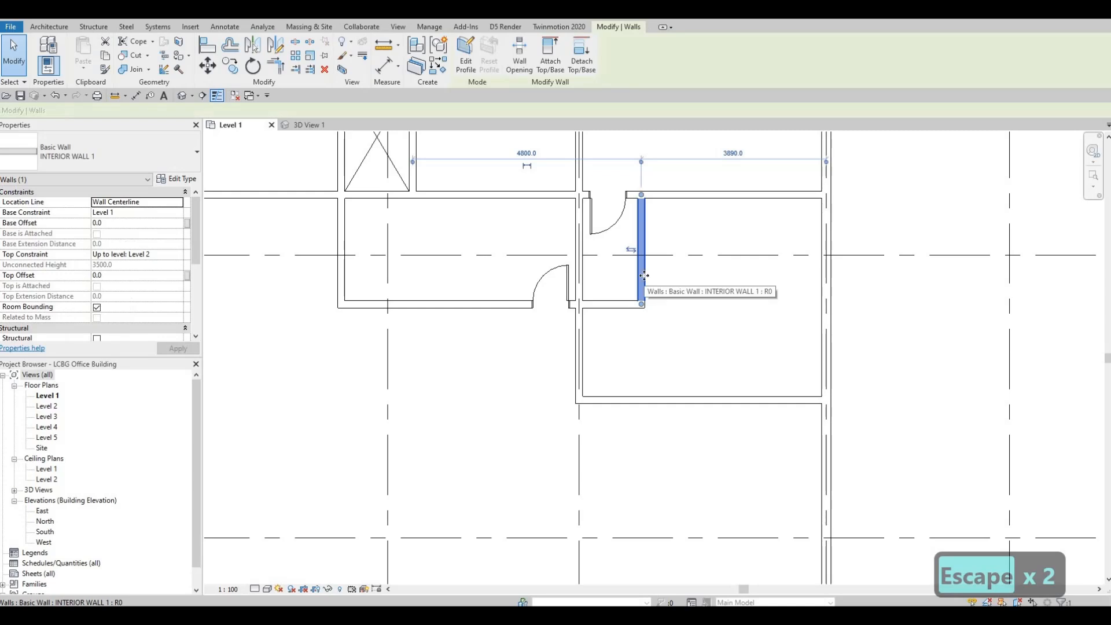
- Nudge the short vertical interior wall beside the door opening to 1500 mm from the adjacent gridline, moving its temporary dimension reference to that gridline
key(Right)
key(Right)
key(Right)
key(Right)
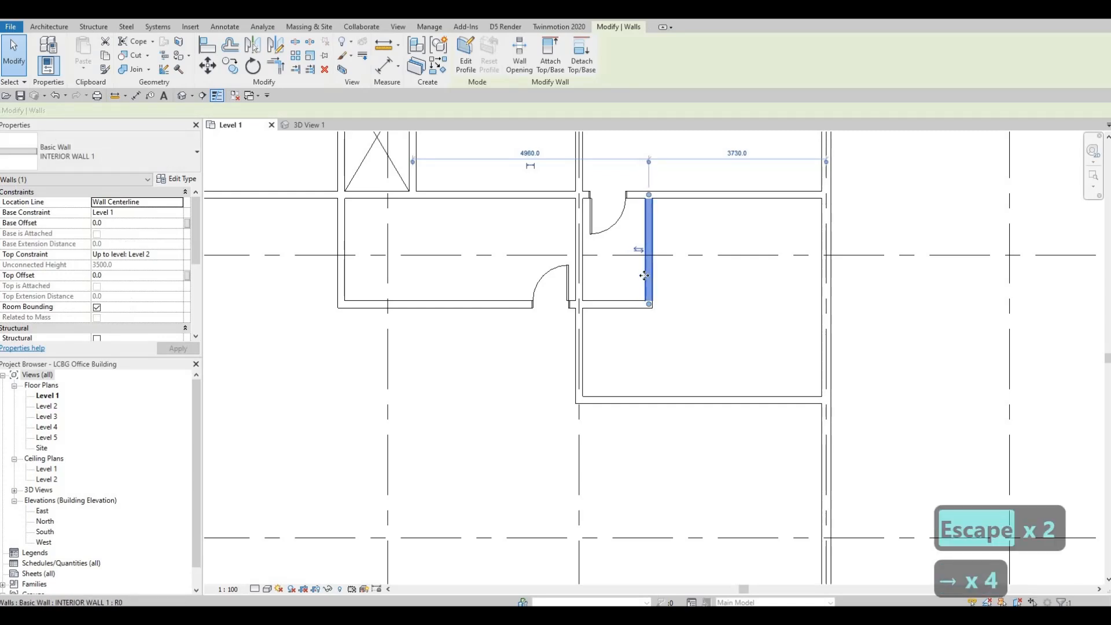
key(Right)
key(Escape)
key(Escape)
middle_drag(418, 152, 421, 193)
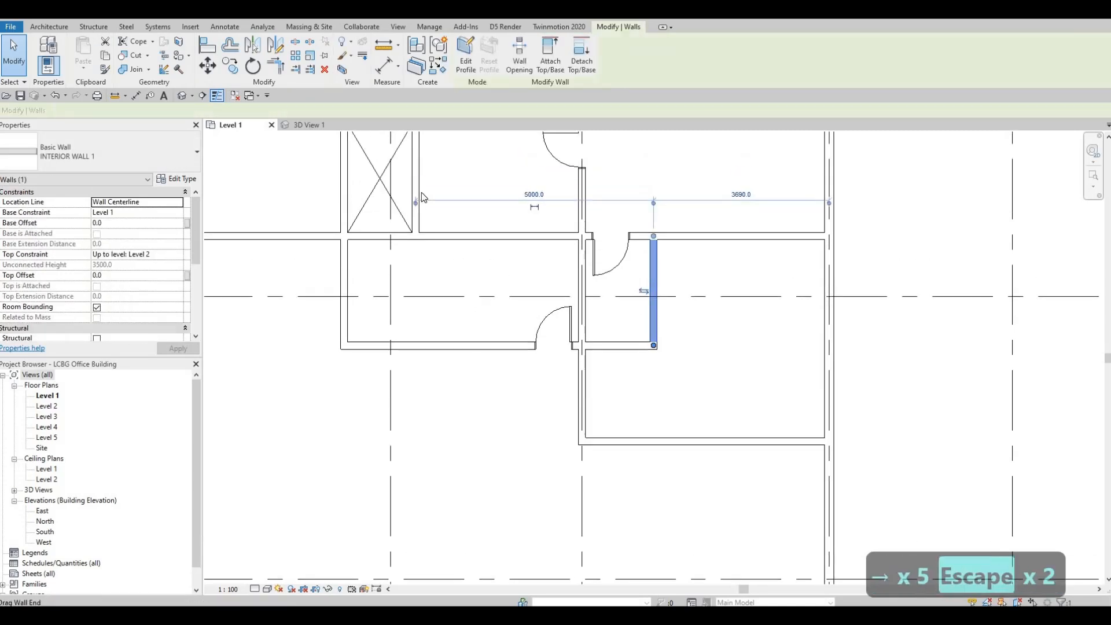
drag(416, 202, 583, 208)
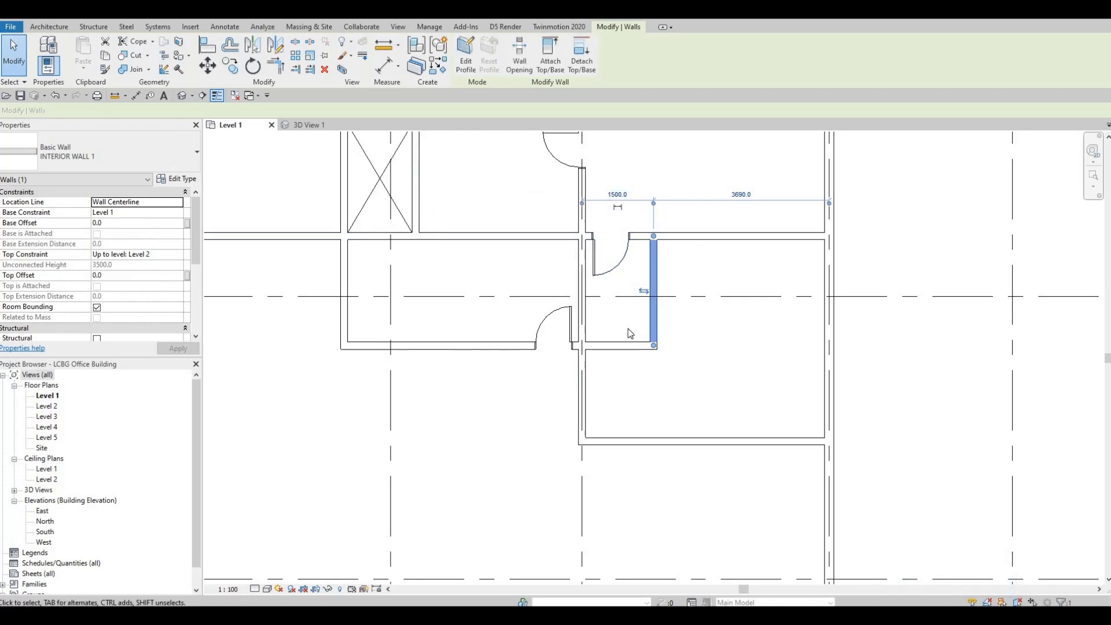
key(Escape)
key(Escape)
middle_drag(627, 333, 628, 350)
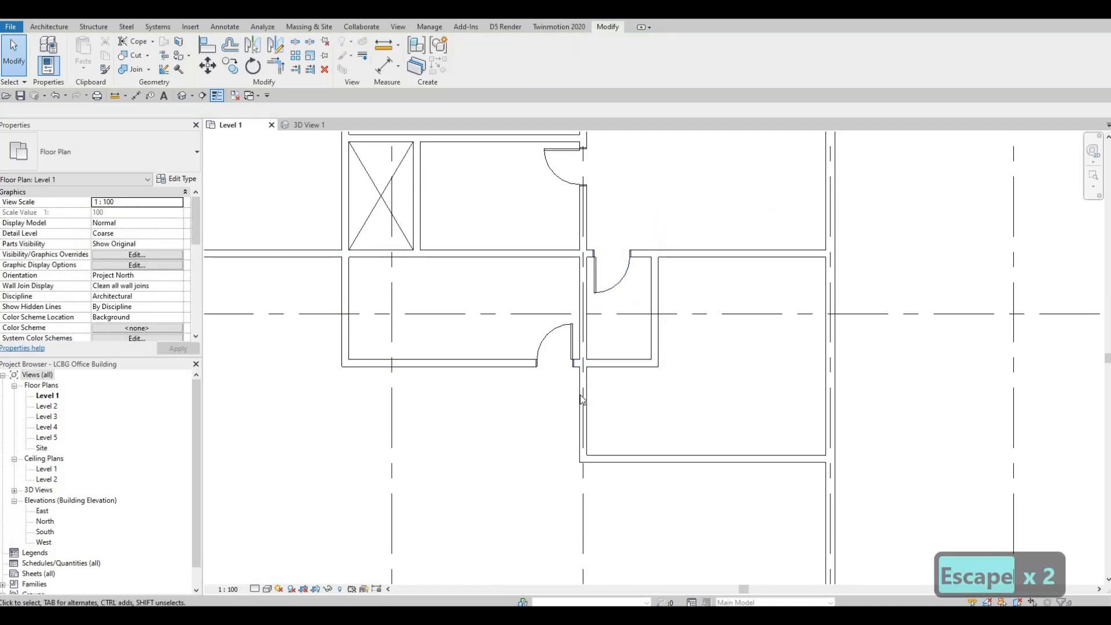
click(583, 399)
key(Escape)
key(Escape)
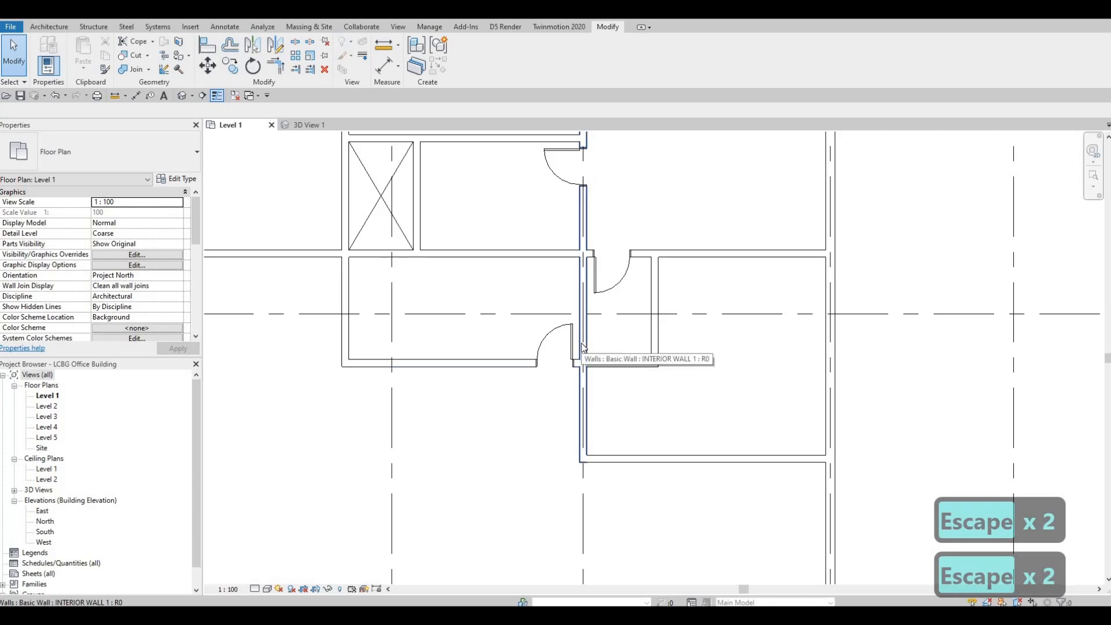
key(t)
key(r)
click(584, 350)
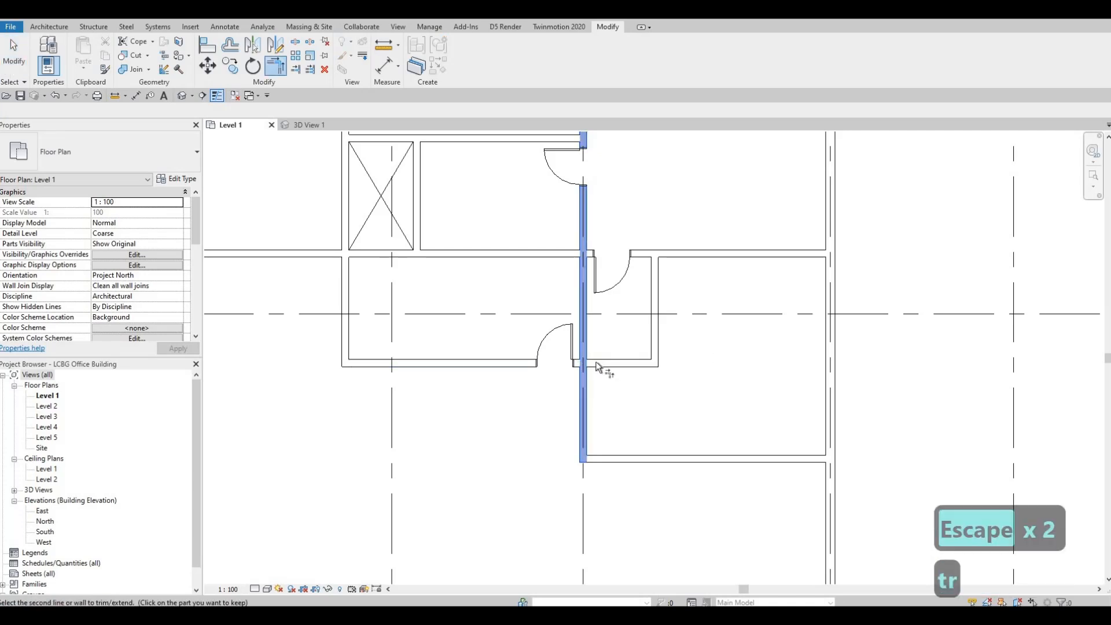
key(Escape)
key(Escape)
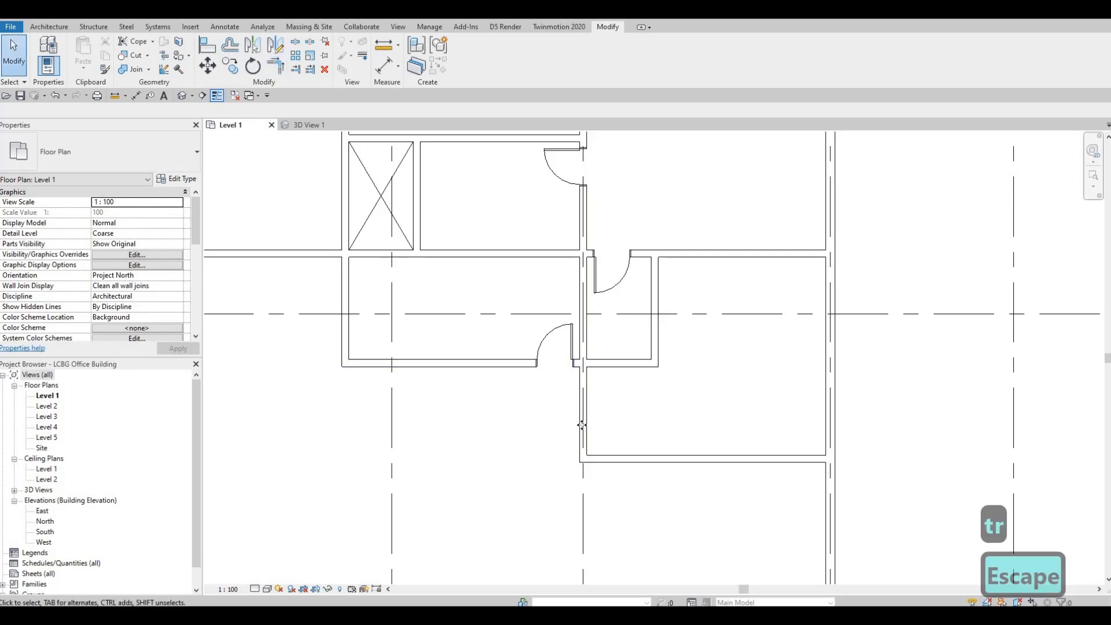
- Shorten the vertical interior wall along the gridline so its lower end meets the small room's bottom wall
click(583, 443)
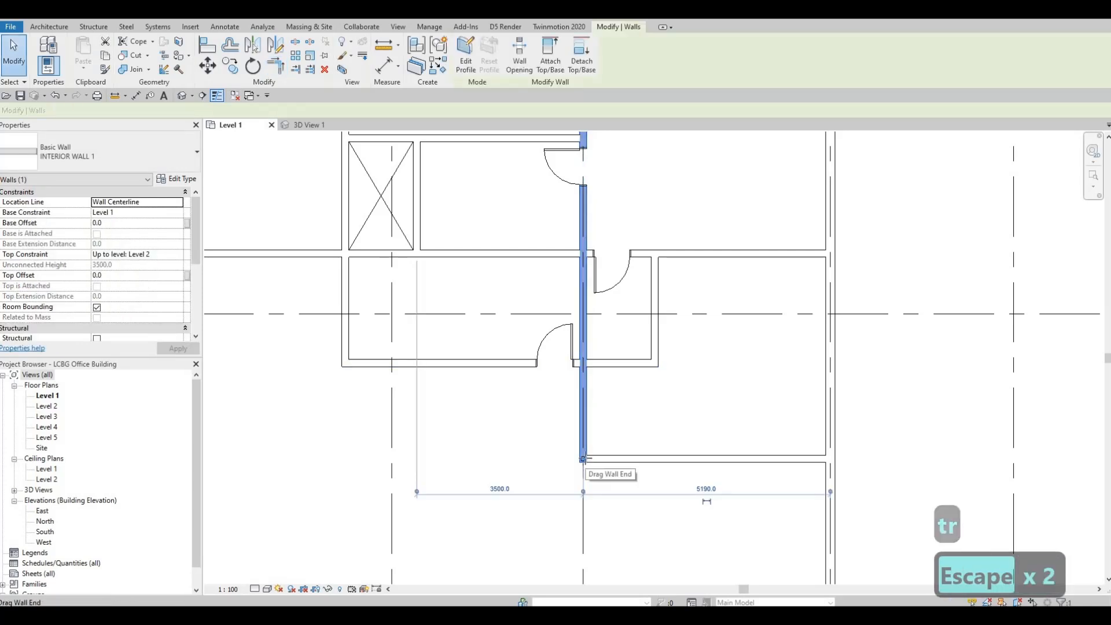
drag(584, 458, 589, 364)
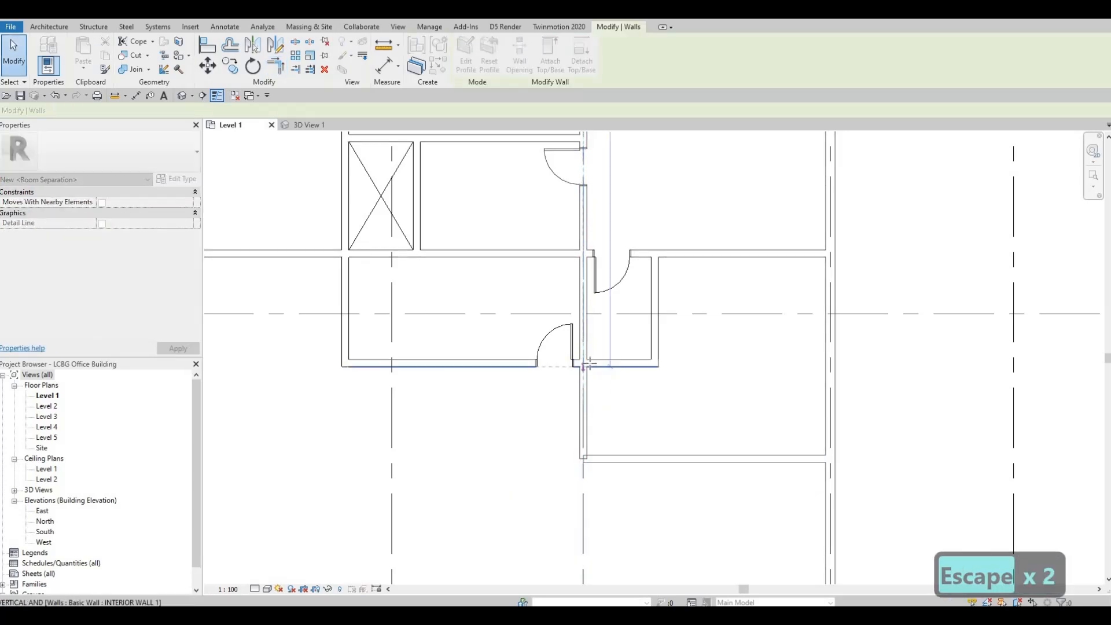
key(Escape)
middle_drag(609, 460, 596, 439)
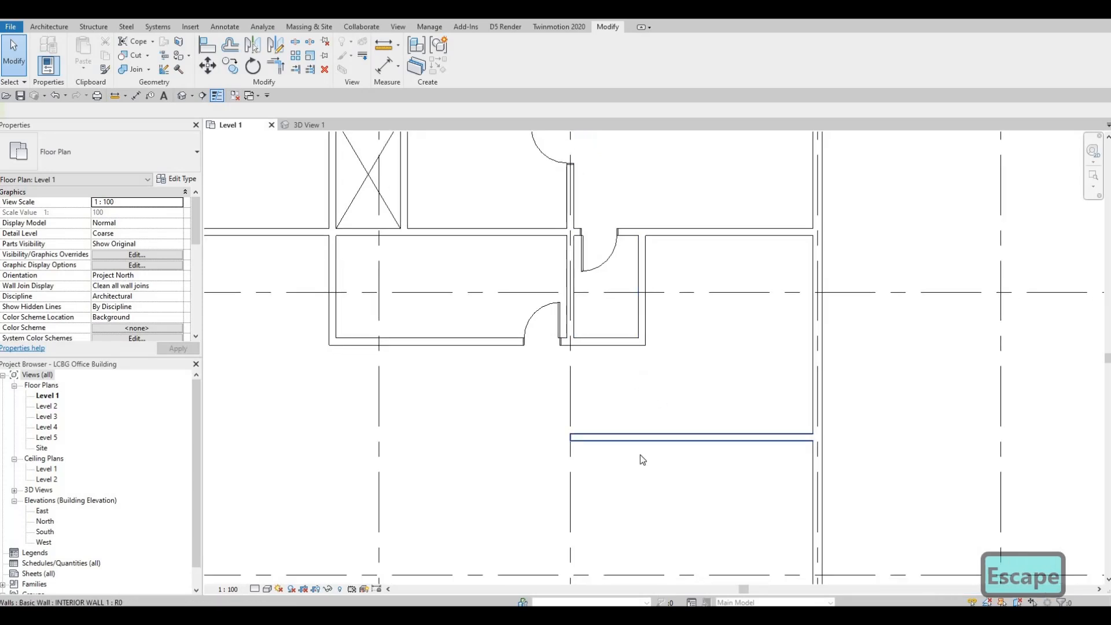
- Trim/extend the small room's outer vertical wall and the separate horizontal wall below it into a corner, closing off the adjoining room
key(t)
key(r)
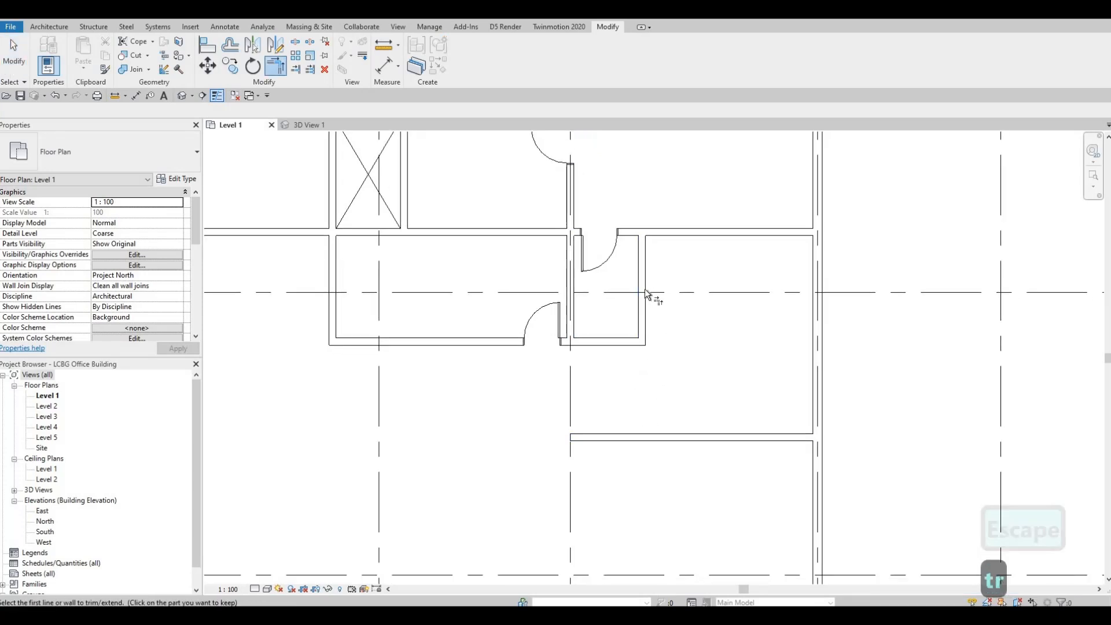
click(644, 294)
click(671, 441)
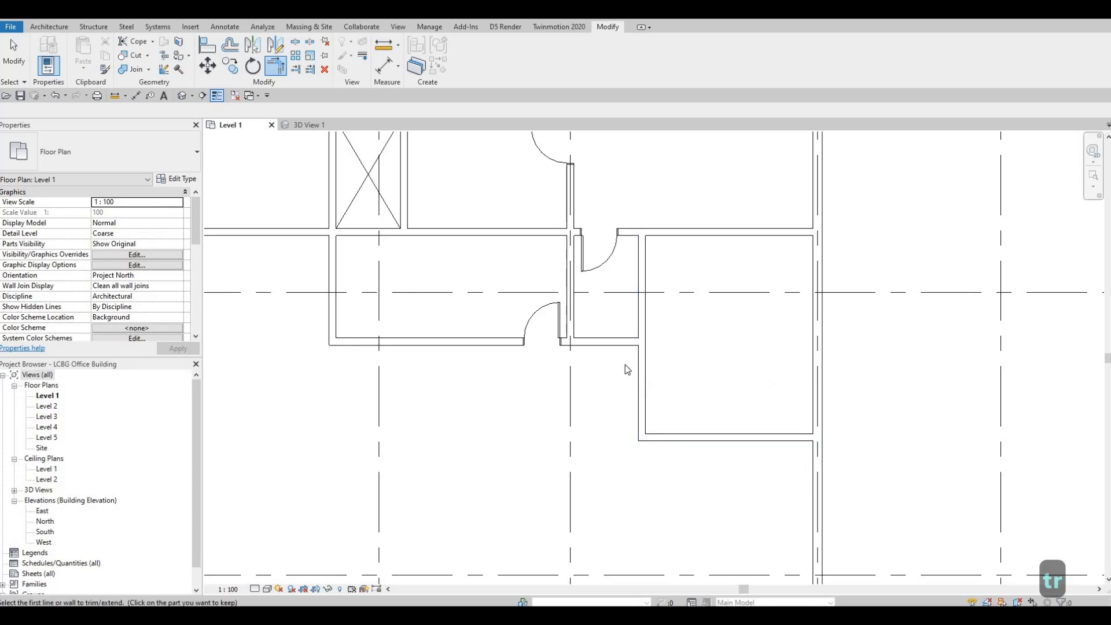
middle_drag(625, 369, 616, 463)
key(Escape)
key(Escape)
- Create similar 750 x 2400mm interior doors in the small room's bottom wall and near the upper end of its outer vertical wall
click(599, 352)
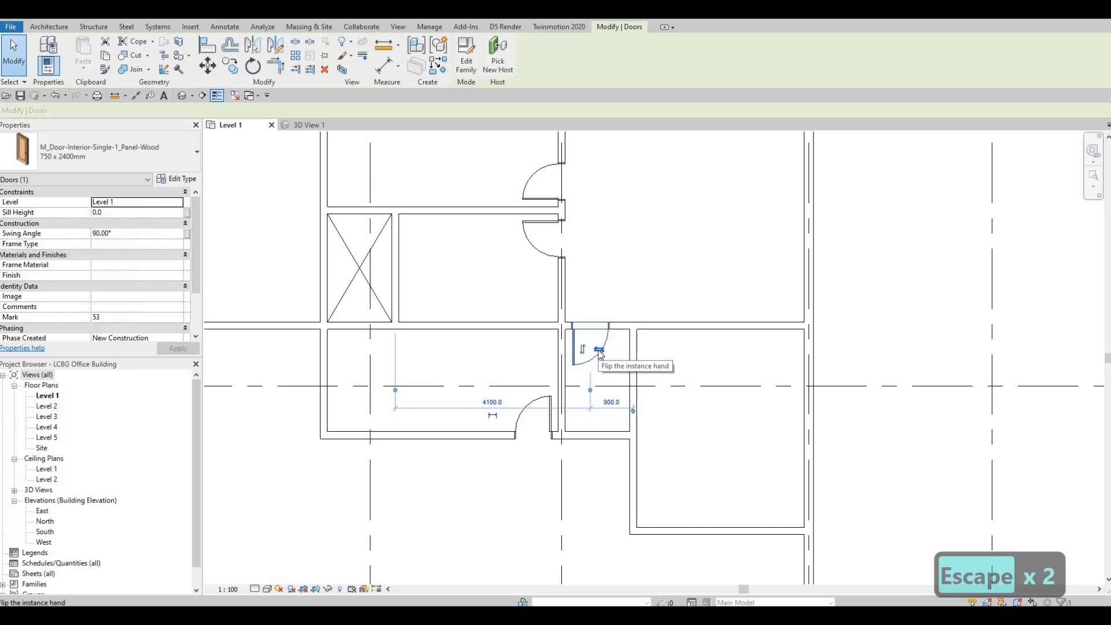
key(c)
key(s)
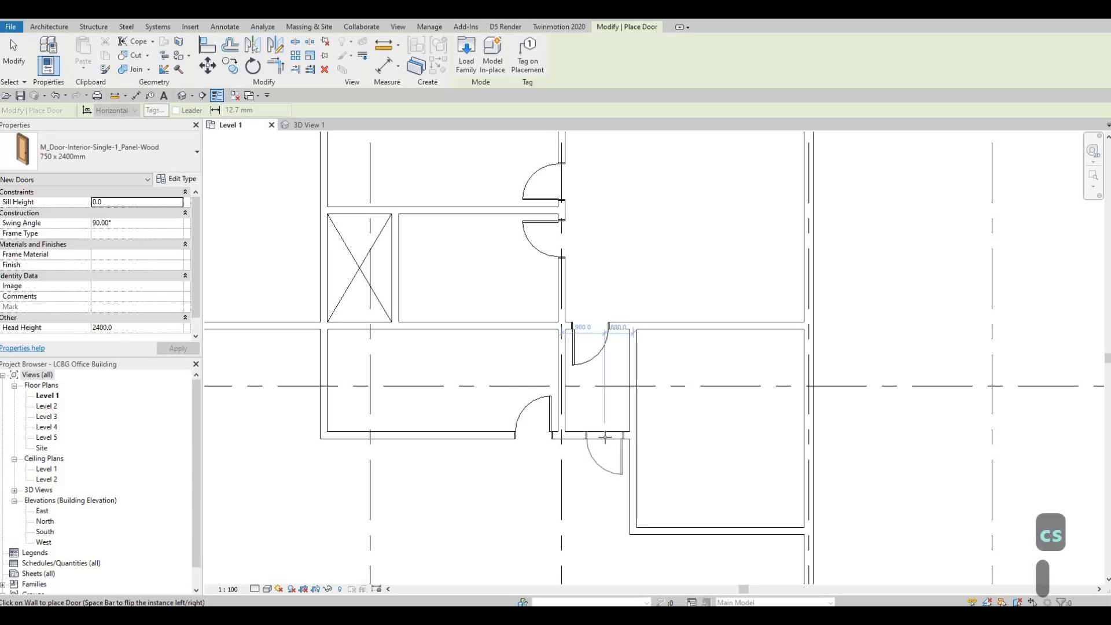
click(606, 434)
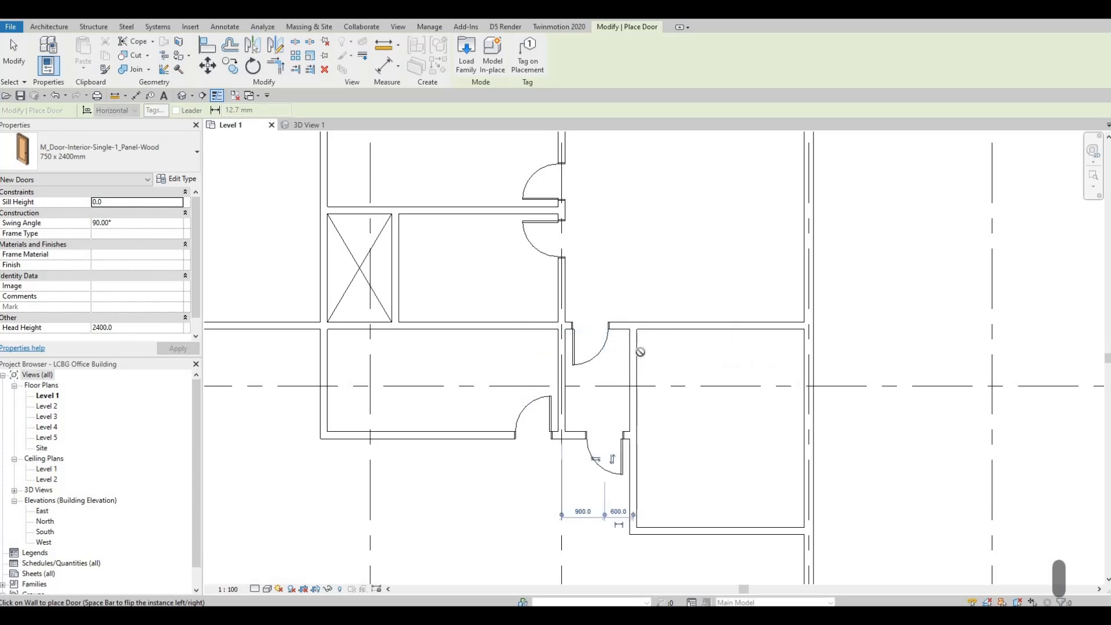
click(636, 352)
key(Escape)
key(Escape)
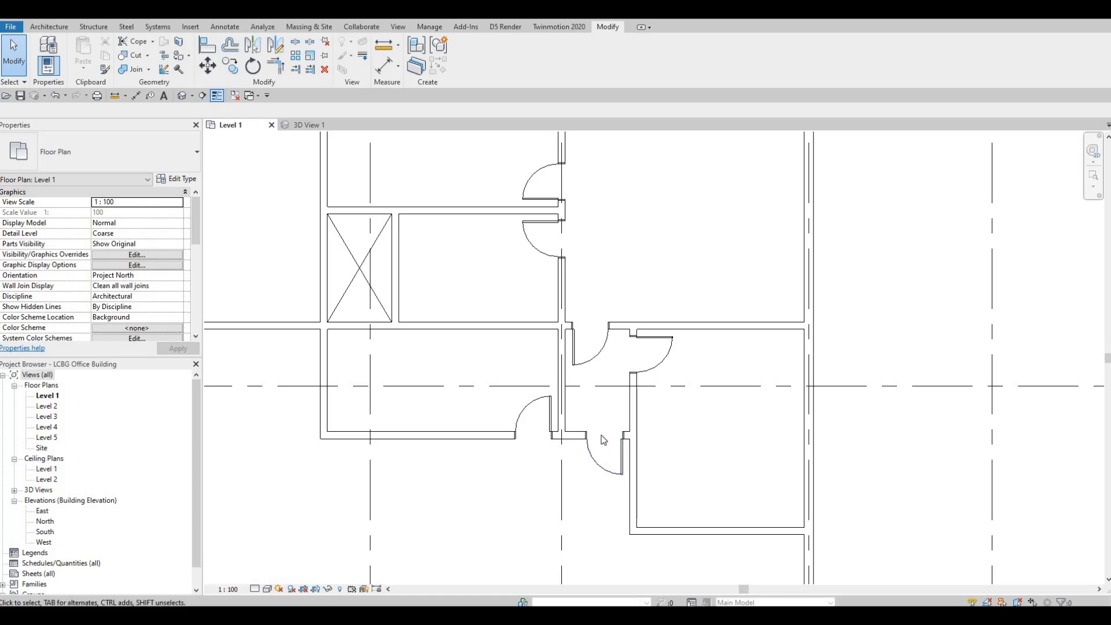
- Examine the overall wall and door layout of the Level 1 floor plan
middle_drag(601, 435, 610, 392)
scroll(572, 380, down, 2)
middle_drag(461, 463, 504, 392)
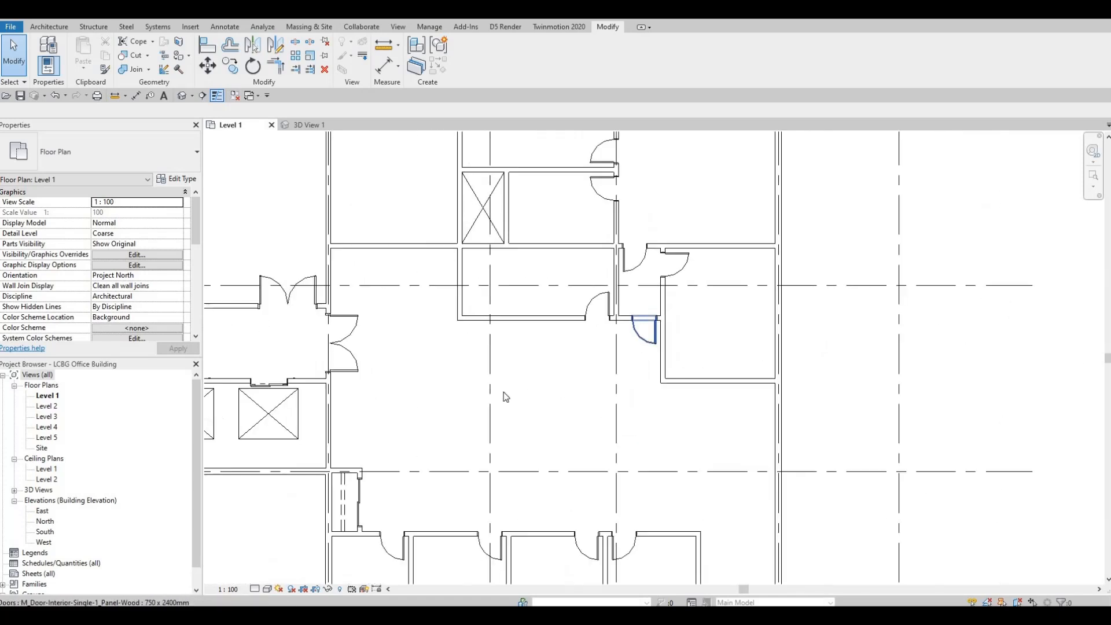
scroll(569, 453, down, 2)
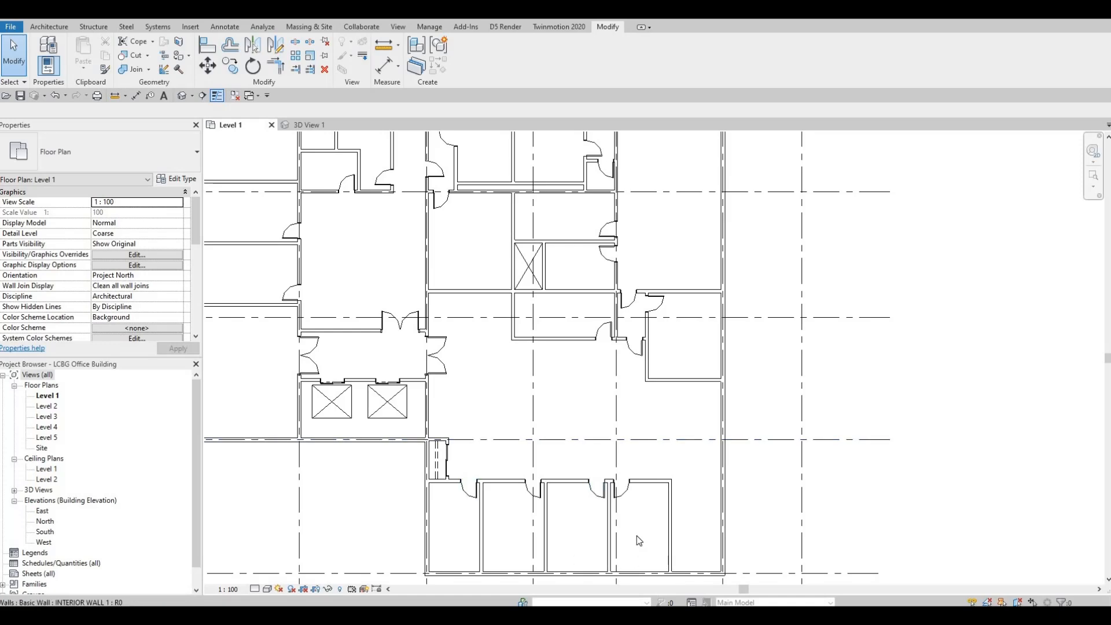
middle_drag(578, 375, 589, 521)
scroll(593, 512, down, 1)
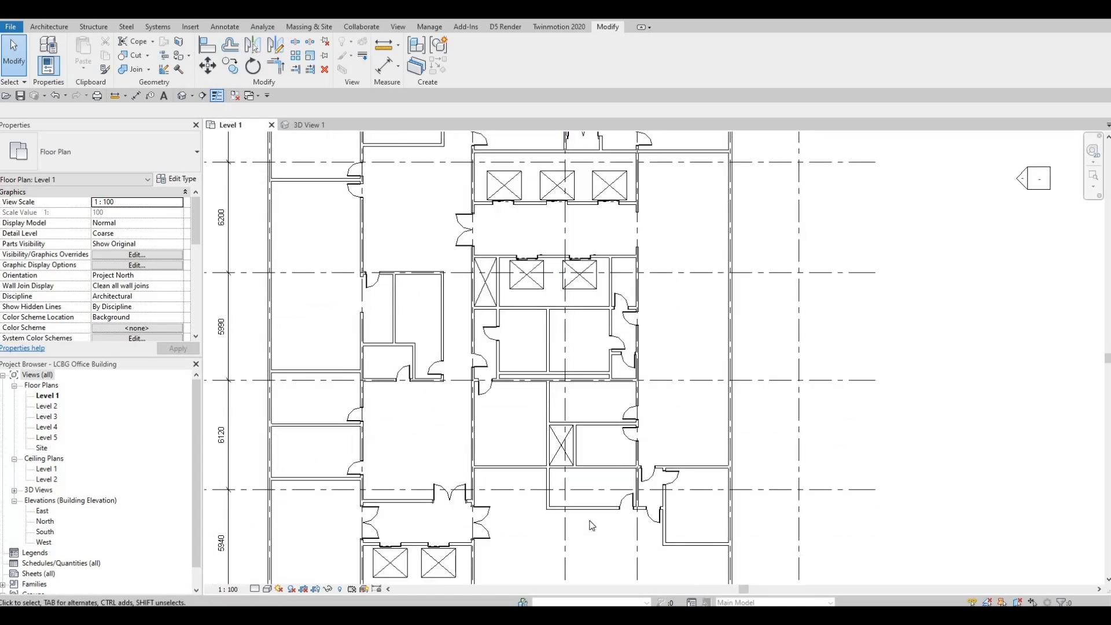
scroll(585, 375, down, 2)
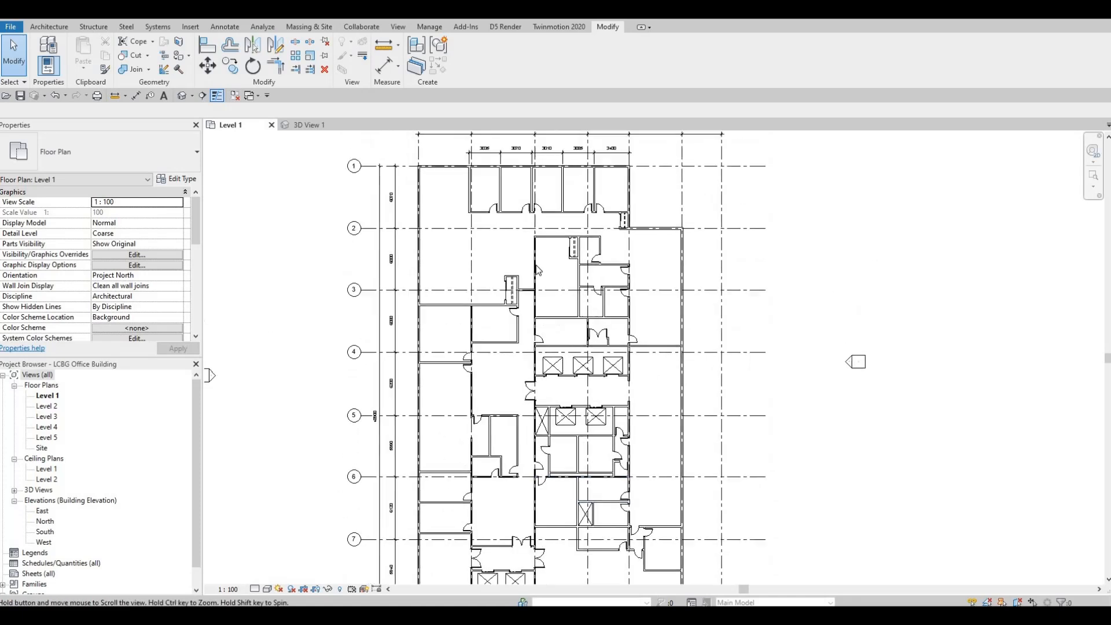
key(Escape)
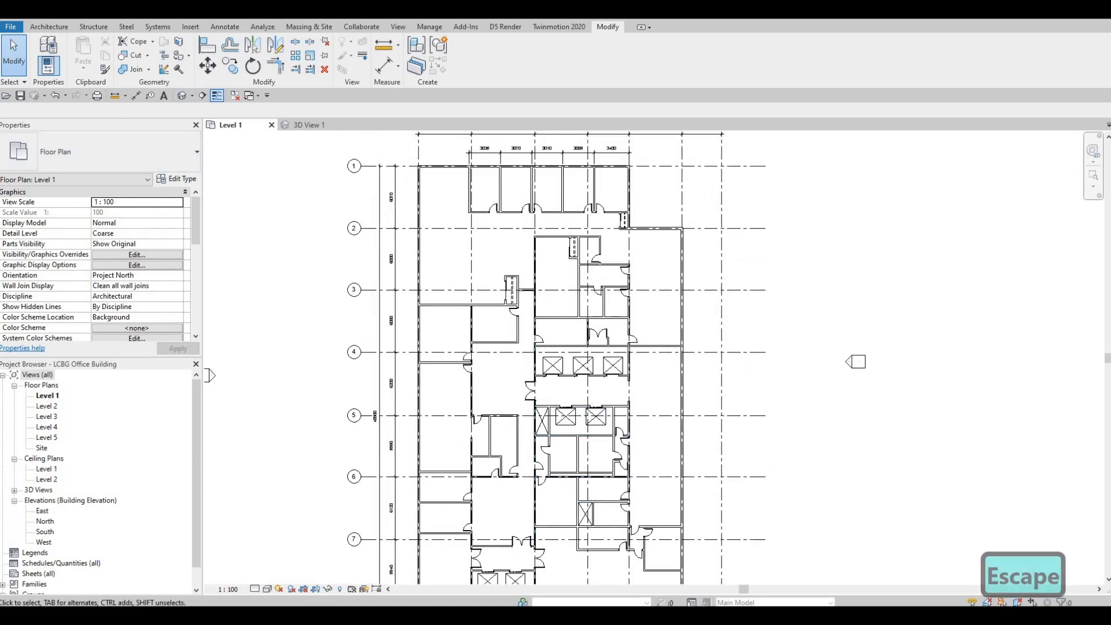
- Place tagged rooms in the five adjacent offices between gridlines 1 and 2, using a 4000 limit offset above Level 1
click(50, 26)
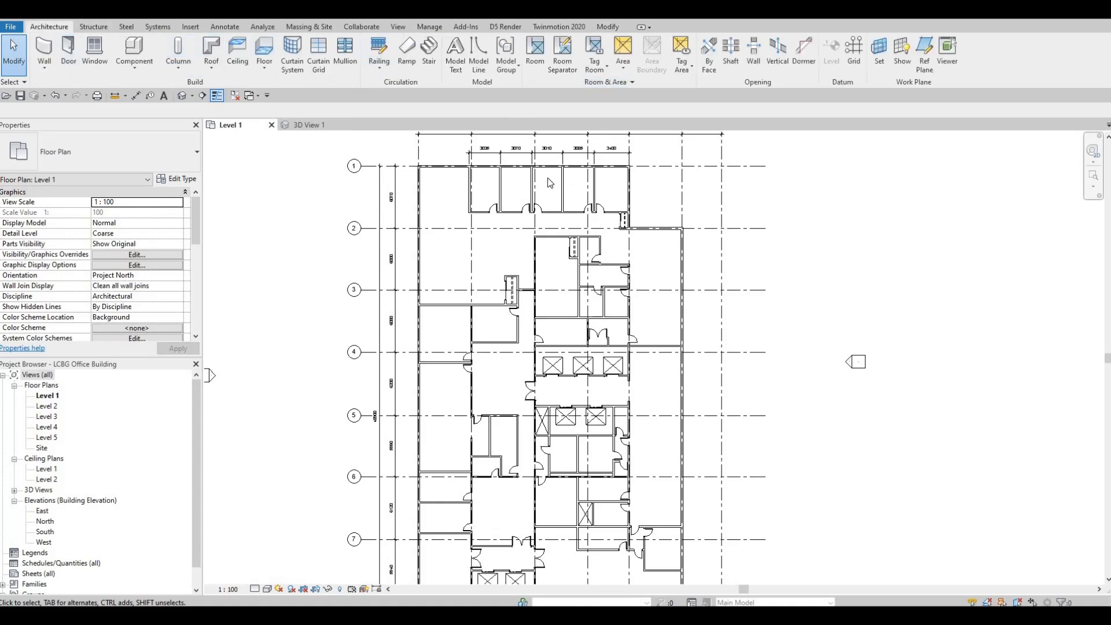
scroll(544, 164, up, 1)
scroll(546, 166, up, 1)
middle_drag(551, 175, 550, 209)
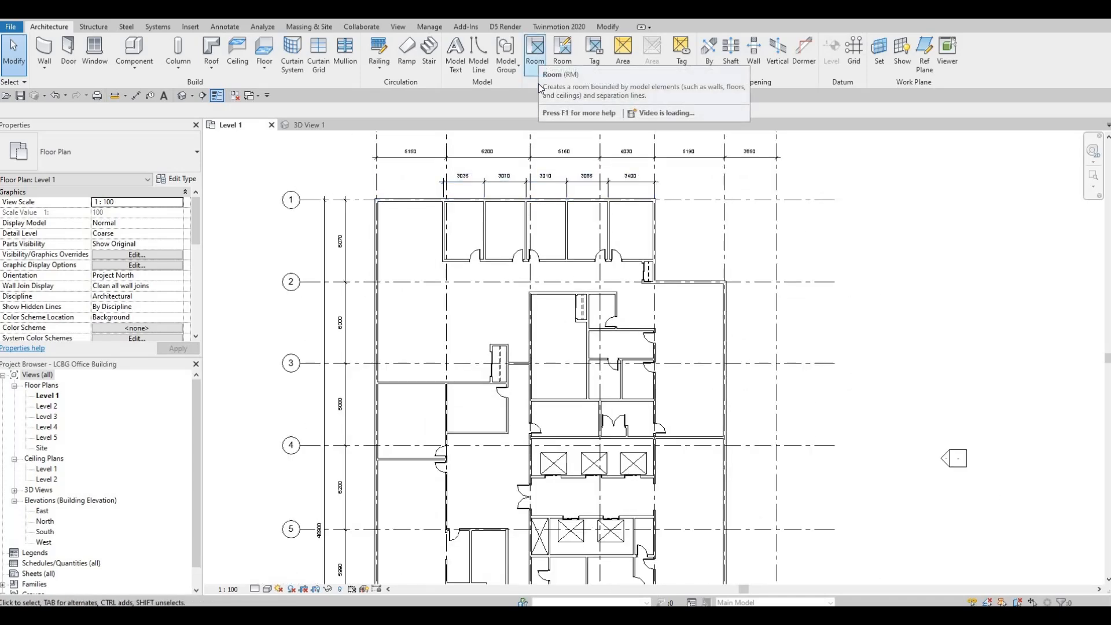
click(535, 49)
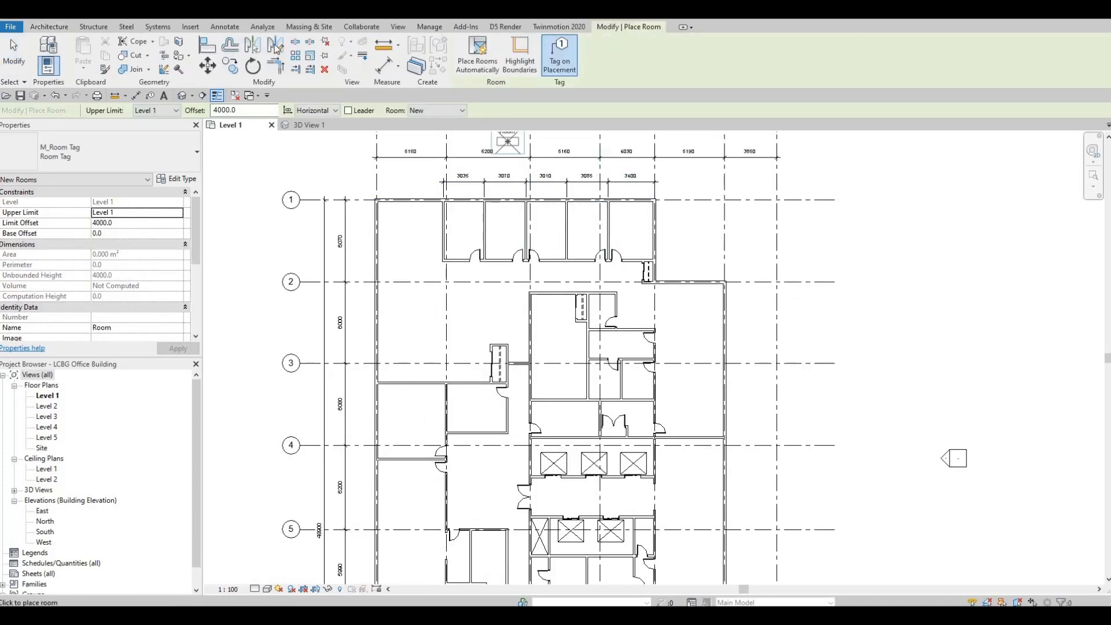
key(Escape)
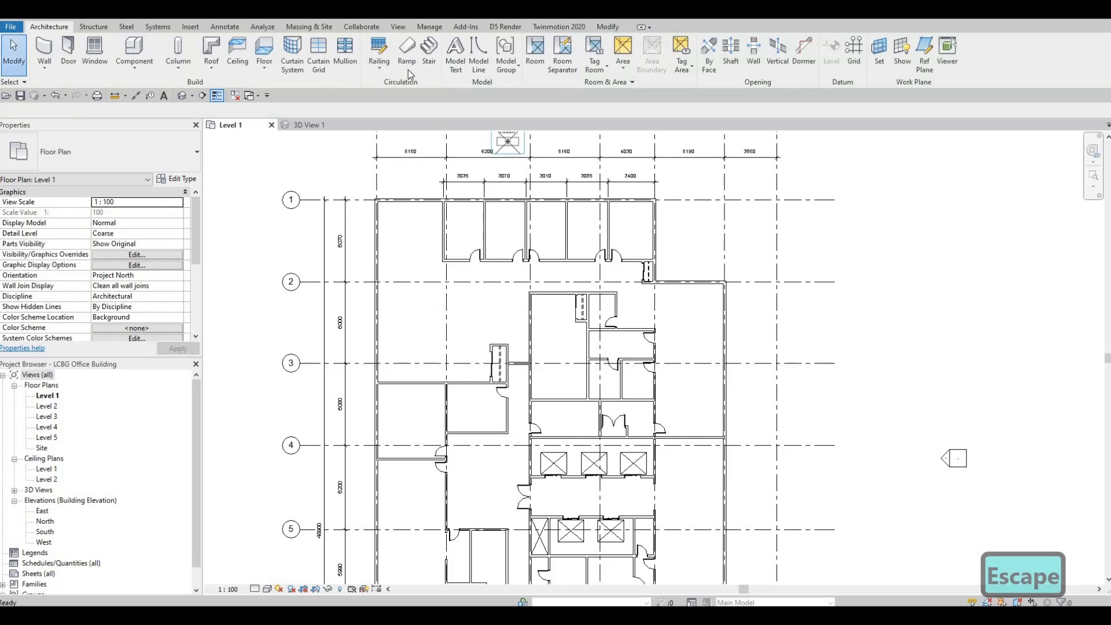
click(537, 52)
scroll(630, 164, up, 2)
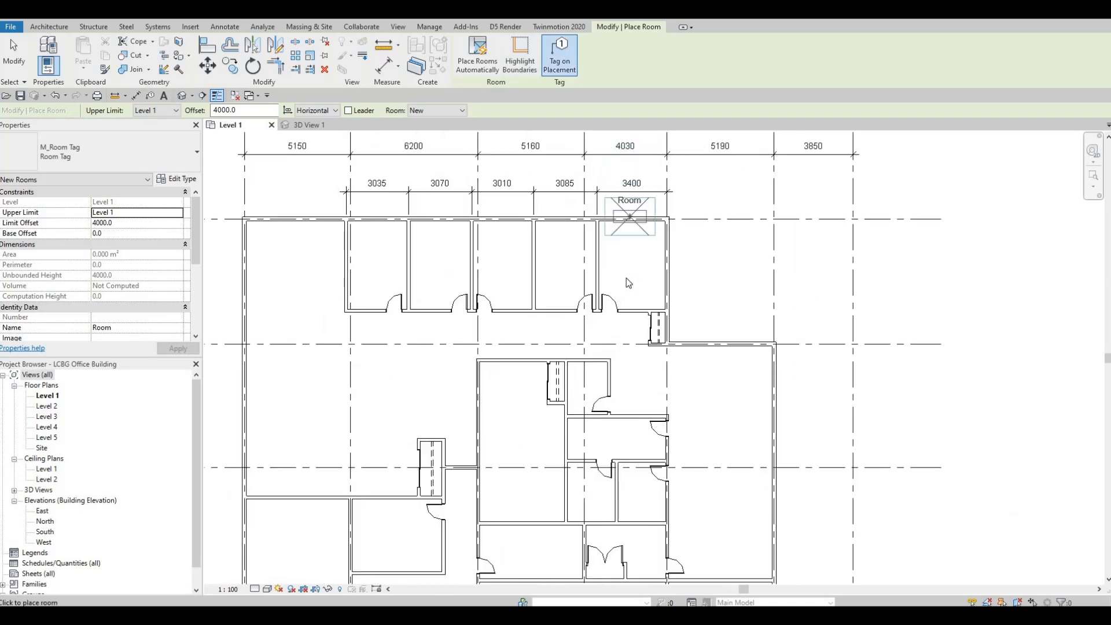
scroll(627, 279, up, 2)
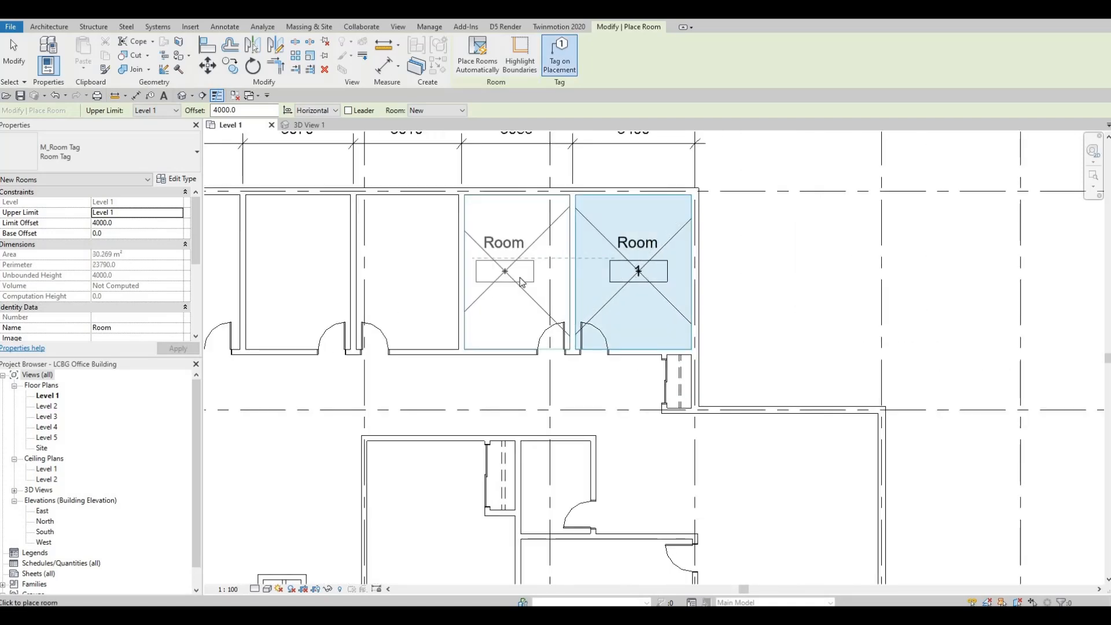
click(519, 277)
click(355, 280)
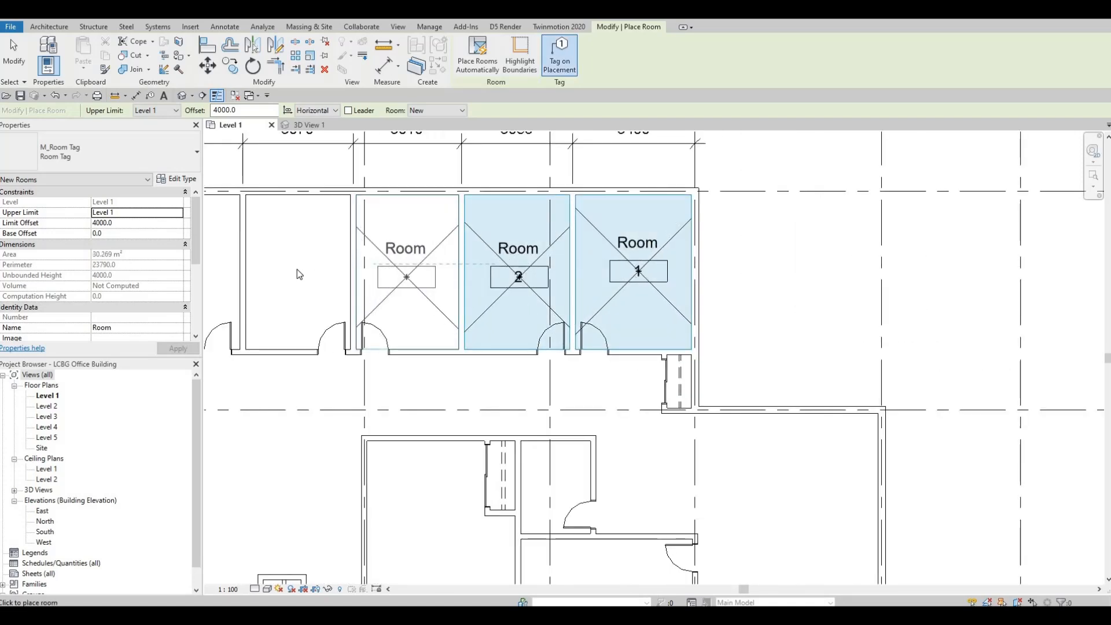
click(297, 269)
scroll(502, 263, left, 9)
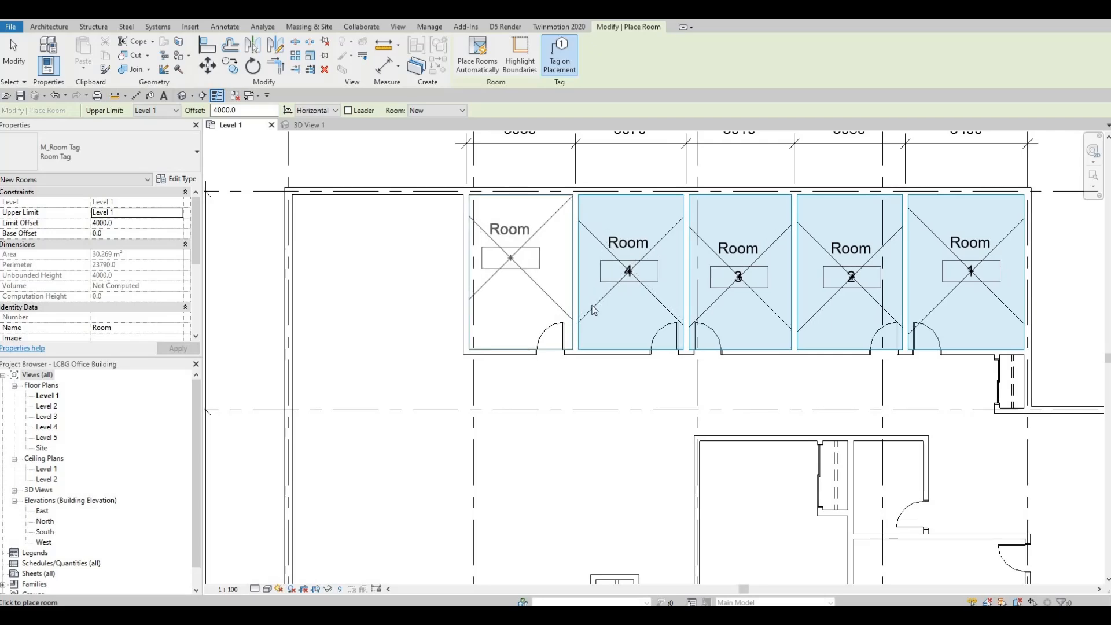
click(518, 264)
- Place a tagged room in the large open area outside the five offices and around the enclosed core rooms, and check its extent
middle_drag(772, 554, 685, 268)
scroll(684, 268, down, 2)
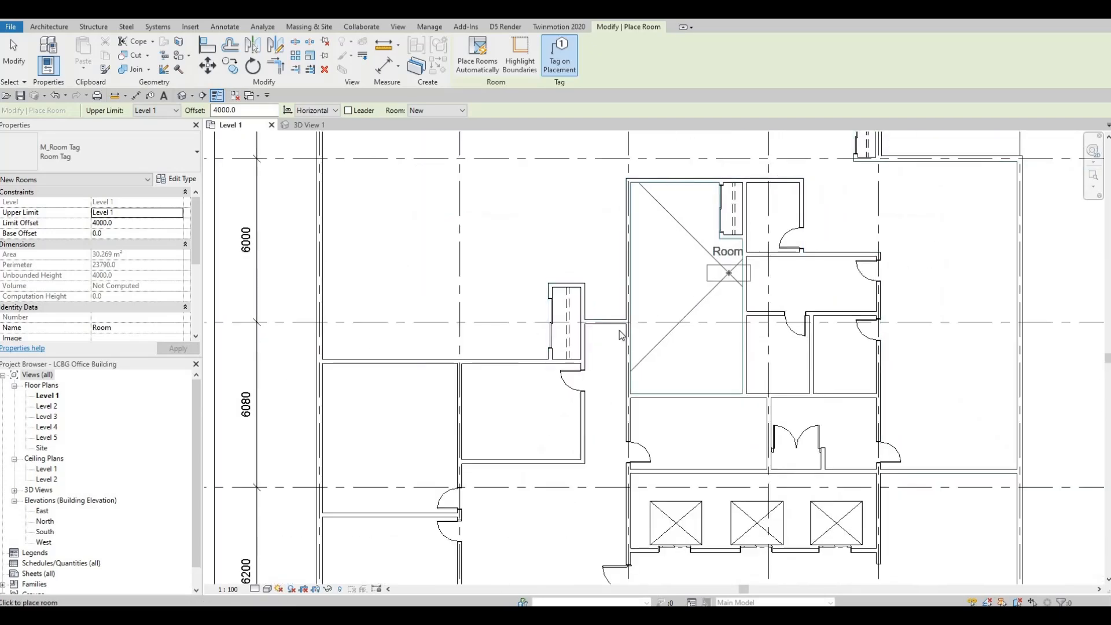
middle_drag(621, 335, 513, 436)
scroll(513, 436, down, 1)
middle_drag(458, 299, 455, 310)
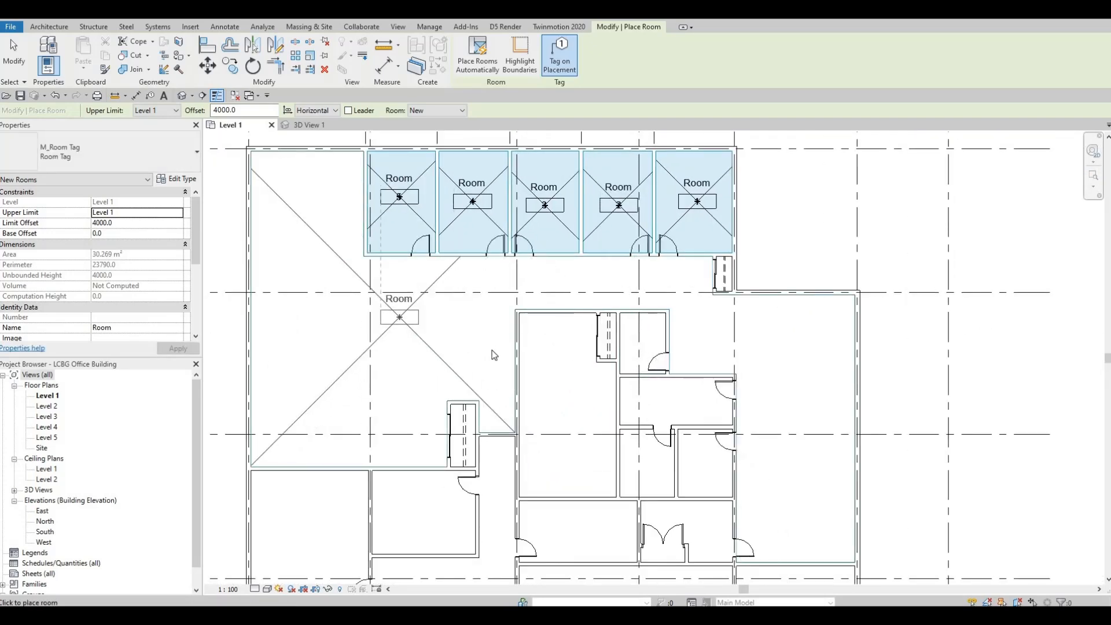
middle_drag(366, 326, 527, 348)
click(526, 346)
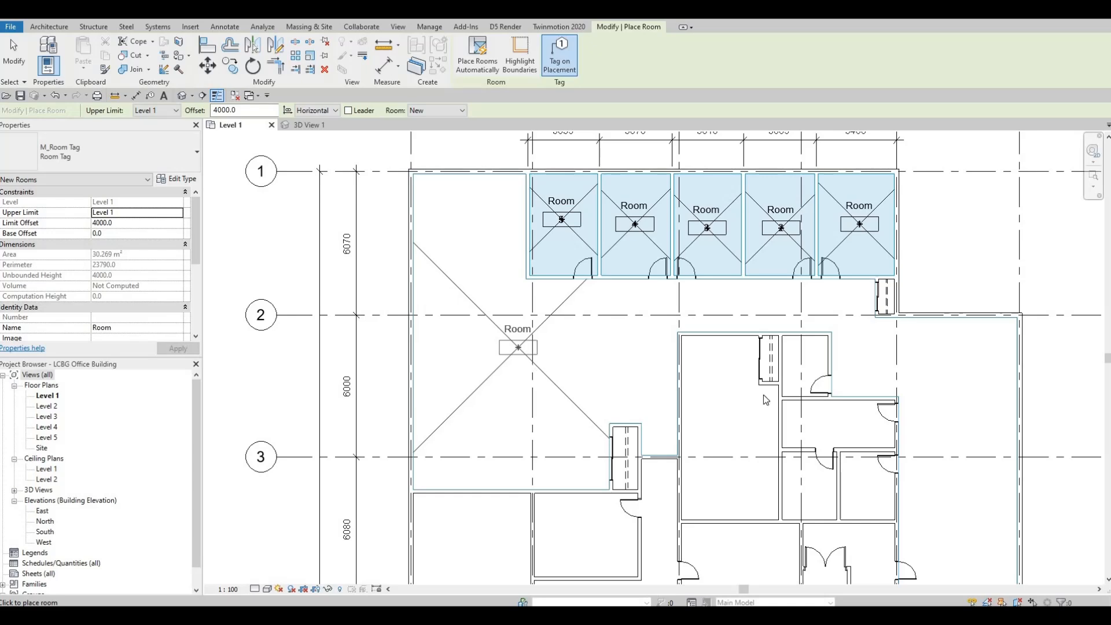
middle_drag(825, 578, 723, 391)
scroll(724, 392, down, 1)
middle_drag(802, 336, 798, 404)
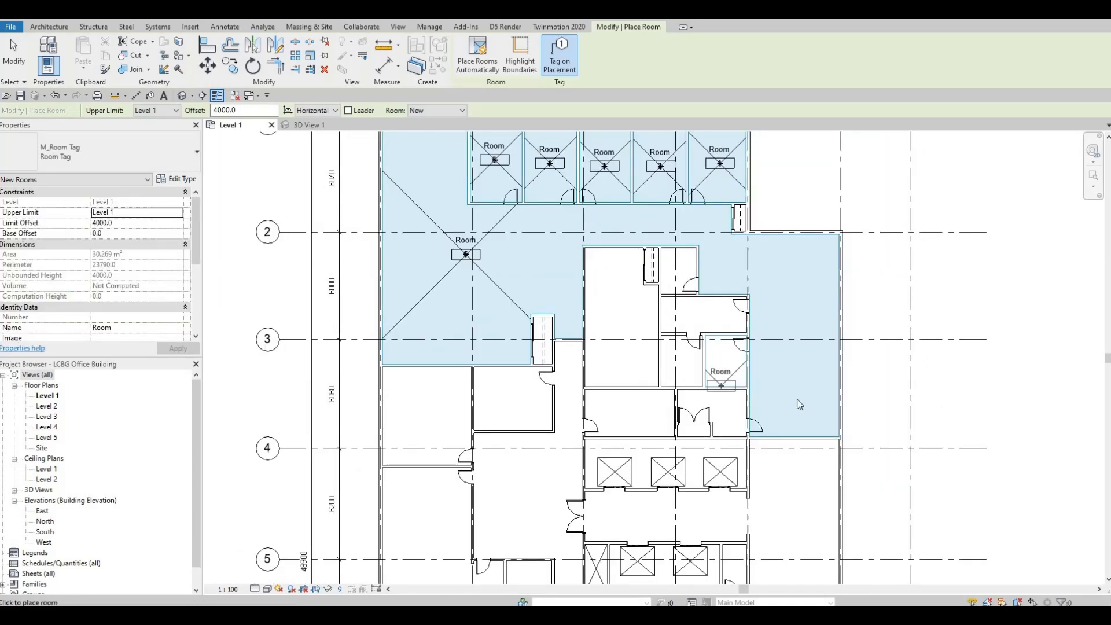
click(788, 329)
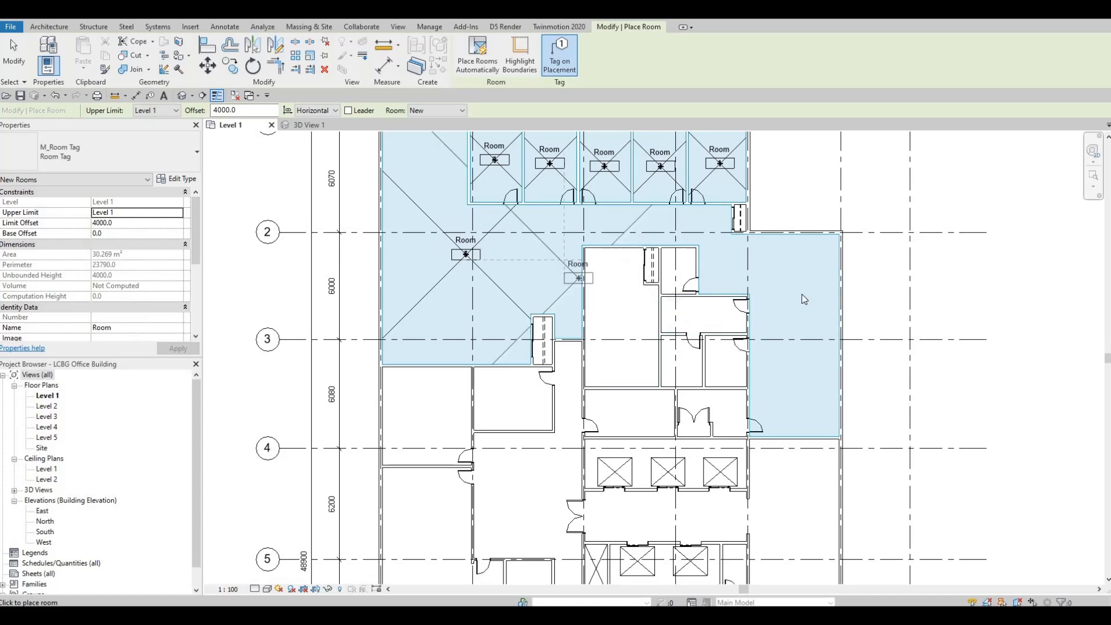
scroll(602, 318, up, 1)
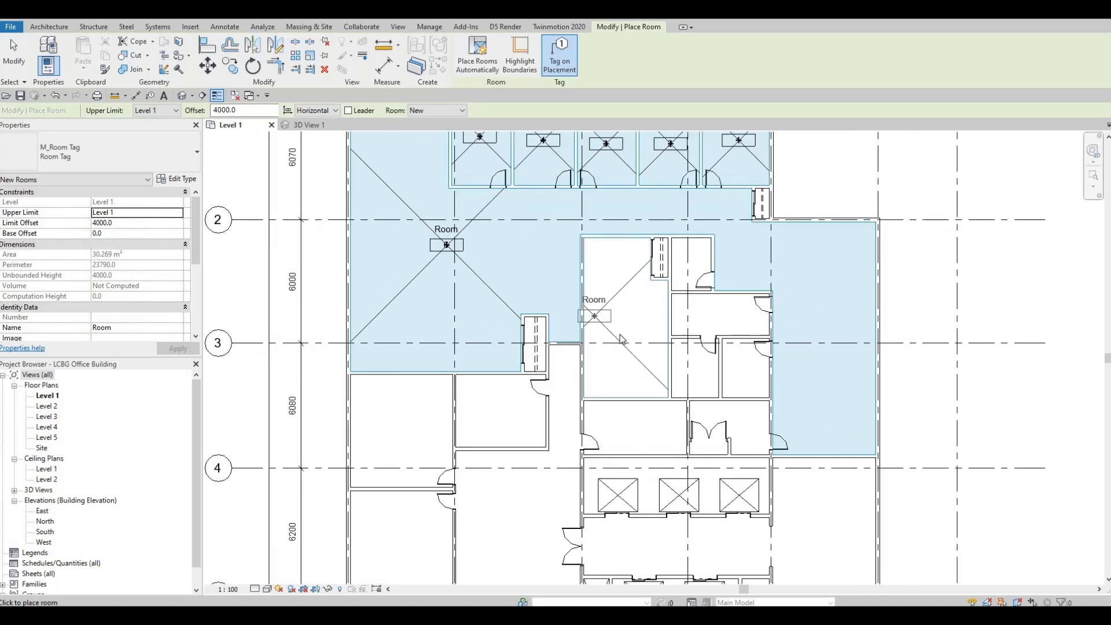
- Place tagged rooms in the large core room below gridline 2, its four adjoining small rooms, and the wide room just above gridline 4
scroll(629, 330, up, 1)
click(635, 321)
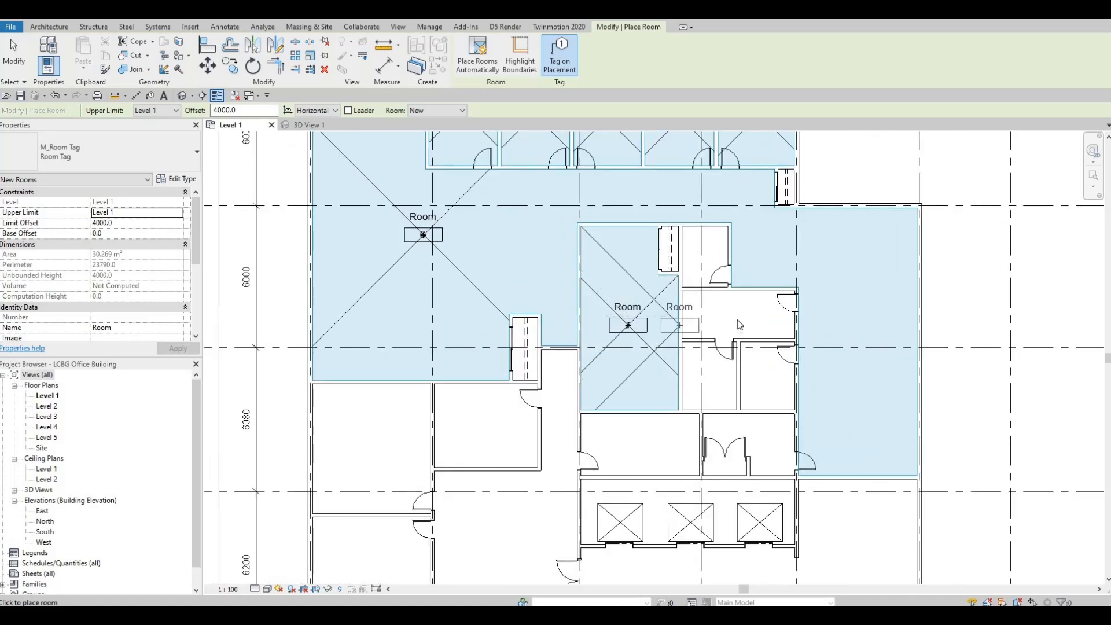
click(706, 260)
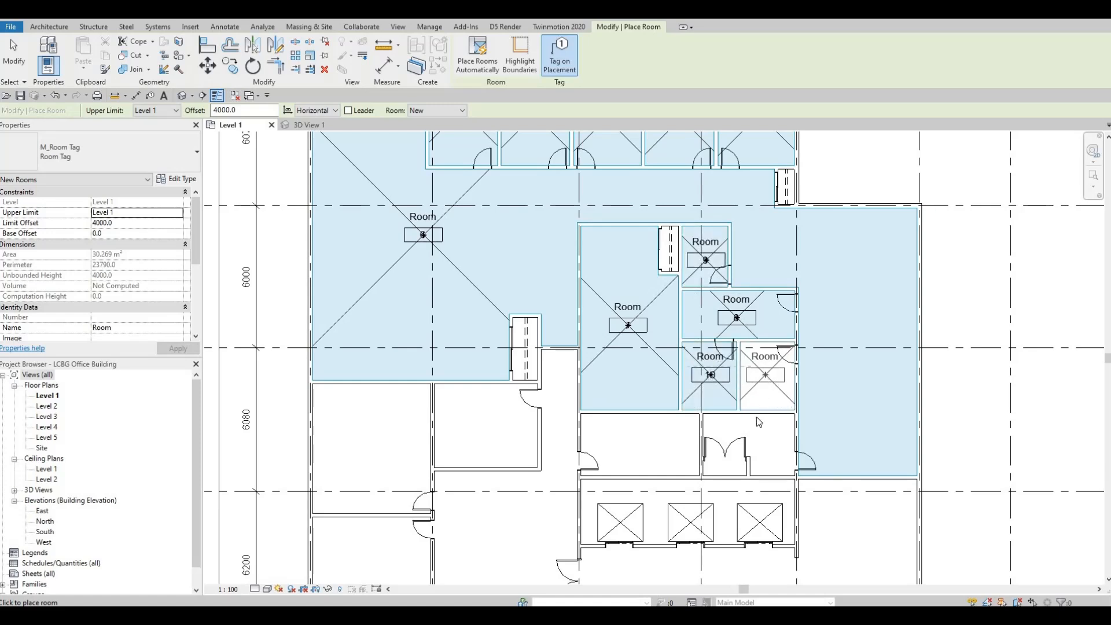
middle_drag(650, 448, 636, 278)
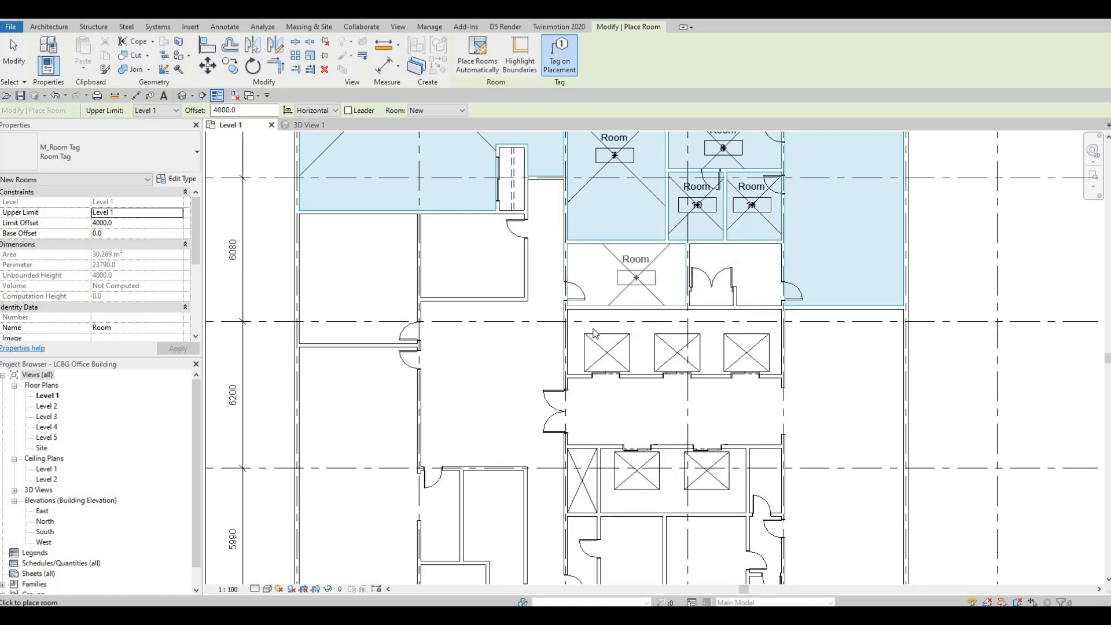
click(620, 267)
- Place tagged rooms in the two western rooms between gridlines 3 and 4, plus the small core room and its double-door closet above the elevators
middle_drag(533, 330, 579, 250)
middle_drag(403, 198, 419, 287)
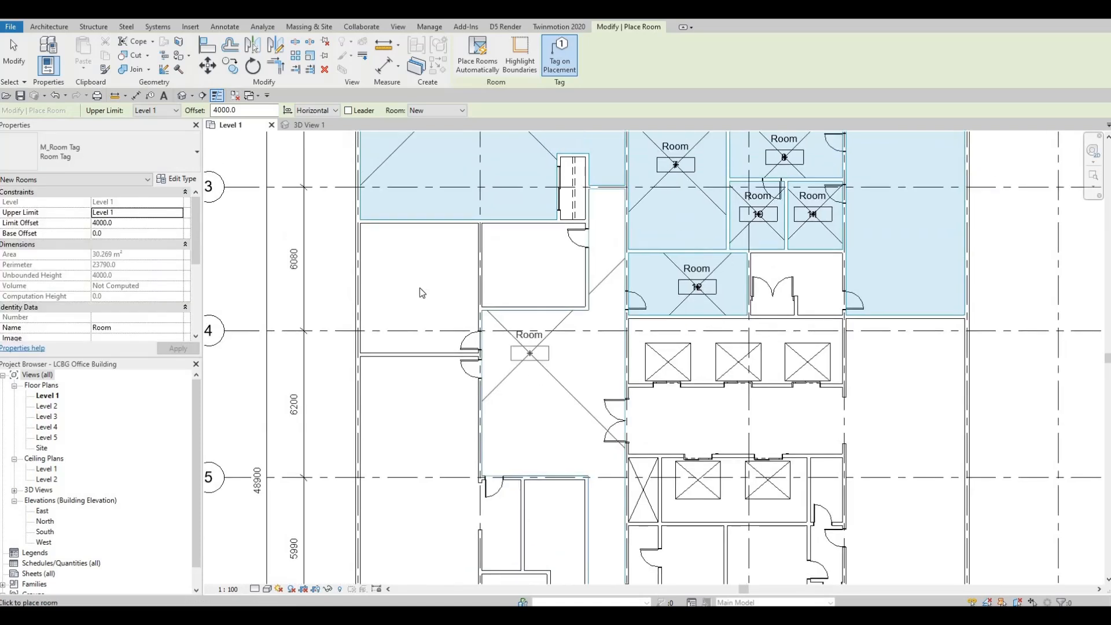
click(435, 284)
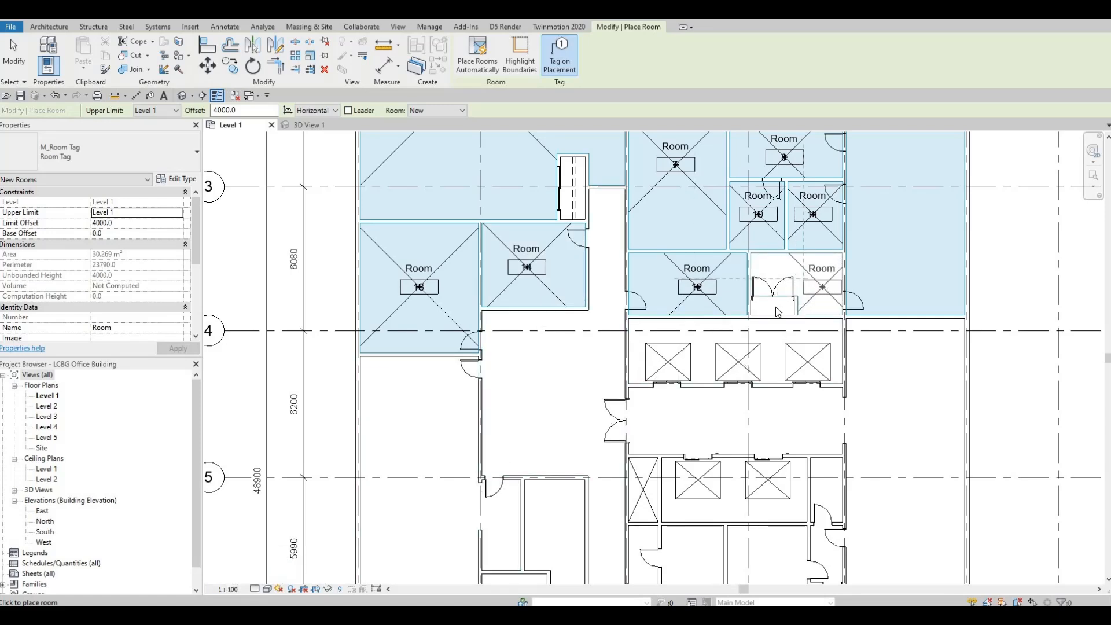
scroll(776, 313, up, 2)
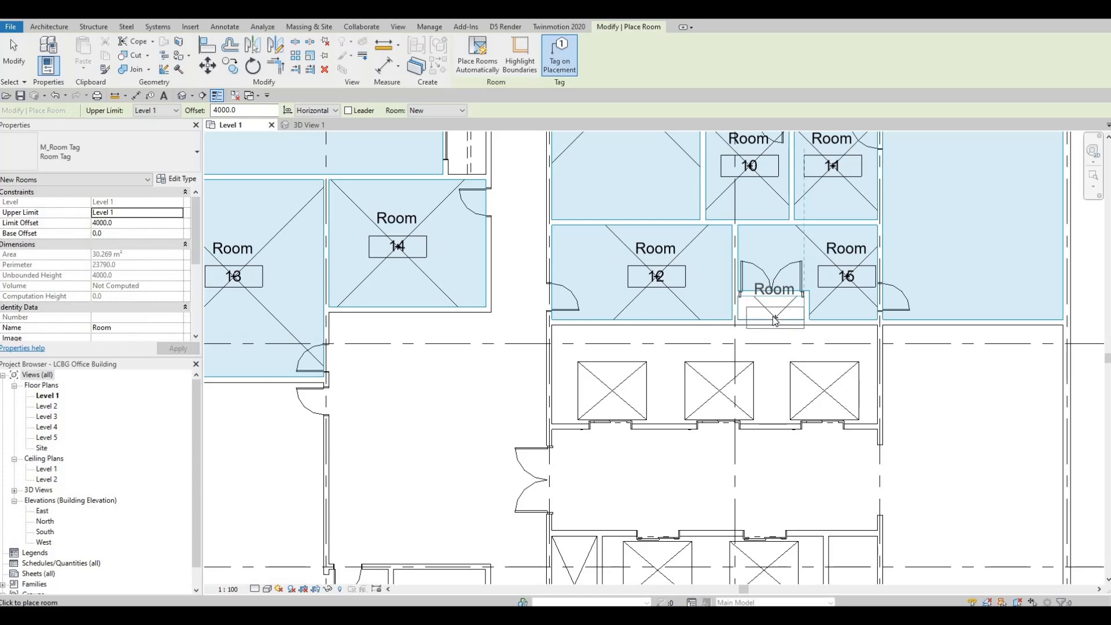
click(774, 313)
- Place tagged rooms in the open corridor area west of the elevator lobby and in the long outer room beside it
middle_drag(591, 476, 607, 359)
scroll(607, 358, down, 1)
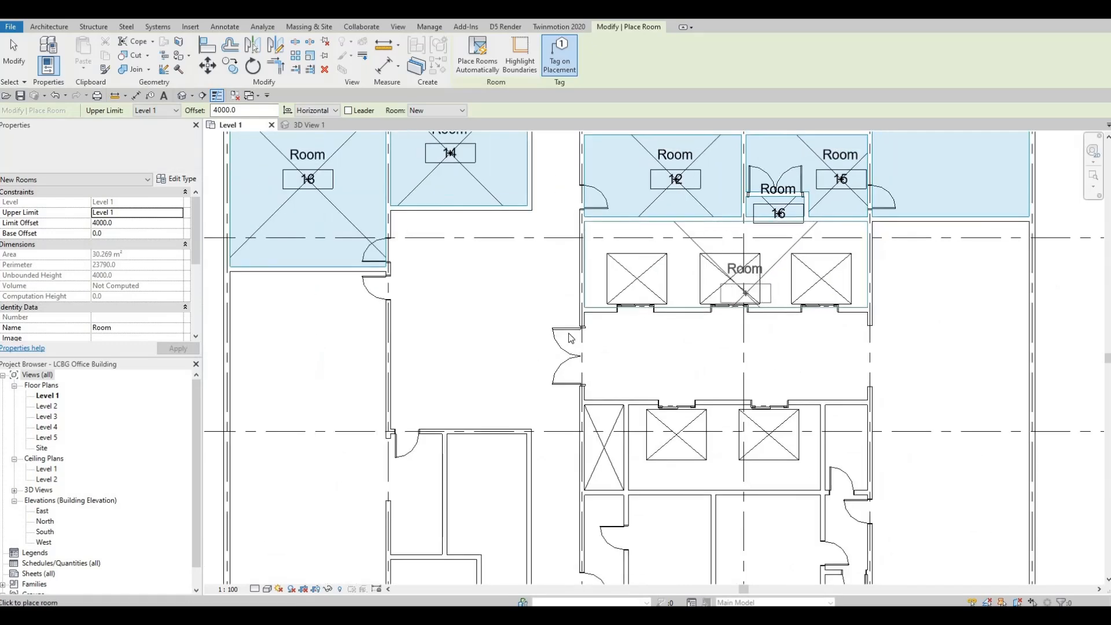
middle_drag(465, 313, 545, 300)
click(488, 365)
- Place tagged rooms in the two enclosed rooms above gridline 6, the outer room and three core rooms below it, and the paired core rooms above
scroll(544, 299, down, 1)
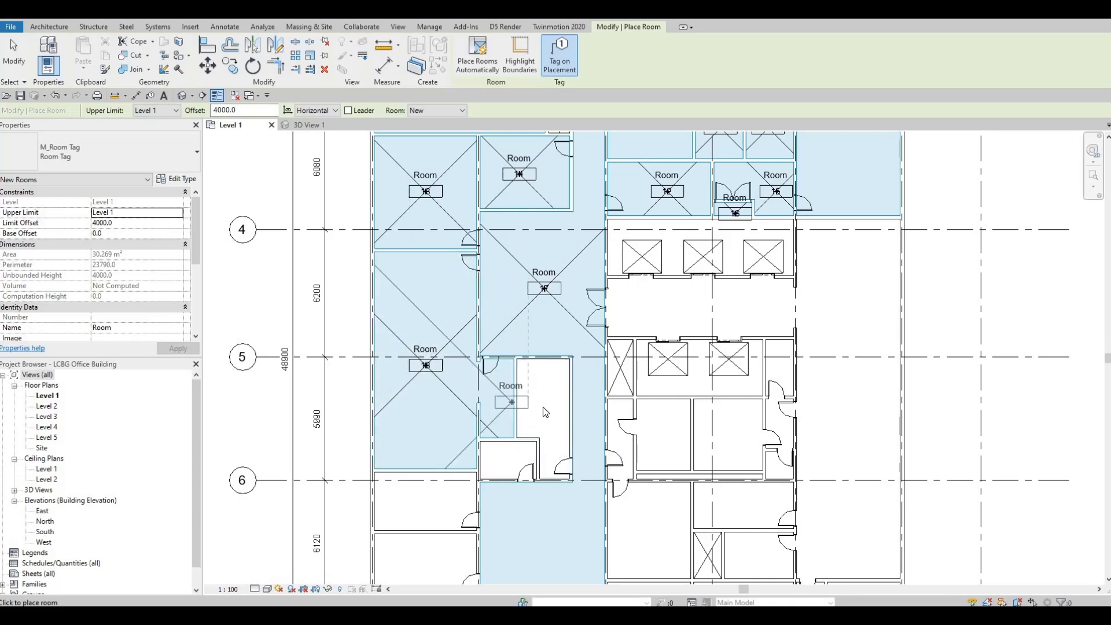
middle_drag(590, 339, 573, 332)
scroll(568, 341, up, 1)
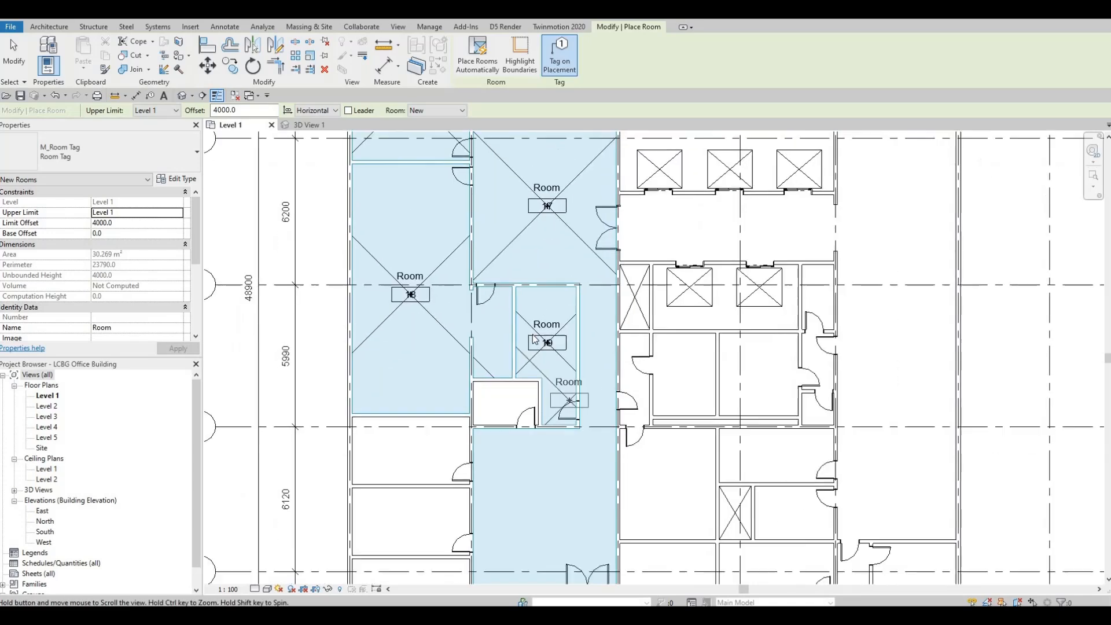
scroll(526, 342, down, 1)
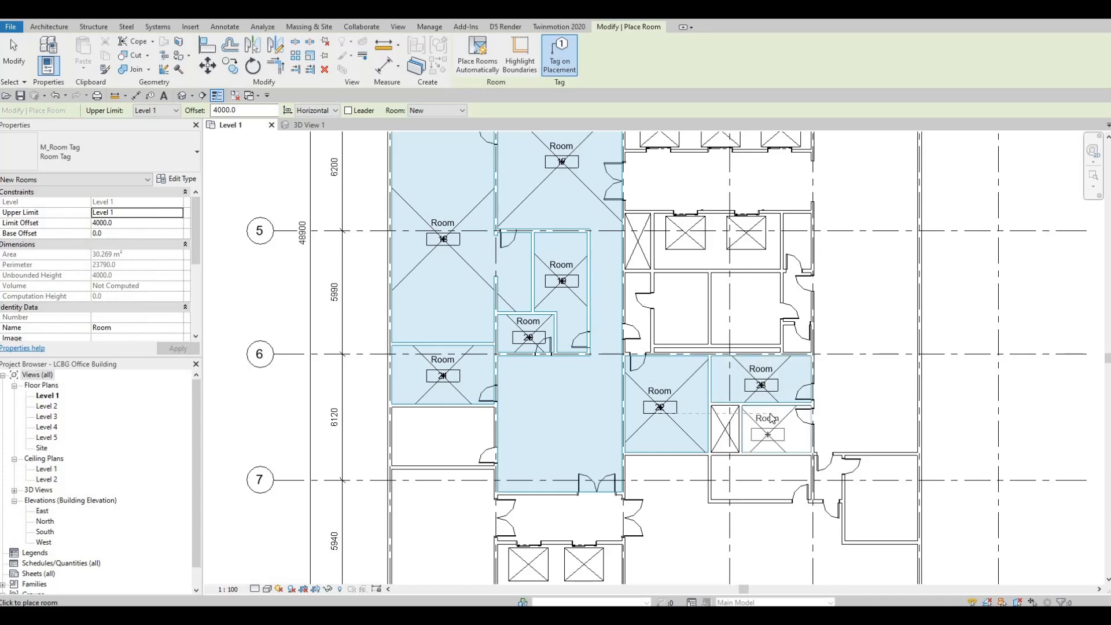
click(749, 316)
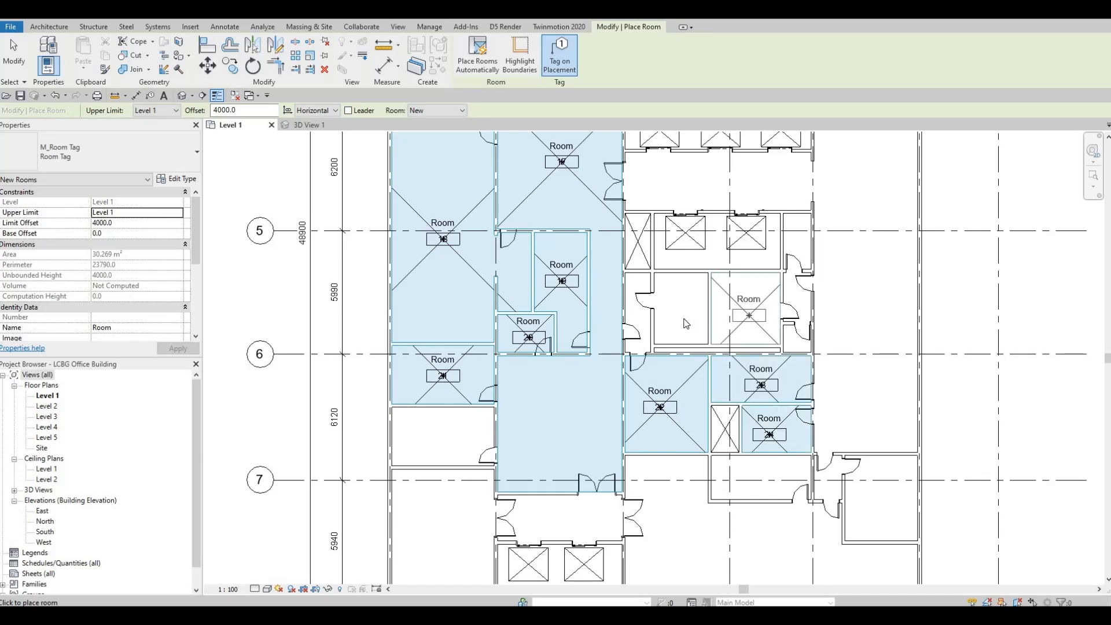
click(684, 323)
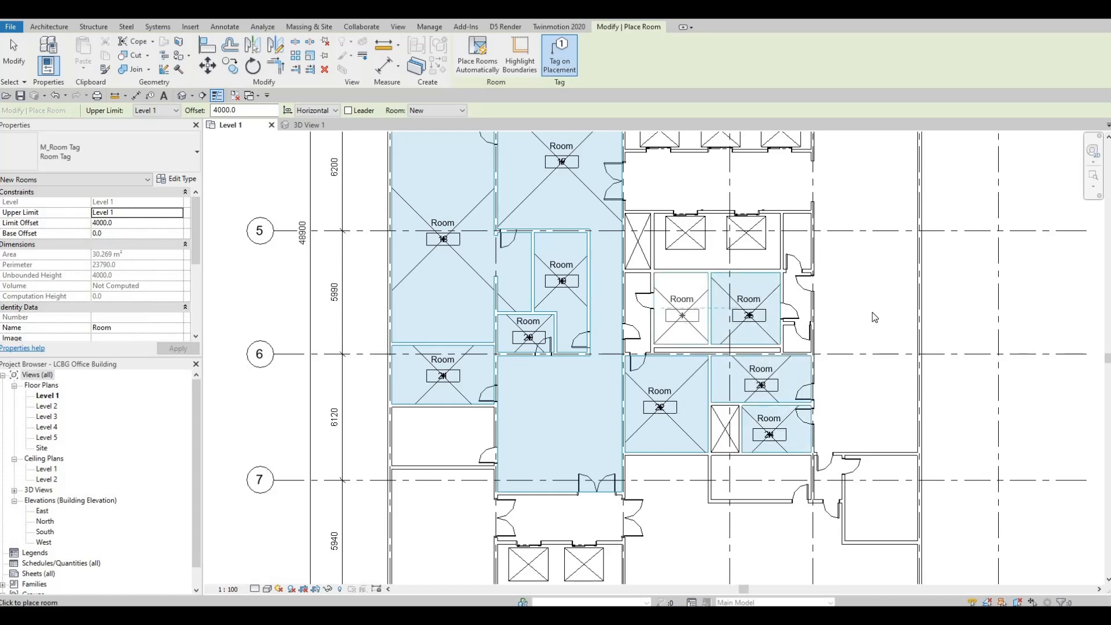
- Place tagged rooms in the long area east of the elevator core below gridline 4 and in the smaller room at its lower end
scroll(859, 398, up, 5)
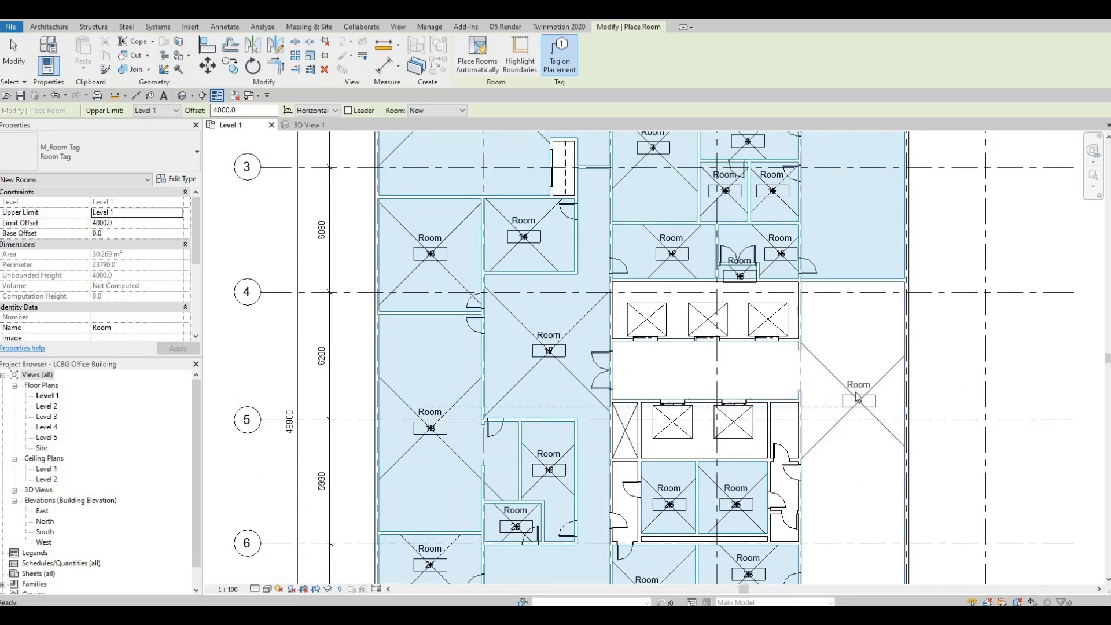
middle_drag(867, 485, 835, 189)
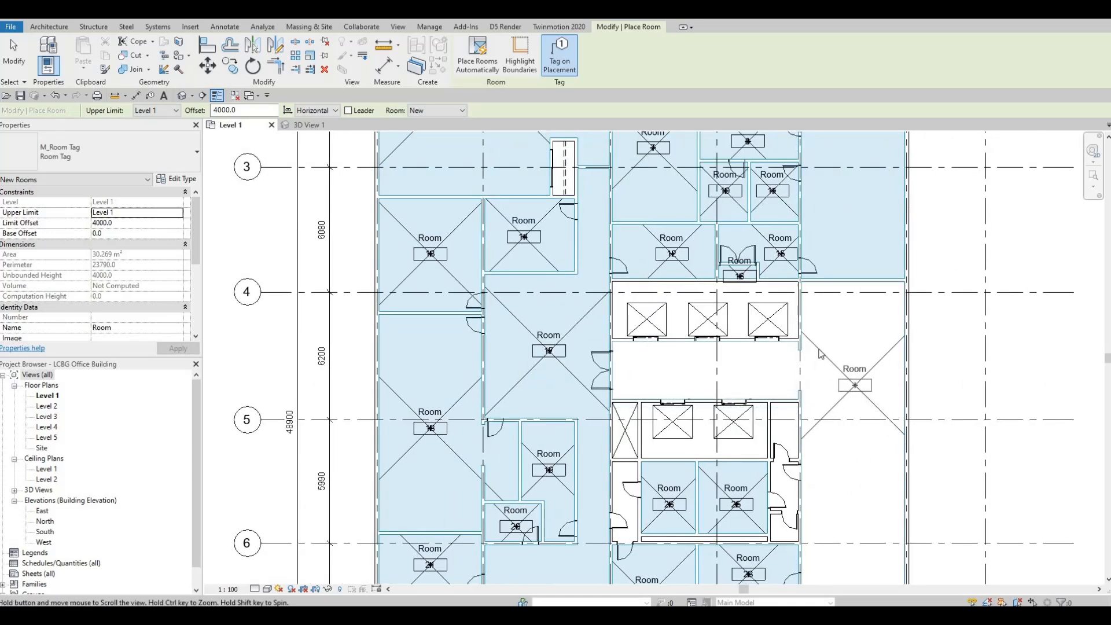
middle_drag(833, 395, 834, 392)
click(839, 396)
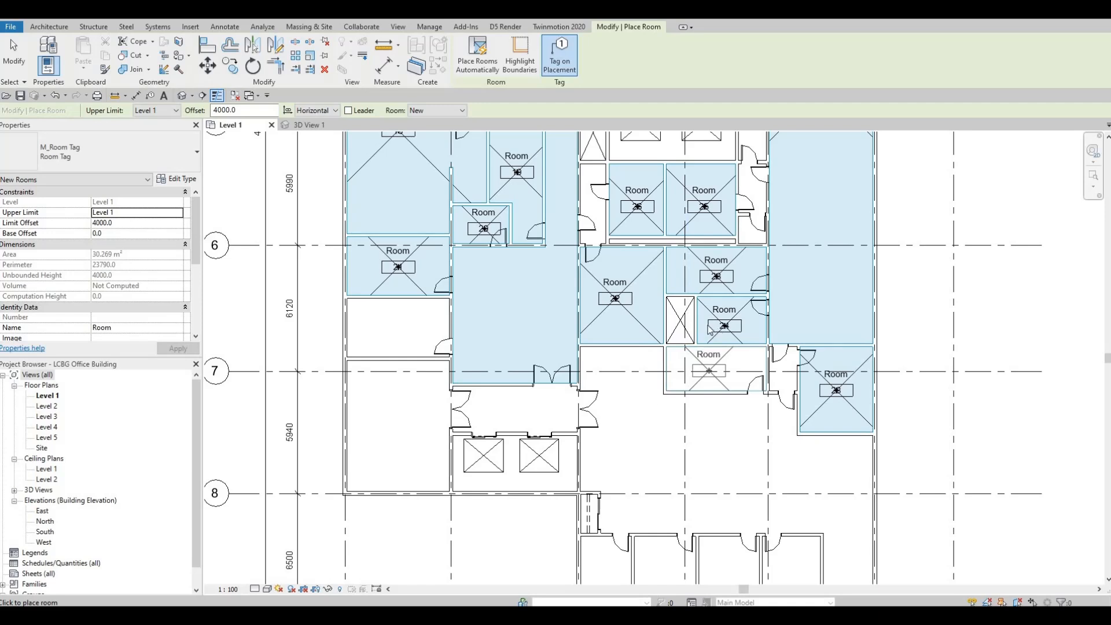
- Place tagged rooms in the small core room at gridline 7, the two remaining western outer rooms, and the large open area around gridline 8
click(709, 371)
middle_drag(648, 408, 710, 325)
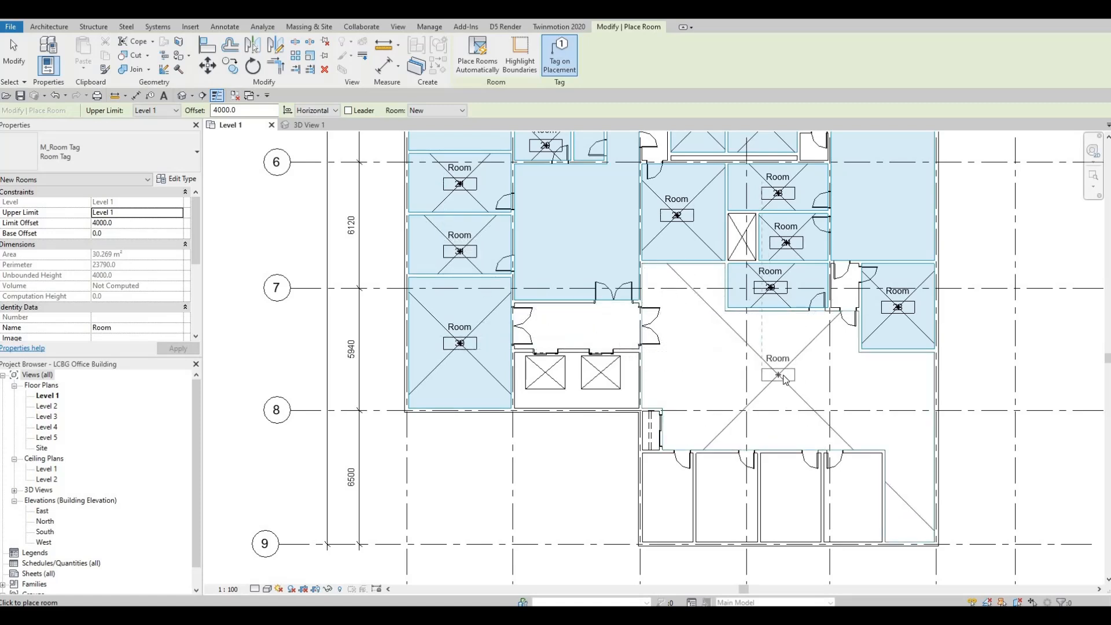
click(787, 388)
- Place tagged rooms in the four adjacent offices along gridline 9 and finish the room placement
scroll(650, 429, up, 1)
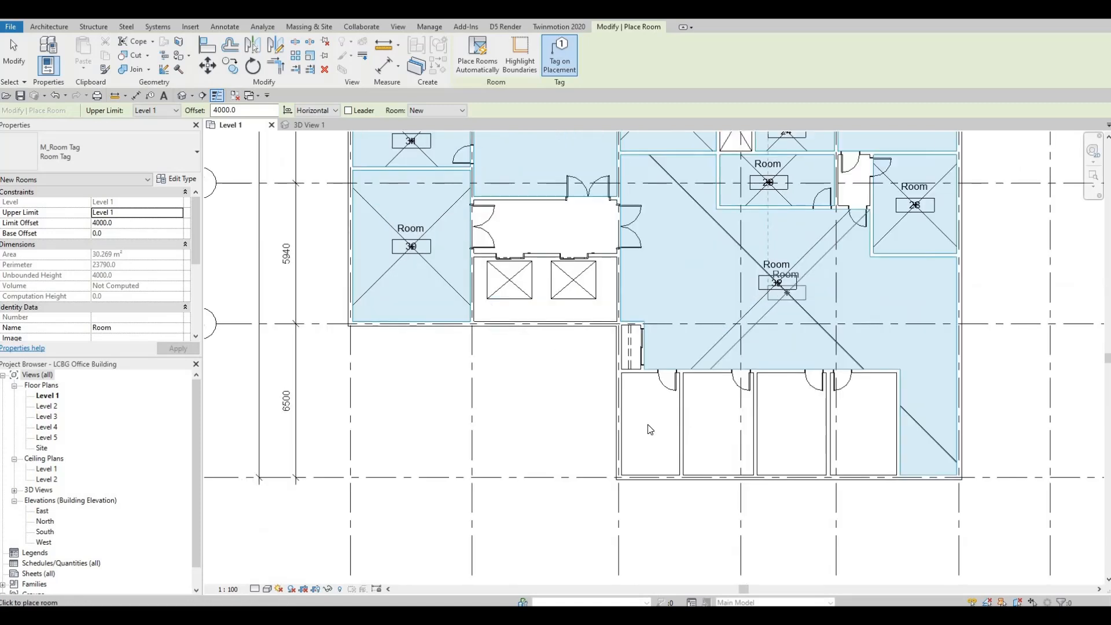
scroll(649, 429, down, 1)
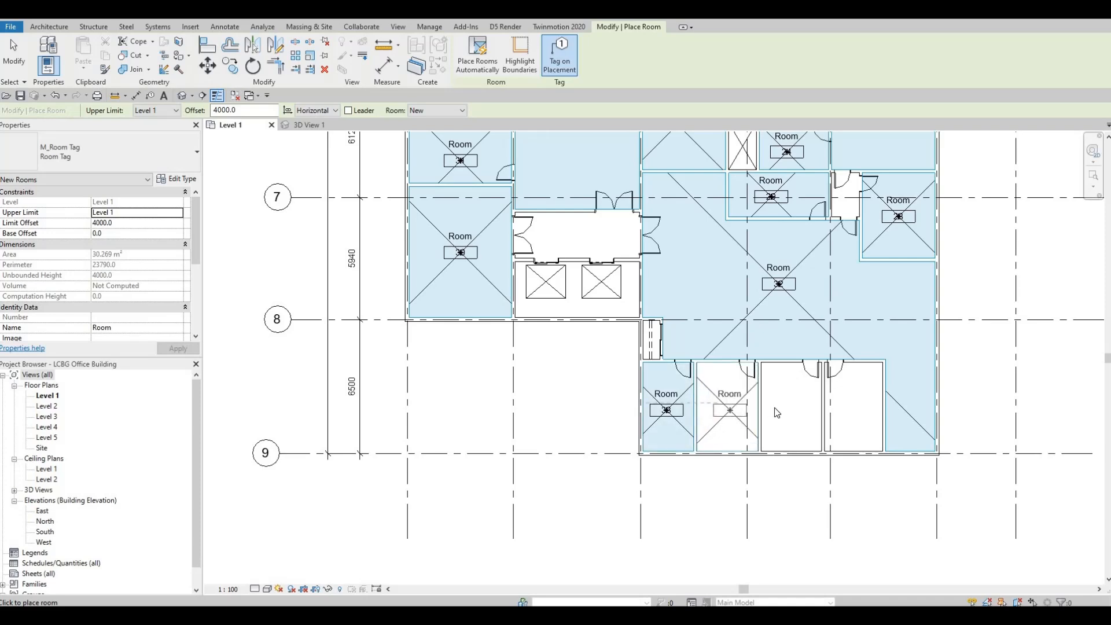
click(855, 415)
key(Escape)
key(Escape)
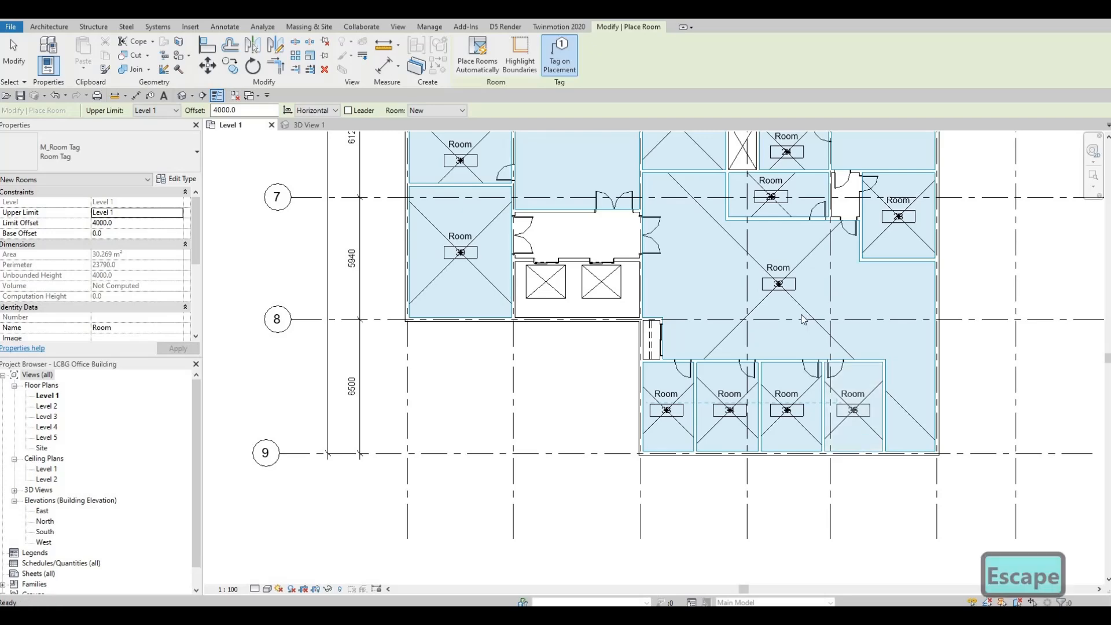
- Examine the room tags across the Level 1 floor plan from gridline 9 up to gridline 1
scroll(734, 405, down, 4)
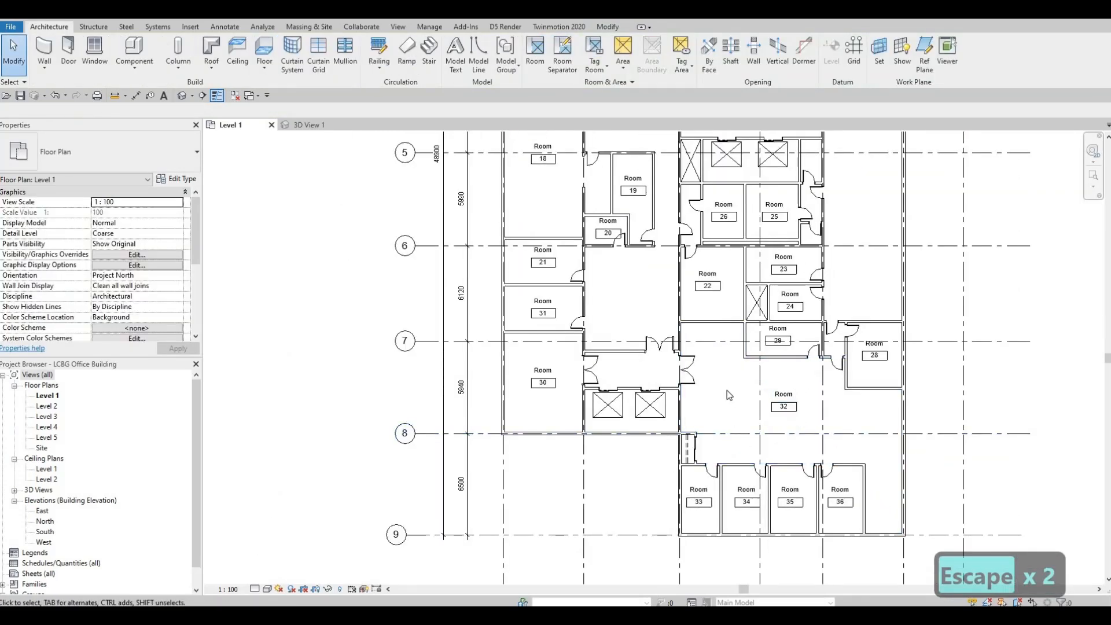
middle_drag(746, 418, 746, 398)
middle_drag(688, 255, 688, 423)
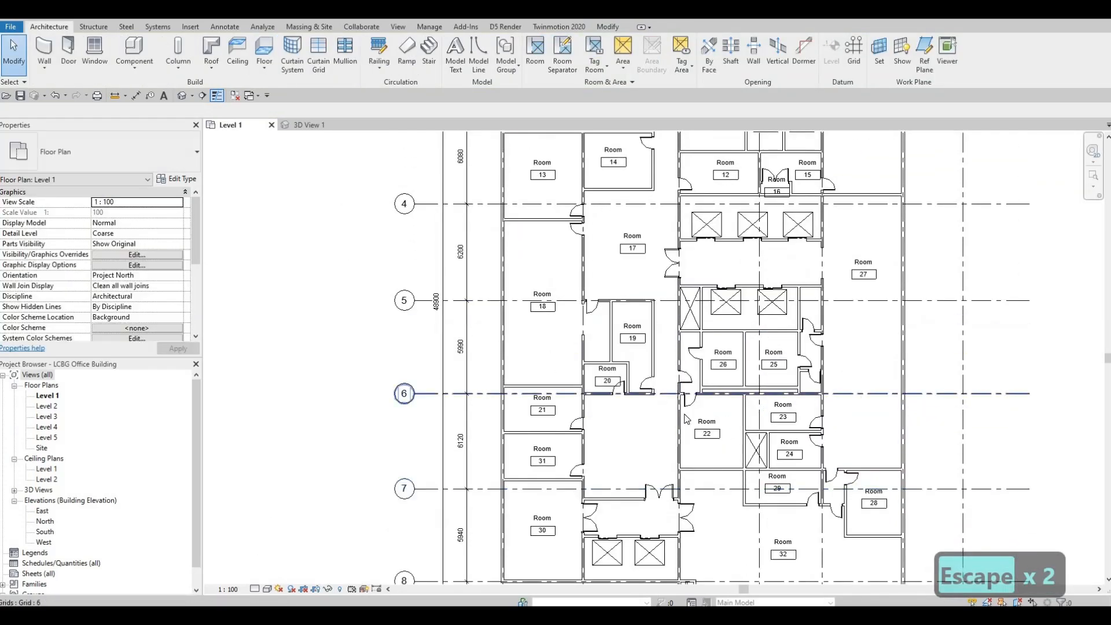
middle_drag(717, 491, 701, 450)
scroll(701, 450, down, 1)
middle_drag(747, 338, 720, 445)
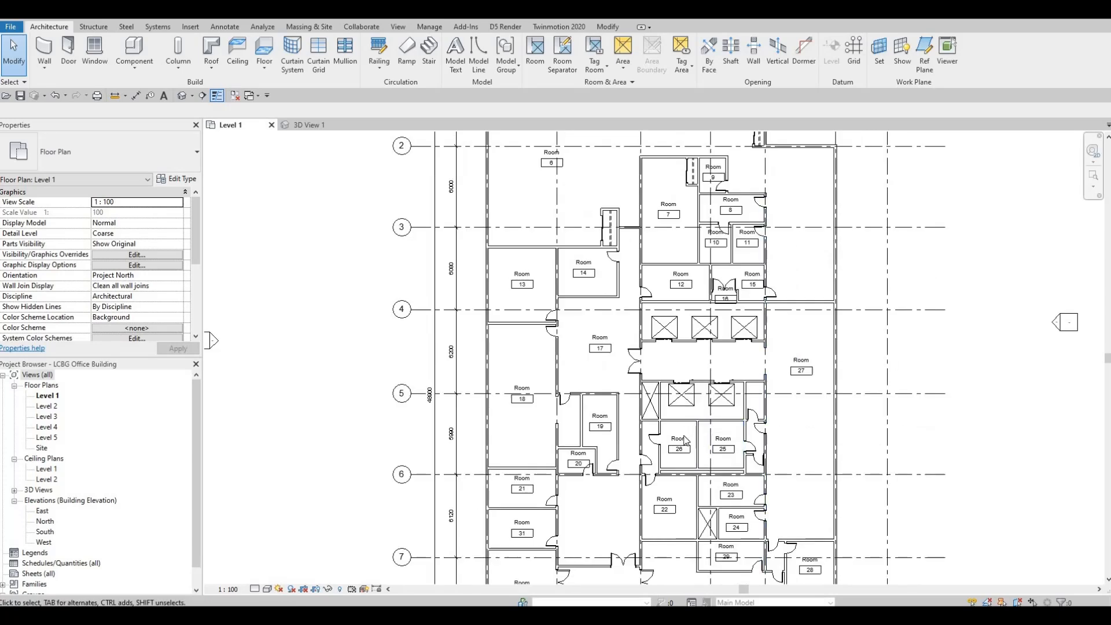
middle_drag(683, 254, 681, 332)
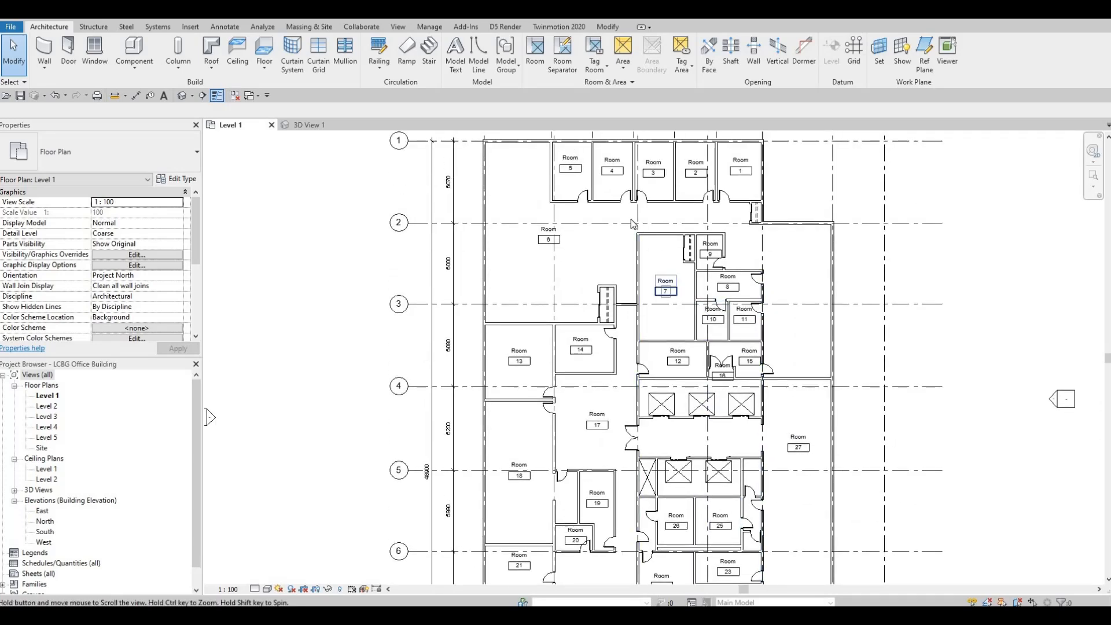
middle_drag(636, 209, 642, 263)
- Align the tags of rooms 5 and 3 horizontally with the room 4 tag
scroll(559, 237, up, 3)
key(Escape)
click(501, 239)
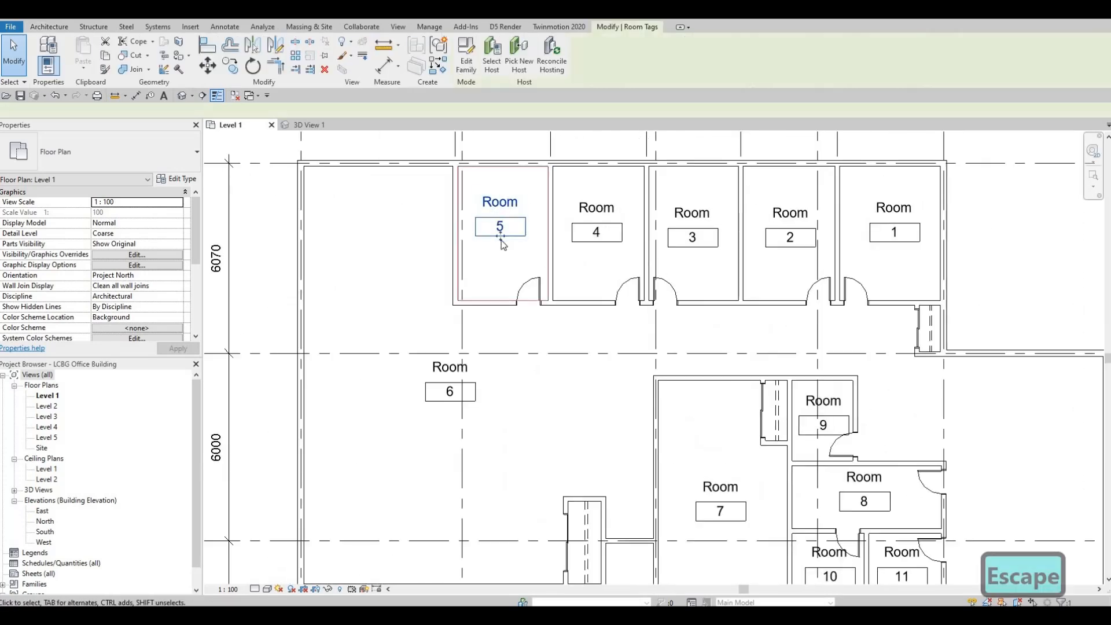
drag(501, 246, 501, 251)
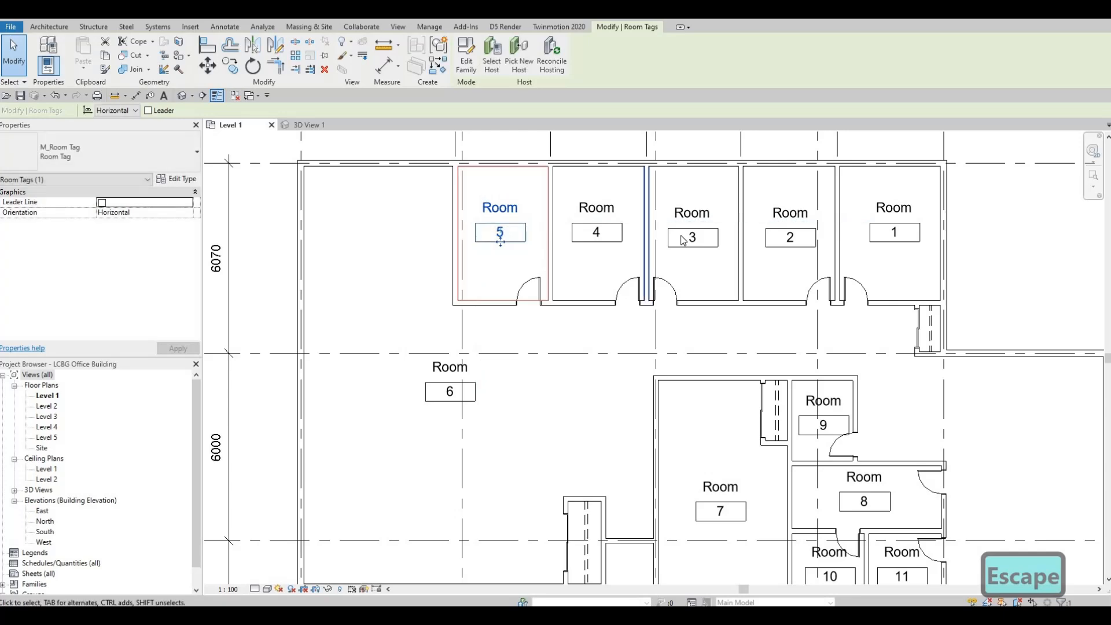
key(Escape)
click(692, 249)
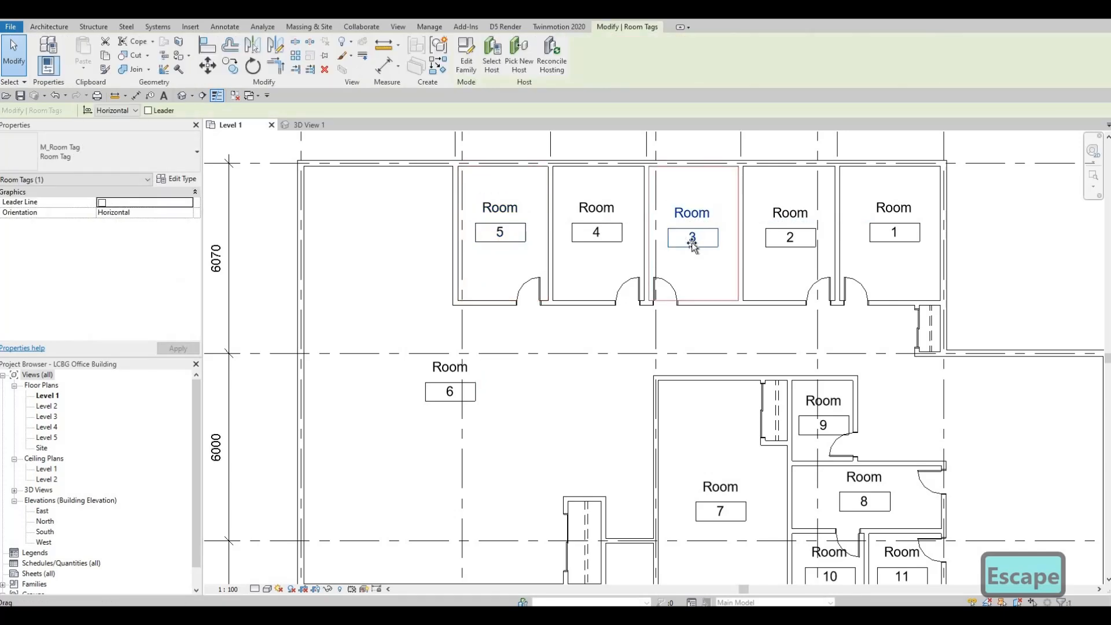
drag(693, 246, 692, 240)
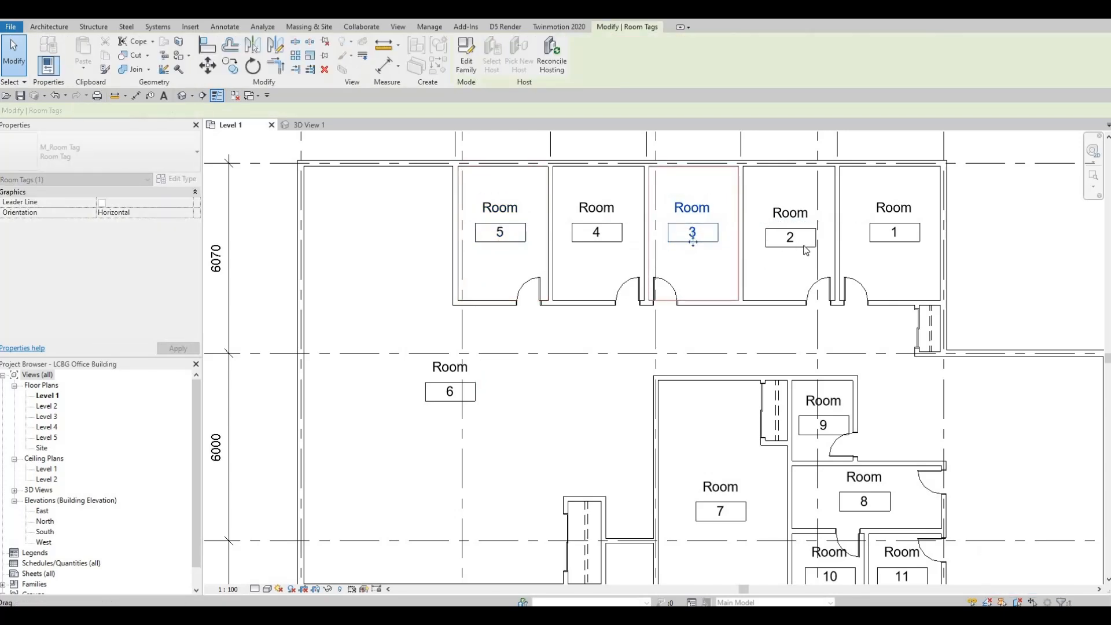
- Move the room 2 tag into line with the tags of rooms 3 to 5, and adjust the room 1 tag to the same row
scroll(806, 250, up, 2)
key(Escape)
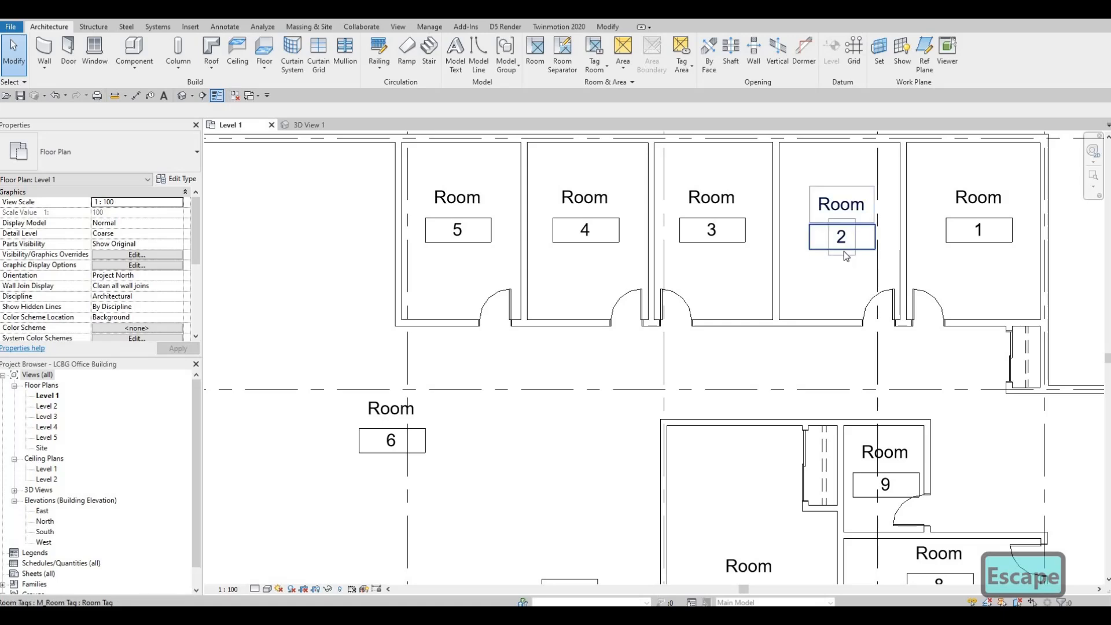
click(844, 250)
drag(849, 244, 848, 238)
click(978, 246)
drag(979, 253, 979, 242)
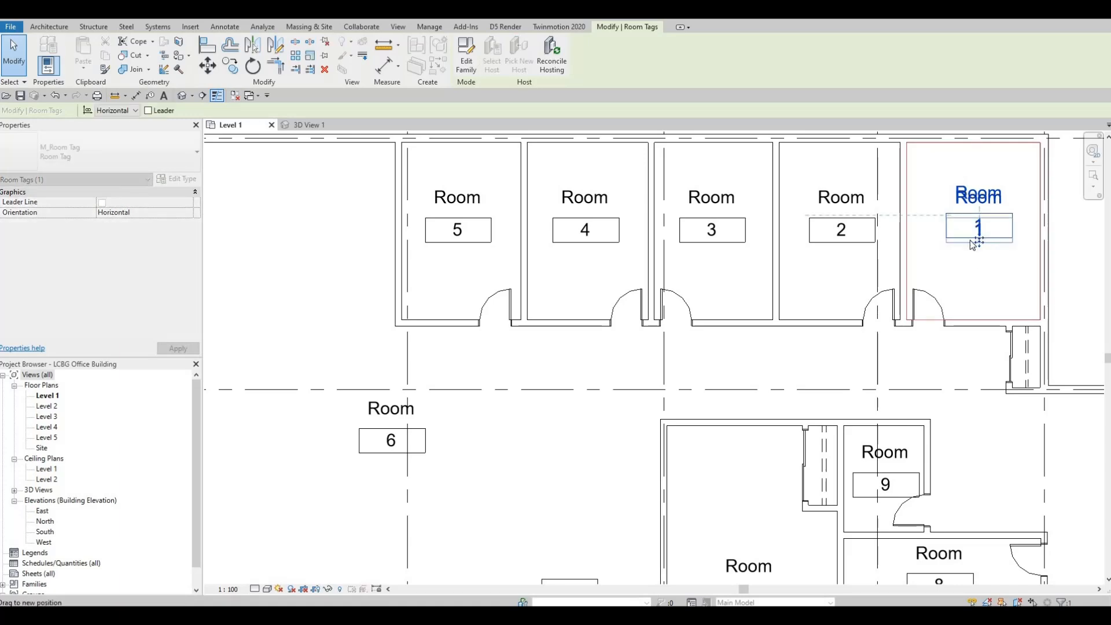
key(Escape)
- Rename room 1 in the office row below gridline 1 to OFFICE in capital letters
scroll(737, 296, down, 2)
scroll(729, 324, down, 3)
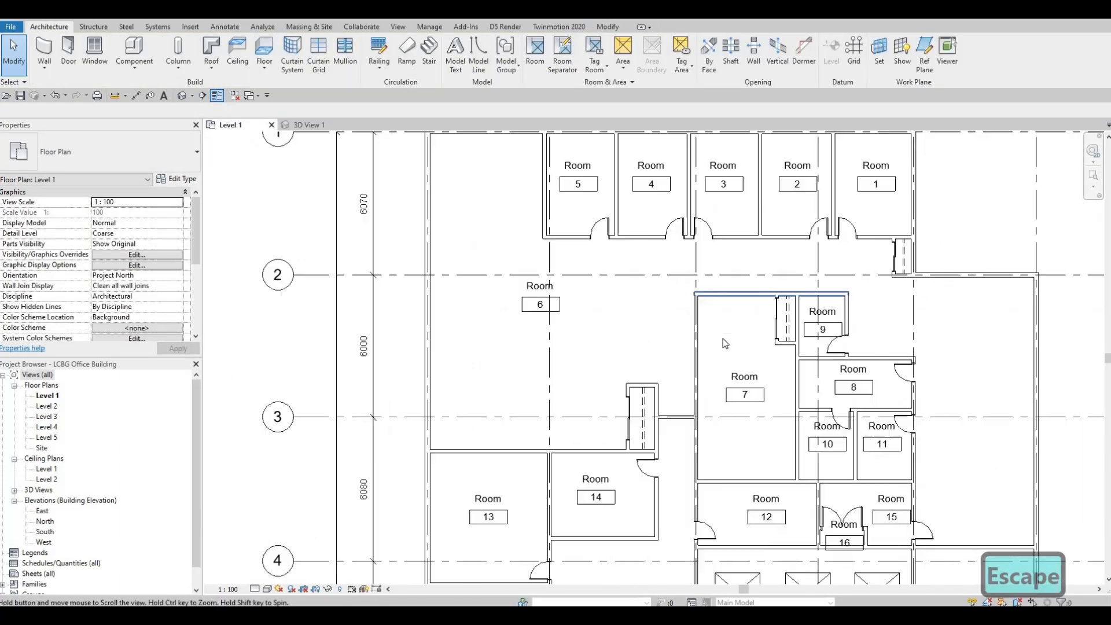
scroll(752, 301, up, 2)
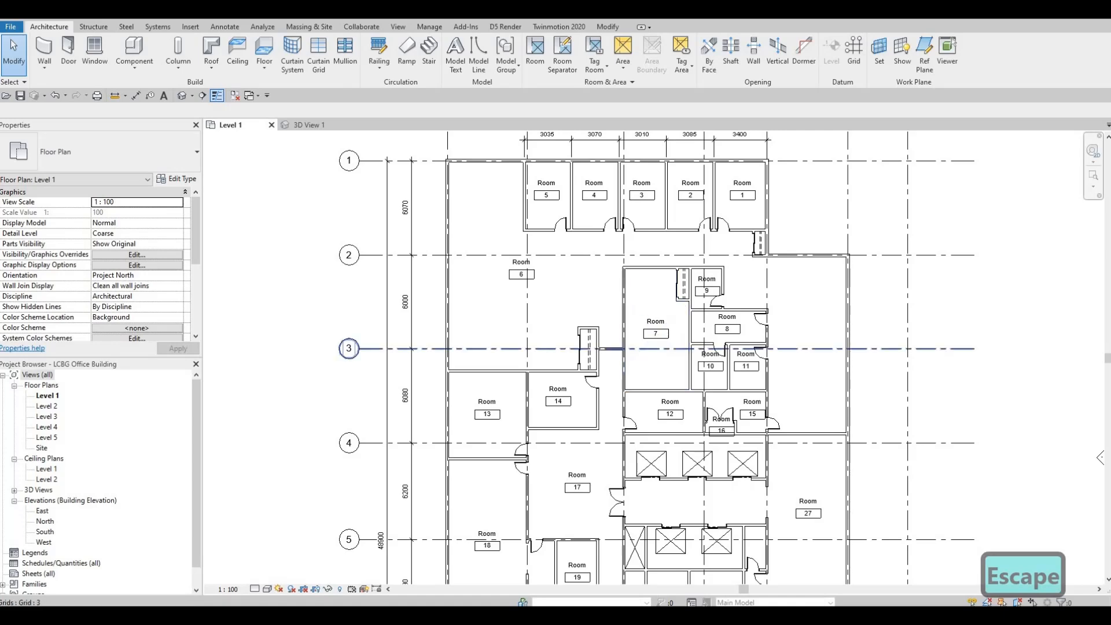
scroll(746, 188, up, 4)
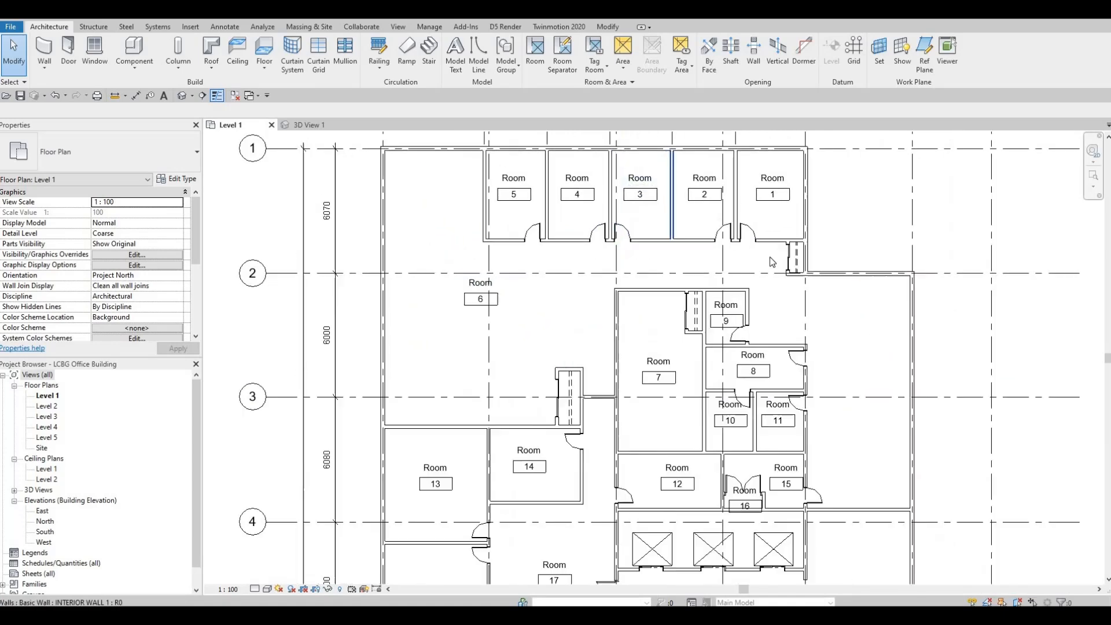
click(835, 259)
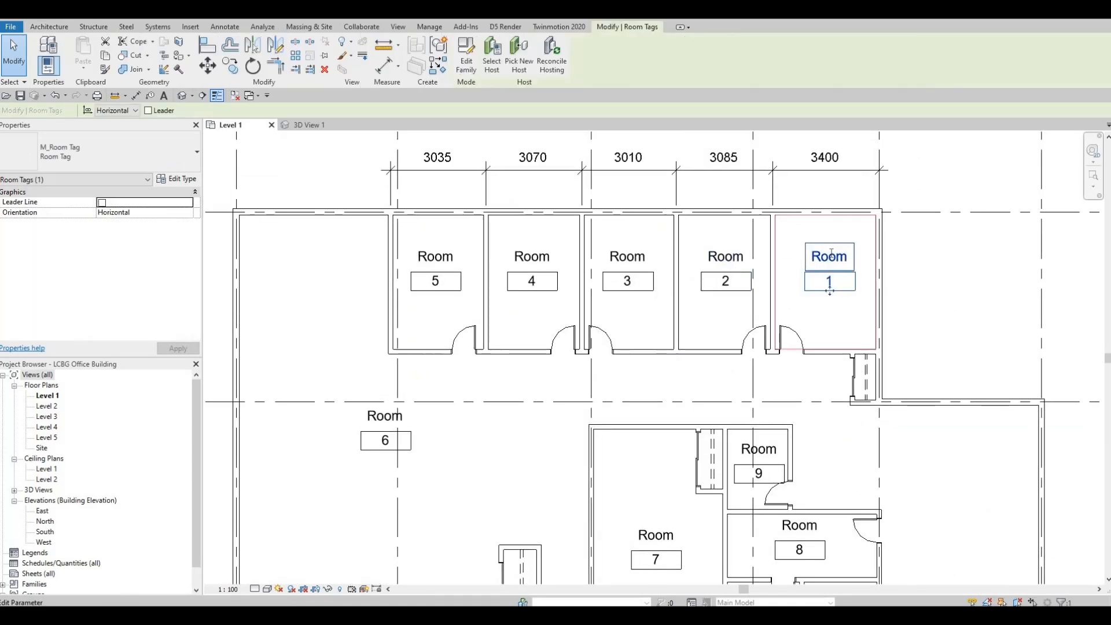
click(831, 254)
text(officew)
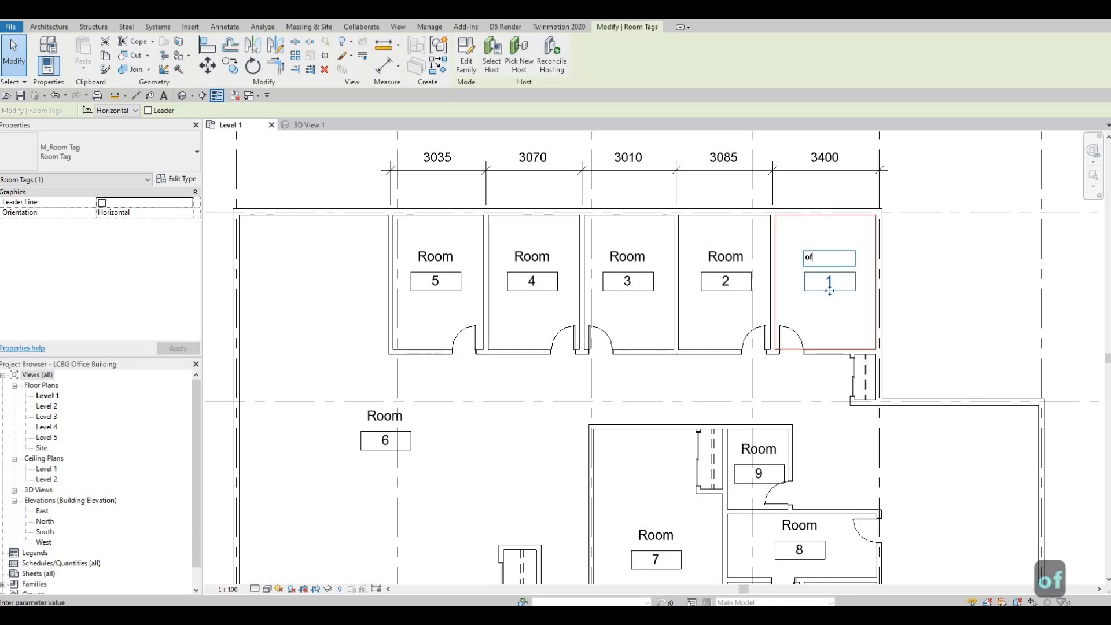
key(BackSpace)
key(BackSpace)
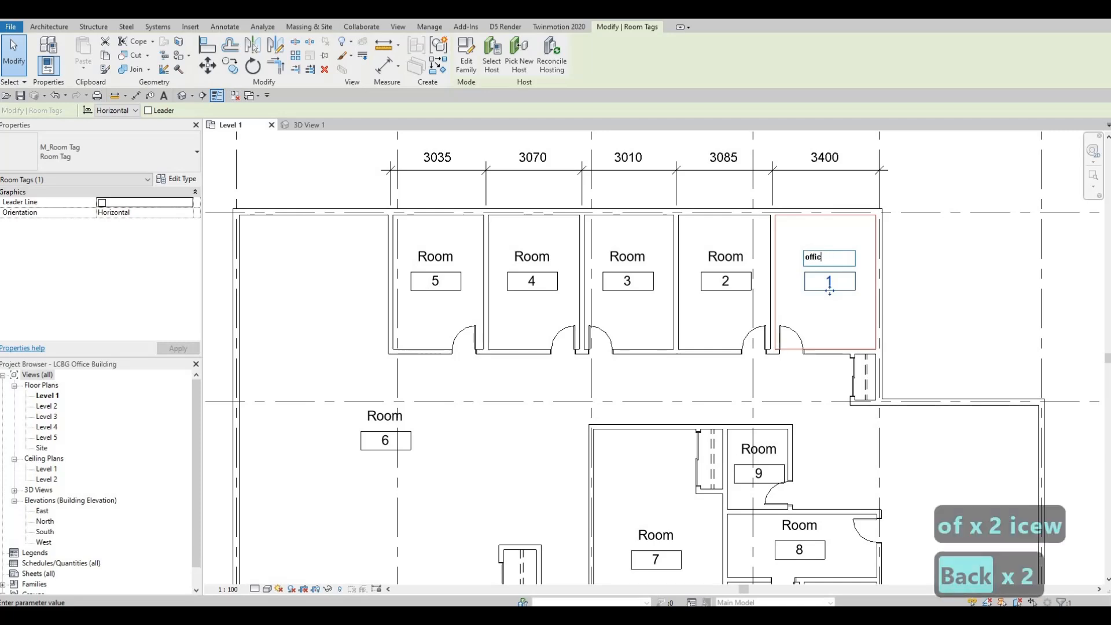
key(BackSpace)
key(Caps_Lock)
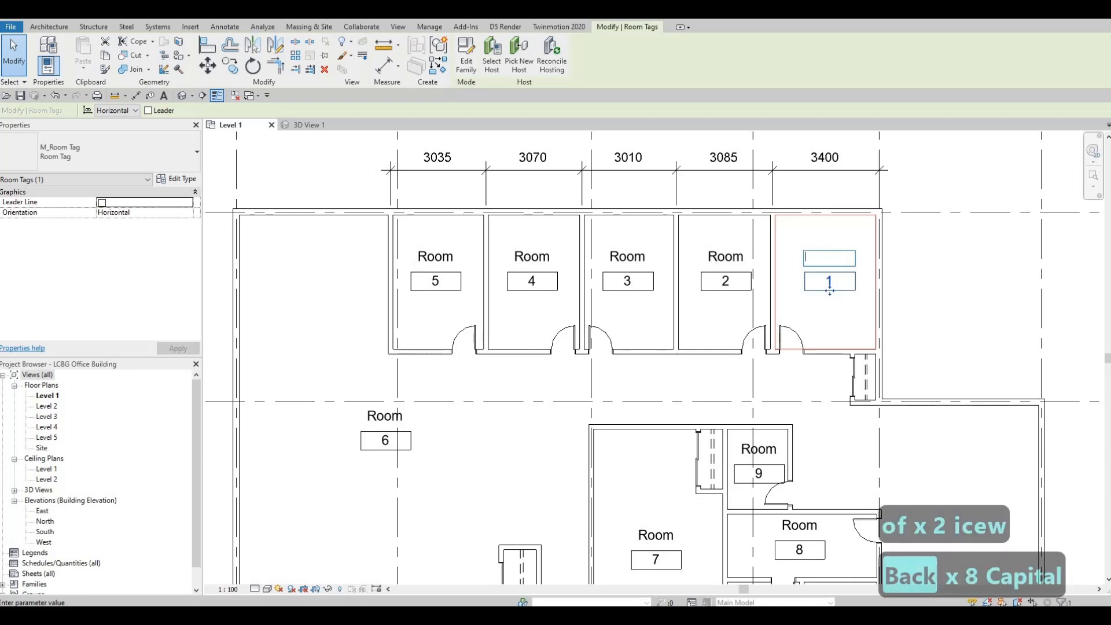
text(OFFICE)
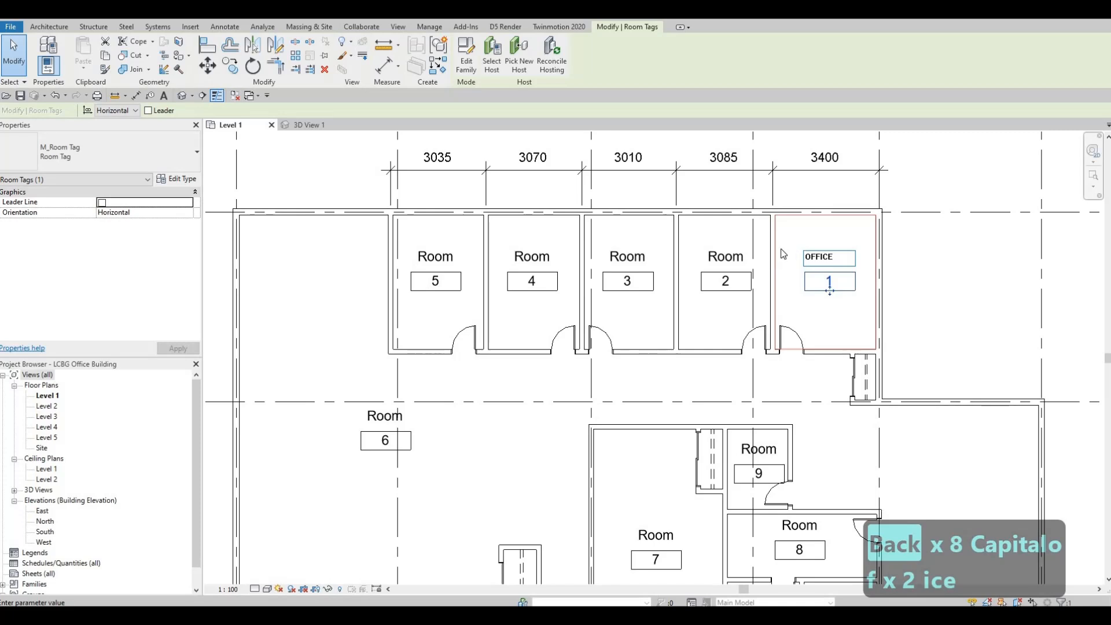
- Copy the OFFICE name from room 1 and apply it to rooms 2 and 3
double_click(836, 259)
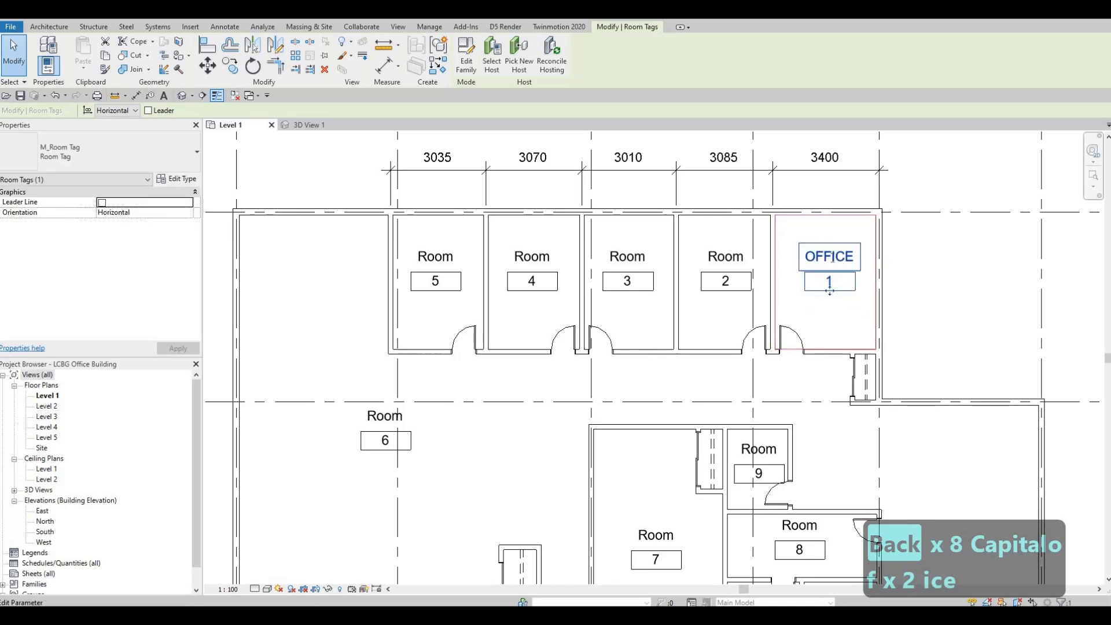
key(ctrl+c)
click(727, 261)
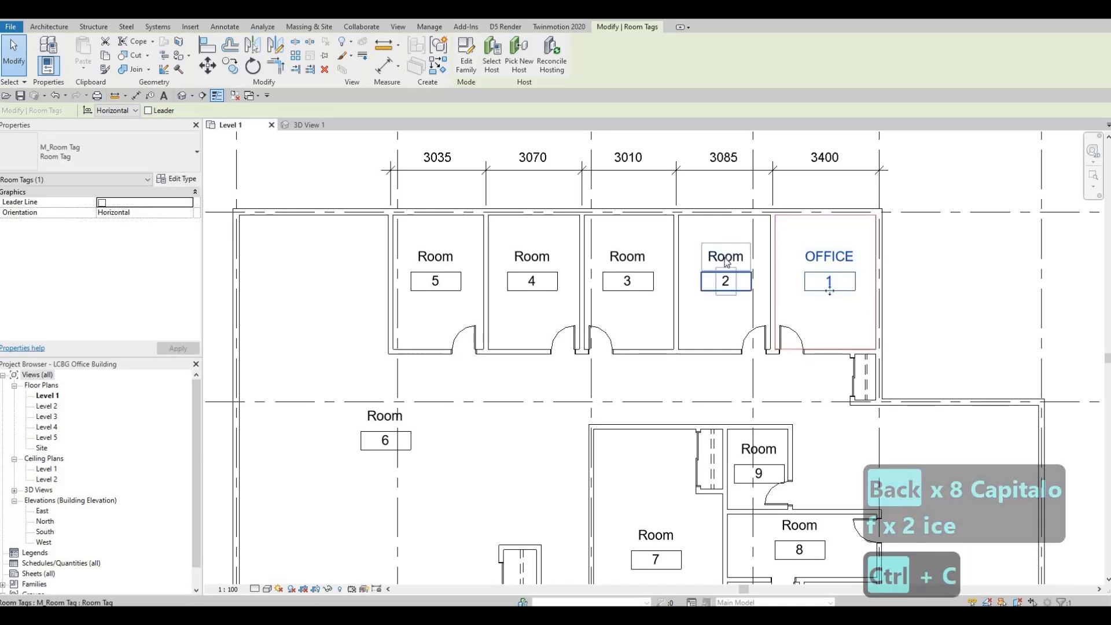
double_click(726, 257)
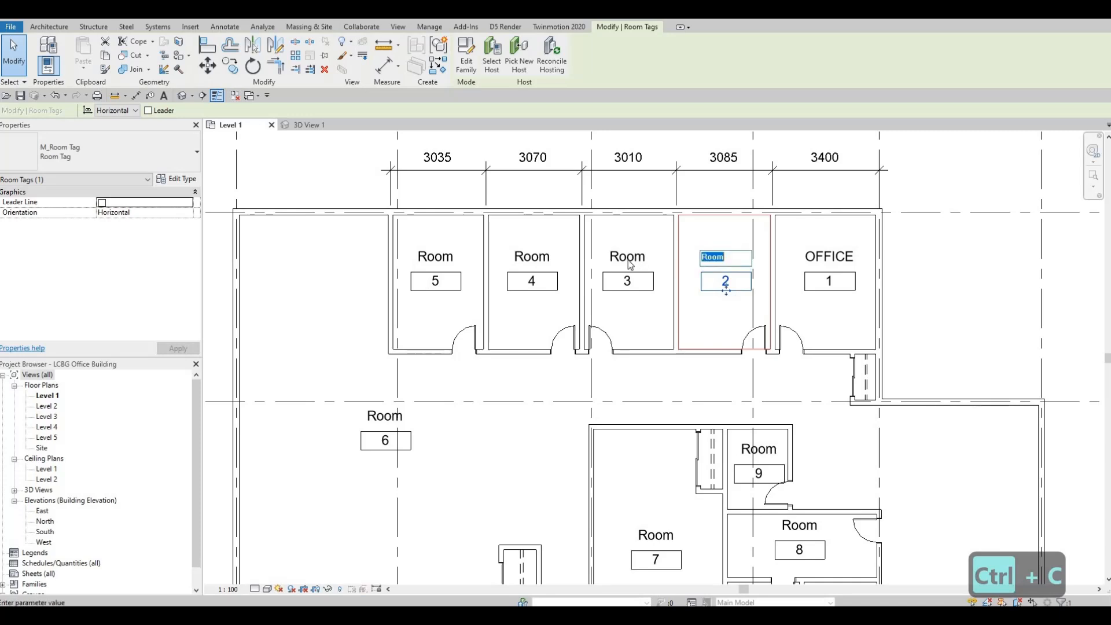
key(ctrl+v)
key(Return)
click(635, 261)
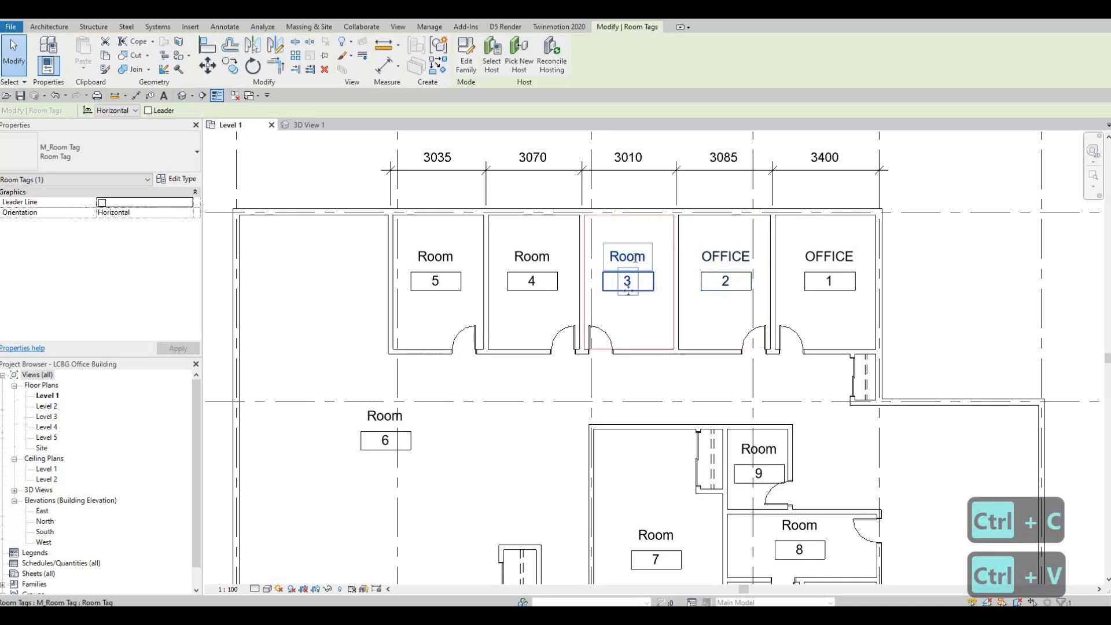
double_click(631, 258)
key(ctrl+v)
key(Return)
- Apply the copied OFFICE name to rooms 4 and 5 in the same row
click(542, 262)
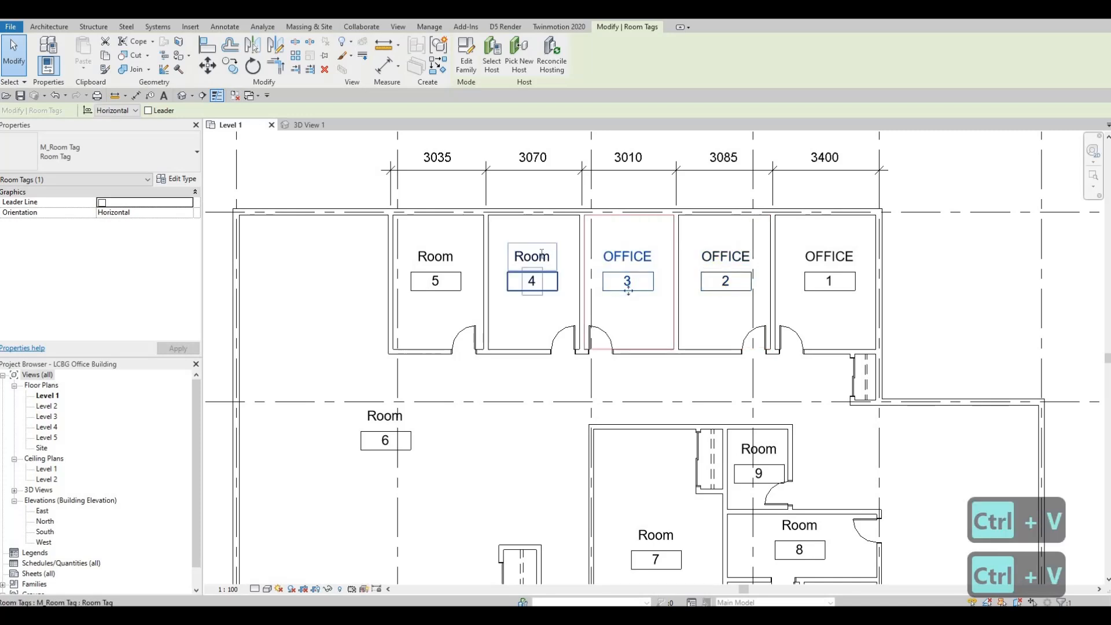
double_click(532, 258)
key(ctrl+v)
key(Return)
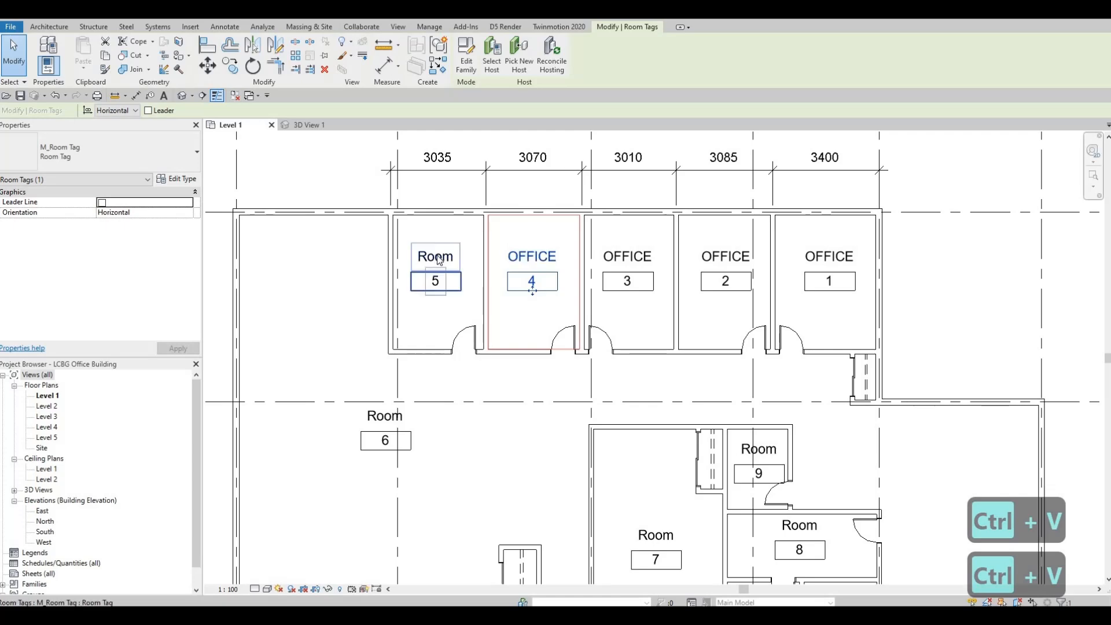
click(435, 262)
double_click(435, 257)
key(ctrl+v)
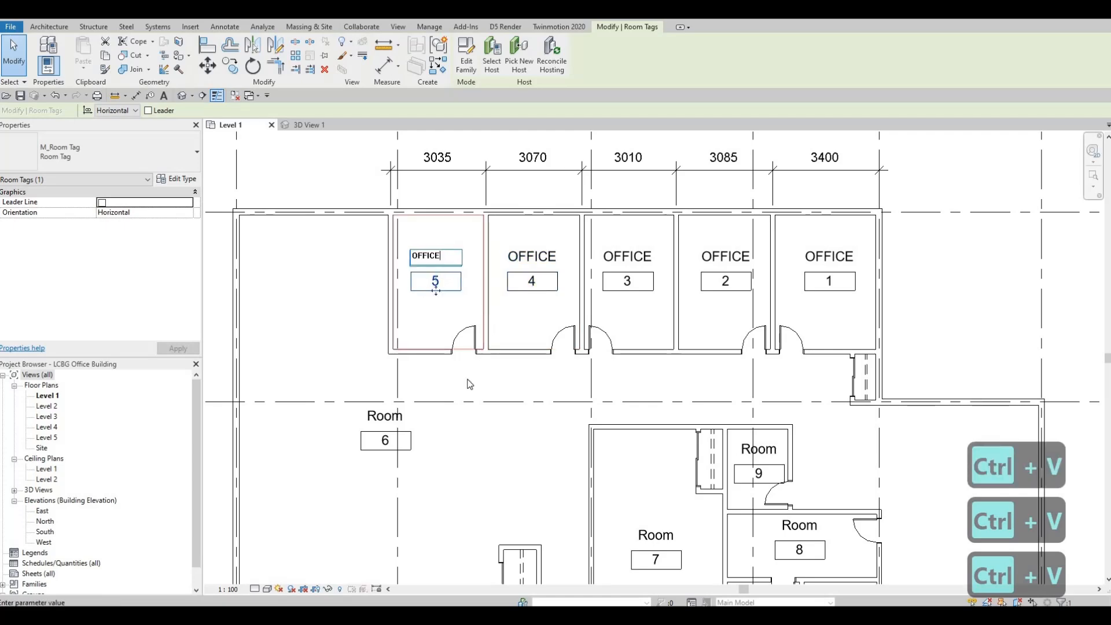
- Name rooms 36 and 35 along gridline 9 OFFICE using the copied name
scroll(472, 387, down, 2)
middle_drag(572, 250, 573, 235)
scroll(579, 371, down, 1)
middle_drag(602, 500, 602, 333)
scroll(603, 500, down, 1)
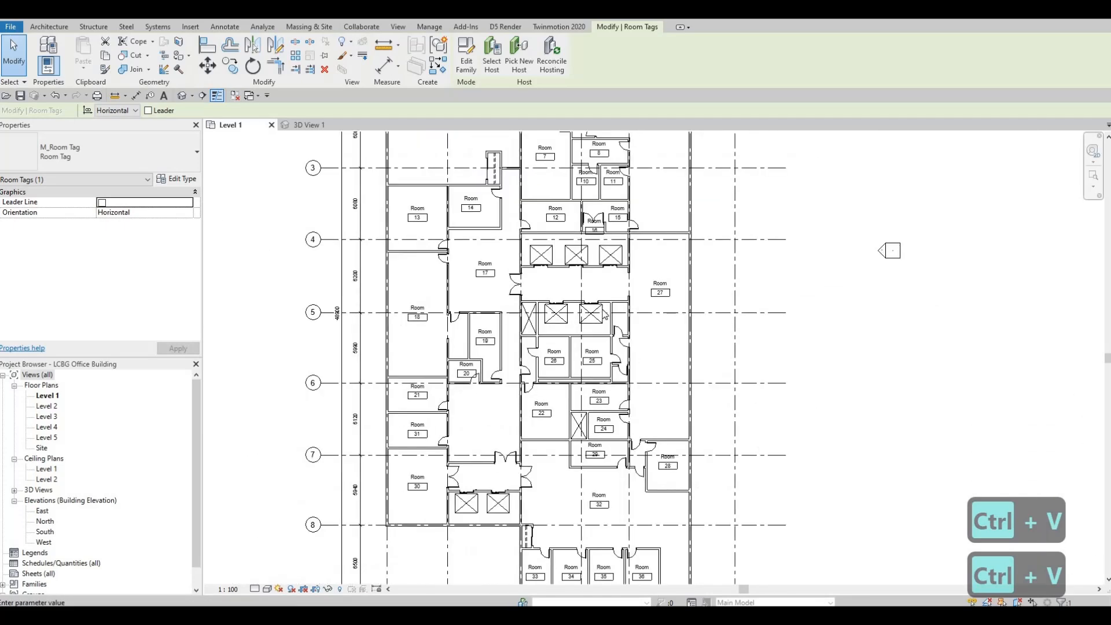
middle_drag(622, 570, 622, 325)
scroll(637, 324, up, 8)
click(674, 304)
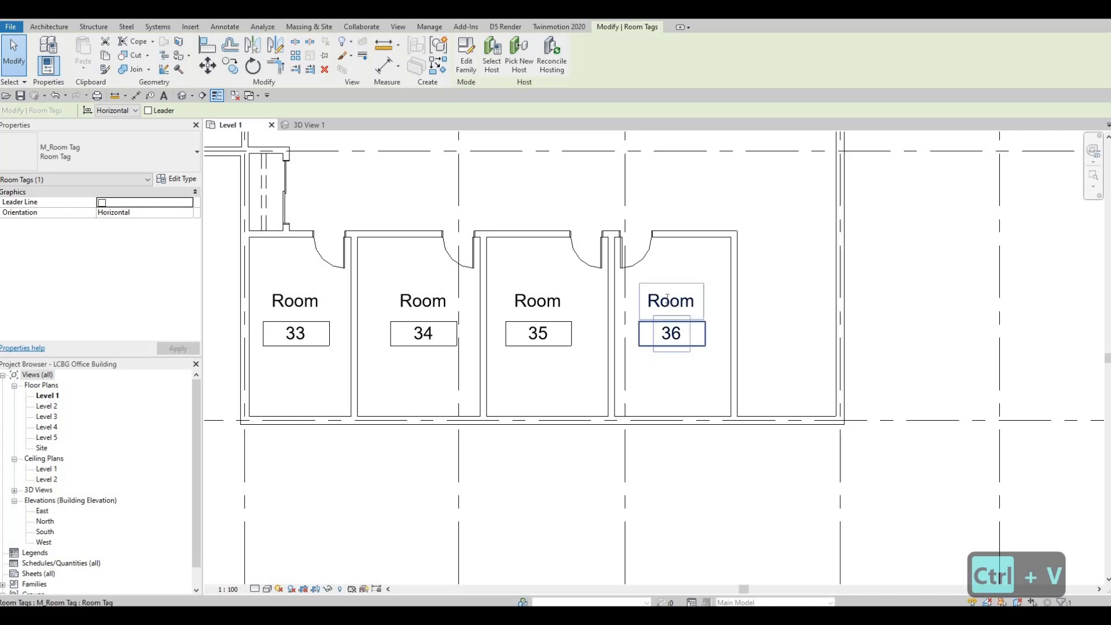
double_click(670, 300)
key(ctrl+v)
click(535, 300)
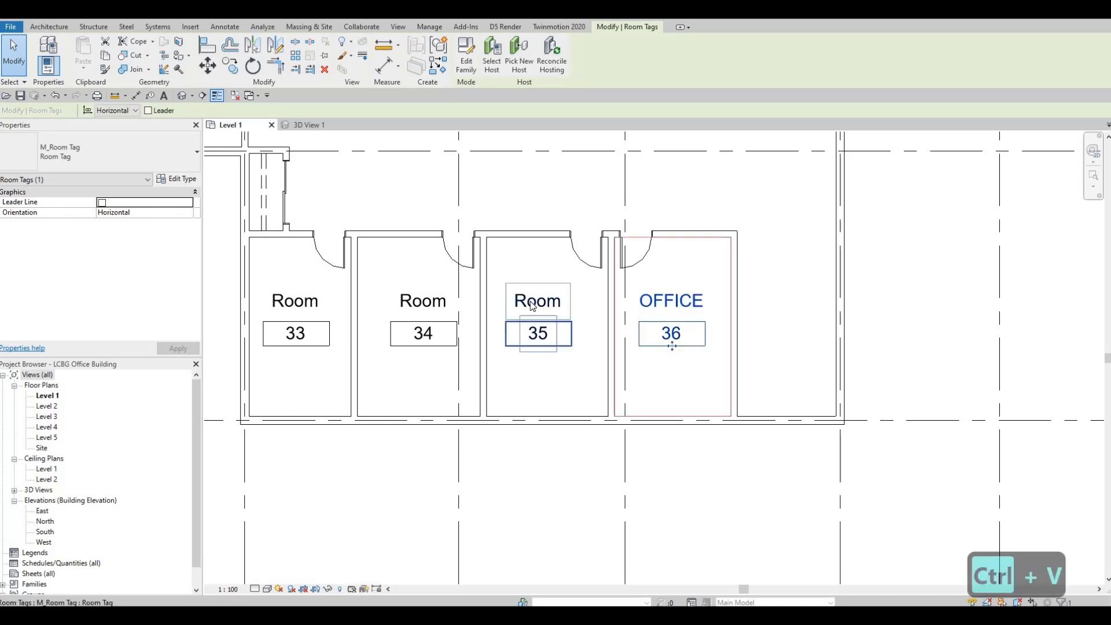
double_click(536, 301)
key(ctrl+v)
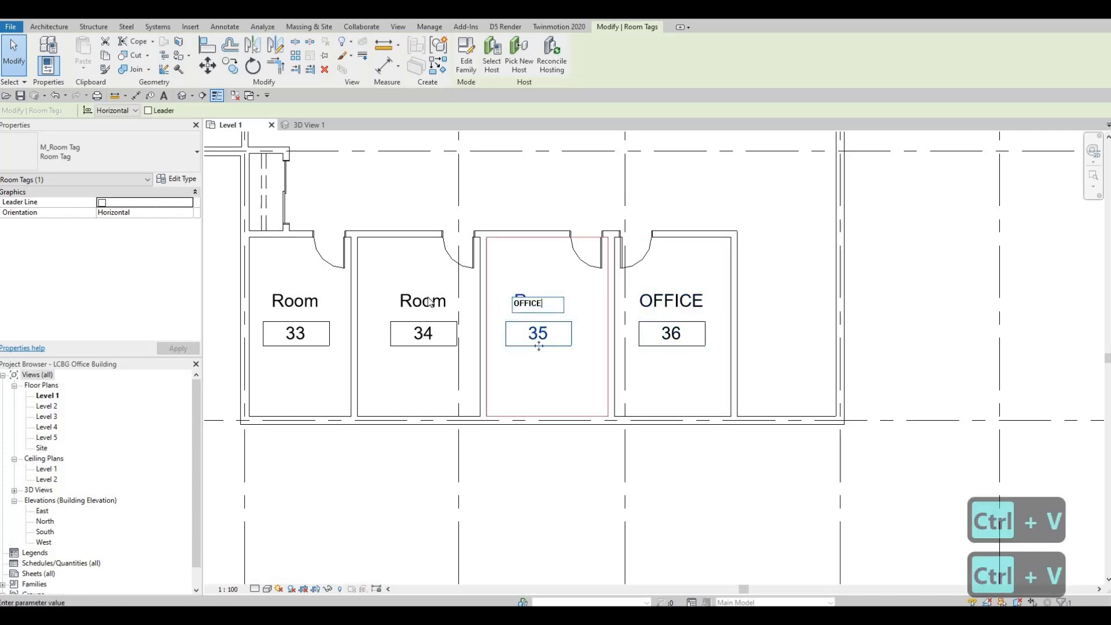
- Name the adjacent rooms 34 and 33 OFFICE with the copied name
click(422, 302)
double_click(442, 305)
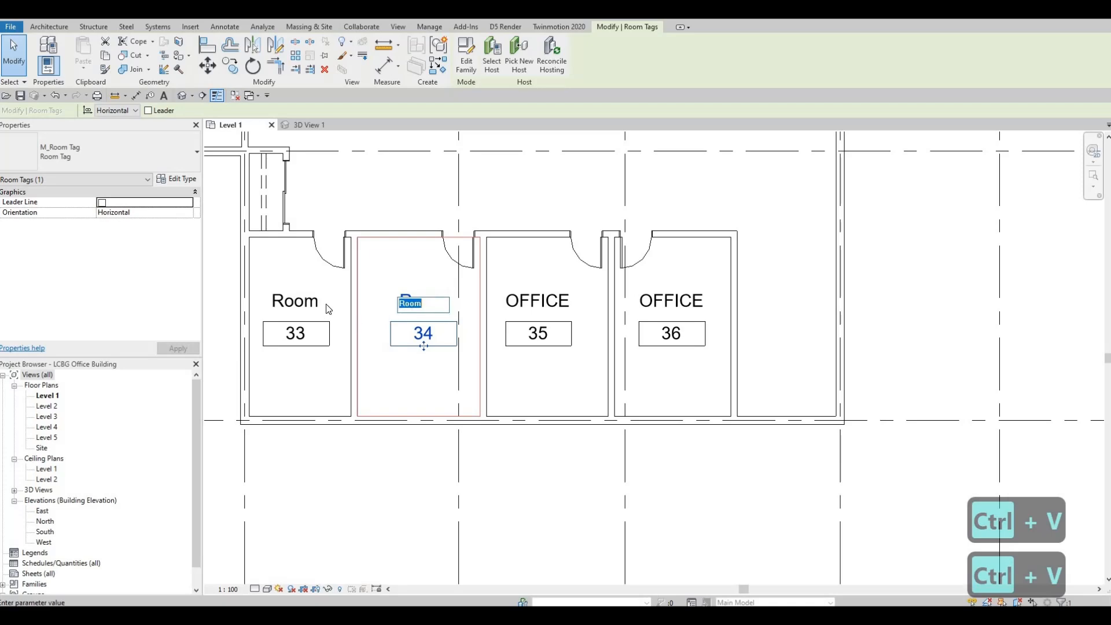
key(ctrl+v)
click(312, 305)
double_click(304, 302)
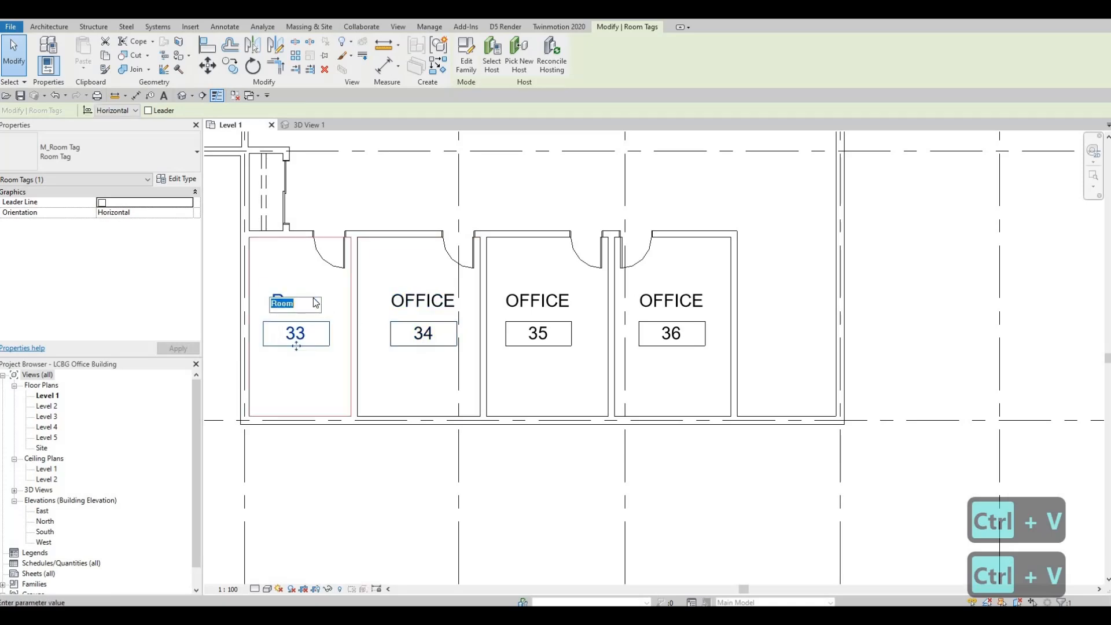
key(ctrl+v)
click(523, 438)
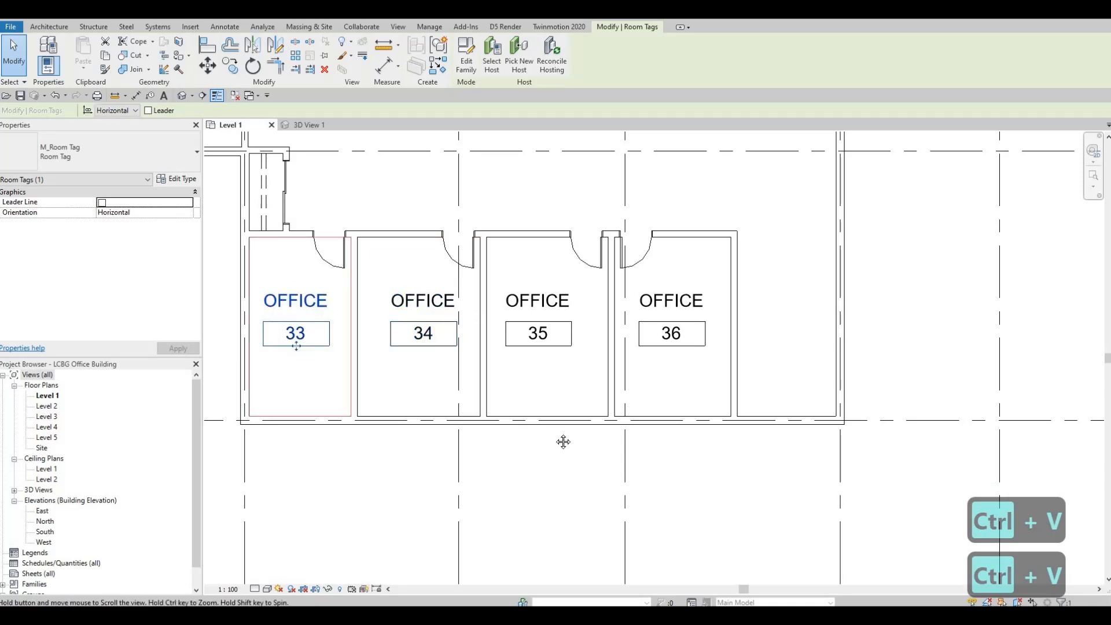
- Apply the copied OFFICE name to rooms 21 and 31 between gridlines 6 and 7
scroll(509, 456, down, 5)
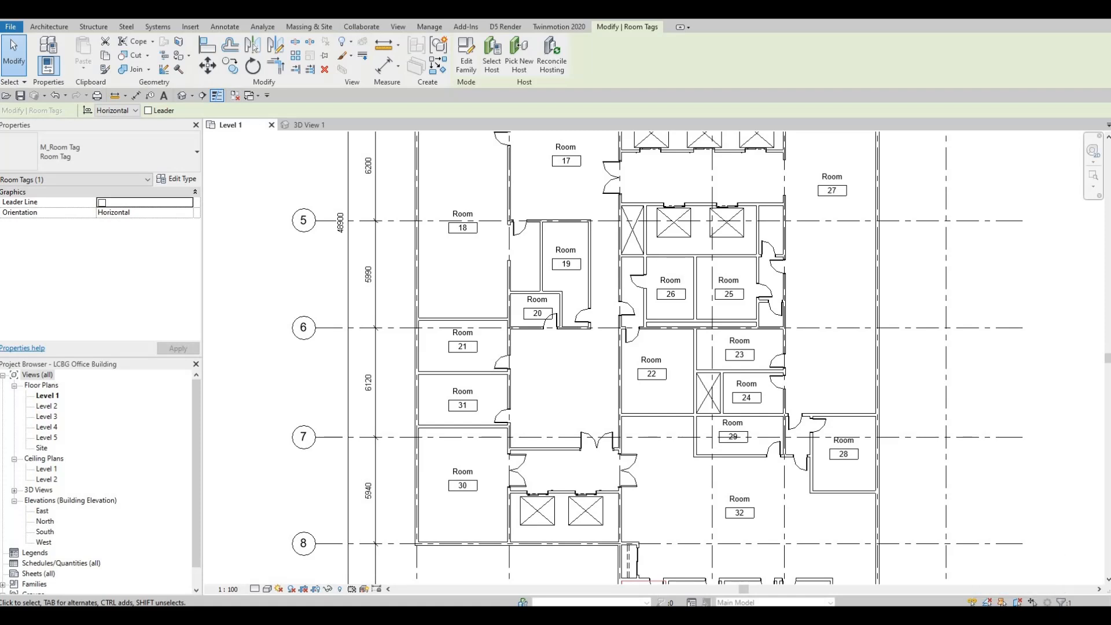
scroll(460, 340, up, 2)
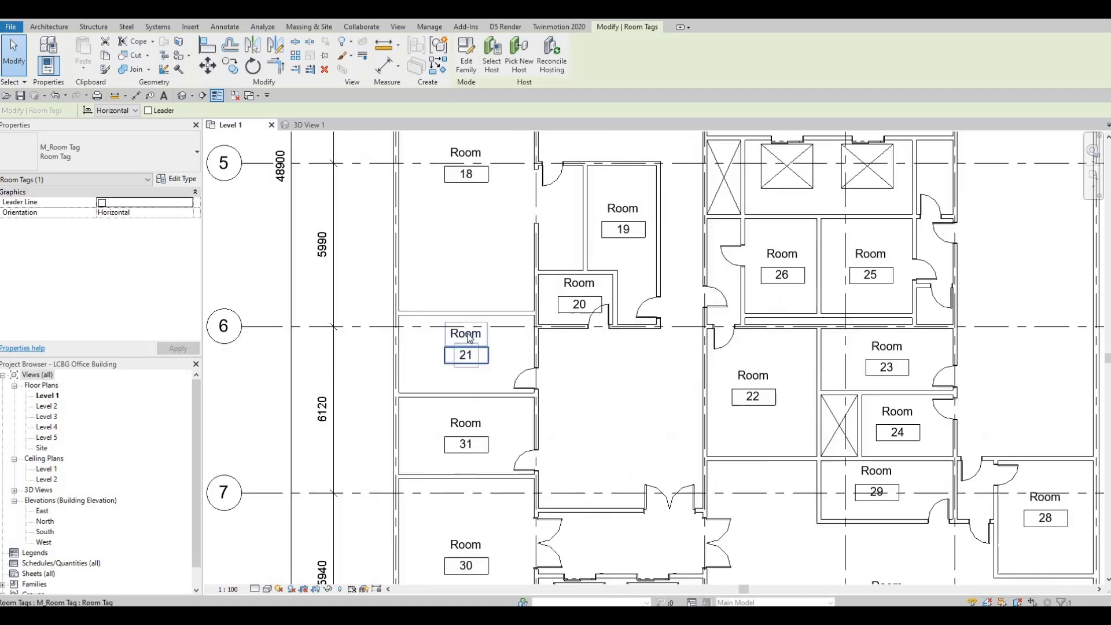
double_click(463, 334)
key(ctrl+v)
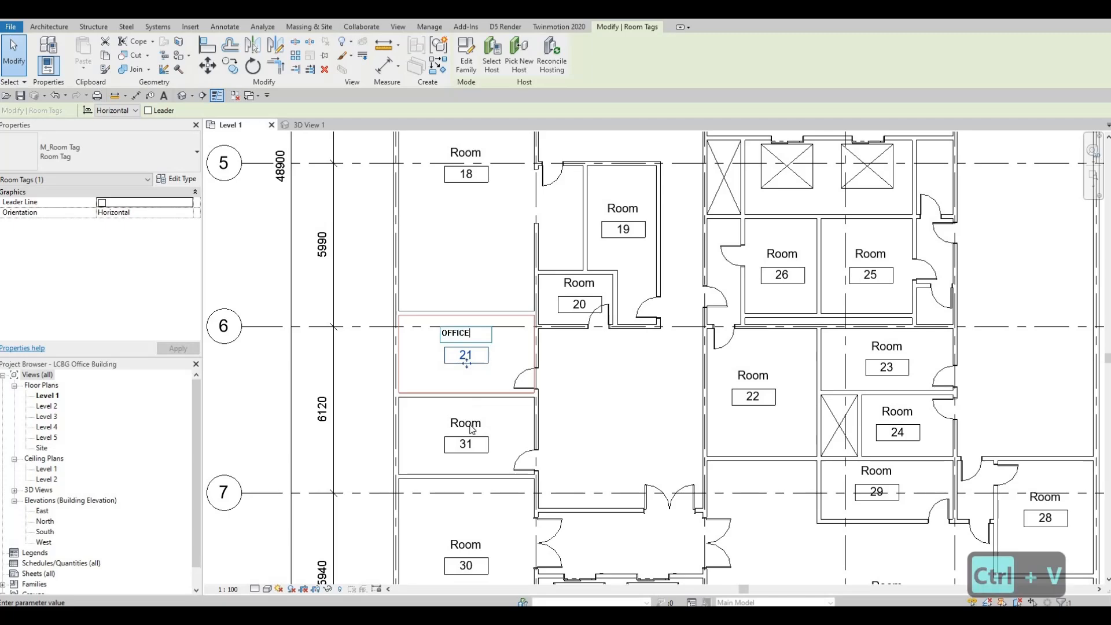
click(466, 426)
double_click(466, 424)
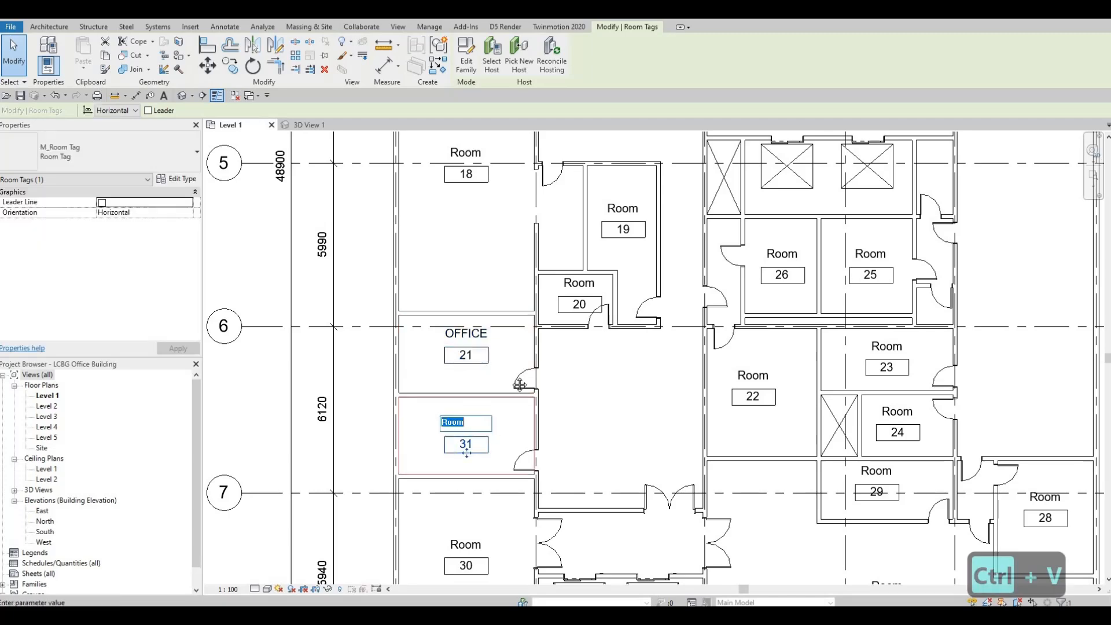
key(ctrl+v)
scroll(521, 474, down, 1)
middle_drag(502, 512, 553, 367)
click(662, 303)
- Rename room 30, between gridlines 7 and 8, to SERVICE
scroll(654, 313, up, 2)
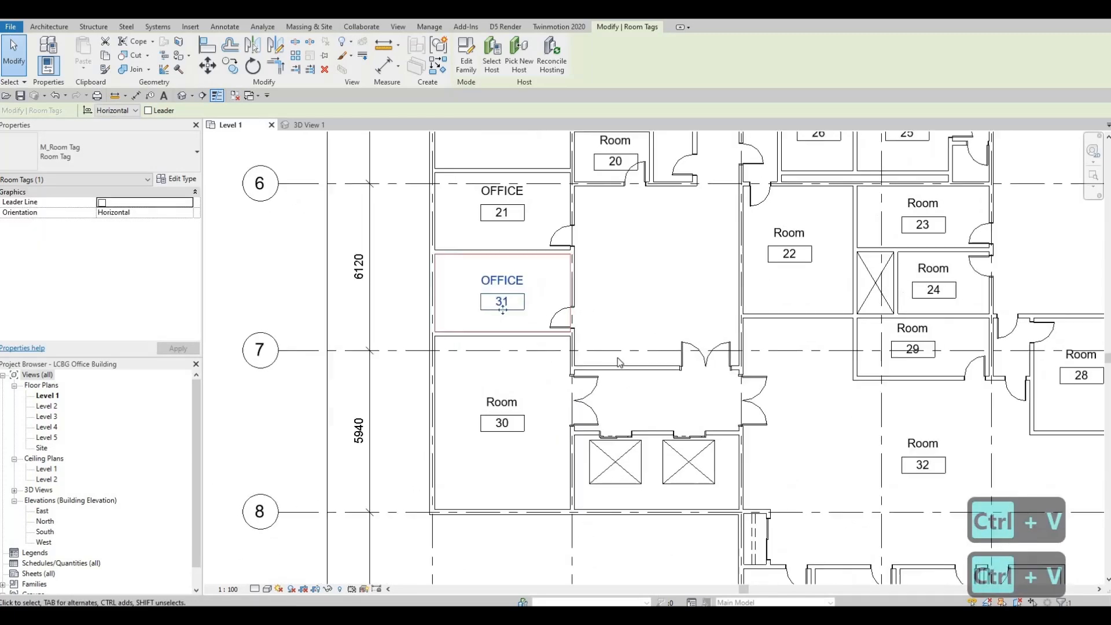
middle_drag(656, 283, 614, 371)
scroll(613, 394, down, 3)
middle_drag(533, 434, 574, 379)
scroll(553, 434, up, 3)
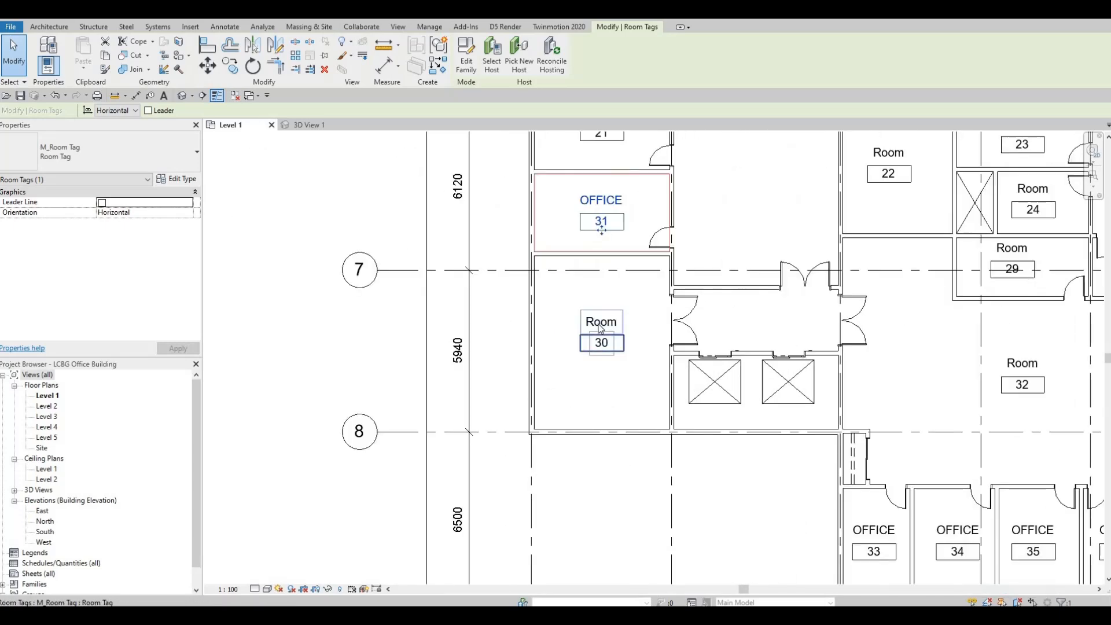
click(601, 323)
click(600, 323)
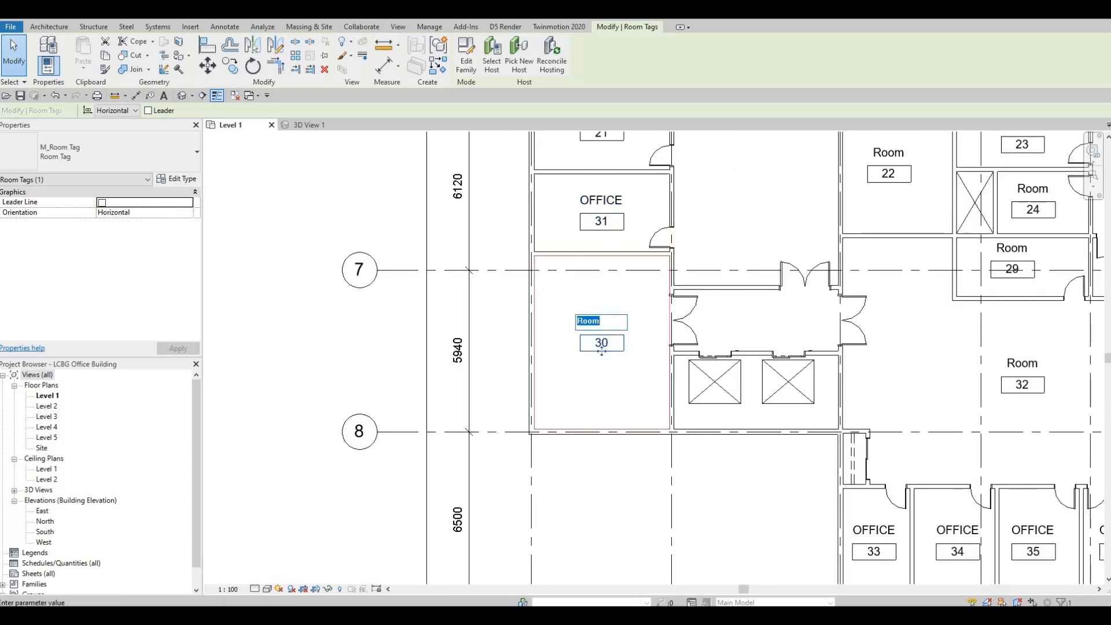
text(SERV)
key(BackSpace)
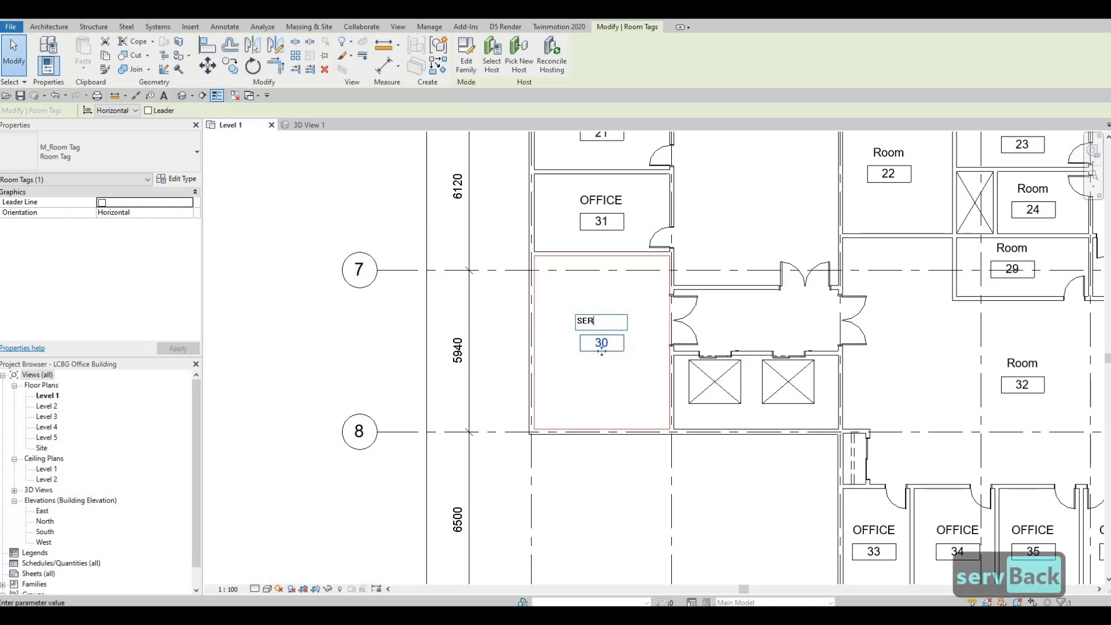
text(VICE)
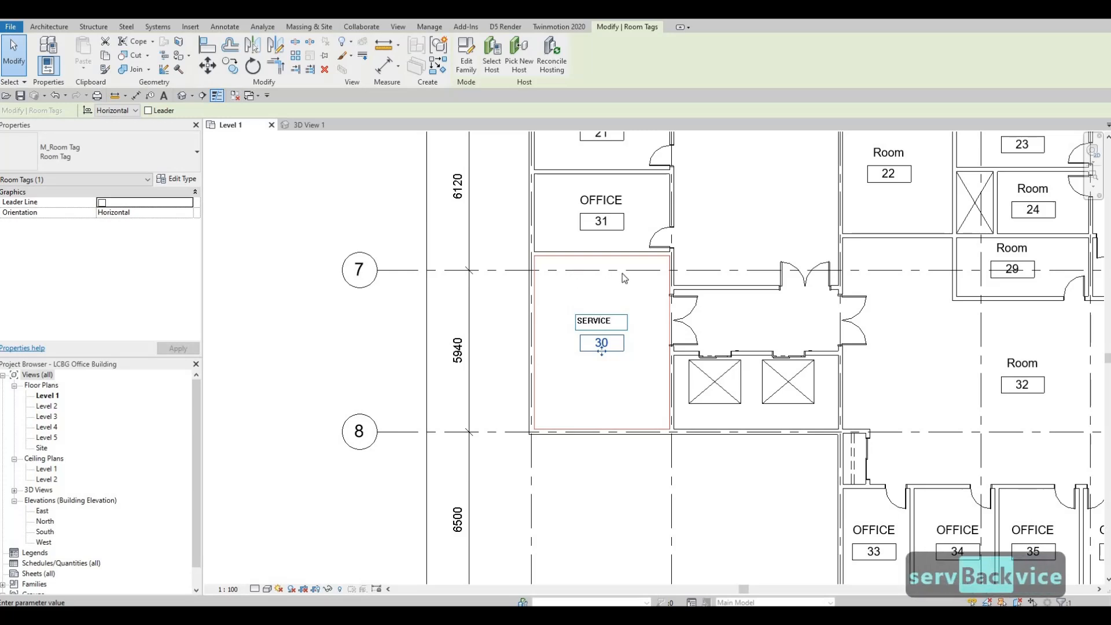
click(644, 275)
- Rename room 27, the large space beside the elevator core, to LOBBY
middle_drag(650, 277, 626, 347)
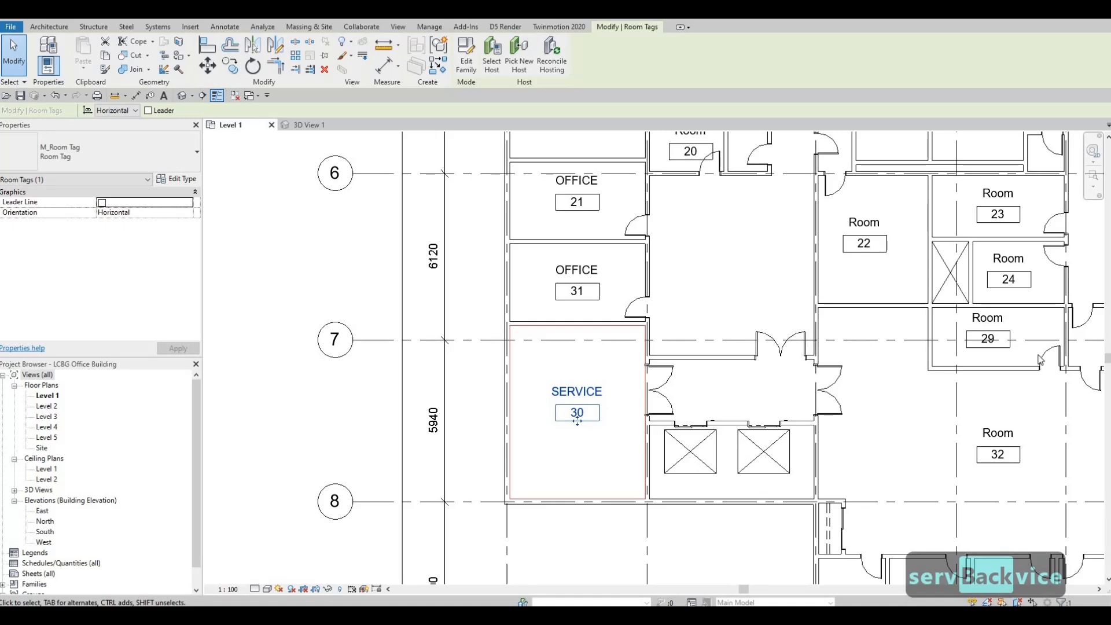
middle_drag(1039, 154, 692, 290)
scroll(692, 290, down, 3)
middle_drag(767, 191, 687, 343)
scroll(686, 304, up, 3)
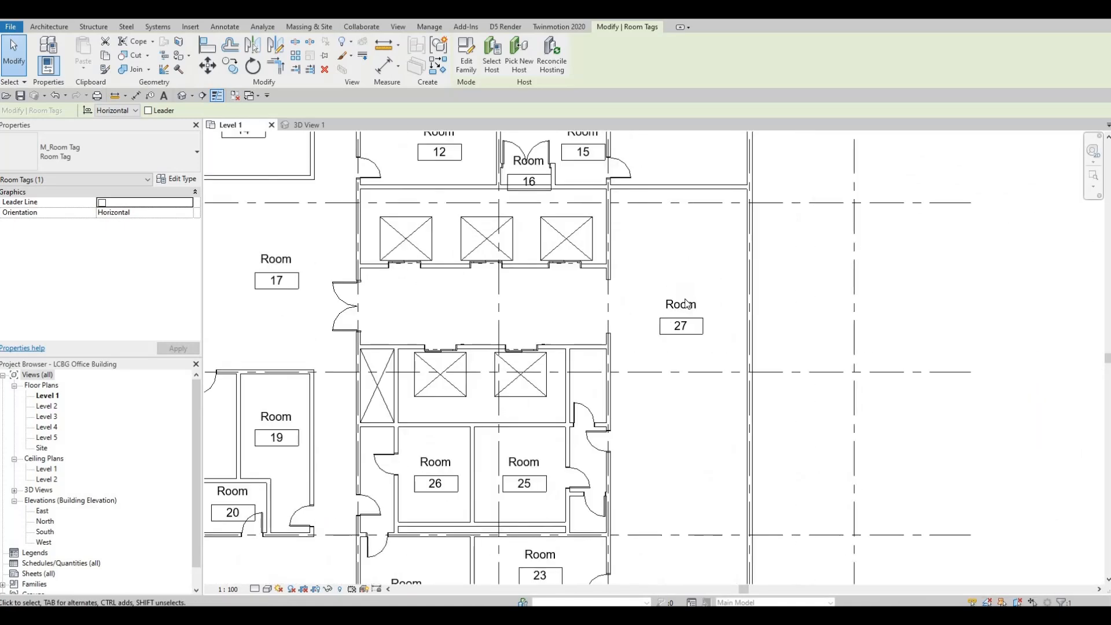
click(686, 304)
click(684, 302)
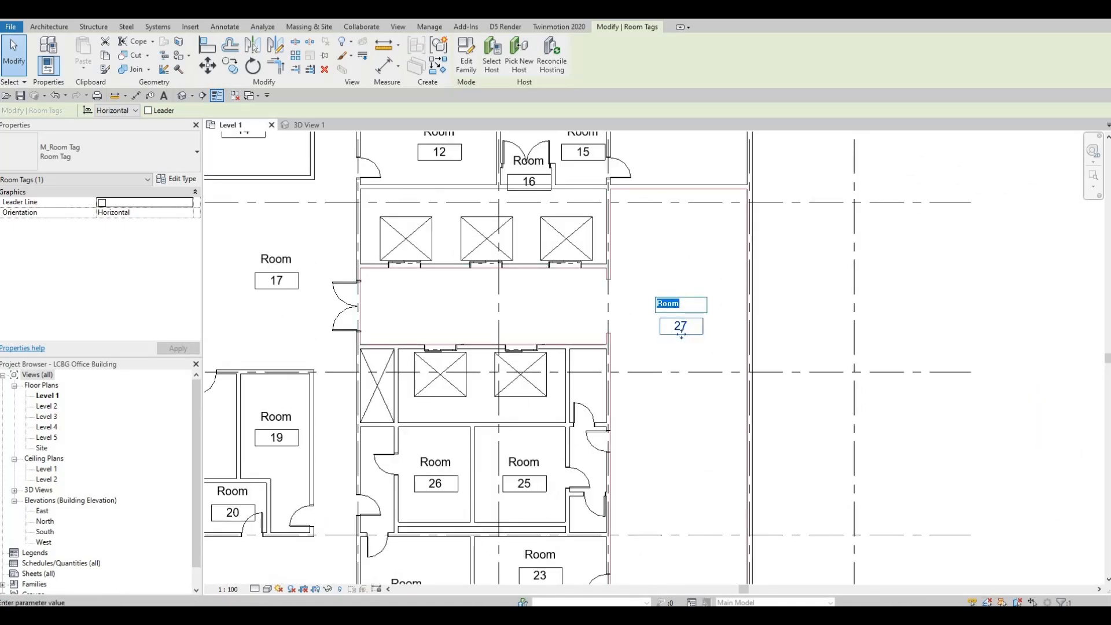
text(LOBBY)
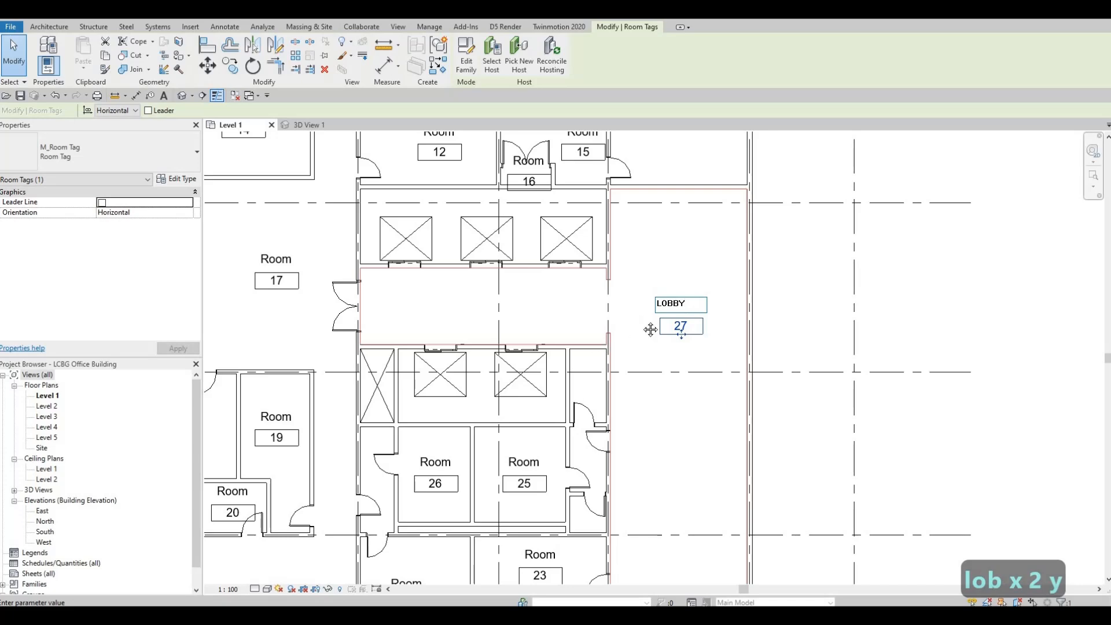
- Commit the LOBBY name for room 27 and rename room 26, below the elevator core, to MENS WR
key(Return)
scroll(545, 291, down, 2)
scroll(521, 411, up, 3)
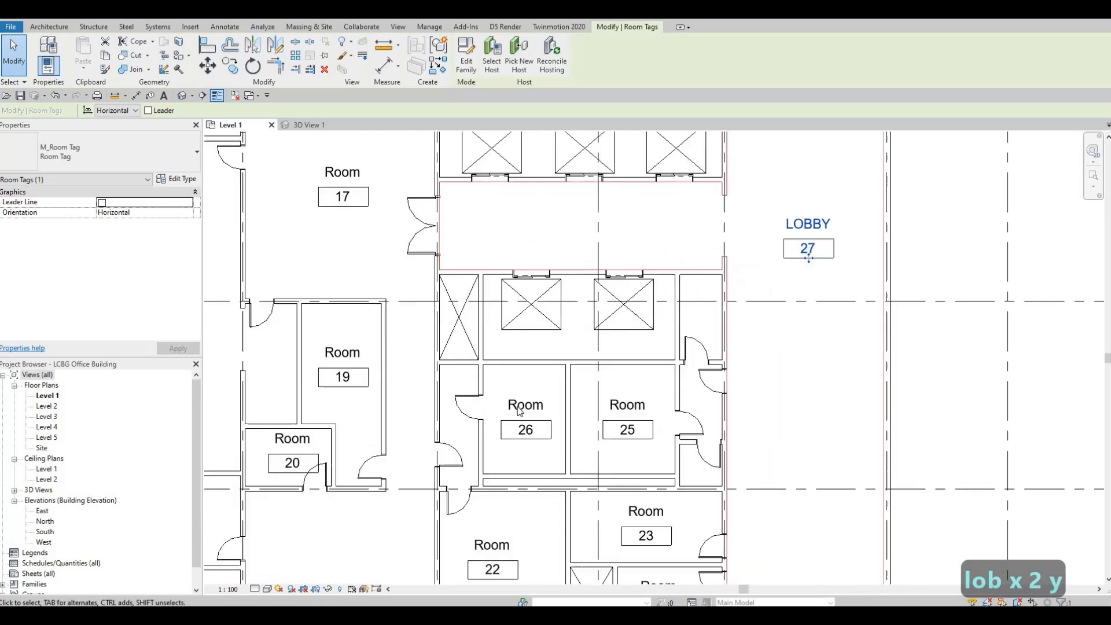
scroll(520, 411, up, 1)
click(519, 408)
click(520, 406)
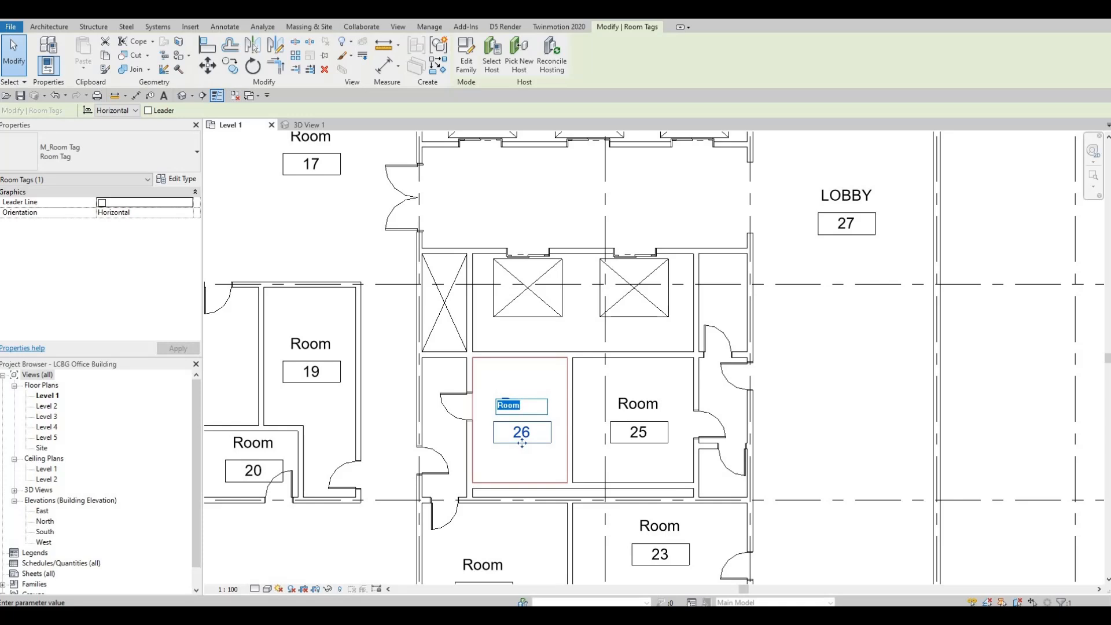
text(MENS)
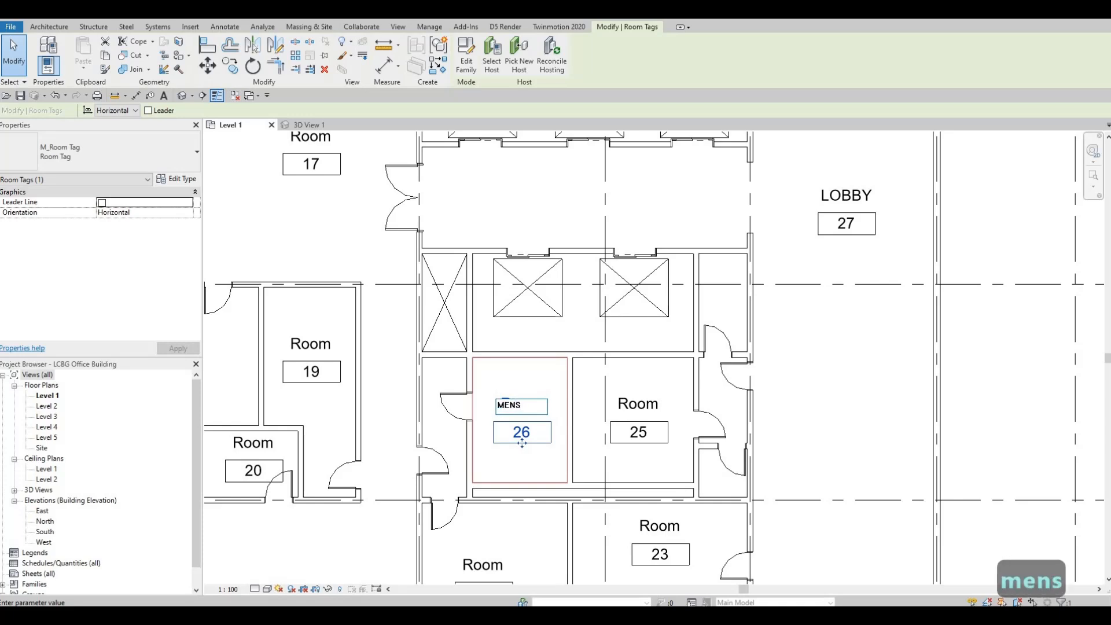
text( WR)
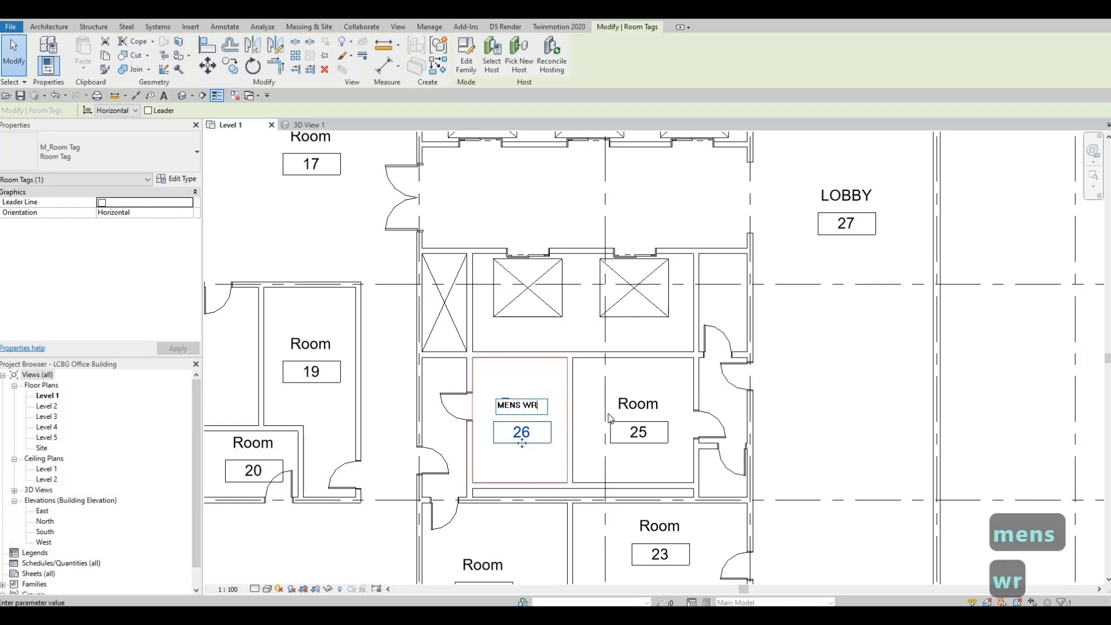
- Rename room 25, beside the men's washroom, to WOMENS WR
click(637, 405)
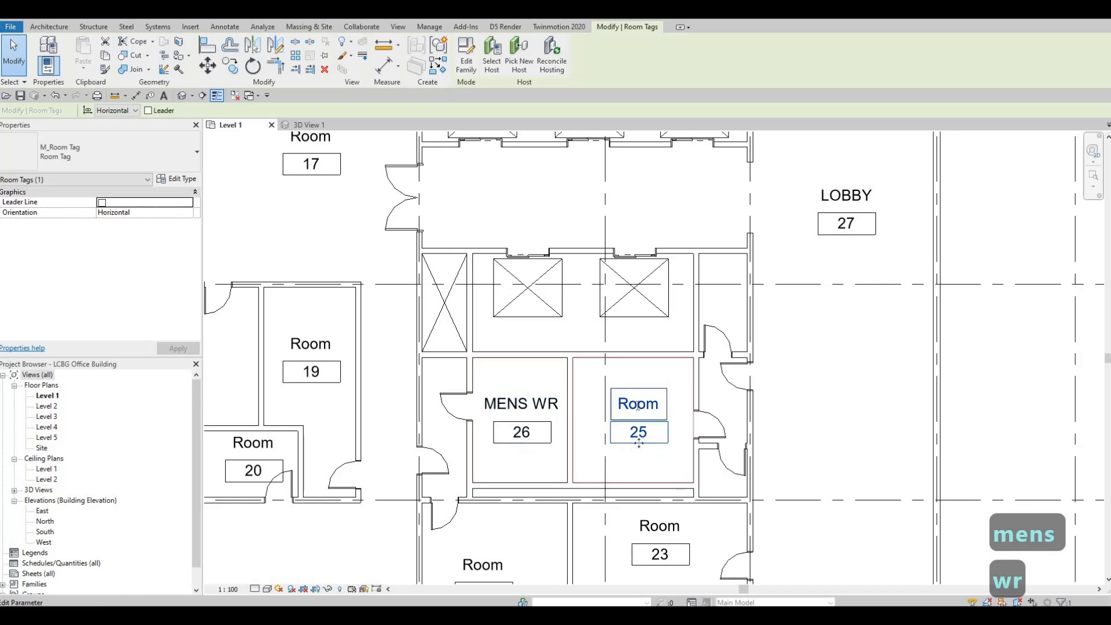
click(637, 405)
text(WOMENS)
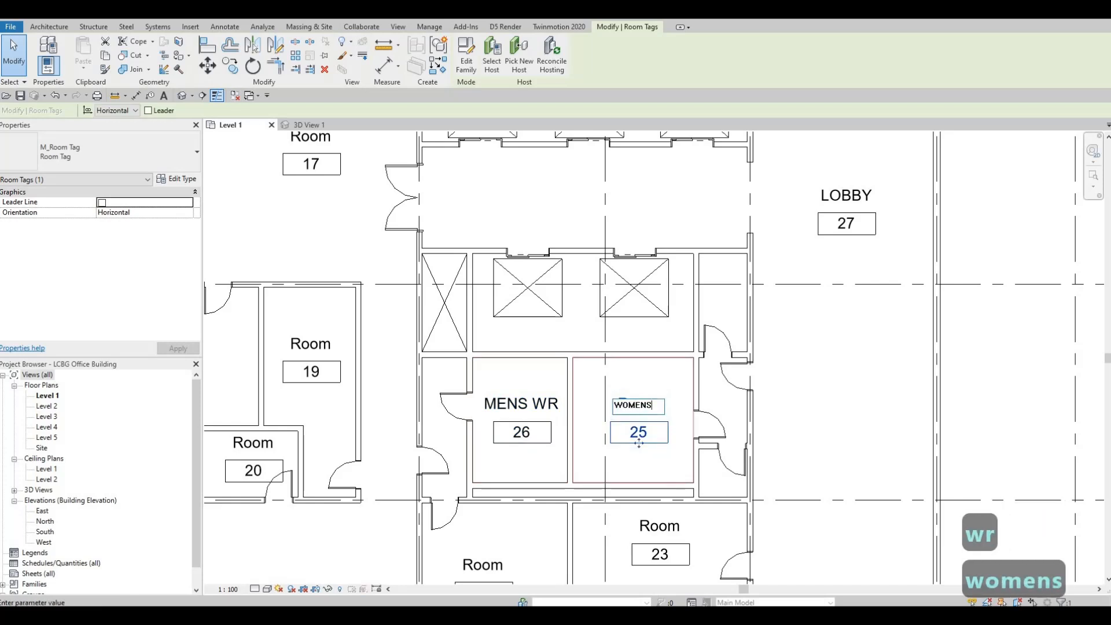
text( WR)
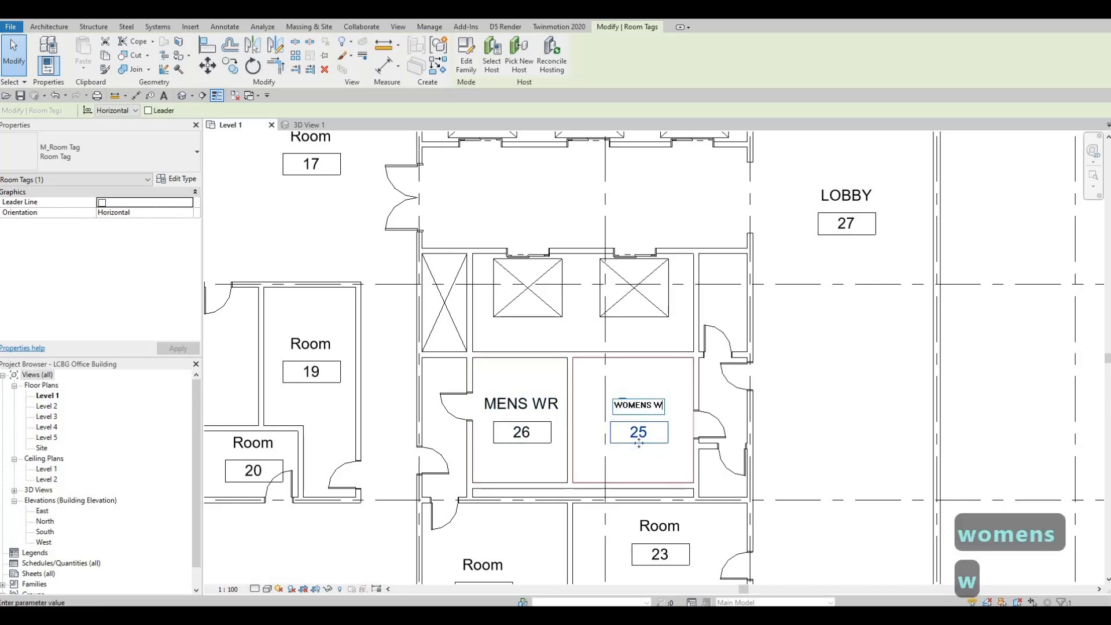
click(630, 366)
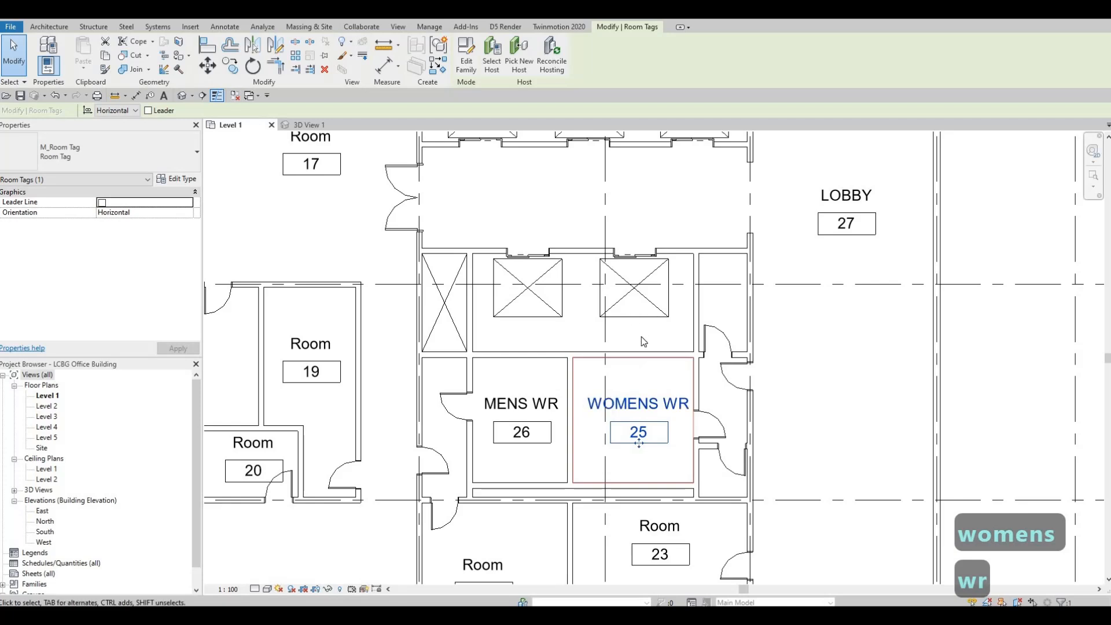
- Rename room 23, directly below the women's washroom, to STAIRS
scroll(643, 339, down, 1)
middle_drag(642, 338, 645, 273)
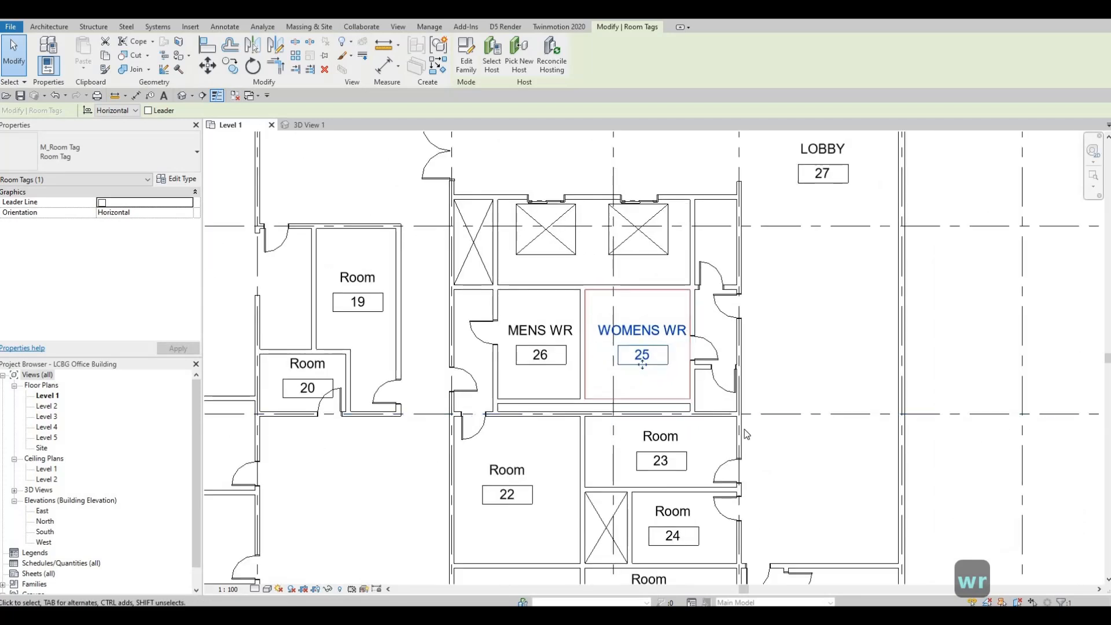
click(666, 434)
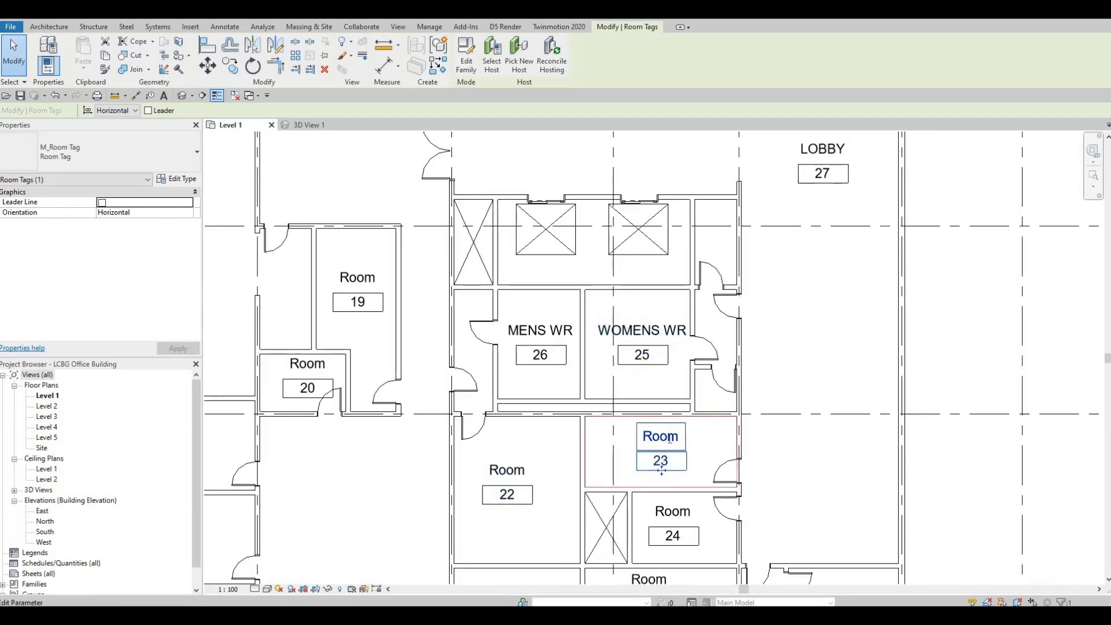
click(668, 437)
text(STAIRS)
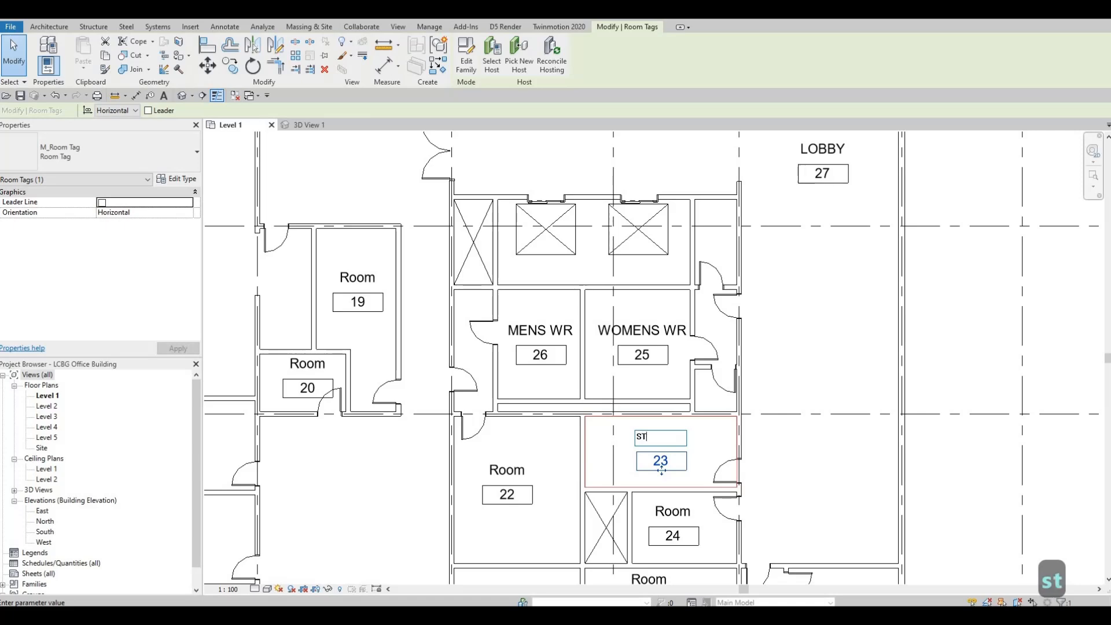
click(557, 471)
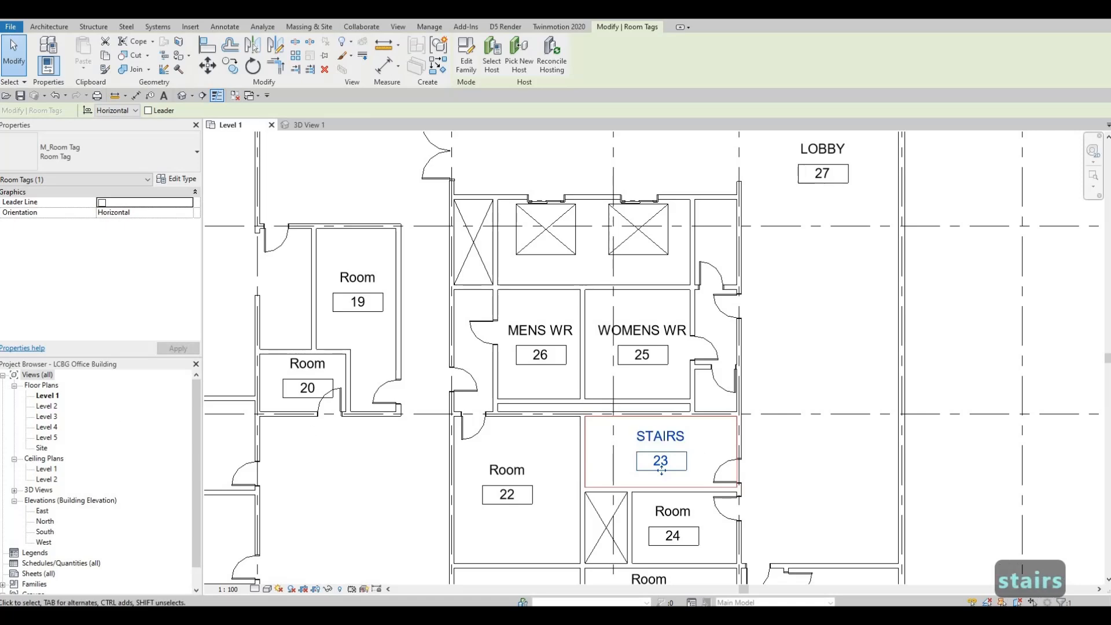
- Rename room 22, beside the stairs, to MECH ROOM
scroll(521, 443, down, 5)
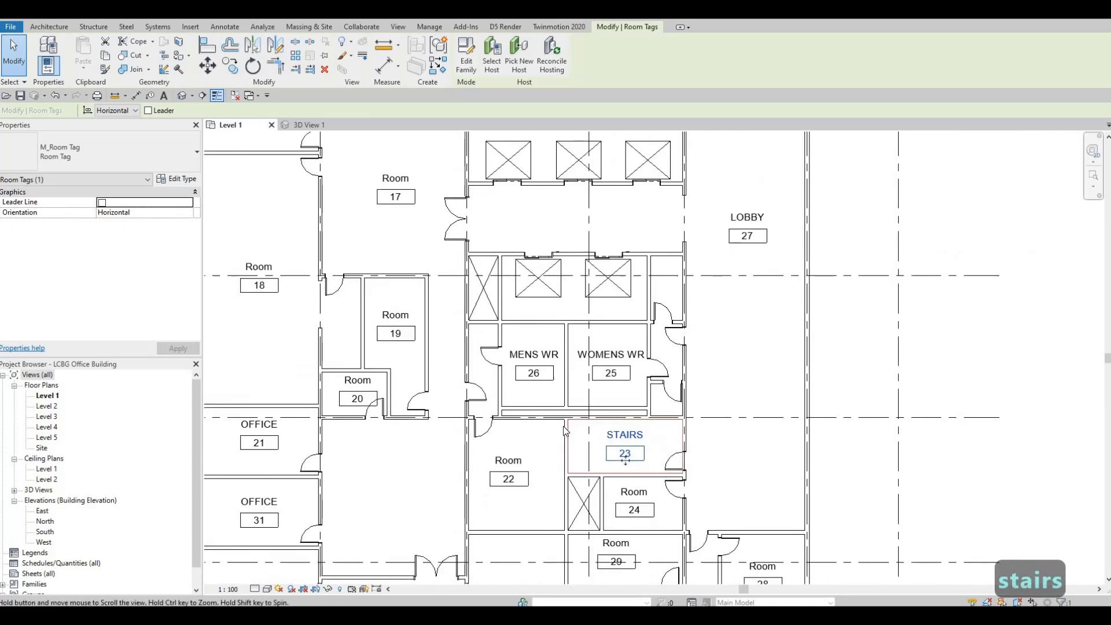
scroll(497, 419, up, 3)
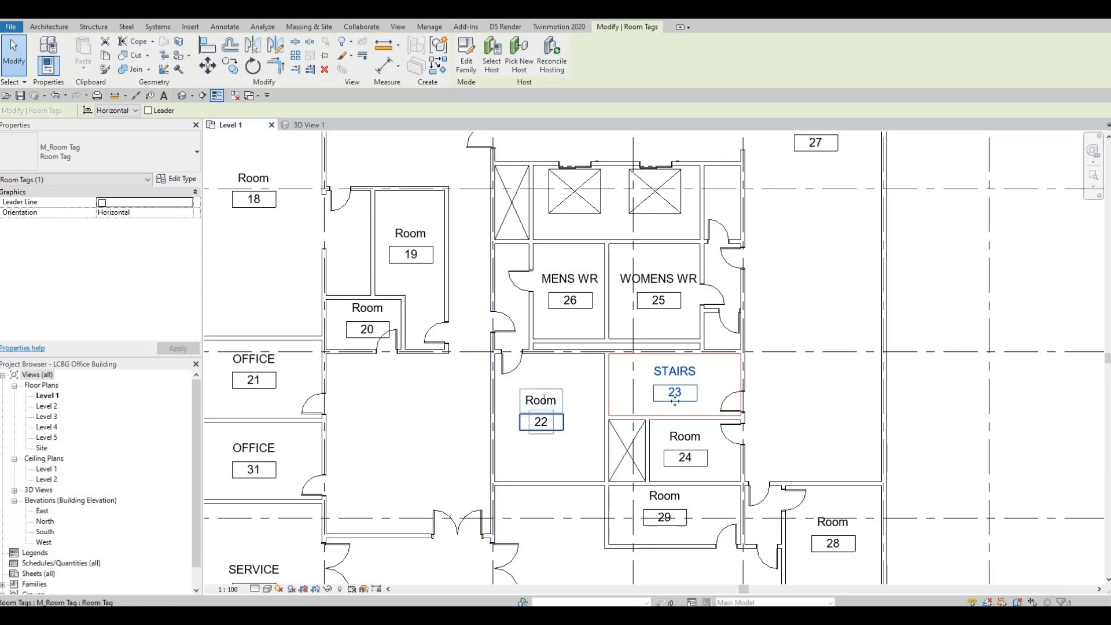
click(541, 421)
click(540, 400)
text(ME)
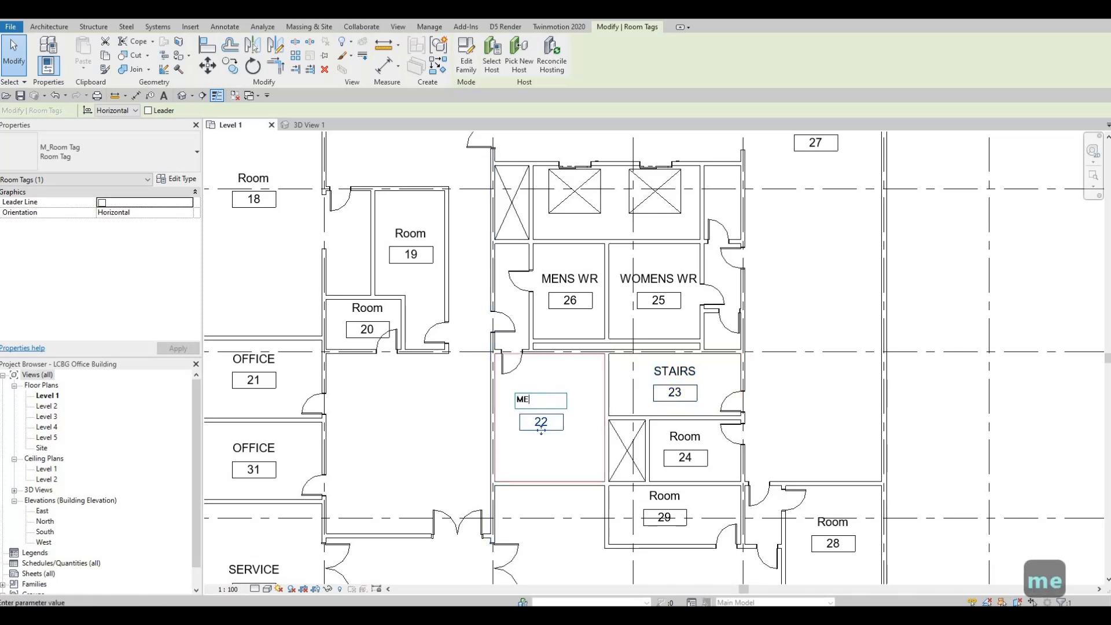
text(CH ROOM)
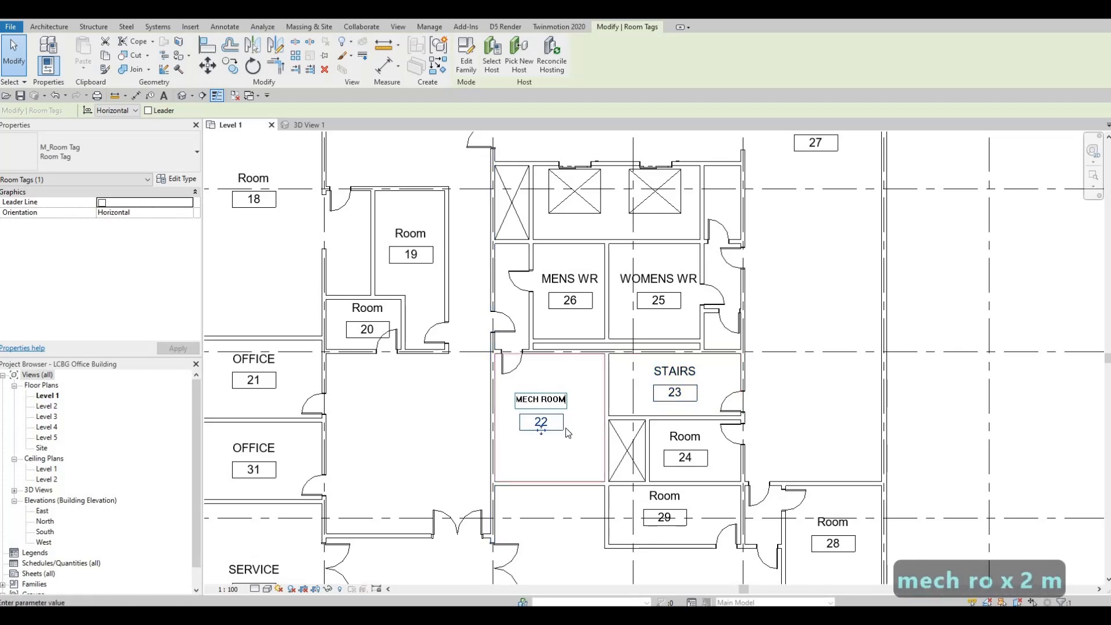
- Rename room 24, the small room below the stairs, to ELEC
click(695, 444)
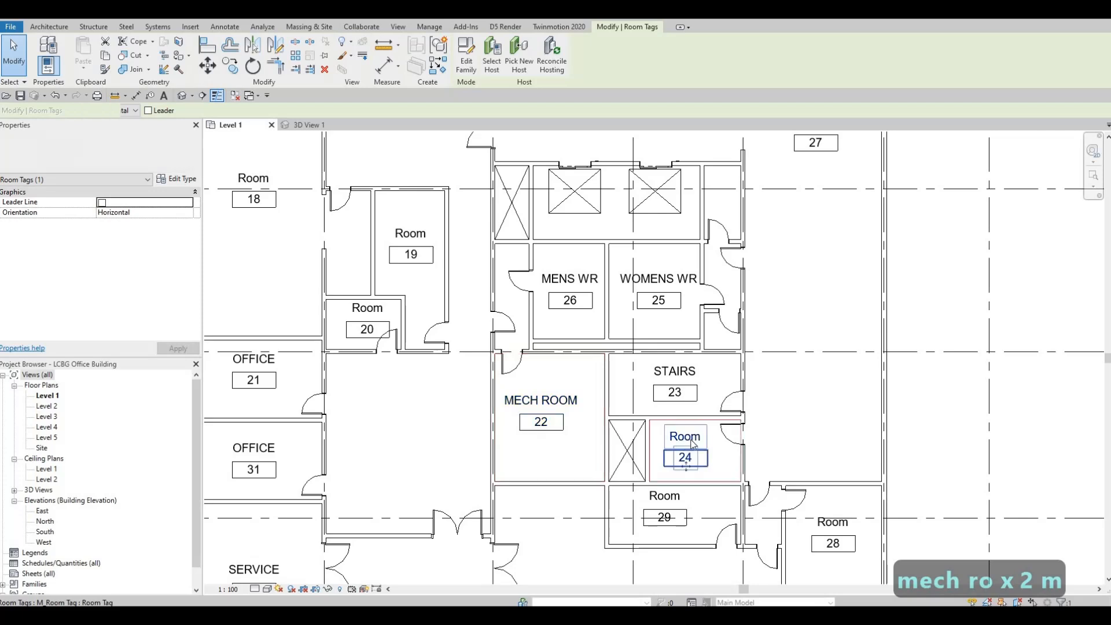
click(692, 439)
text(ELEC)
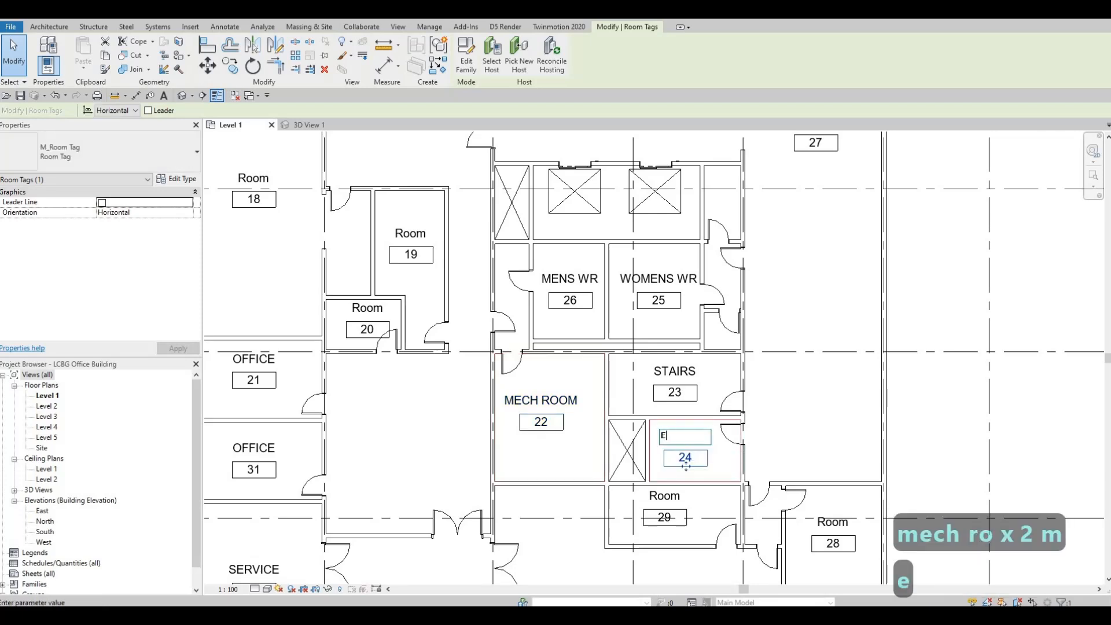
click(719, 483)
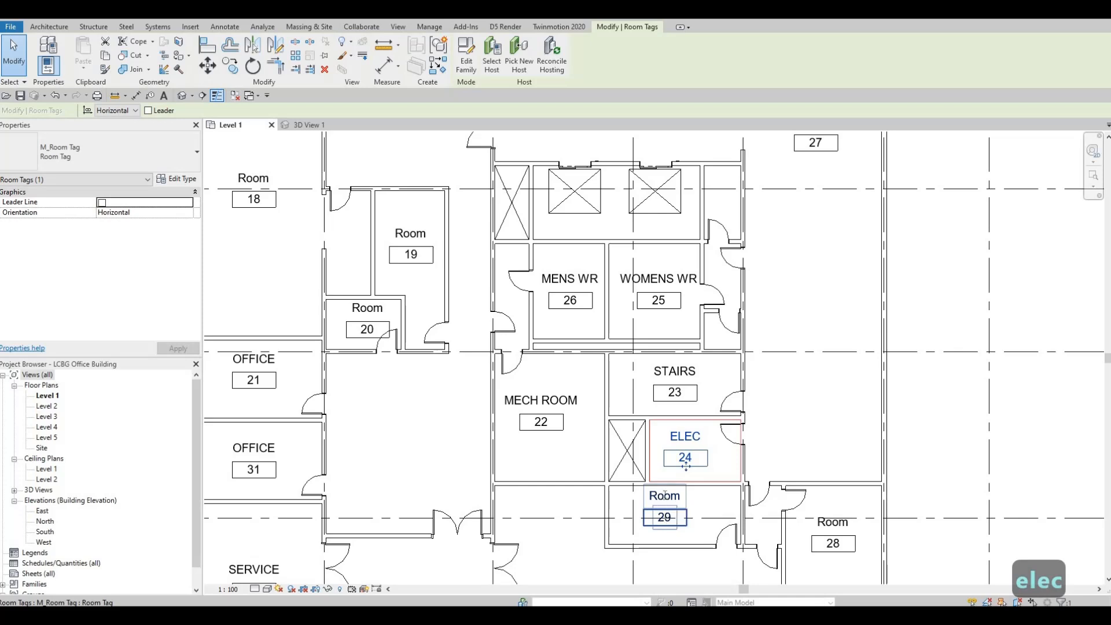
- Rename room 29, below the electrical room on gridline 7, to GAMES
click(665, 495)
click(665, 495)
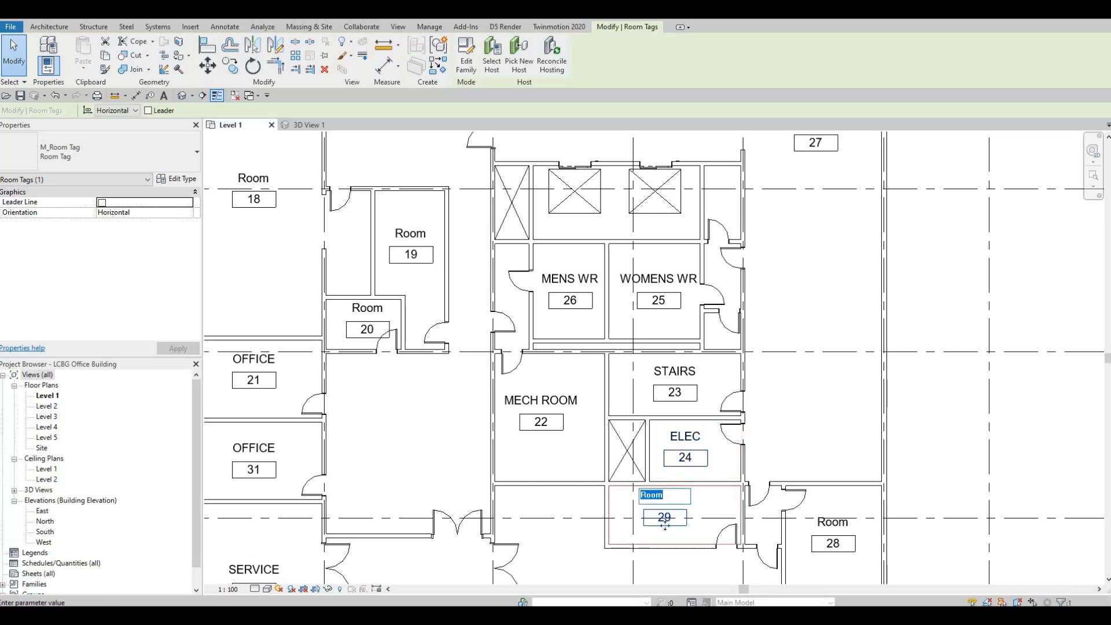
text(GMAES)
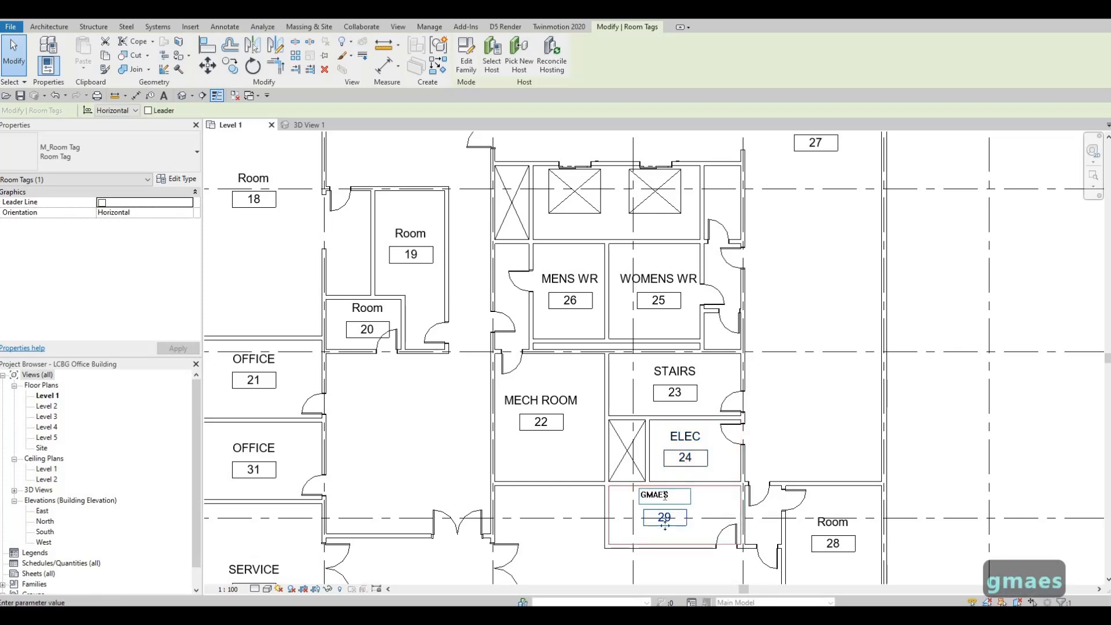
key(BackSpace)
key(BackSpace)
key(BackSpace)
text(AMES)
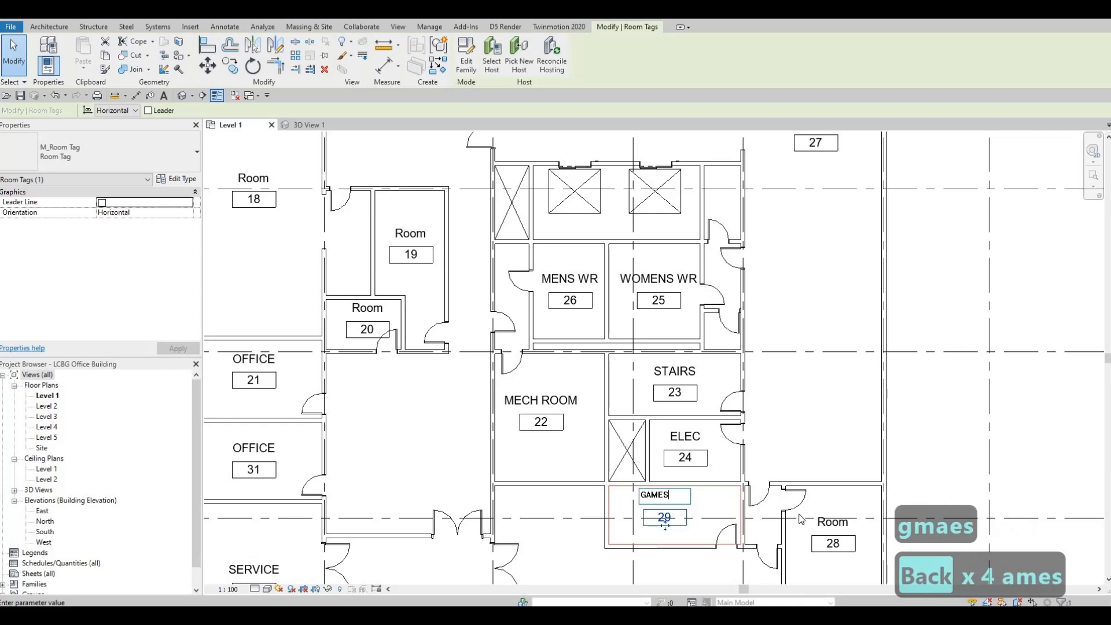
- Rename room 28, at the lower end of the lobby, to SECURITY
click(831, 523)
click(833, 522)
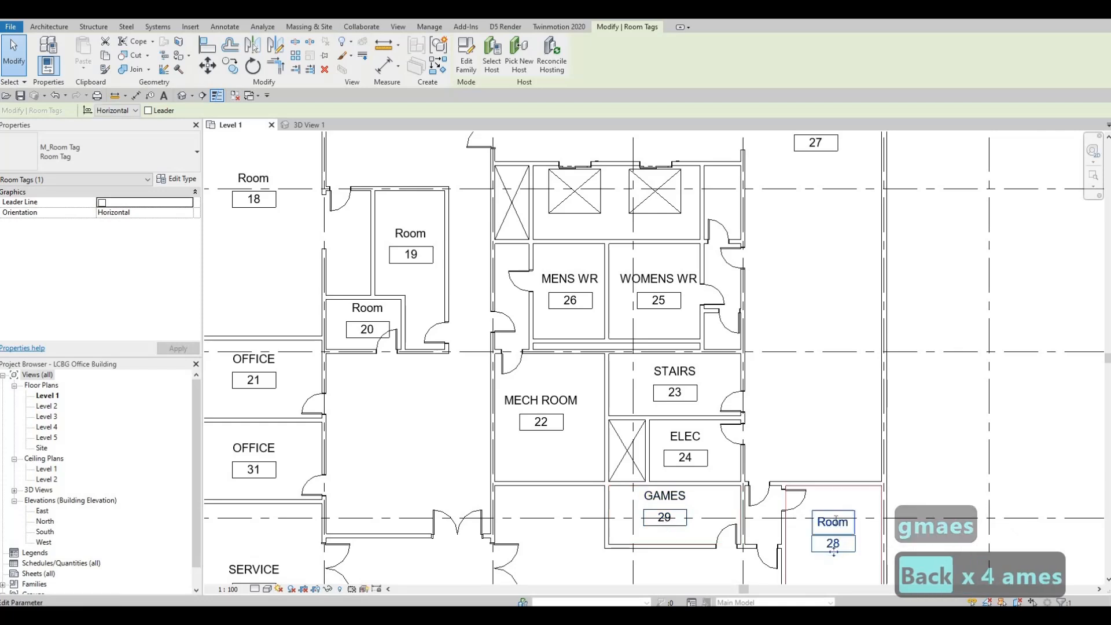
text(S)
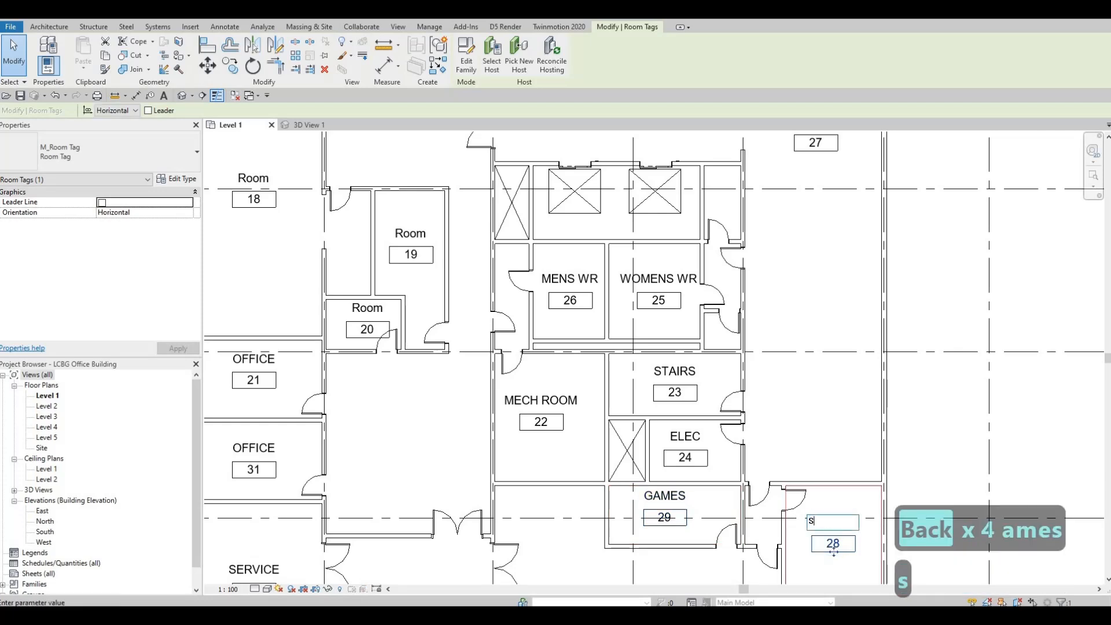
text(ECURITY)
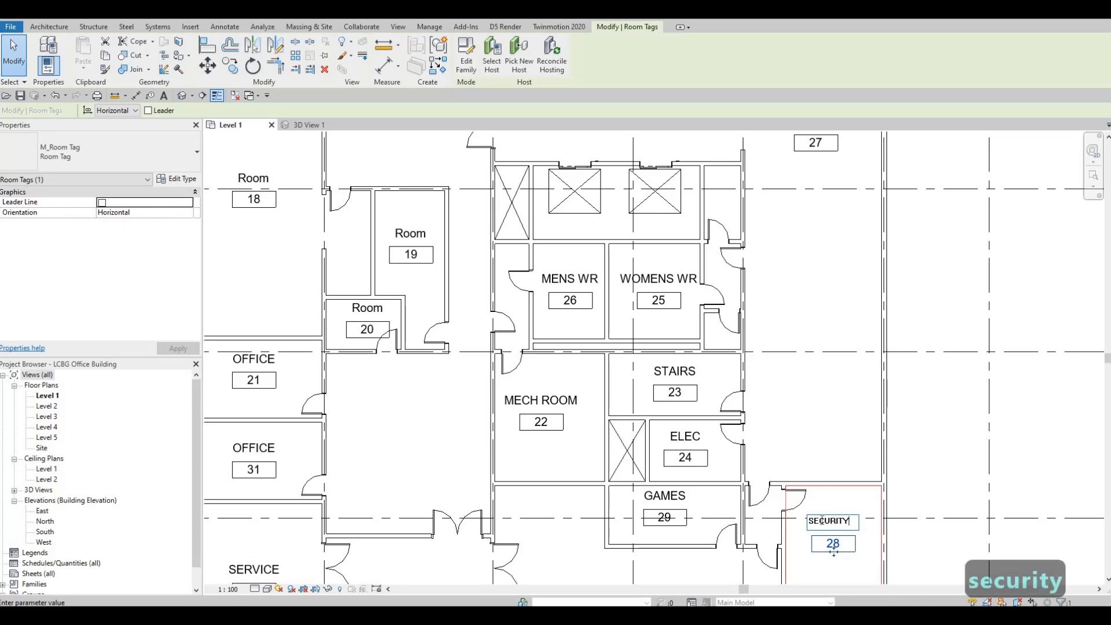
click(797, 275)
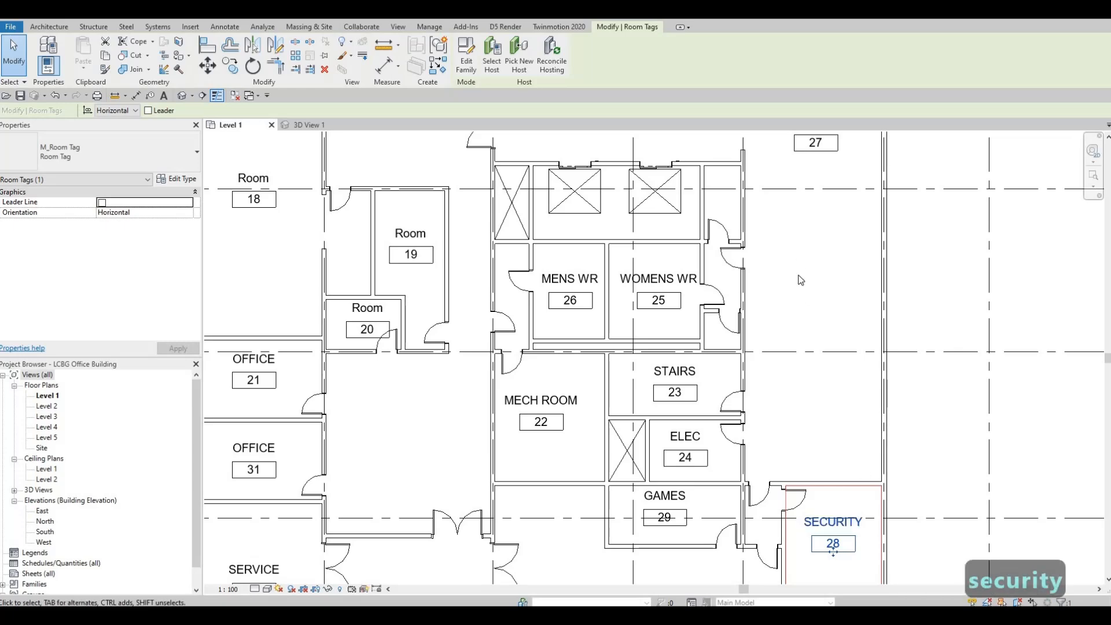
- Rename room 32, the large space above offices 33 to 36, to OPEN OFFICE
middle_drag(797, 311, 805, 199)
scroll(805, 198, down, 1)
middle_drag(771, 346, 770, 283)
middle_drag(612, 435, 617, 377)
middle_drag(711, 306, 708, 316)
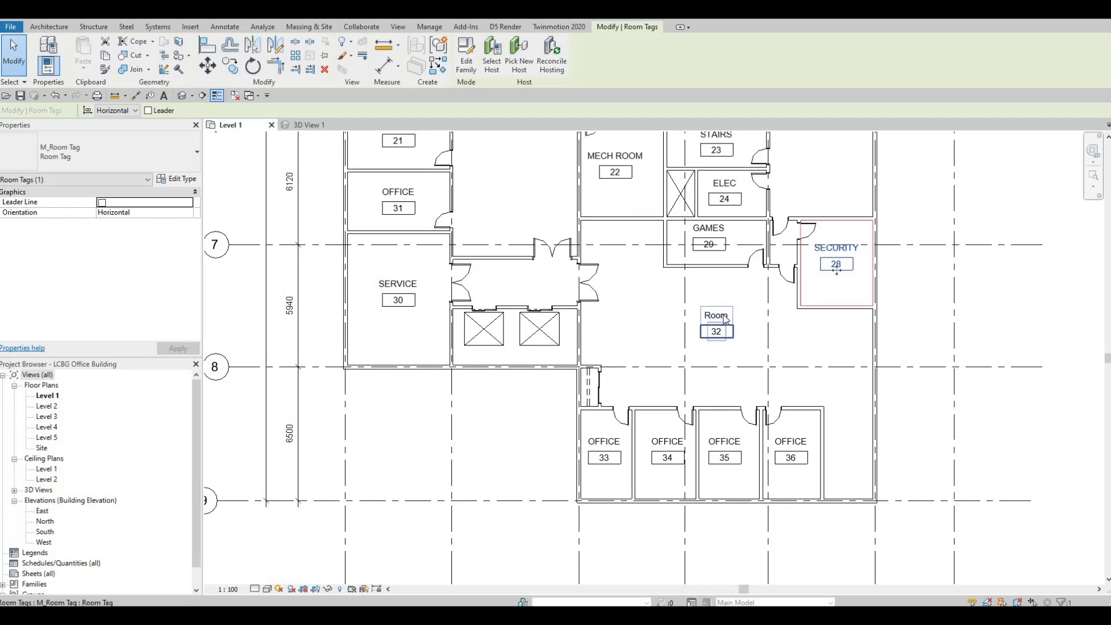
double_click(722, 316)
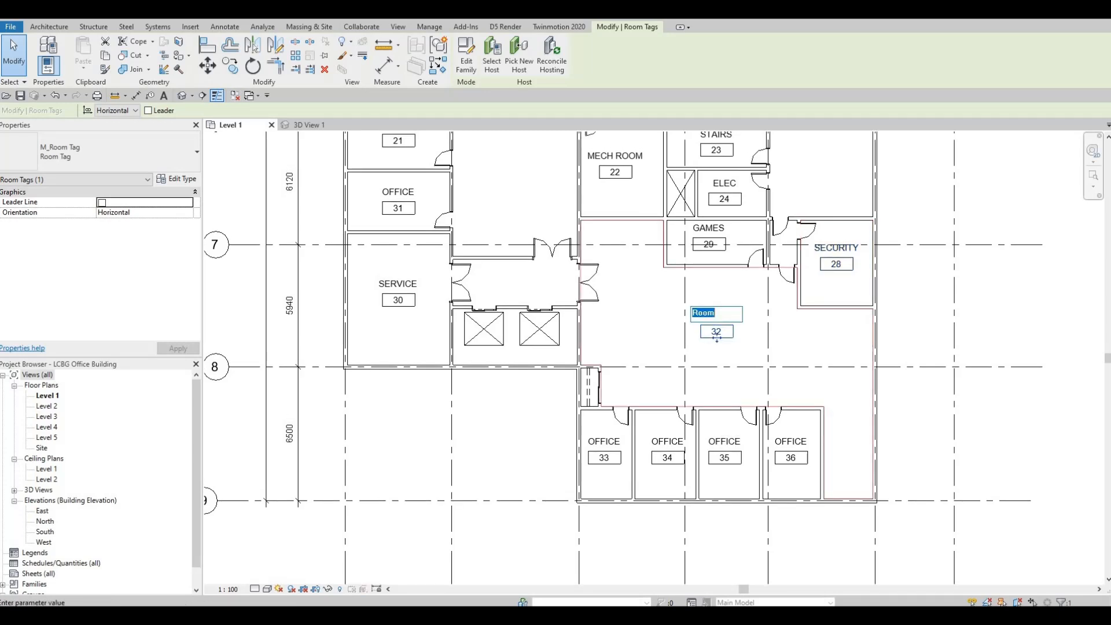
text(OPEN OFFICE)
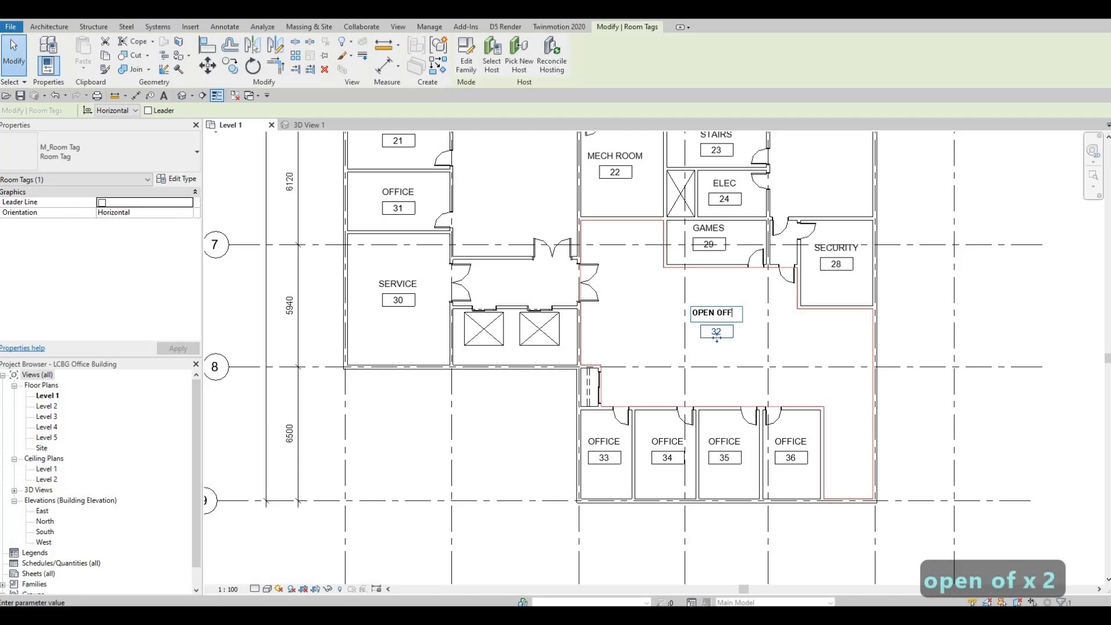
click(682, 489)
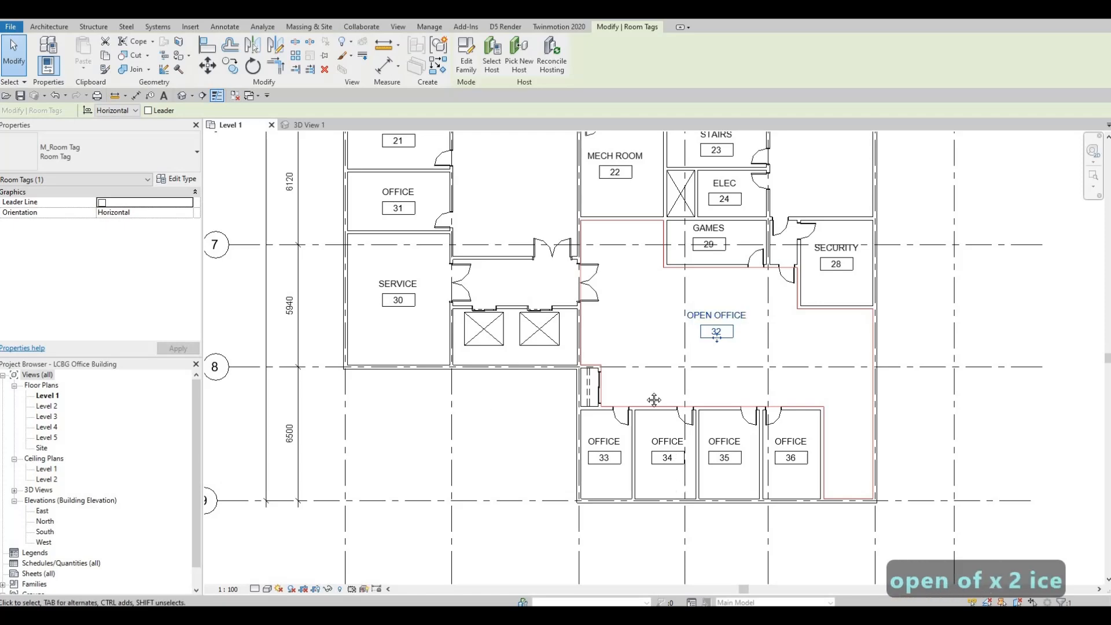
- Rename room 17, the large space between gridlines 4 and 5, to OPEN OFFICE
scroll(625, 318, down, 3)
middle_drag(612, 267, 642, 430)
scroll(643, 376, down, 1)
middle_drag(640, 360, 637, 392)
scroll(586, 272, up, 2)
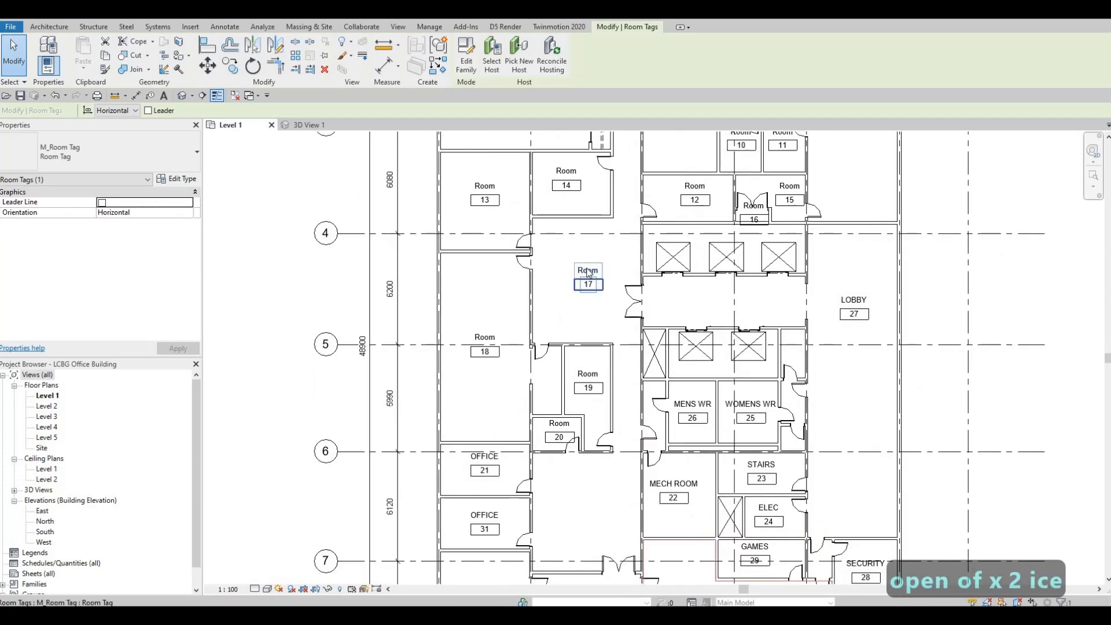
click(587, 273)
click(588, 268)
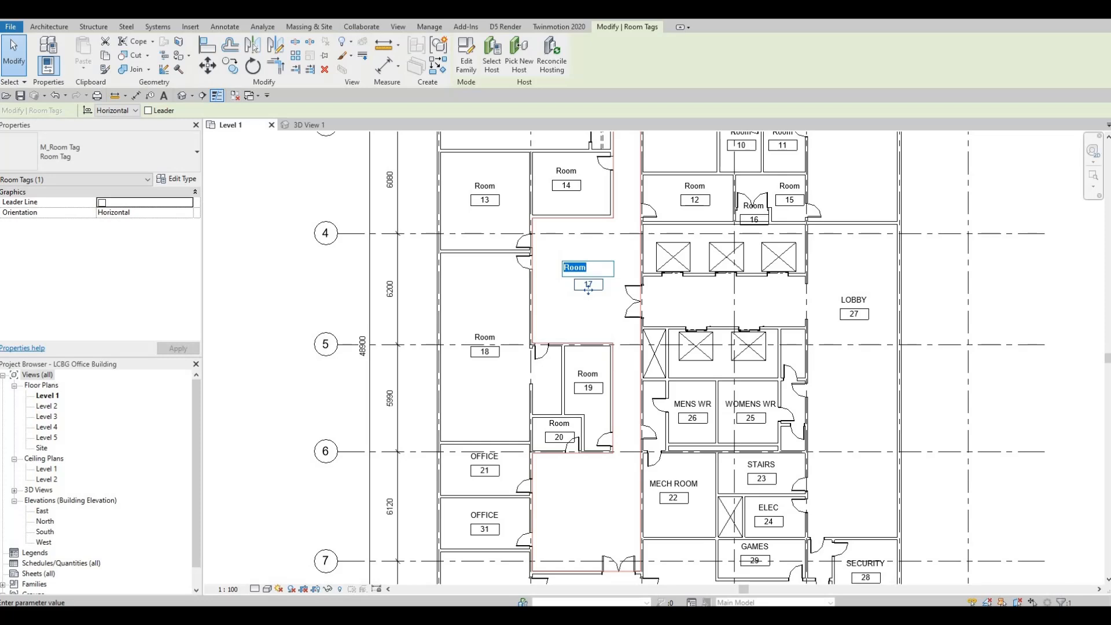
text(OPEN OFFI)
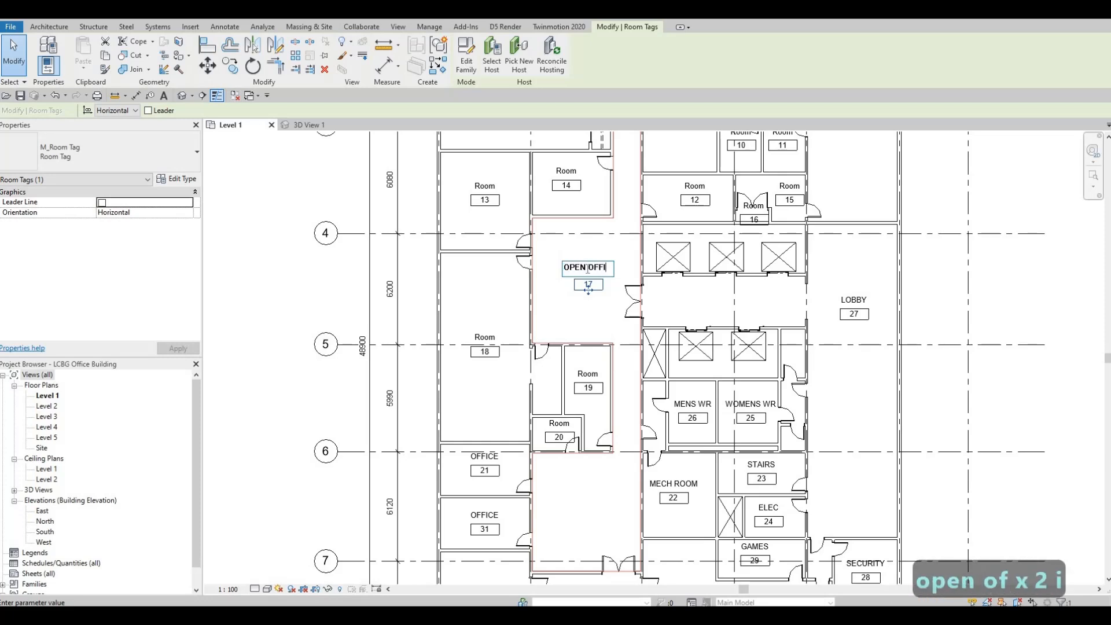
text(CE)
click(497, 328)
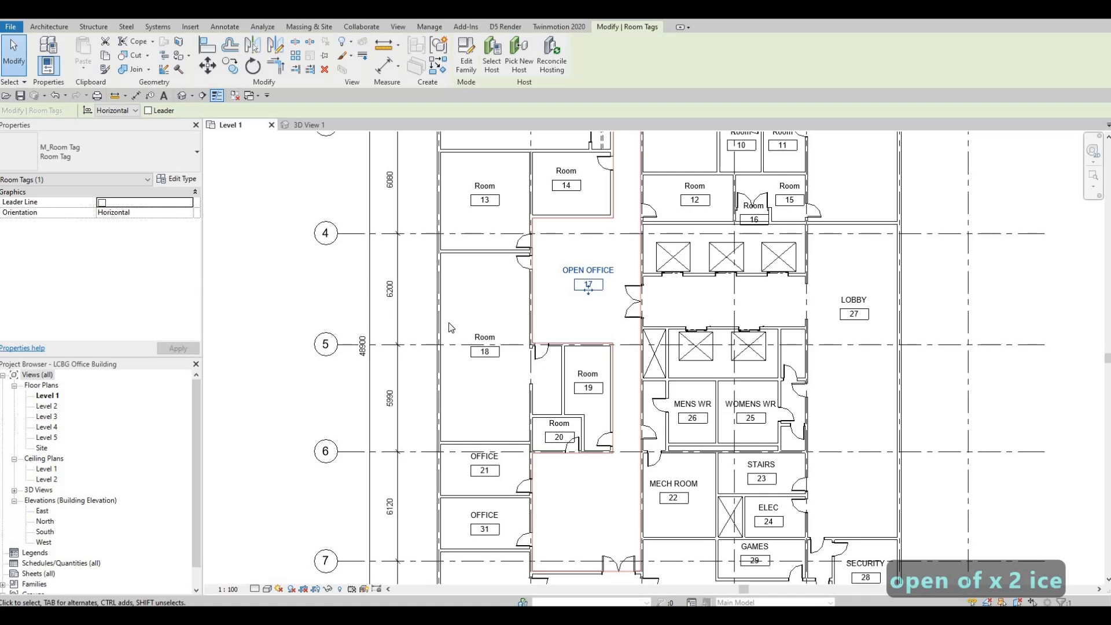
- Rename room 18, the long room crossing gridline 5, to BOARDROOM
click(484, 337)
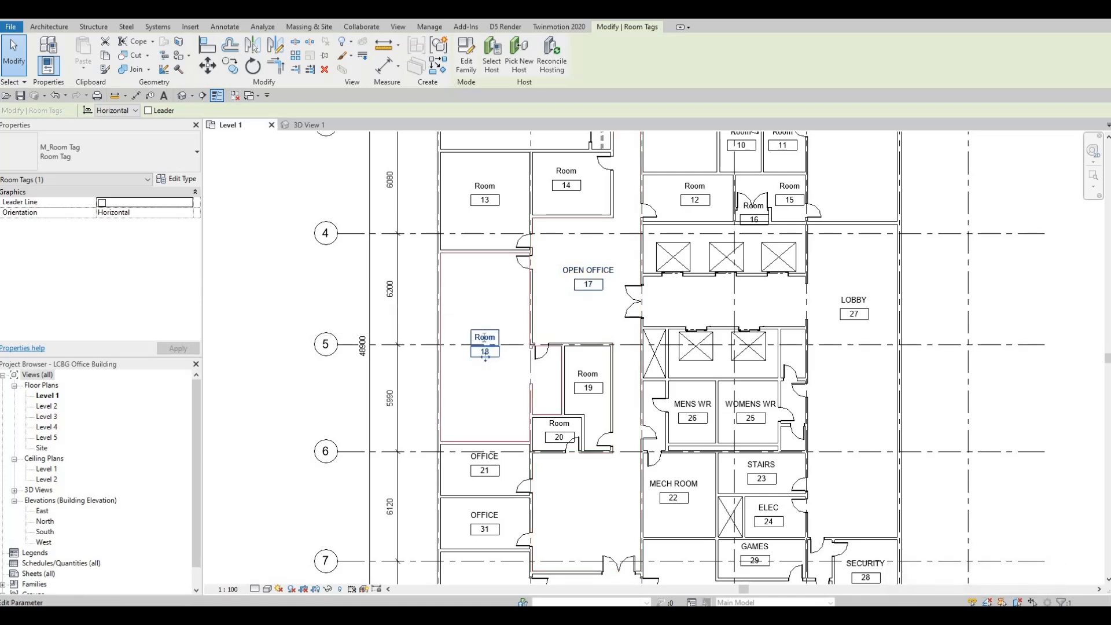
click(484, 336)
text(BOARD R)
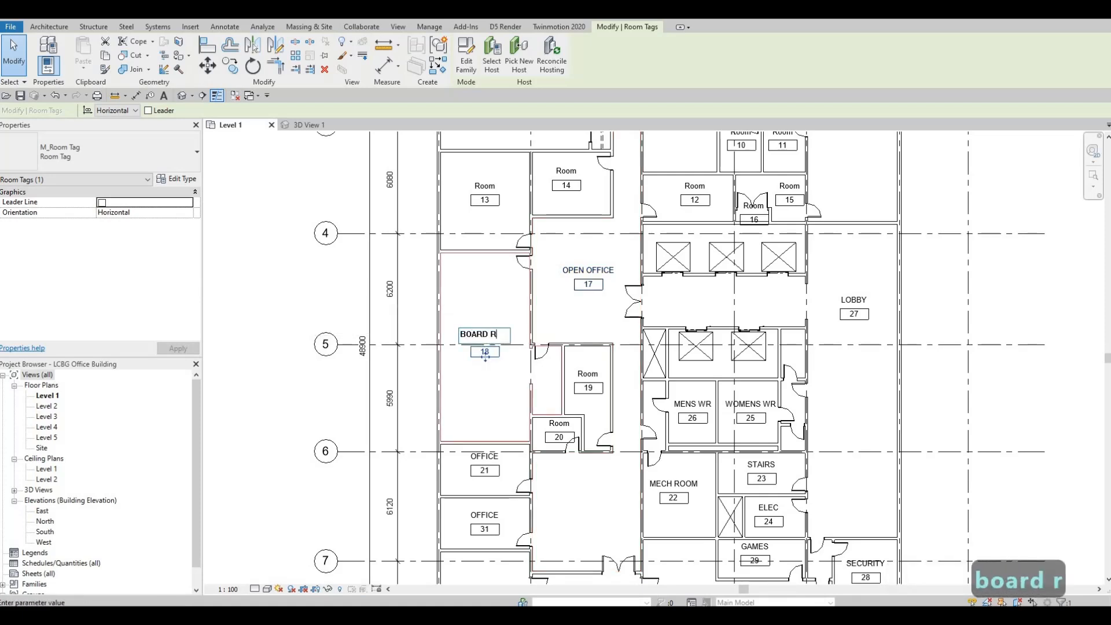
key(BackSpace)
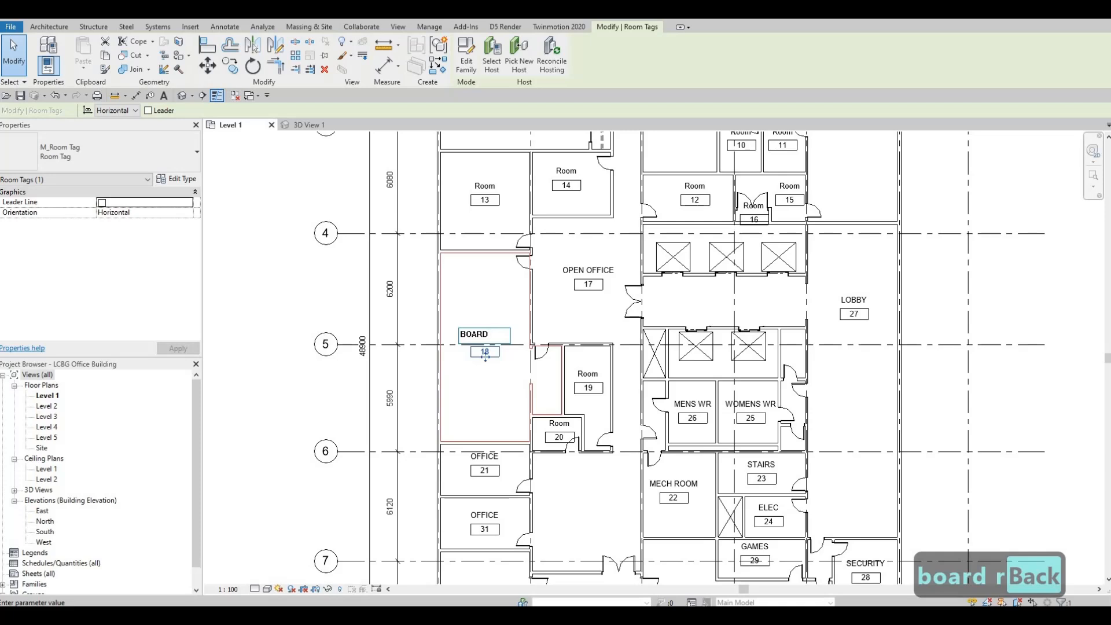
key(BackSpace)
text(R)
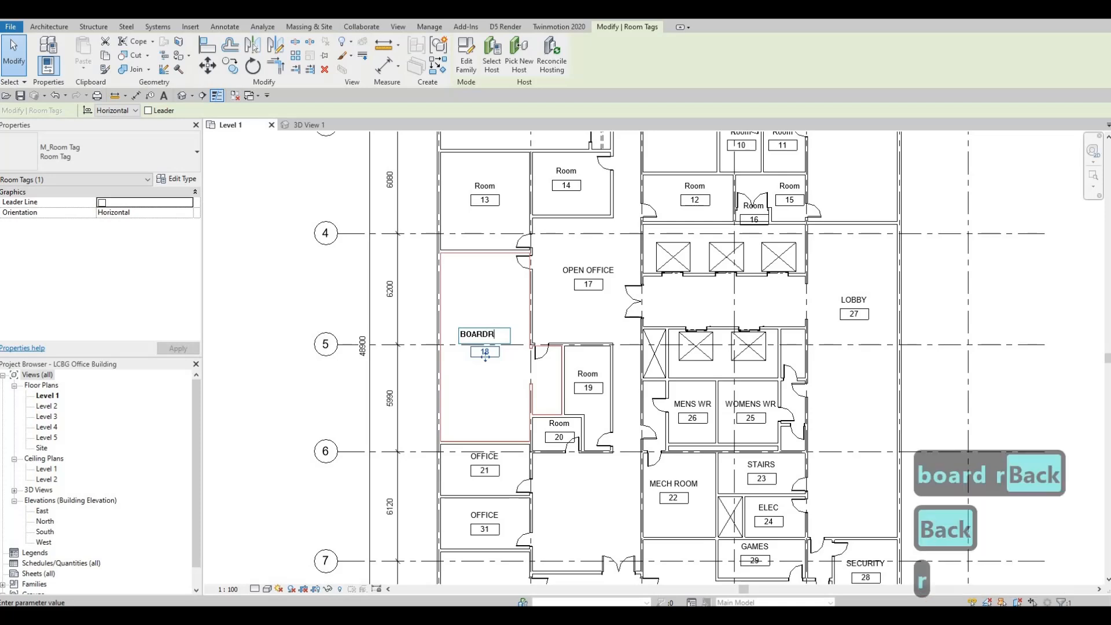
text(OO)
text(,M)
key(BackSpace)
key(BackSpace)
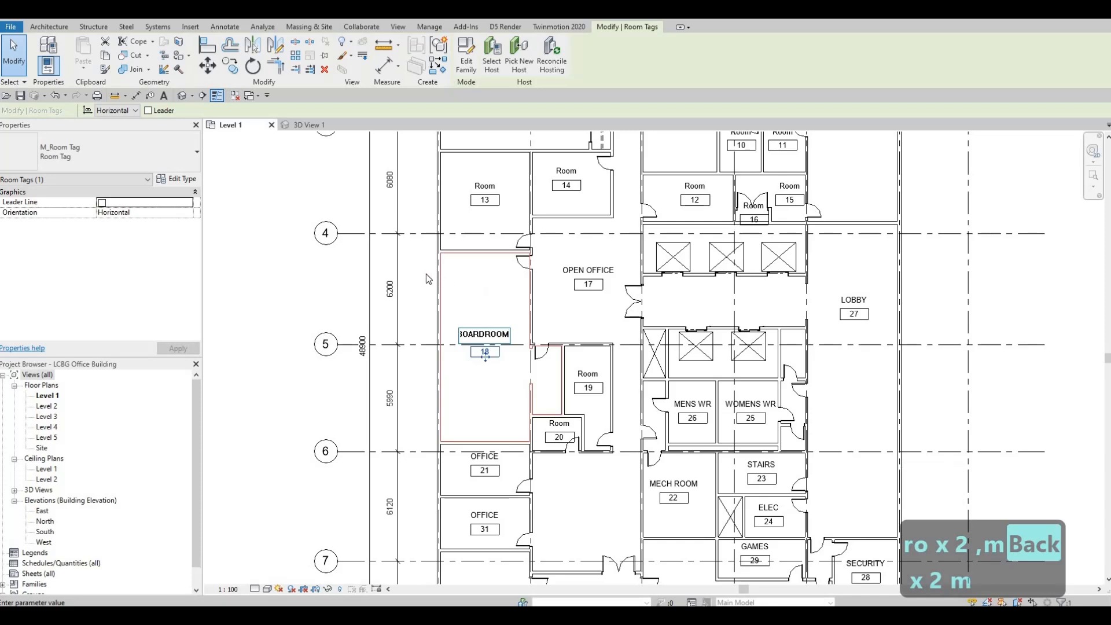
- Rename room 13, directly above the boardroom, to MEETING ROOM
click(485, 185)
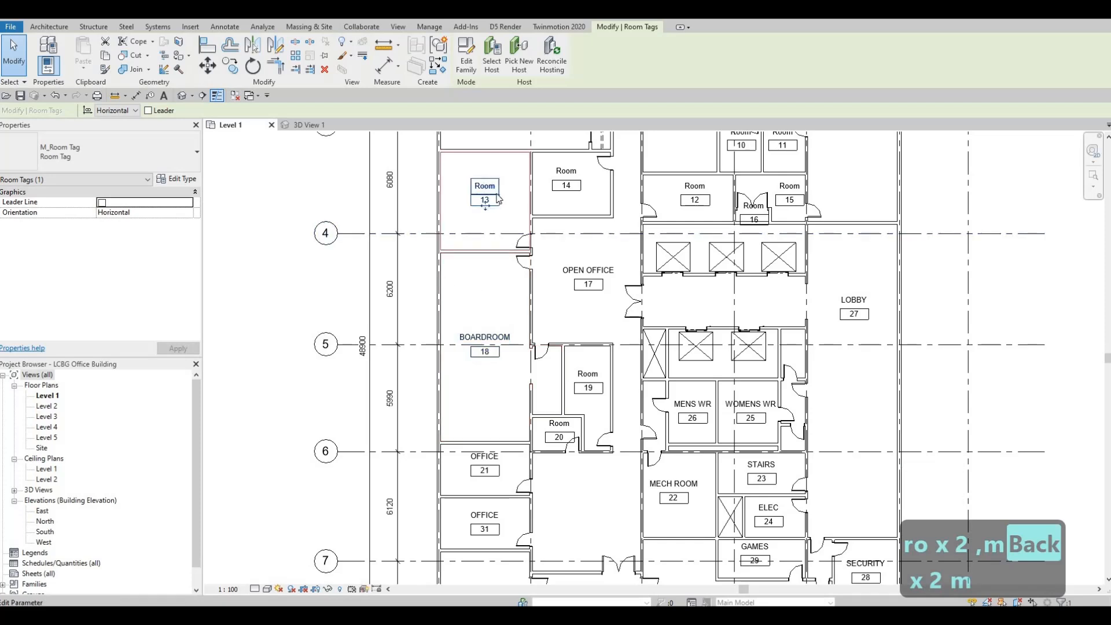
click(485, 184)
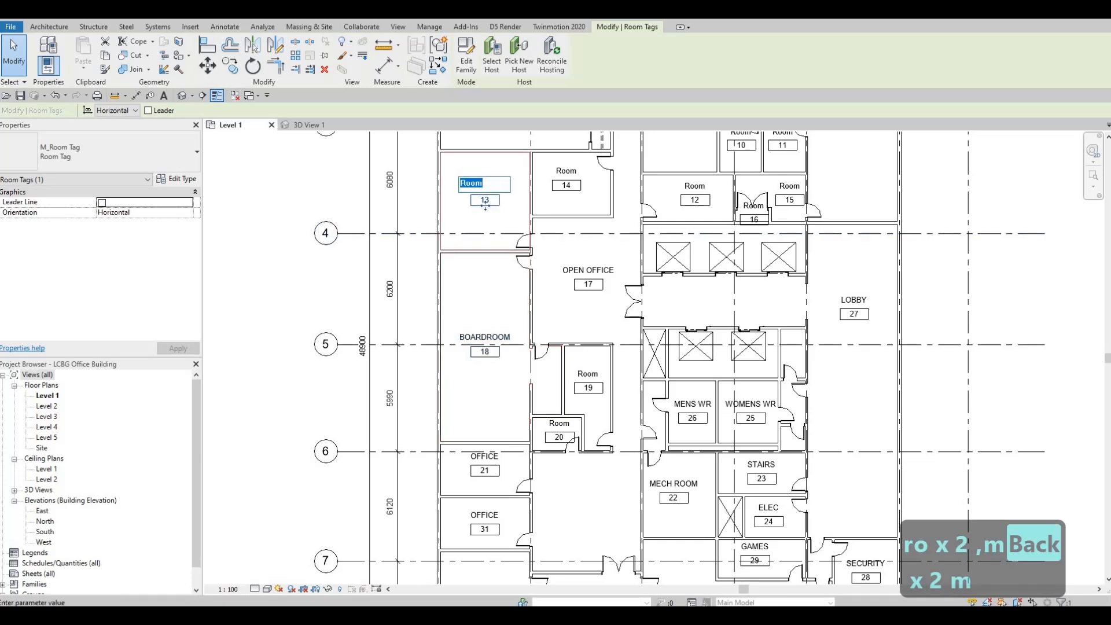
text(mea)
key(BackSpace)
text(et)
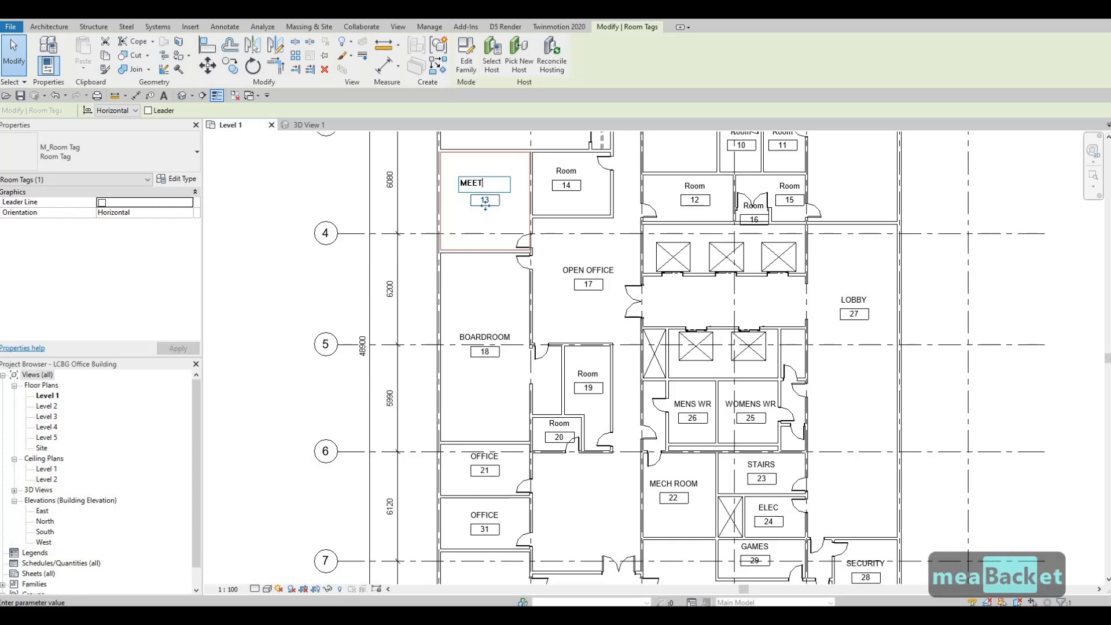
text(ING)
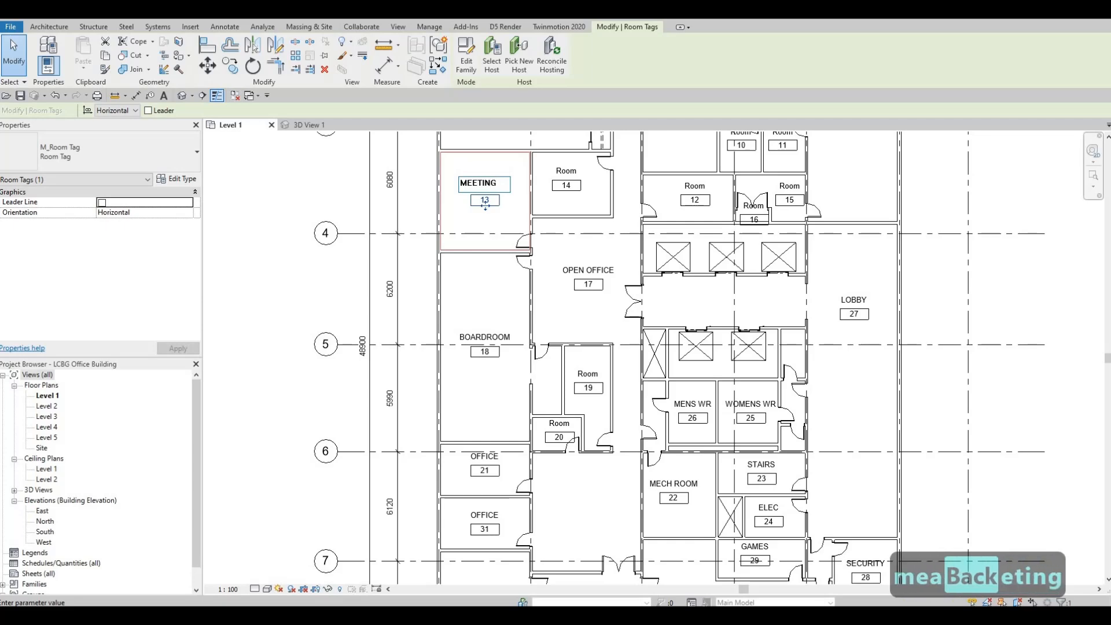
text( ROOM)
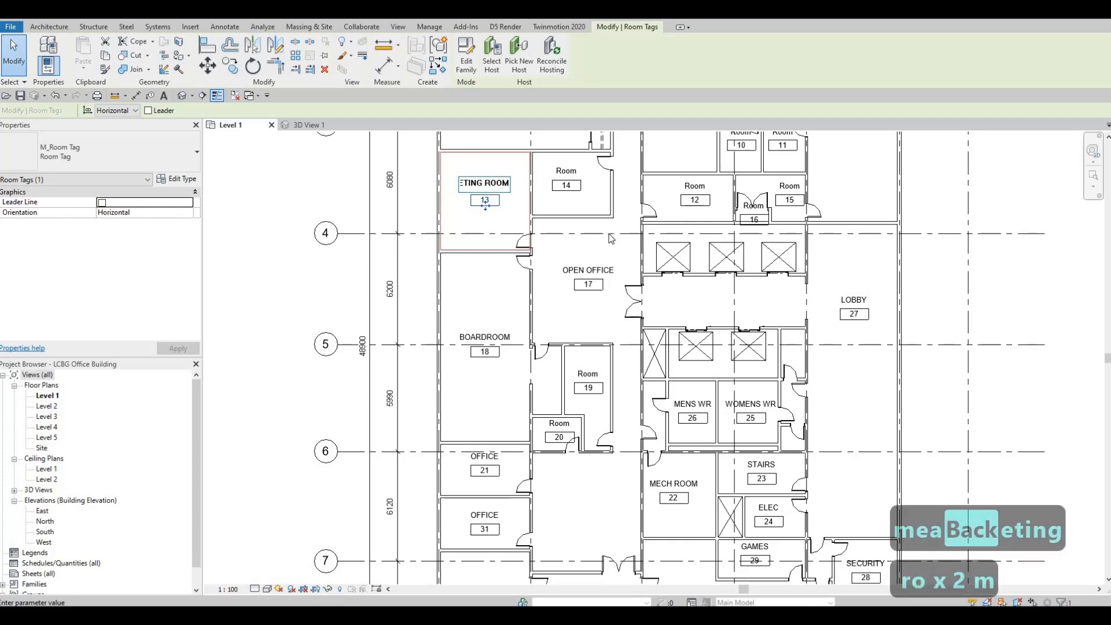
click(609, 234)
- Rename room 14, between gridlines 3 and 4 beside room 13, to MEETING ROOM
middle_drag(608, 234, 578, 334)
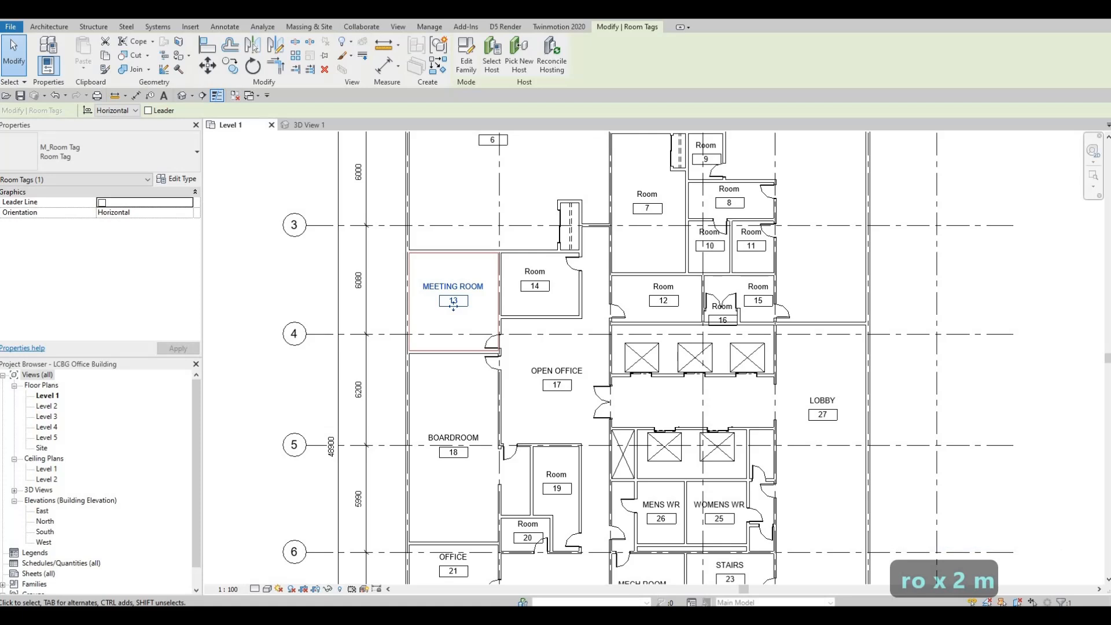
click(535, 272)
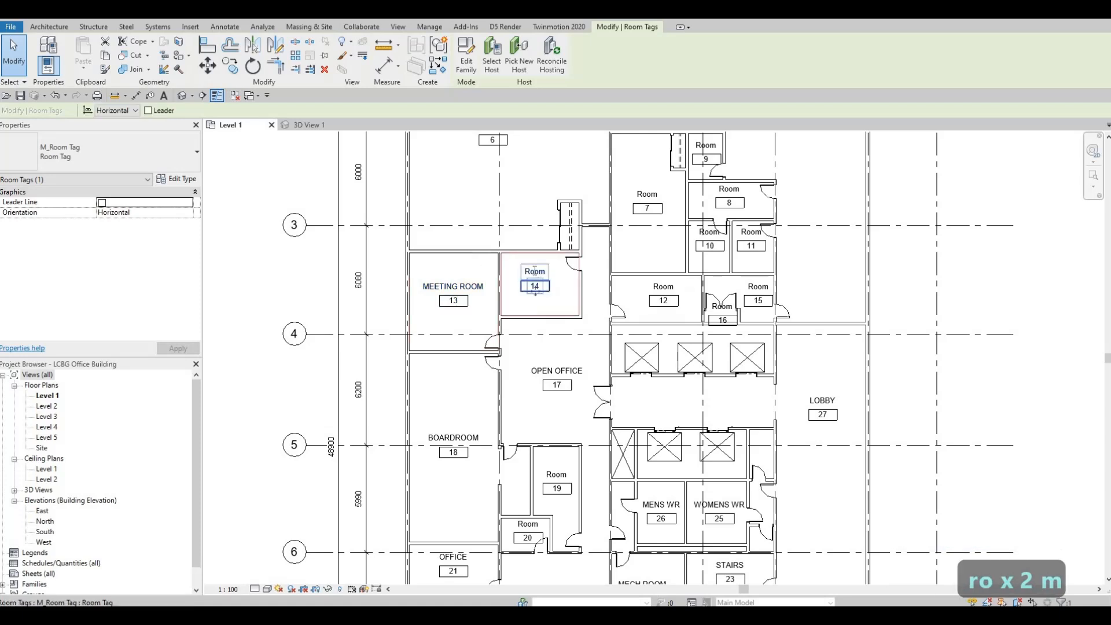
click(535, 270)
text(MEET)
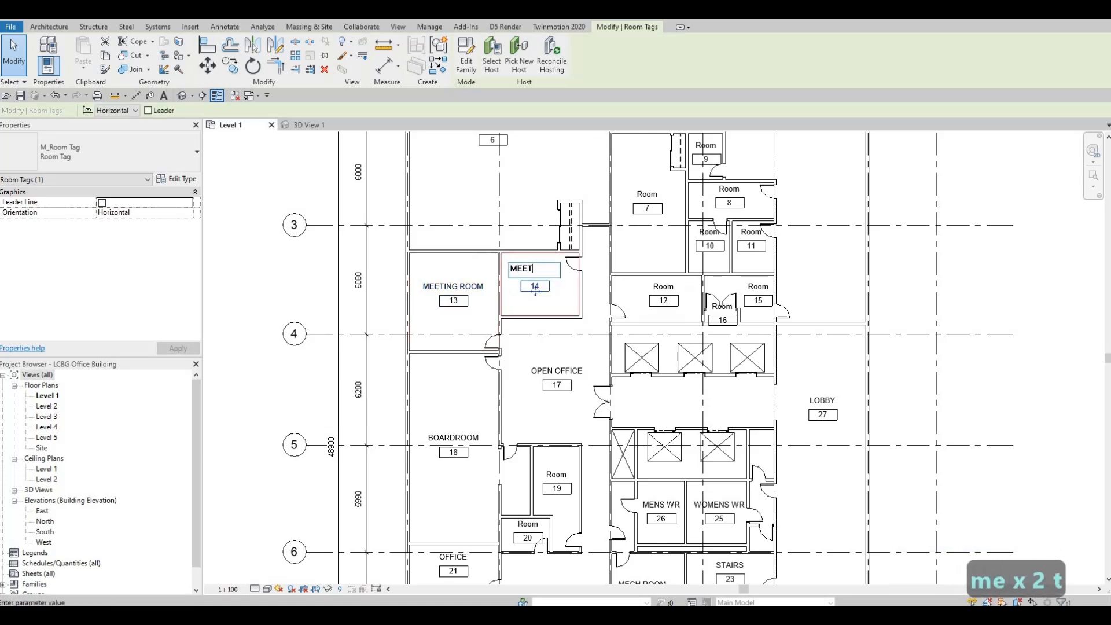
text(ING ROO)
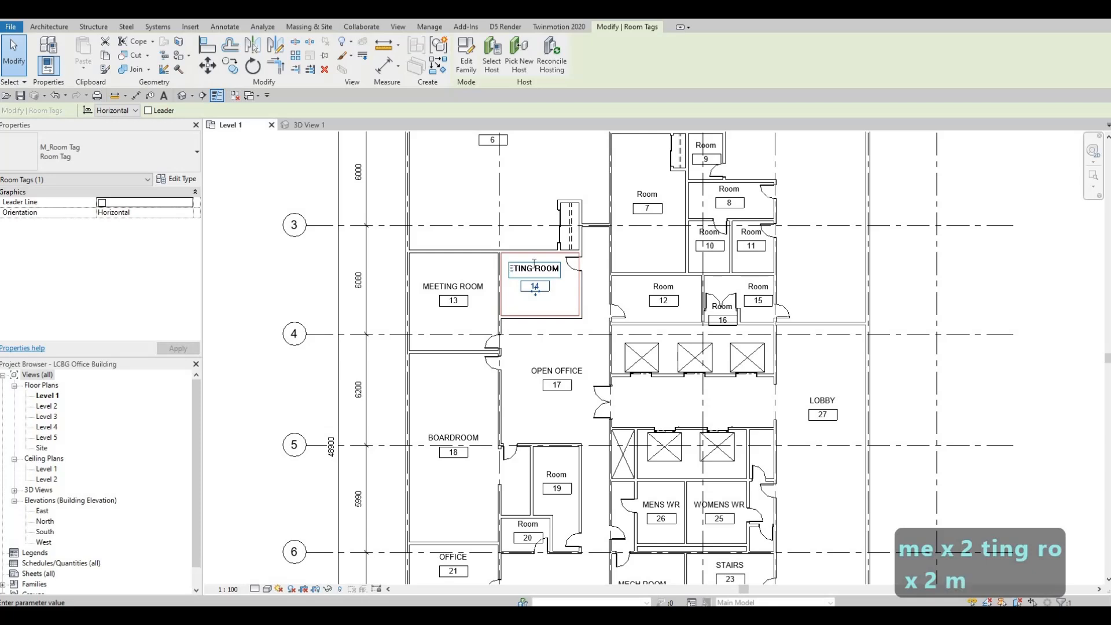
click(540, 326)
- Rename room 6, the large space below offices 1 to 5, to OPEN OFFICE
middle_drag(540, 327, 534, 476)
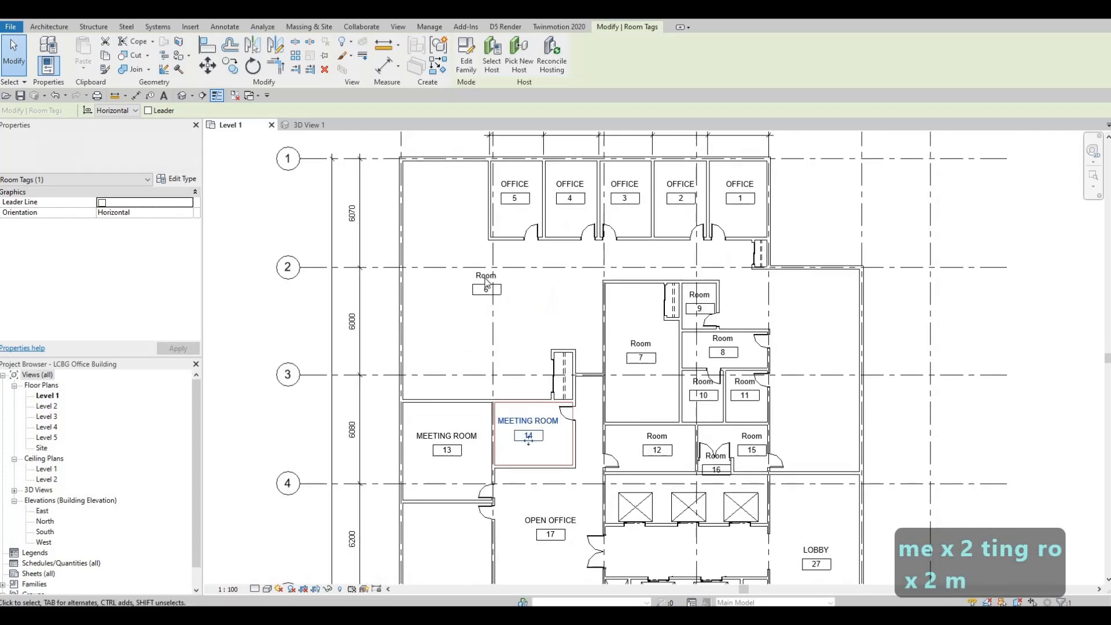
click(487, 275)
click(486, 275)
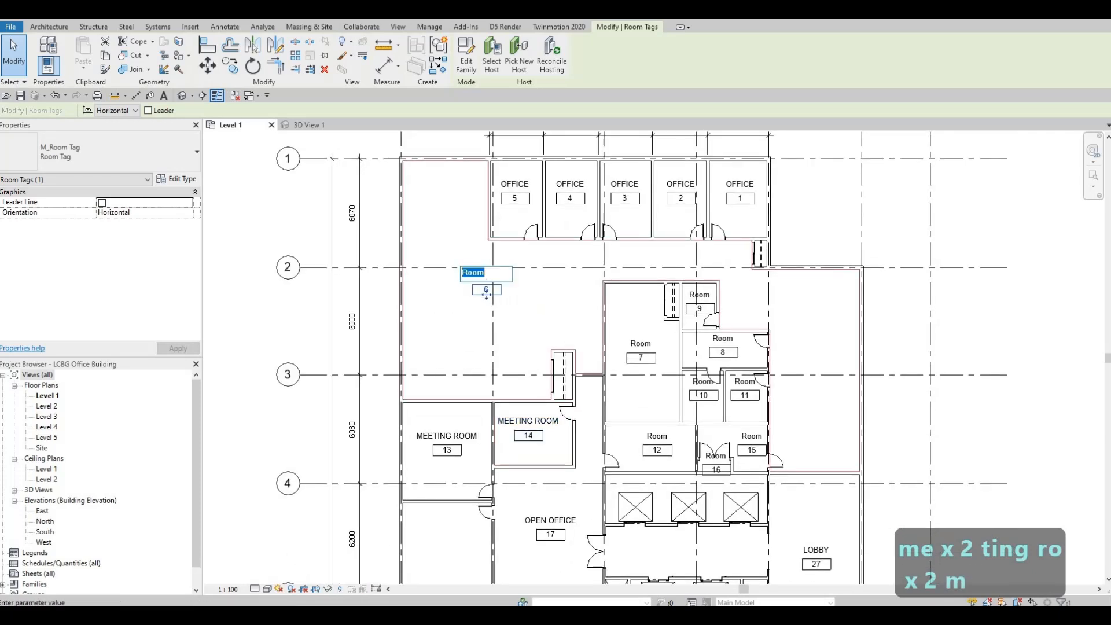
text(OPEN OFFIC)
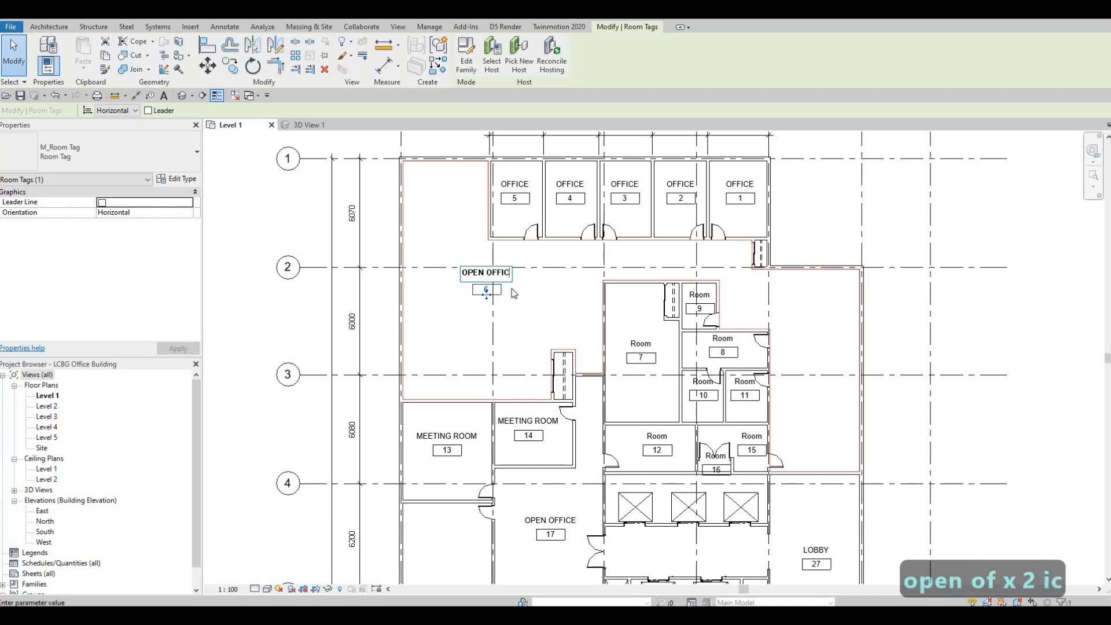
text(E)
click(523, 307)
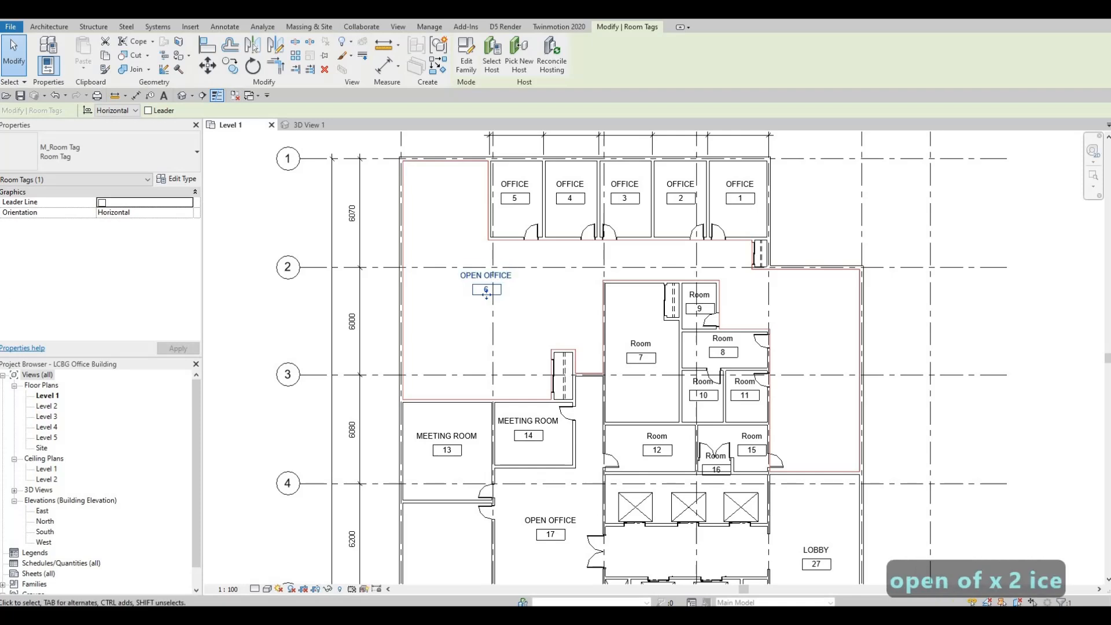
- Rename room 7, the large enclosed room between gridlines 2 and 3, to LUNCH ROOM
click(641, 343)
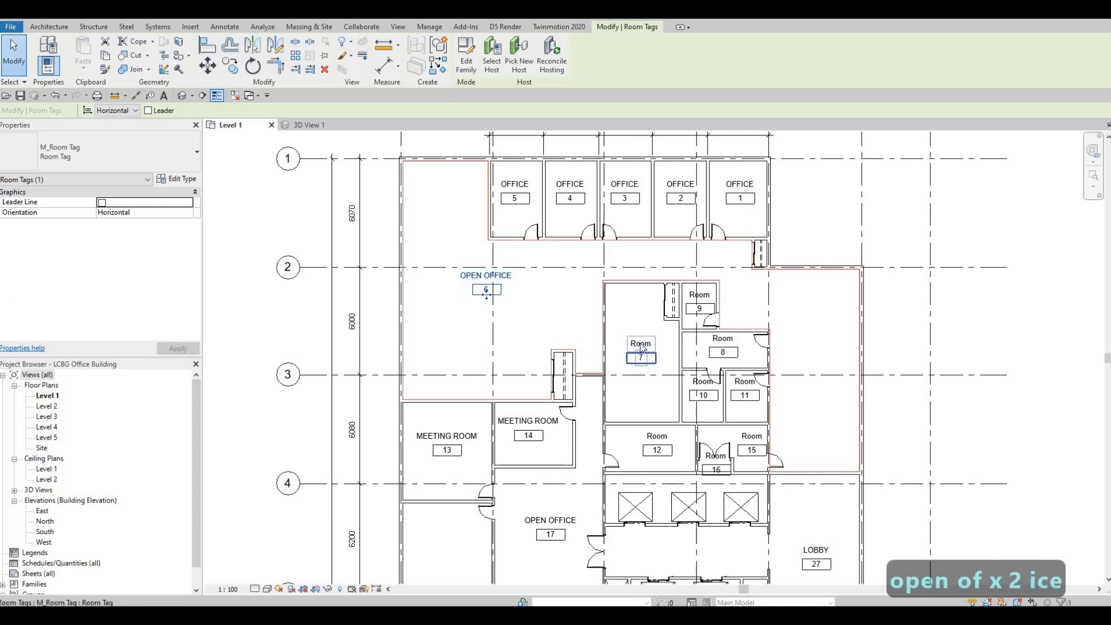
click(641, 343)
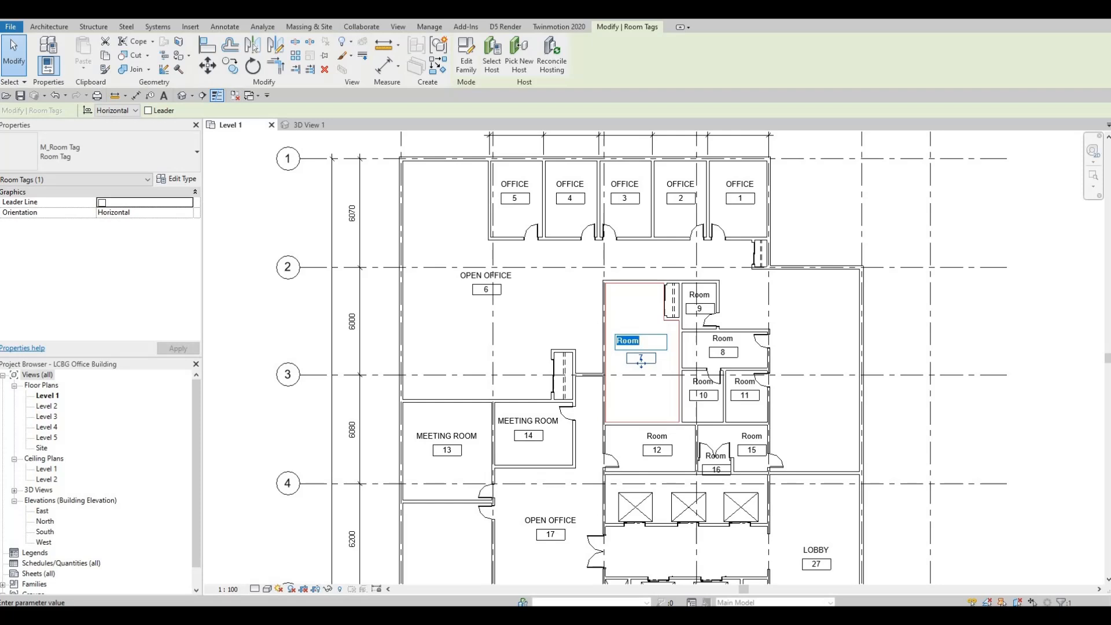
text(LUNCH)
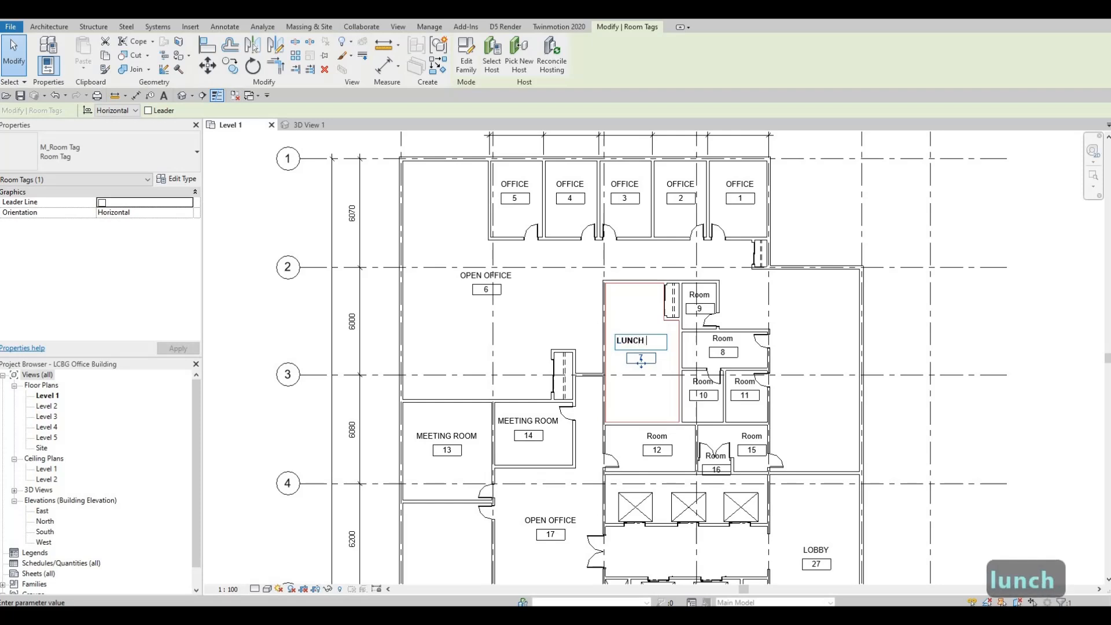
key(BackSpace)
text(ROO)
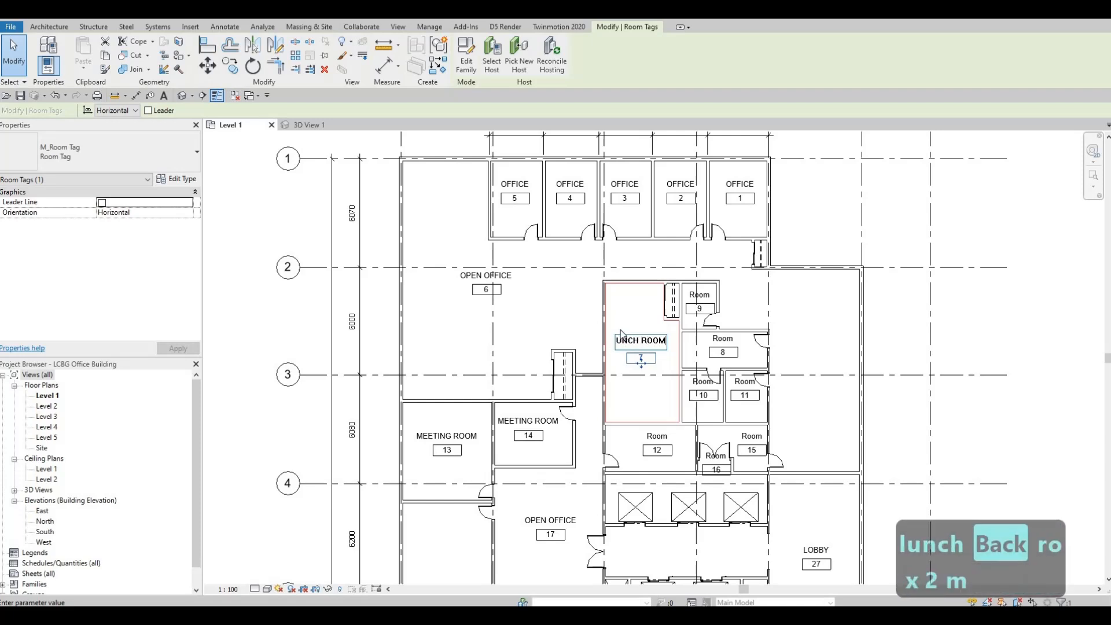
text(M)
key(Escape)
key(Escape)
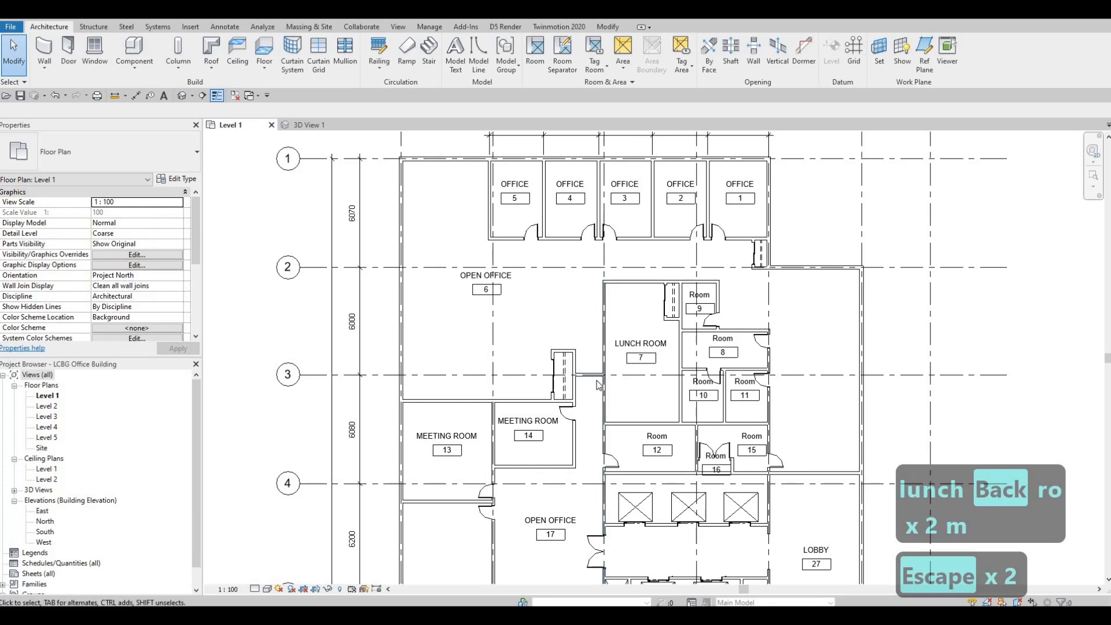
- Create a door similar to meeting room 14's 750 x 2400 mm door in the short corridor wall at gridline 3
middle_drag(600, 382, 597, 401)
key(Escape)
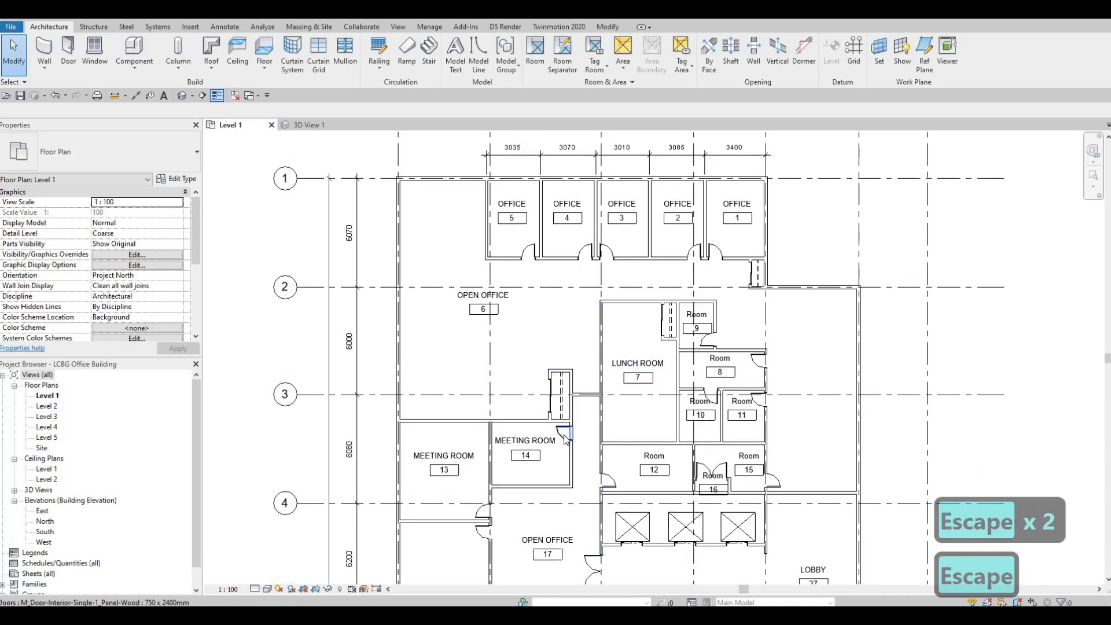
click(565, 436)
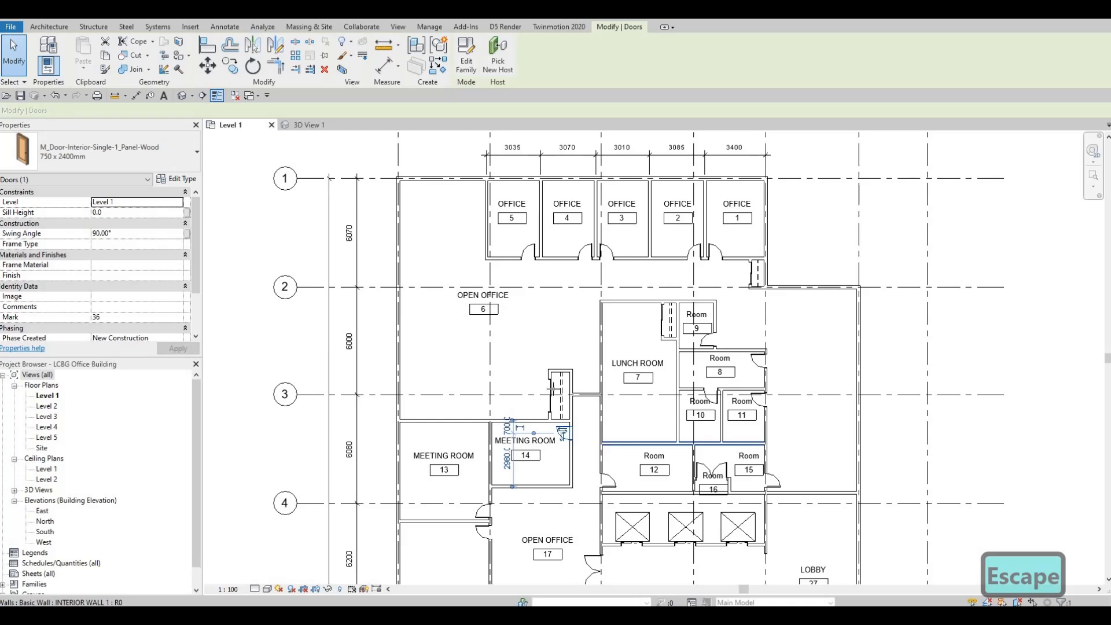
key(c)
key(s)
scroll(567, 393, up, 2)
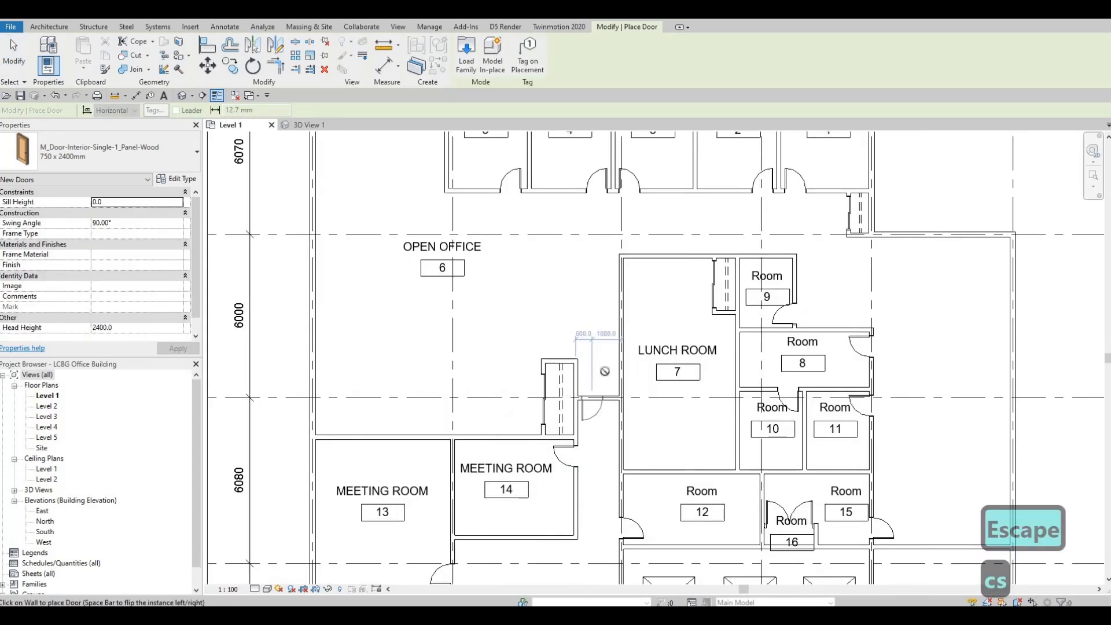
click(592, 399)
- Place a matching 750 x 2400 mm door in the lunch room wall facing open office 6, just above gridline 3, swinging inward
middle_drag(608, 442, 600, 544)
middle_drag(607, 474, 596, 434)
scroll(595, 434, up, 1)
scroll(604, 449, up, 1)
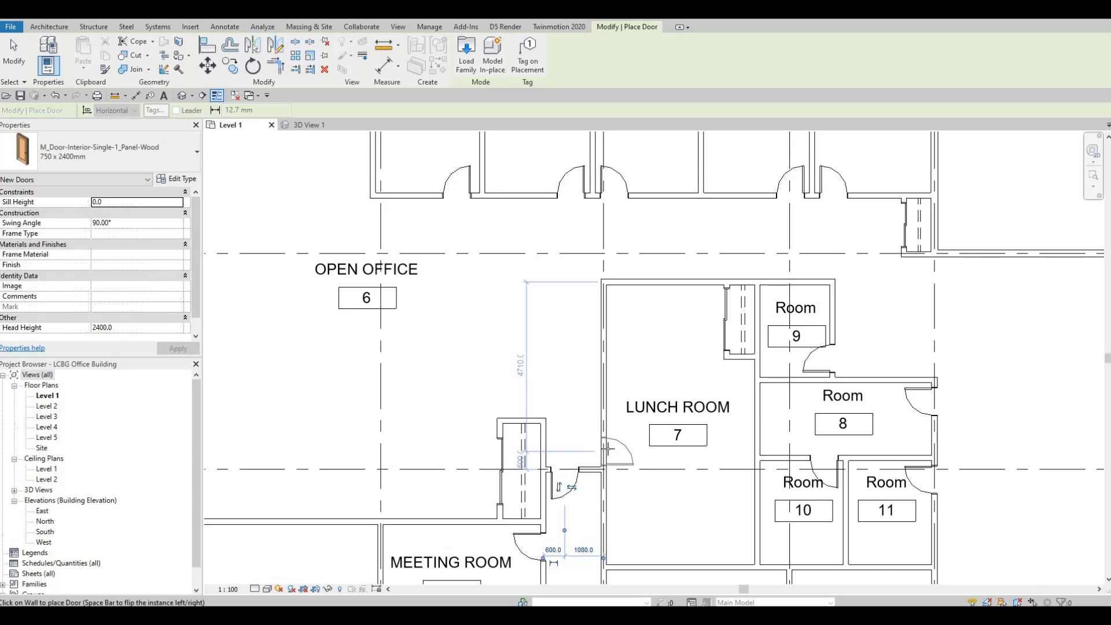
click(641, 440)
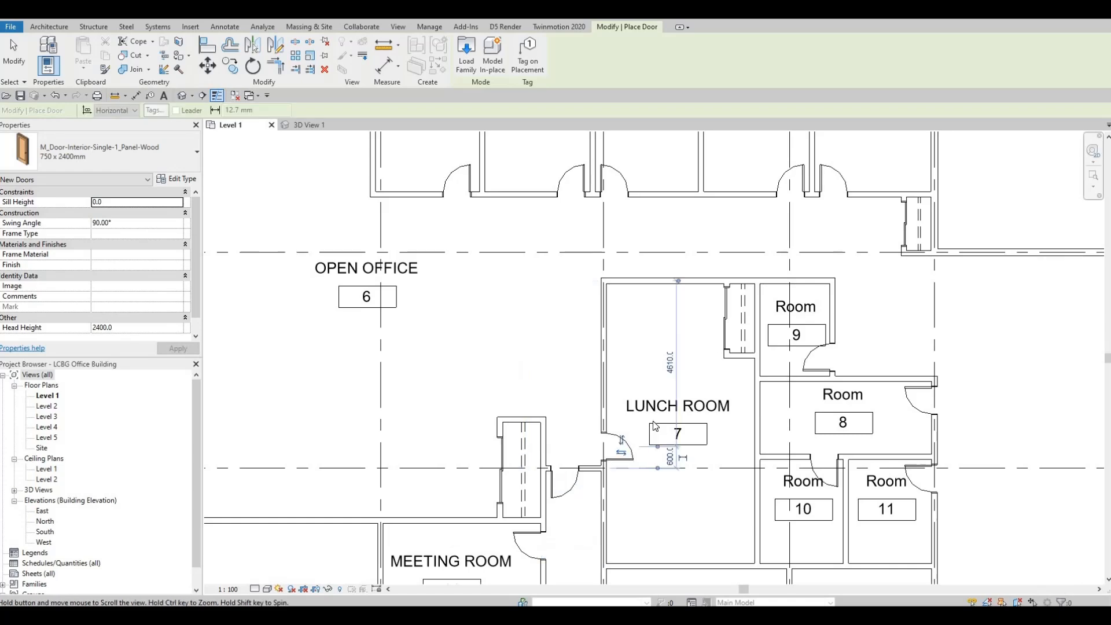
scroll(614, 428, down, 1)
key(Escape)
key(Escape)
- Look over the upper half of the floor plan for rooms that still need function names
middle_drag(592, 406, 596, 422)
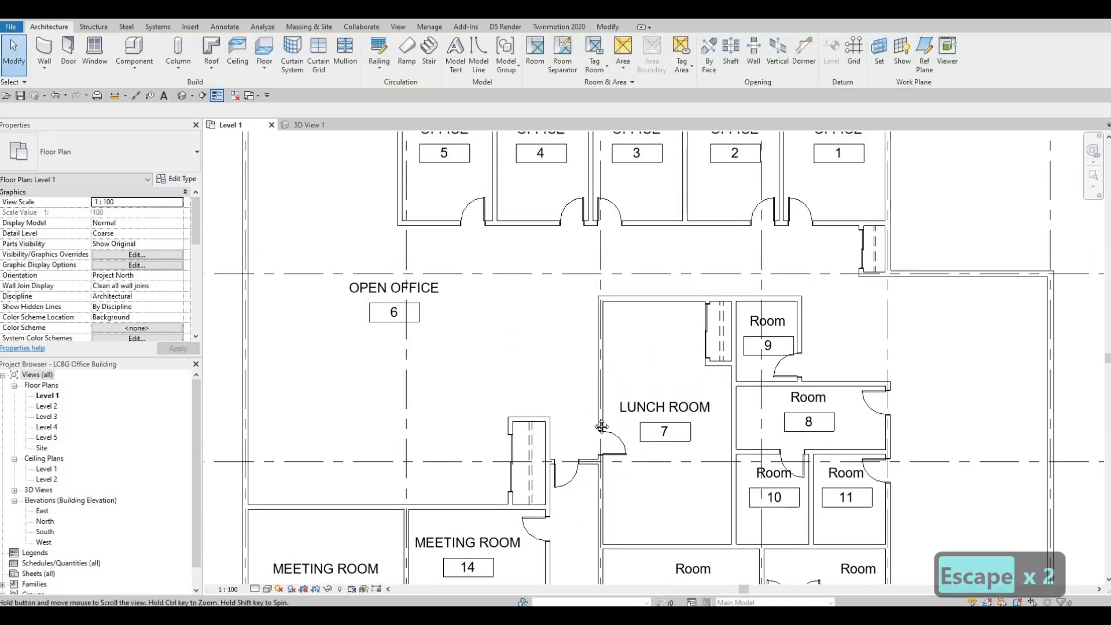
scroll(564, 412, down, 1)
middle_drag(538, 281, 537, 347)
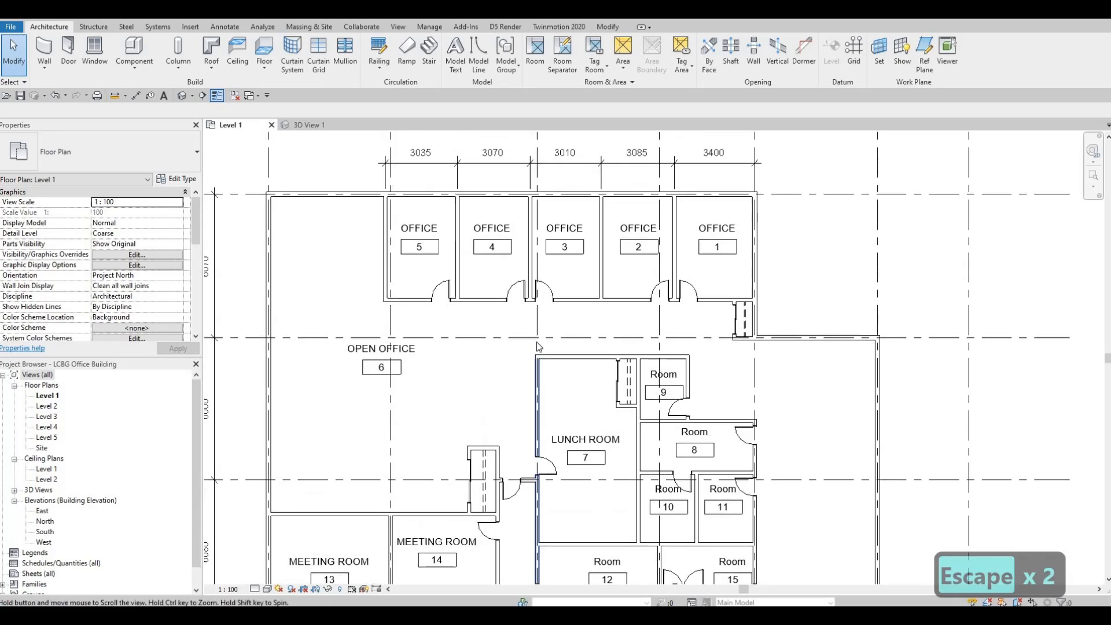
middle_drag(573, 389, 531, 325)
scroll(532, 325, down, 1)
middle_drag(607, 371, 510, 340)
scroll(598, 365, down, 1)
scroll(509, 339, down, 2)
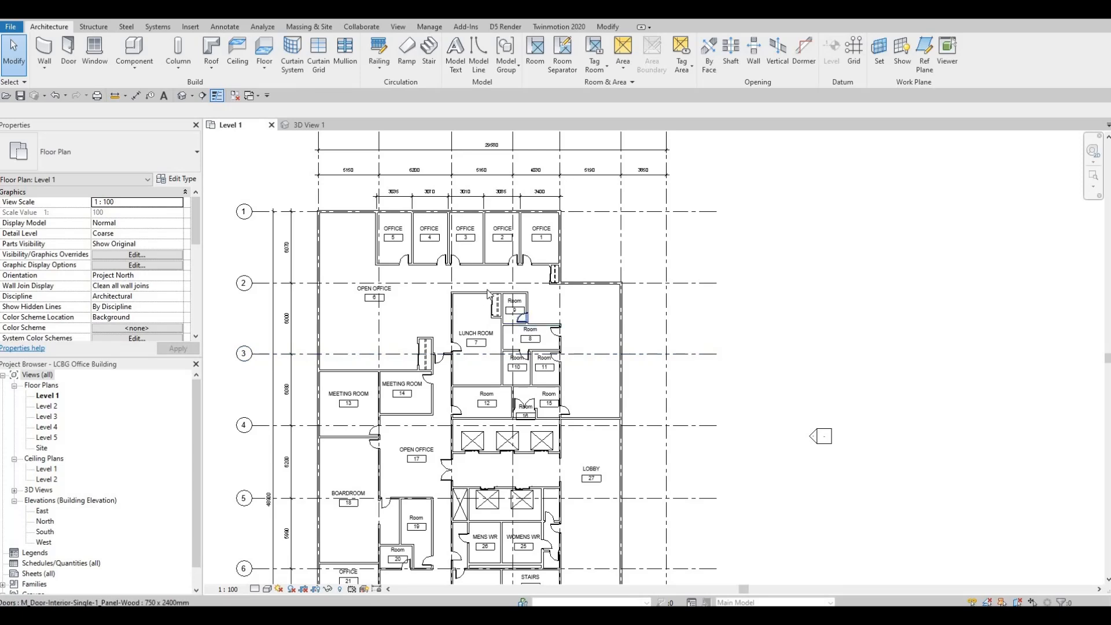
- Rename room 8, the wide room below room 9, to STORAGE
scroll(515, 354, up, 2)
scroll(515, 355, up, 3)
middle_drag(564, 323, 588, 407)
scroll(591, 402, down, 1)
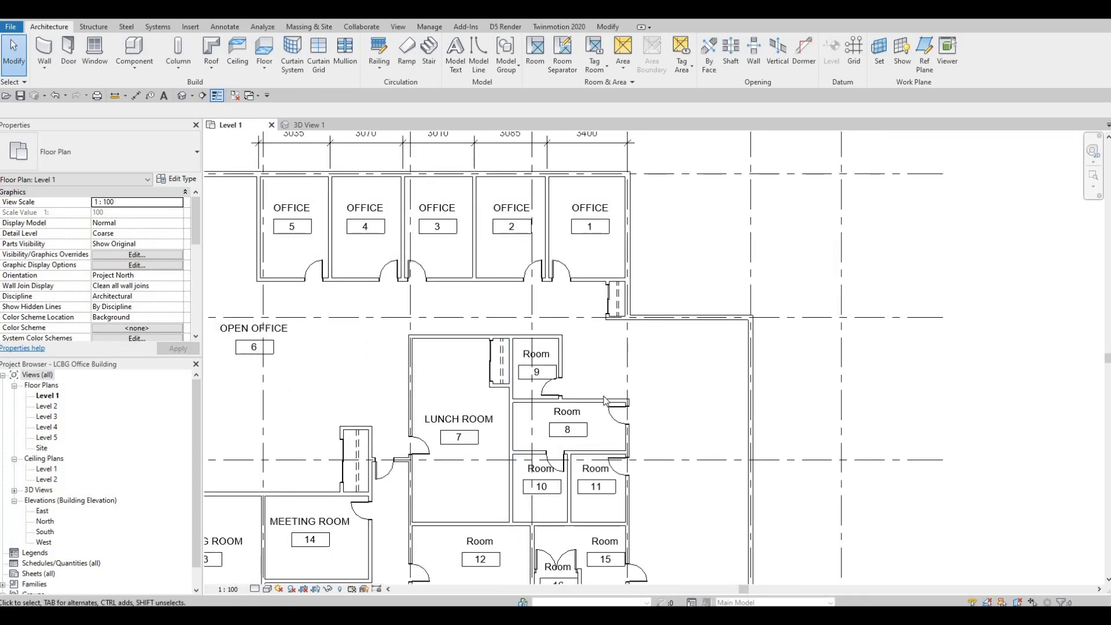
scroll(604, 399, up, 2)
key(Escape)
click(550, 456)
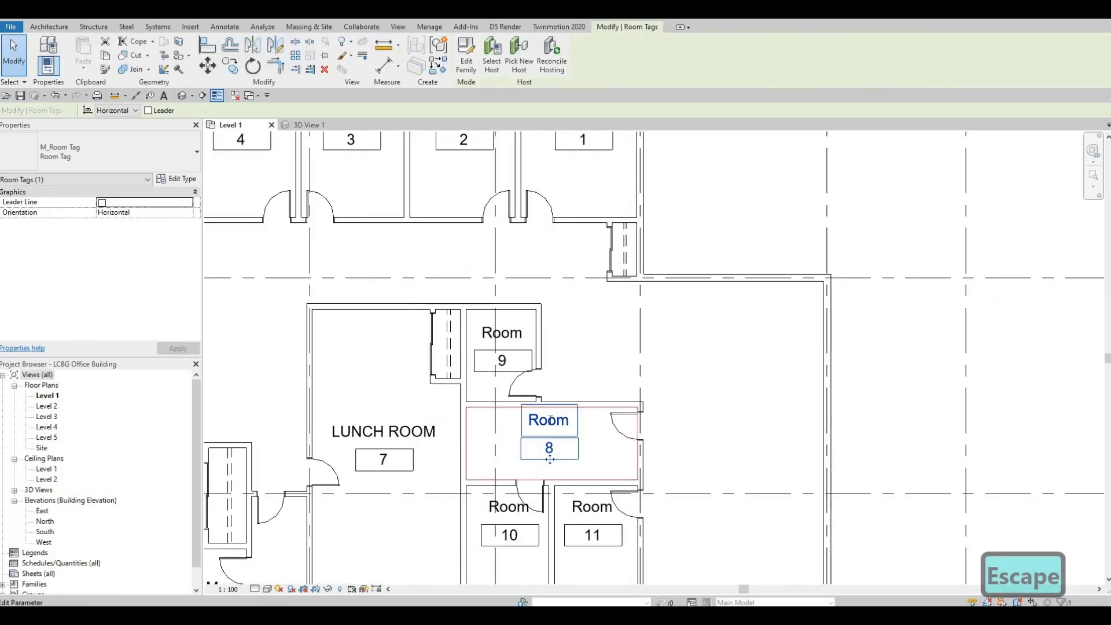
click(550, 419)
text(Stor)
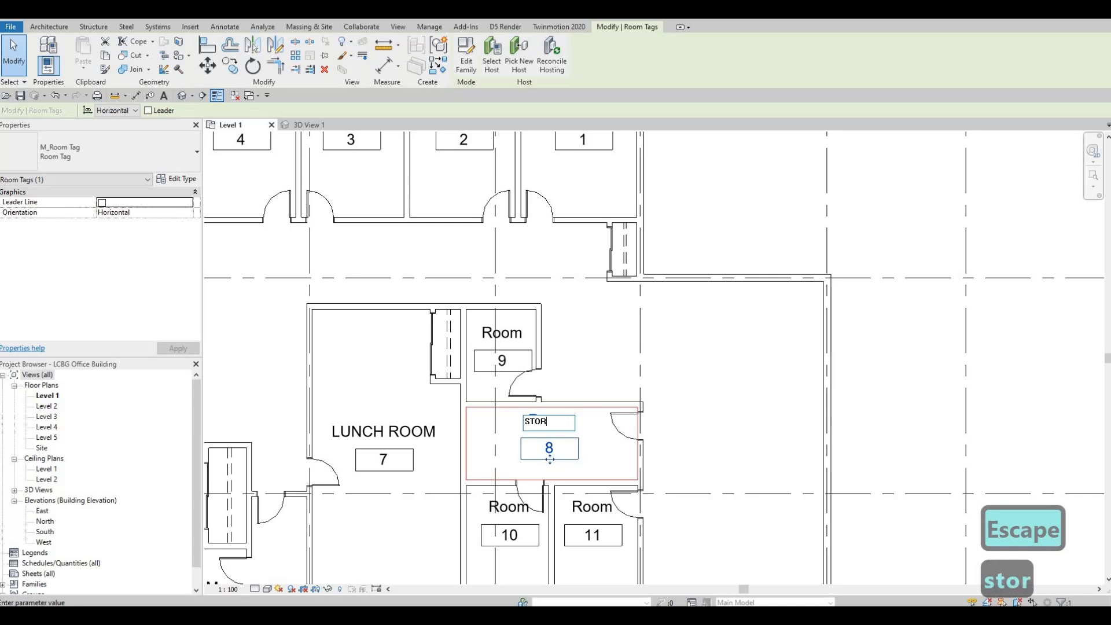
text(age)
click(559, 354)
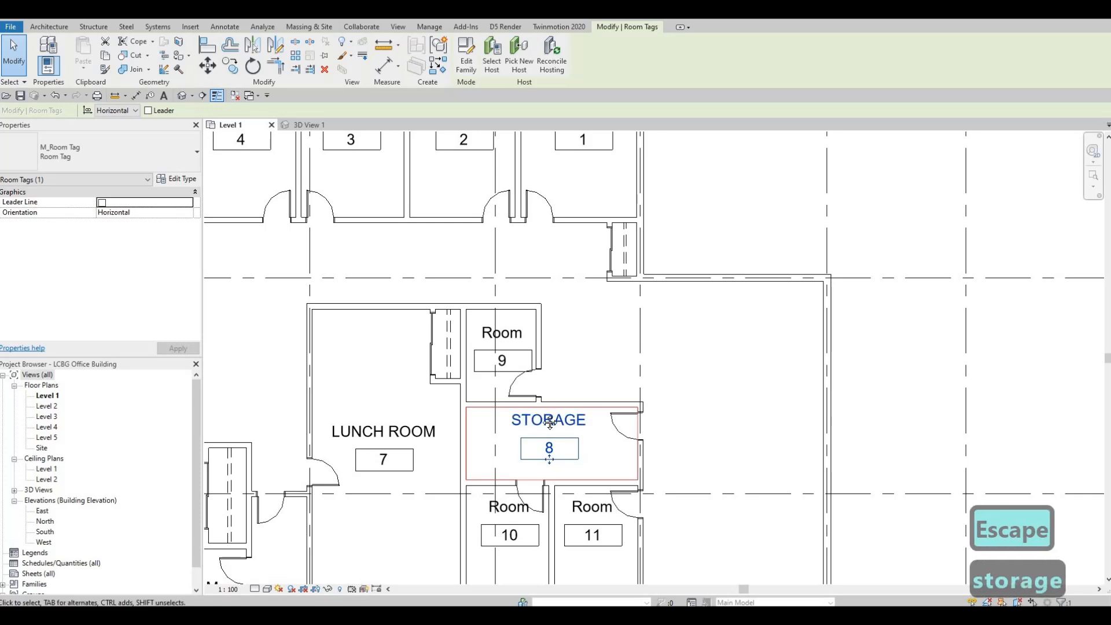
- Rename room 9, the small room above storage room 8, to PHONE ROOM
scroll(458, 233, up, 2)
click(512, 382)
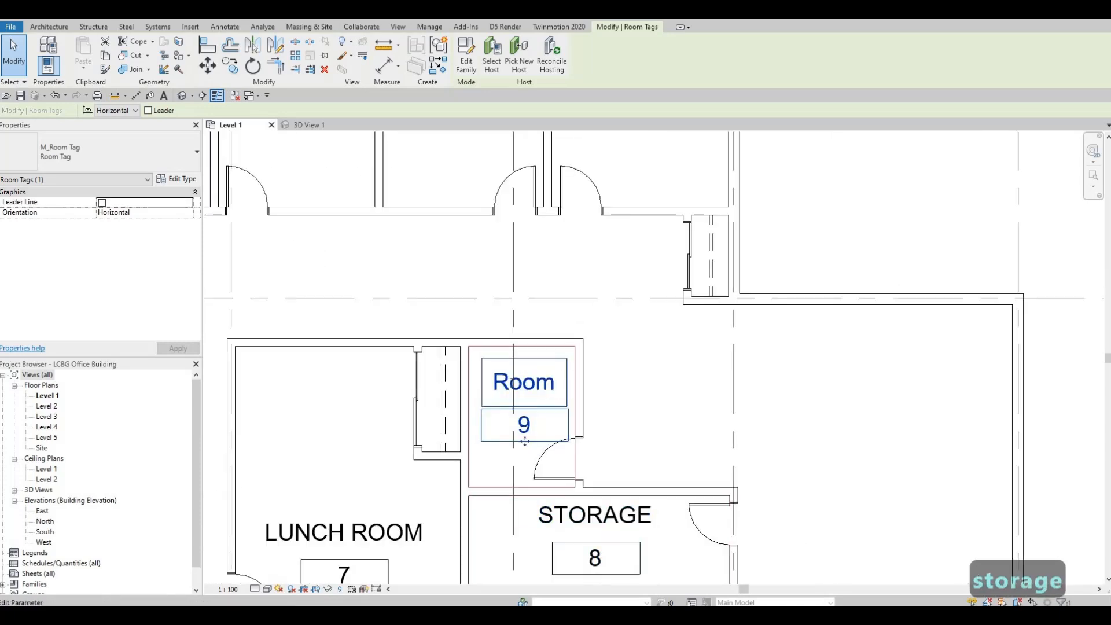
click(512, 382)
text(P)
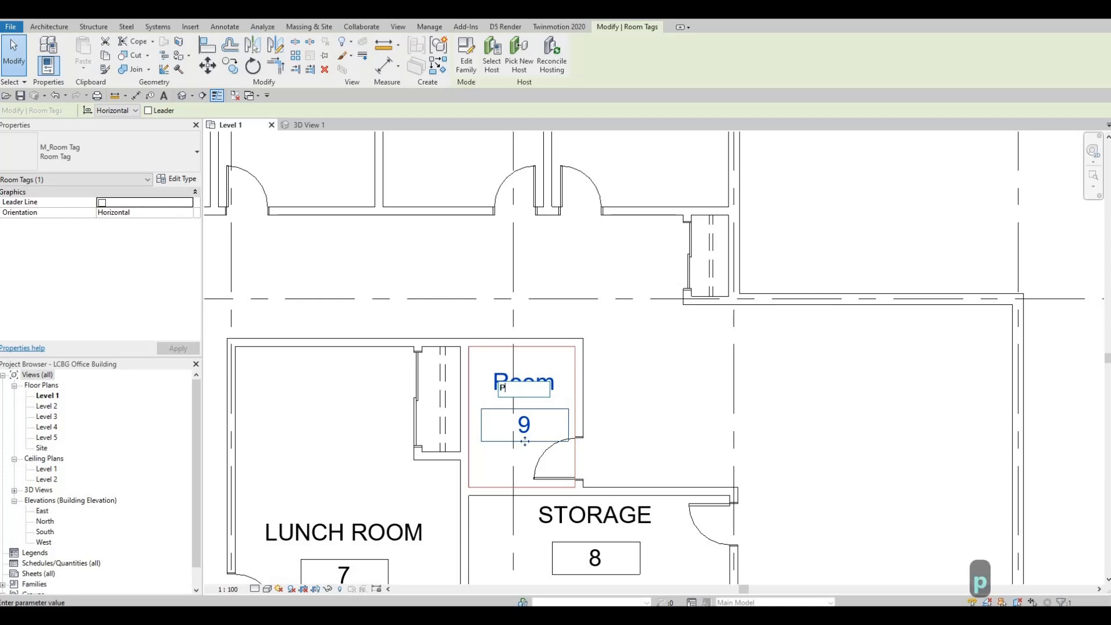
text(HONE)
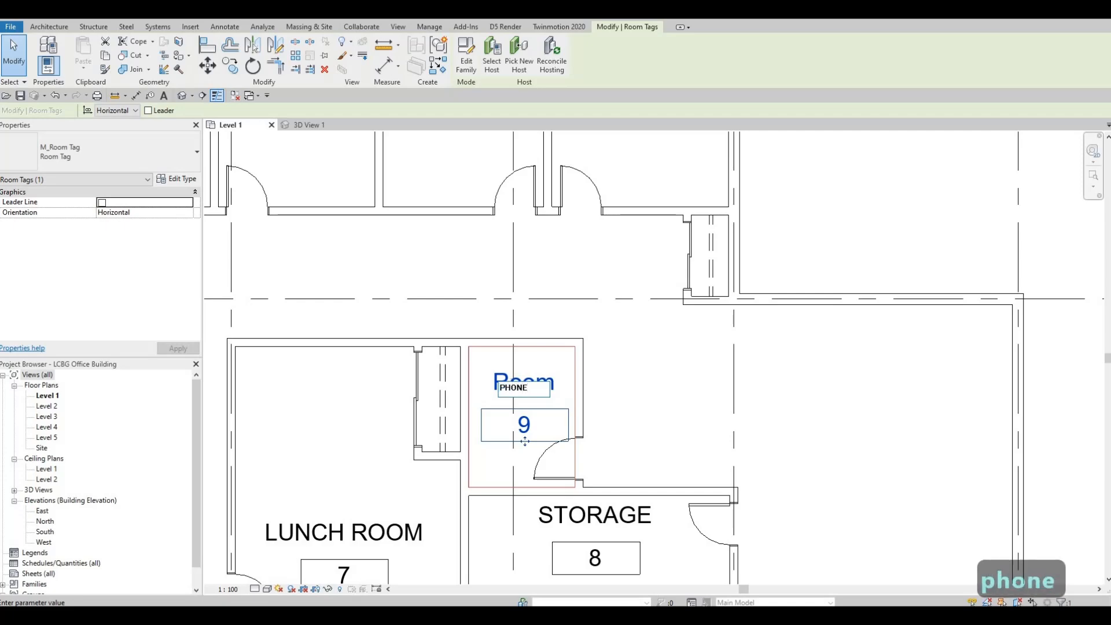
text( ROOM)
click(717, 351)
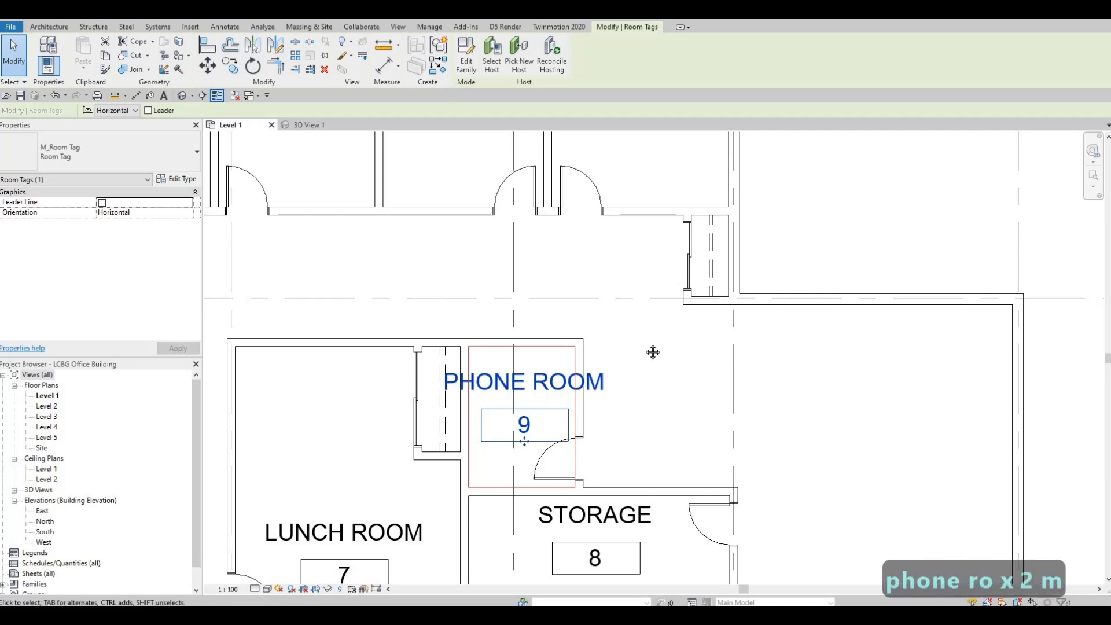
- Rename room 19, the L-shaped room below open office 17, to STORAGE
scroll(652, 351, down, 3)
middle_drag(525, 430, 582, 373)
scroll(658, 371, down, 2)
middle_drag(658, 371, 760, 224)
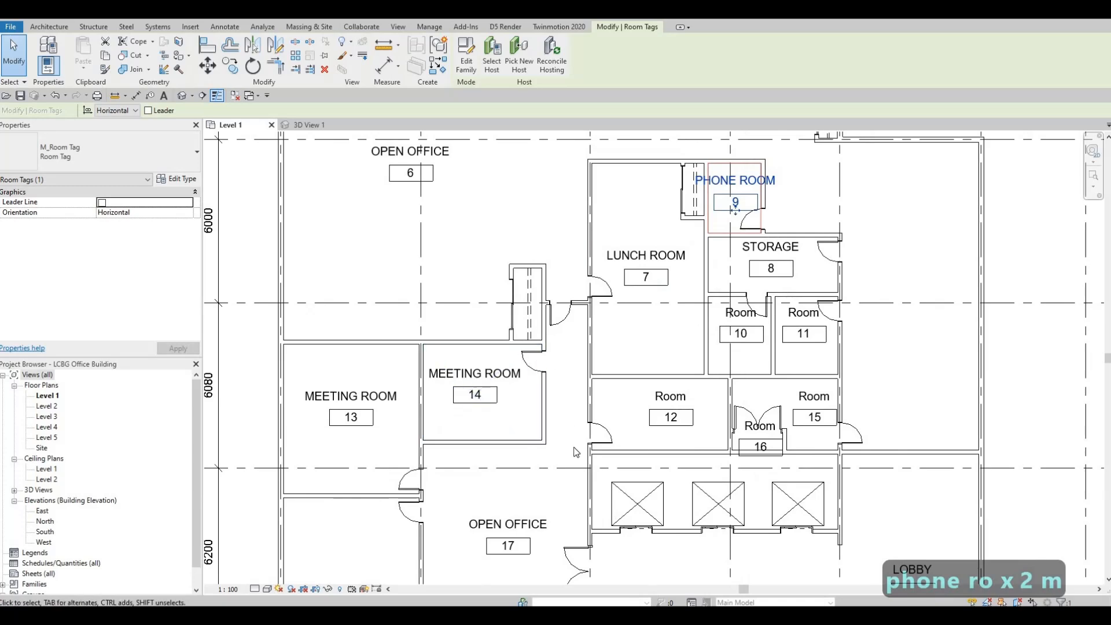
middle_drag(545, 456, 568, 306)
scroll(564, 321, down, 2)
middle_drag(551, 412, 555, 343)
scroll(552, 353, down, 1)
scroll(544, 404, up, 4)
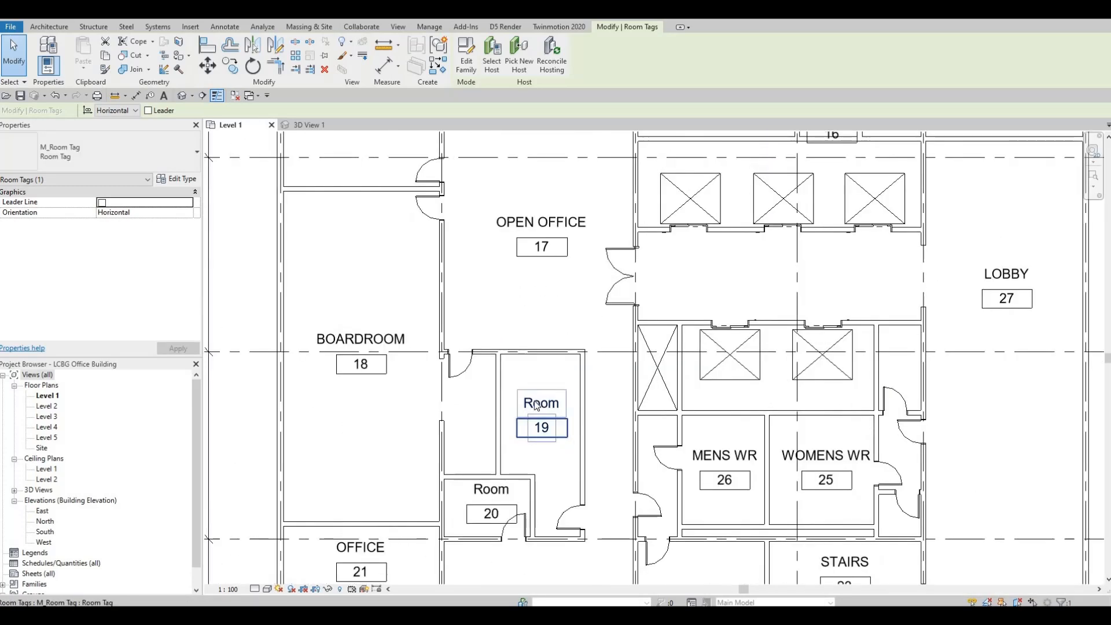
click(536, 404)
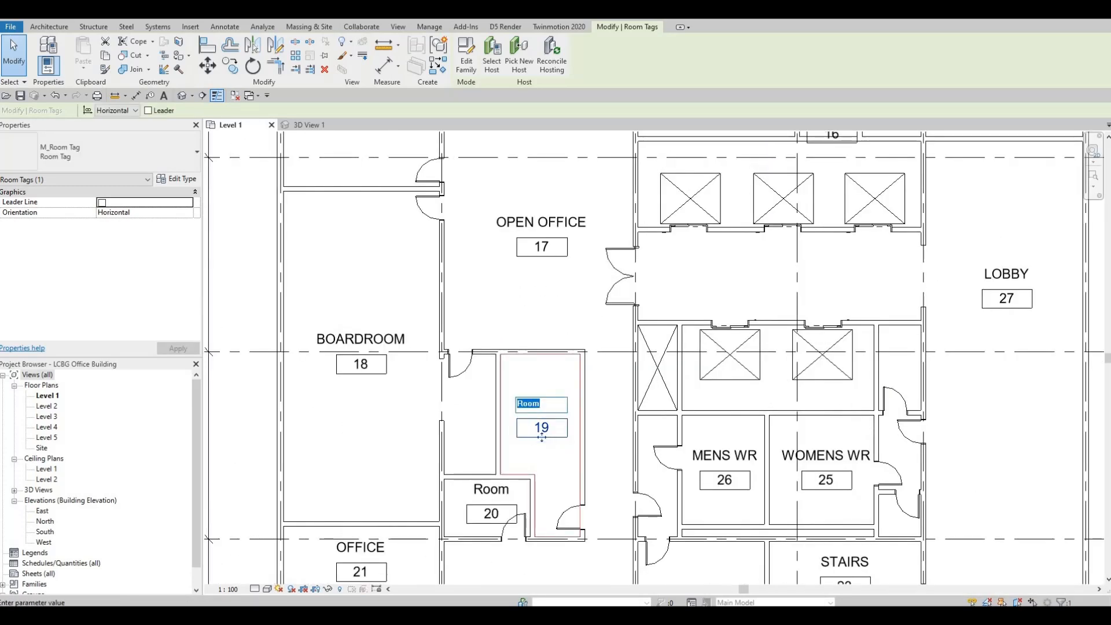
text(STORA)
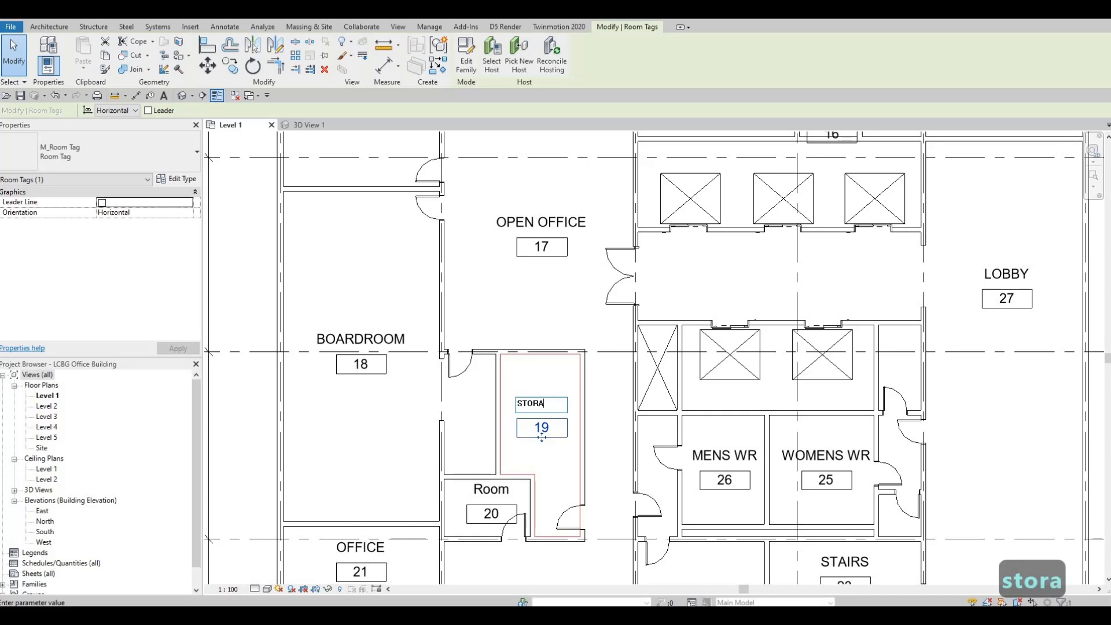
text(GE)
key(Return)
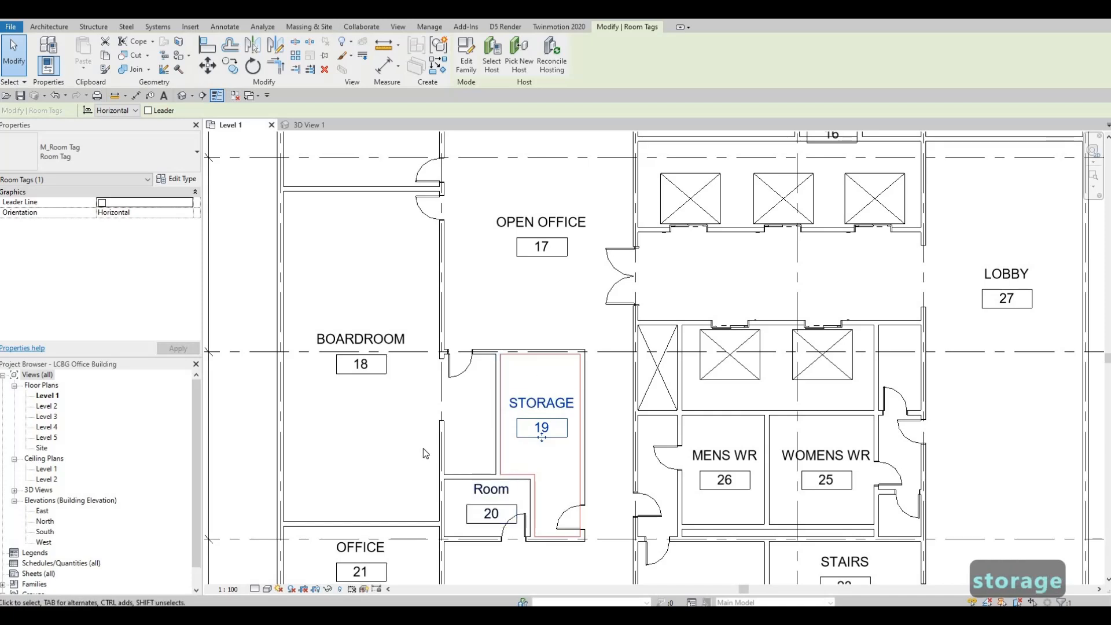
- Rename room 20, the small room beside storage room 19, to SHOWER
click(491, 512)
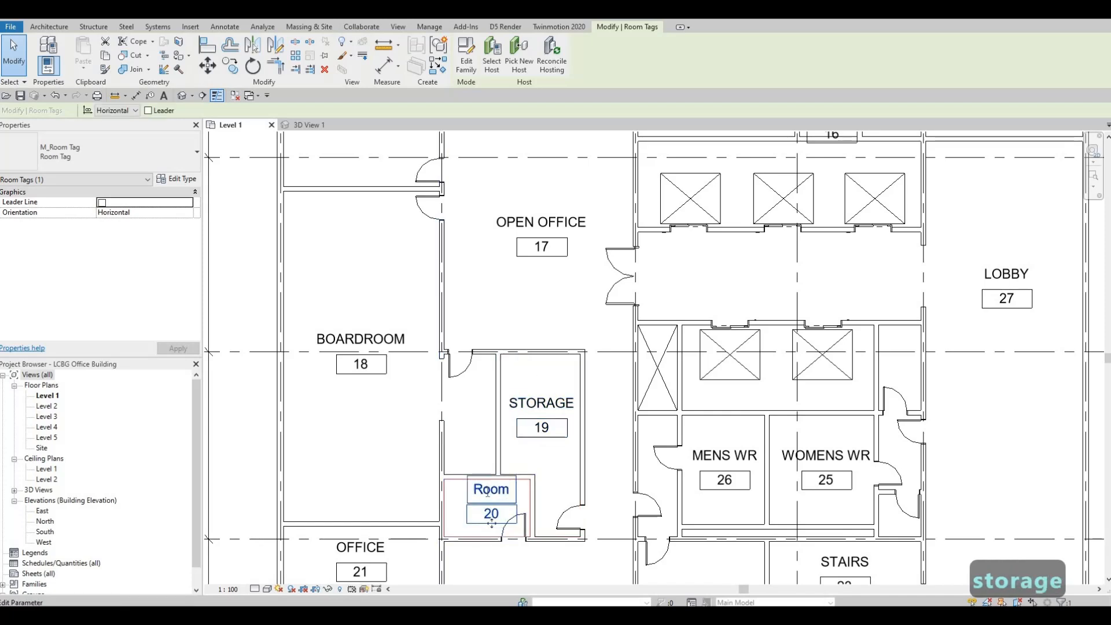
click(488, 490)
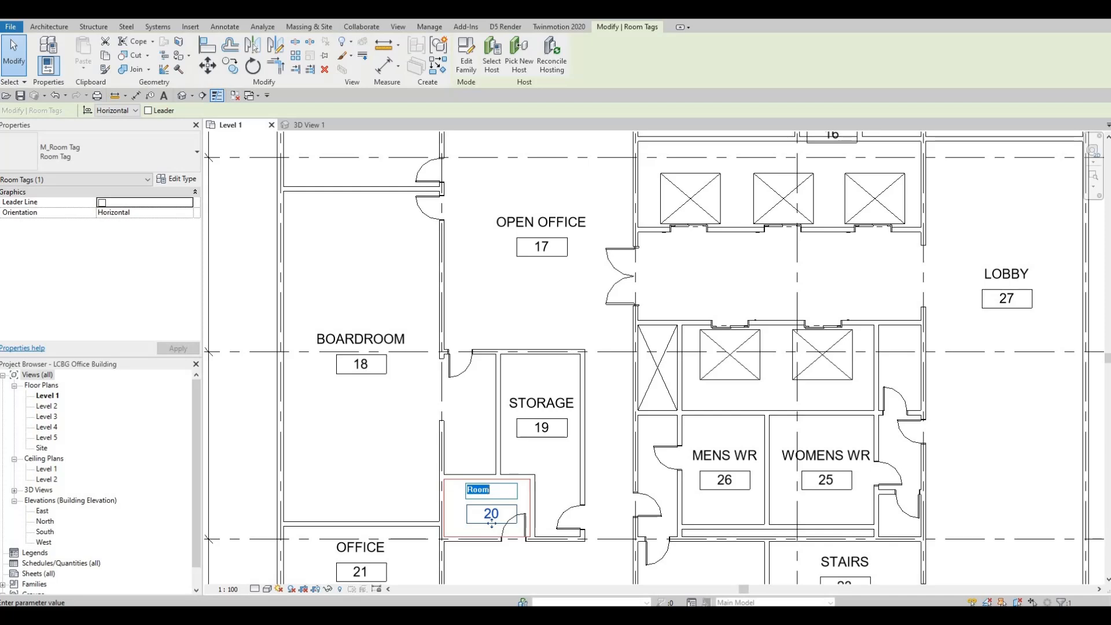
text(Sho)
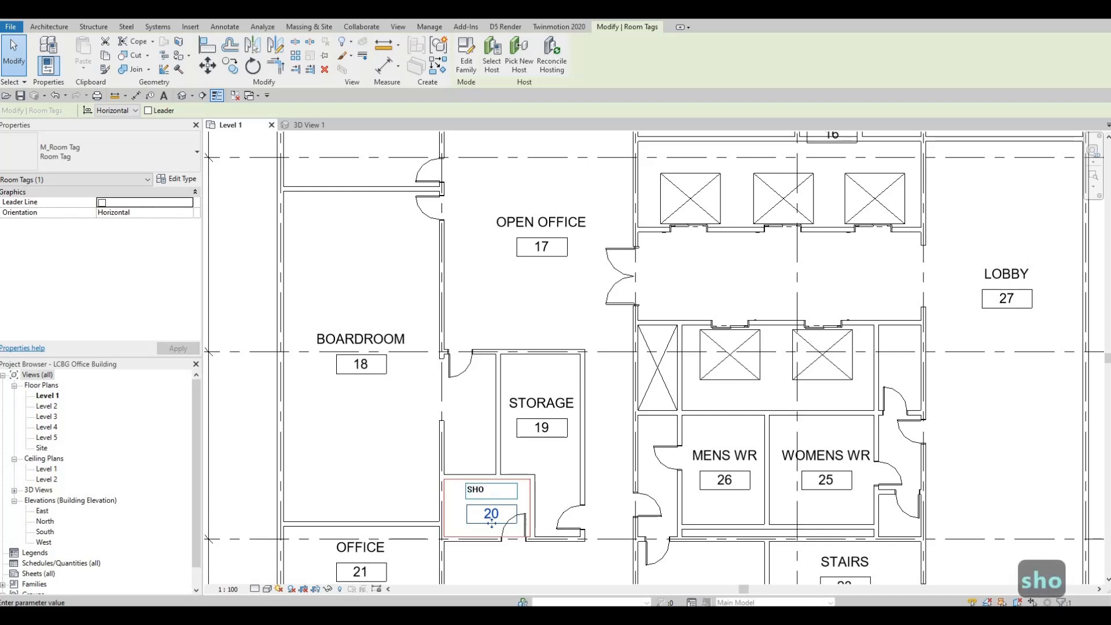
text(wer)
click(580, 435)
- Rename room 10, between the lunch room and room 11 below storage room 8, to IT
middle_drag(586, 459, 557, 452)
scroll(557, 452, down, 1)
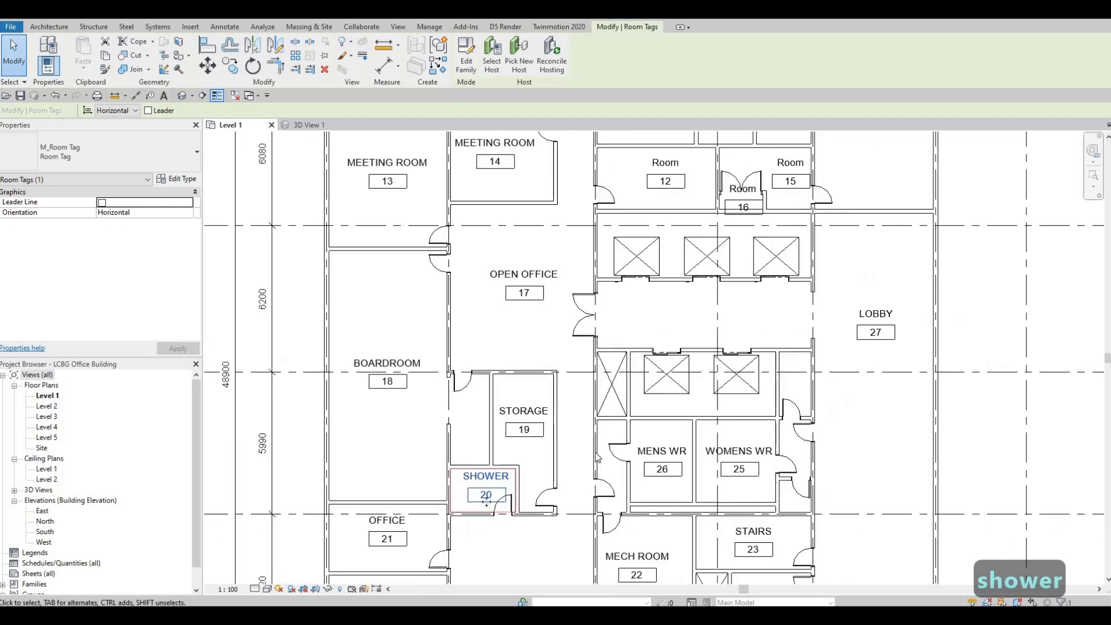
middle_drag(585, 499, 580, 519)
scroll(672, 454, down, 1)
middle_drag(671, 454, 596, 546)
middle_drag(615, 375, 609, 404)
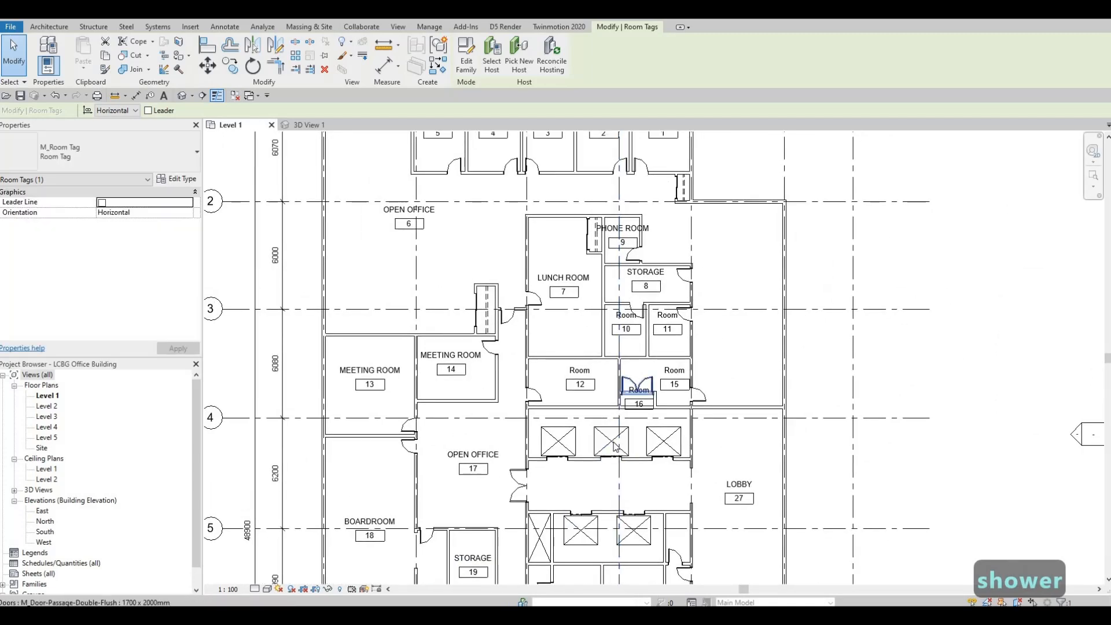
middle_drag(624, 234, 656, 267)
scroll(656, 267, down, 1)
scroll(622, 322, up, 2)
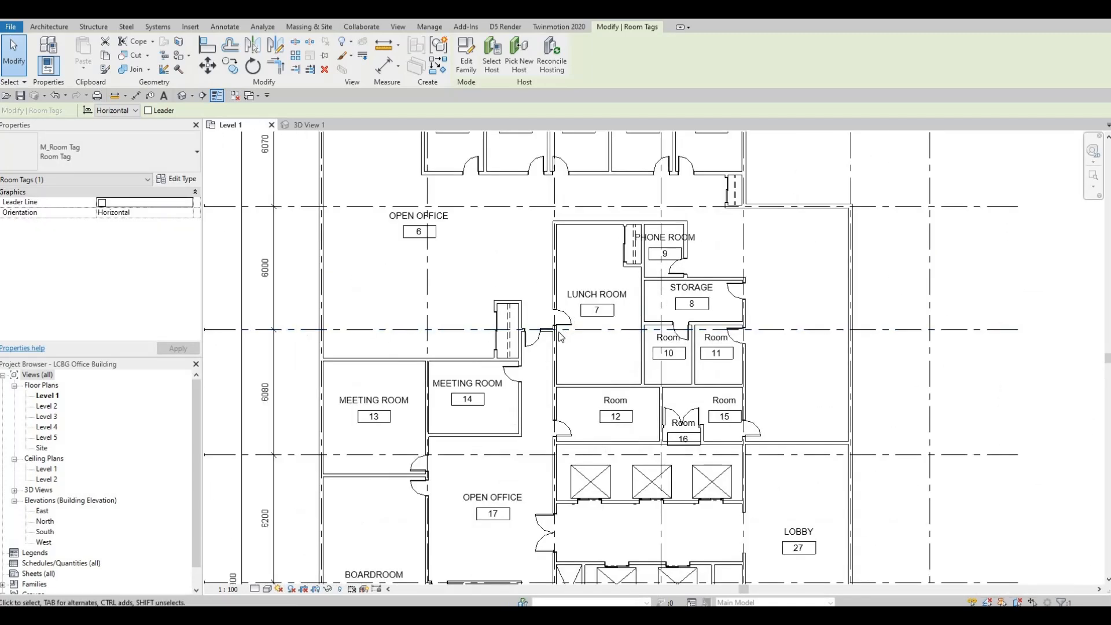
middle_drag(653, 393, 626, 289)
scroll(622, 271, up, 1)
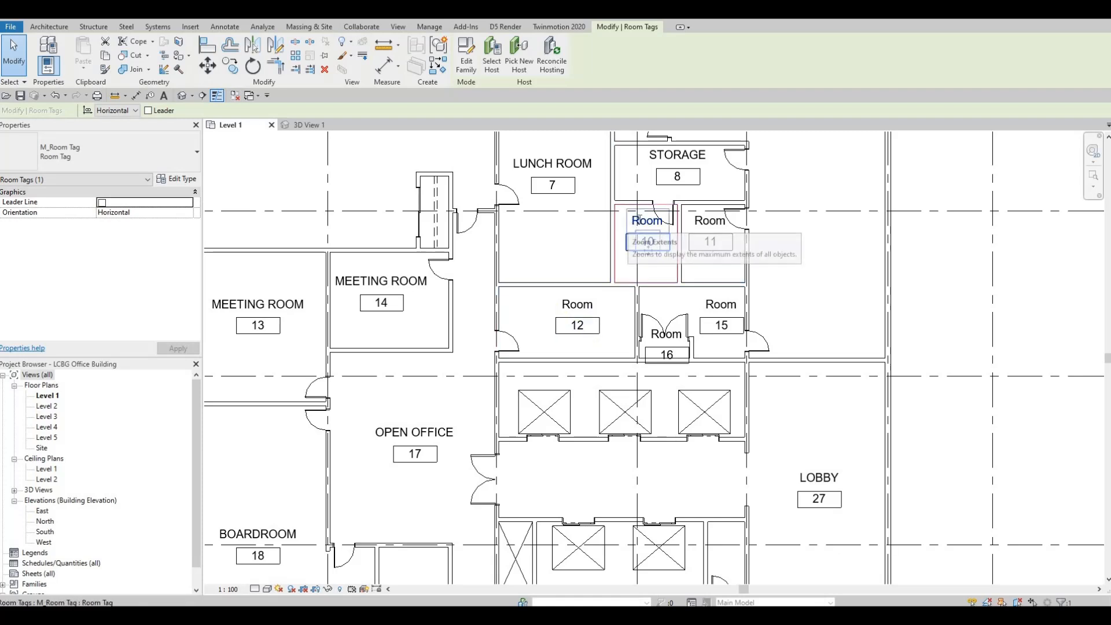
click(634, 221)
text(IT)
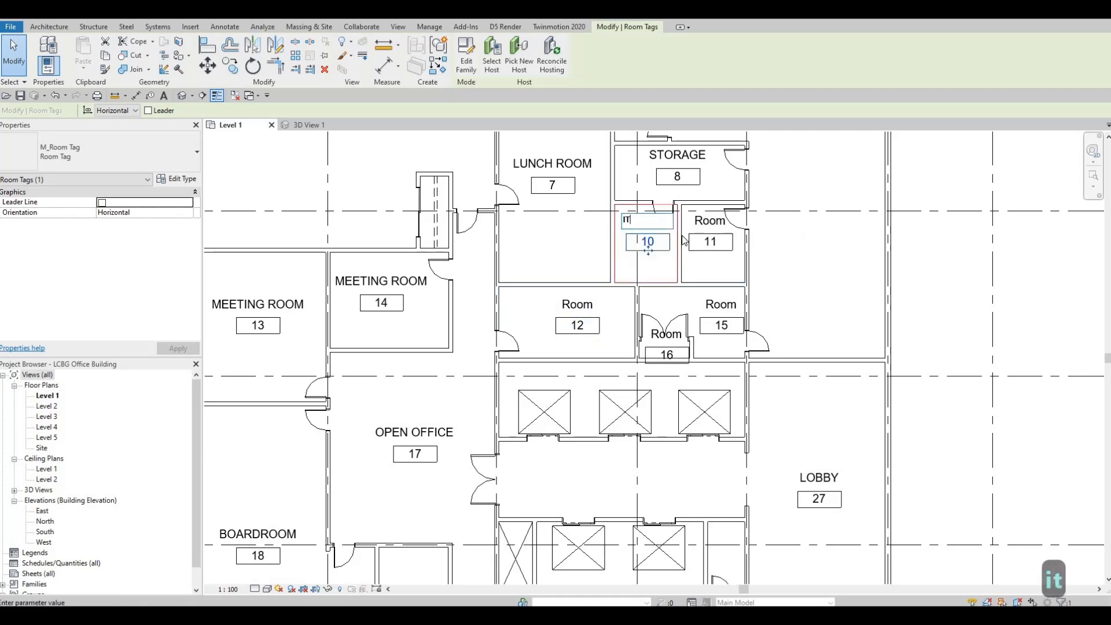
- Rename room 11, the small room beside IT room 10, to PHONE ROOM
click(709, 224)
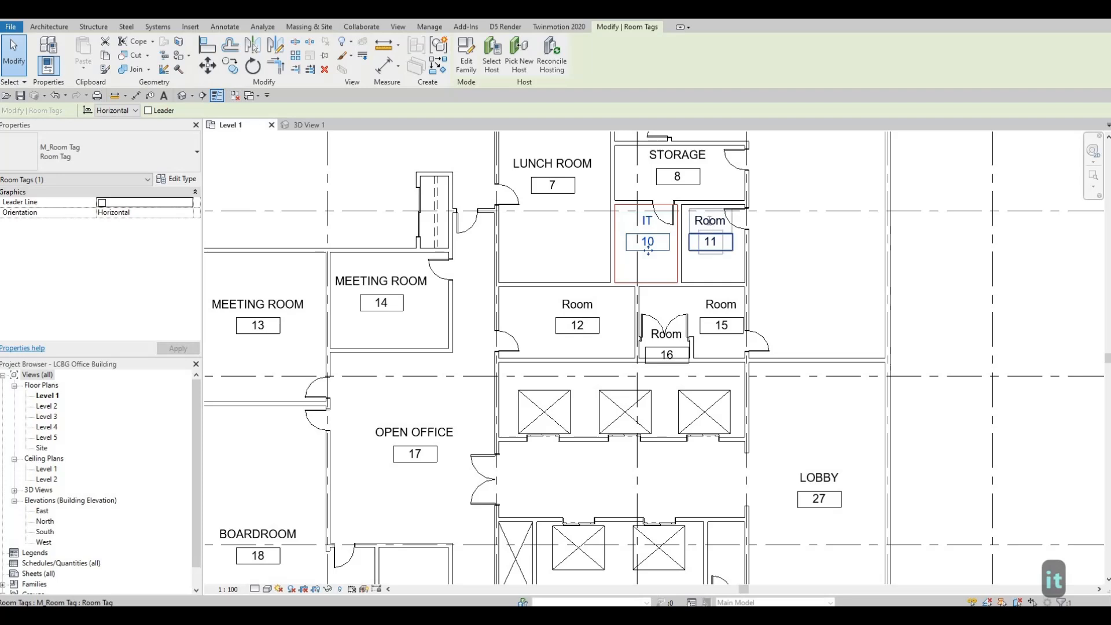
click(709, 221)
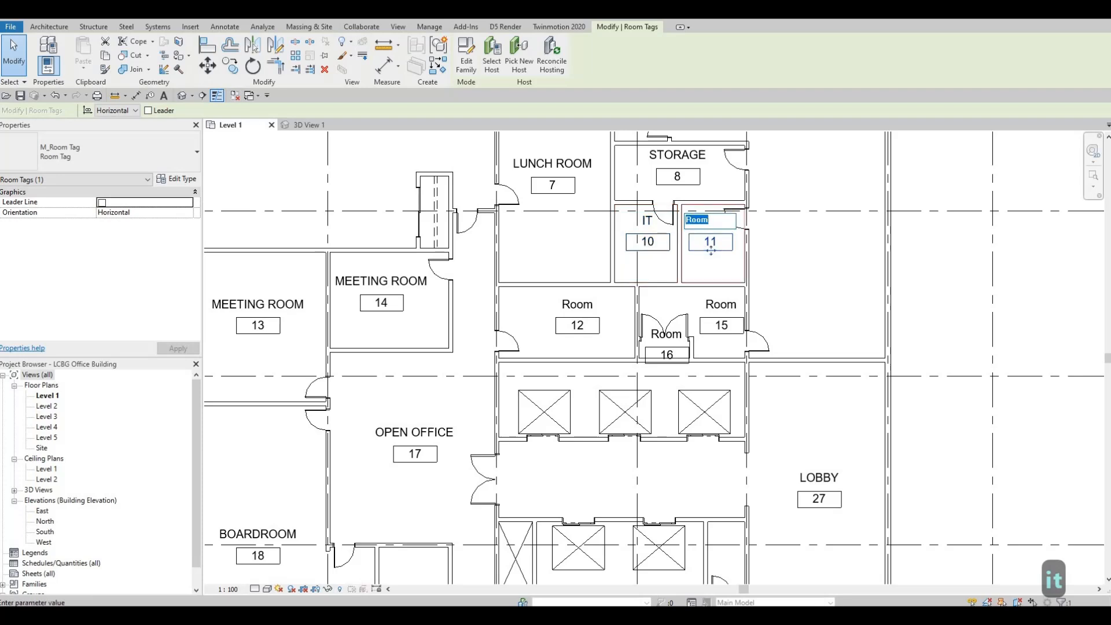
text(PHONE ROOM)
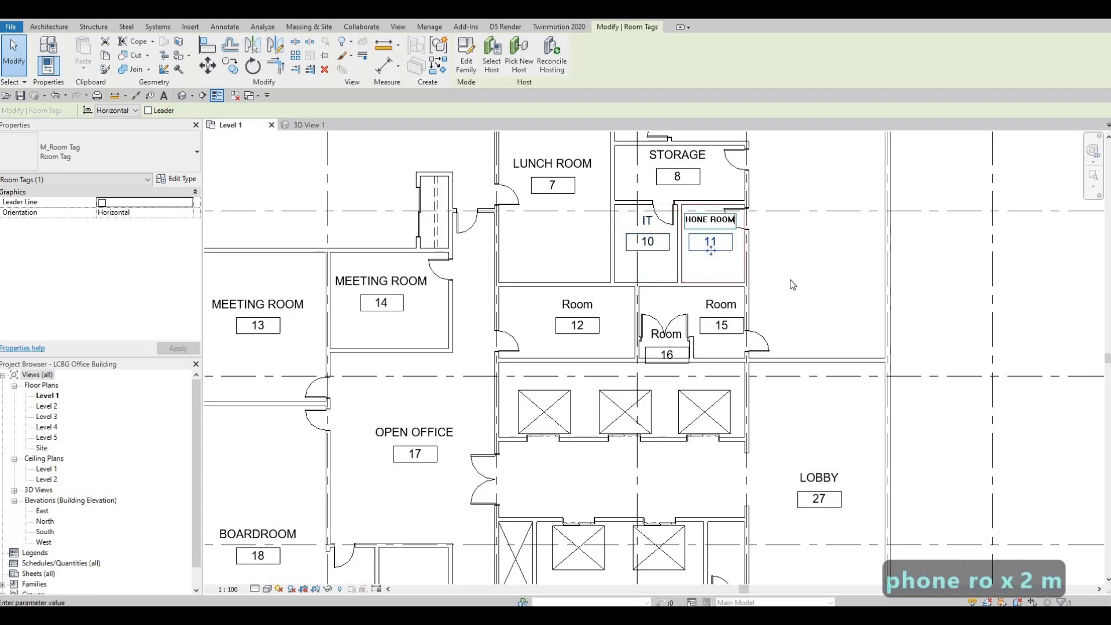
key(Return)
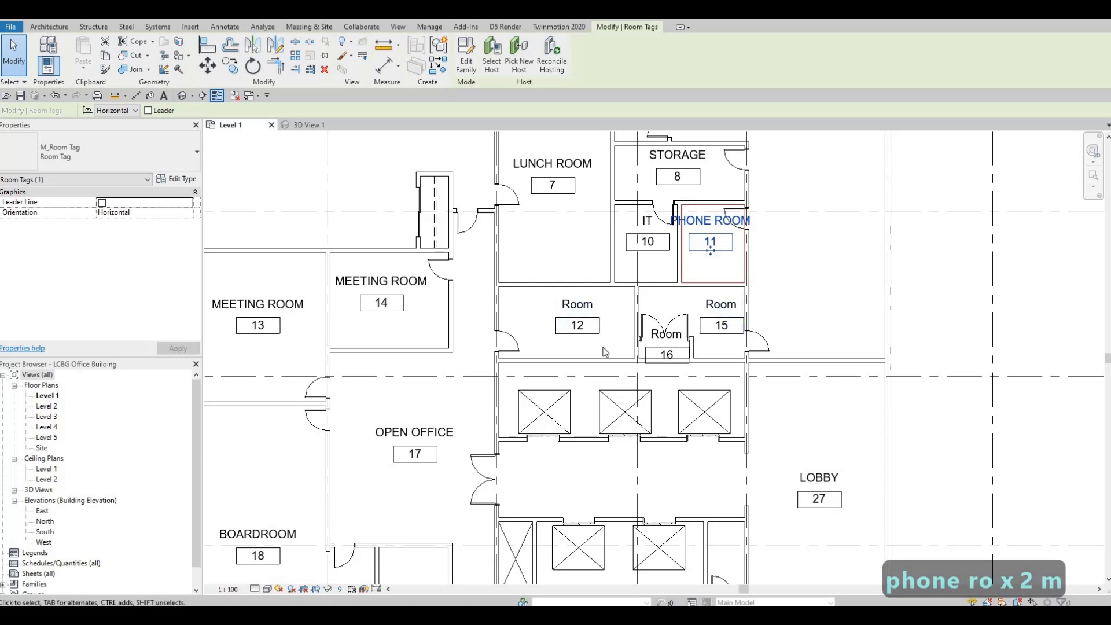
- Rename room 12, the wide room directly below the lunch room, to STAIRS
click(572, 304)
click(572, 304)
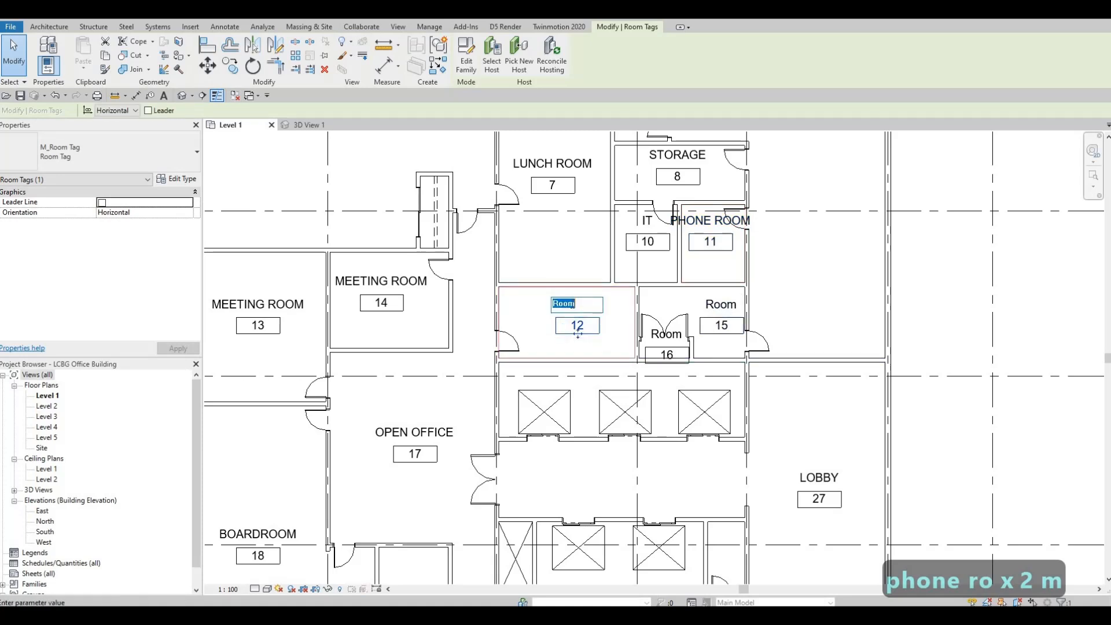
text(ST)
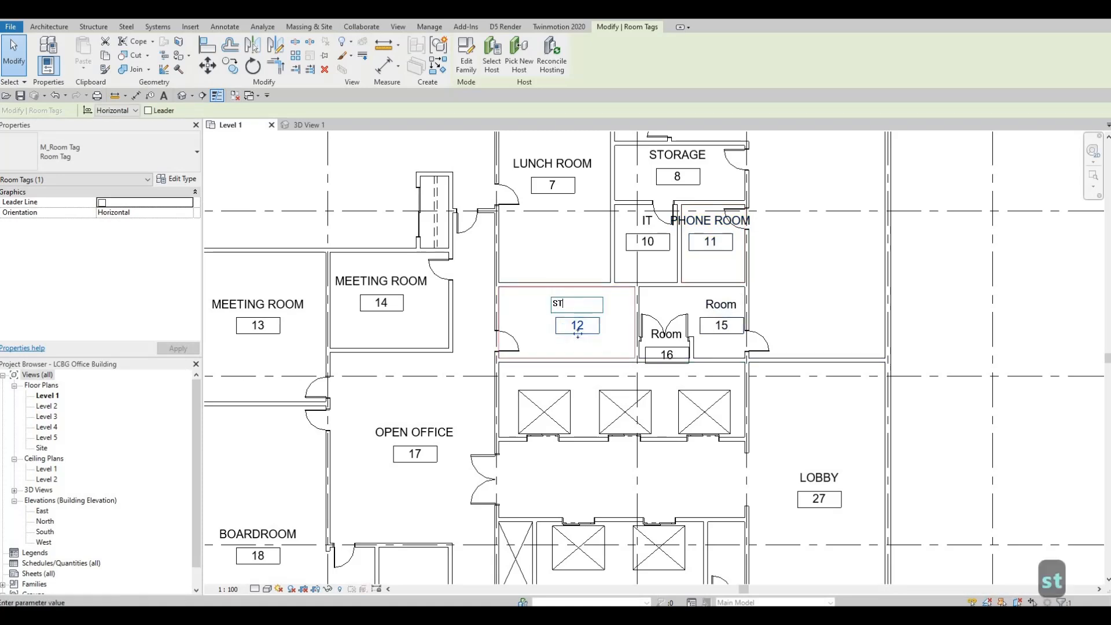
text(AIRS)
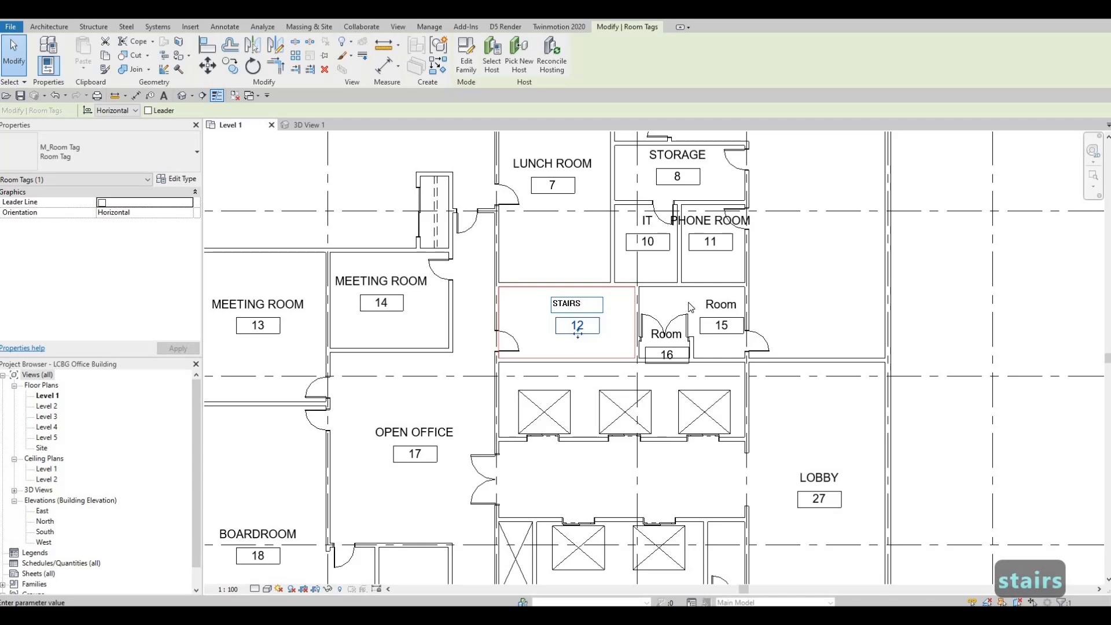
- Rename room 16, the shallow closet behind the double door, to TEL
click(667, 331)
click(662, 333)
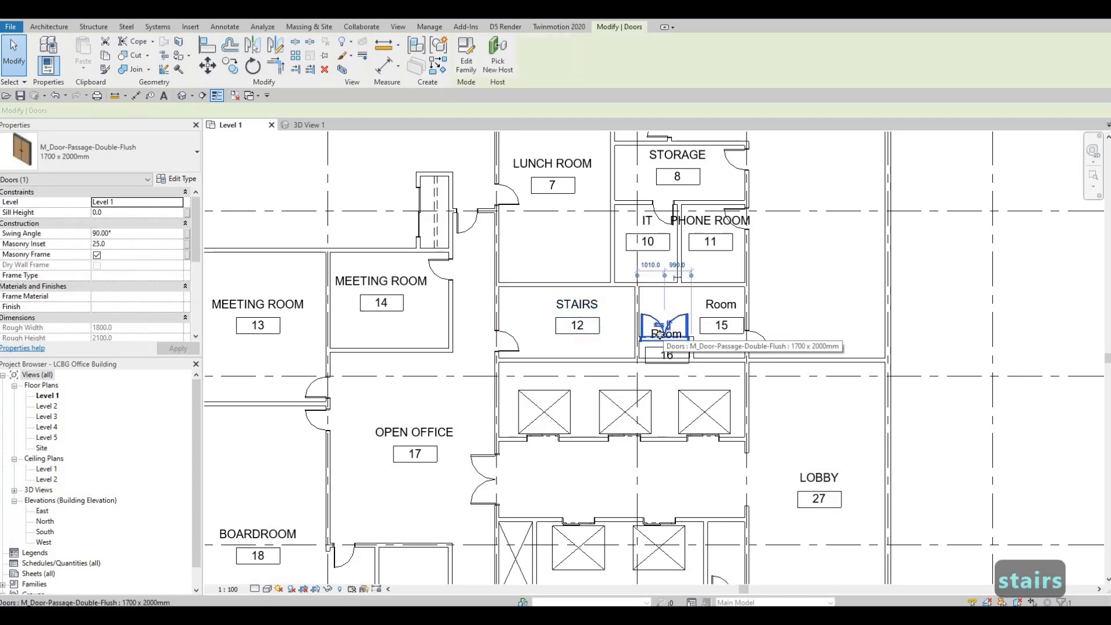
scroll(661, 344, up, 2)
key(Escape)
click(656, 336)
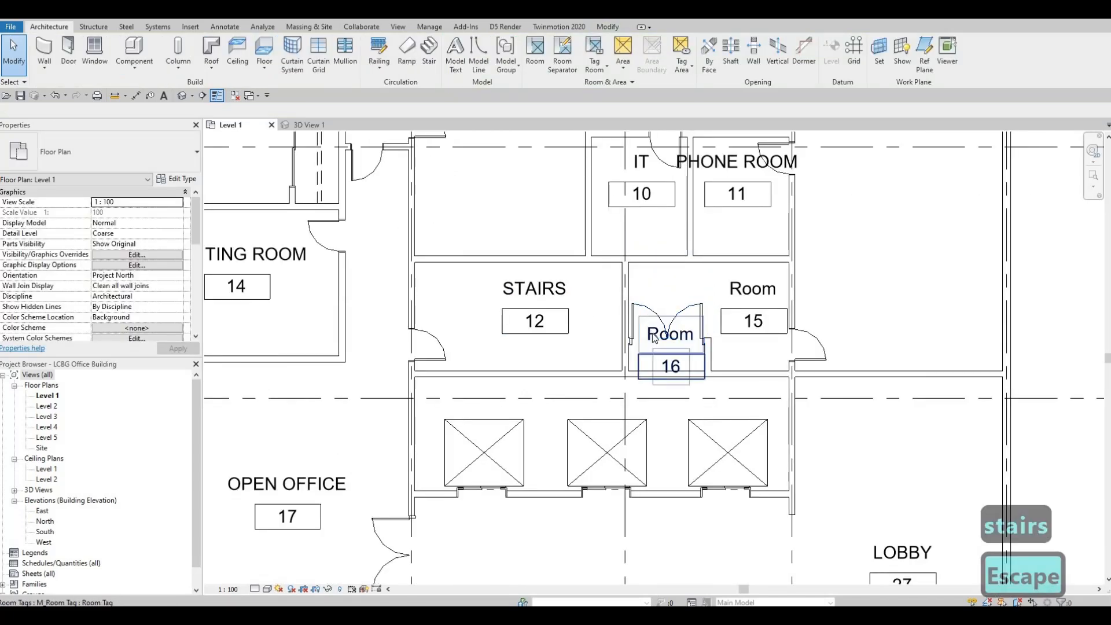
click(657, 335)
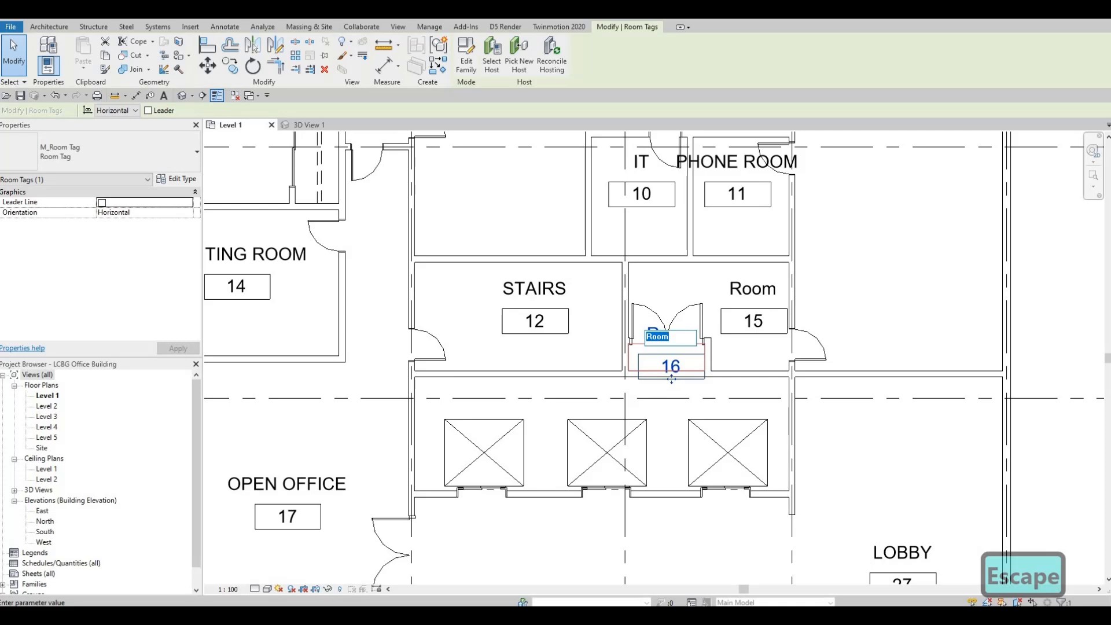
text(TEL)
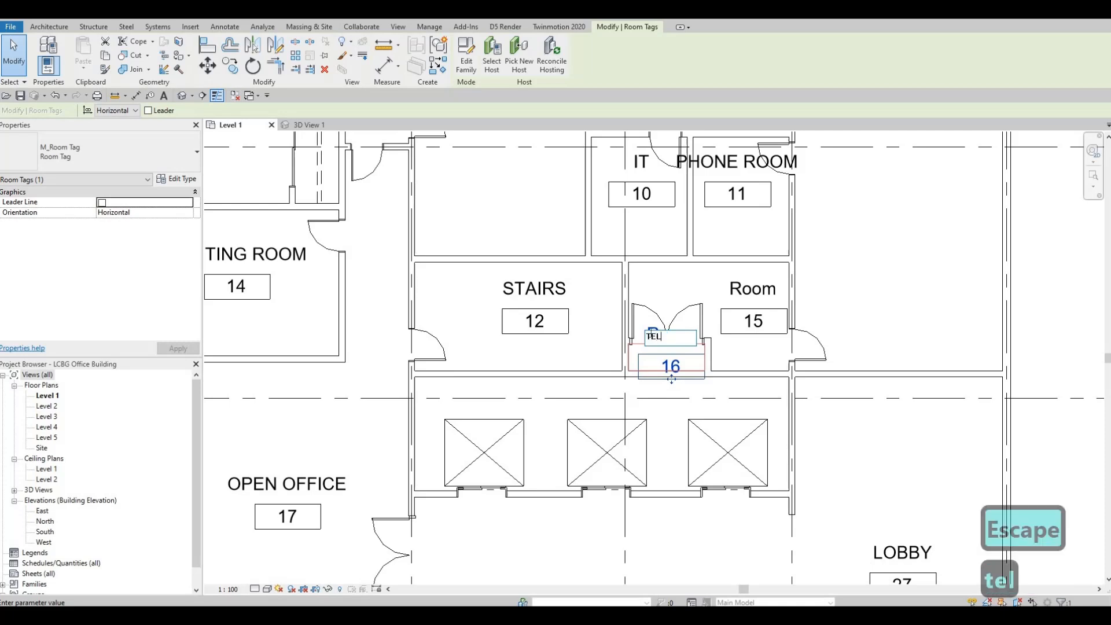
- Rename room 15, the room surrounding the TEL closet, to ELEC
click(752, 293)
click(748, 292)
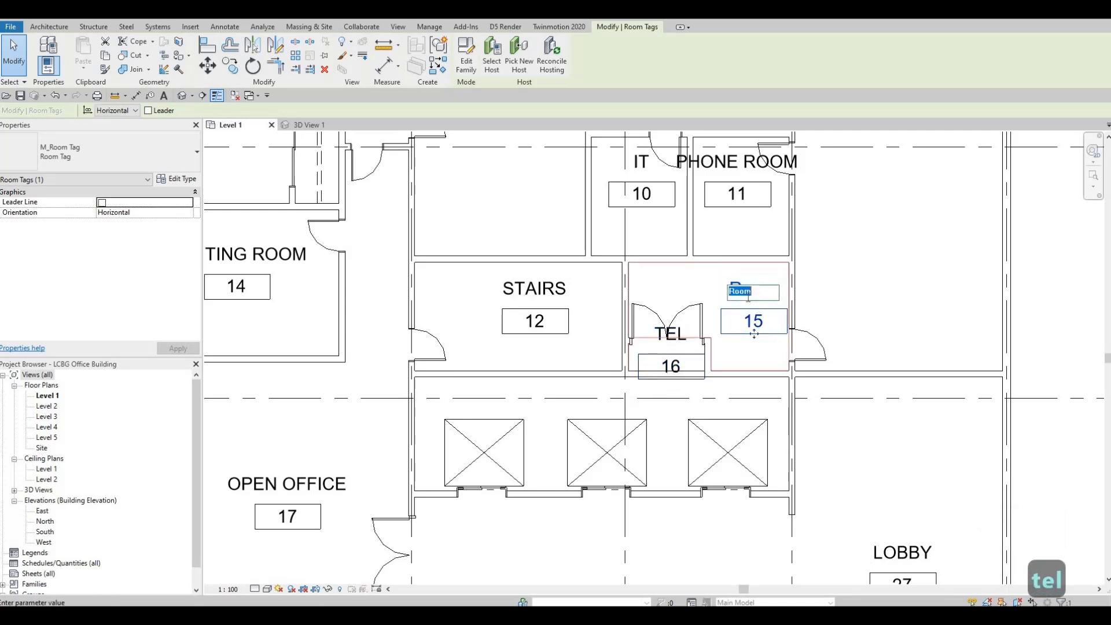
text(ELEC)
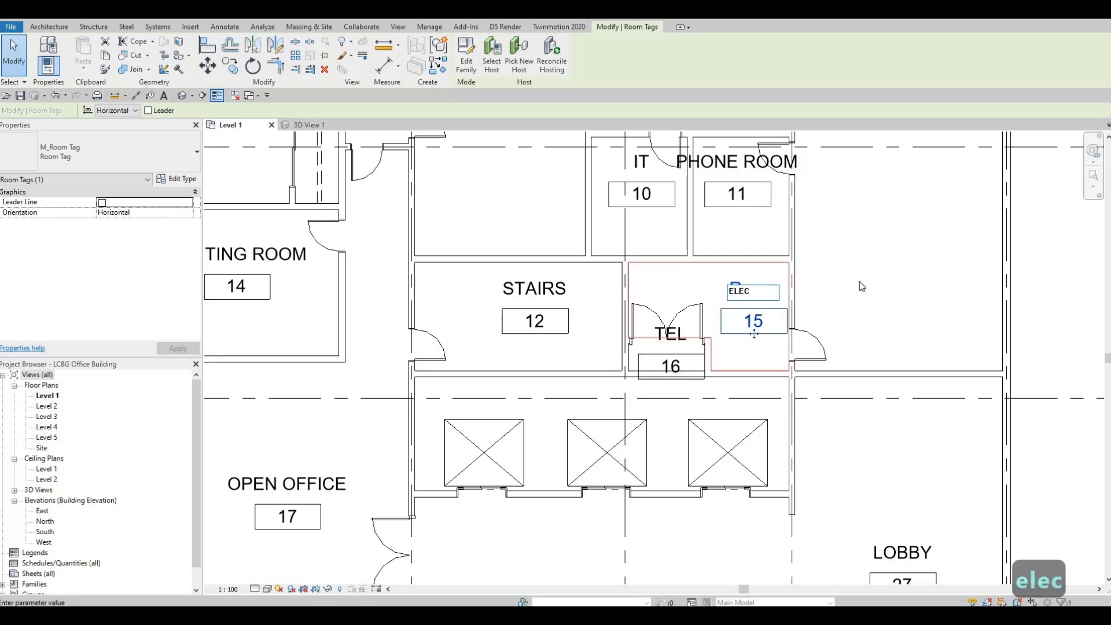
click(841, 311)
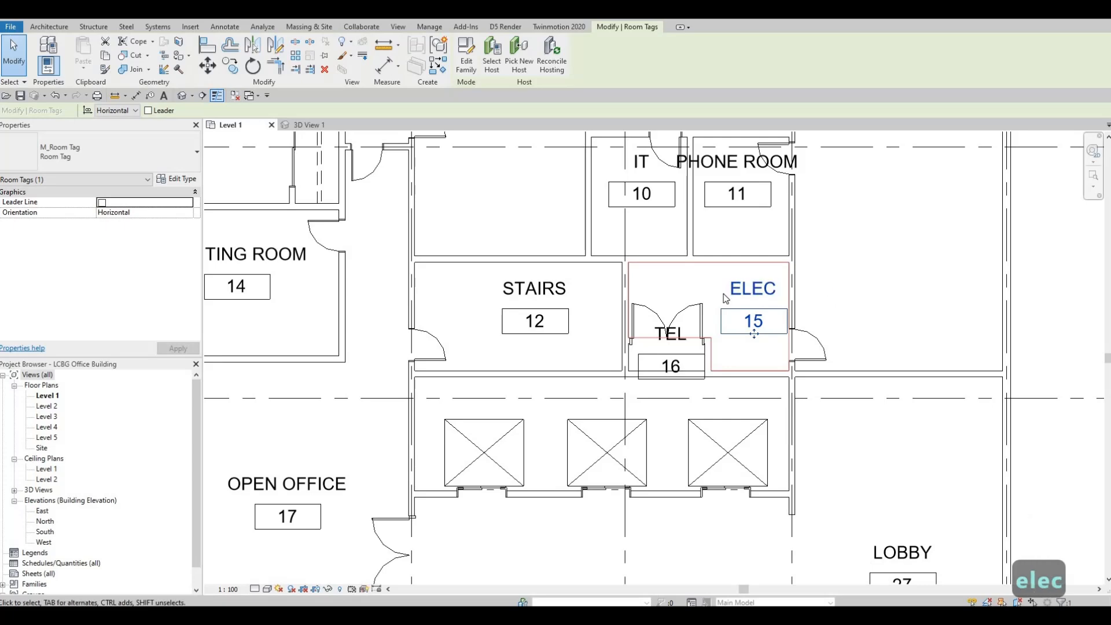
- Look over the whole Level 1 floor plan to check that every room tag carries a function name
middle_drag(769, 362, 737, 357)
scroll(723, 327, down, 1)
scroll(724, 321, down, 1)
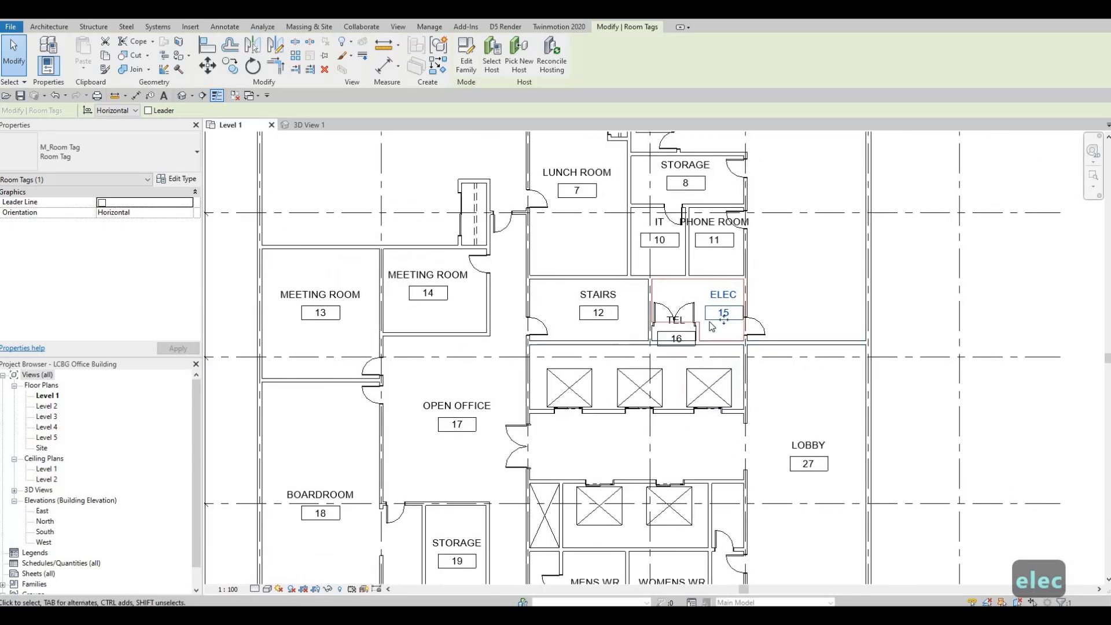
middle_drag(653, 319, 680, 428)
scroll(680, 428, down, 1)
middle_drag(700, 349, 713, 423)
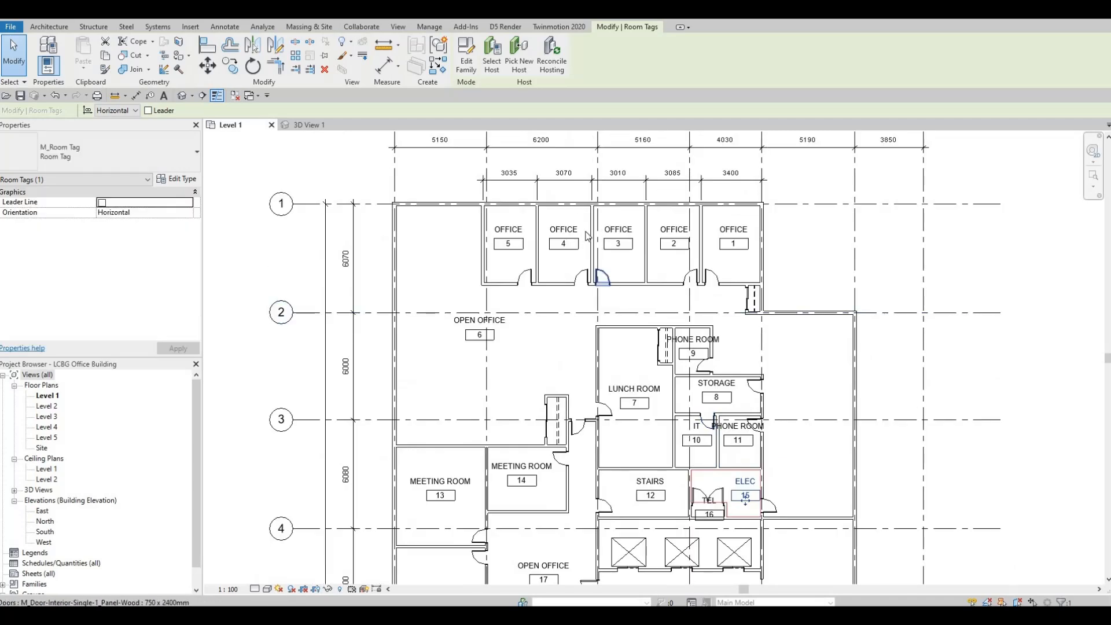
mouse_move(665, 349)
middle_down()
mouse_move(696, 214)
mouse_move(655, 357)
middle_up()
middle_drag(560, 401, 545, 216)
middle_drag(482, 331, 476, 299)
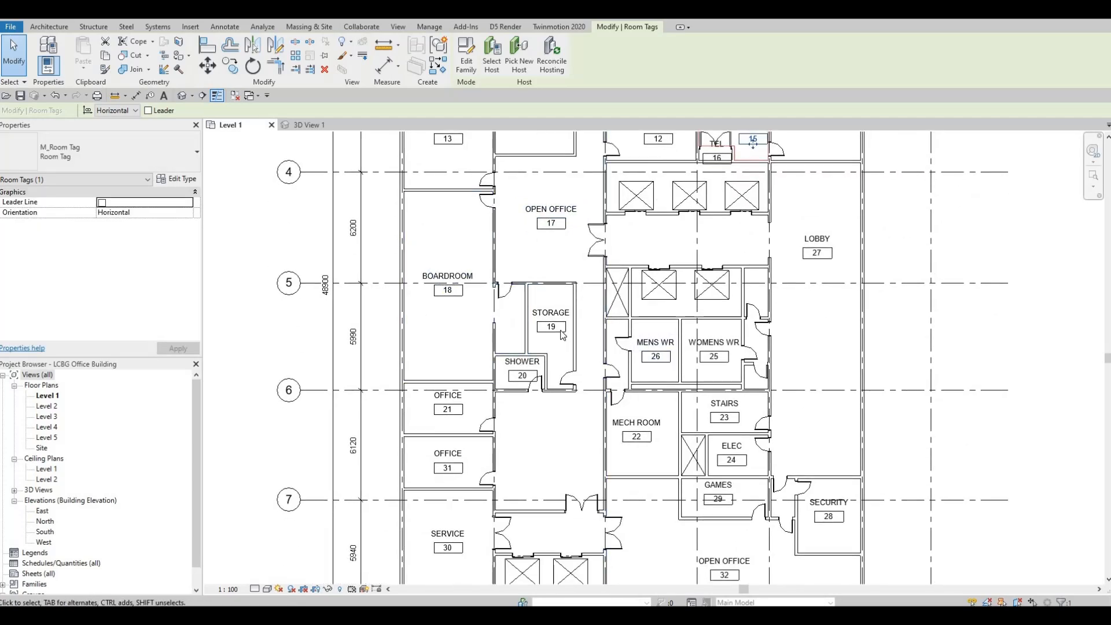
middle_drag(562, 334, 458, 266)
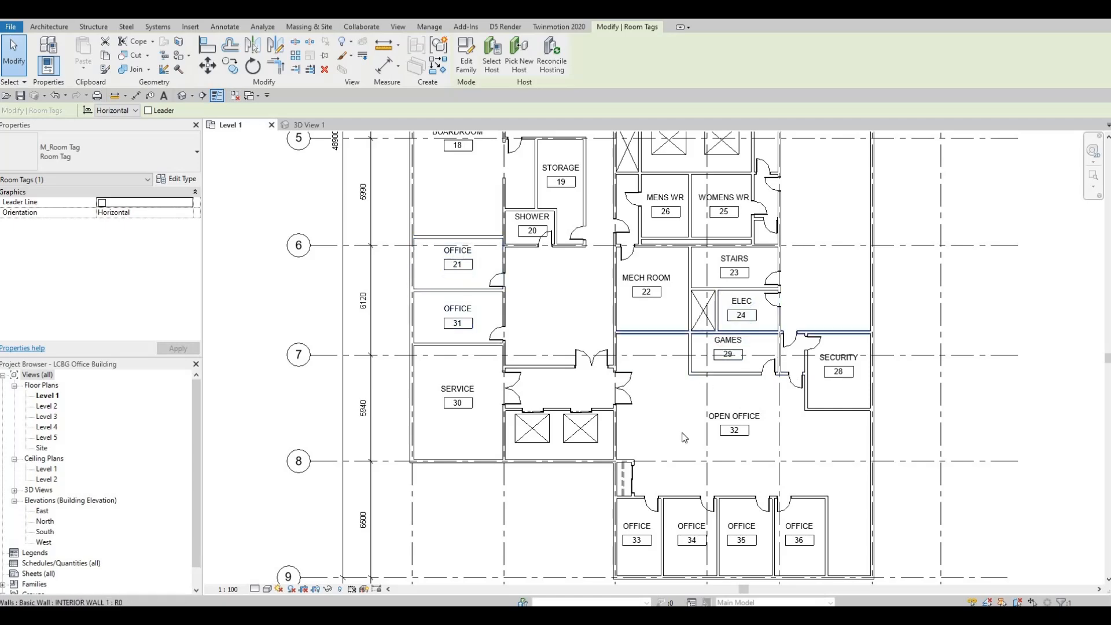
- Examine the tags of offices 33 to 36 at the south end of the plan and clear the tag selection
middle_drag(684, 438, 659, 380)
scroll(669, 488, up, 5)
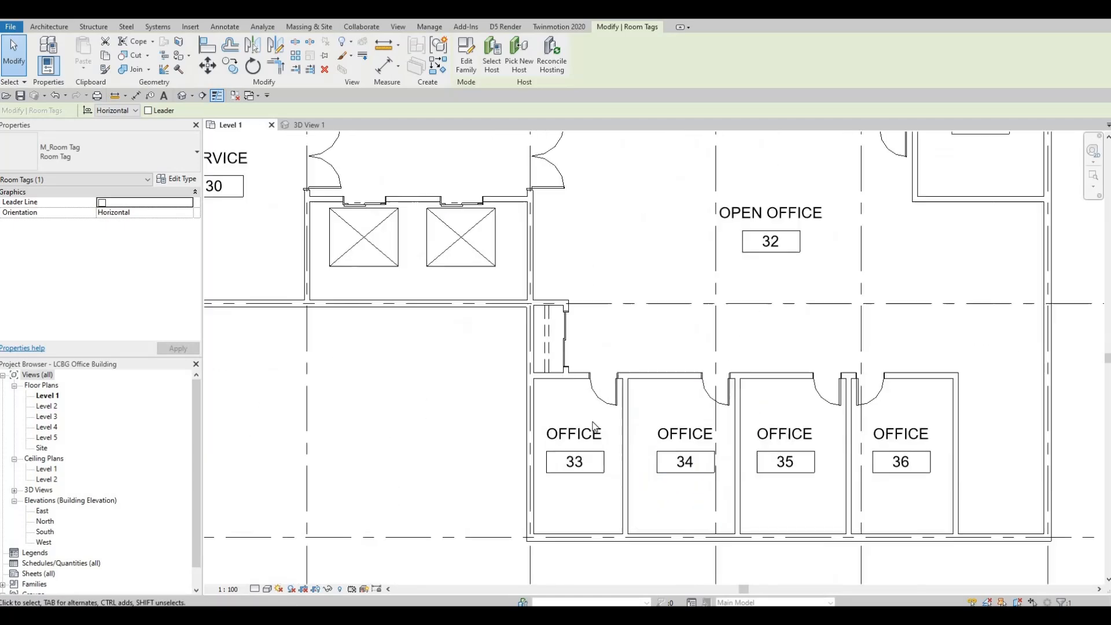
click(532, 456)
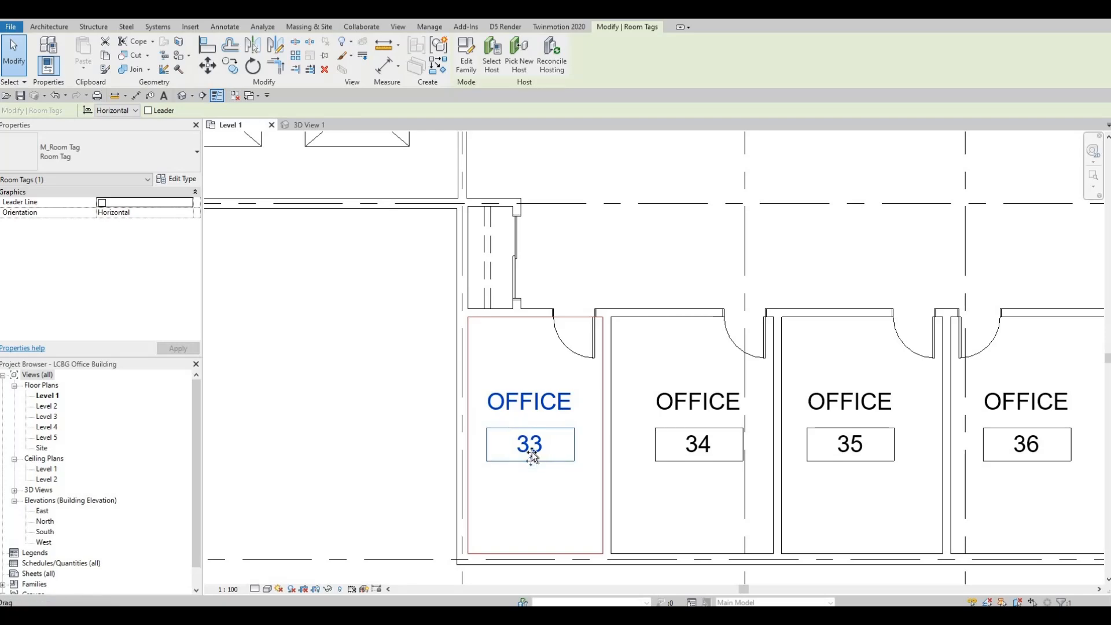
middle_drag(658, 471, 634, 460)
scroll(634, 460, down, 5)
key(Escape)
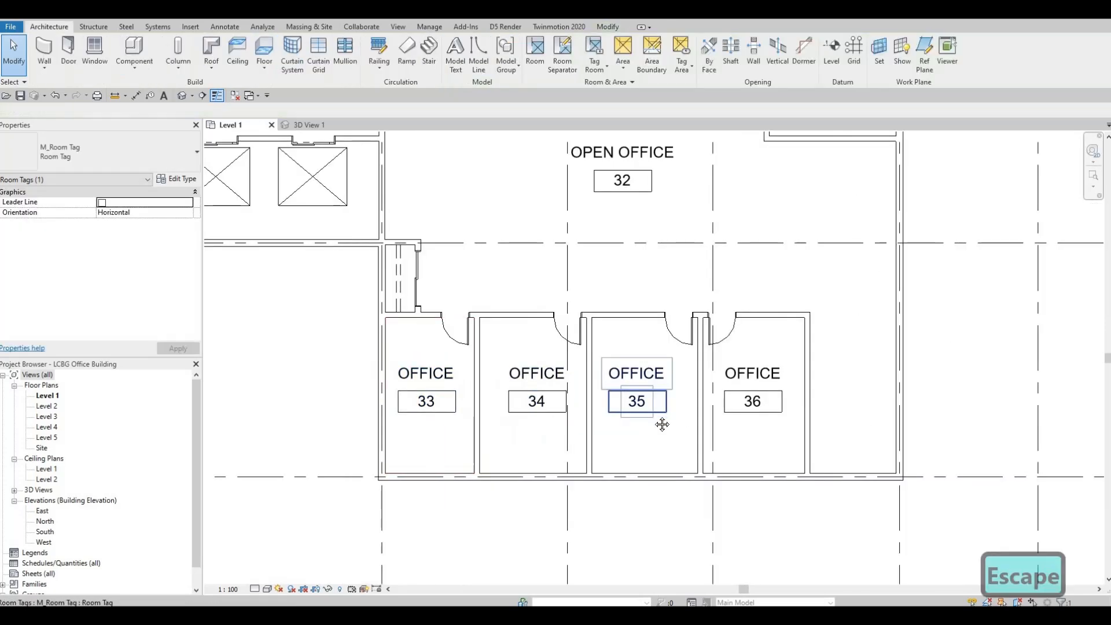
- Review the room names from the lobby and elevator core up to the row of offices between grids 1 and 2
middle_drag(751, 325, 753, 403)
middle_drag(752, 281, 753, 369)
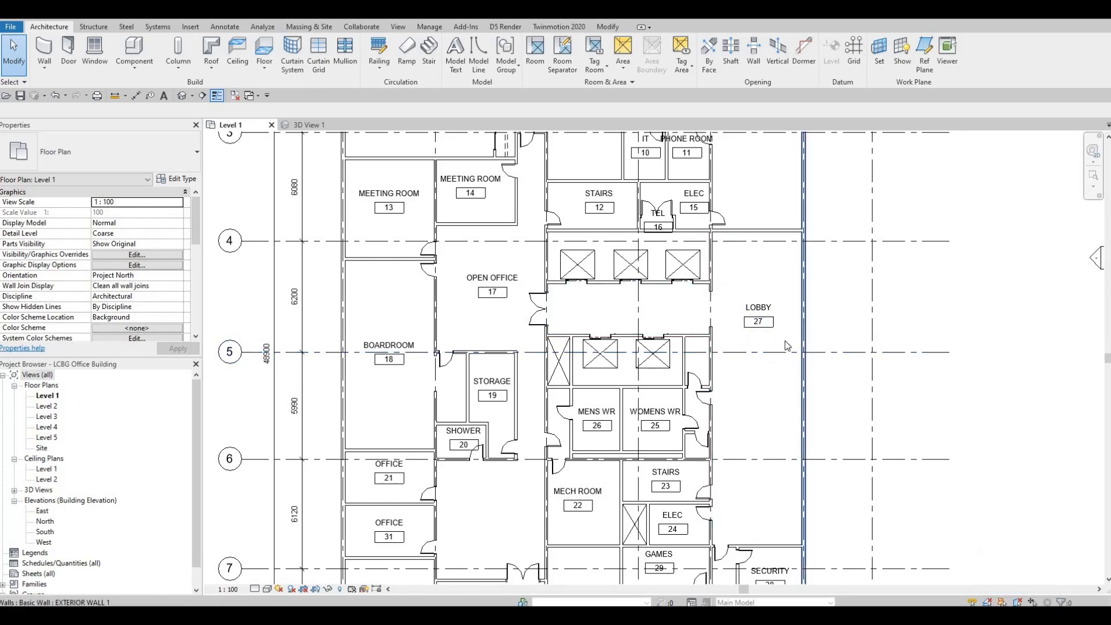
scroll(748, 300, down, 2)
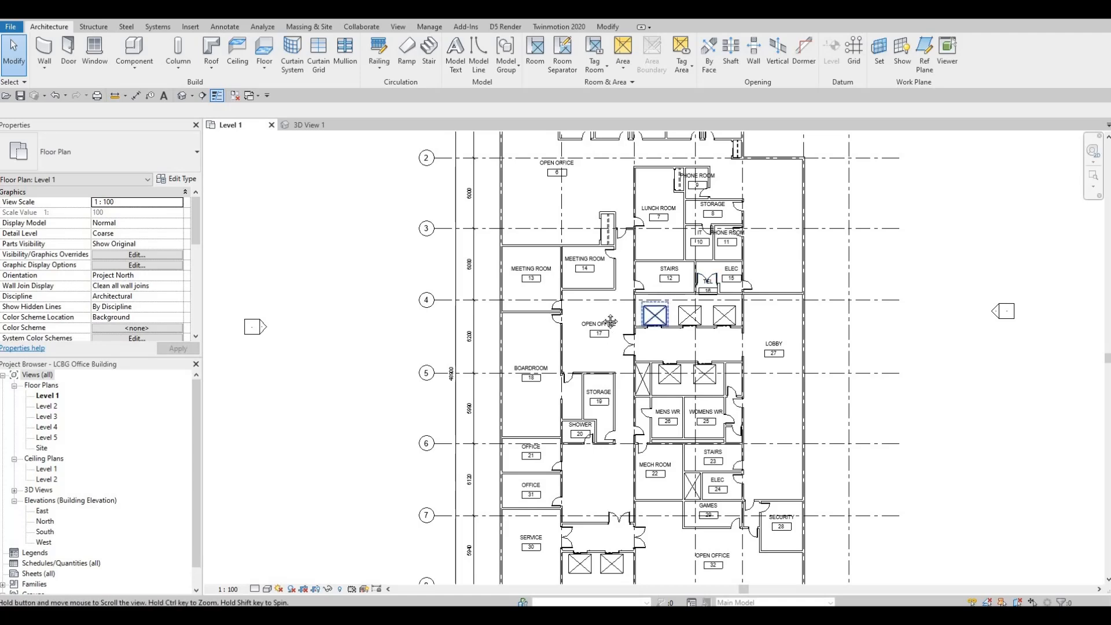
scroll(657, 292, down, 1)
middle_drag(597, 385, 602, 359)
middle_drag(585, 282, 577, 351)
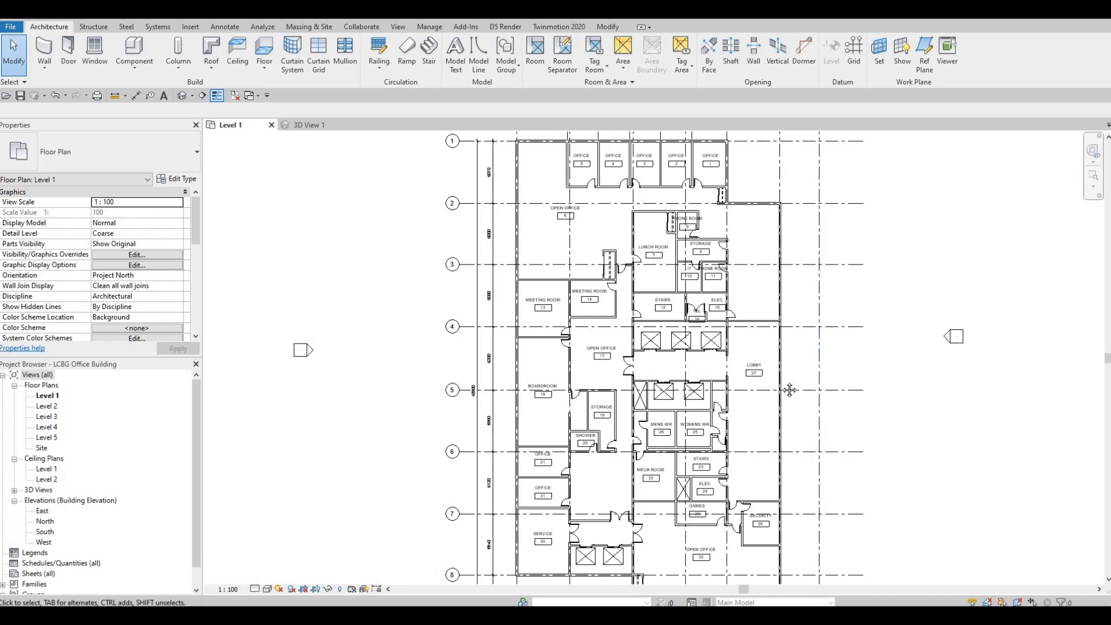
scroll(752, 278, down, 2)
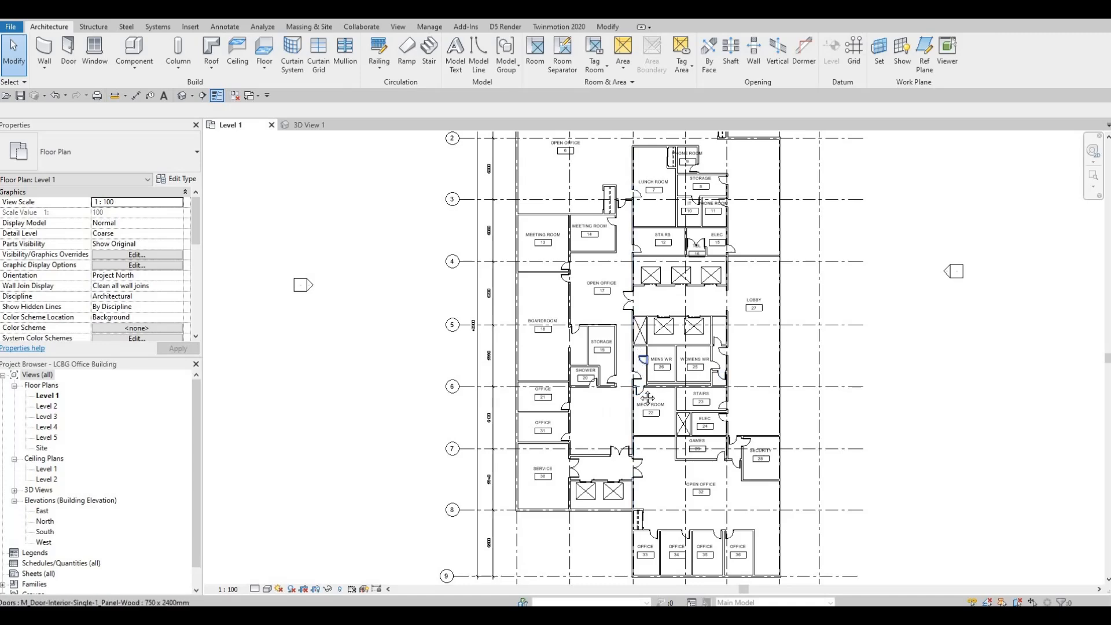
middle_drag(636, 391, 638, 425)
scroll(637, 425, down, 2)
scroll(610, 304, up, 1)
middle_drag(609, 304, 612, 350)
scroll(674, 289, up, 3)
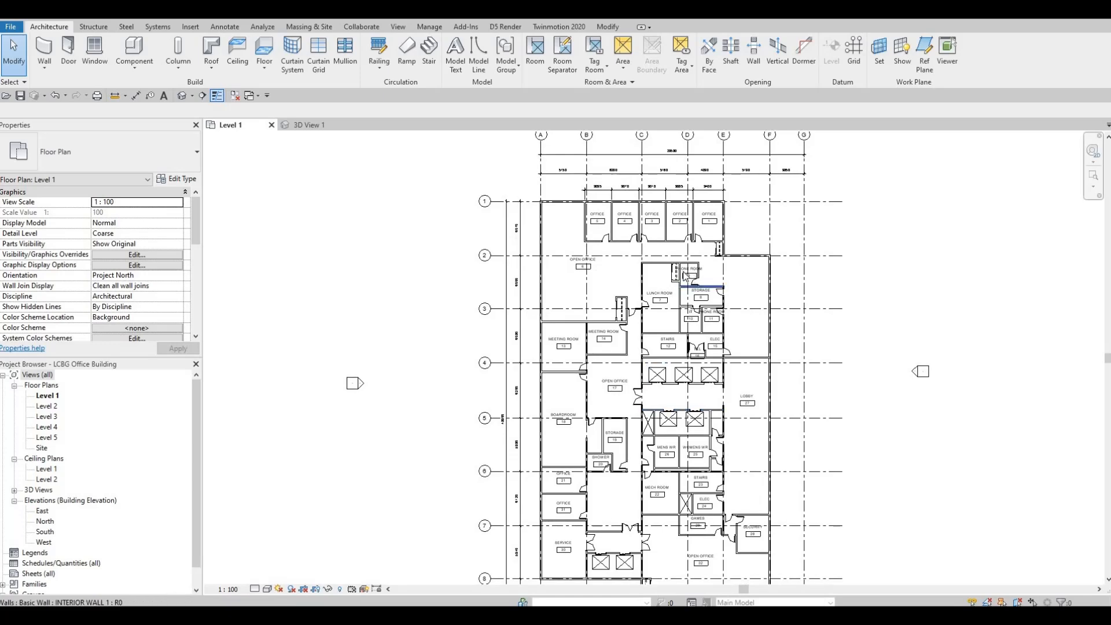
- Try the view scales 1:200 and 1:25 on the Level 1 plan to compare the room tag sizes
scroll(673, 280, up, 2)
scroll(672, 280, down, 1)
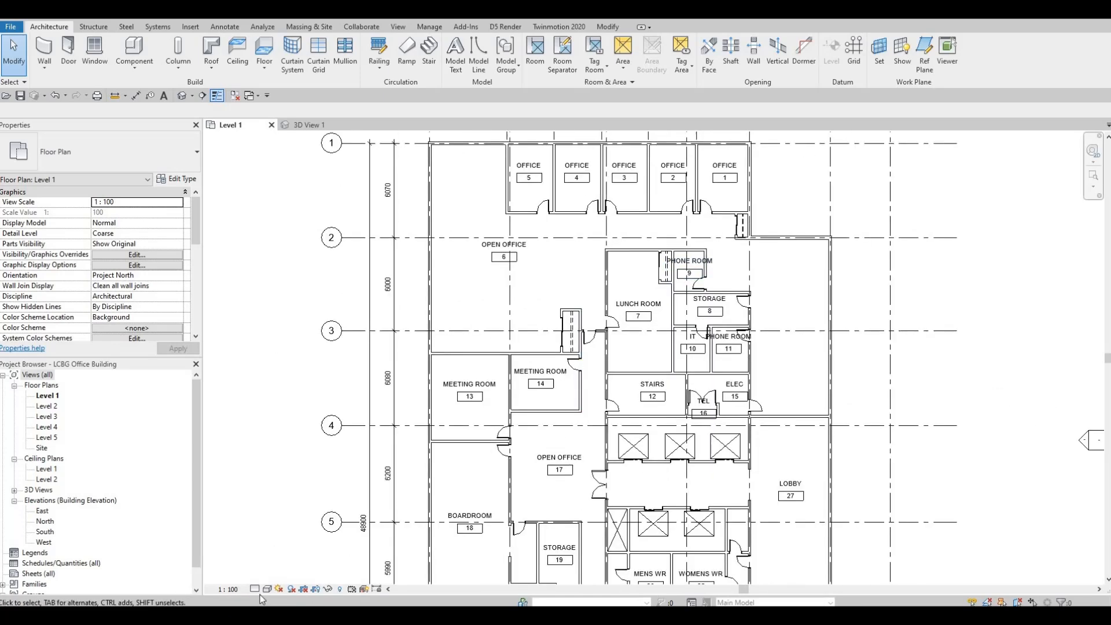
click(230, 589)
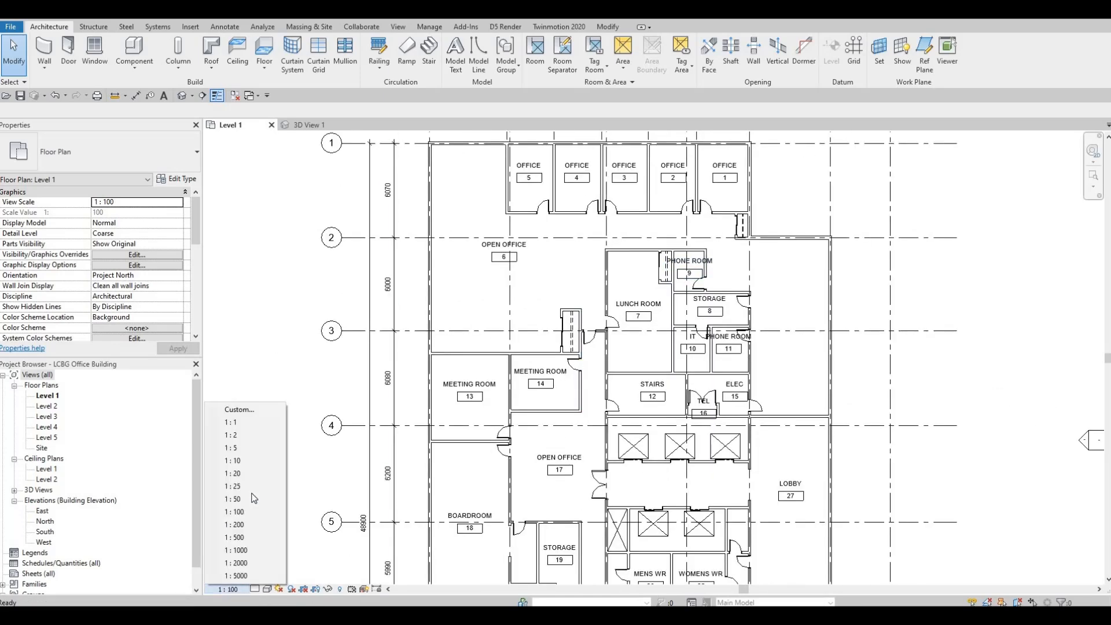
click(244, 524)
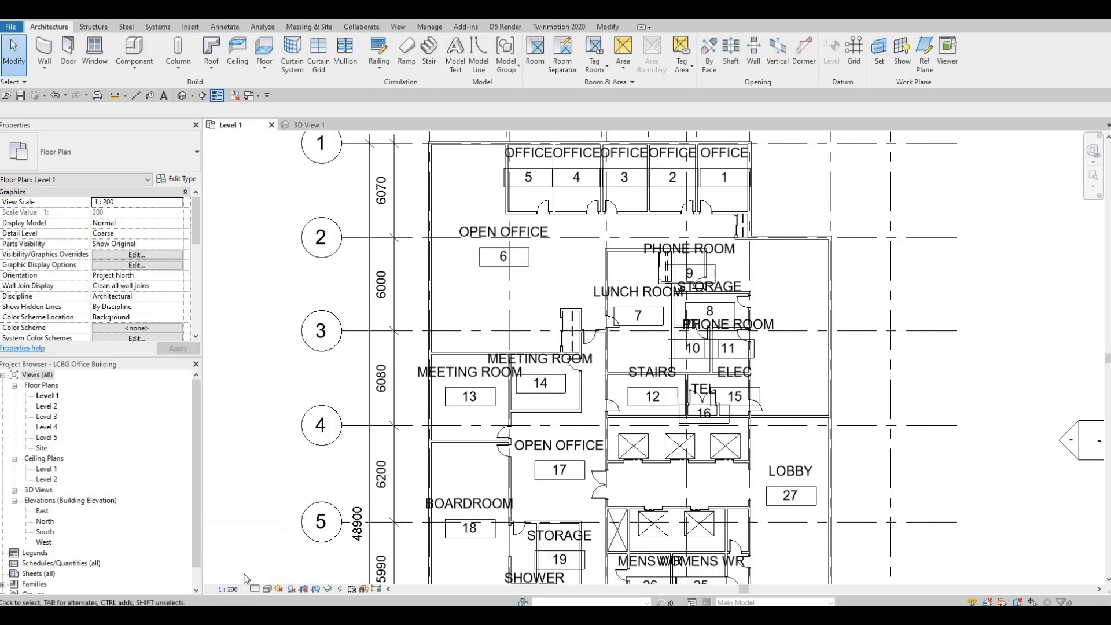
click(228, 589)
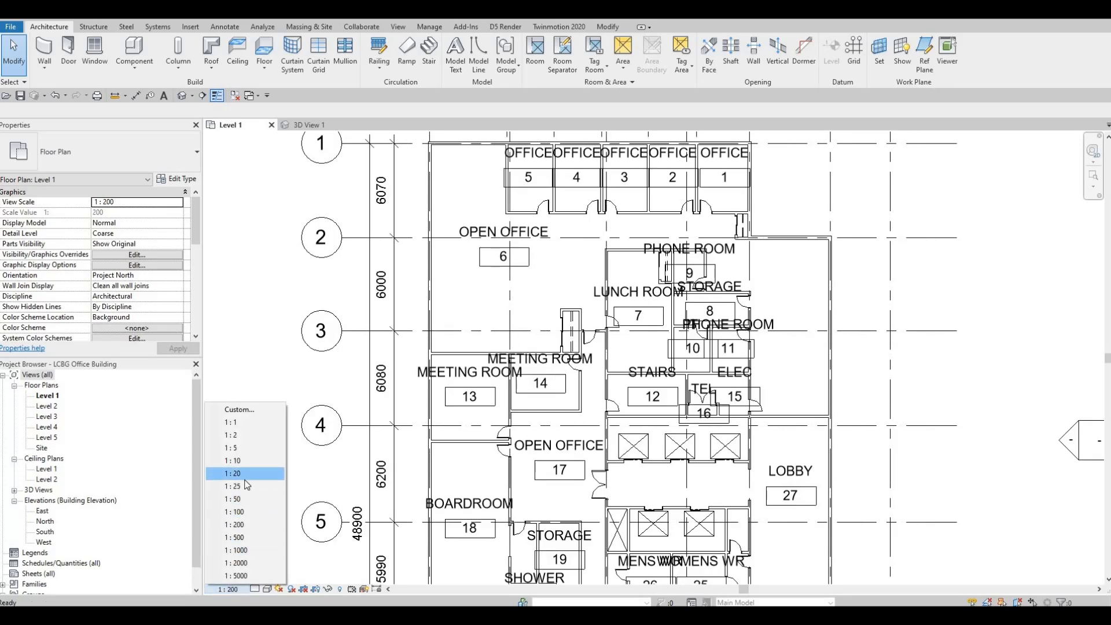
click(243, 486)
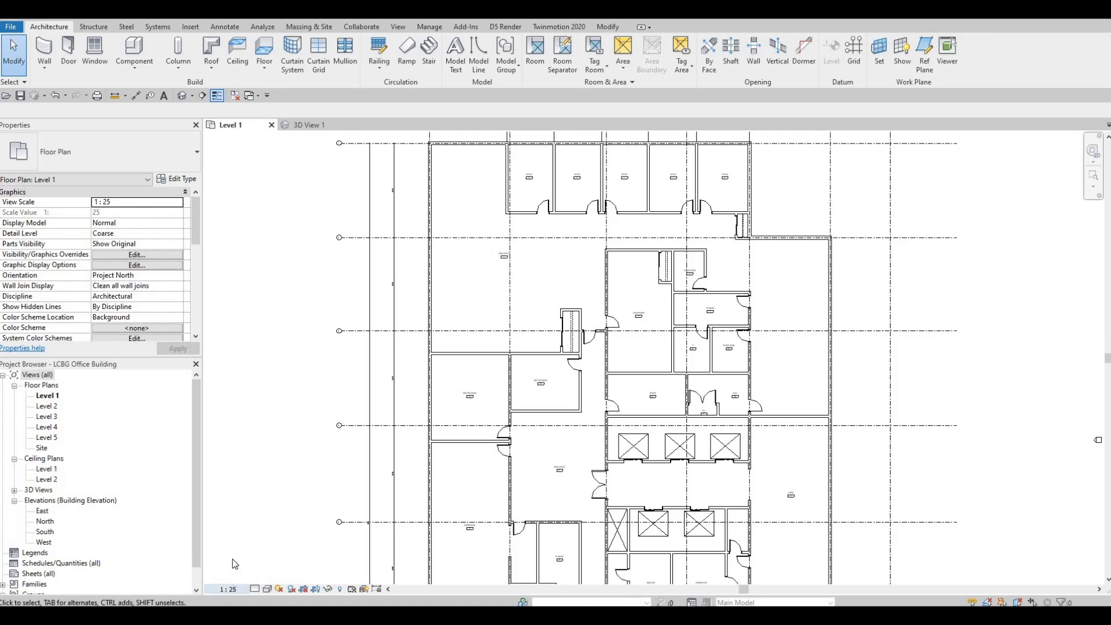
- Set the view scale of the Level 1 floor plan to 1:50
click(228, 590)
click(233, 499)
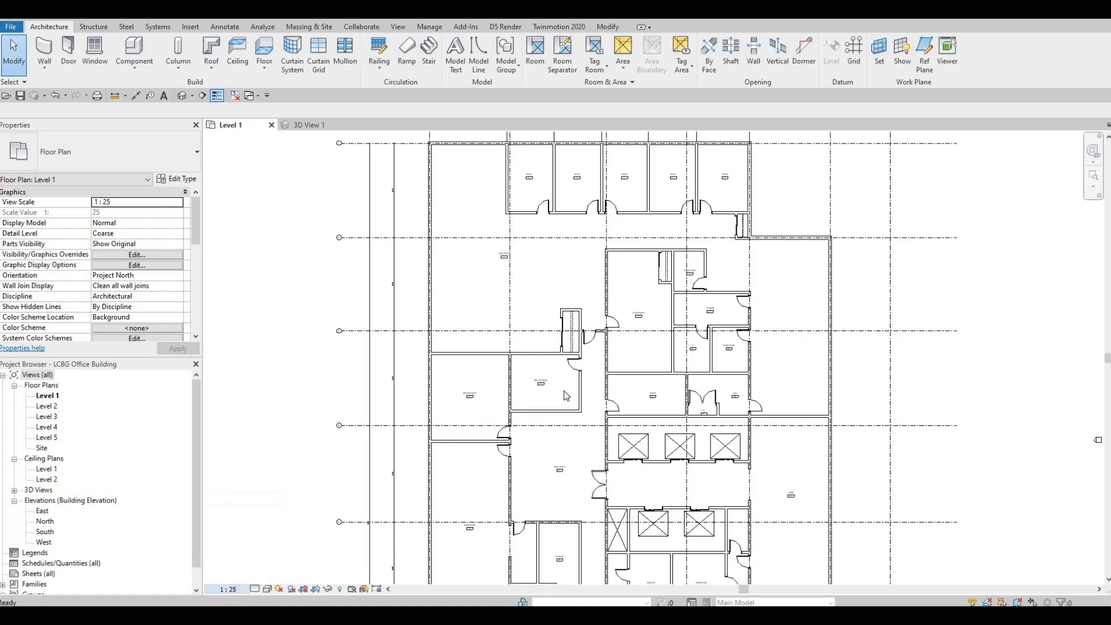
scroll(541, 370, up, 5)
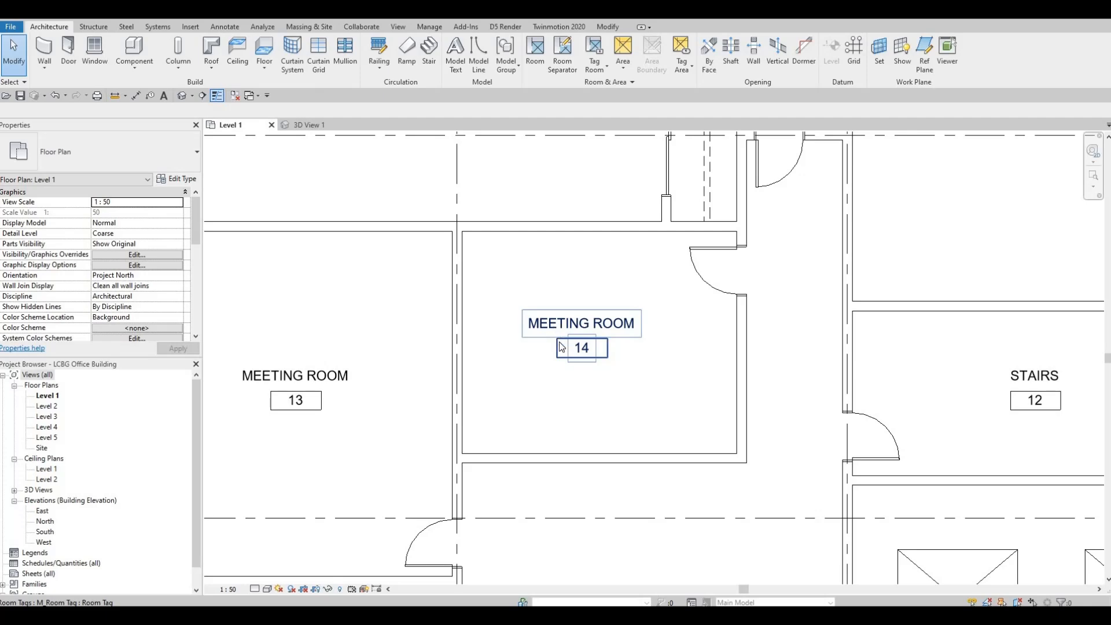
- Examine how the room tags fit inside their rooms at 1:50, from offices 1 to 5 down to offices 33 to 36
scroll(562, 346, down, 6)
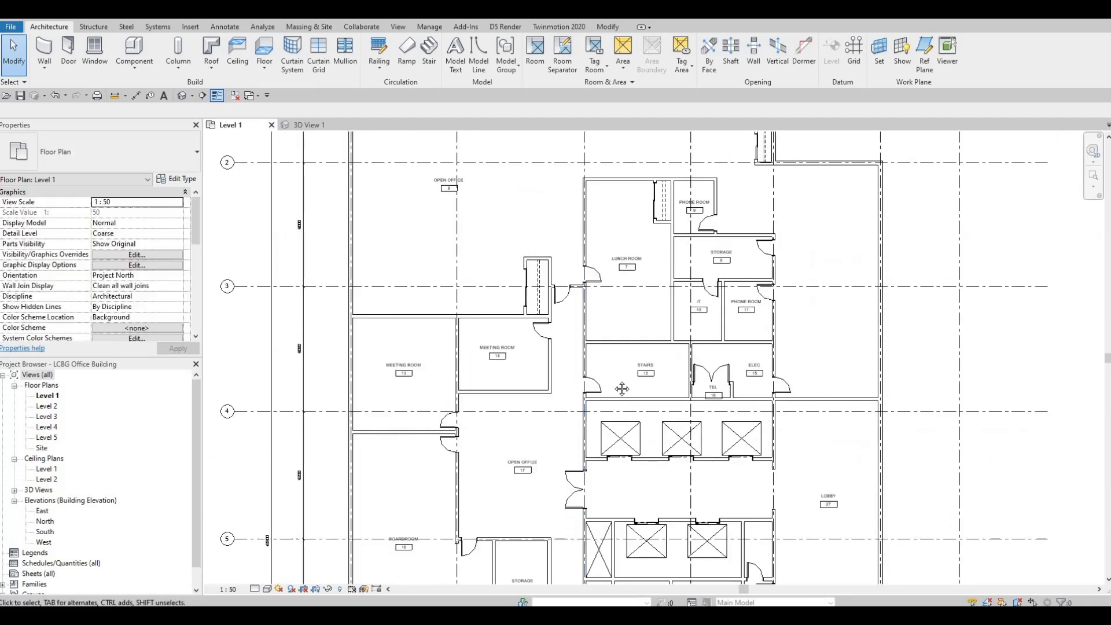
scroll(622, 389, down, 2)
scroll(549, 199, up, 4)
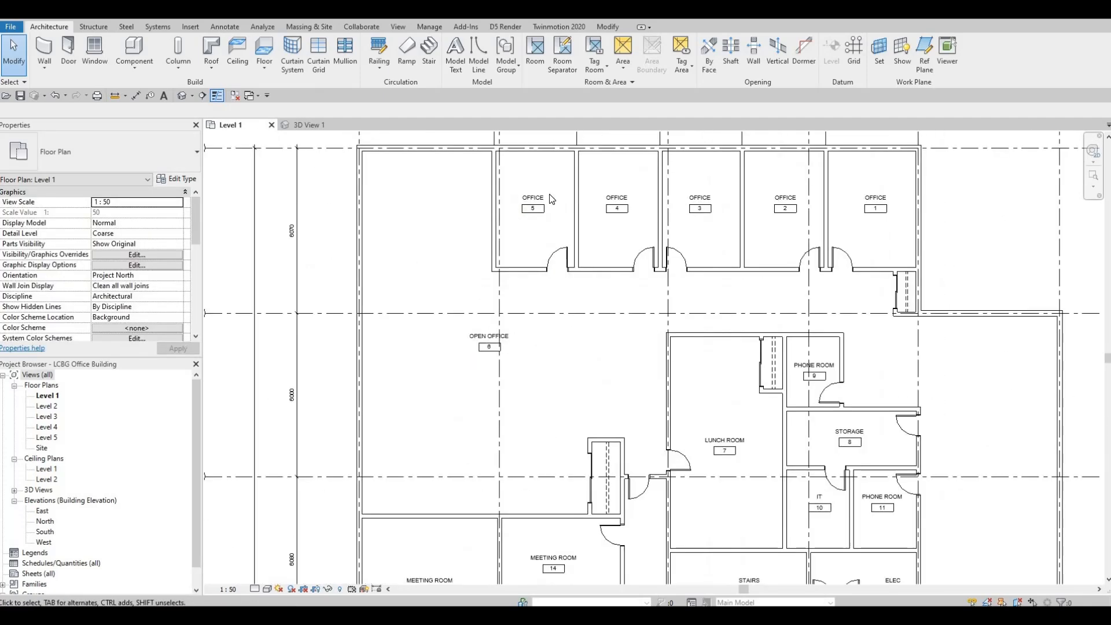
scroll(550, 199, up, 2)
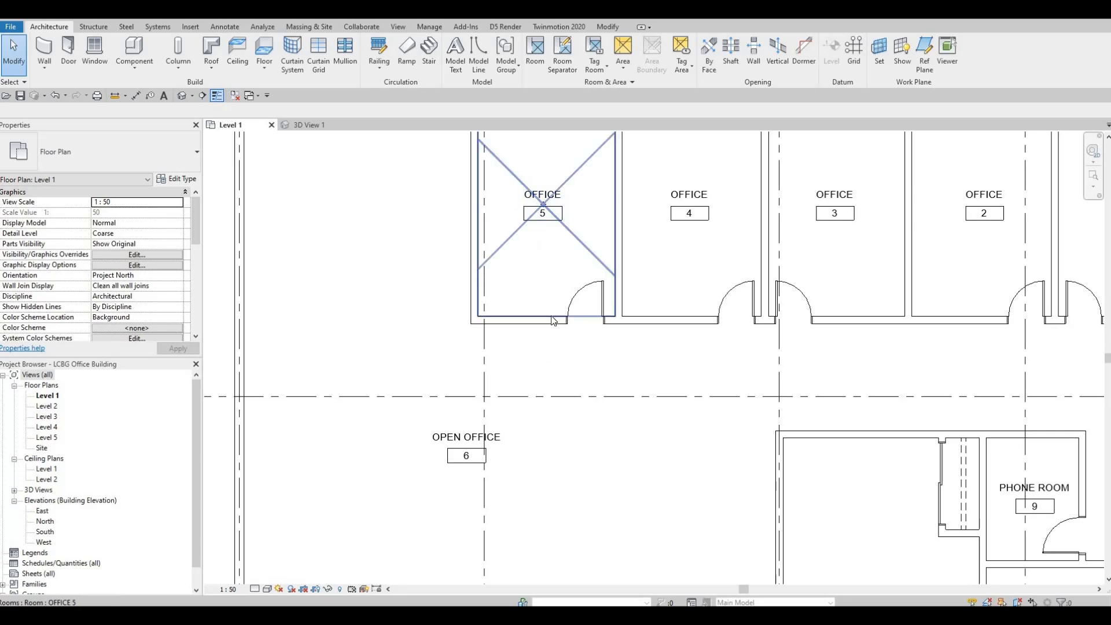
scroll(527, 220, down, 2)
scroll(535, 285, down, 1)
middle_drag(635, 512, 600, 352)
scroll(600, 352, down, 2)
middle_drag(641, 467, 584, 311)
scroll(584, 310, down, 2)
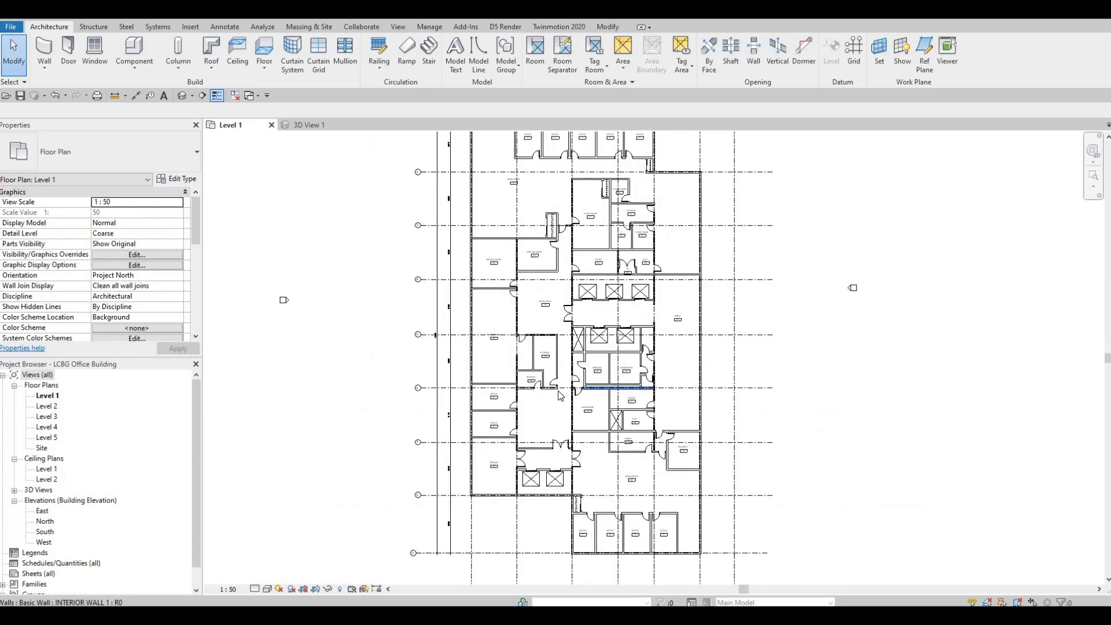
middle_drag(553, 391, 546, 330)
scroll(552, 393, up, 4)
scroll(557, 376, down, 3)
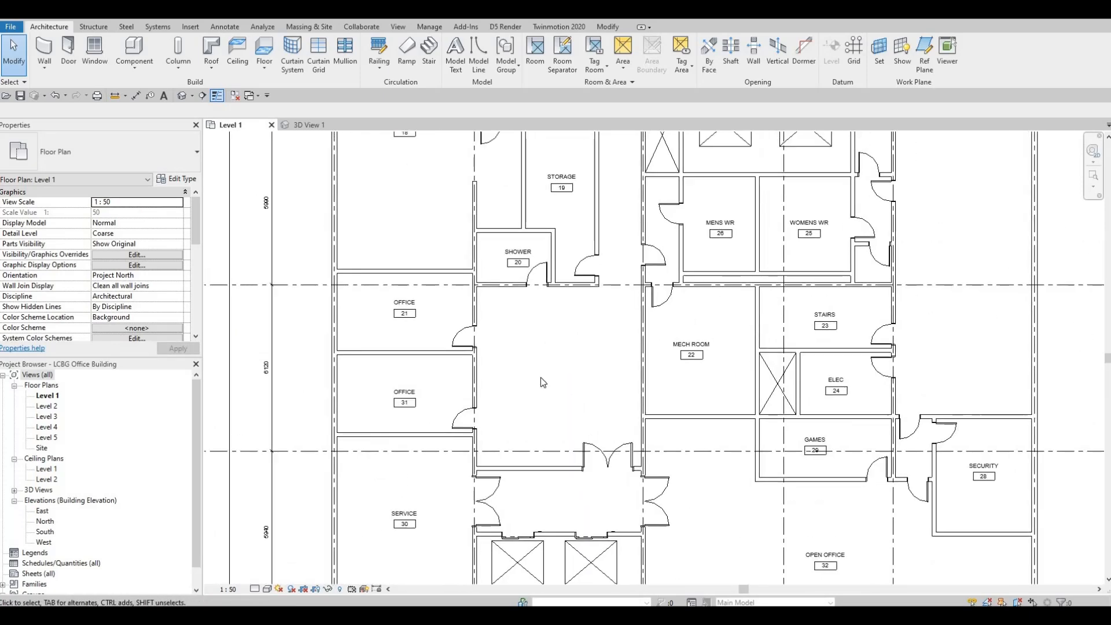
middle_drag(540, 377, 526, 327)
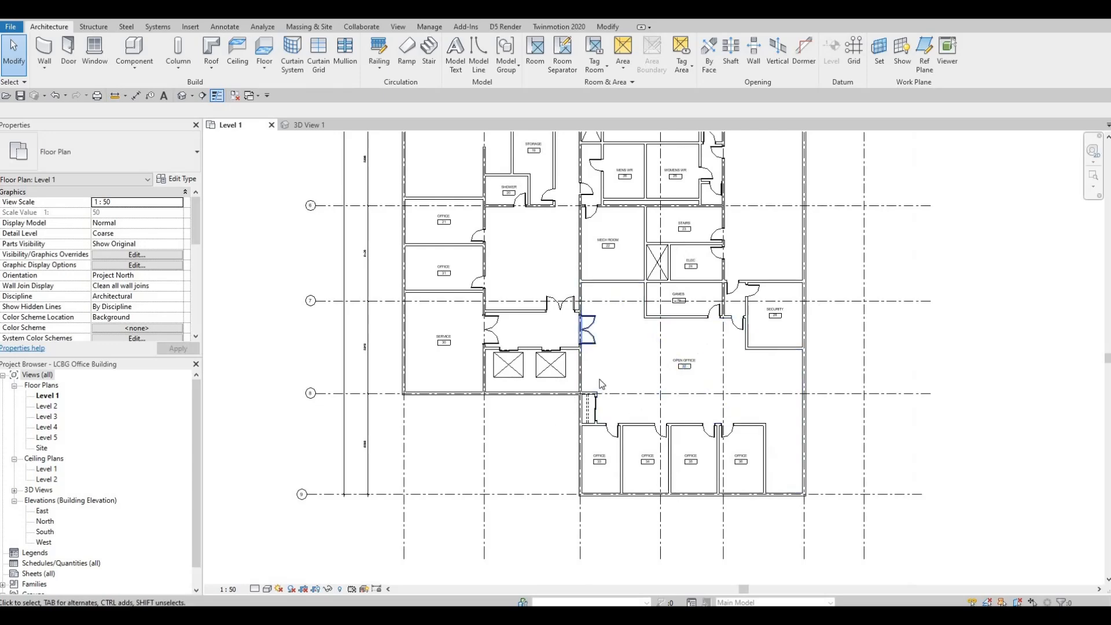
scroll(602, 384, down, 3)
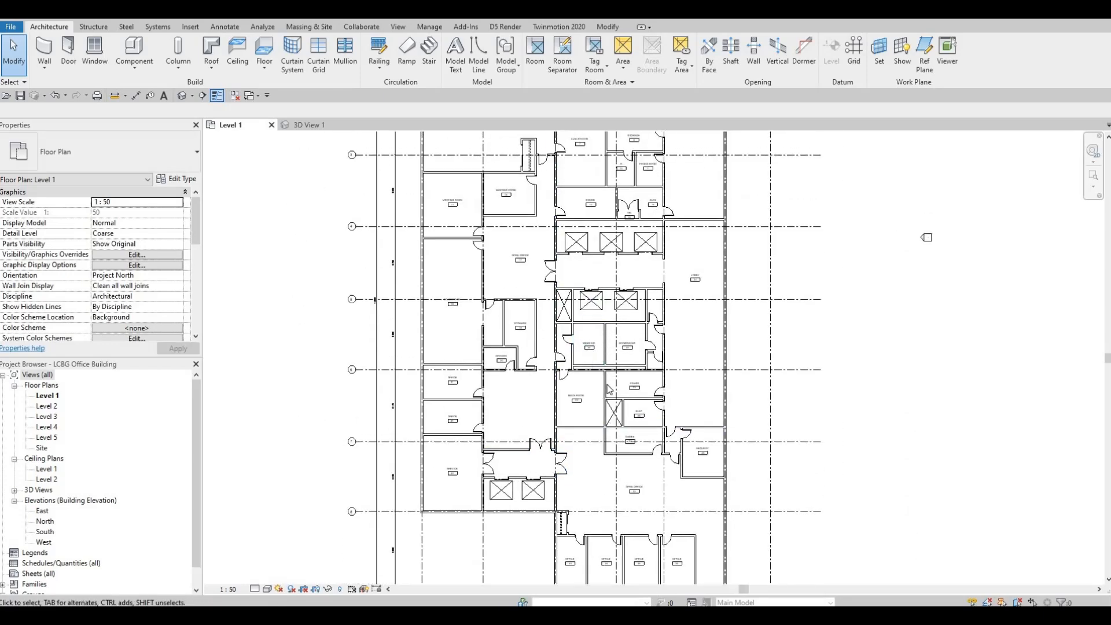
- Look over the southern half of the plan around the mech room, service room and open office for untagged rooms
scroll(609, 399, up, 5)
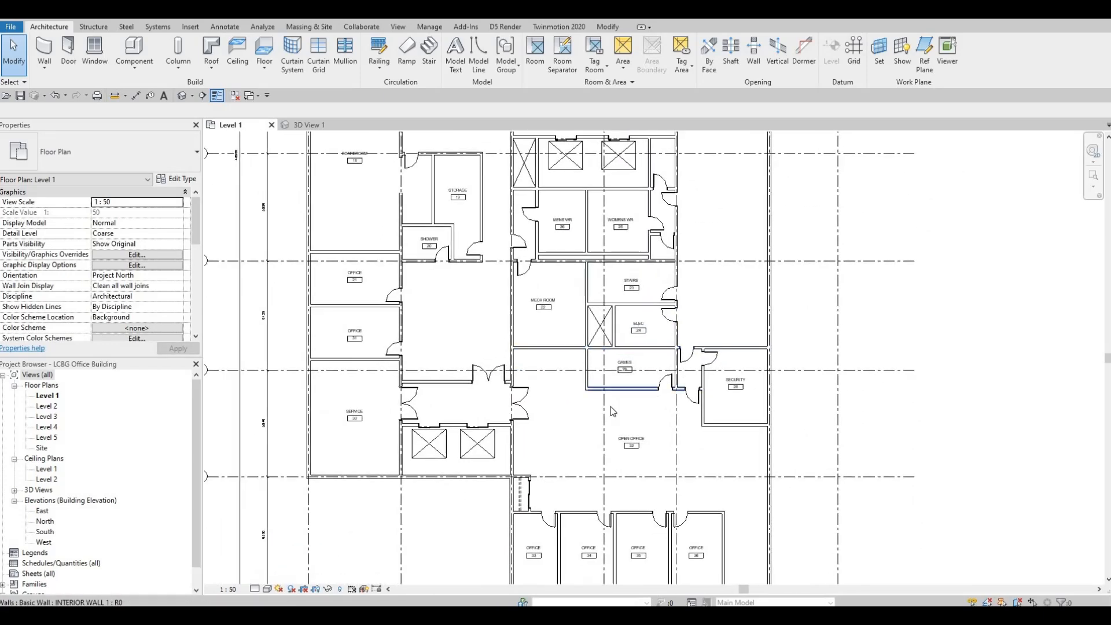
middle_drag(612, 410, 652, 472)
scroll(642, 427, down, 2)
scroll(654, 322, down, 1)
middle_drag(654, 321, 646, 399)
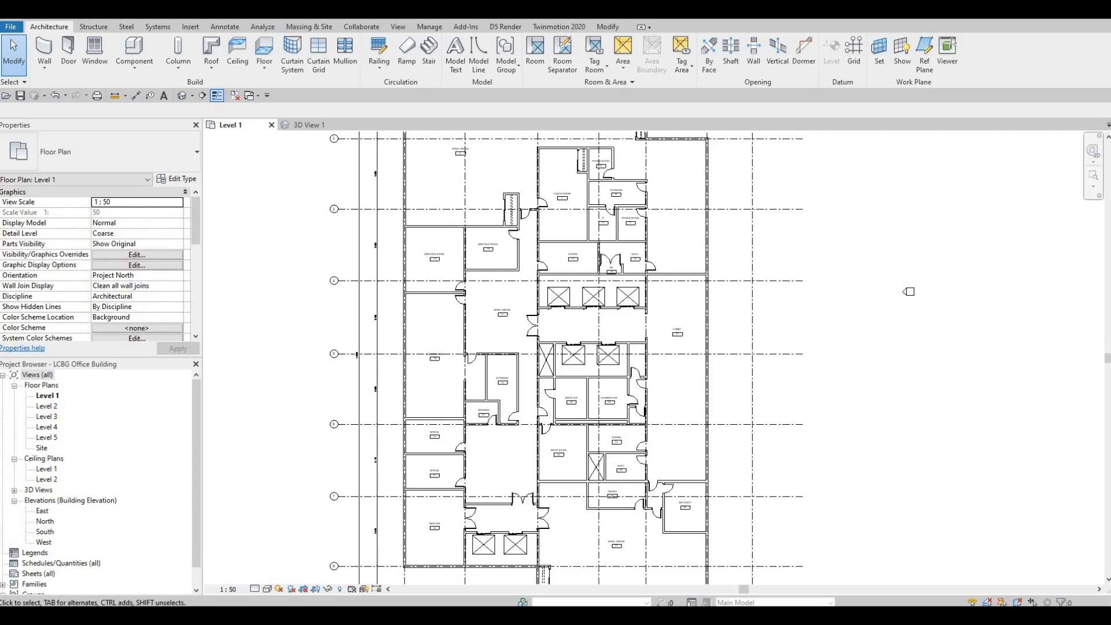
middle_drag(436, 474, 486, 367)
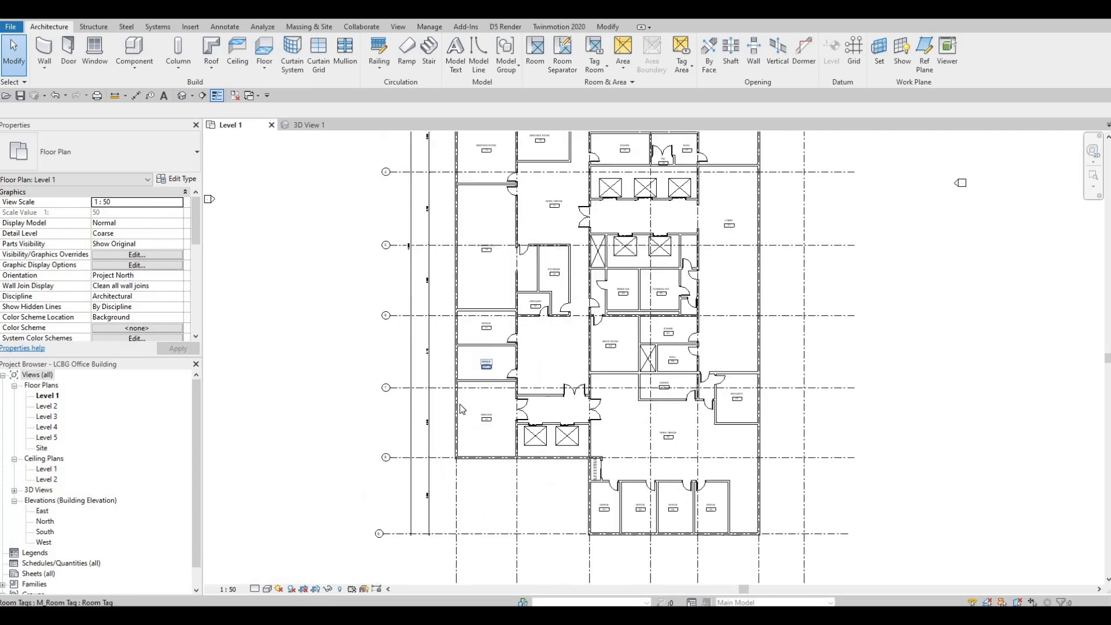
scroll(456, 438, up, 2)
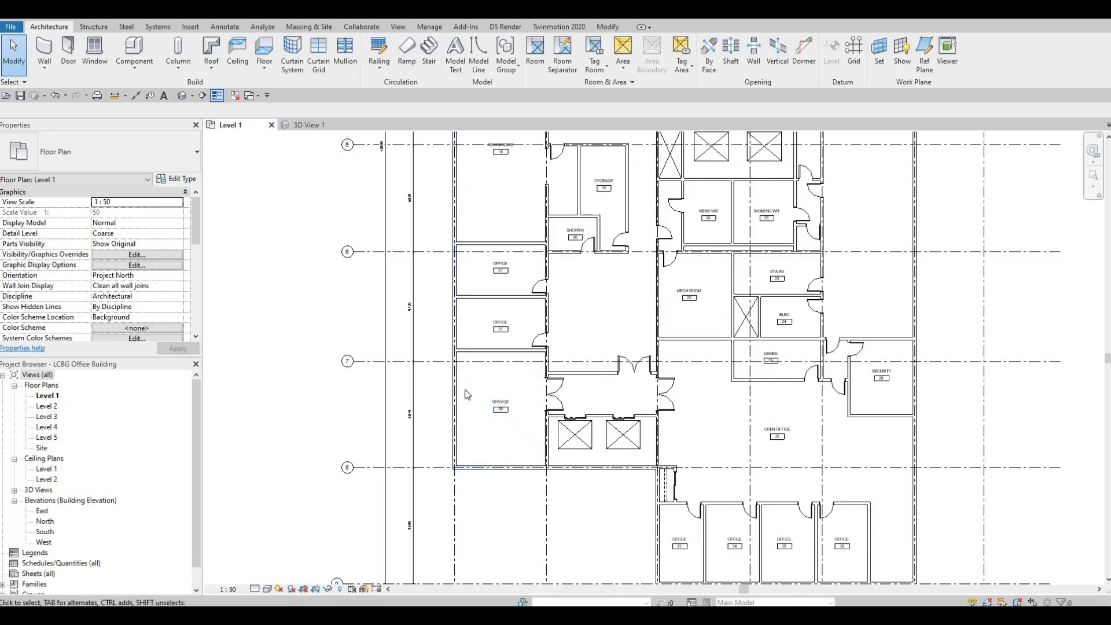
scroll(491, 440, down, 3)
scroll(501, 422, down, 2)
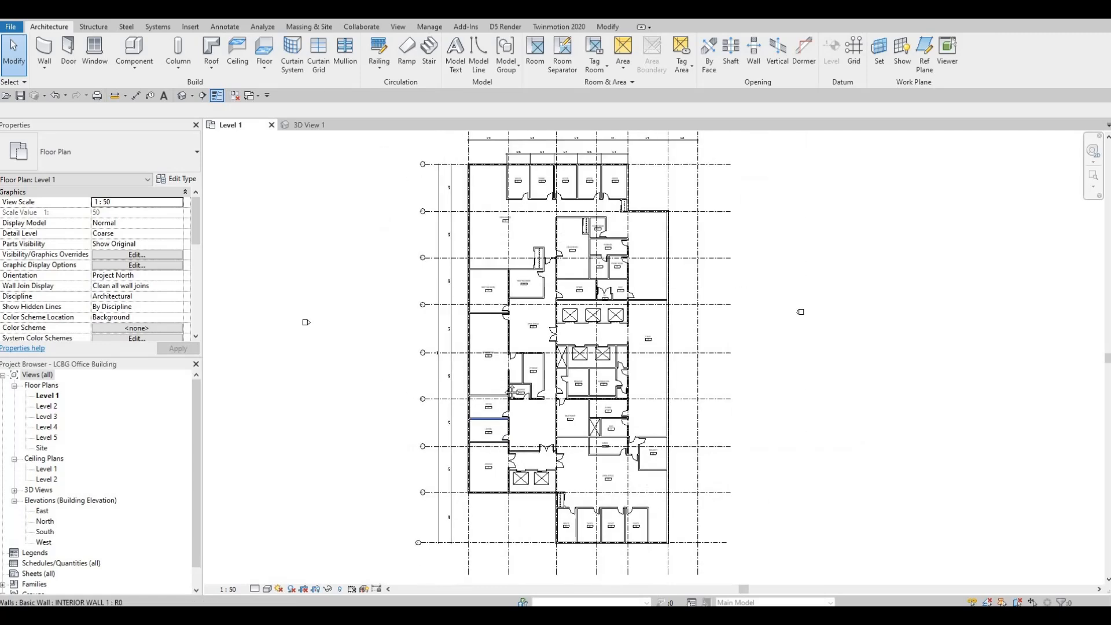
scroll(505, 347, down, 2)
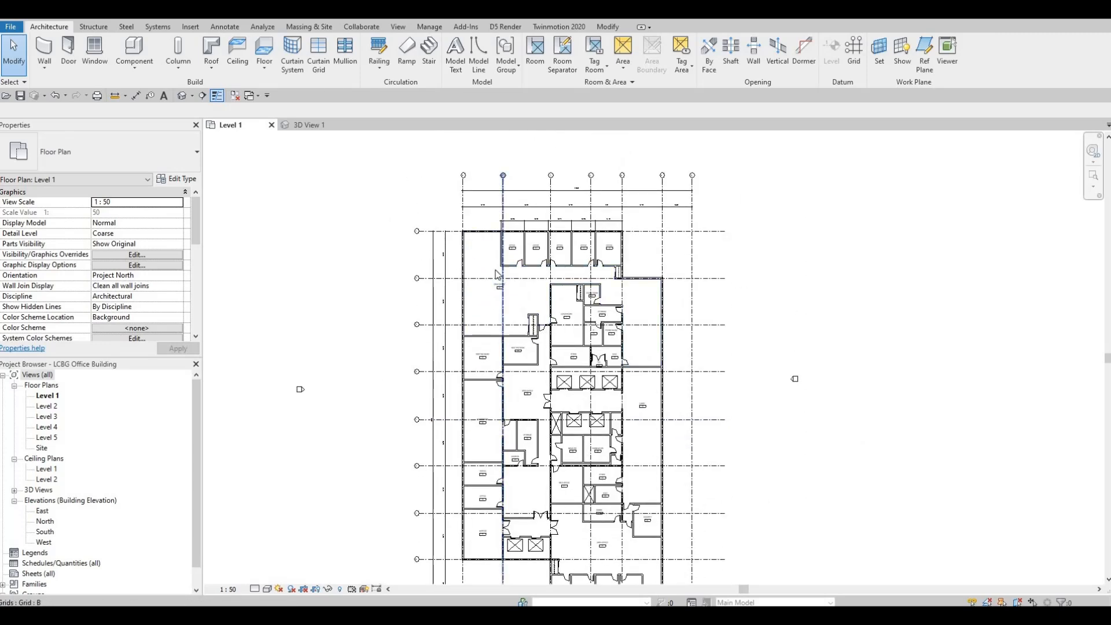
- Inspect the central part of the plan around open office 17, the elevator core and the washrooms for untagged spaces
scroll(478, 285, up, 2)
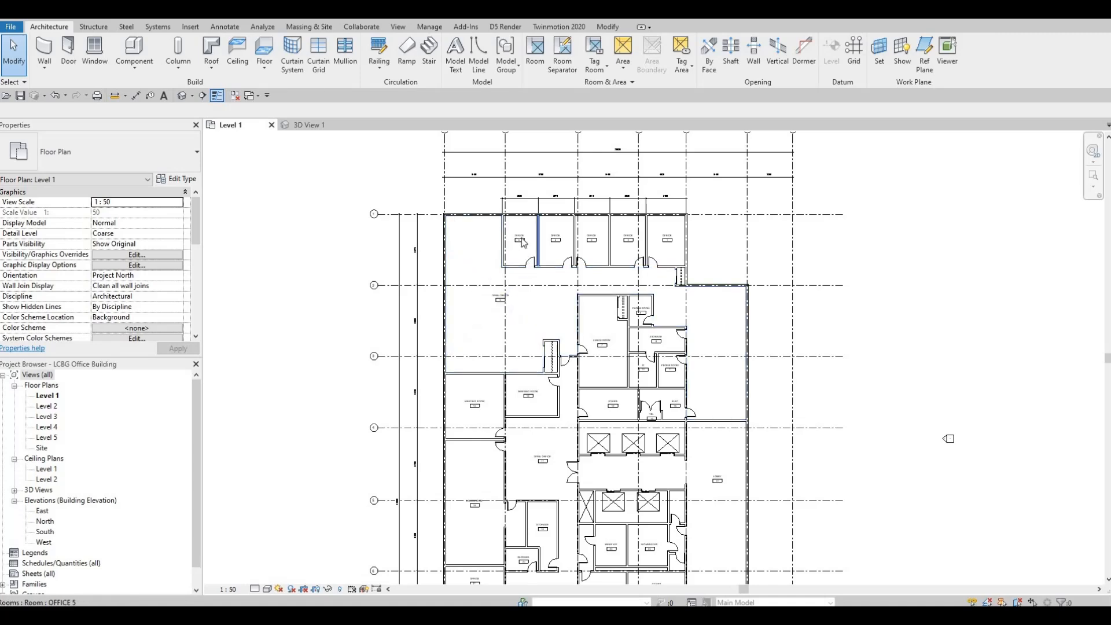
scroll(520, 239, up, 2)
middle_drag(552, 350, 522, 299)
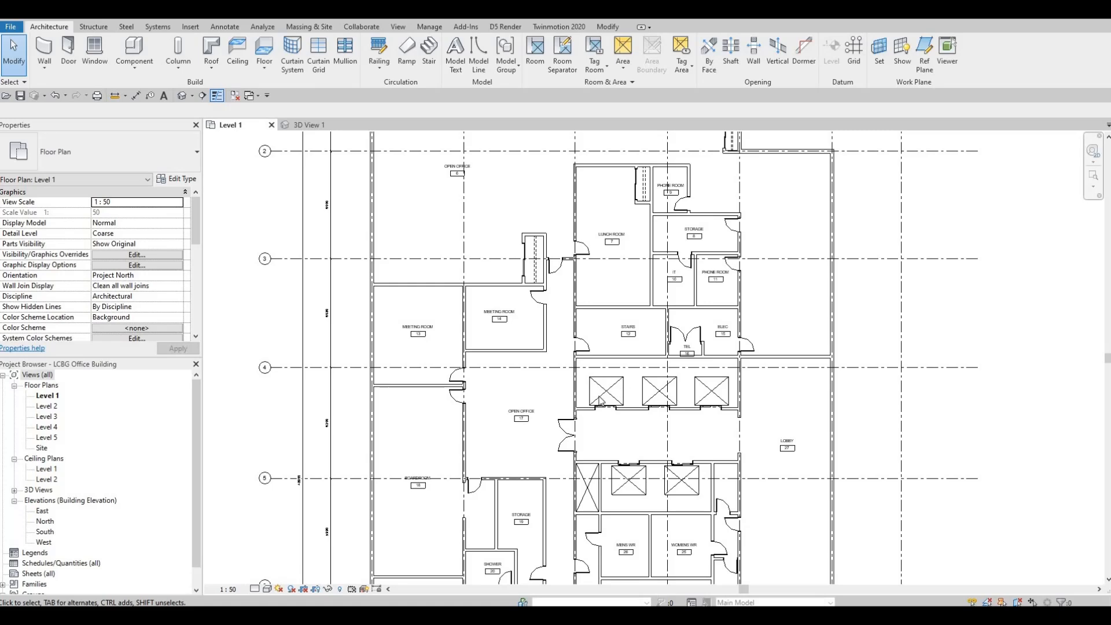
middle_drag(500, 445, 509, 368)
scroll(508, 368, down, 1)
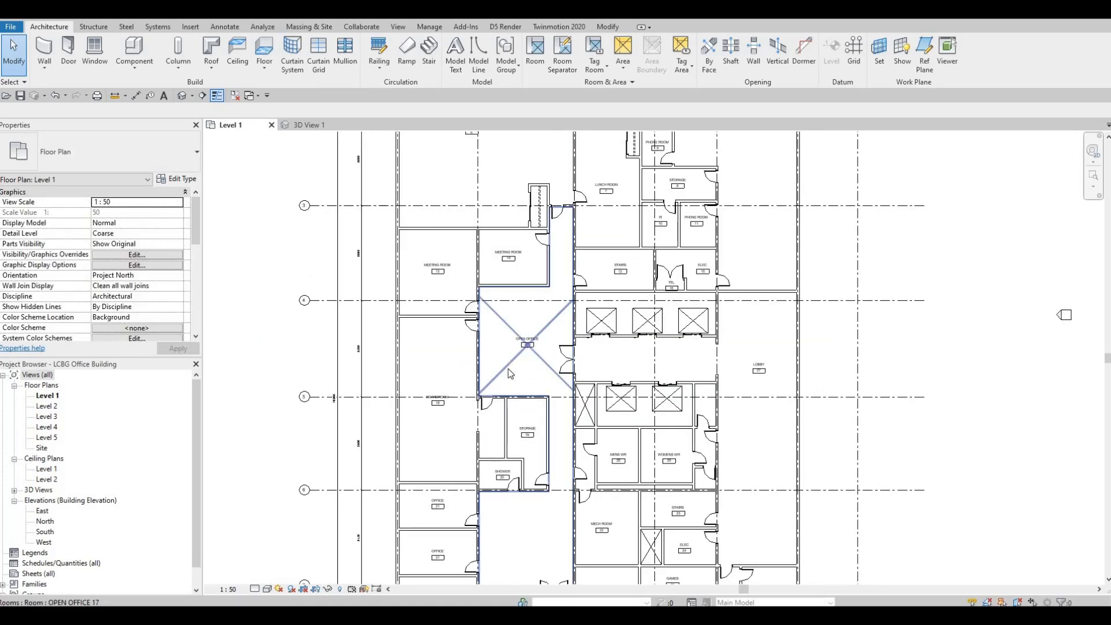
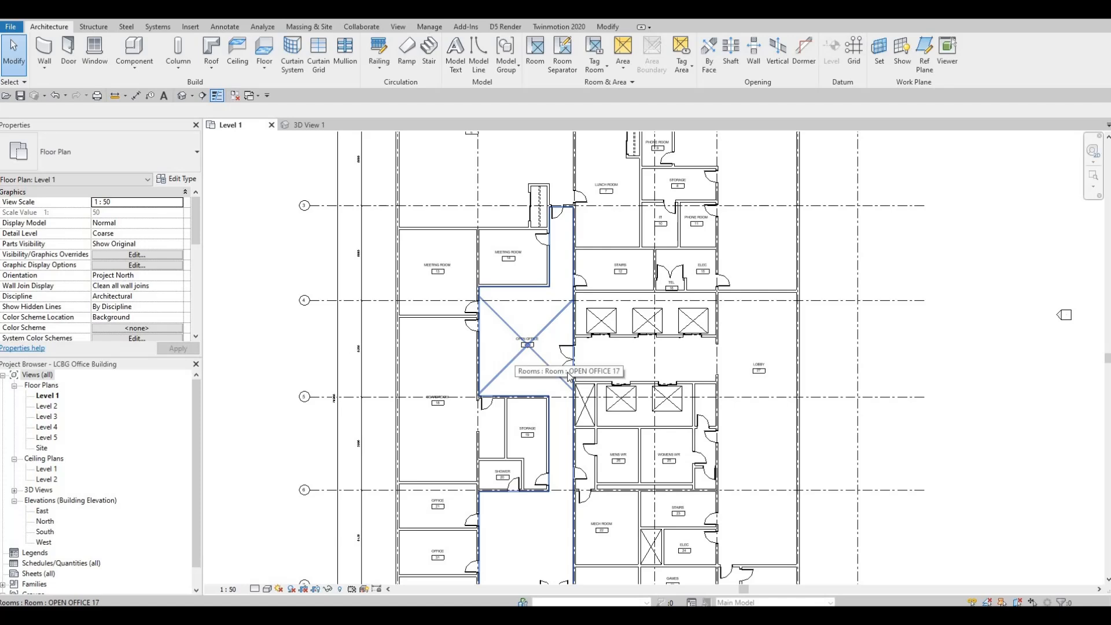
click(607, 395)
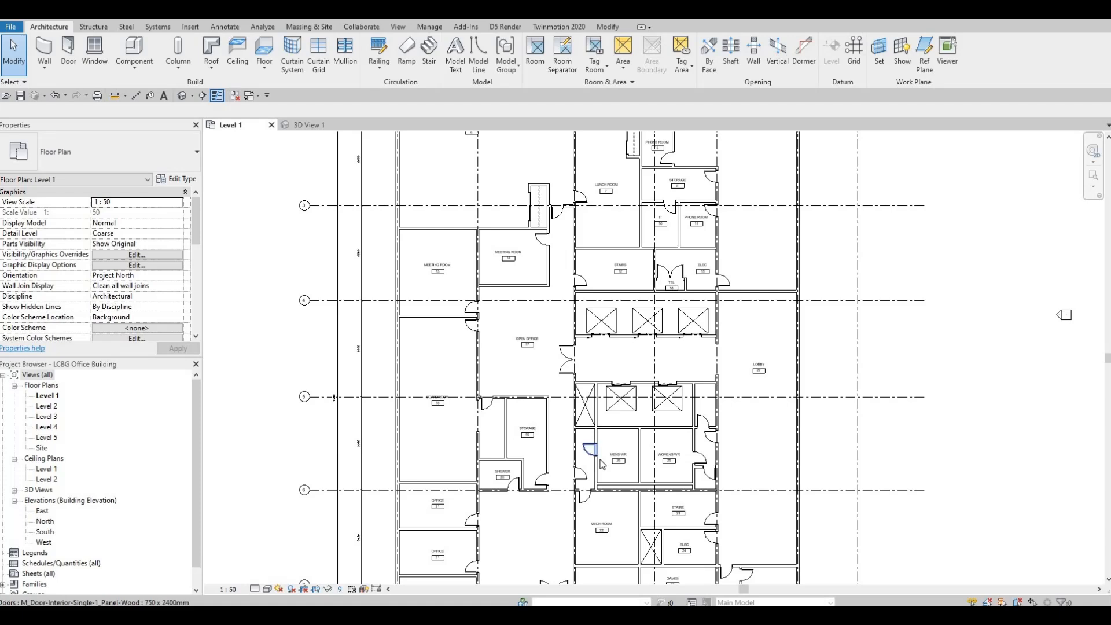
middle_drag(486, 362, 484, 313)
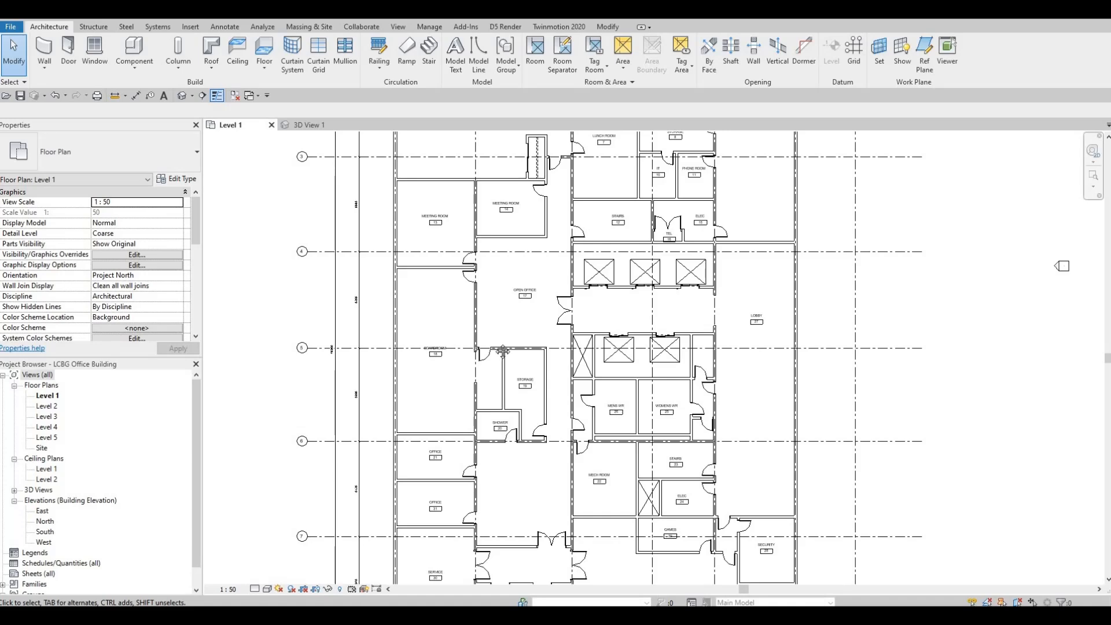
middle_drag(511, 269, 516, 417)
middle_drag(467, 281, 465, 238)
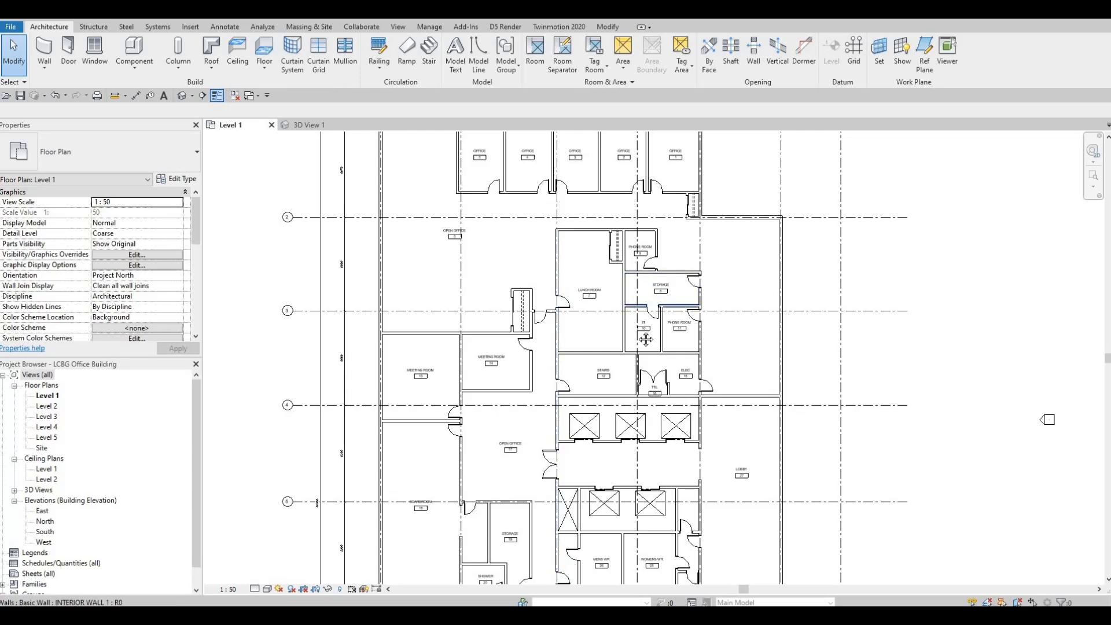
- Inspect the core of the plan from the security room up to Stairs room 12 and its neighbouring rooms
scroll(637, 425, down, 1)
middle_drag(637, 426, 622, 311)
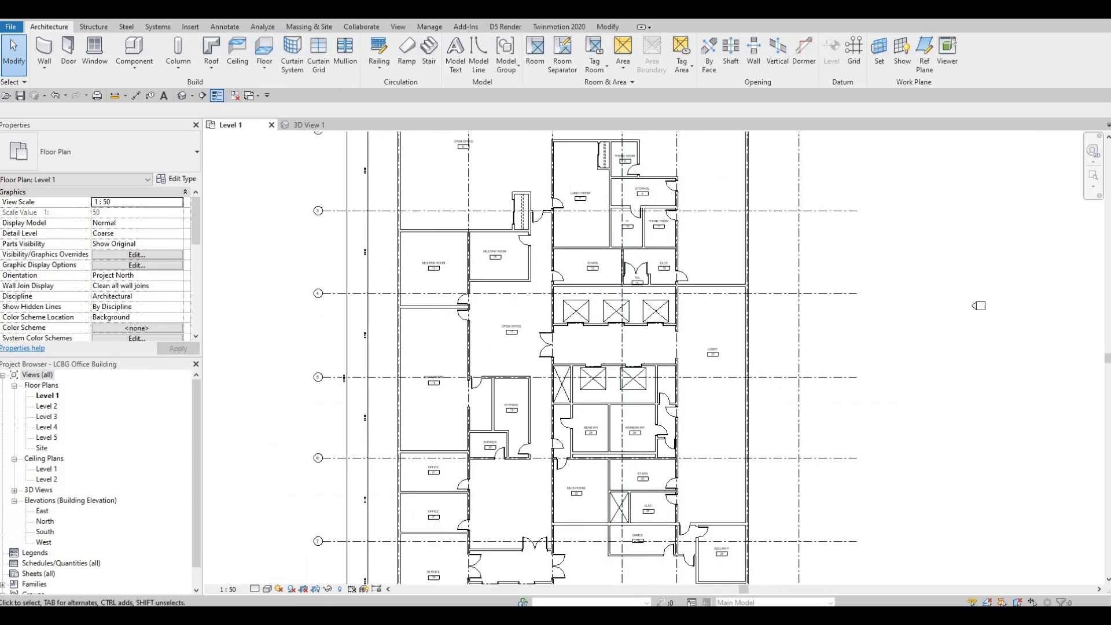
middle_drag(513, 468, 511, 400)
scroll(511, 400, down, 1)
scroll(645, 298, up, 5)
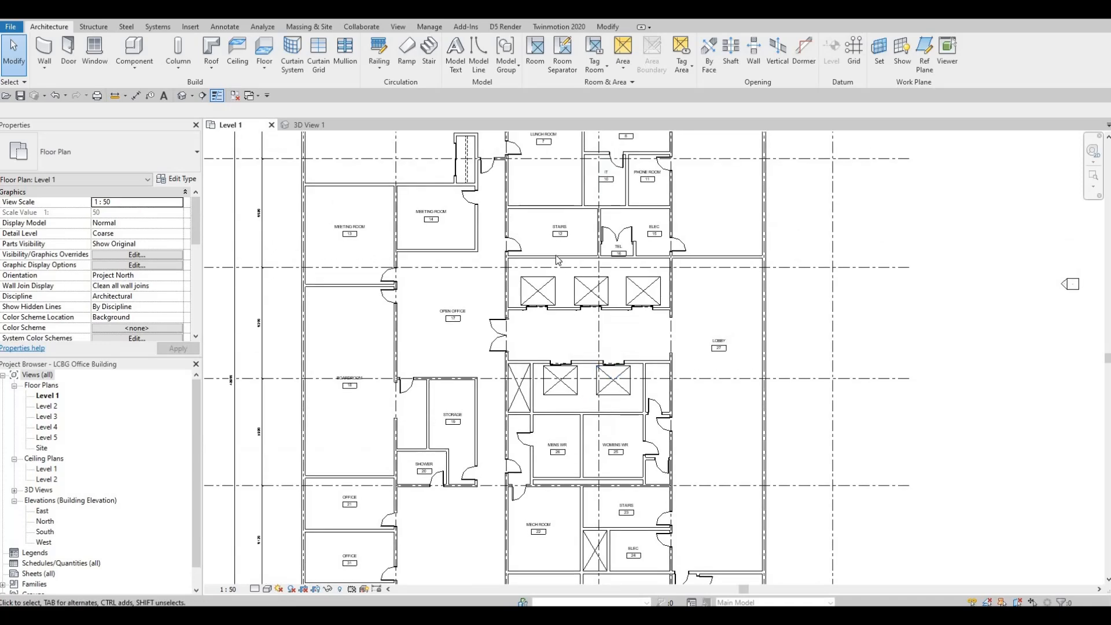
scroll(583, 300, up, 2)
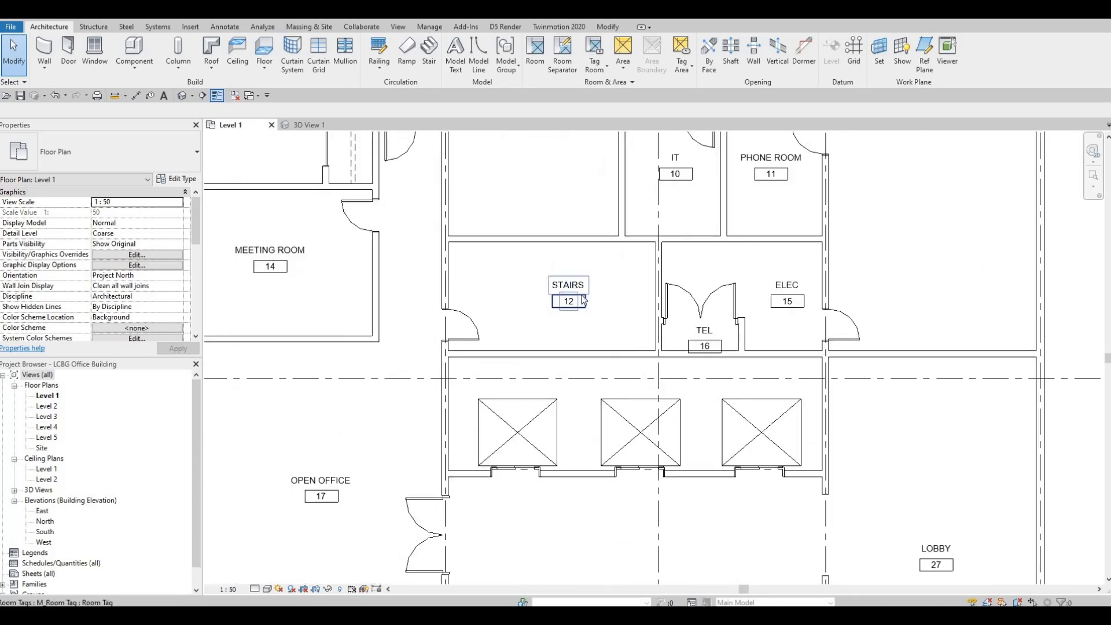
middle_drag(507, 240, 510, 259)
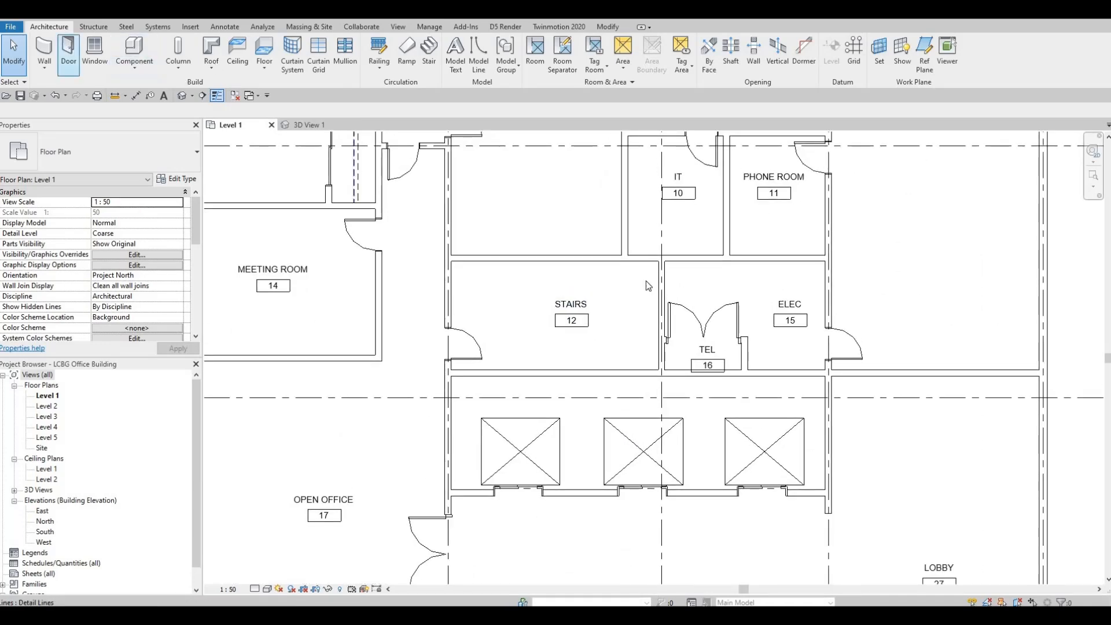
scroll(602, 366, down, 2)
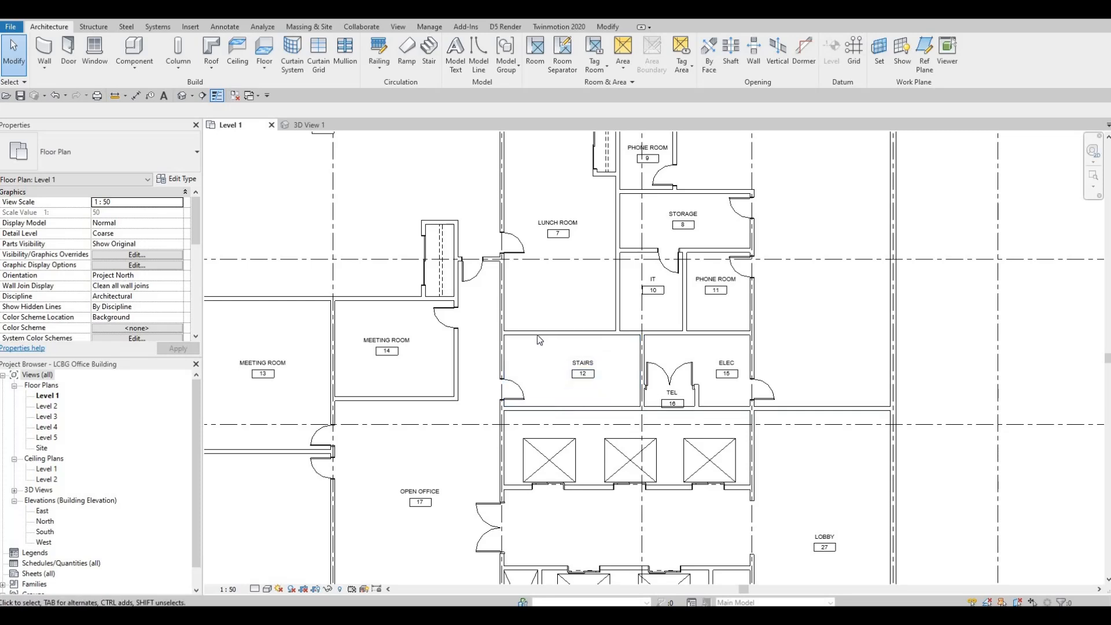
middle_drag(548, 299, 550, 311)
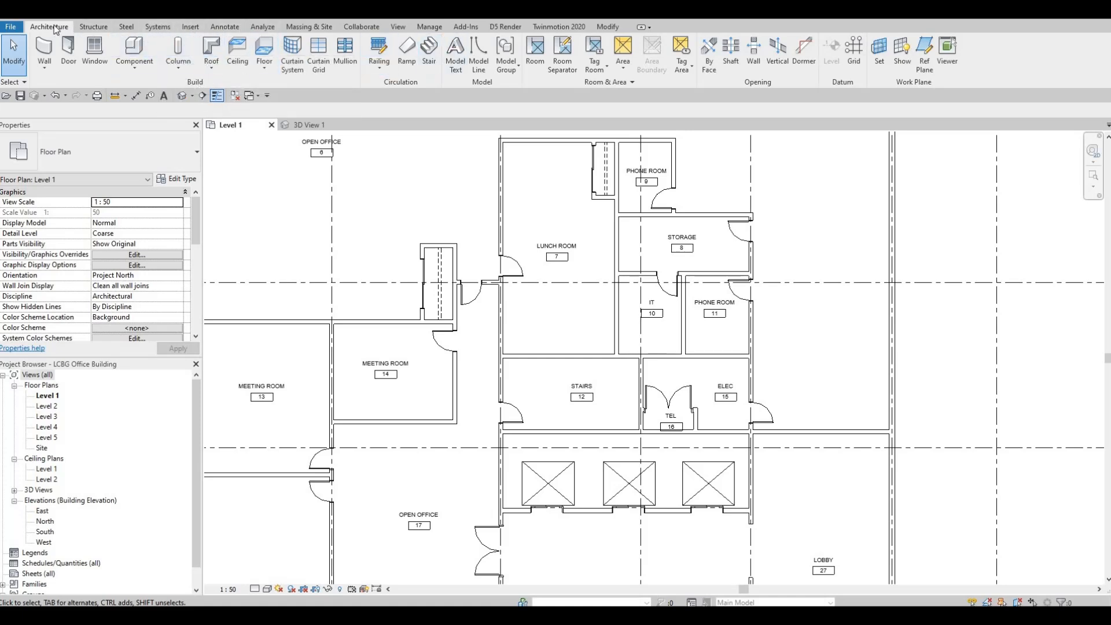
- Start a stair from Level 1 to Level 2 and draw a 2475 mm eastward run along the south side of Stairs room 12
click(429, 49)
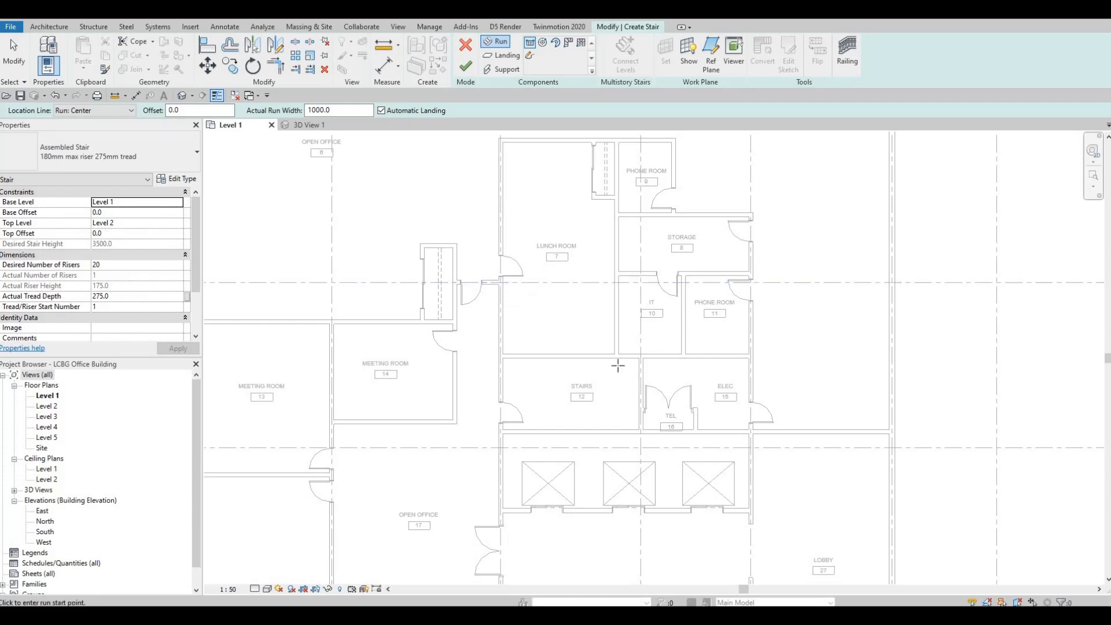
scroll(614, 366, up, 1)
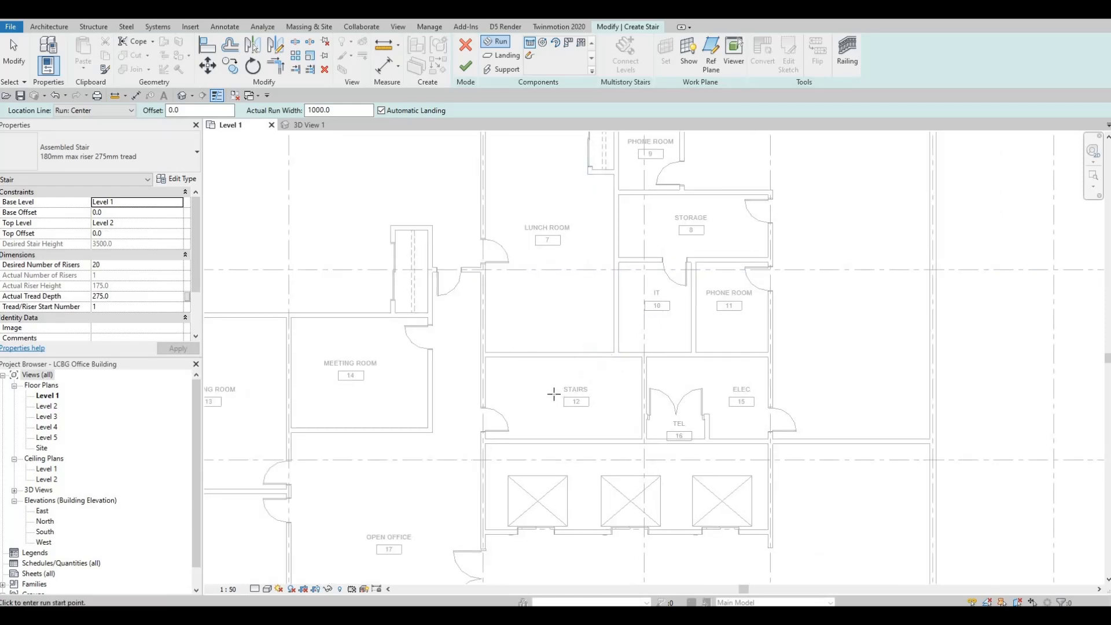
scroll(544, 405, up, 2)
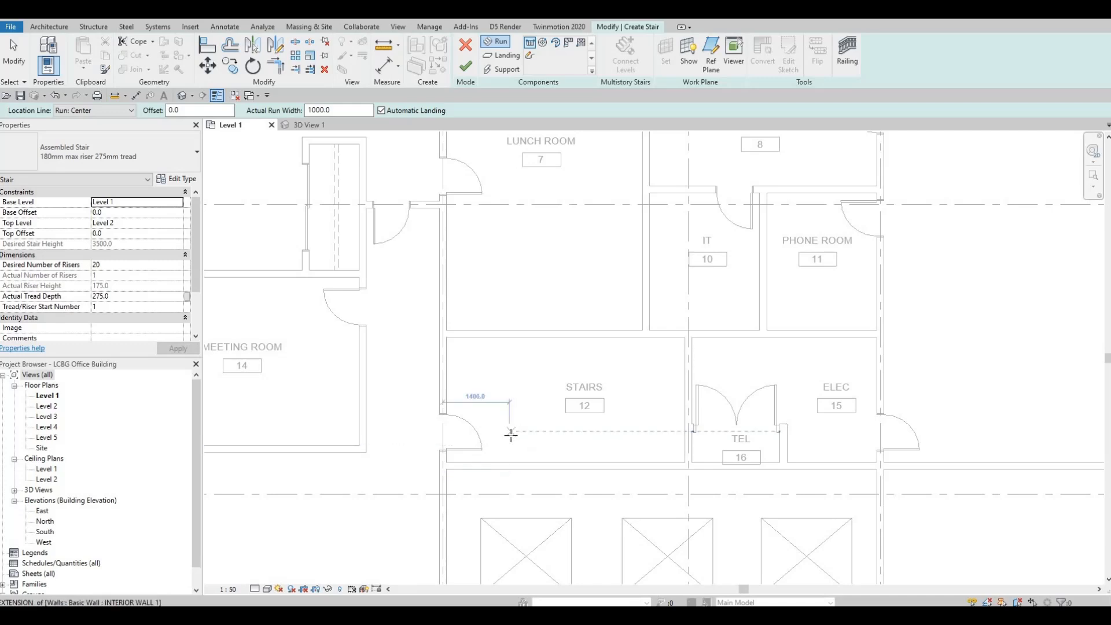
click(510, 434)
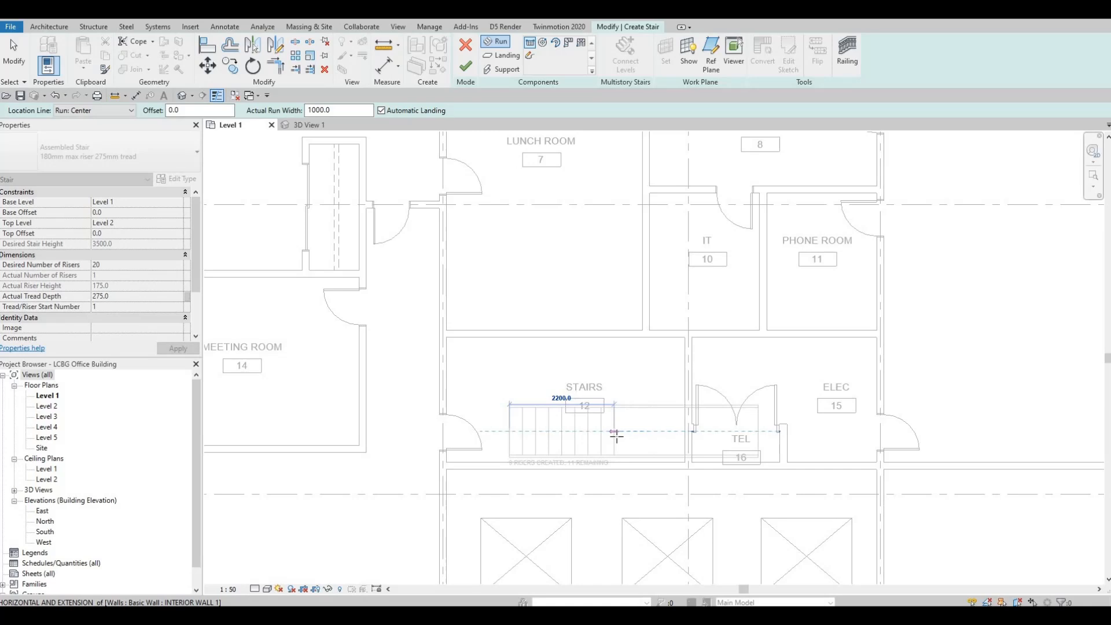
scroll(616, 435, up, 3)
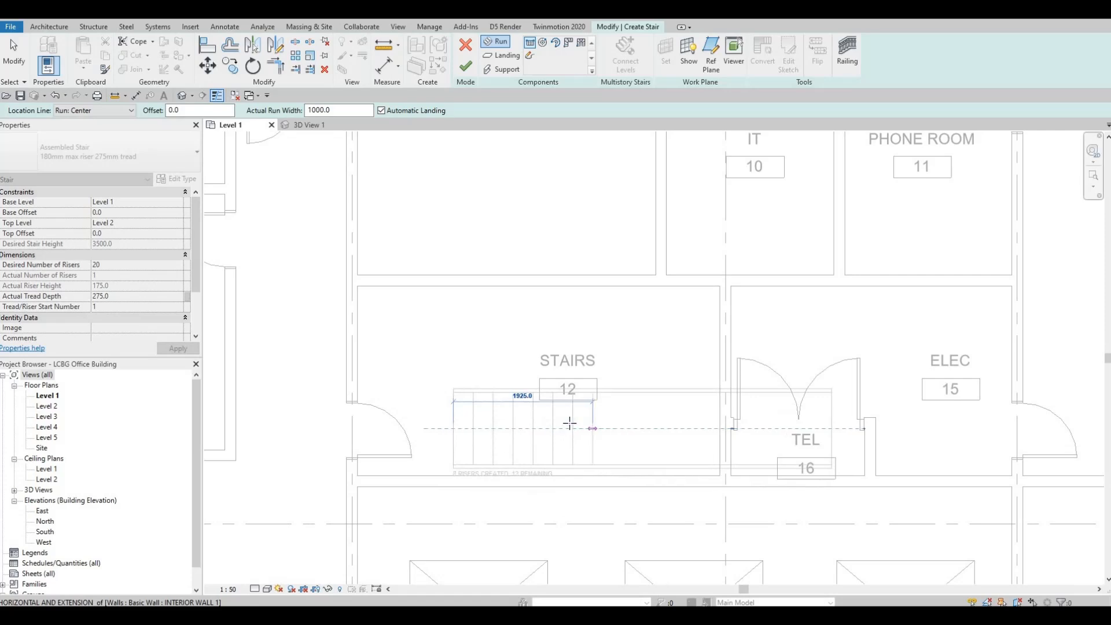
scroll(569, 423, up, 1)
scroll(569, 421, up, 1)
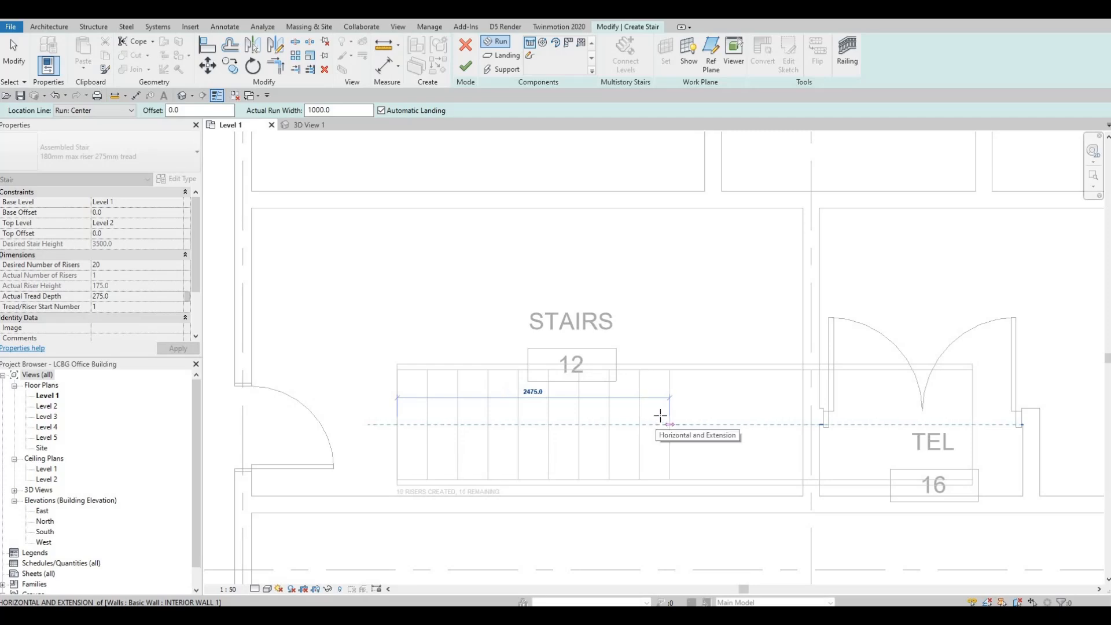
click(657, 425)
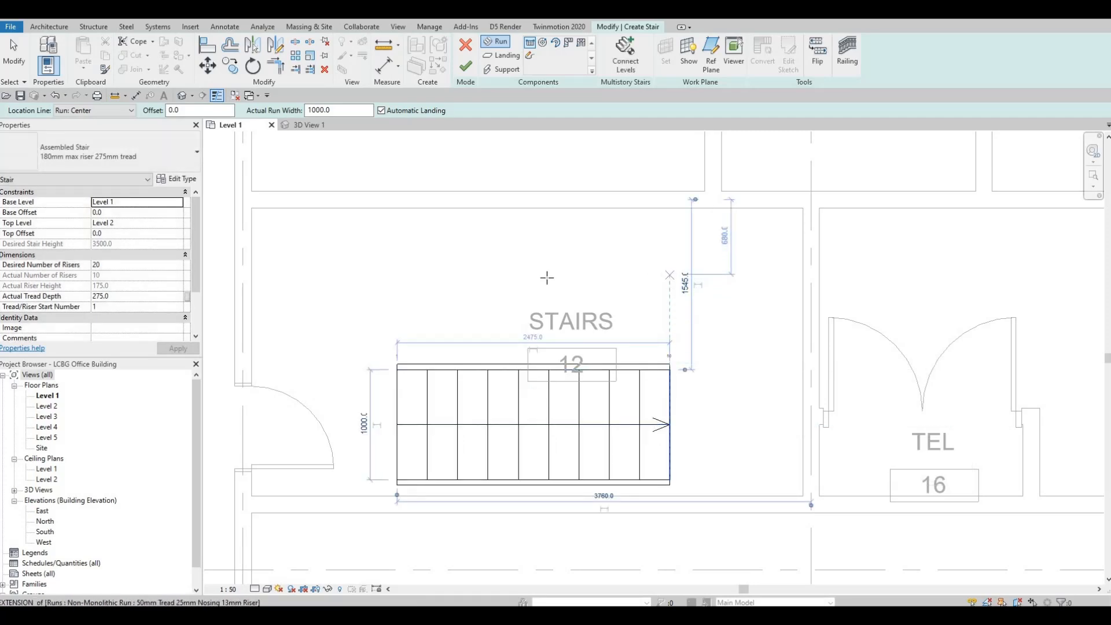
- Draw a 2475 mm return run westward along the north side of Stairs room 12, connected by an automatic landing
click(547, 278)
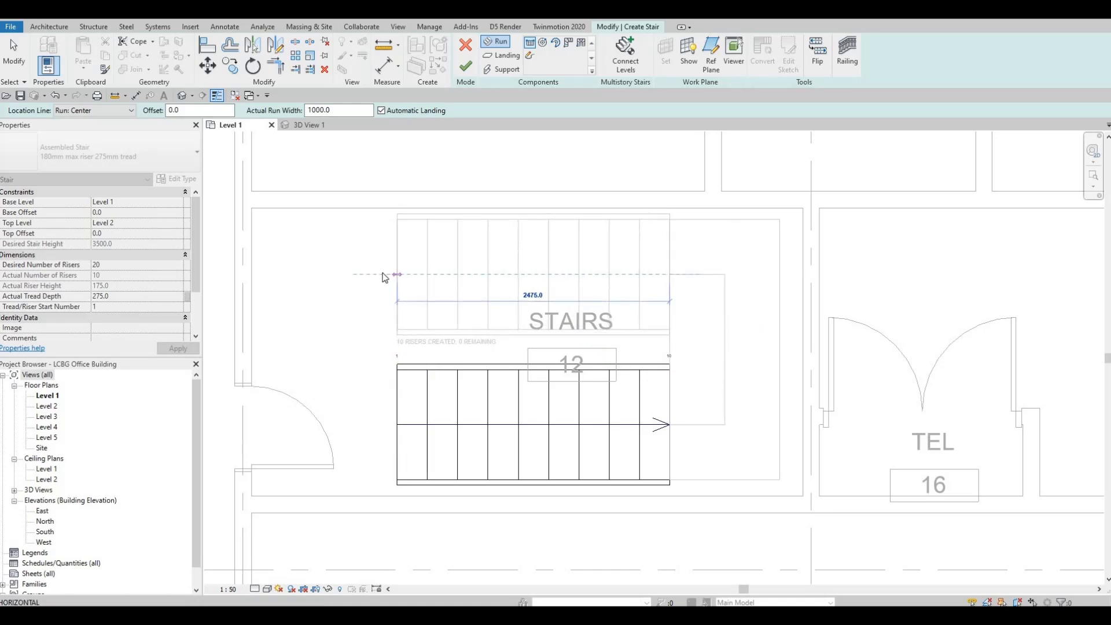
click(382, 277)
key(Escape)
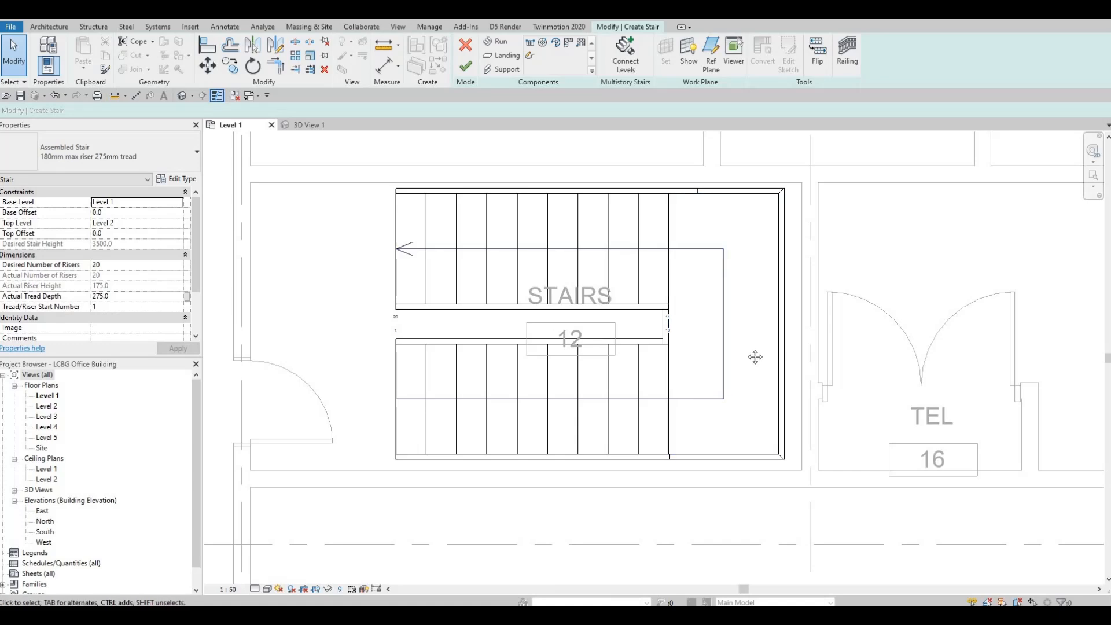
key(Escape)
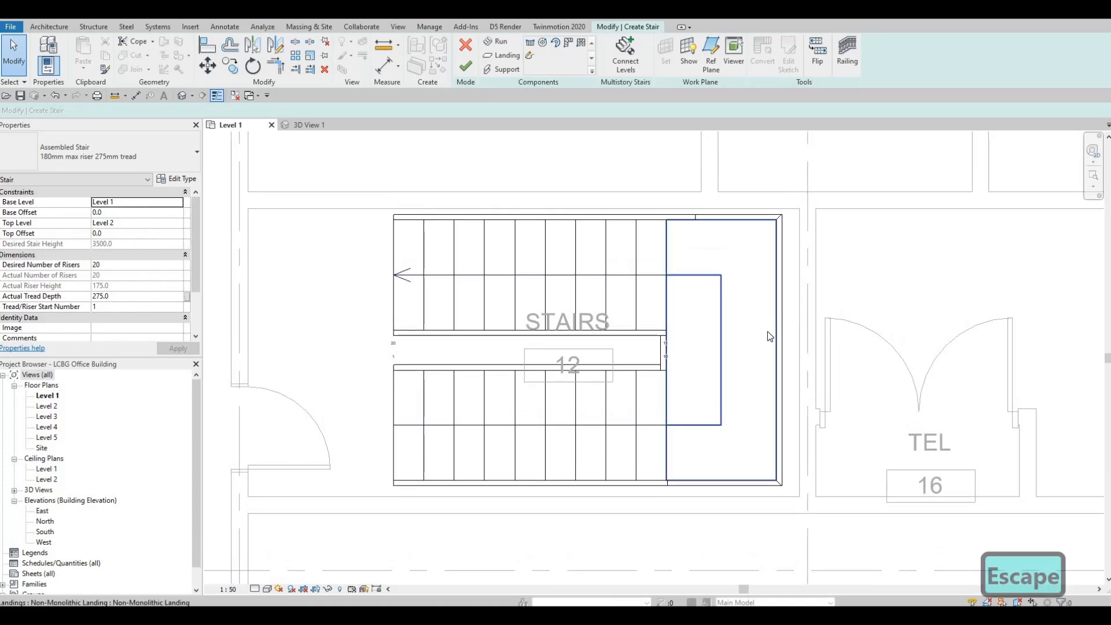
- Set the depth of the landing between the two stair runs to 1500 mm
click(771, 336)
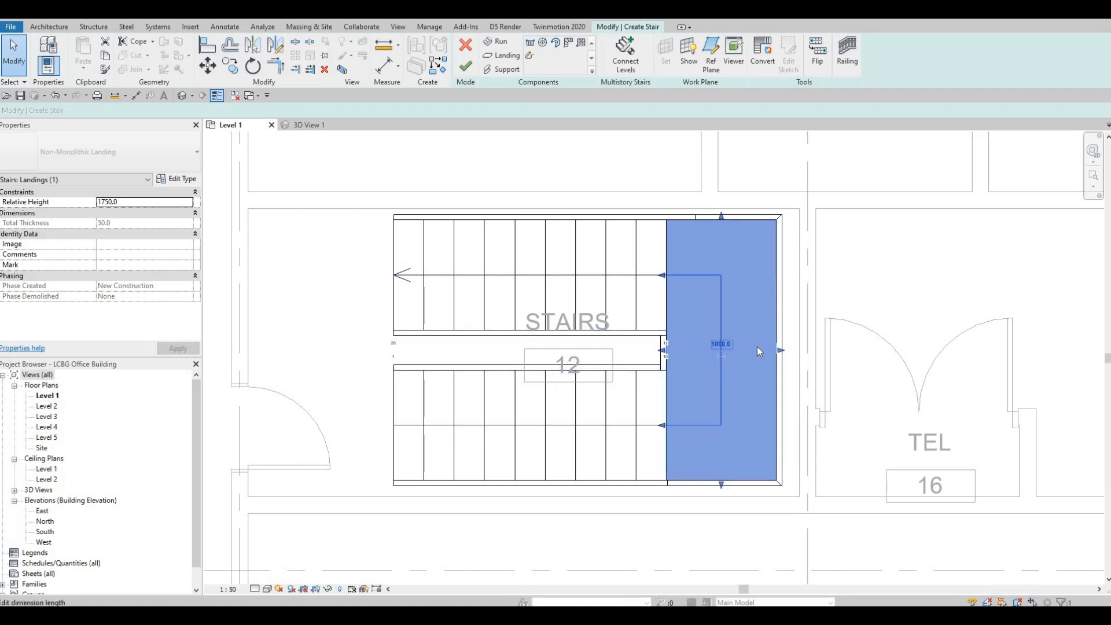
click(720, 344)
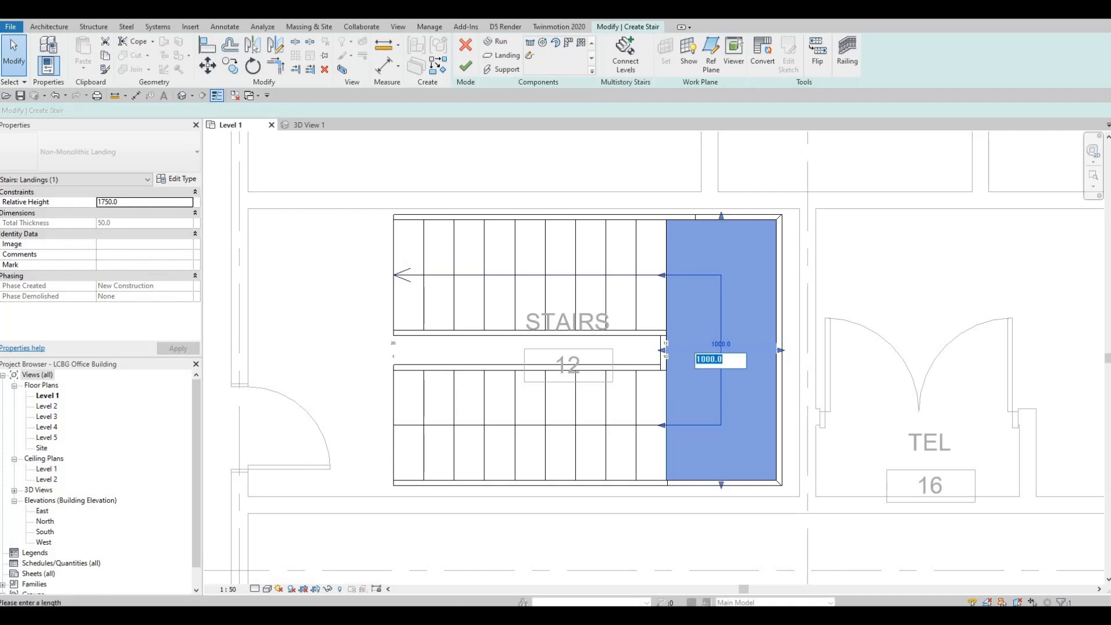
text(15000)
key(BackSpace)
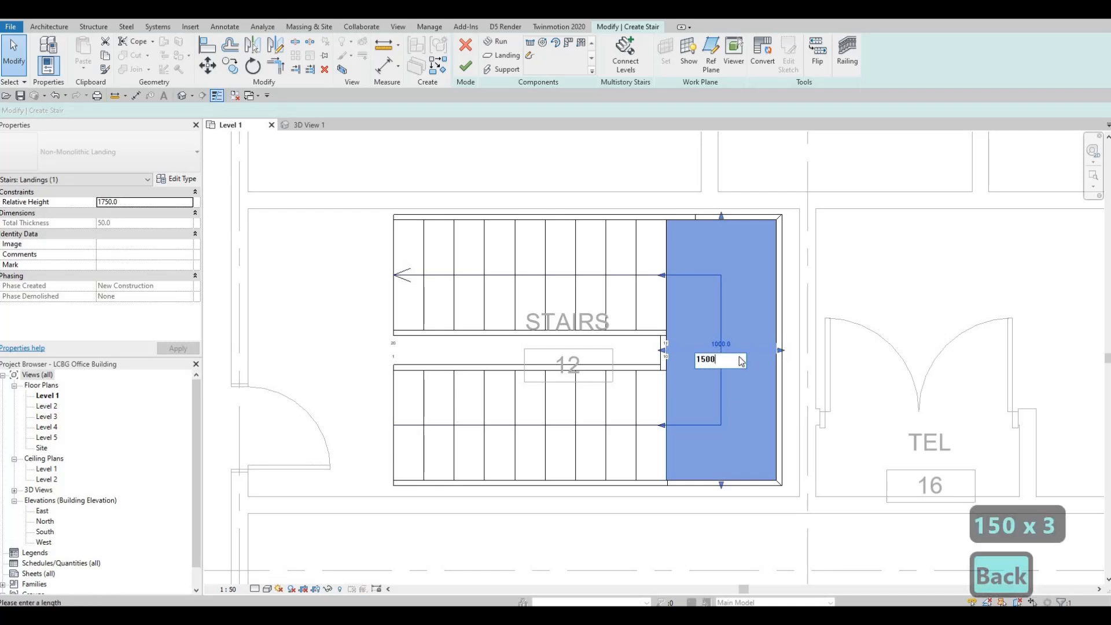
key(Return)
scroll(707, 370, down, 1)
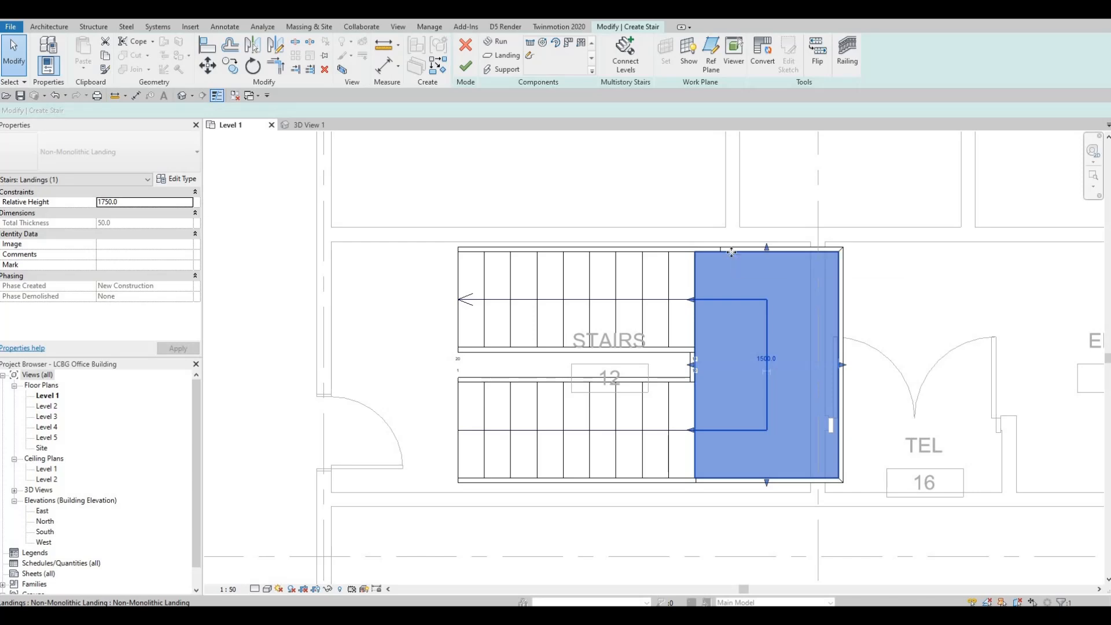
key(Escape)
scroll(690, 262, down, 2)
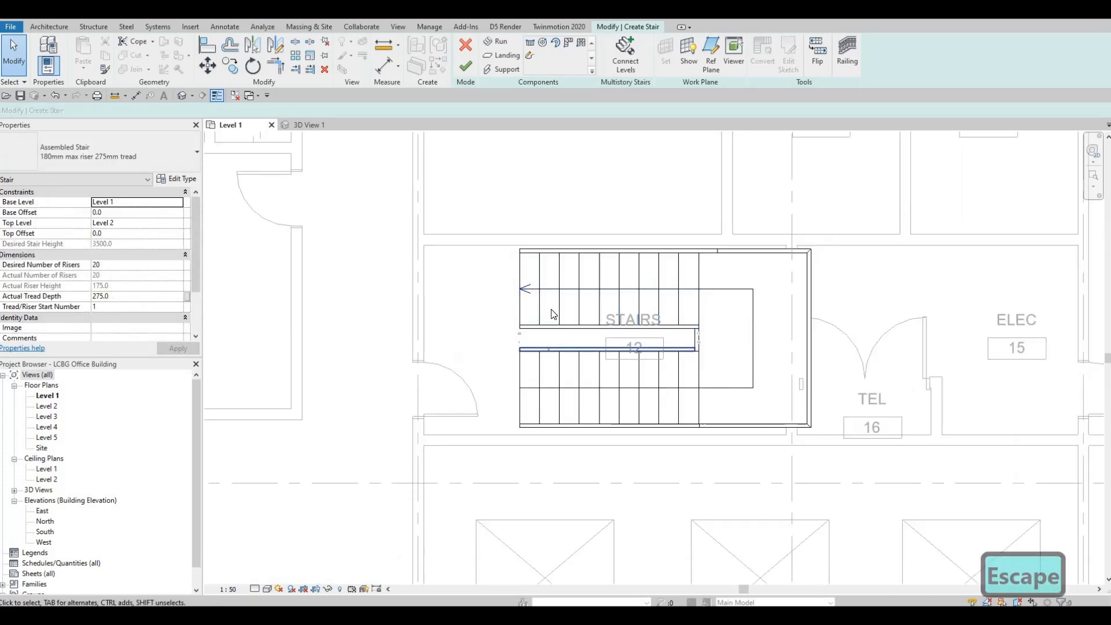
- Check the stair's northern run and outer support, and finish the stair
click(541, 289)
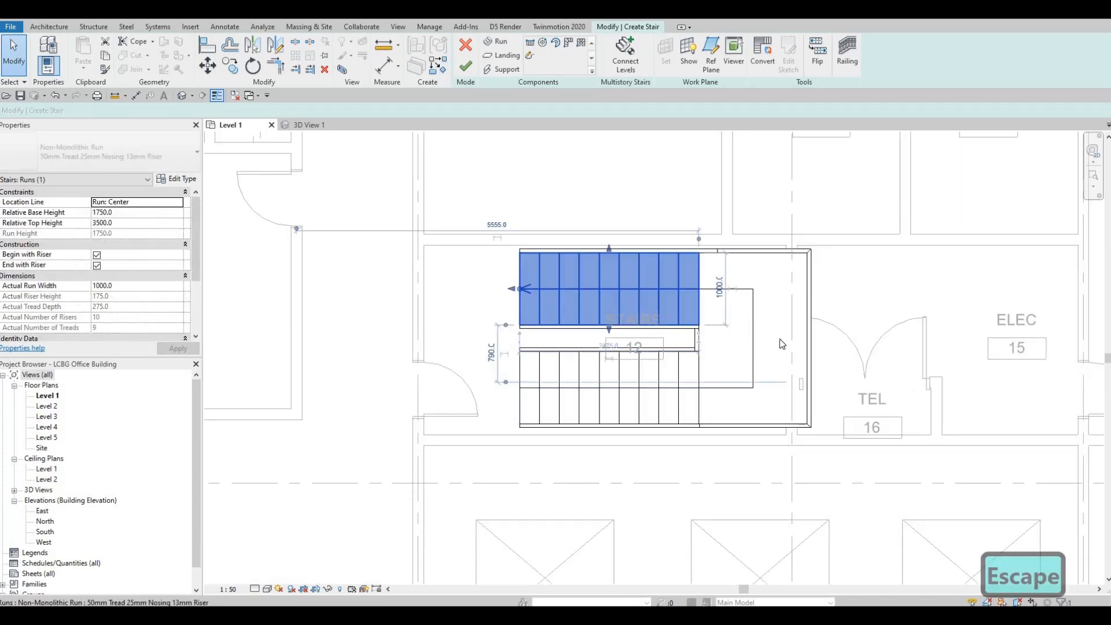
key(Escape)
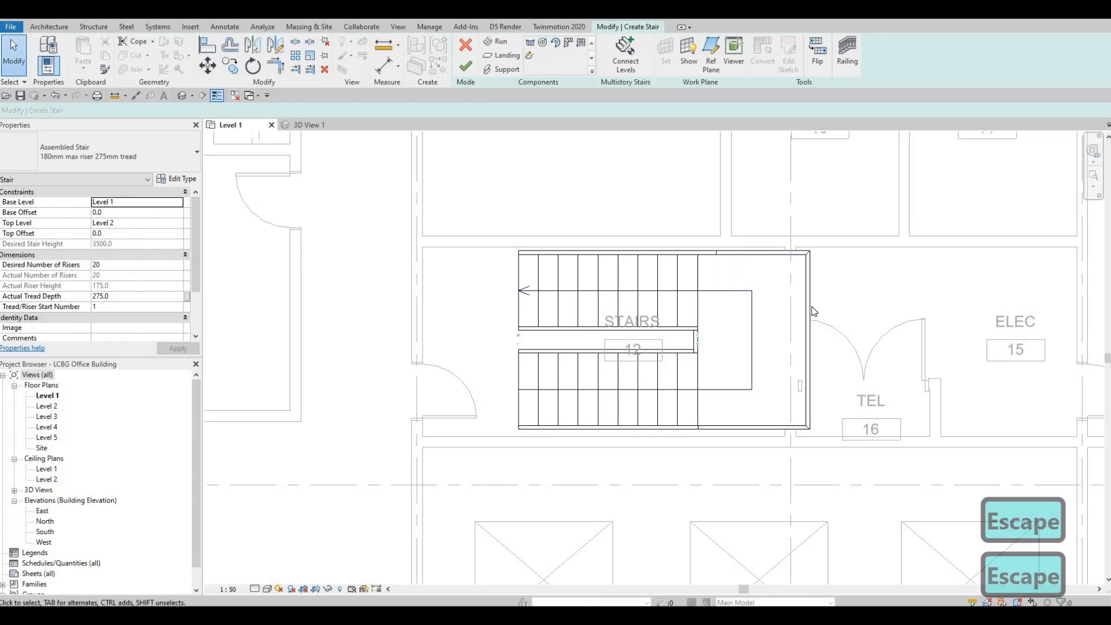
key(Tab)
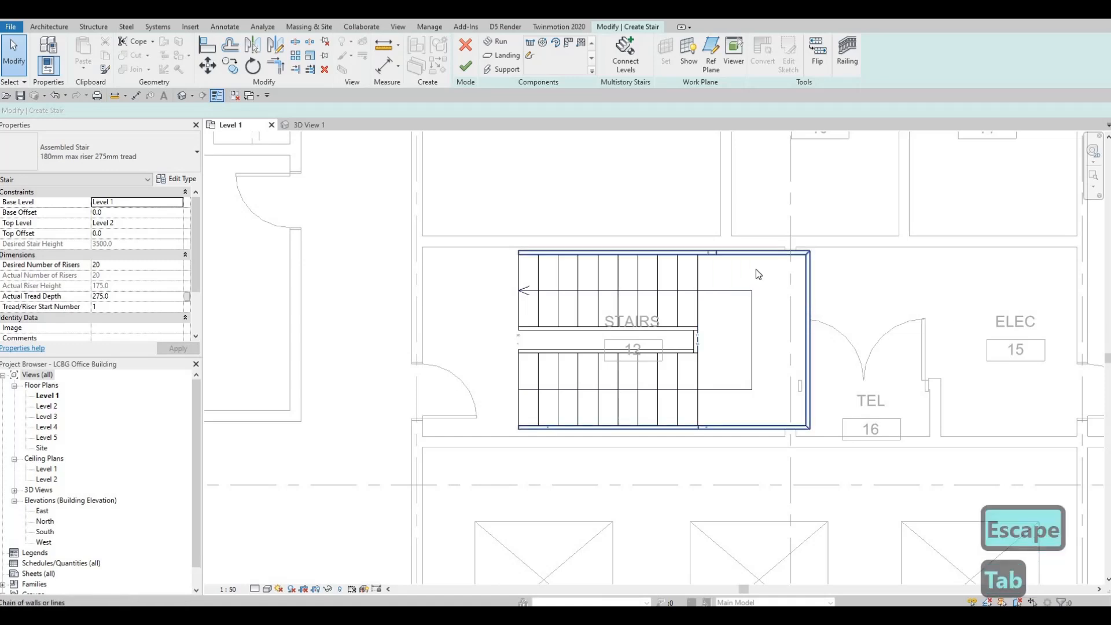
key(Escape)
key(Escape)
click(465, 69)
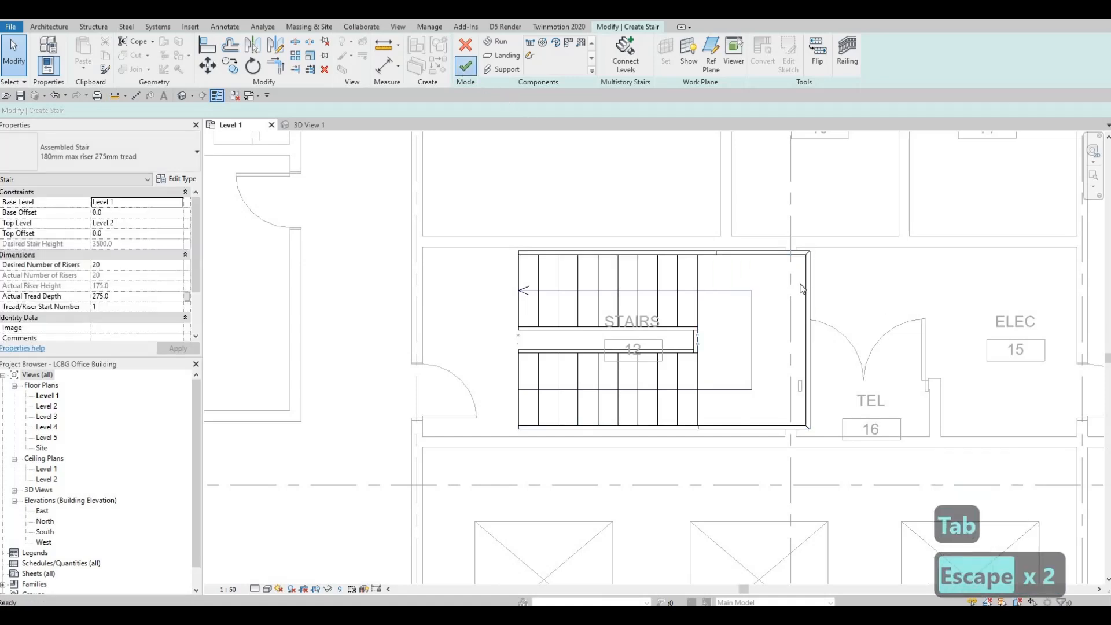
key(Escape)
key(Escape)
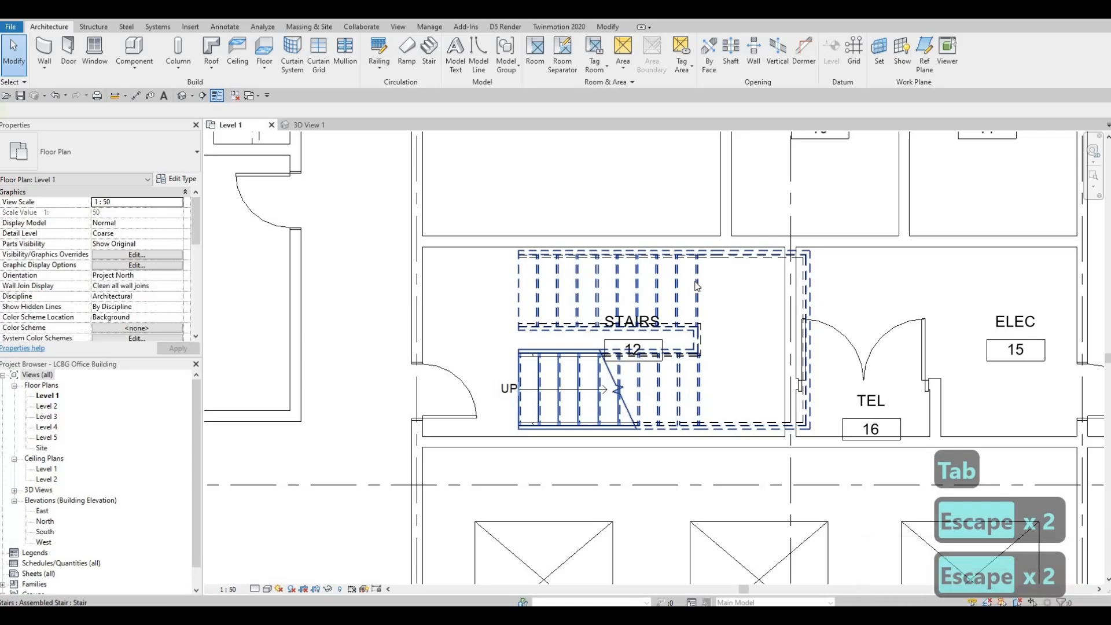
- Nudge the stair westward in small increments until its landing edge fits inside the east wall of Stairs room 12
click(695, 282)
key(Left)
key(Left)
key(Left)
key(Left)
key(Left)
key(Left)
key(Left)
key(Left)
key(Left)
key(Left)
key(Left)
key(Left)
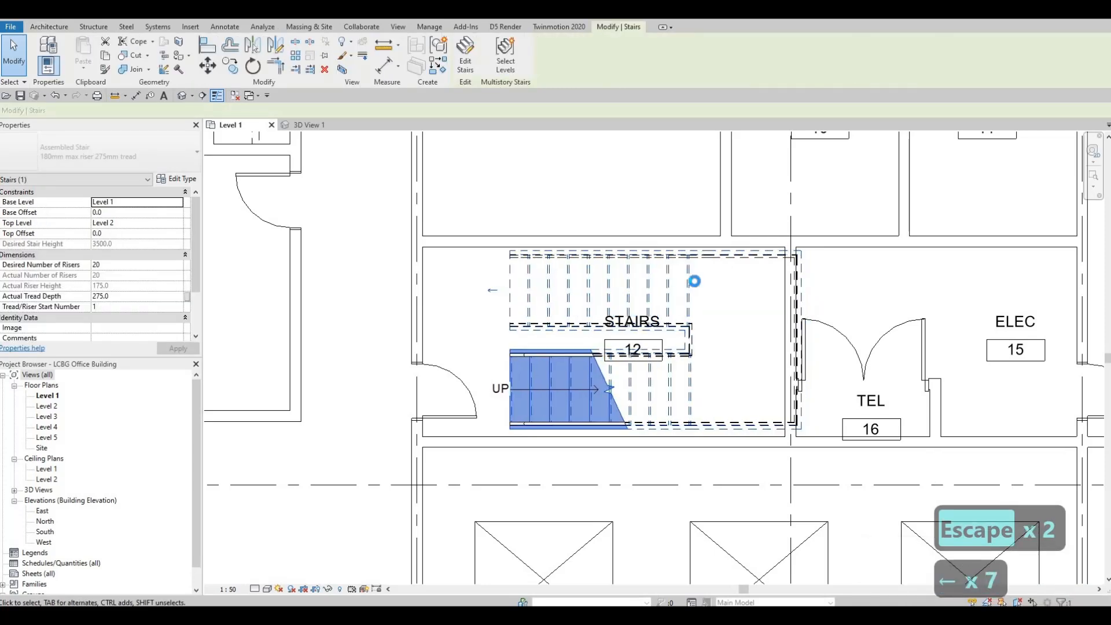
key(Left)
key(Left)
key(Left)
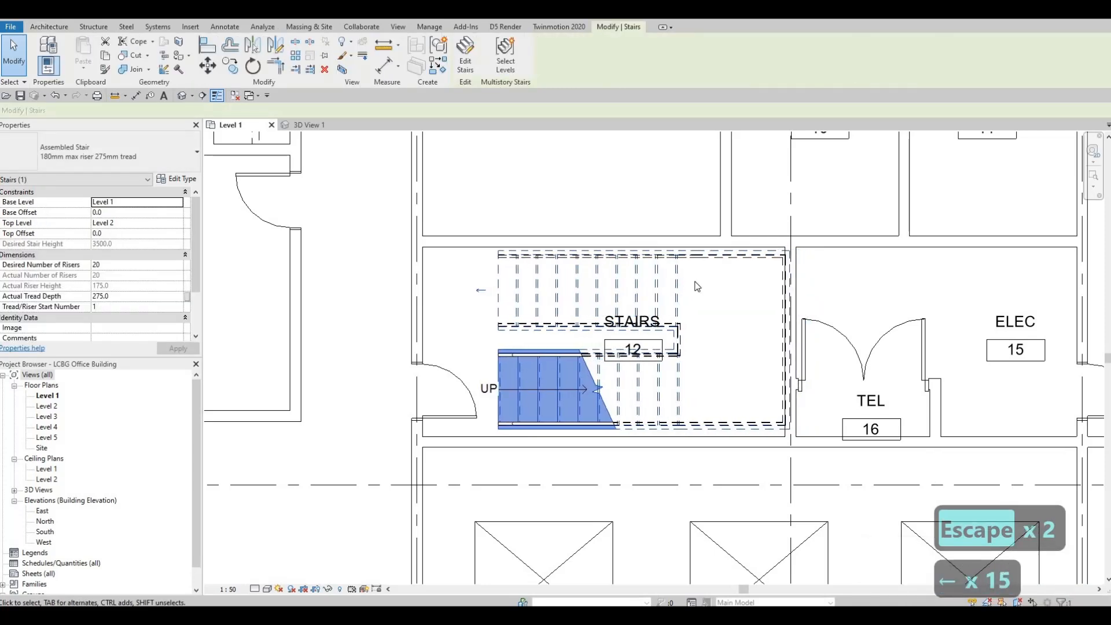
key(Left)
key(Left)
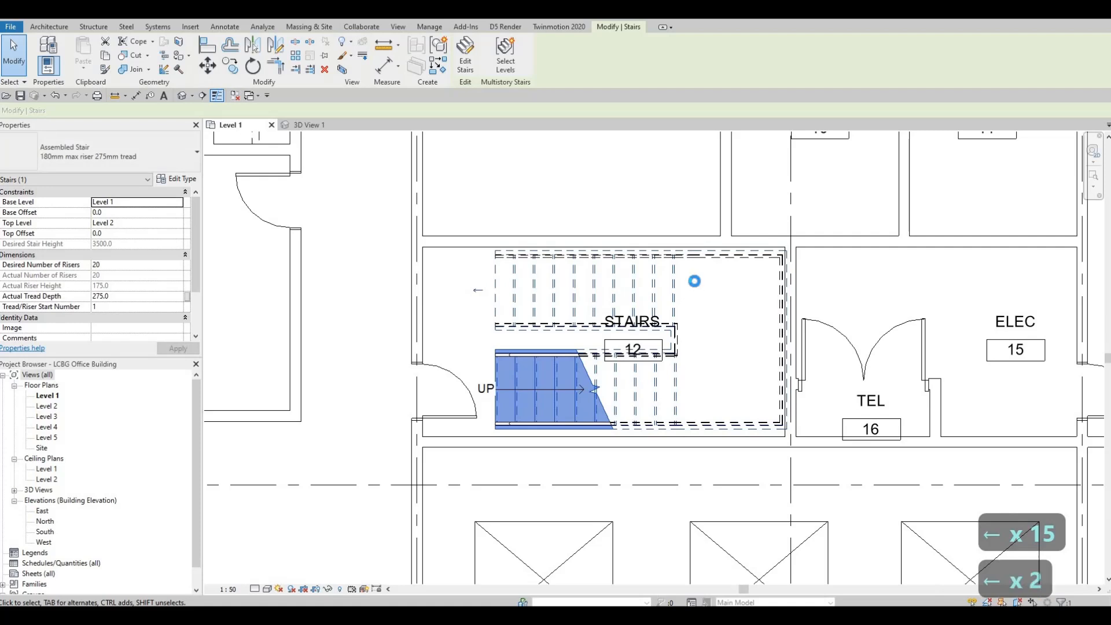
key(Right)
key(Left)
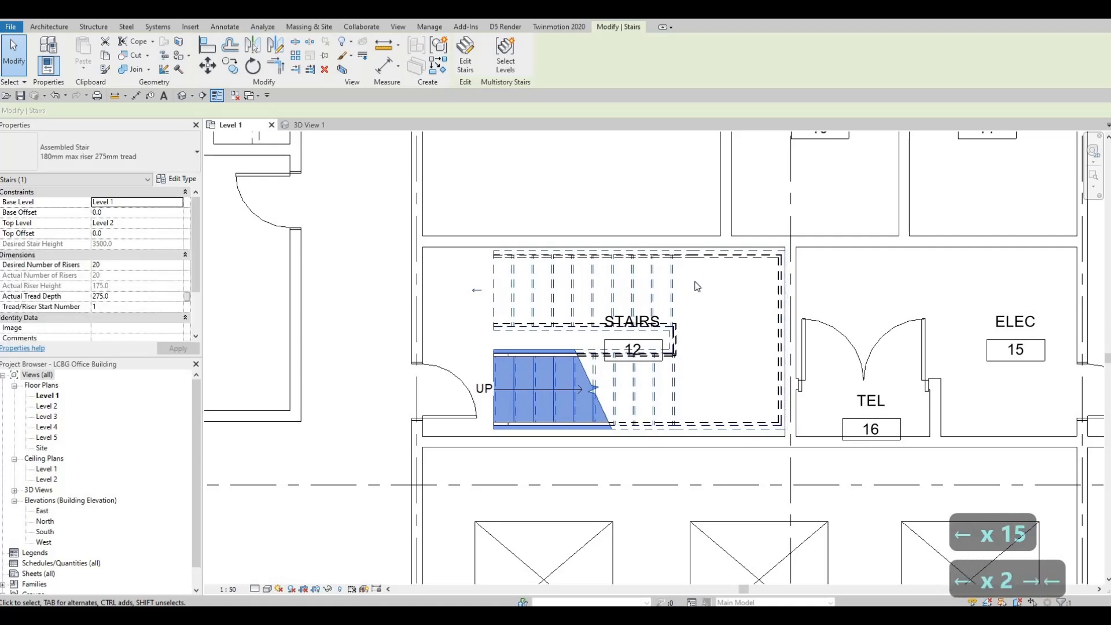
key(Escape)
key(Escape)
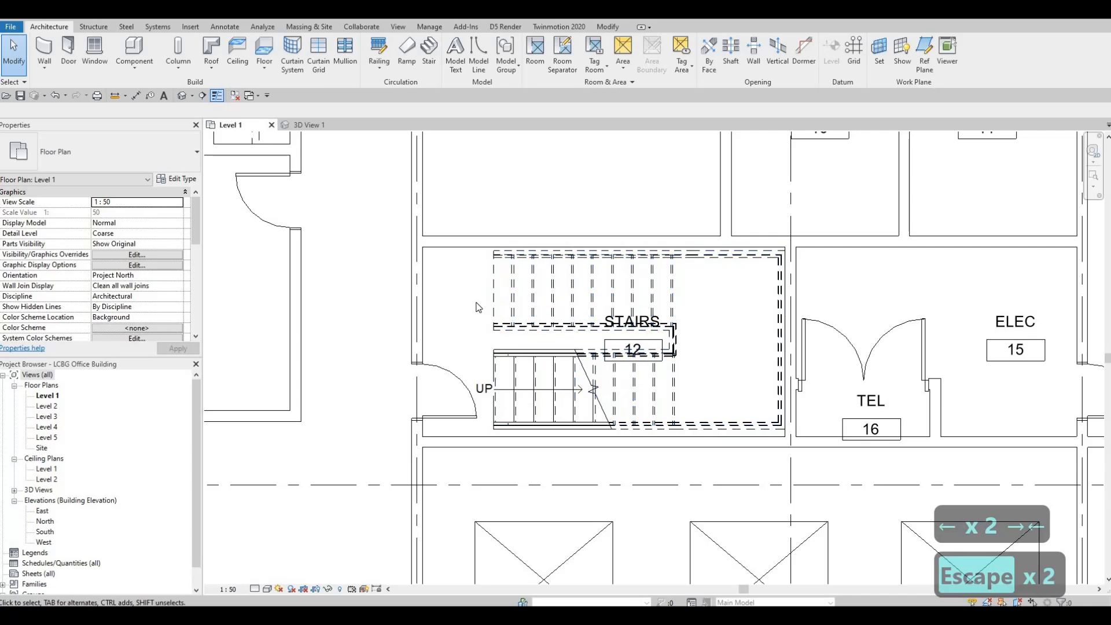
- Copy the finished stair from Stairs room 12 to the open area just east of Stairs room 23
middle_drag(476, 332, 475, 321)
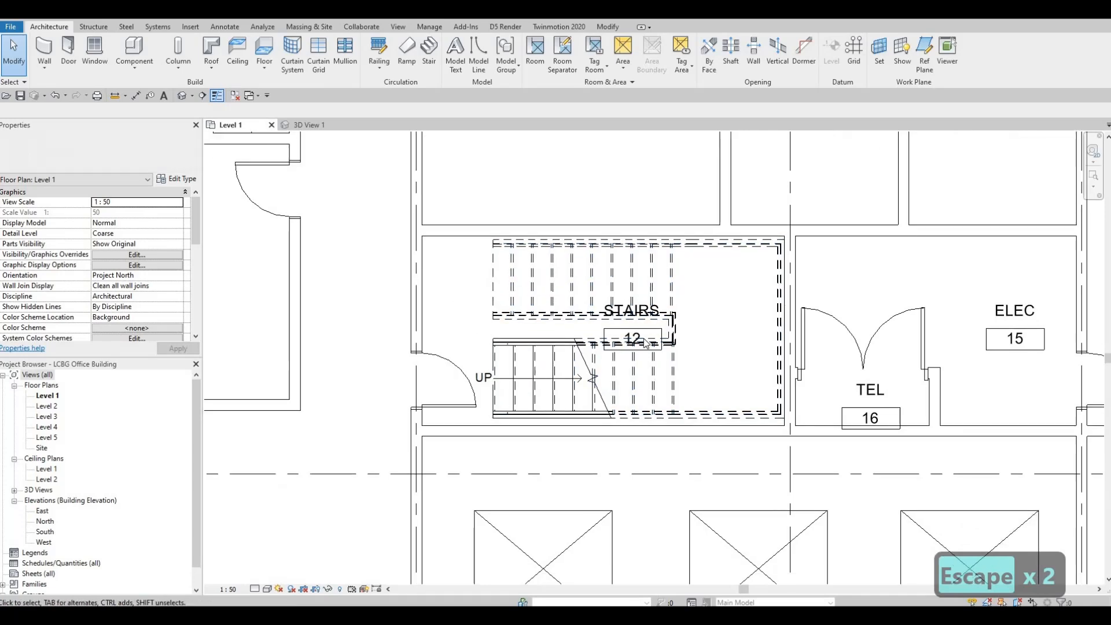
middle_drag(545, 325, 546, 340)
key(Escape)
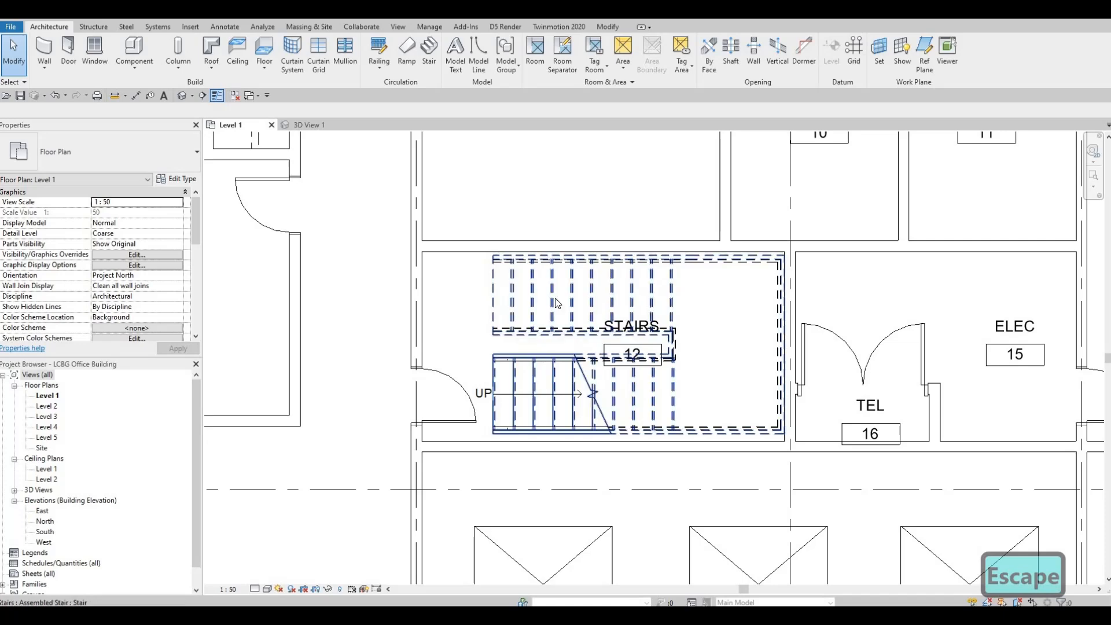
middle_drag(551, 298, 550, 297)
scroll(552, 301, down, 1)
scroll(524, 310, down, 2)
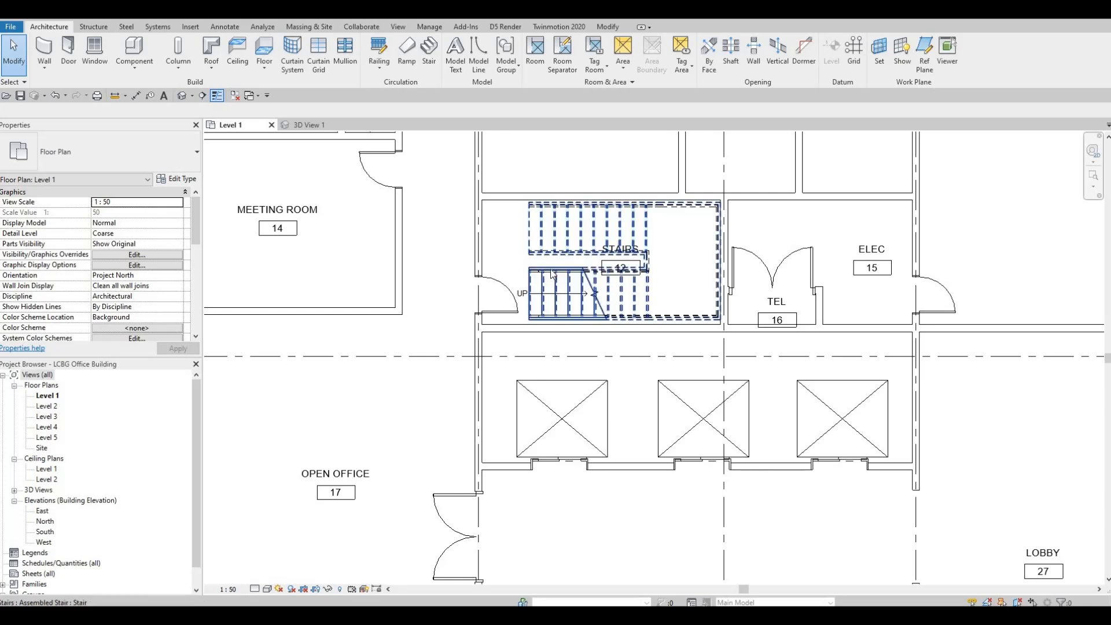
scroll(576, 217, down, 2)
click(573, 219)
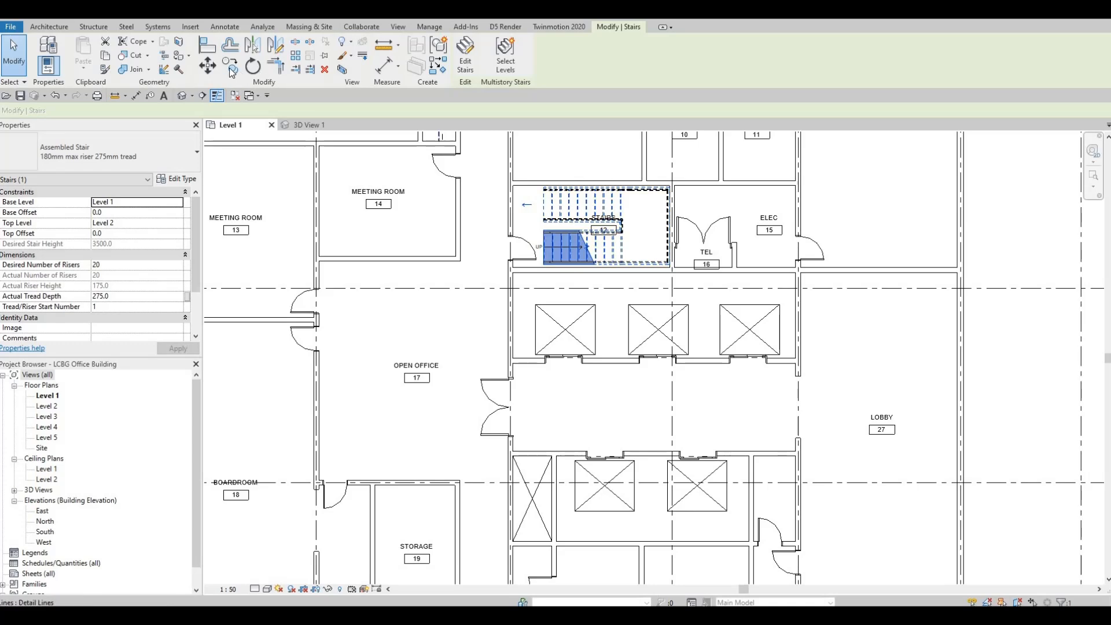
click(553, 206)
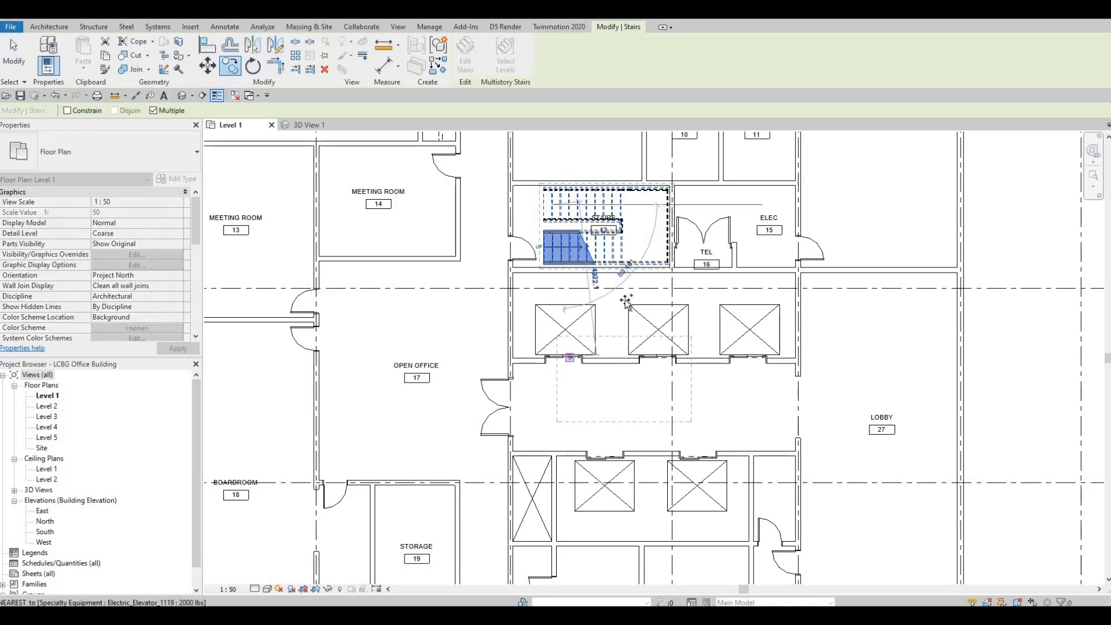
middle_drag(587, 529, 610, 347)
scroll(614, 177, down, 1)
middle_drag(637, 389, 637, 270)
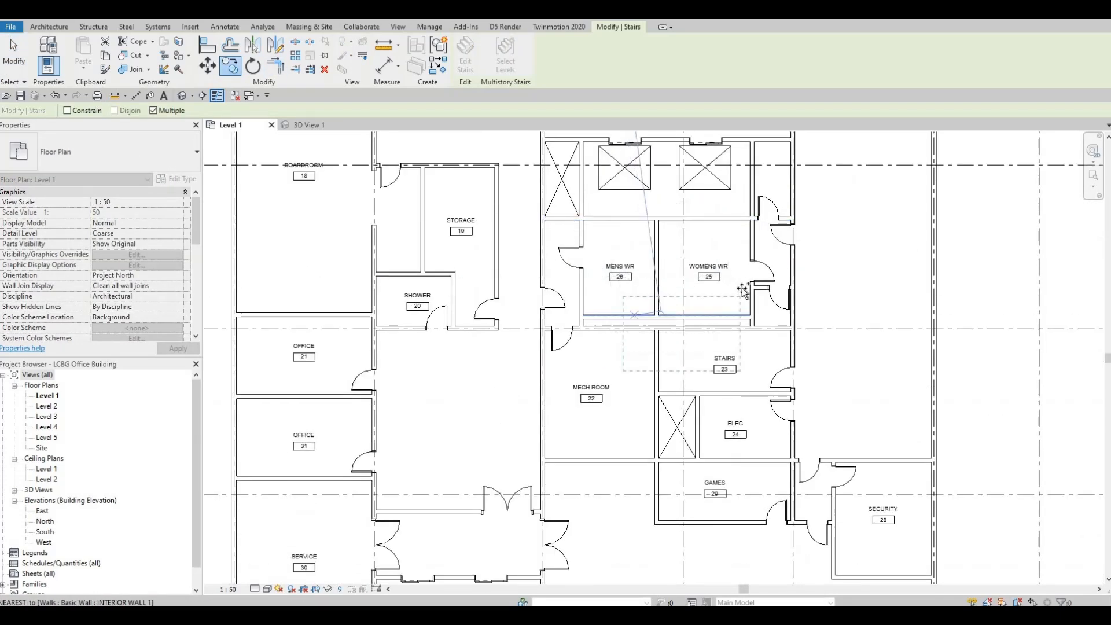
middle_drag(747, 296, 744, 254)
click(804, 304)
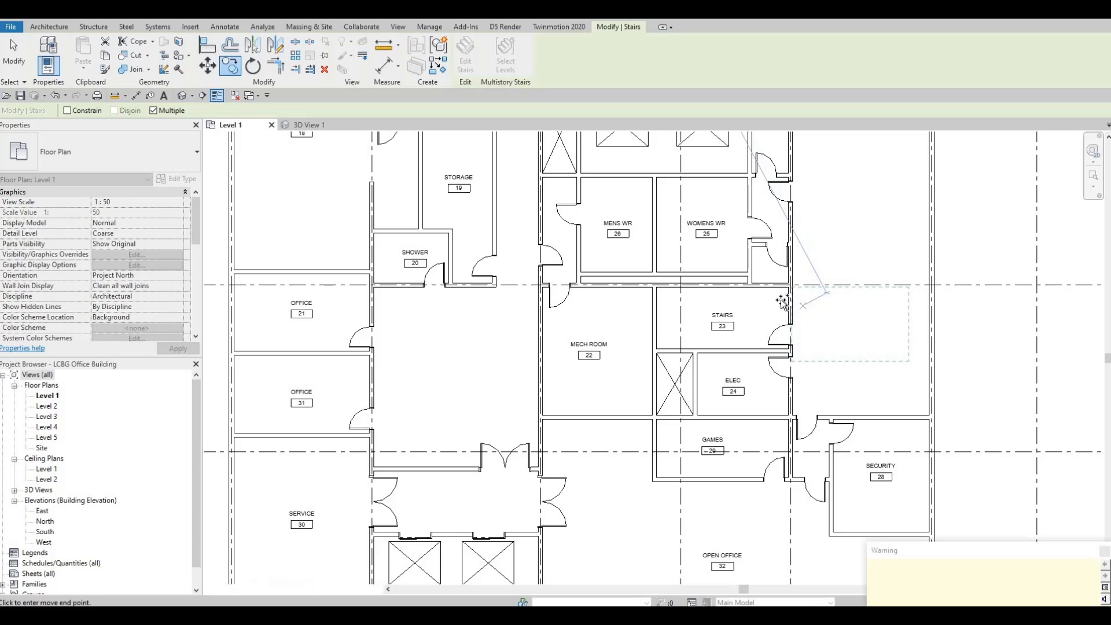
middle_drag(844, 313, 788, 325)
scroll(788, 324, up, 2)
key(Escape)
key(Escape)
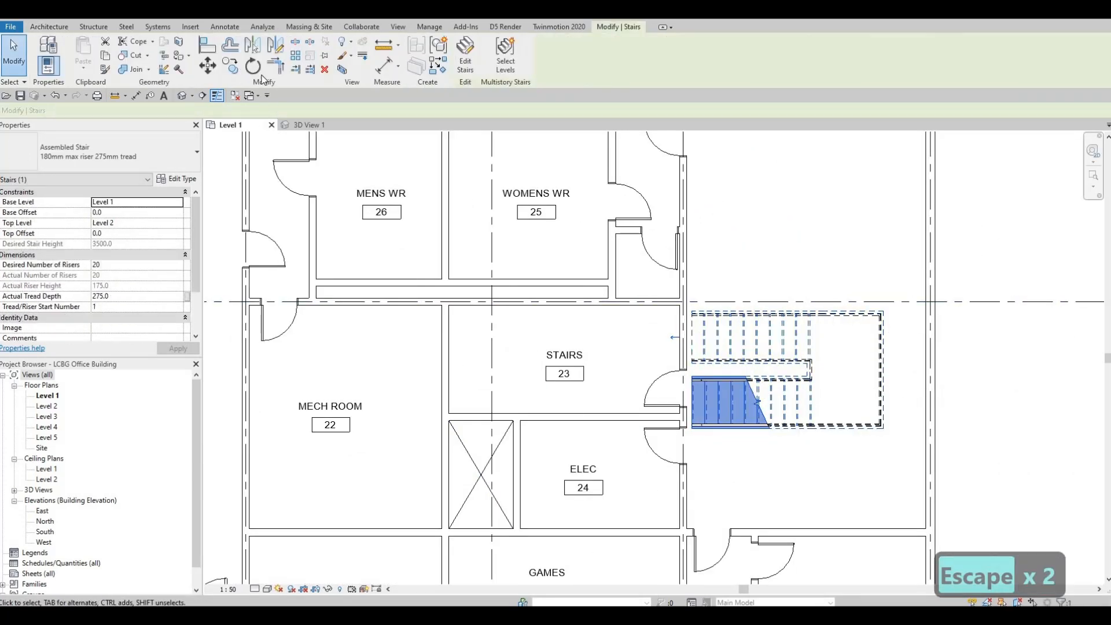
- Rotate the copied stair by 180° about its centre so its landing faces west
key(r)
key(o)
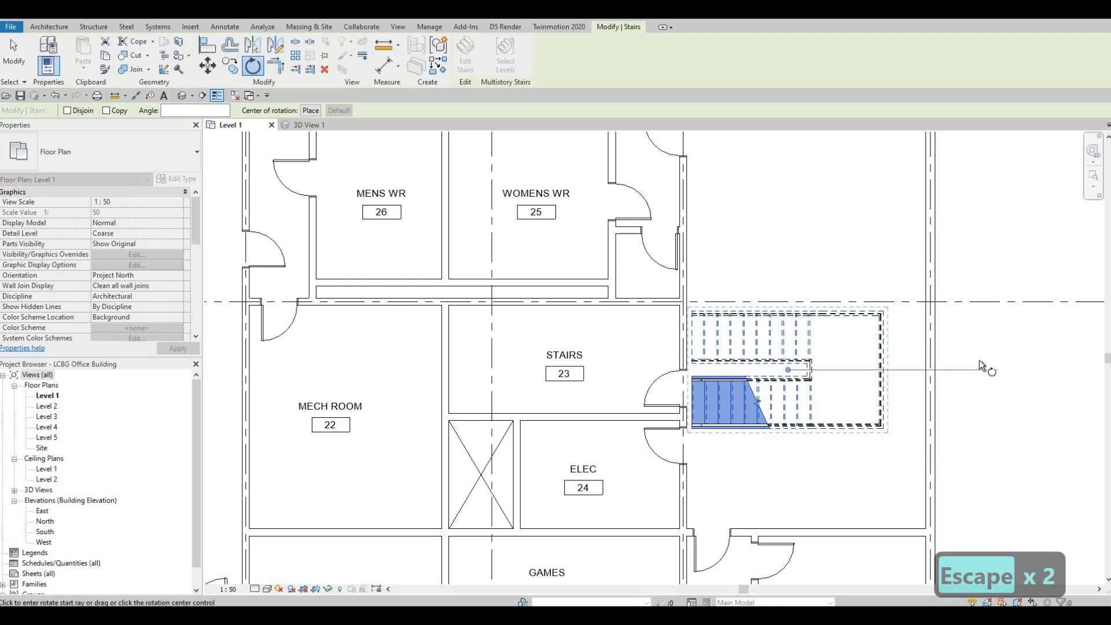
click(994, 364)
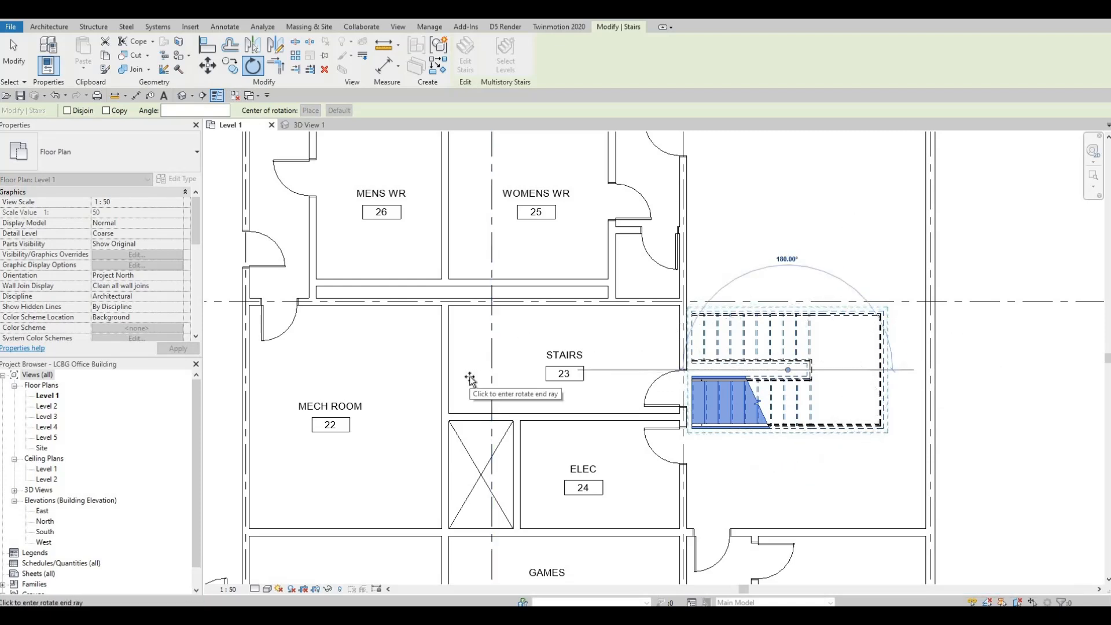
click(471, 382)
key(Escape)
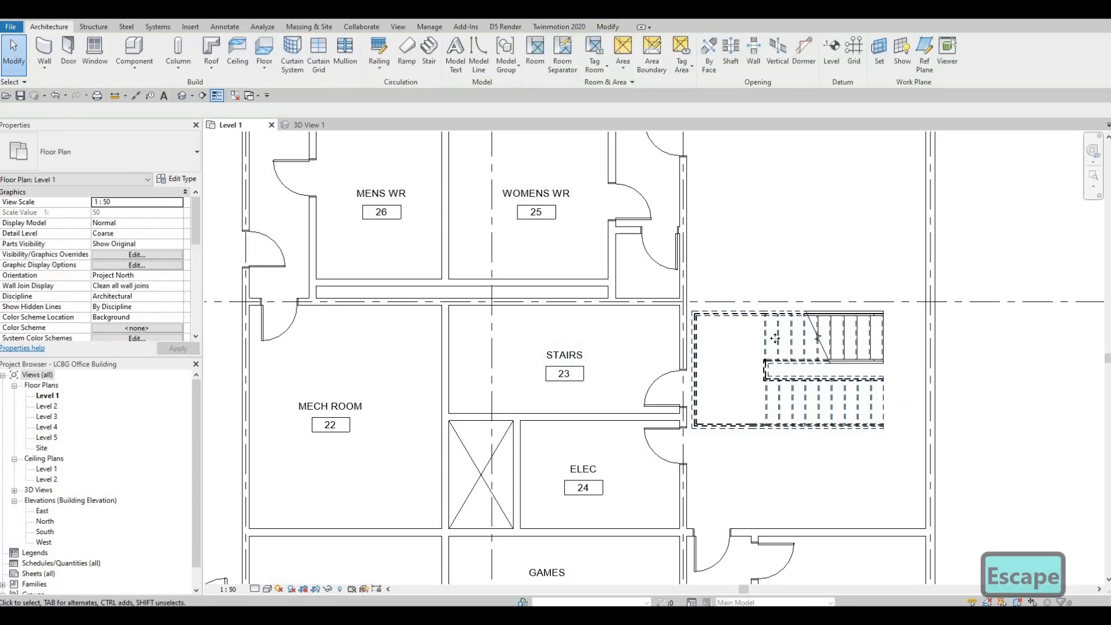
- Move the rotated stair into Stairs room 23, with its landing near the room's west wall
click(768, 338)
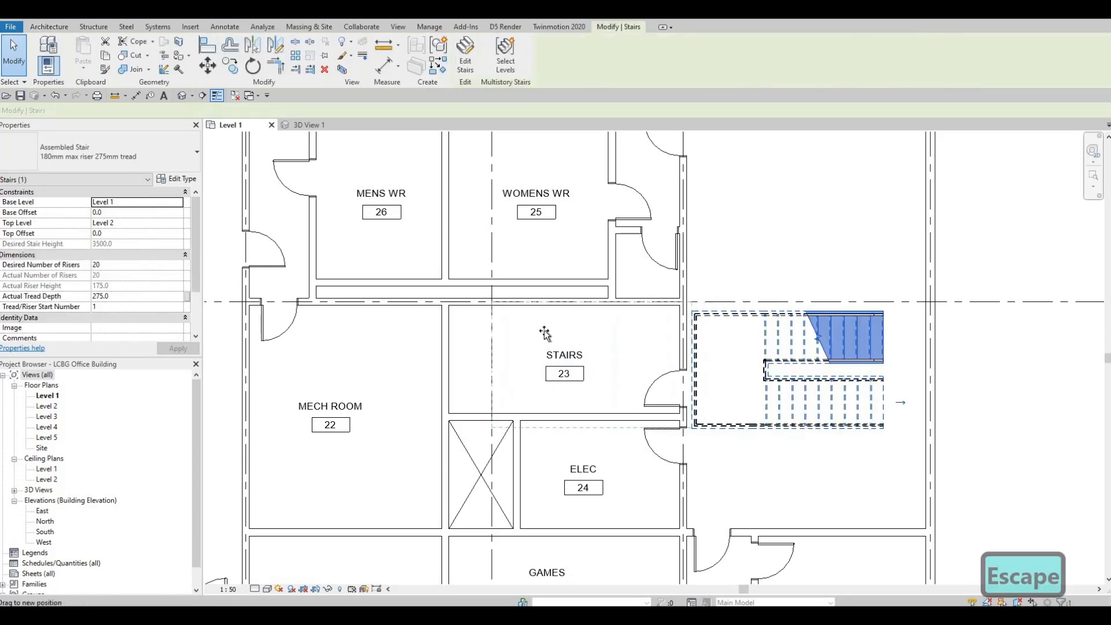
drag(545, 332, 523, 330)
key(Escape)
- Nudge the wall between Stairs room 23 and ELEC room 24 southward in four small increments to make room for the stair
middle_drag(660, 429, 703, 412)
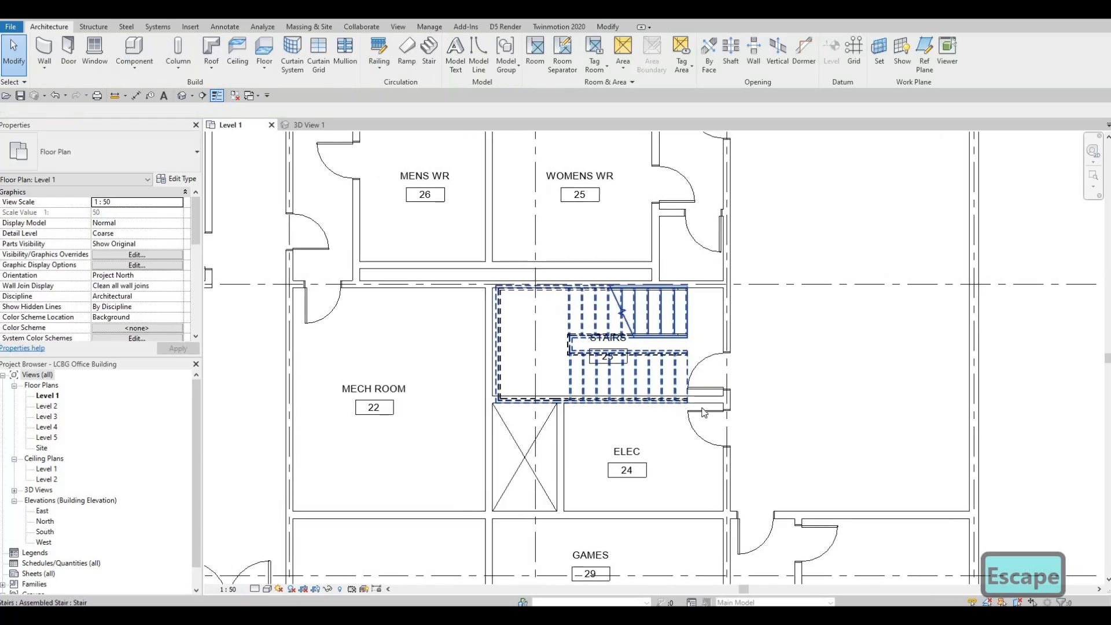
scroll(704, 412, up, 2)
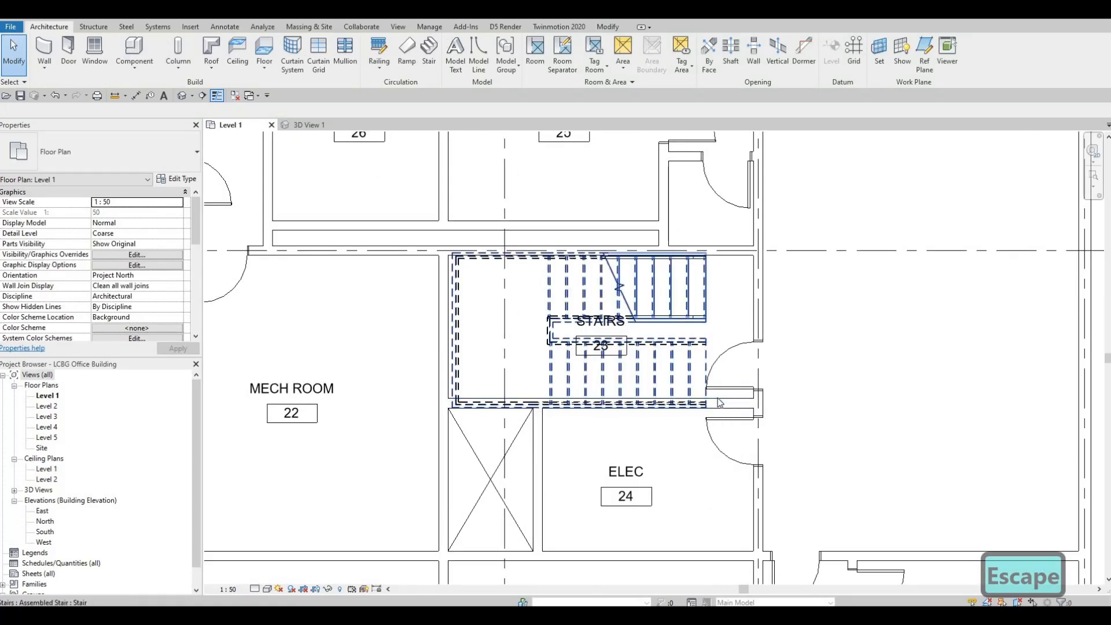
click(703, 409)
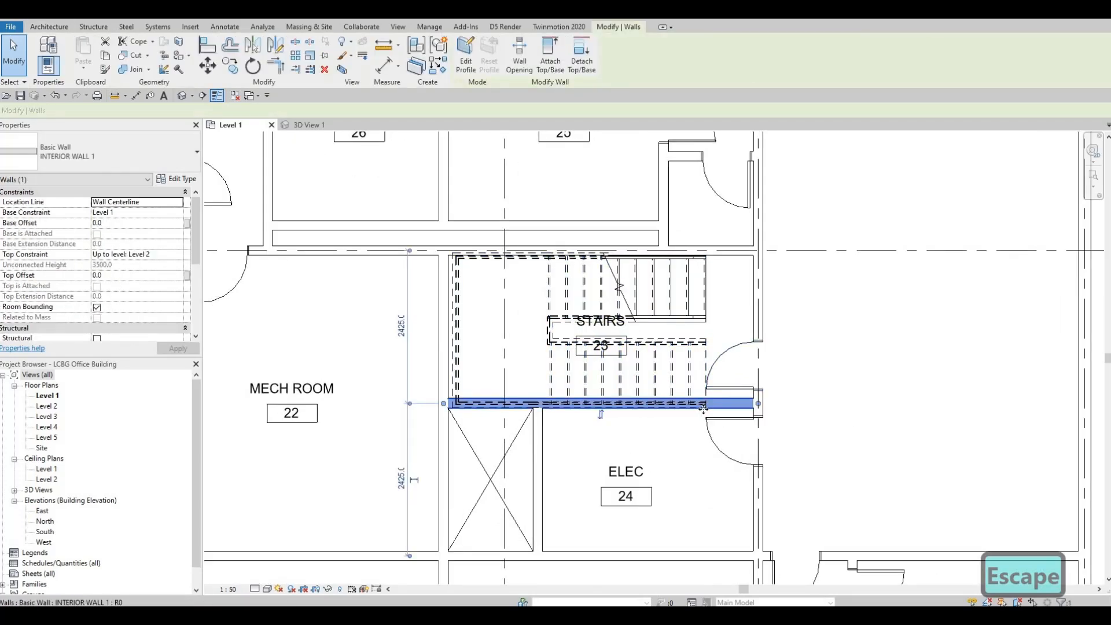
key(Down)
key(Down)
key(Down)
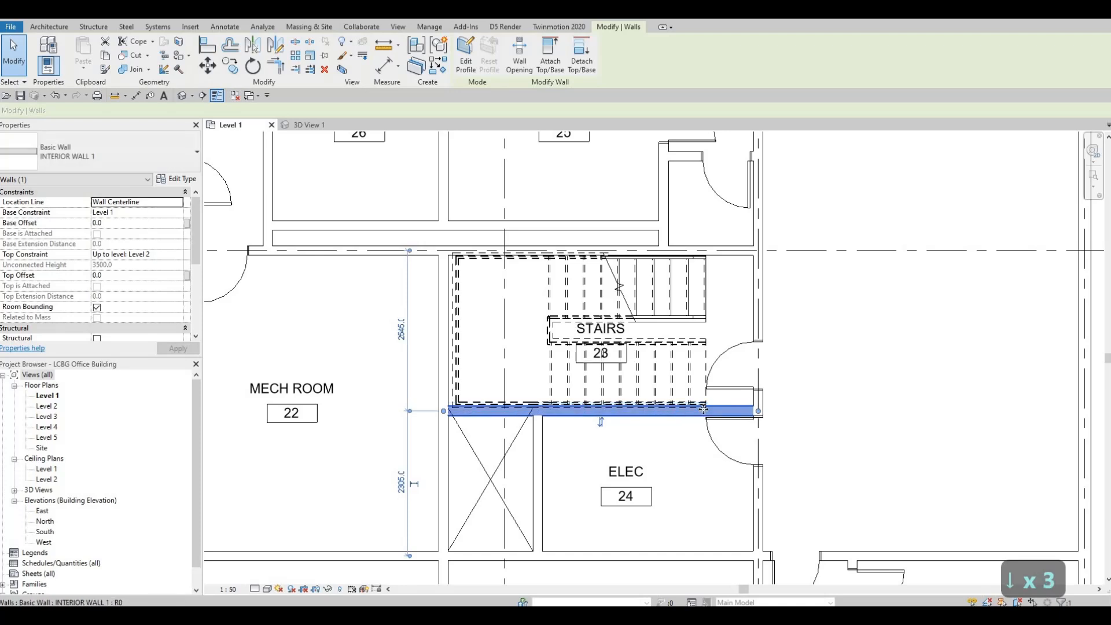
key(Down)
key(Escape)
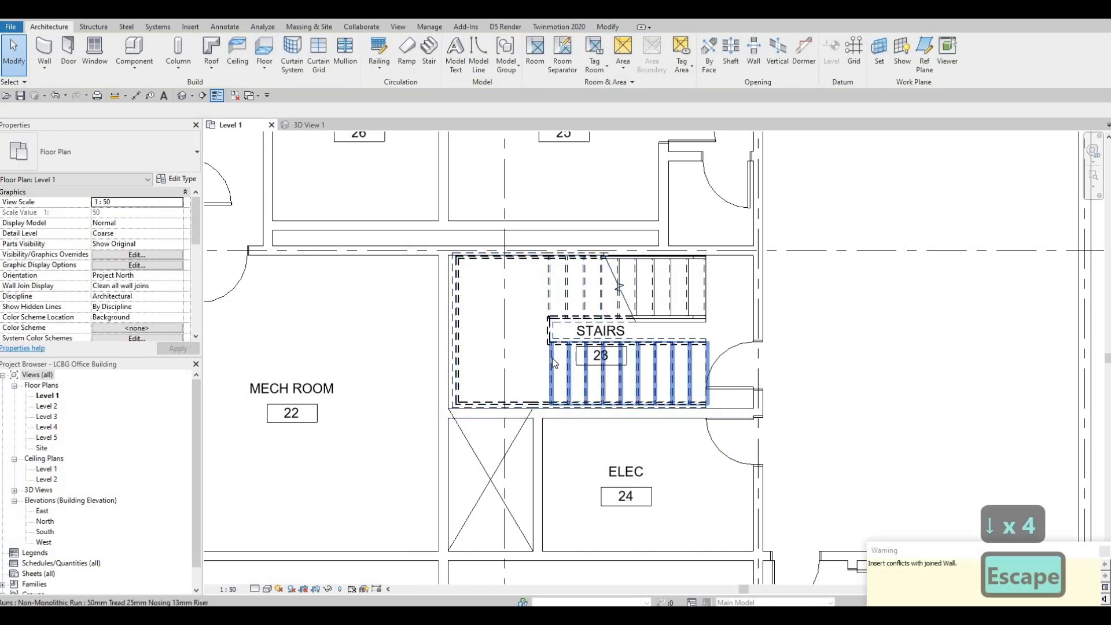
- Nudge the stair in Stairs room 23 one increment south and one increment west
click(553, 363)
key(Down)
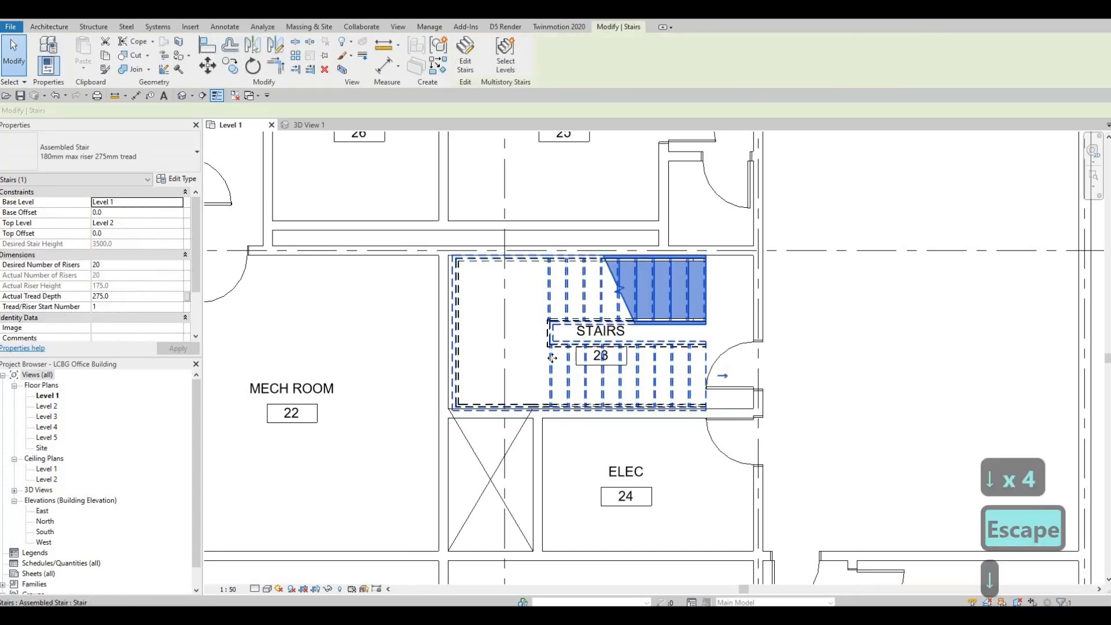
key(Escape)
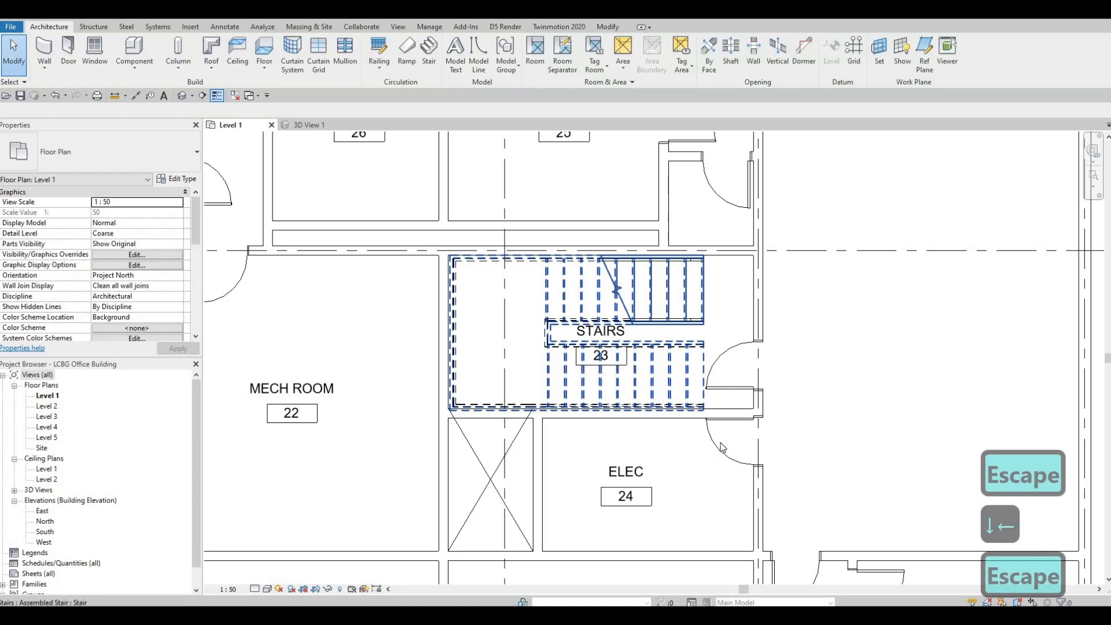
- Nudge the east doors of Stairs room 23 and ELEC room 24 southward together in four small increments
click(725, 455)
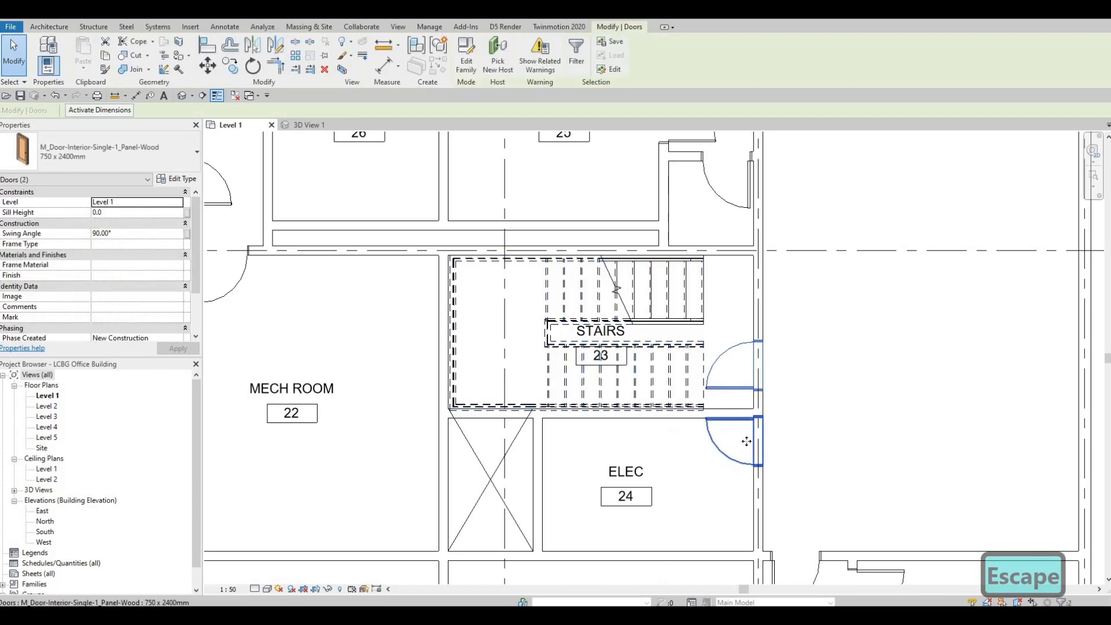
key(Down)
key(Down)
key(Down)
key(Down)
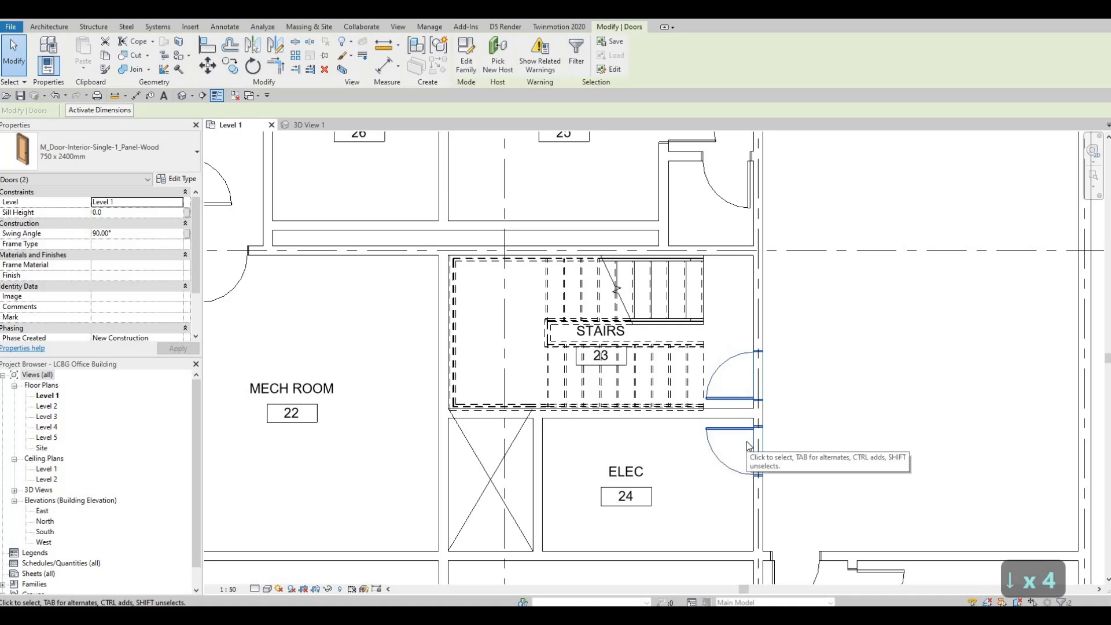
key(Escape)
key(Escape)
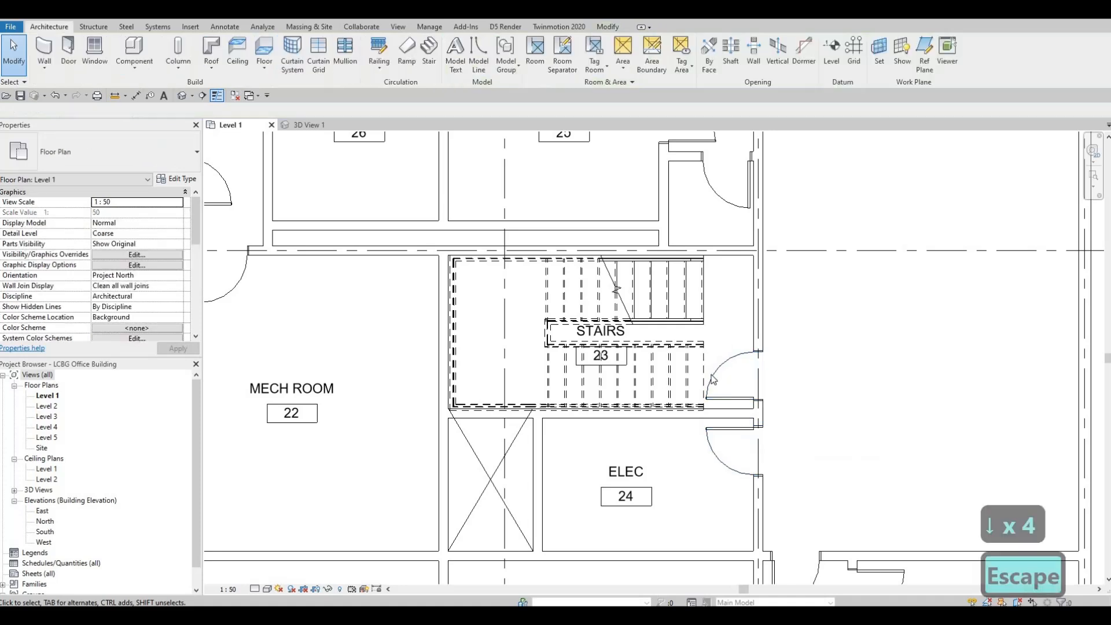
- Edit the stair in Stairs room 23, set its landing depth to 1300 mm, and finish the stair
middle_drag(554, 290, 577, 280)
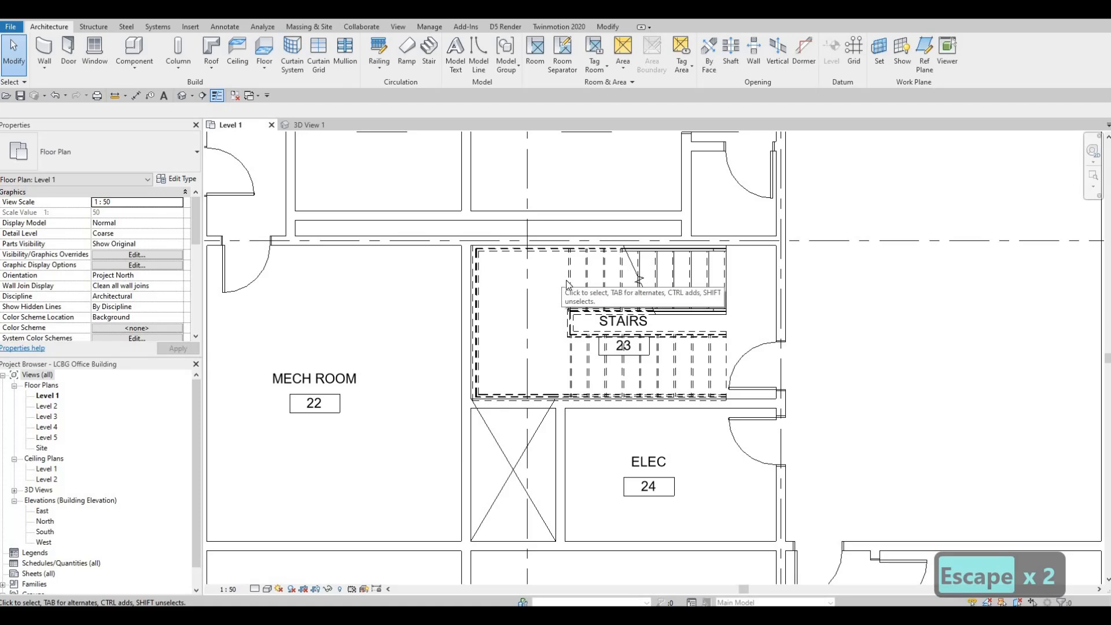
click(569, 282)
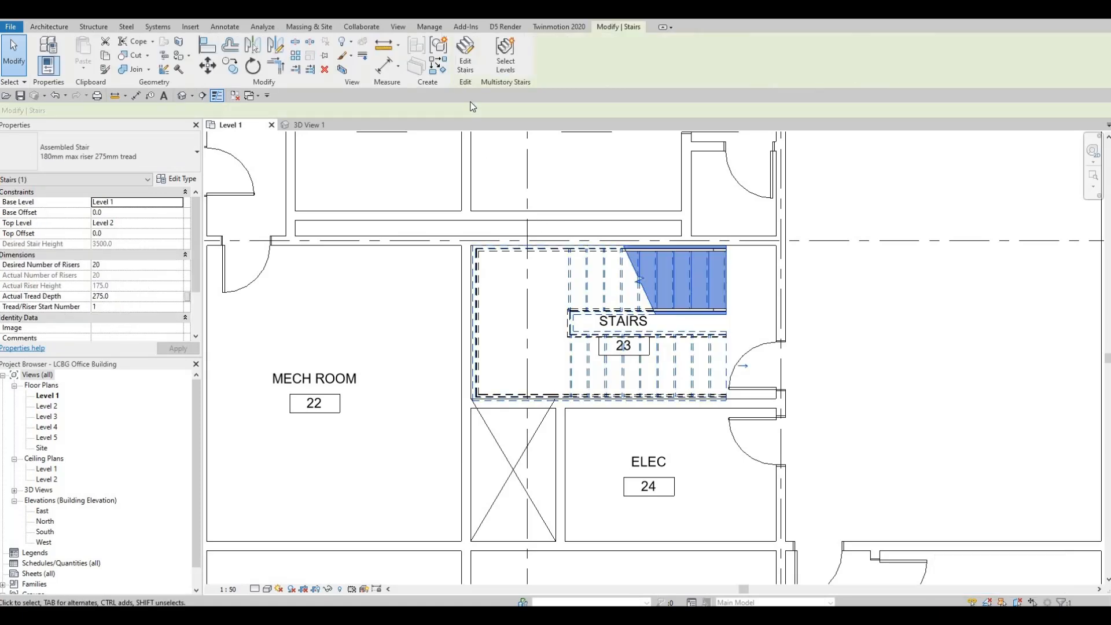
double_click(527, 280)
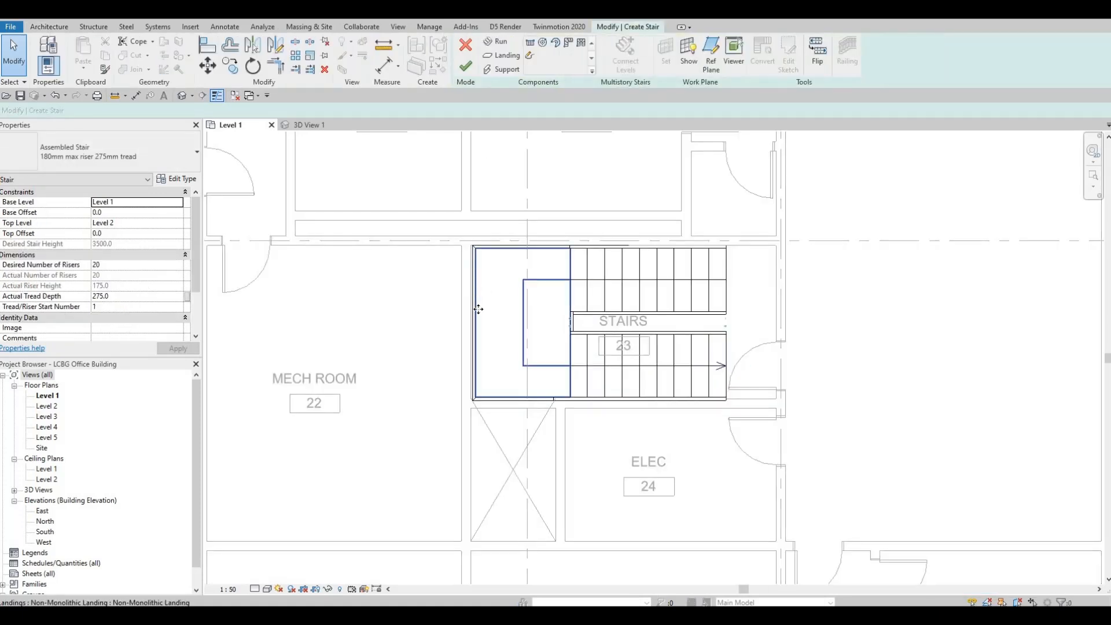
click(478, 309)
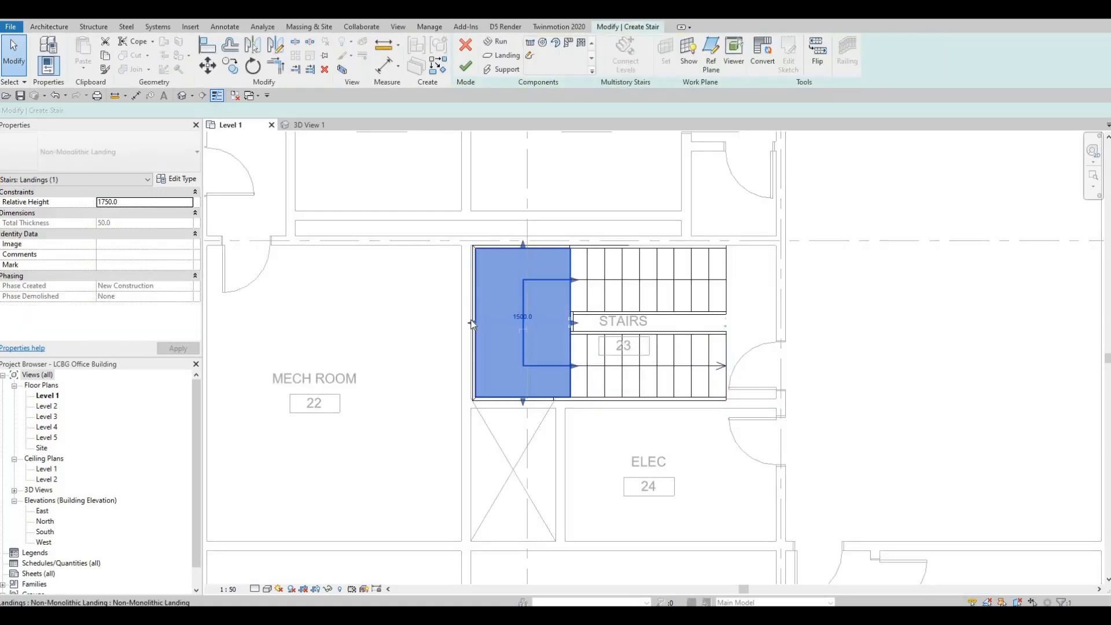
click(525, 313)
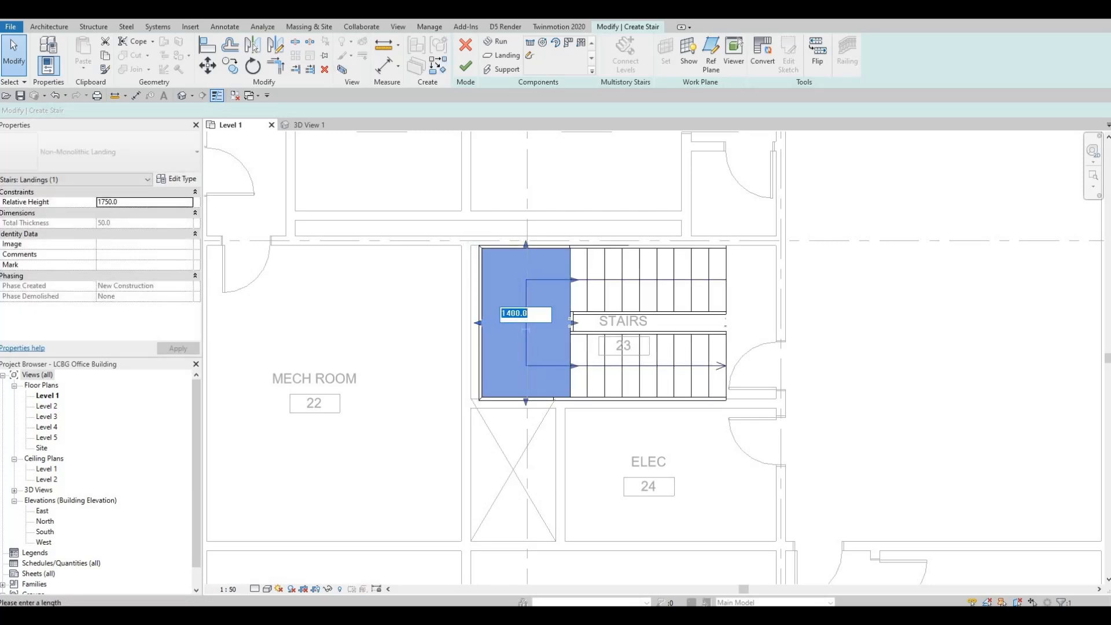
text(1300)
key(Return)
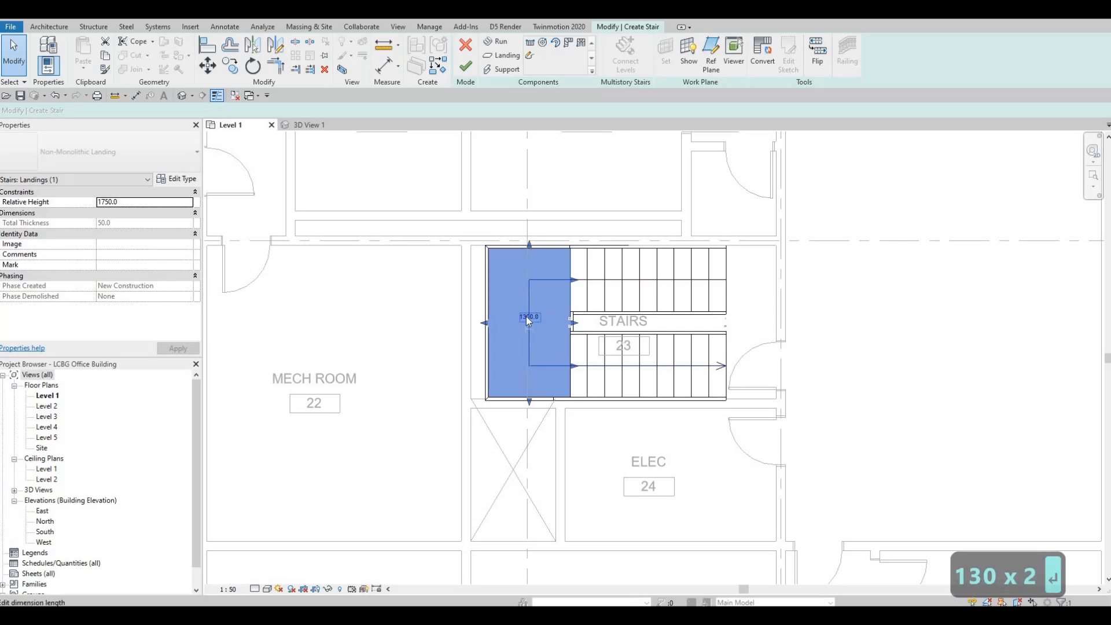
key(Escape)
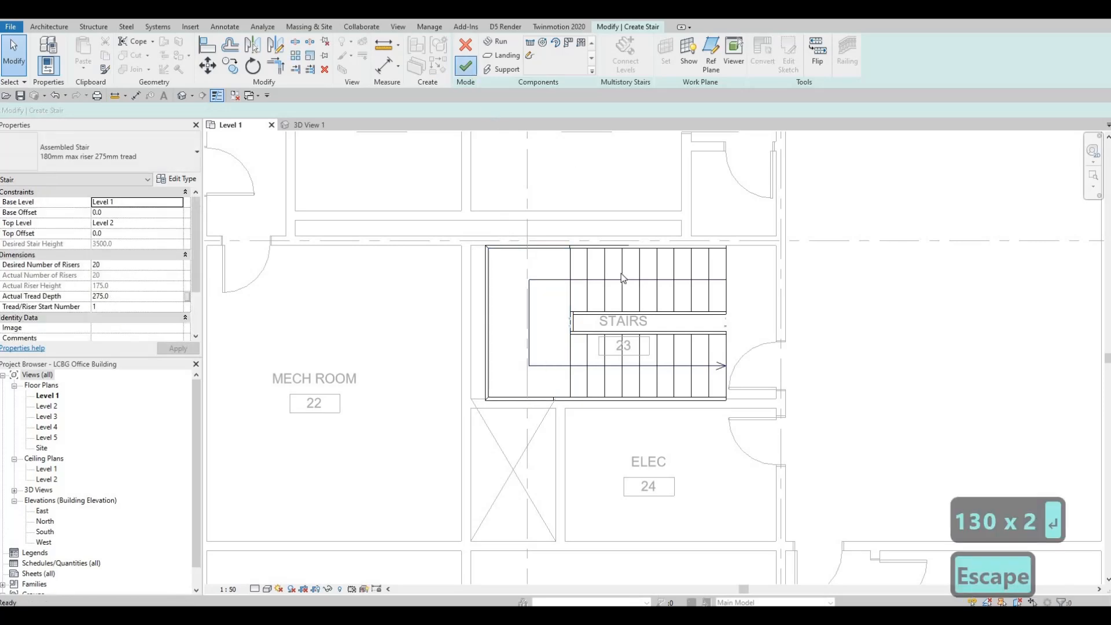
- Nudge the shortened stair westward in small increments until its landing meets the west wall of Stairs room 23
click(586, 272)
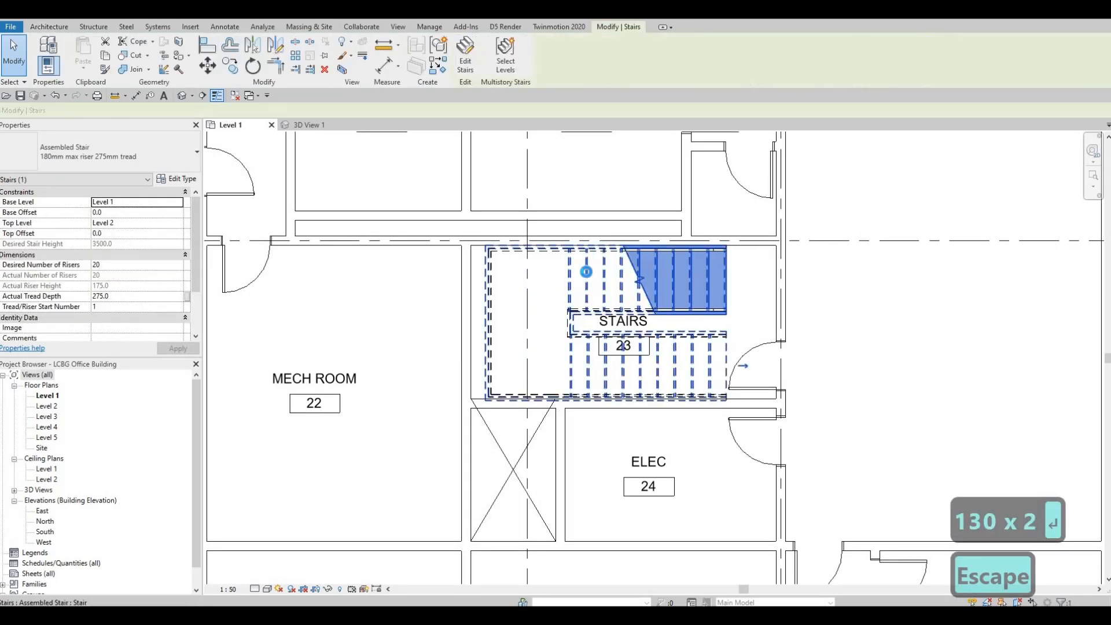
key(Left)
key(Left)
key(Left)
key(Left)
key(Left)
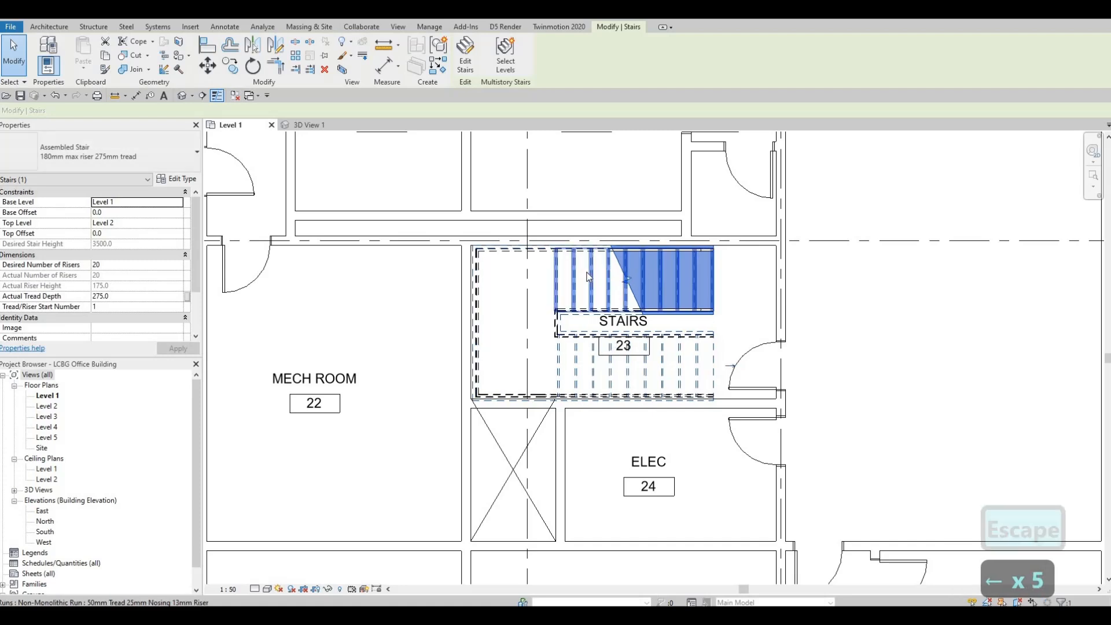
key(Escape)
key(Escape)
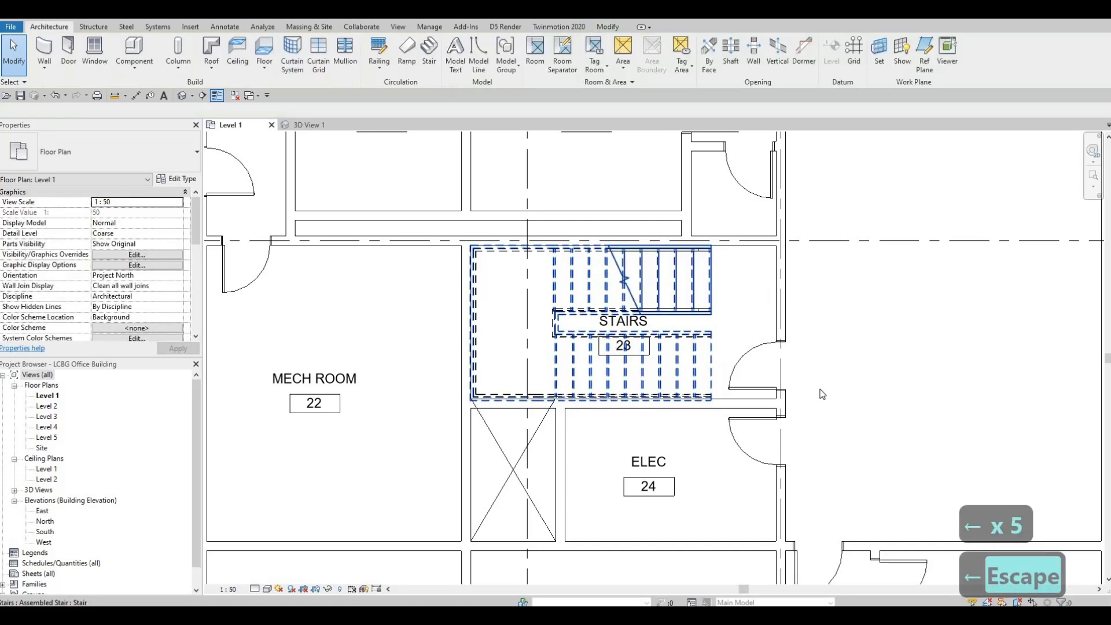
- Nudge the door of Stairs room 23 southward by two small increments, closer to the room's south wall
click(771, 391)
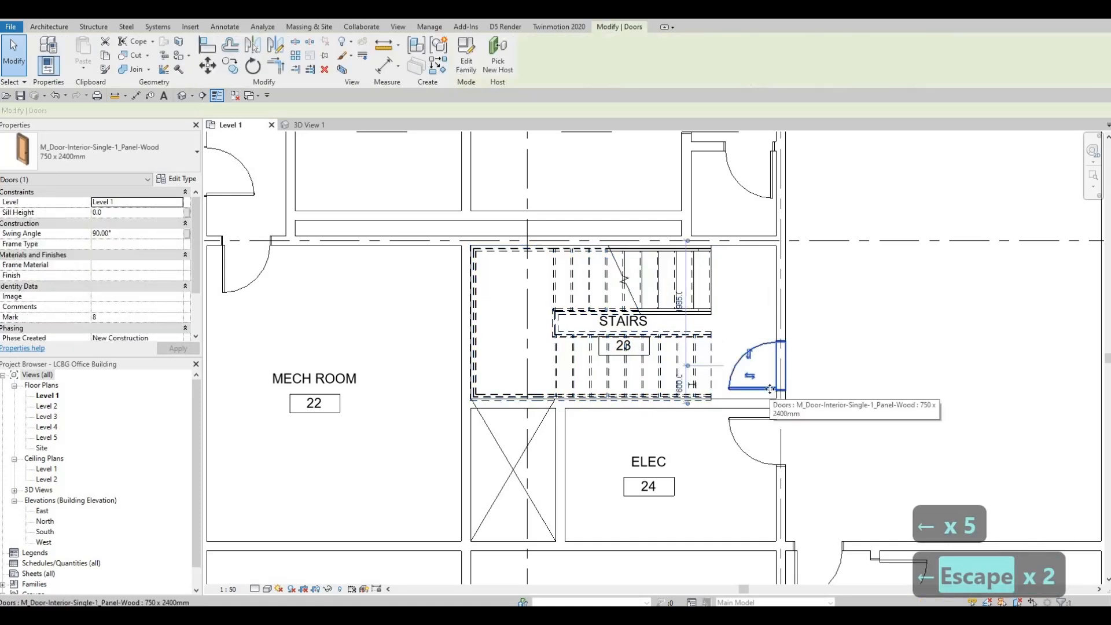
key(Down)
key(Down)
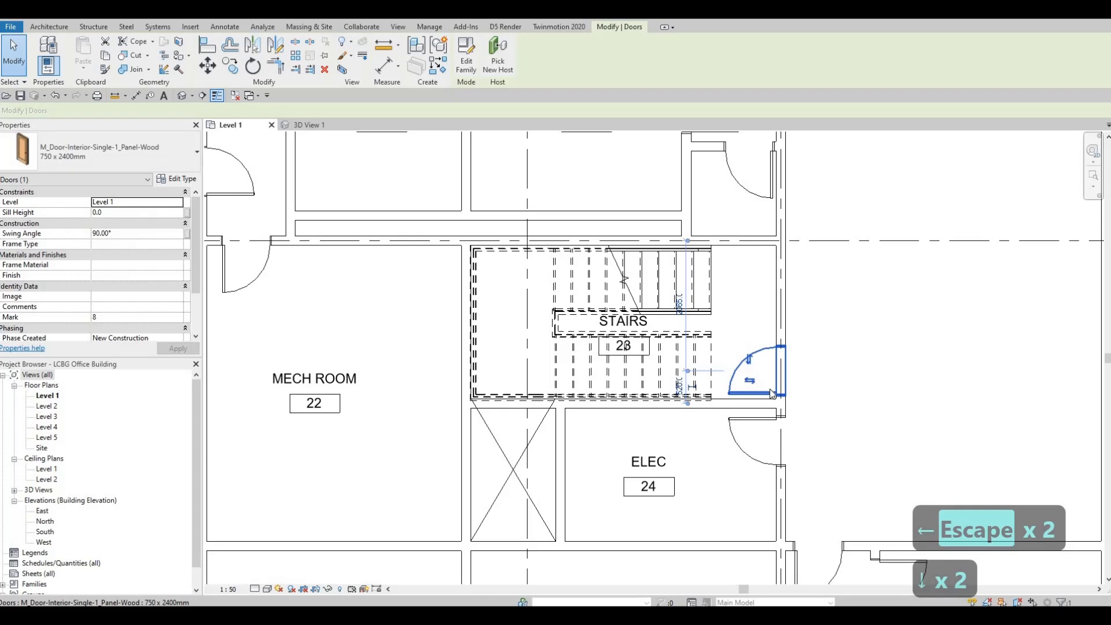
key(Escape)
key(Escape)
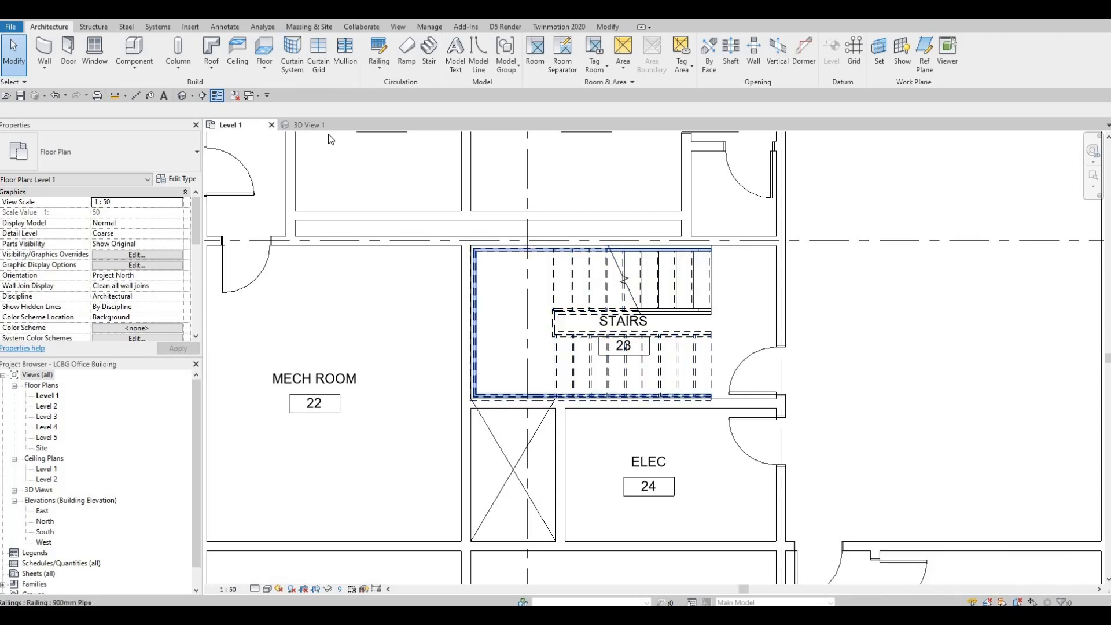
- Open the default 3D view and examine the stair in Stairs room 23 and its direction relative to the door
click(183, 97)
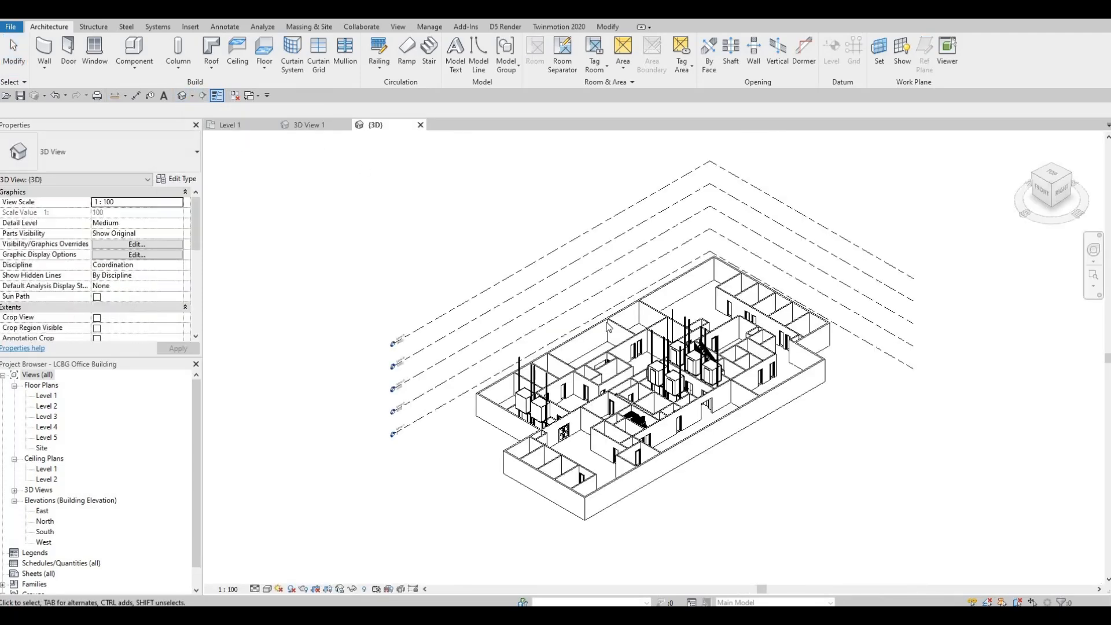
scroll(616, 386, up, 2)
scroll(746, 449, up, 2)
shift+middle_drag(772, 353, 762, 379)
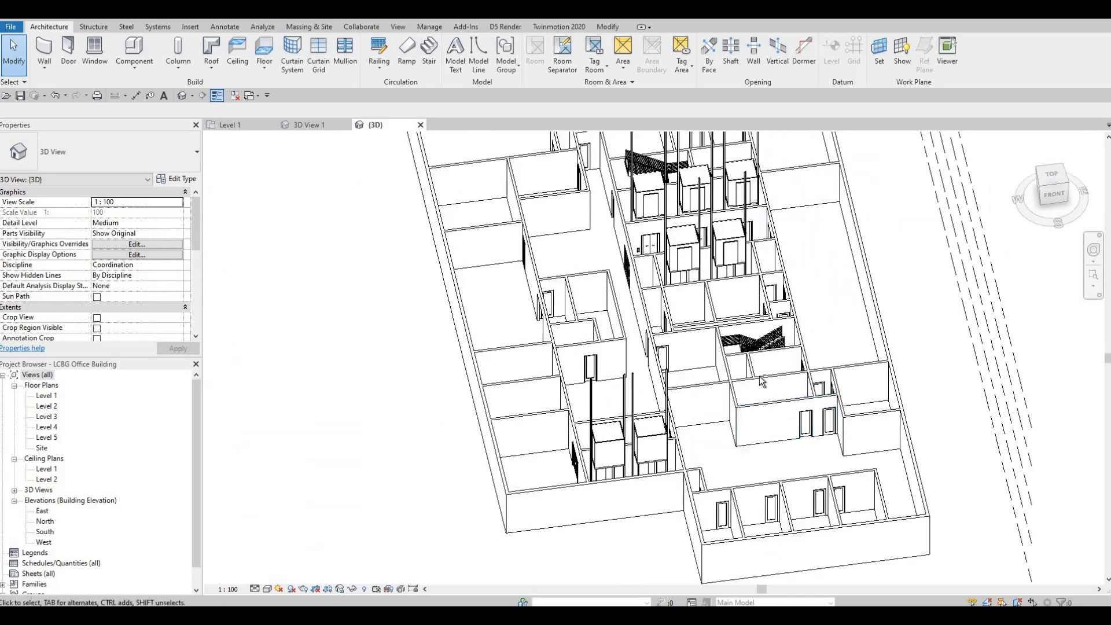
scroll(762, 380, up, 3)
shift+middle_drag(901, 445, 766, 454)
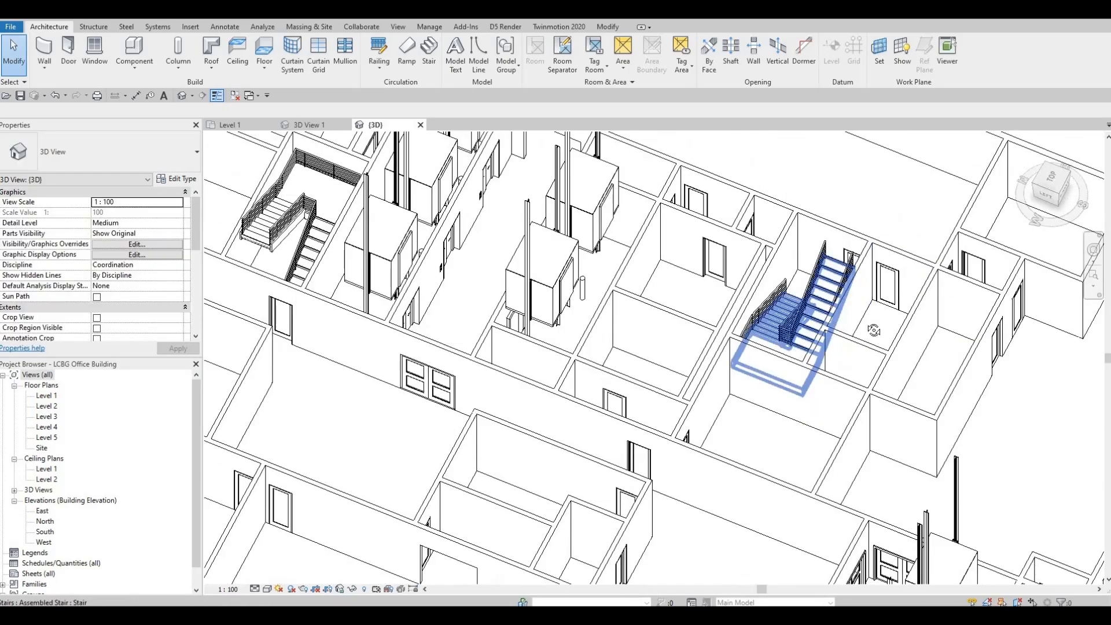
scroll(873, 328, up, 2)
middle_drag(875, 313, 776, 336)
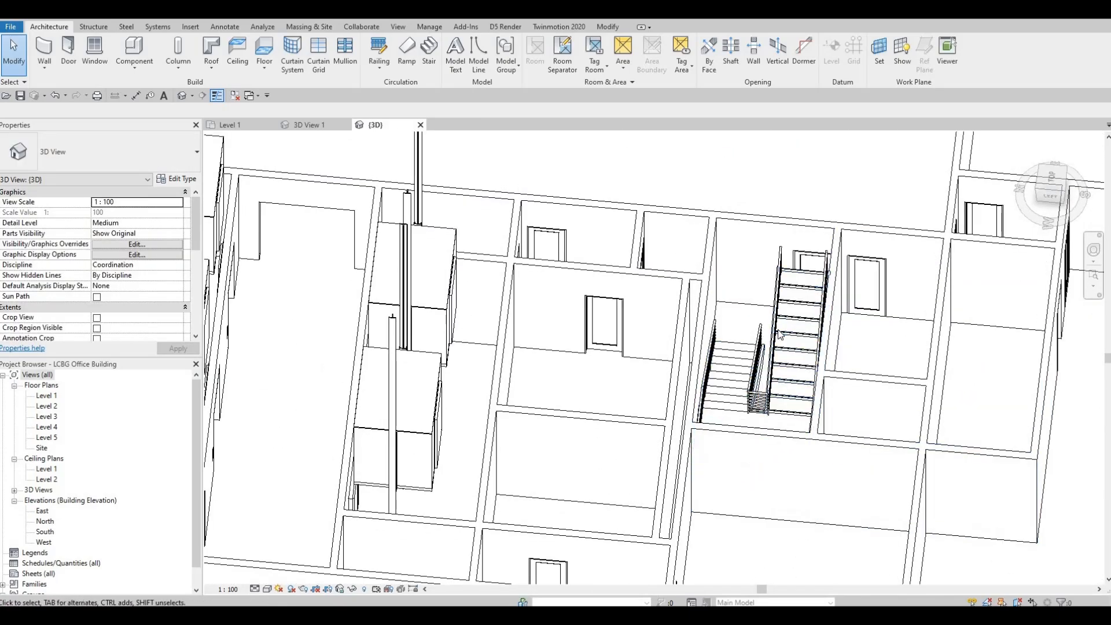
click(769, 354)
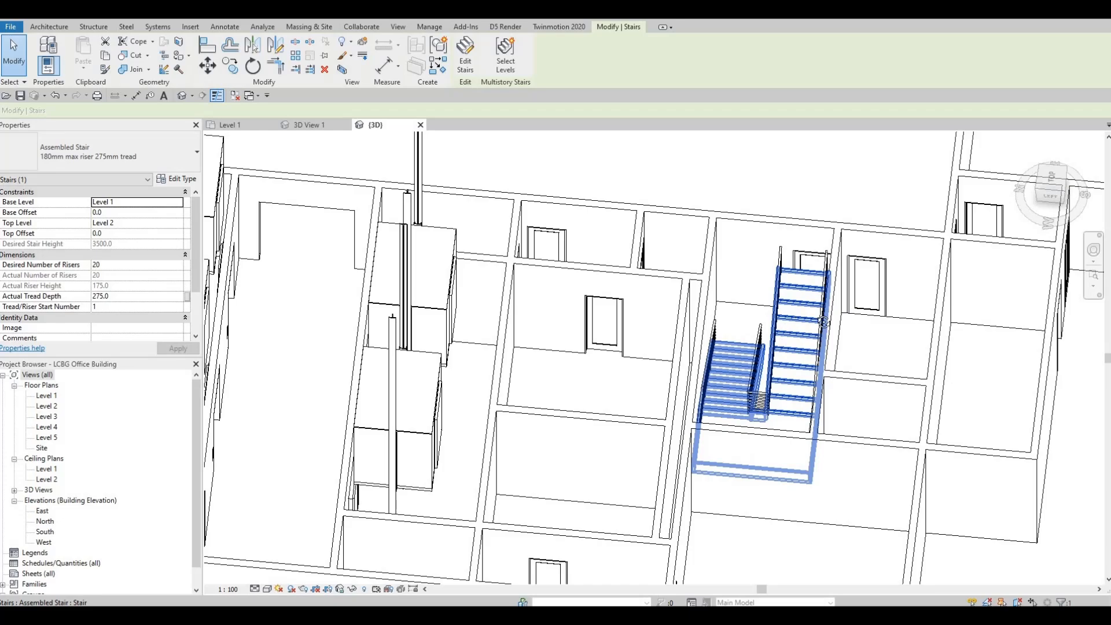
shift+middle_drag(824, 323, 470, 316)
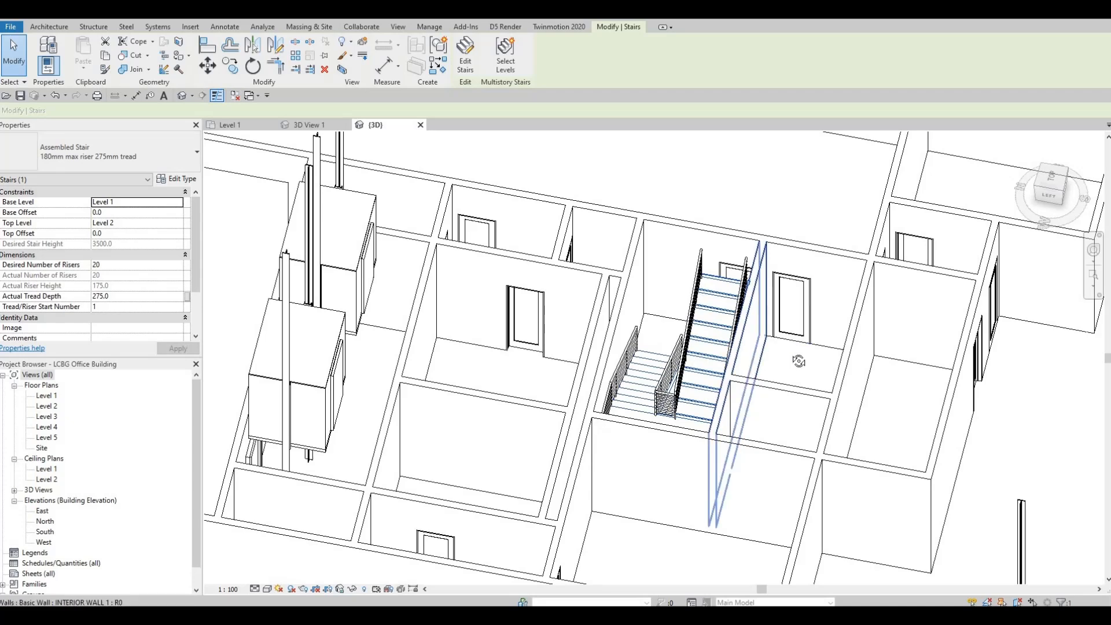
shift+middle_drag(618, 298, 605, 344)
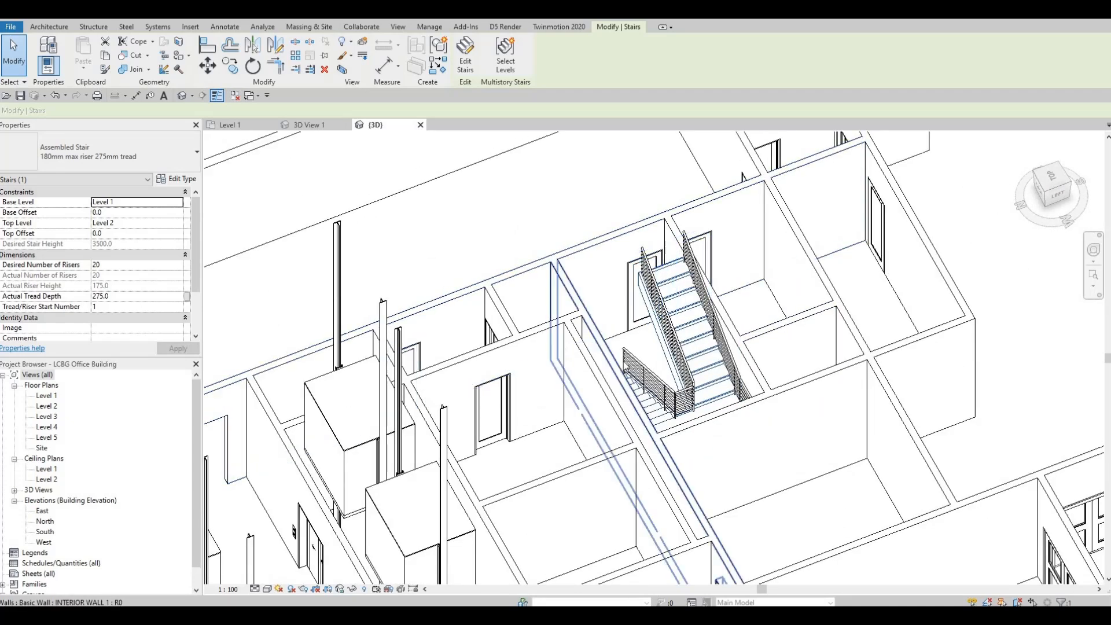
shift+middle_drag(603, 371, 612, 367)
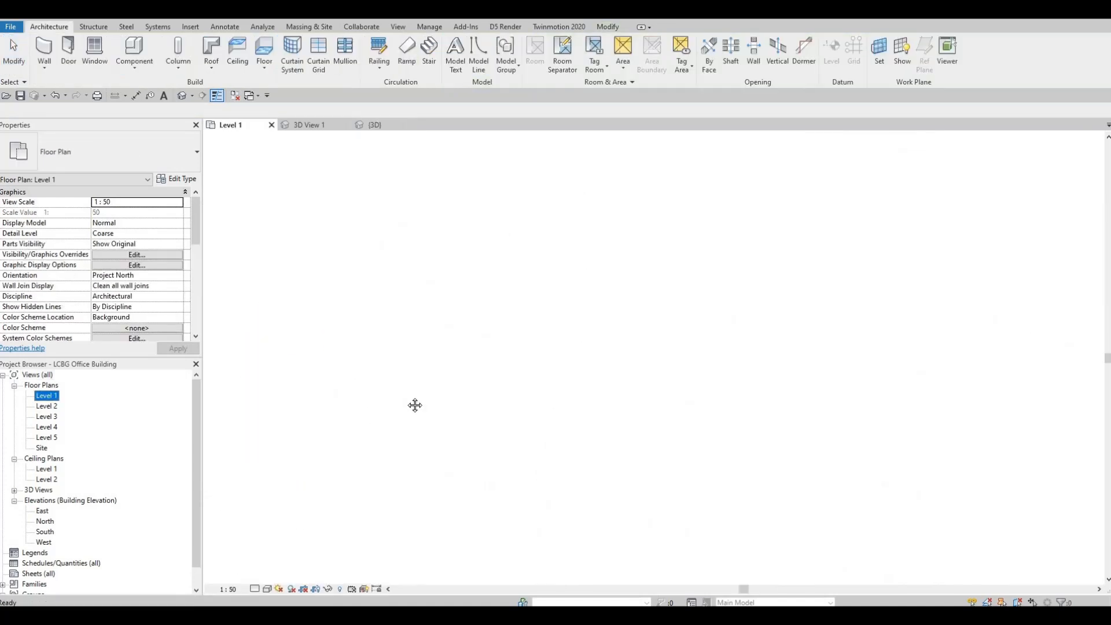
- Reverse the up direction of the stair in Stairs room 23 on the Level 1 plan
scroll(566, 352, down, 1)
key(Escape)
click(655, 320)
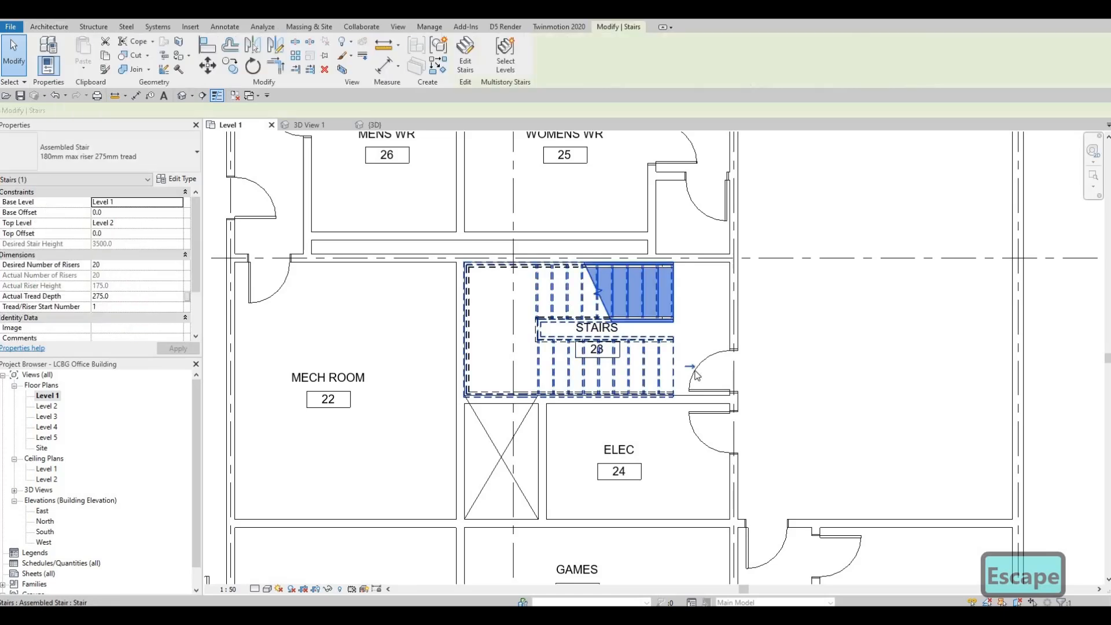
click(690, 368)
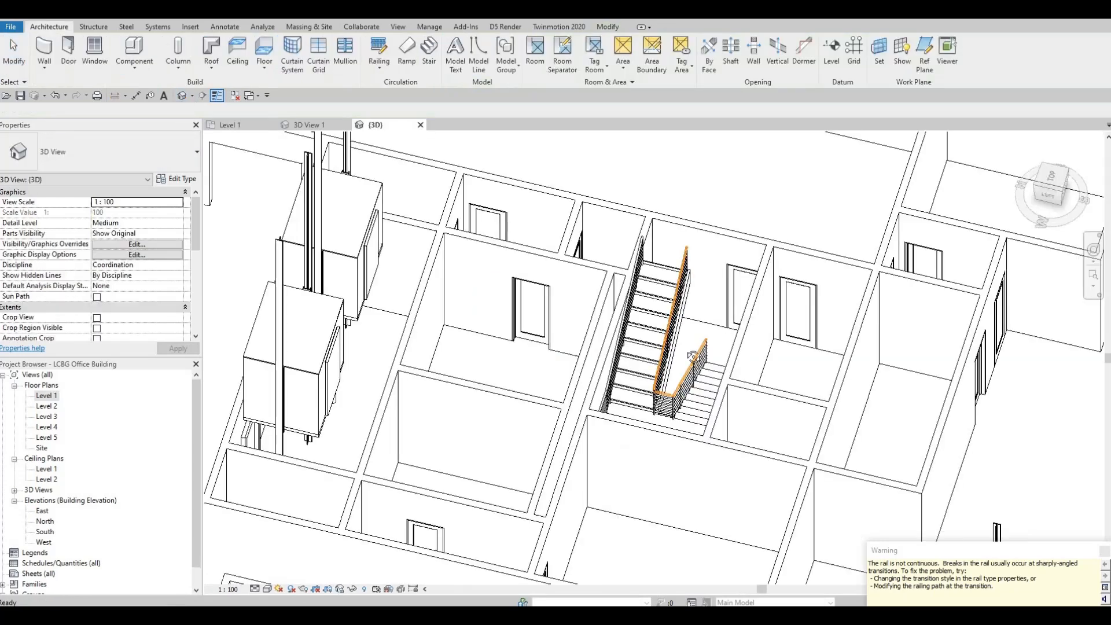
- Check the reversed stair in 3D and return to the Level 1 plan around Stairs room 23
shift+middle_drag(659, 393, 712, 407)
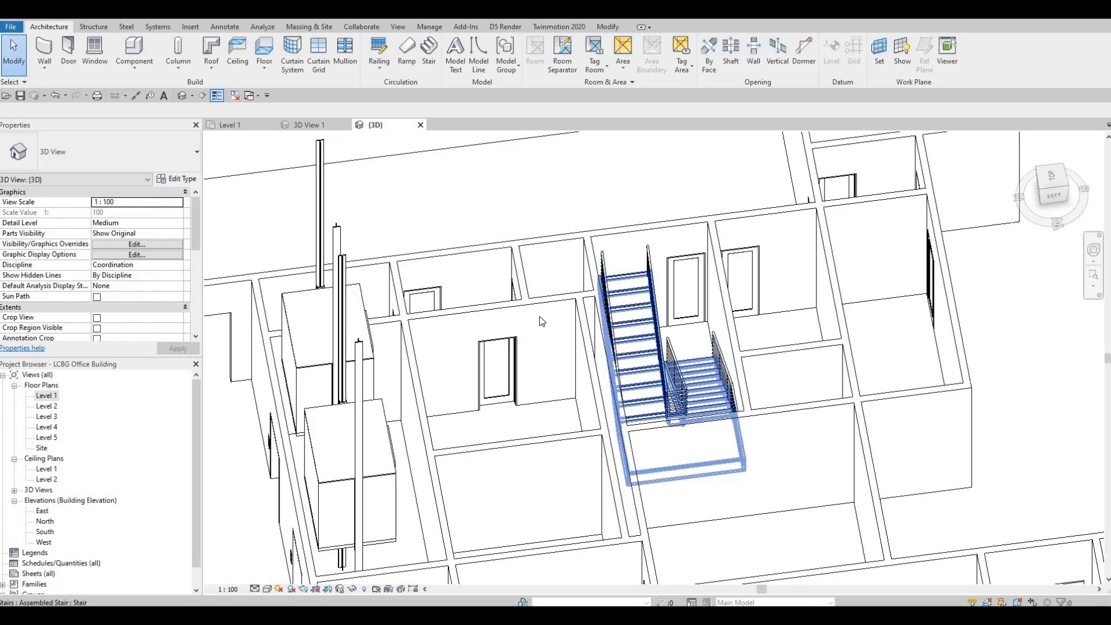
double_click(45, 397)
key(Escape)
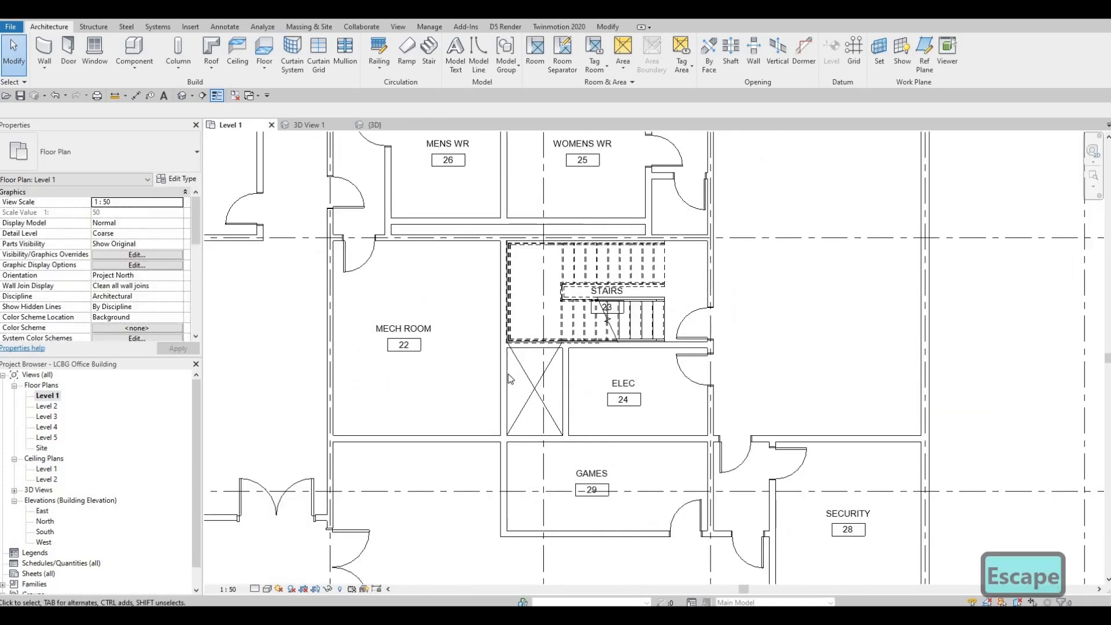
key(Escape)
scroll(508, 374, down, 3)
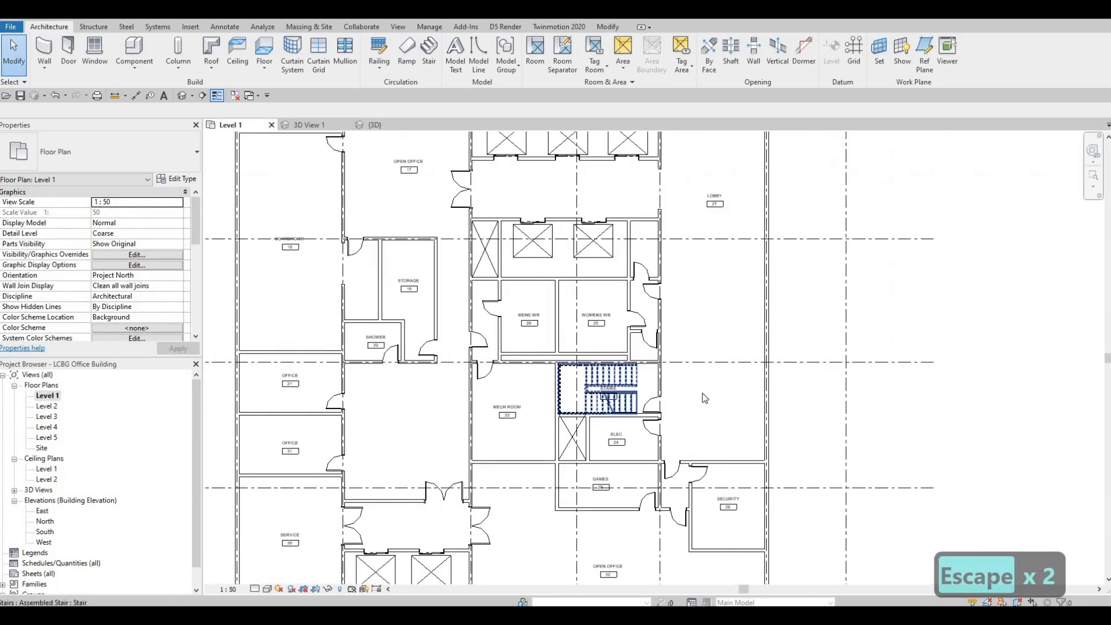
scroll(640, 390, up, 2)
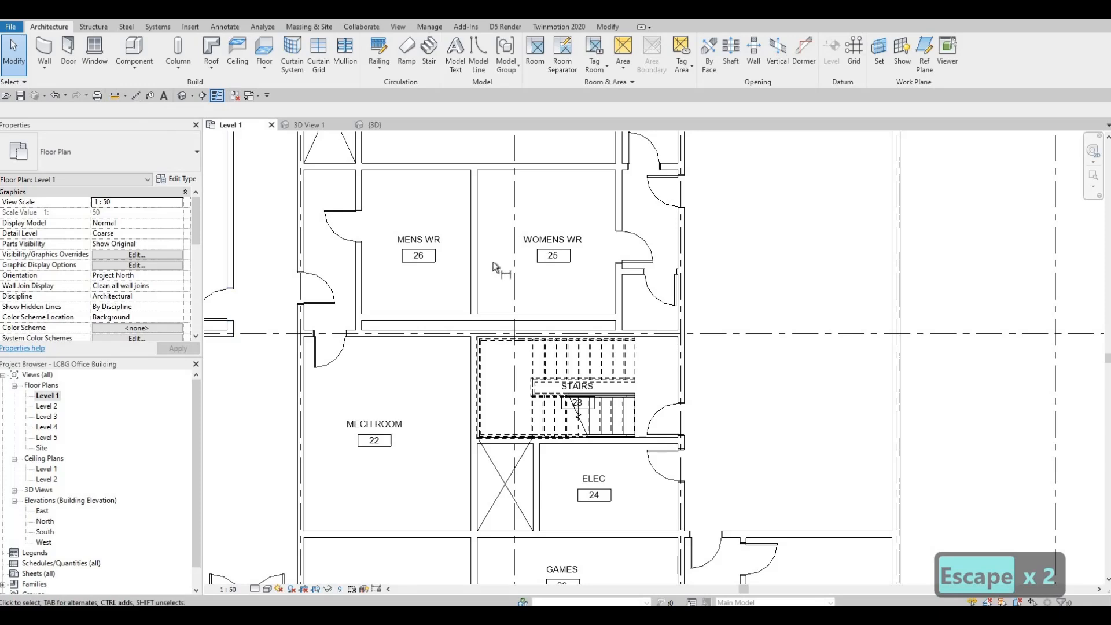
- Measure the clearance between the stair's east end and the east wall of Stairs room 23 using an aligned dimension, without placing it
key(d)
key(i)
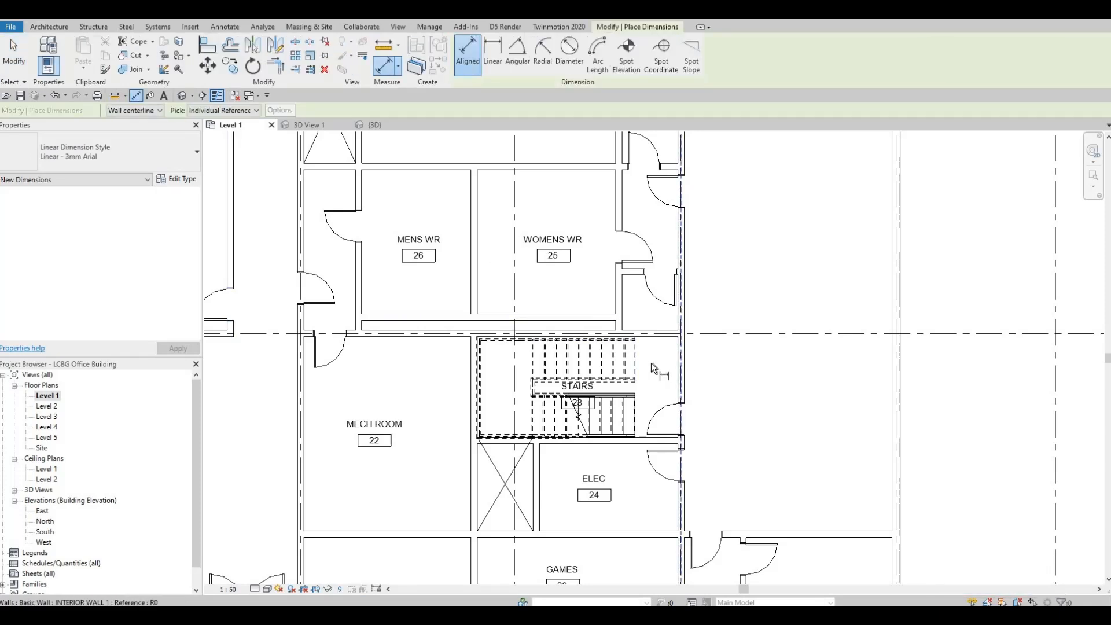
click(647, 365)
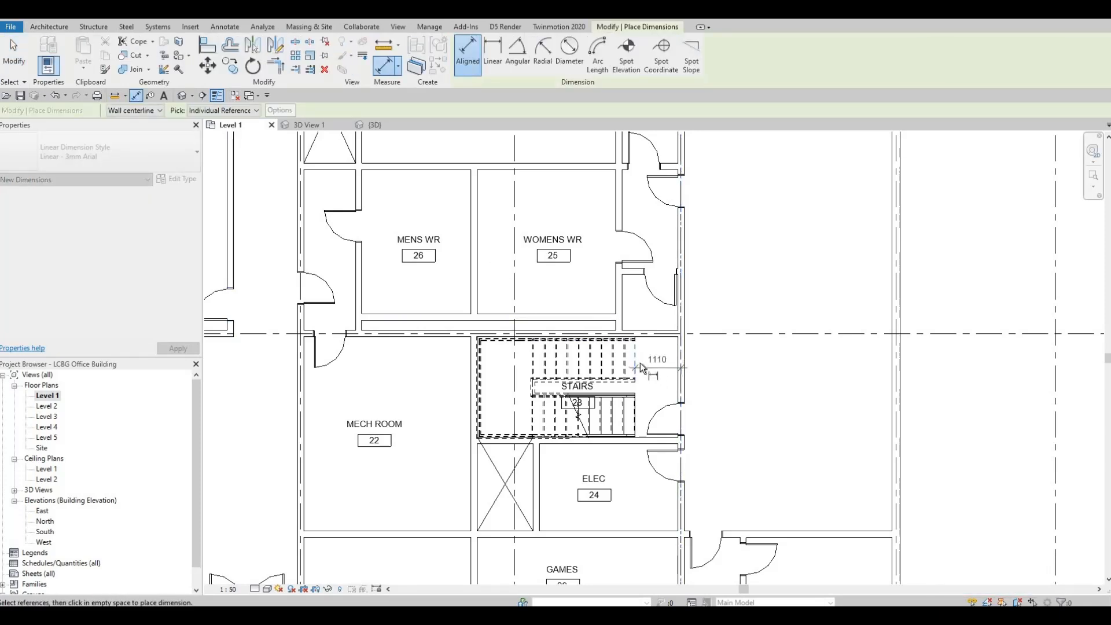
scroll(640, 363, up, 2)
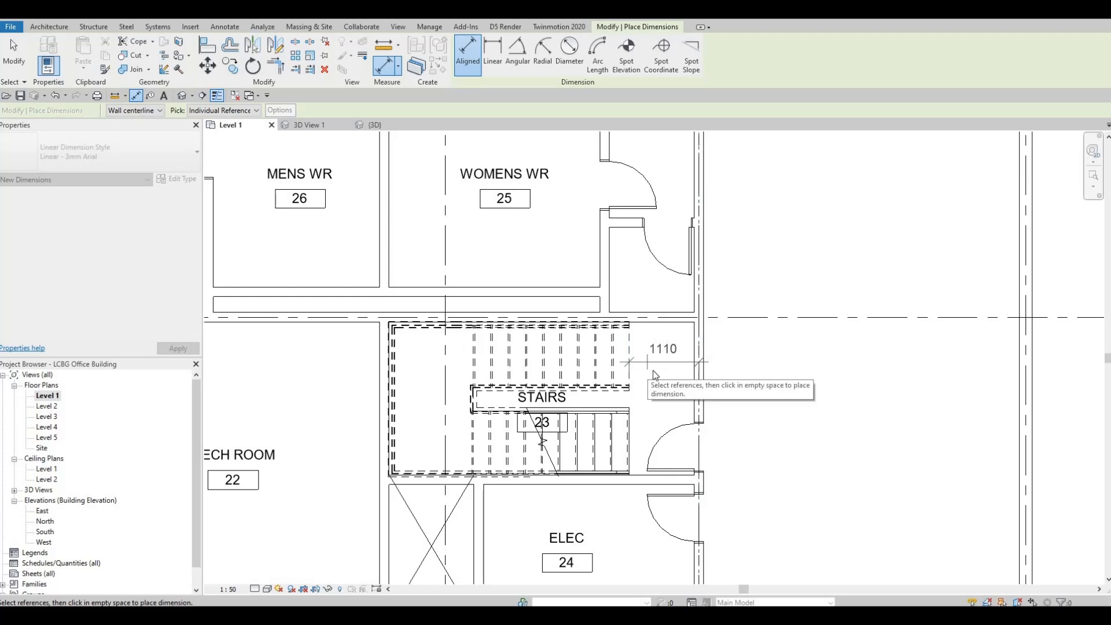
key(Escape)
key(Escape)
- Examine the distances from the wall between Stairs room 23 and ELEC room 24 to the parallel walls on both sides
scroll(567, 350, down, 3)
middle_drag(412, 332, 433, 335)
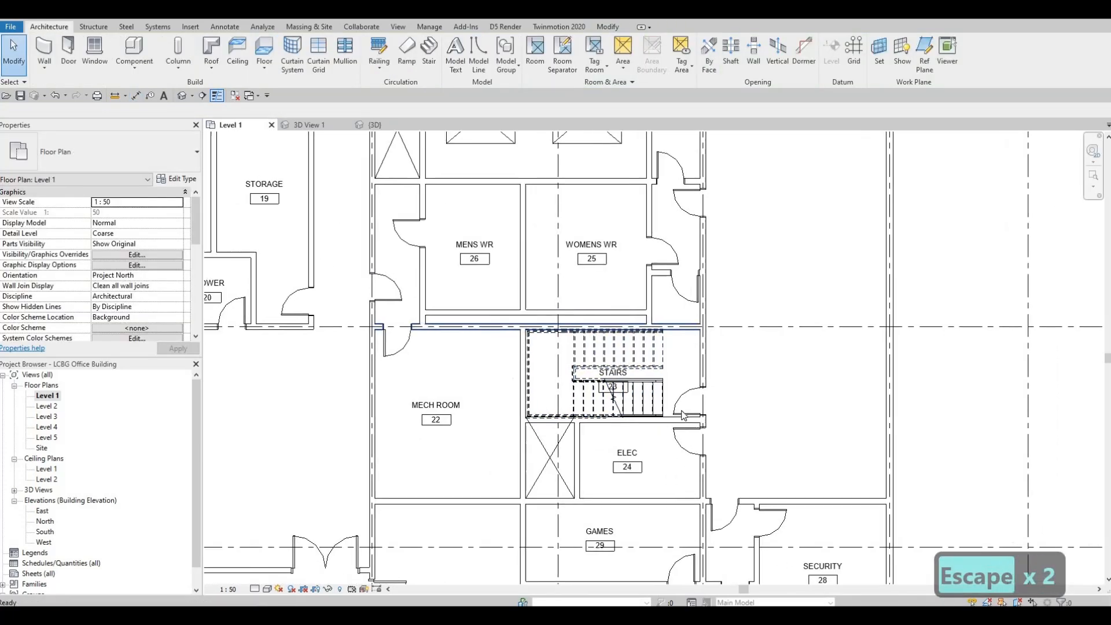
scroll(441, 379, down, 1)
middle_drag(442, 379, 538, 392)
scroll(731, 416, down, 2)
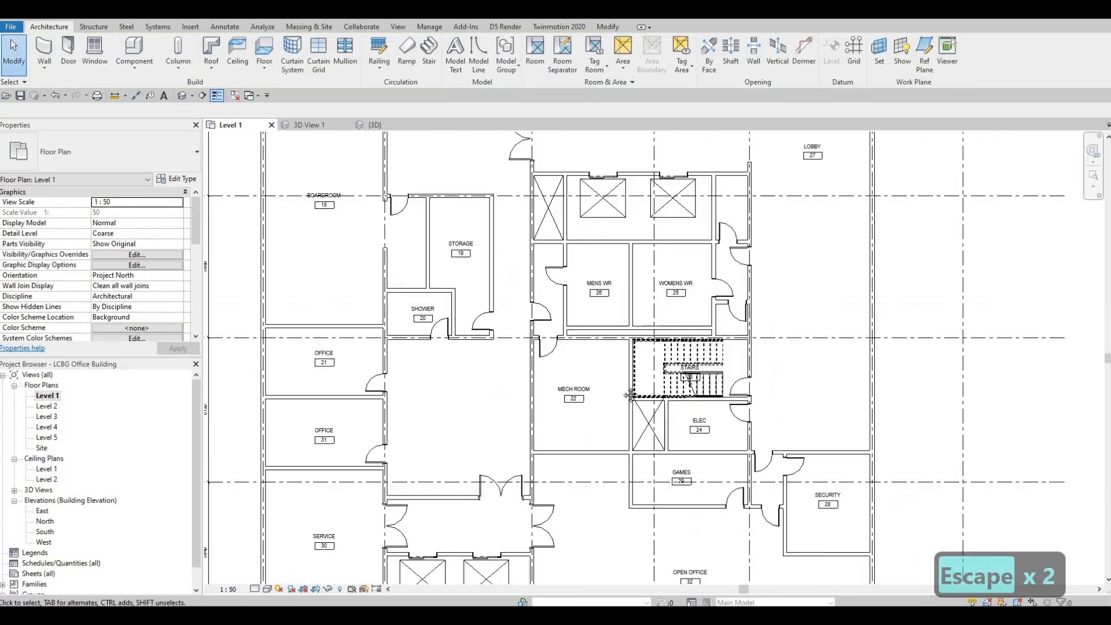
middle_drag(731, 416, 771, 427)
scroll(751, 415, down, 1)
scroll(751, 410, up, 3)
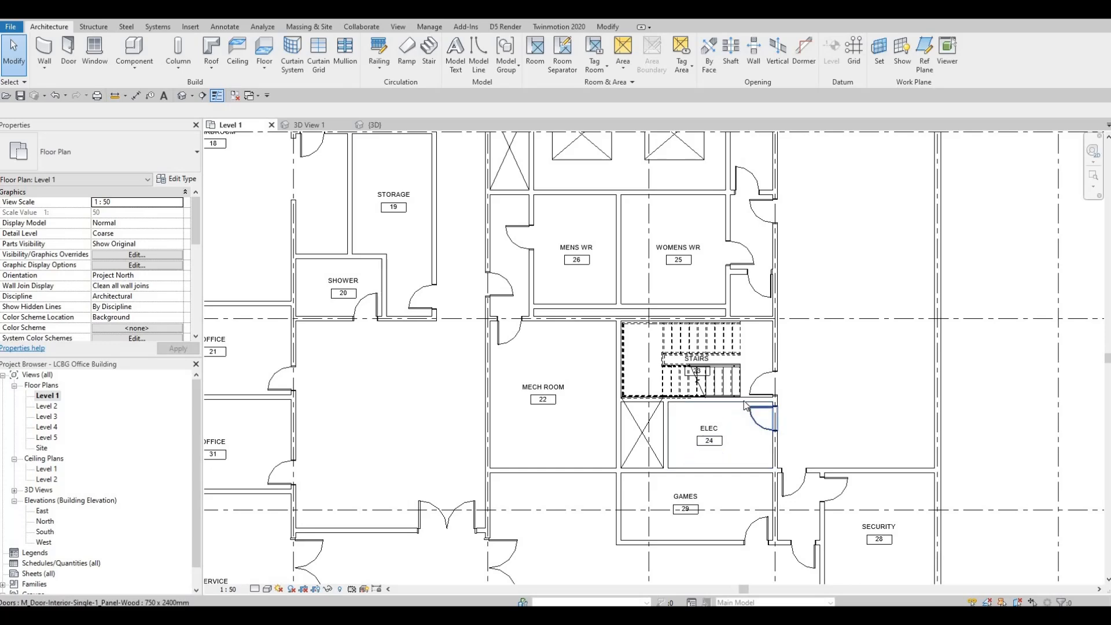
click(729, 399)
scroll(523, 458, up, 2)
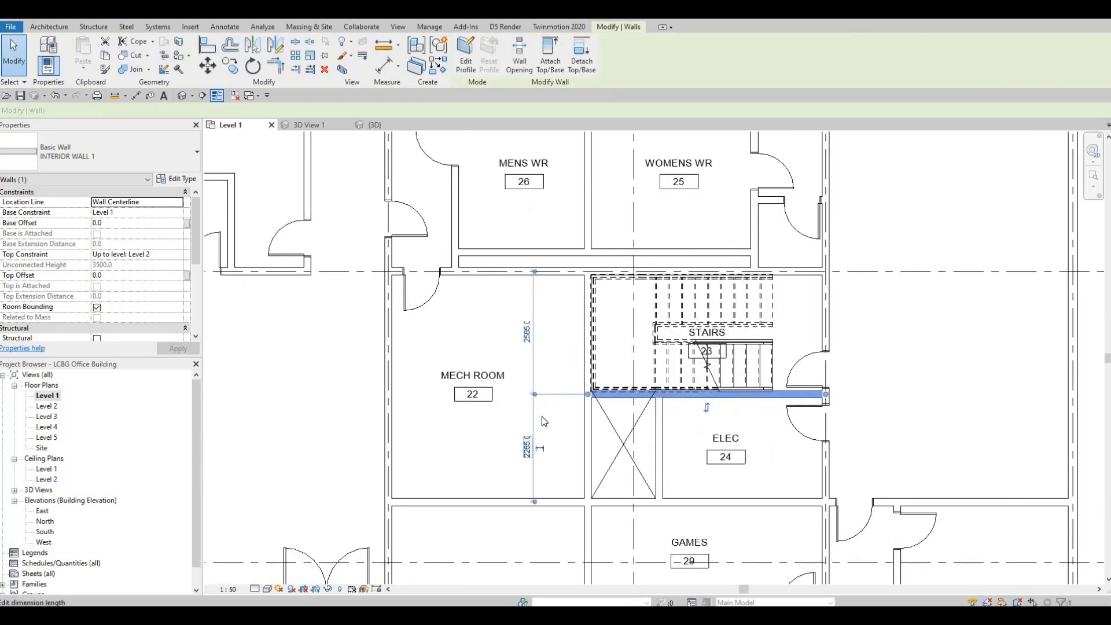
scroll(542, 415, up, 2)
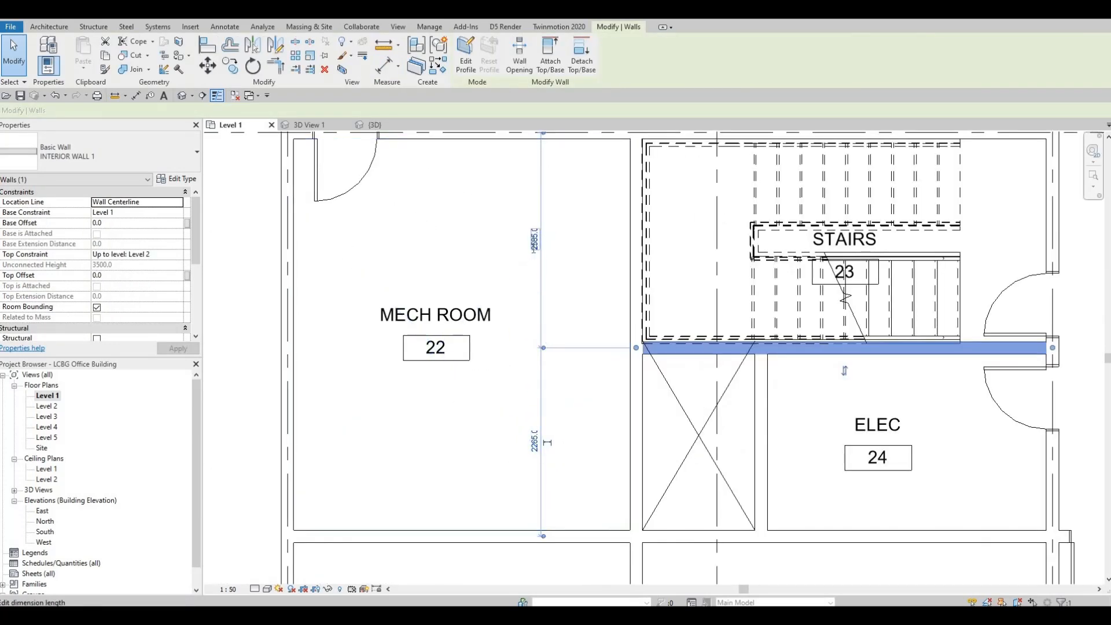
click(534, 240)
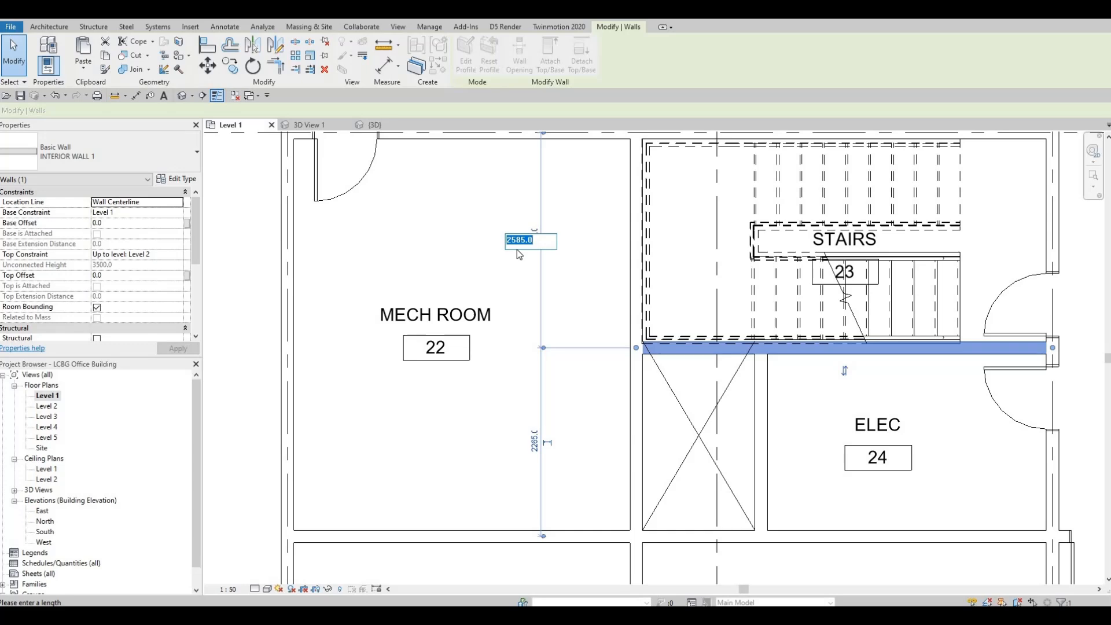
key(Escape)
click(535, 443)
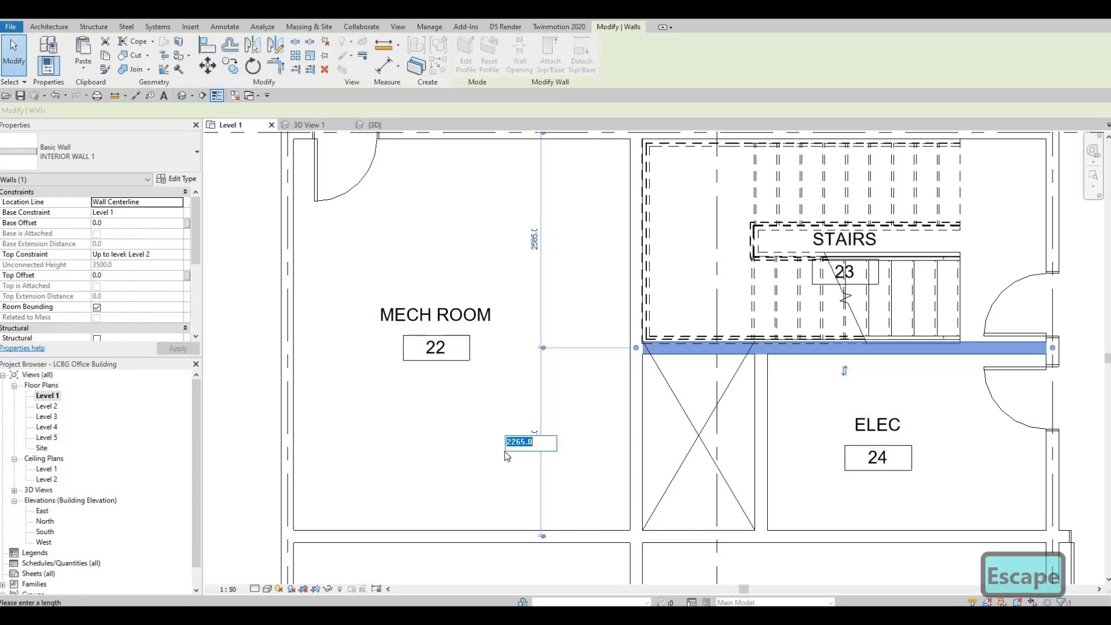
key(Escape)
scroll(618, 311, down, 5)
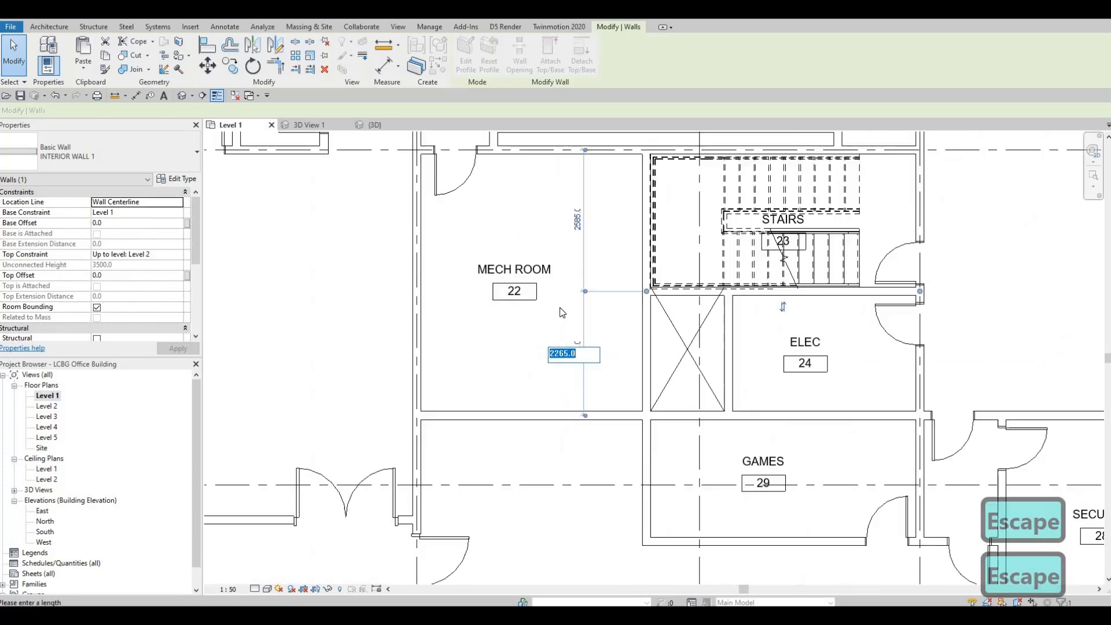
key(Escape)
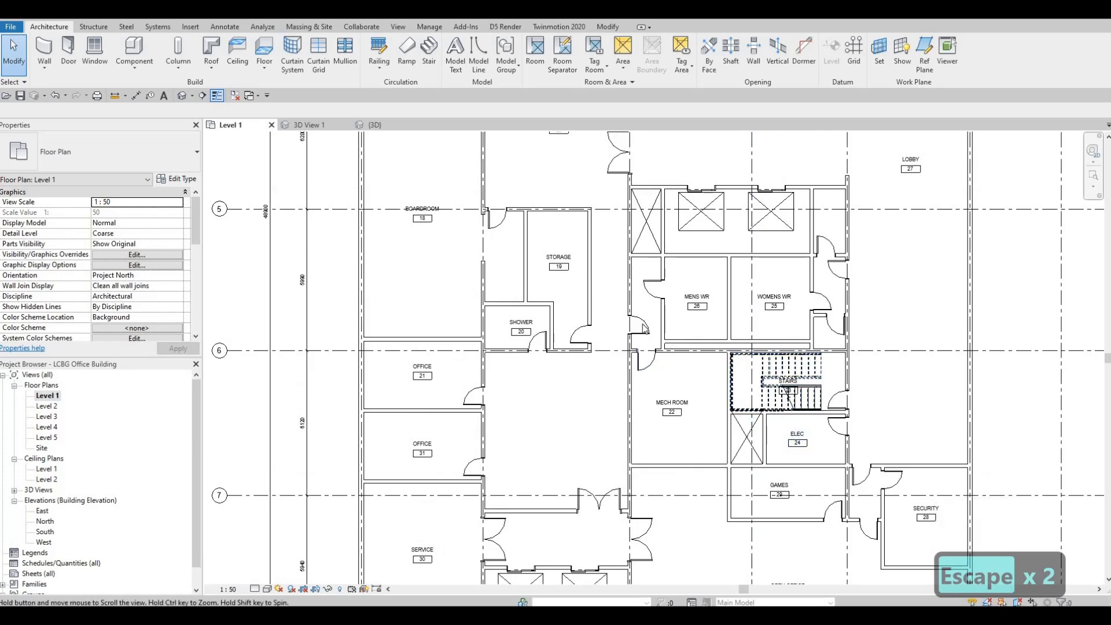
- Shorten both diagonal detail lines of the shaft west of ELEC room 24 so their north ends meet the wall's south face
scroll(644, 328, down, 3)
scroll(731, 447, up, 4)
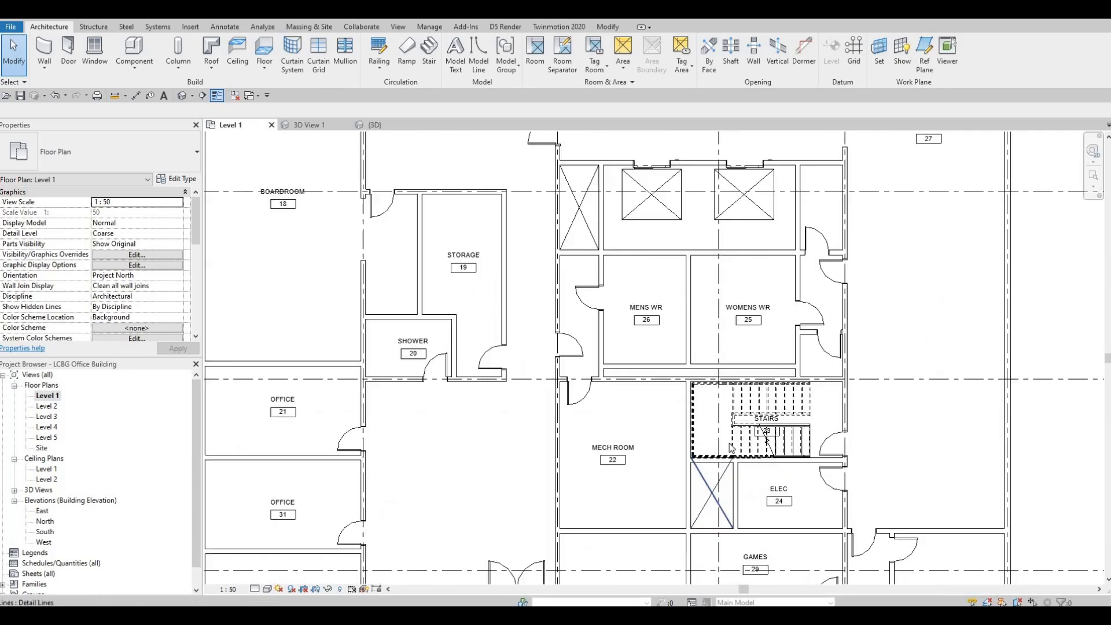
scroll(731, 447, up, 3)
key(Escape)
click(729, 431)
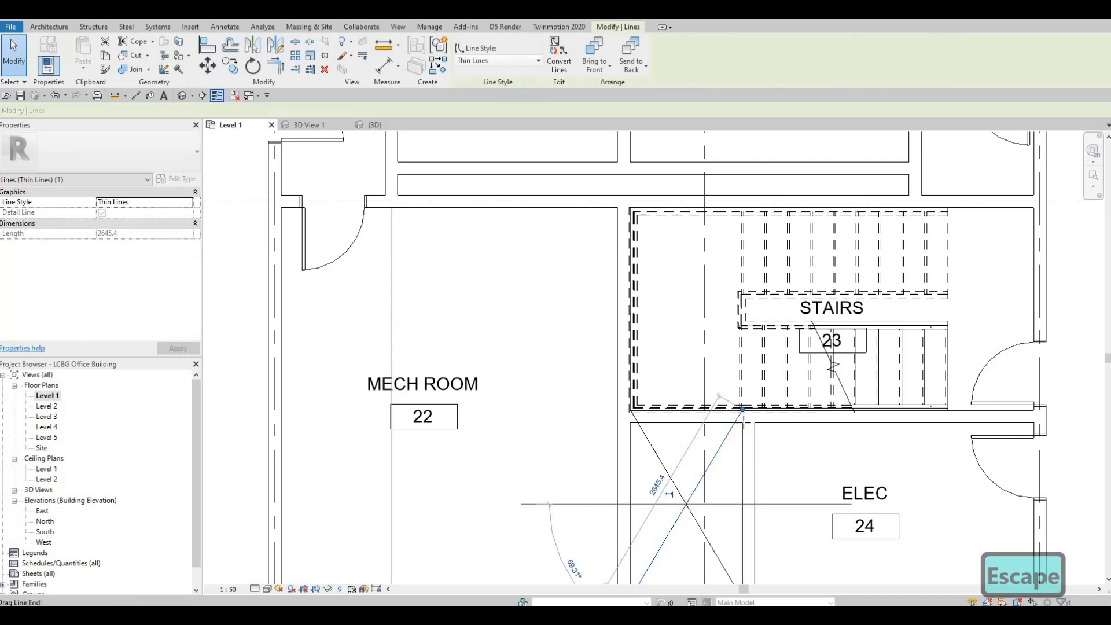
drag(742, 410, 742, 423)
click(635, 417)
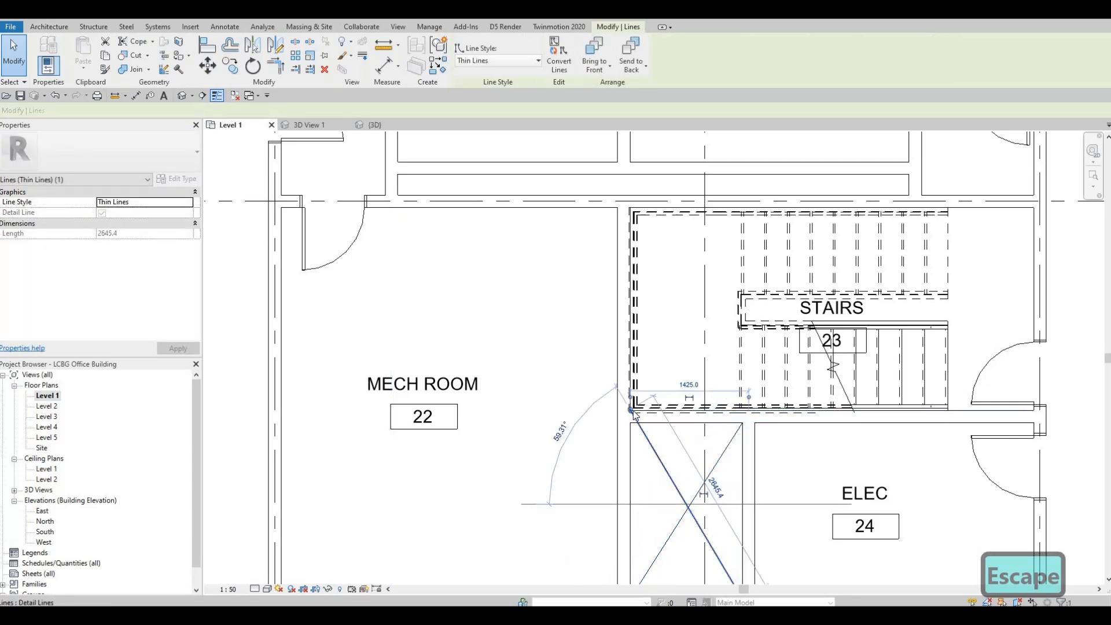
key(Escape)
key(Escape)
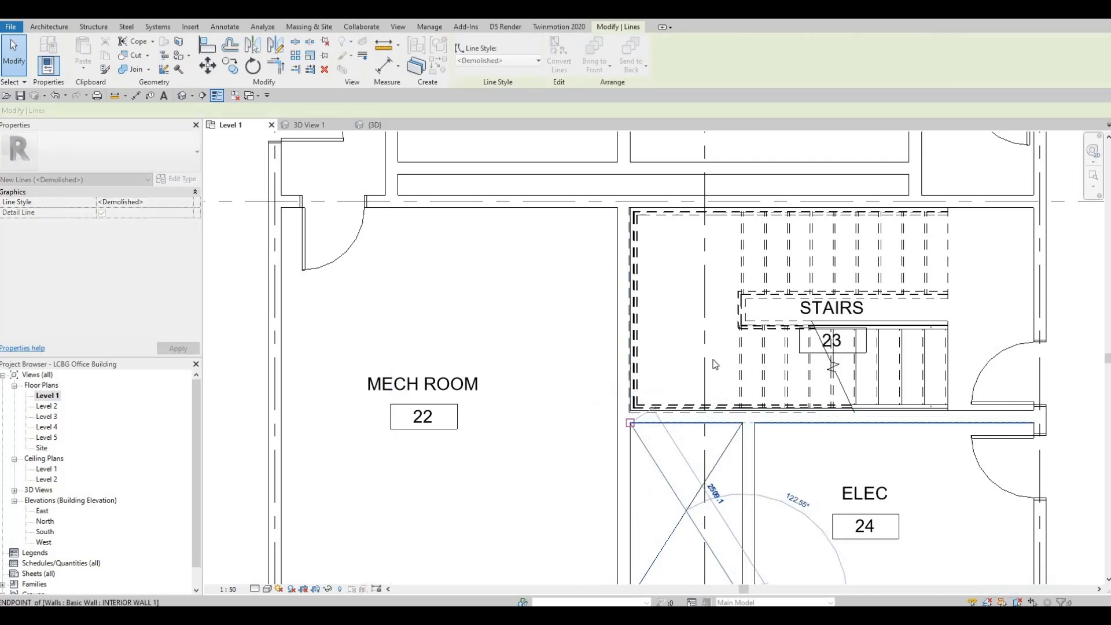
- Start loading a family and list the folder locations available outside the Elevators and Lifts folder
scroll(696, 346, down, 3)
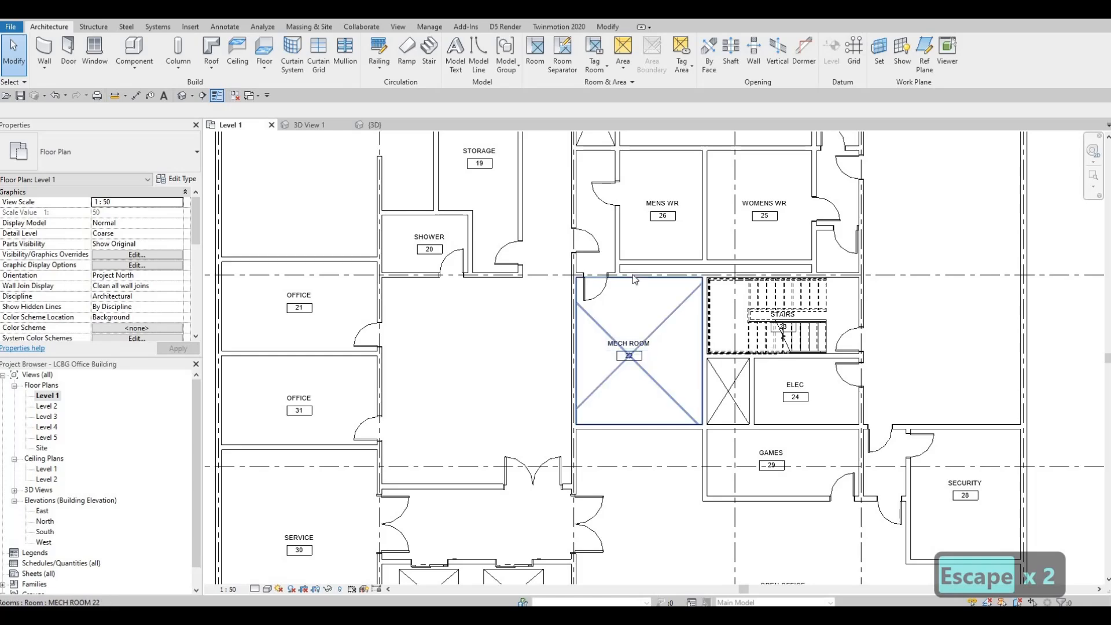
middle_drag(605, 215, 598, 394)
scroll(599, 393, up, 2)
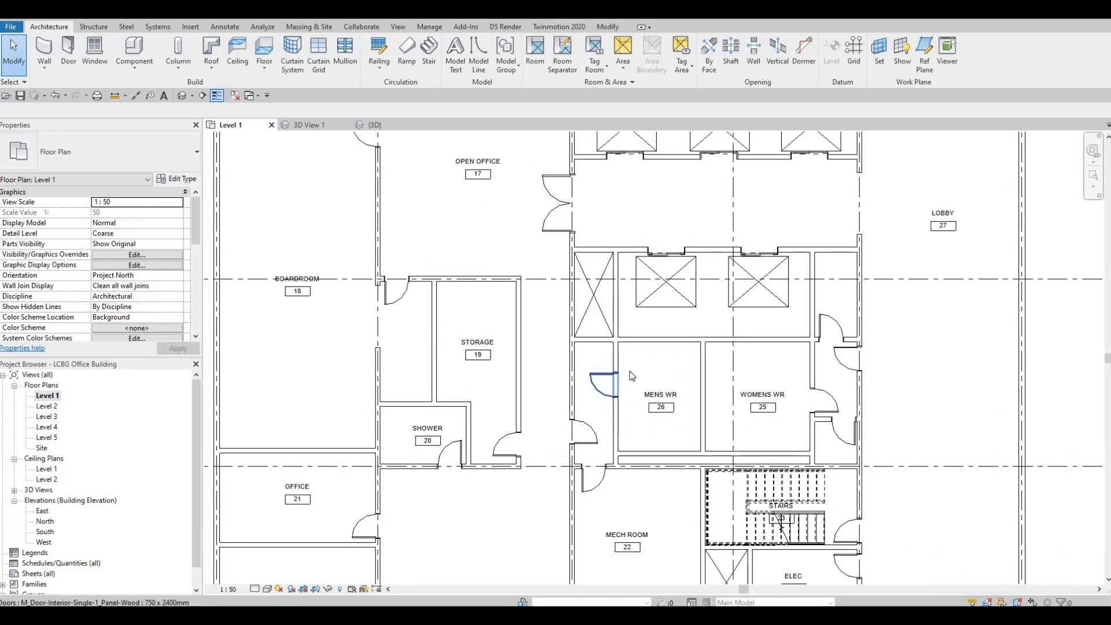
scroll(648, 411, down, 5)
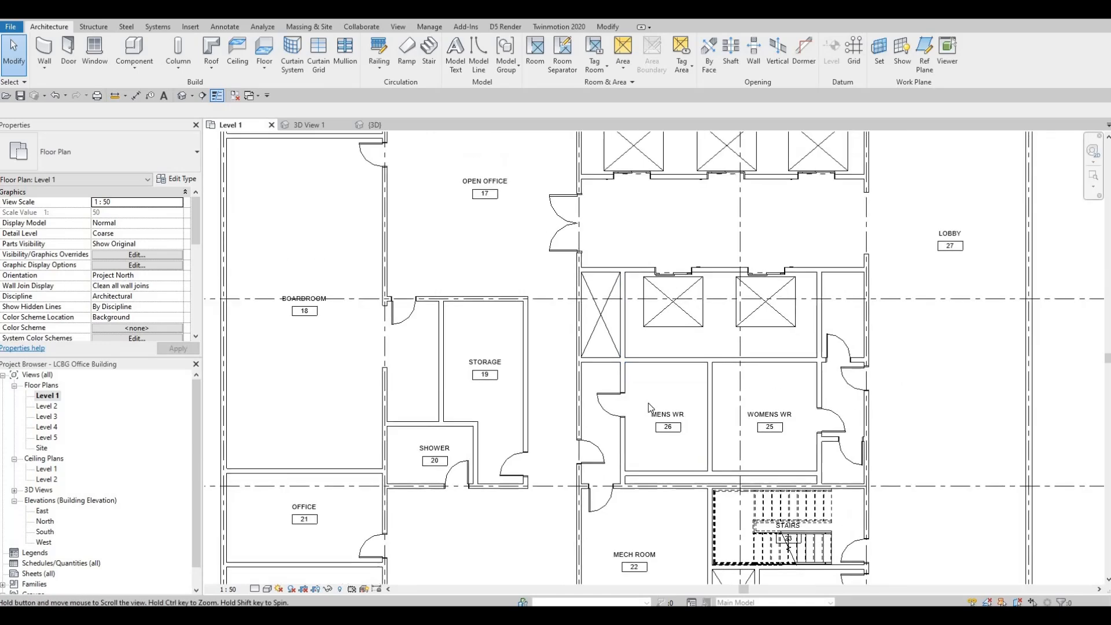
middle_drag(636, 355, 606, 384)
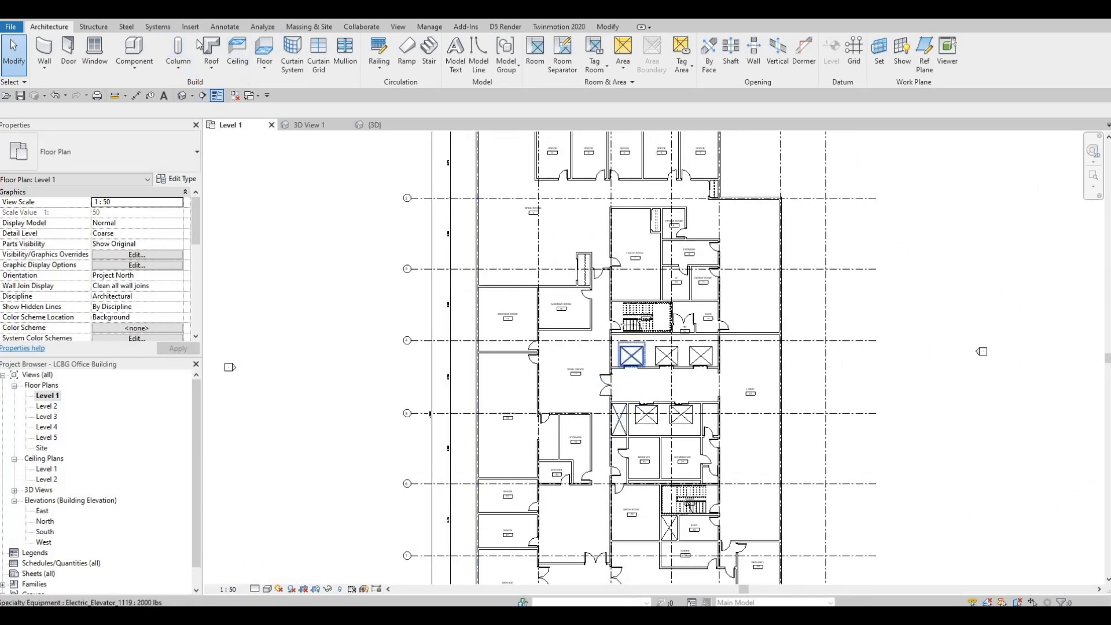
click(191, 27)
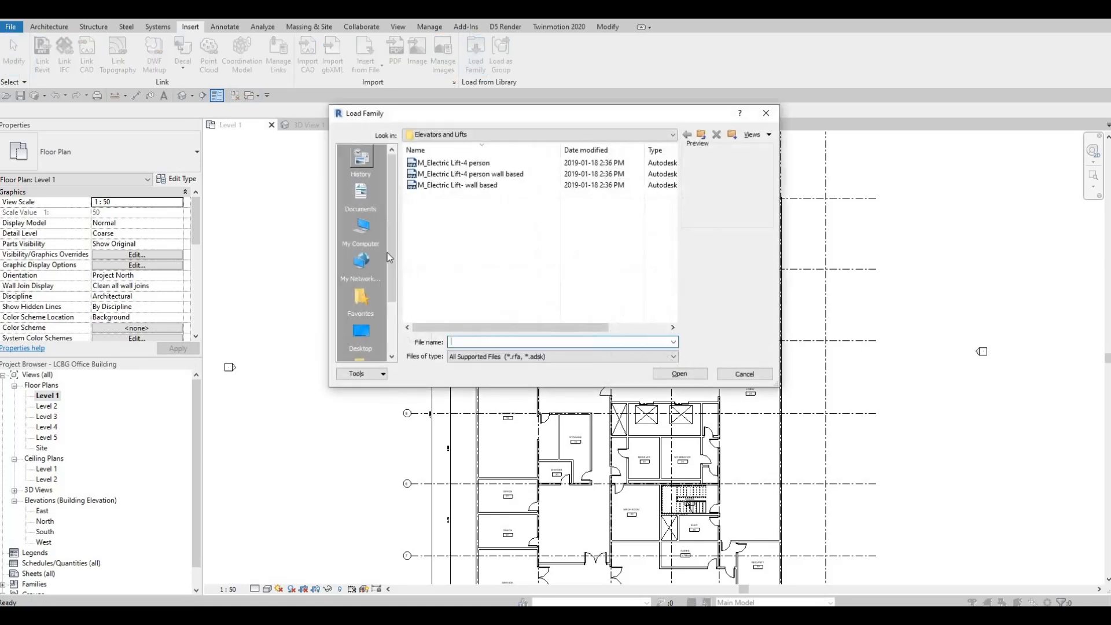
click(559, 136)
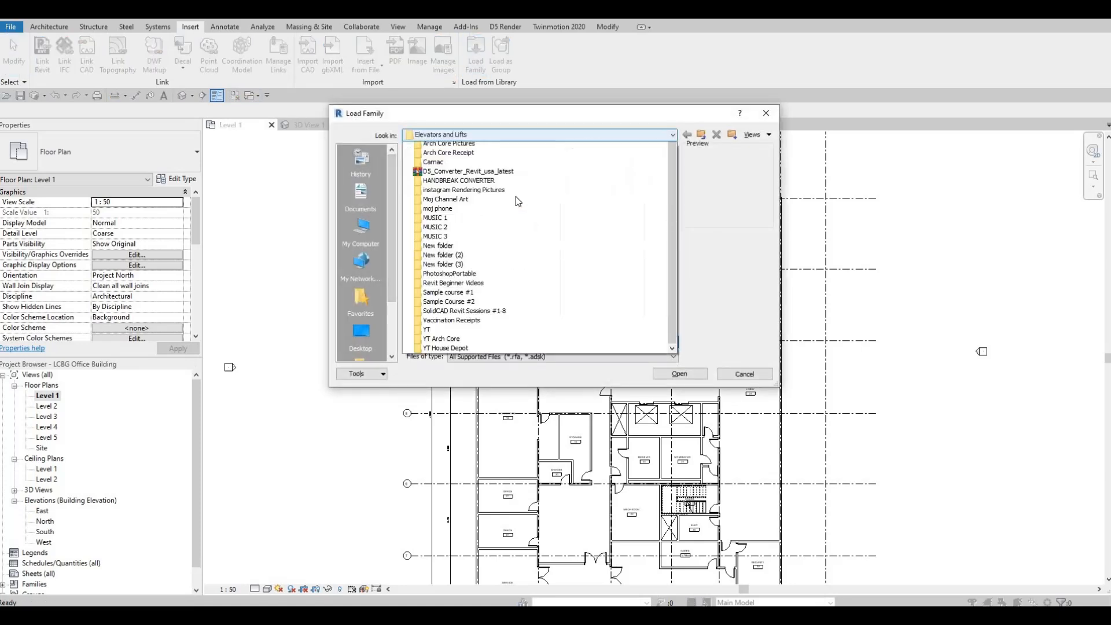
- Load the M_Urinal-2D family from the Canada library's Plumbing, Architectural, Fixtures, Urinals folder
scroll(485, 215, up, 5)
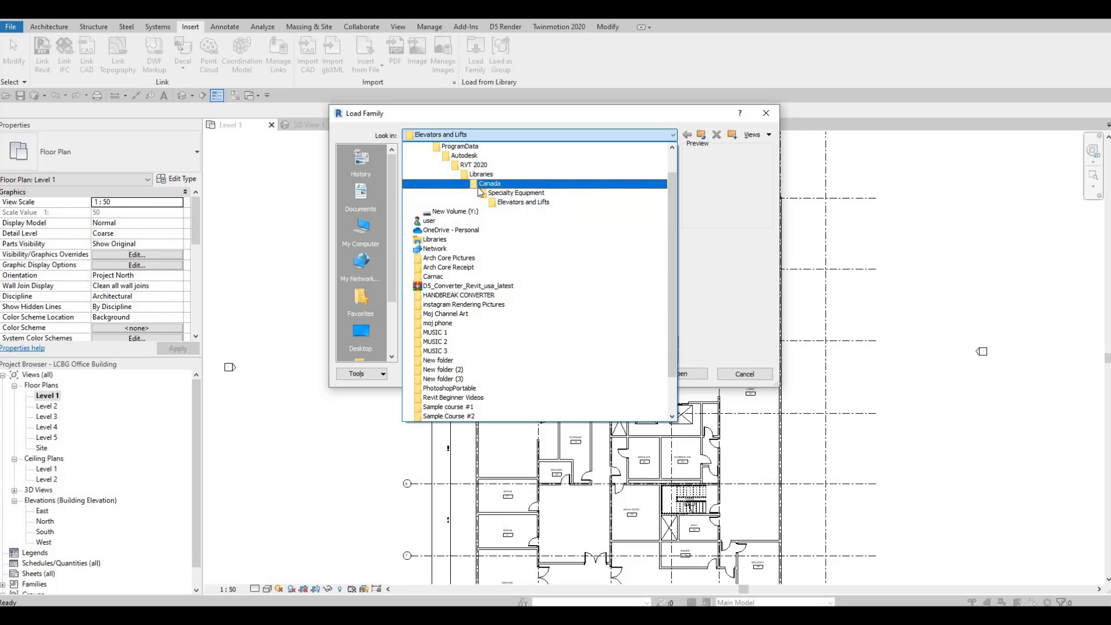
click(488, 184)
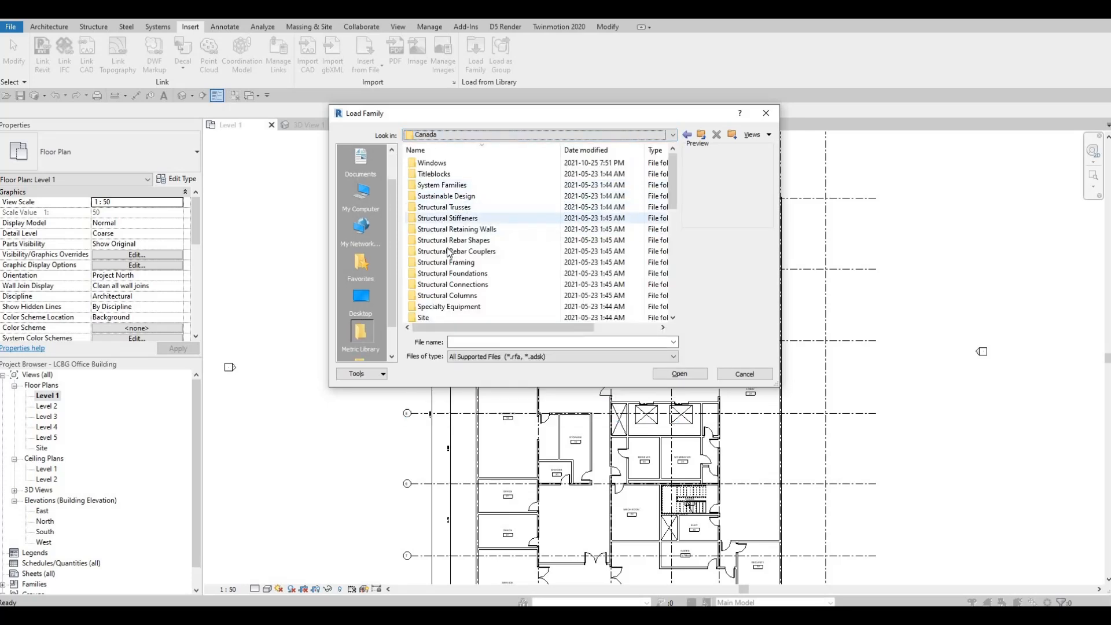
scroll(448, 250, down, 2)
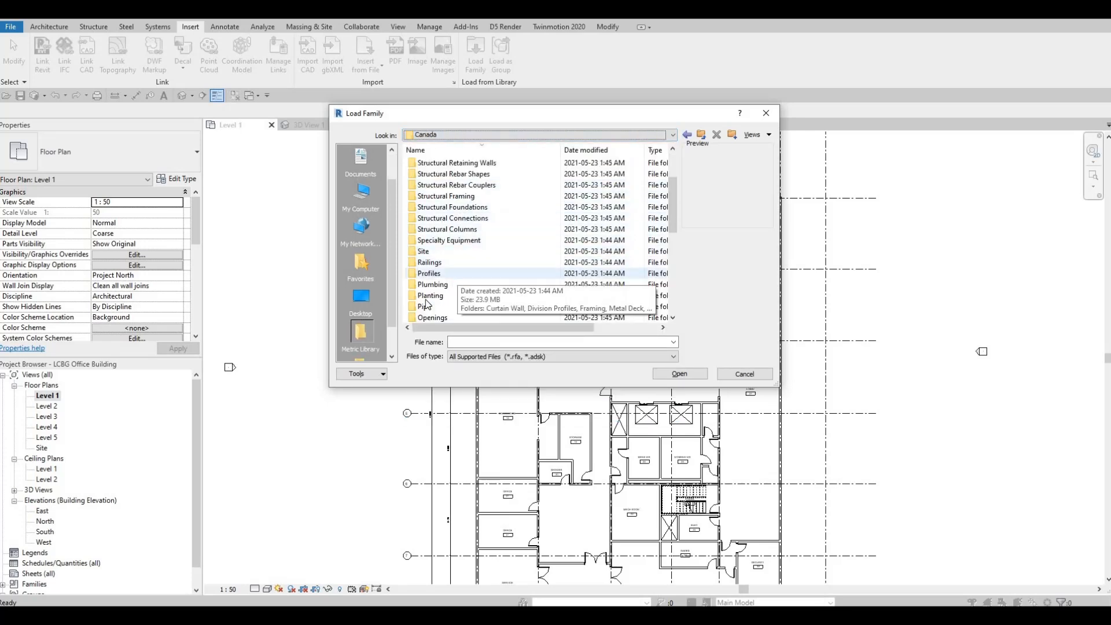
scroll(439, 293, down, 1)
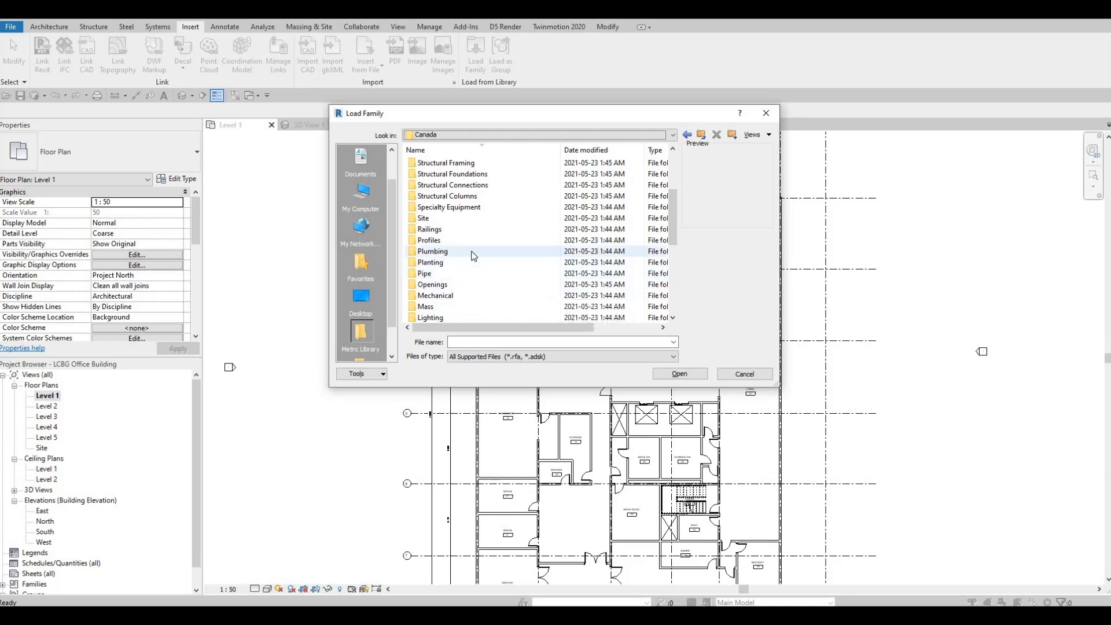
double_click(438, 252)
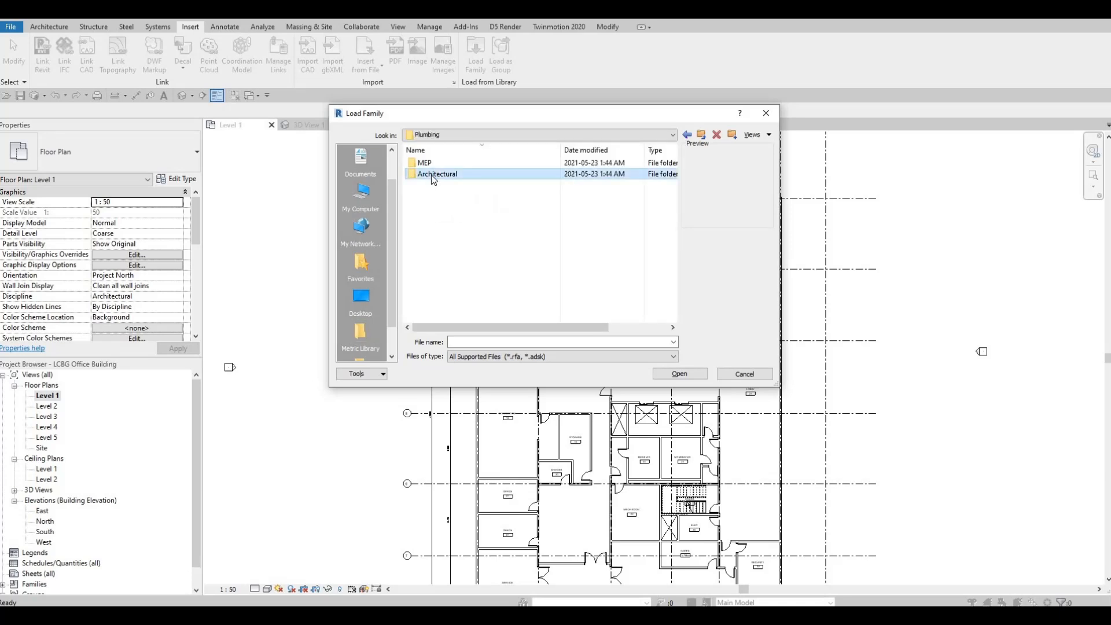
double_click(432, 175)
double_click(437, 164)
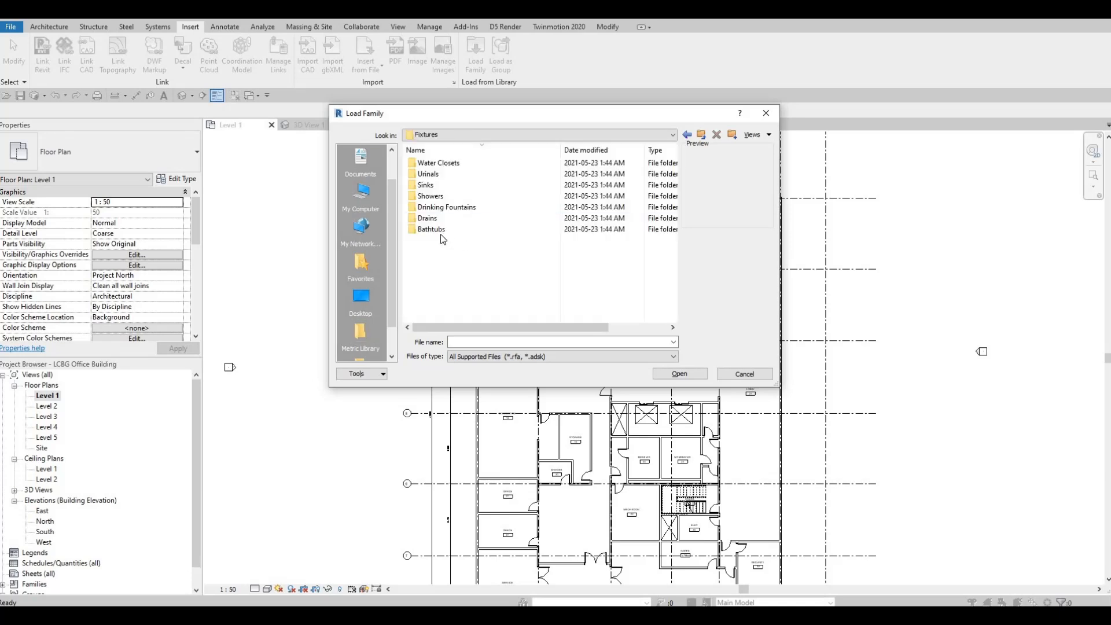
click(435, 174)
key(Return)
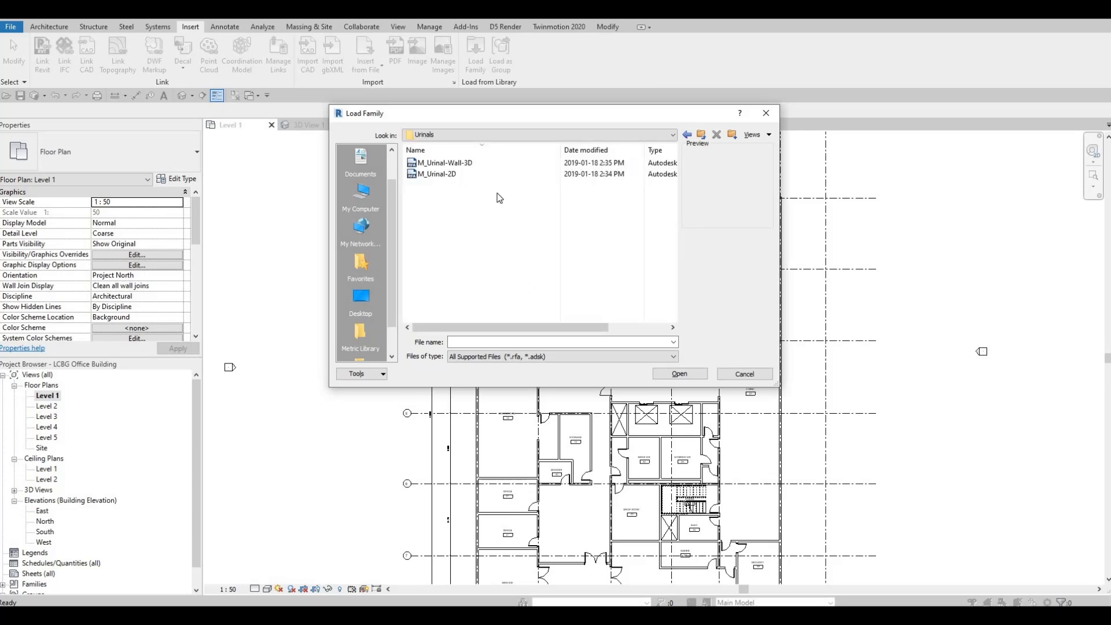
click(451, 176)
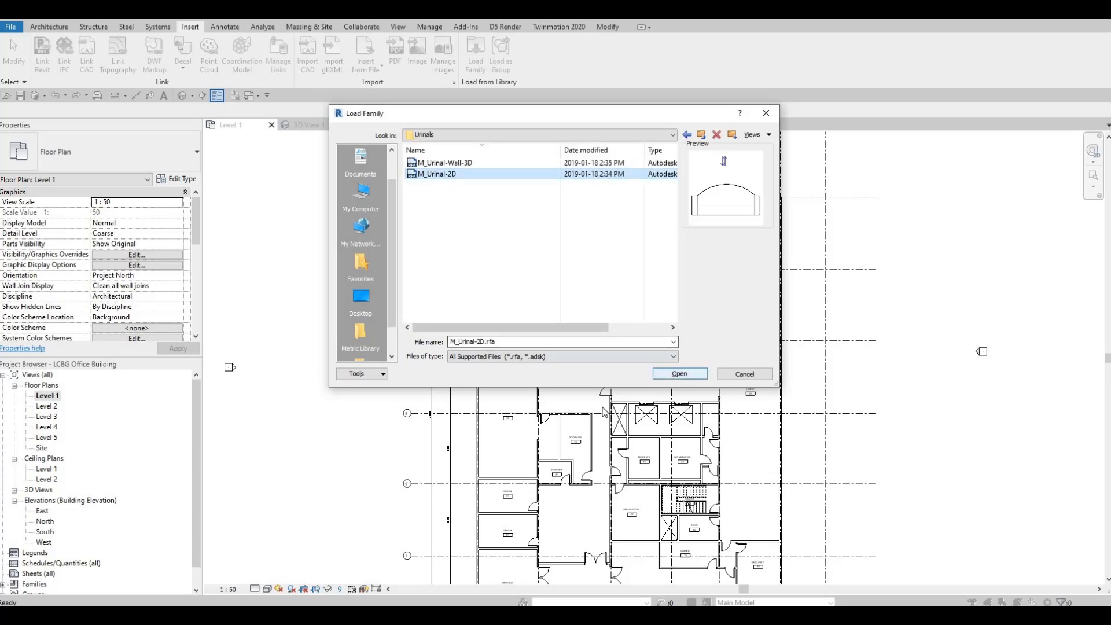
click(683, 375)
- Examine the Level 1 plan around the lunch room, stairs, elevators and the men's and women's washrooms
scroll(643, 352, up, 5)
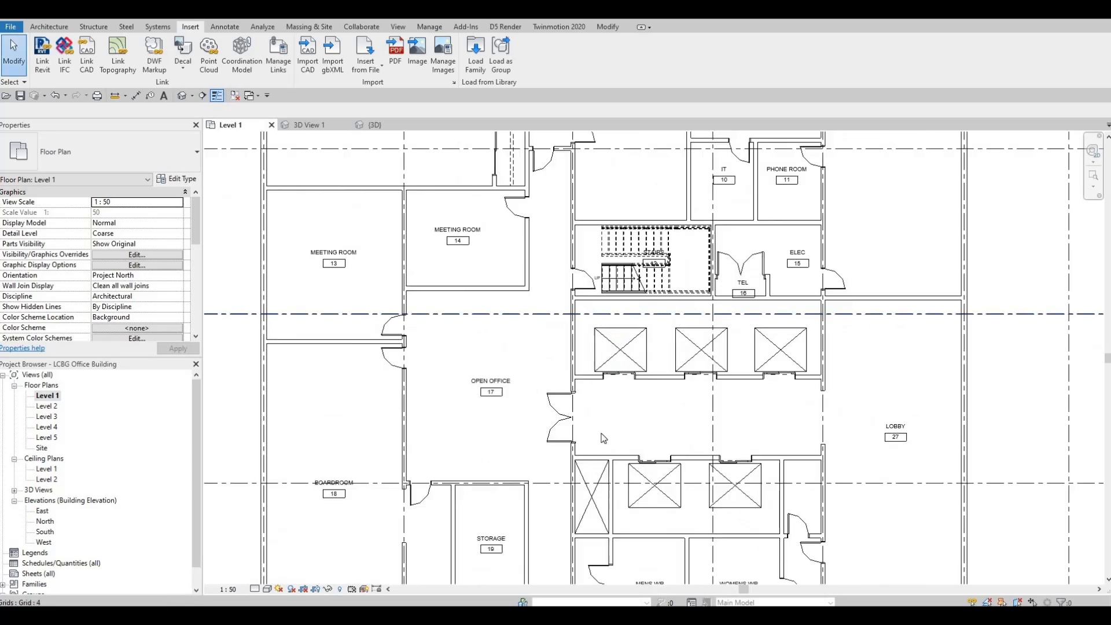
middle_drag(652, 387, 631, 404)
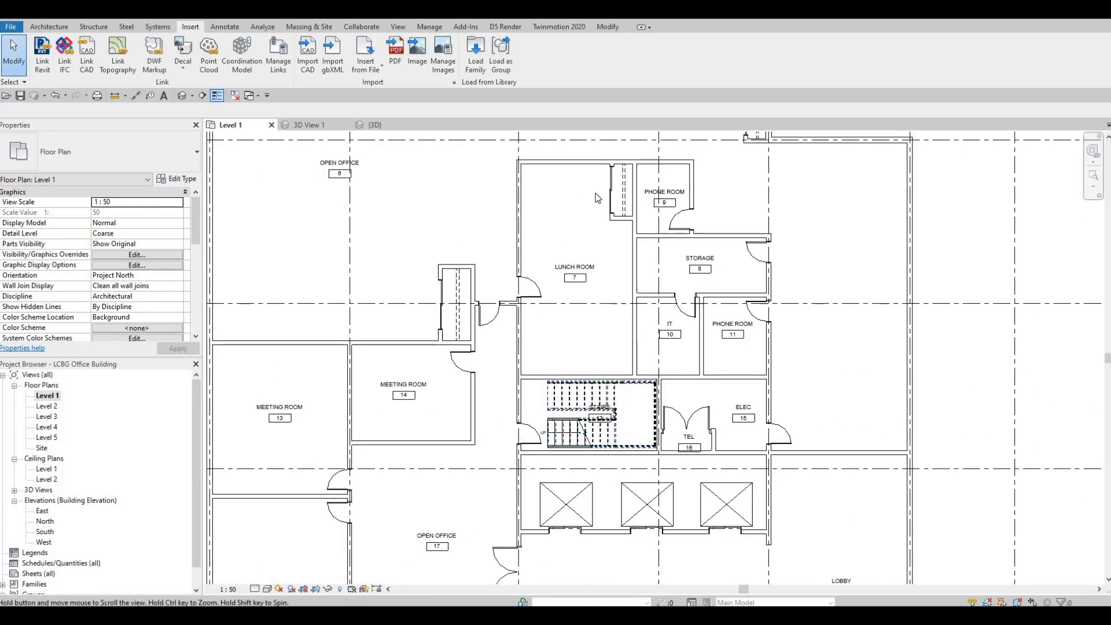
middle_drag(598, 199, 571, 214)
scroll(591, 314, up, 1)
middle_drag(555, 544, 541, 287)
scroll(527, 428, down, 1)
middle_drag(559, 509, 563, 379)
scroll(529, 423, up, 3)
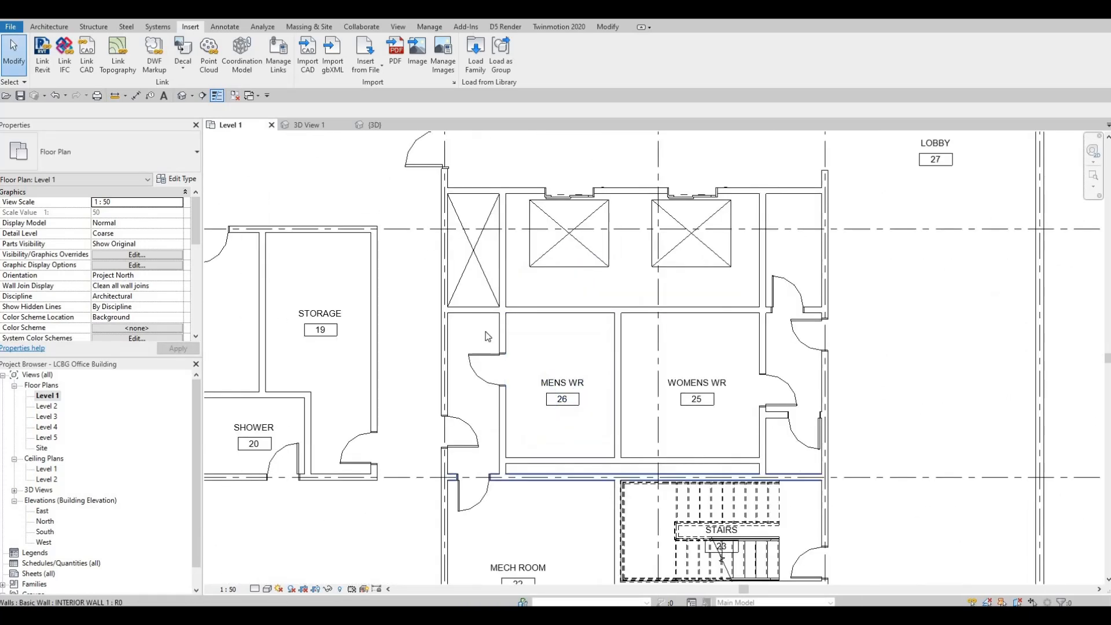
middle_drag(485, 339, 488, 231)
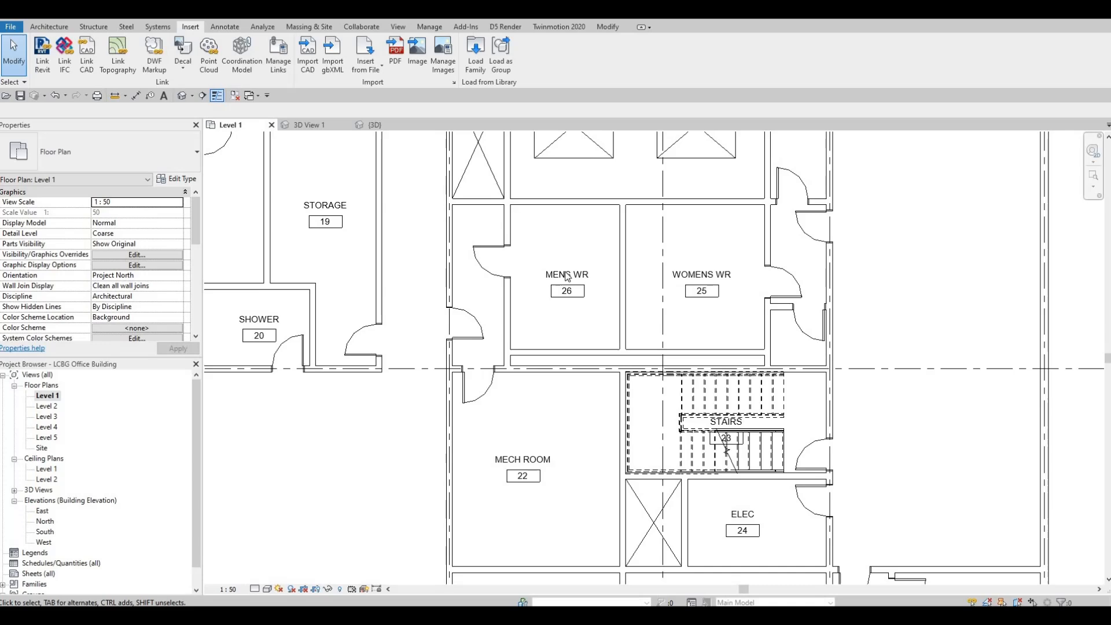
scroll(547, 292, down, 1)
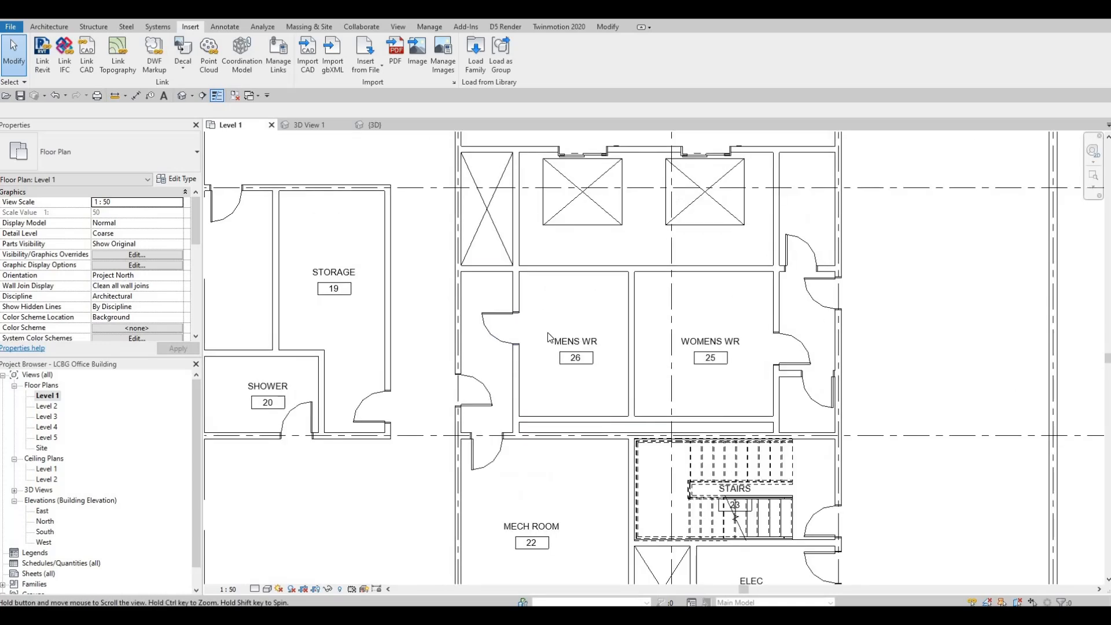
scroll(572, 405, down, 1)
scroll(578, 421, down, 1)
middle_drag(571, 337, 615, 423)
scroll(576, 356, down, 1)
middle_drag(586, 337, 594, 499)
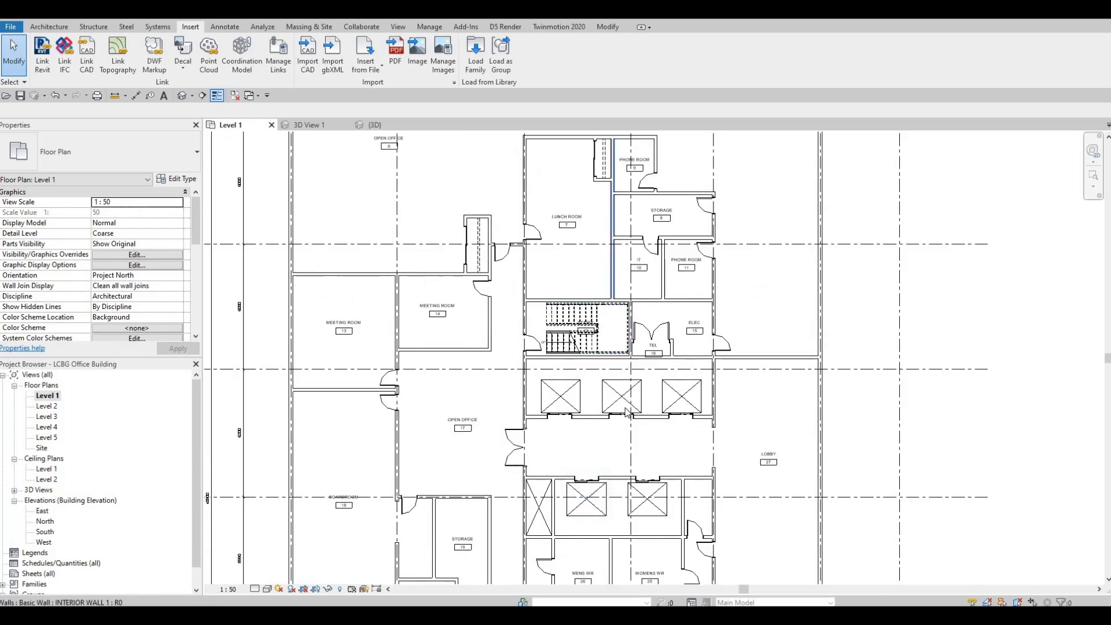
scroll(614, 276, up, 1)
scroll(618, 320, up, 1)
middle_drag(606, 341, 591, 235)
scroll(606, 194, down, 3)
scroll(594, 236, up, 3)
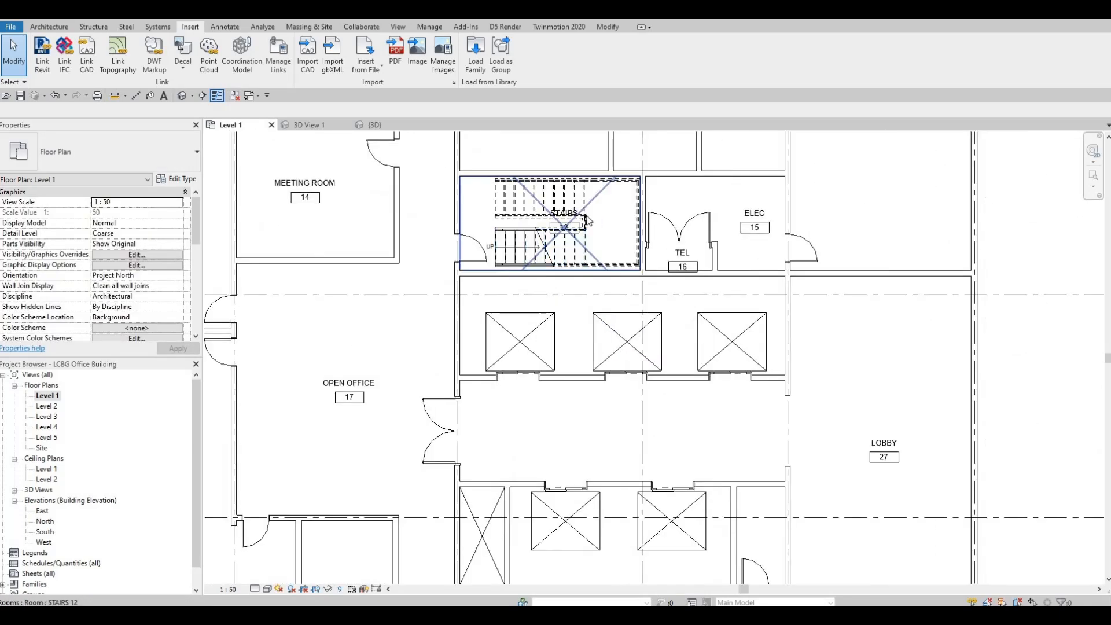
scroll(581, 227, up, 1)
middle_drag(597, 335, 597, 235)
scroll(597, 235, down, 3)
scroll(602, 381, down, 1)
middle_drag(602, 429, 603, 320)
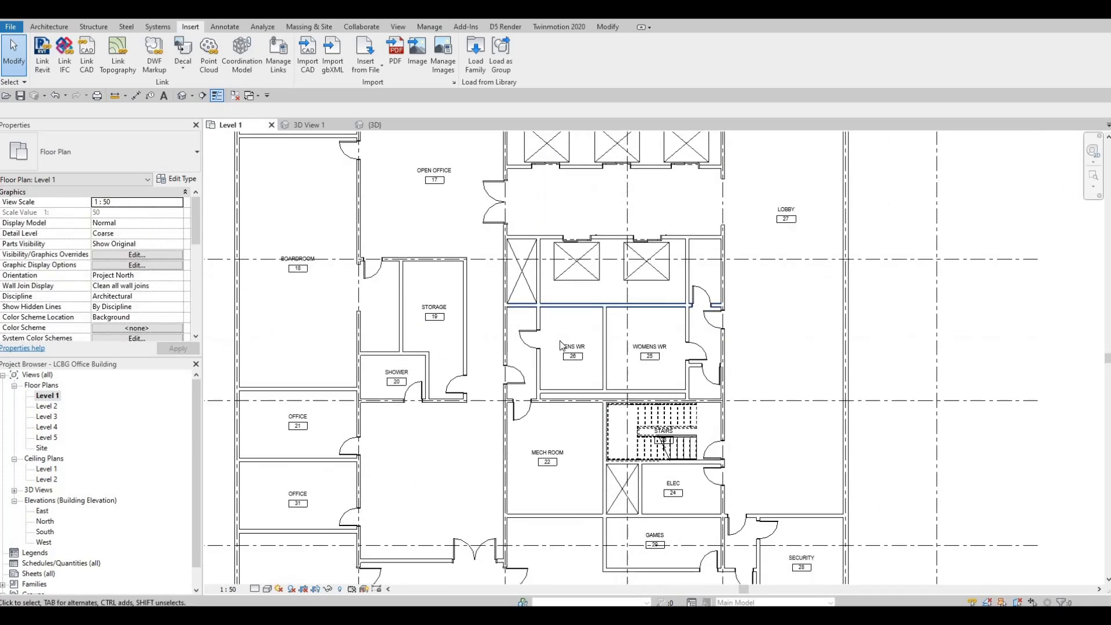
- Place four M_Urinal-2D fixtures about 400 mm apart along the lower wall of MENS WR, starting about 300 mm from the west wall
scroll(570, 323, up, 4)
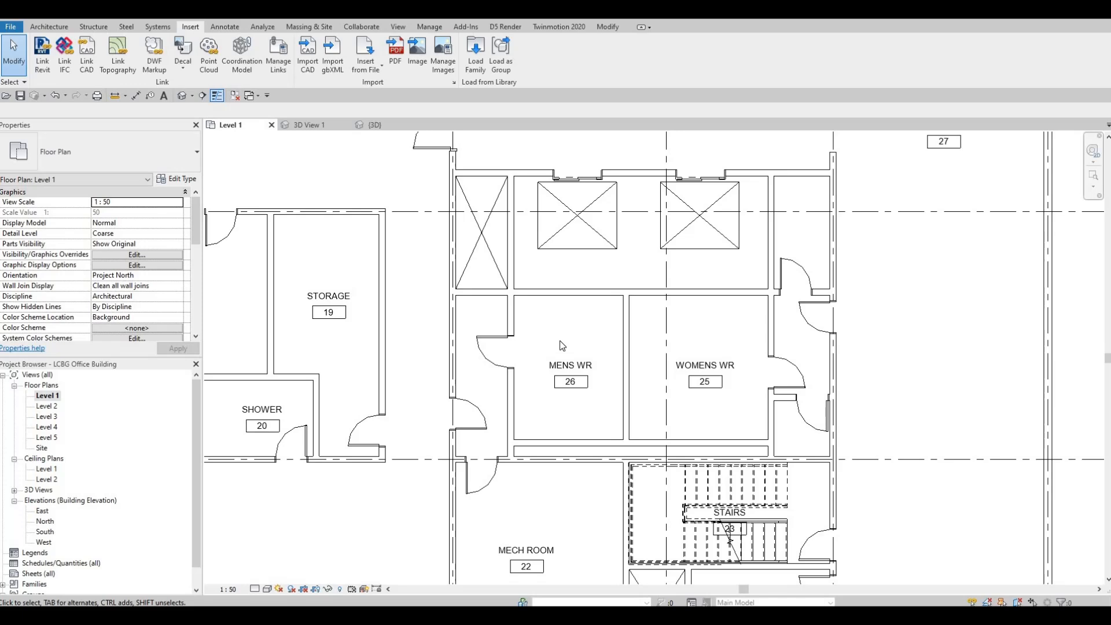
key(c)
key(m)
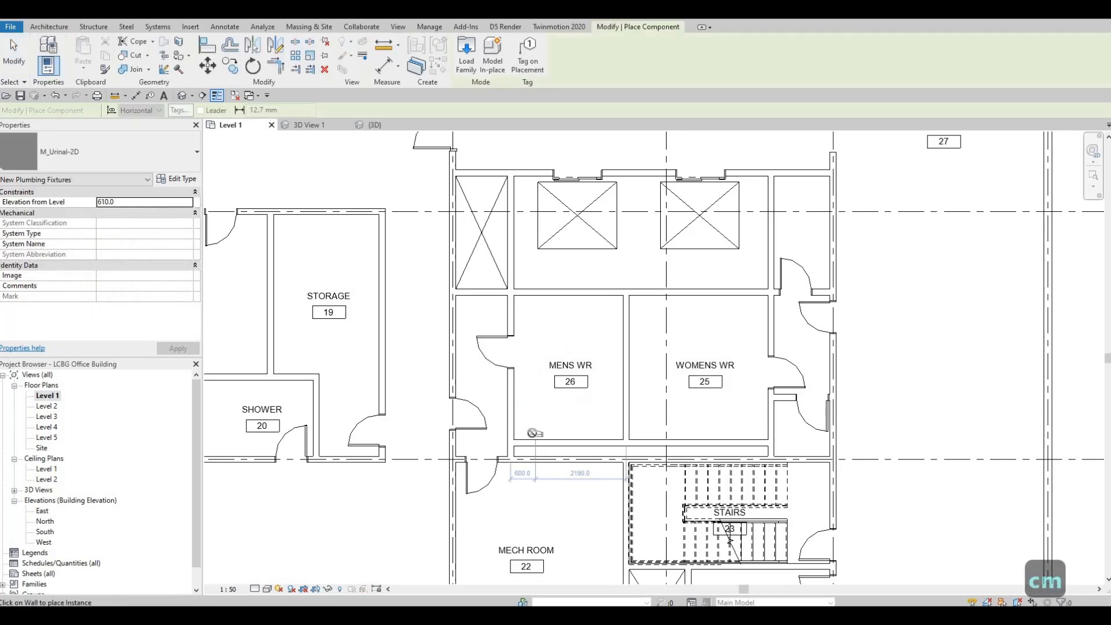
scroll(524, 442, up, 1)
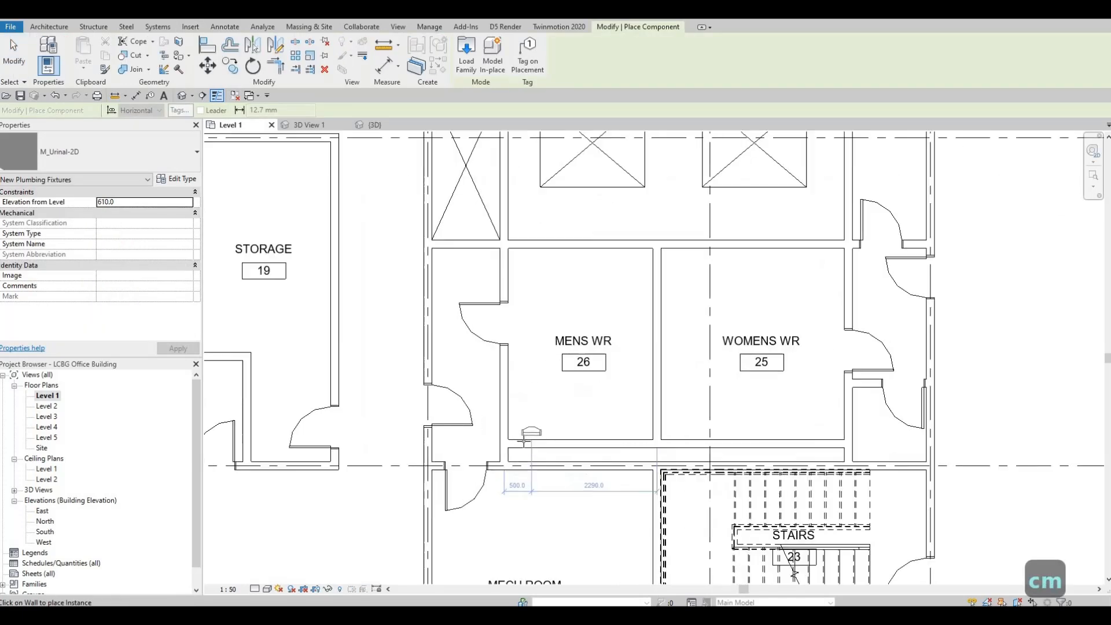
scroll(521, 441, up, 1)
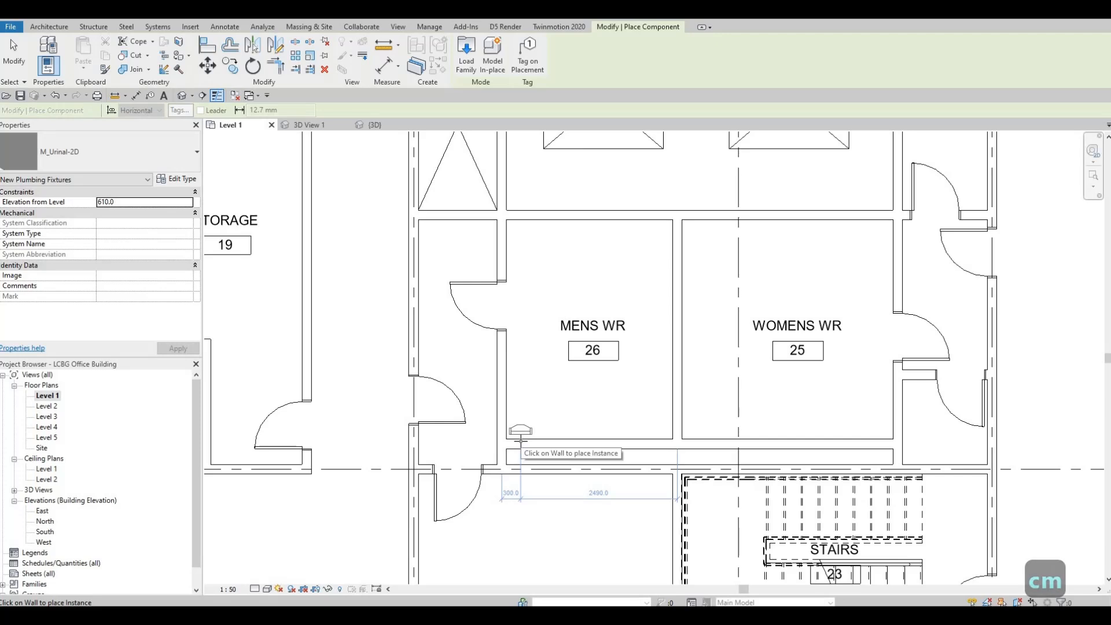
click(521, 442)
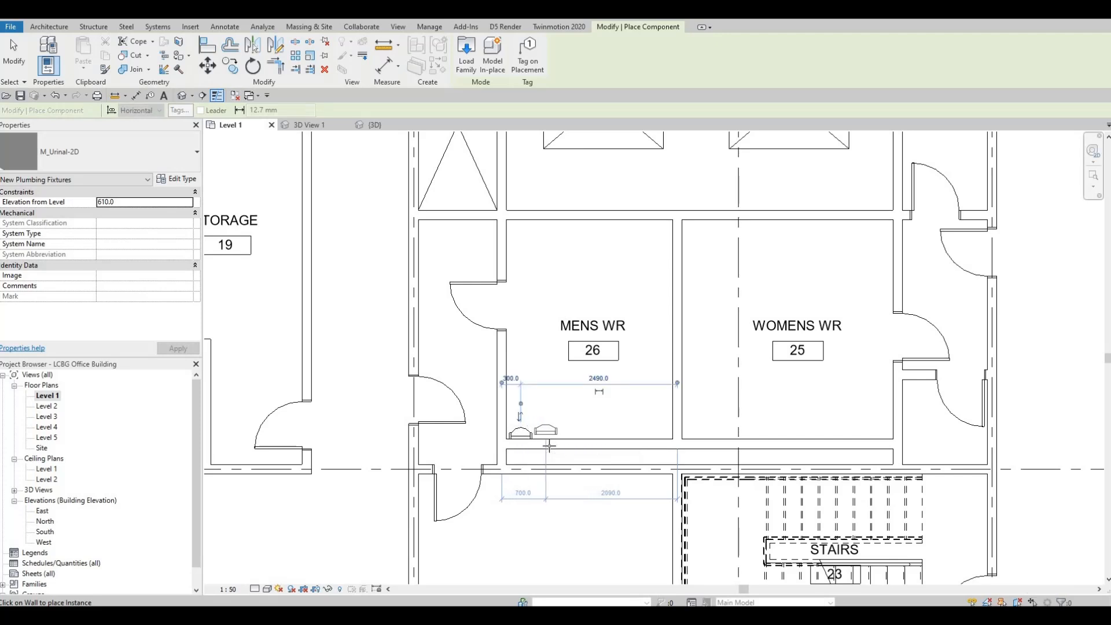
click(546, 441)
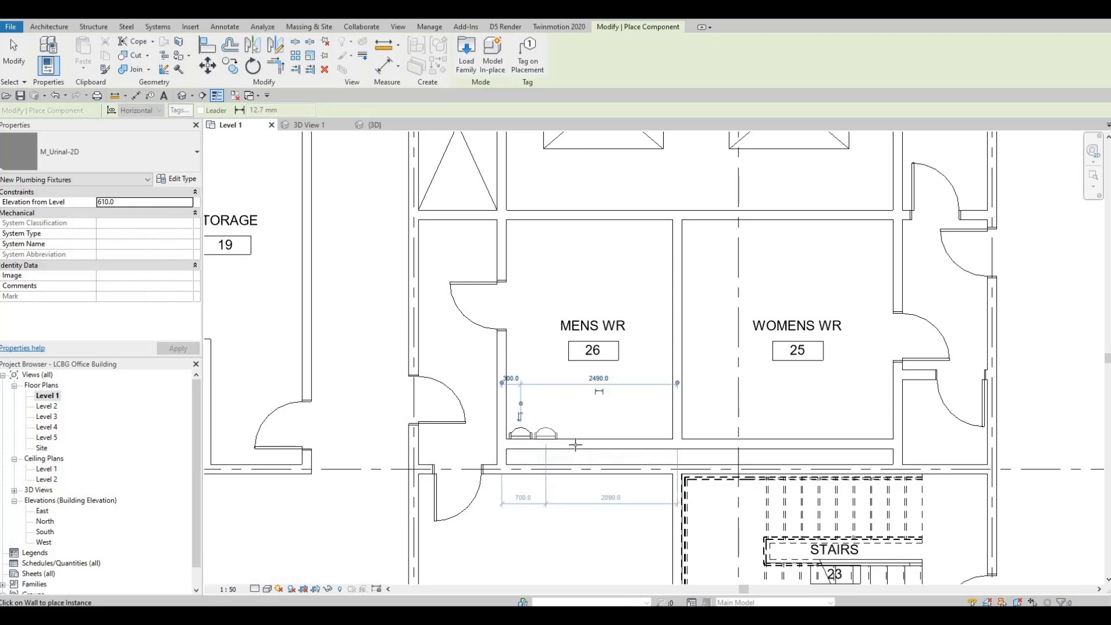
click(569, 441)
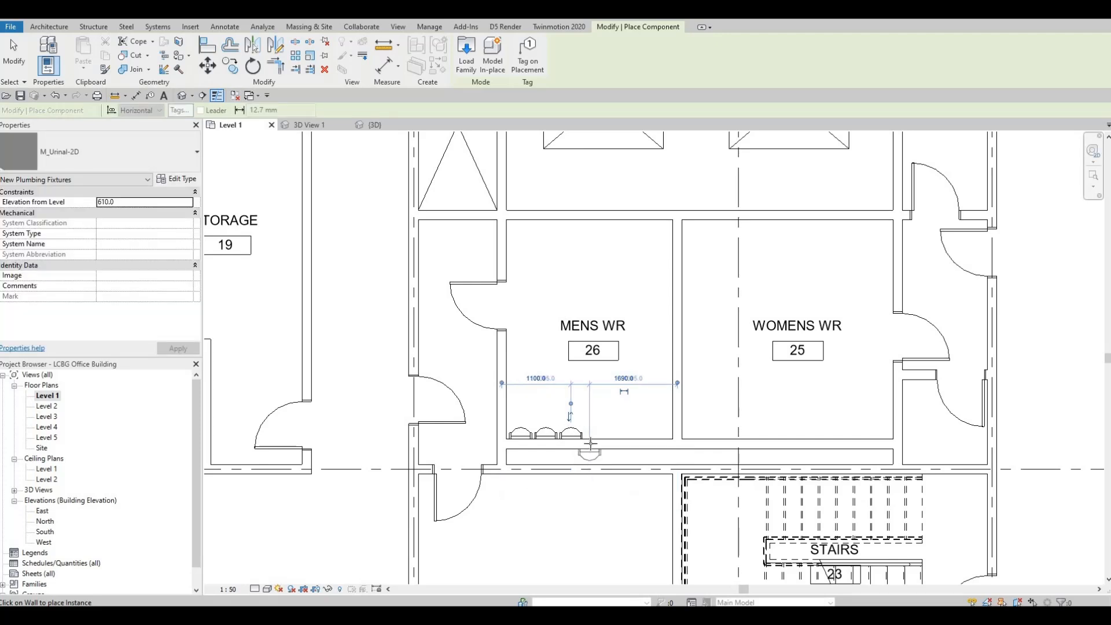
click(591, 444)
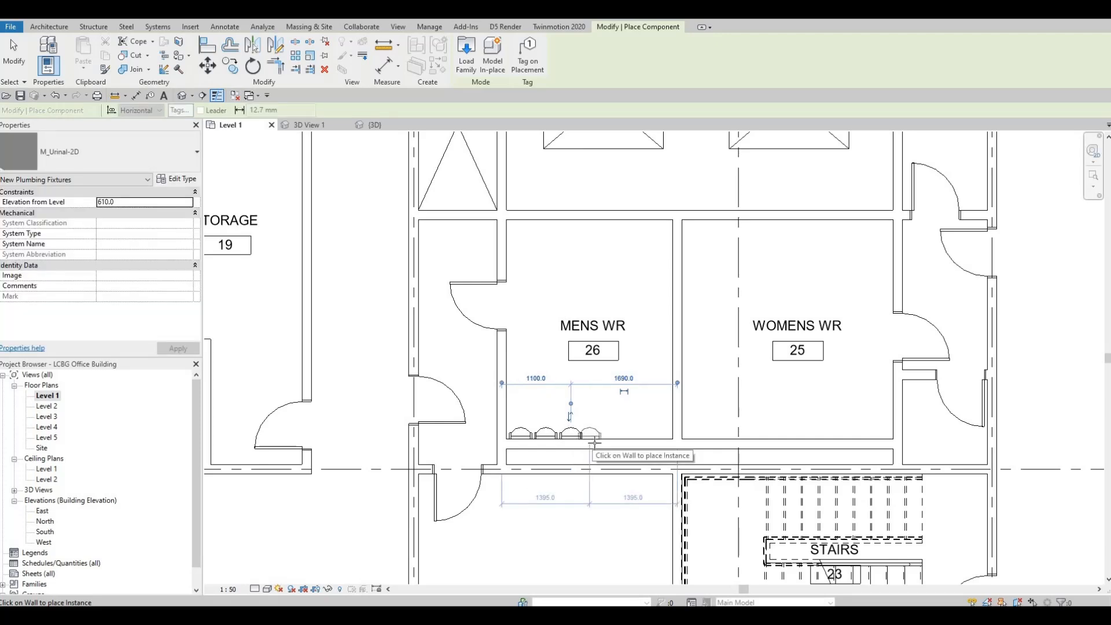
key(Escape)
key(Escape)
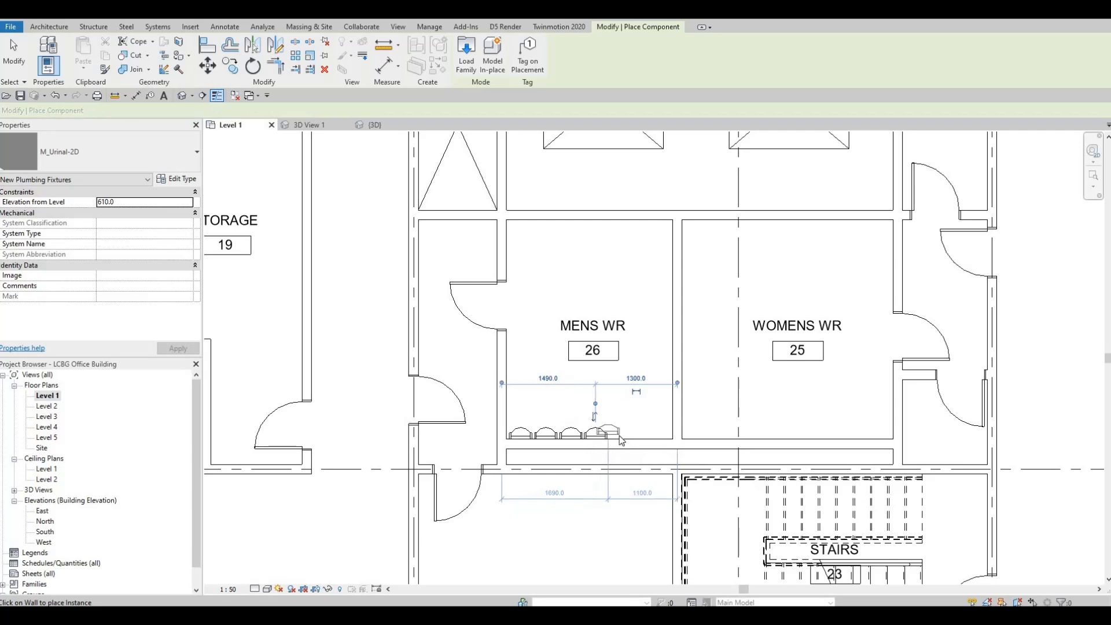
- Copy the fourth urinal three times along the same MENS WR wall toward the WOMENS WR partition, using multiple copies
scroll(598, 427, down, 1)
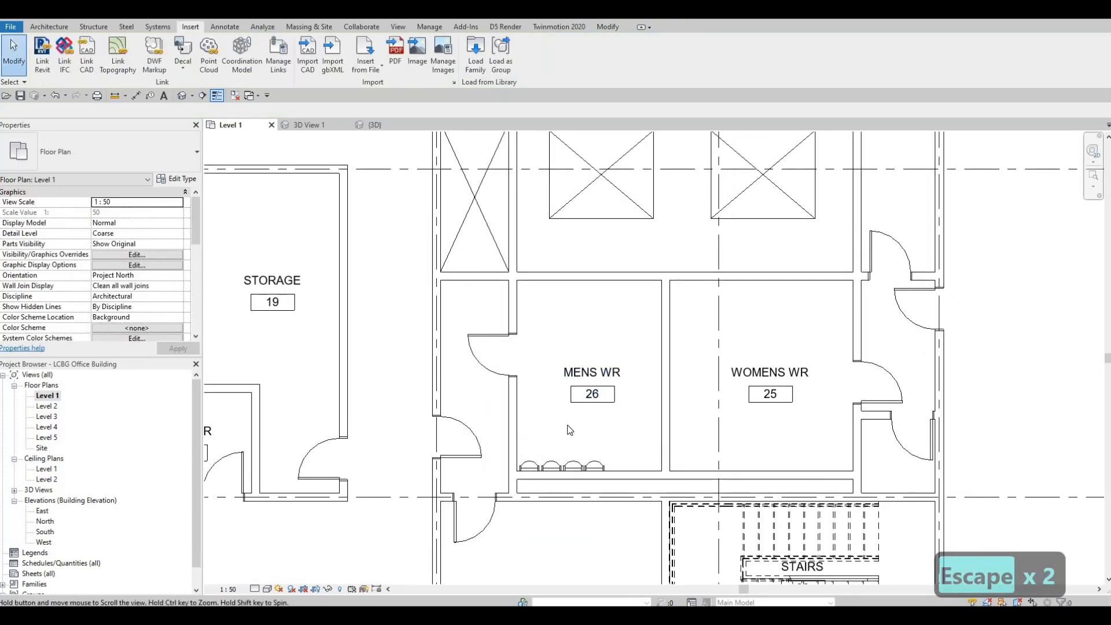
scroll(567, 437, up, 2)
click(554, 443)
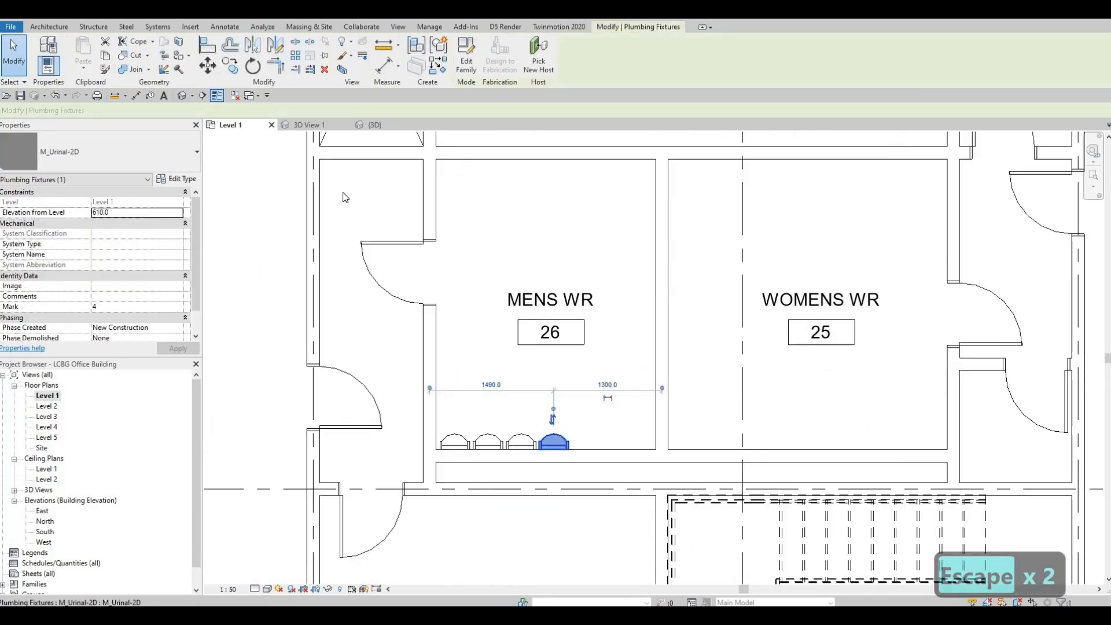
key(c)
key(o)
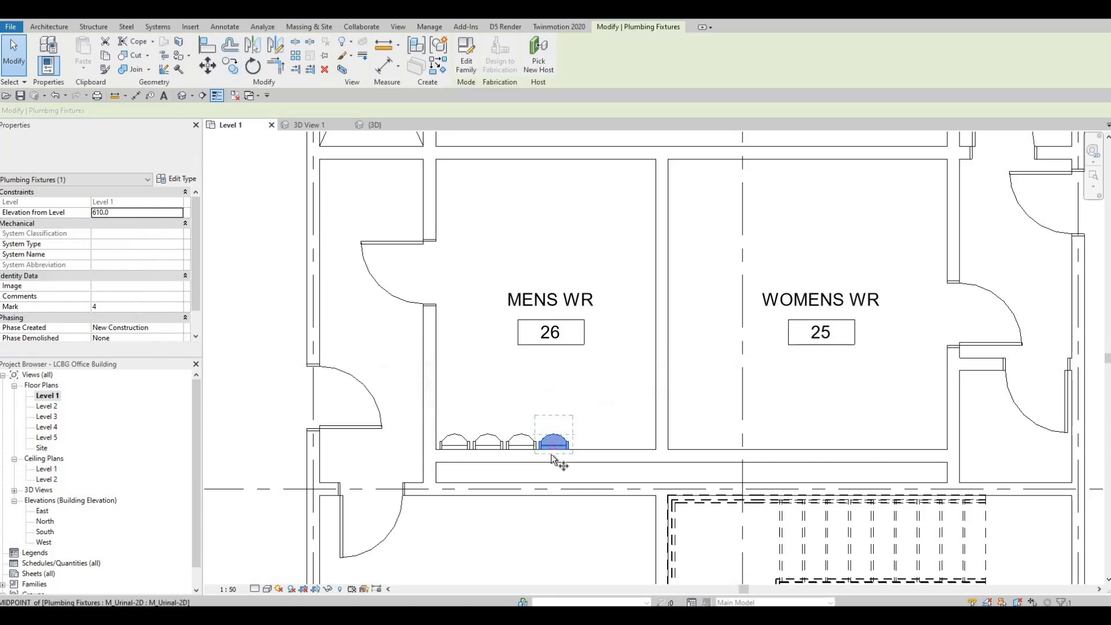
scroll(551, 454, up, 2)
click(606, 457)
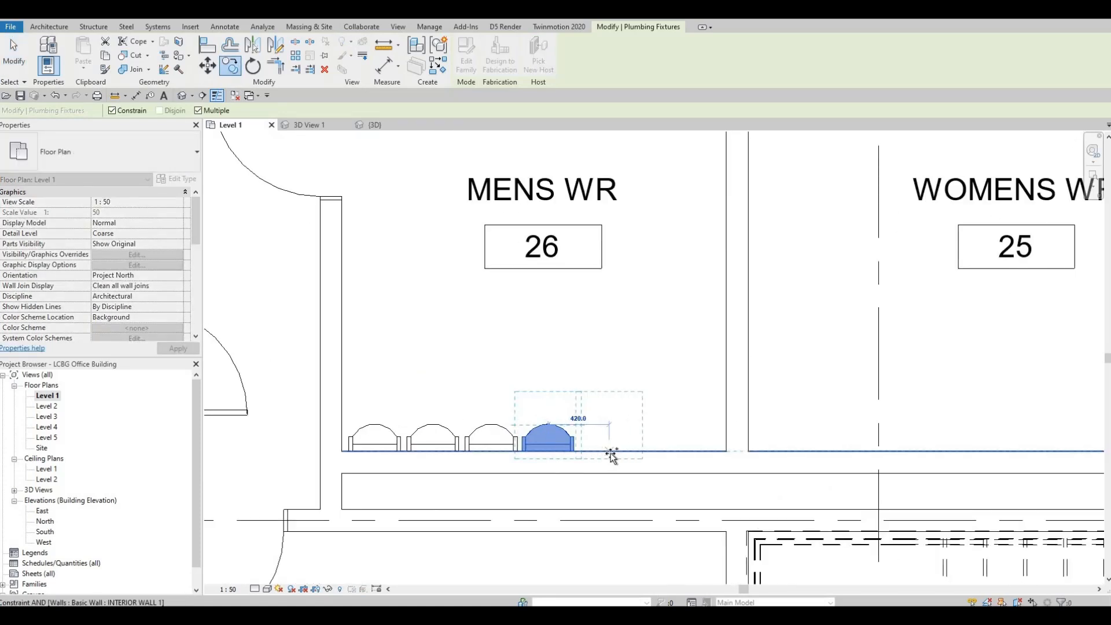
click(630, 457)
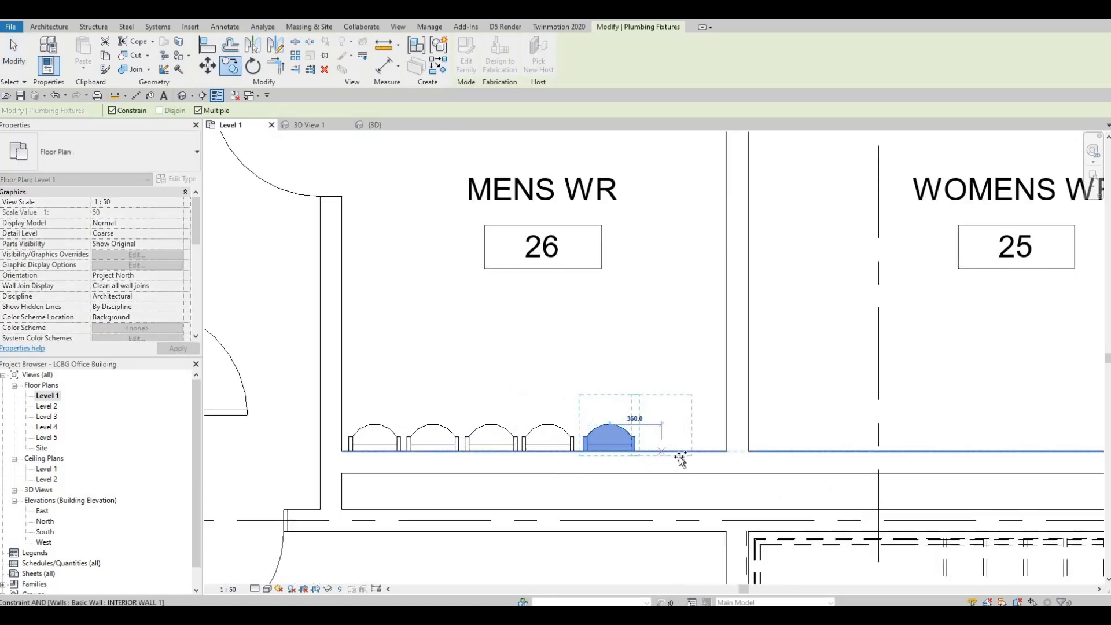
click(680, 459)
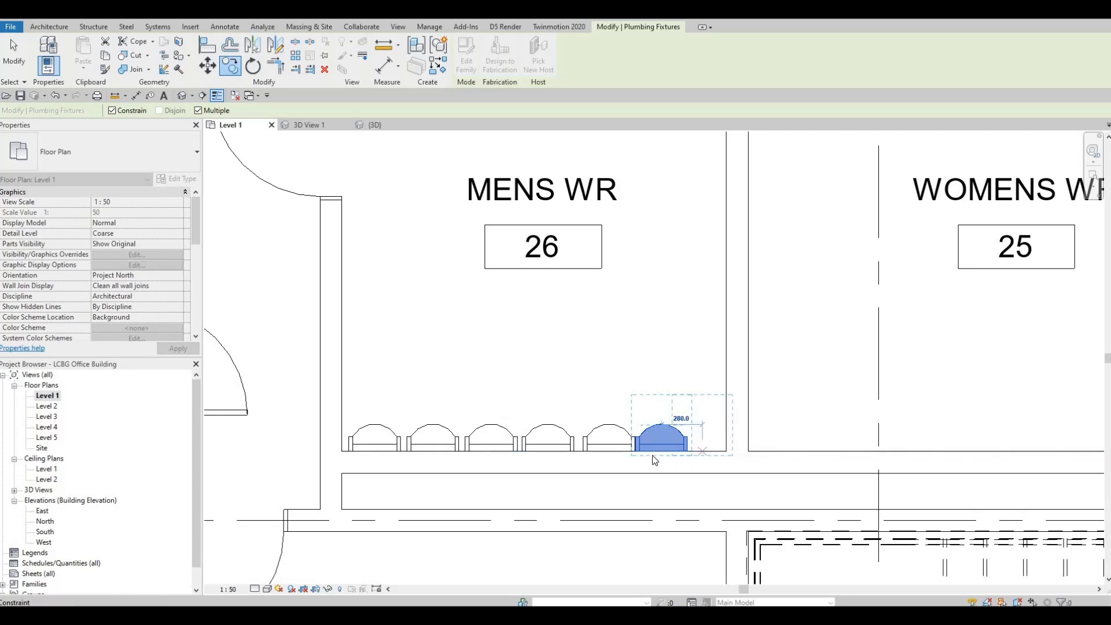
click(654, 460)
click(696, 458)
key(Escape)
key(Escape)
key(Escape)
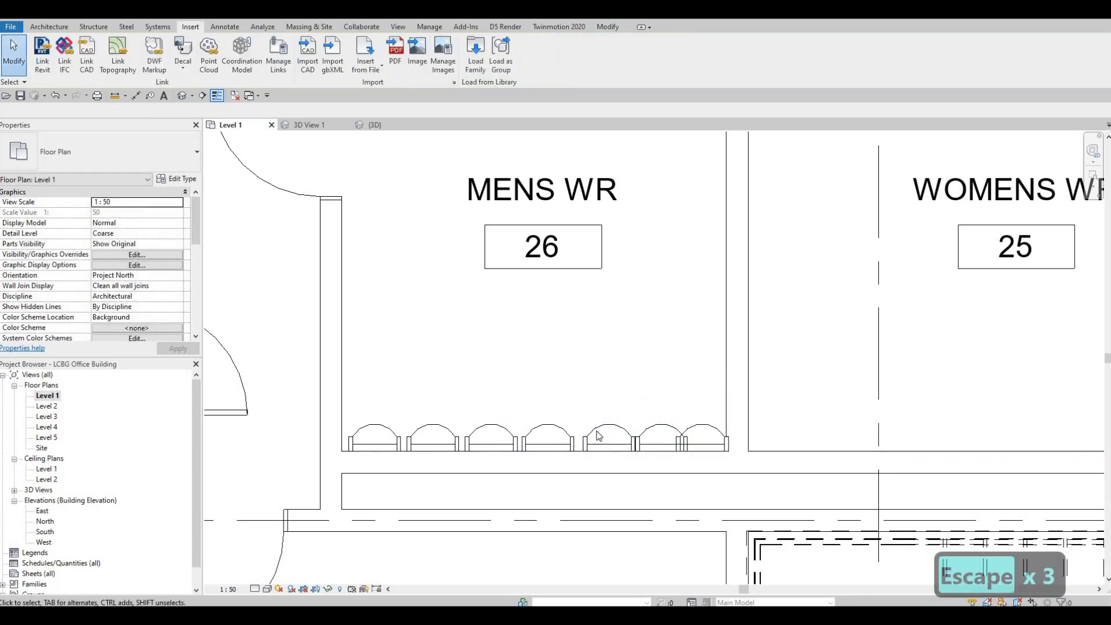
- Nudge the fifth and sixth urinals slightly toward the fourth one to even out the row's spacing
click(596, 430)
key(Left)
key(Left)
key(Left)
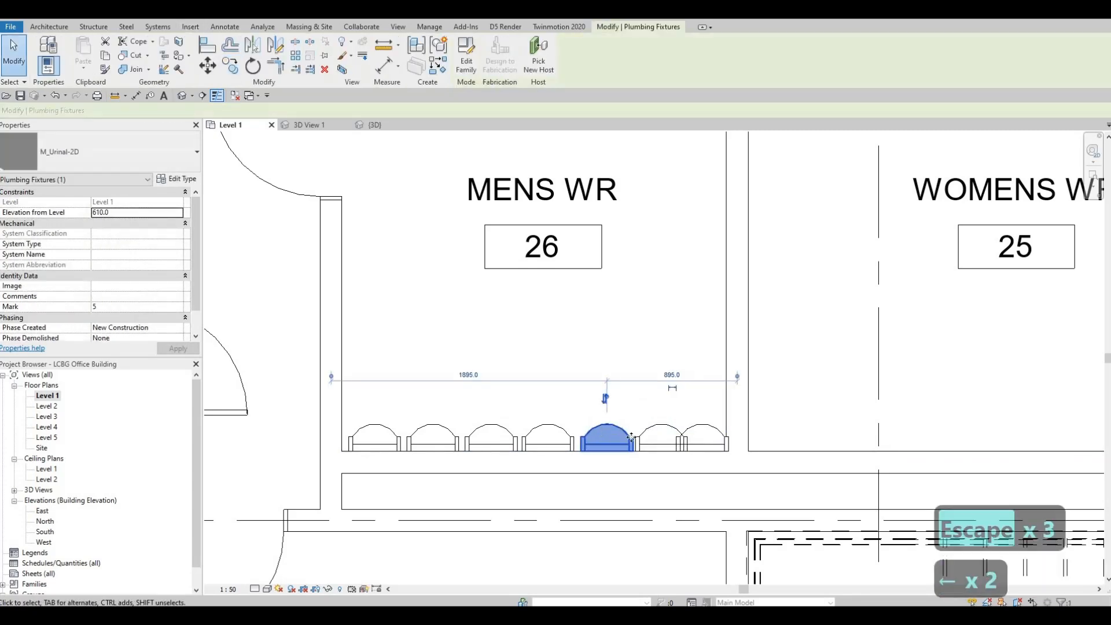
click(646, 435)
key(Left)
key(Left)
key(Left)
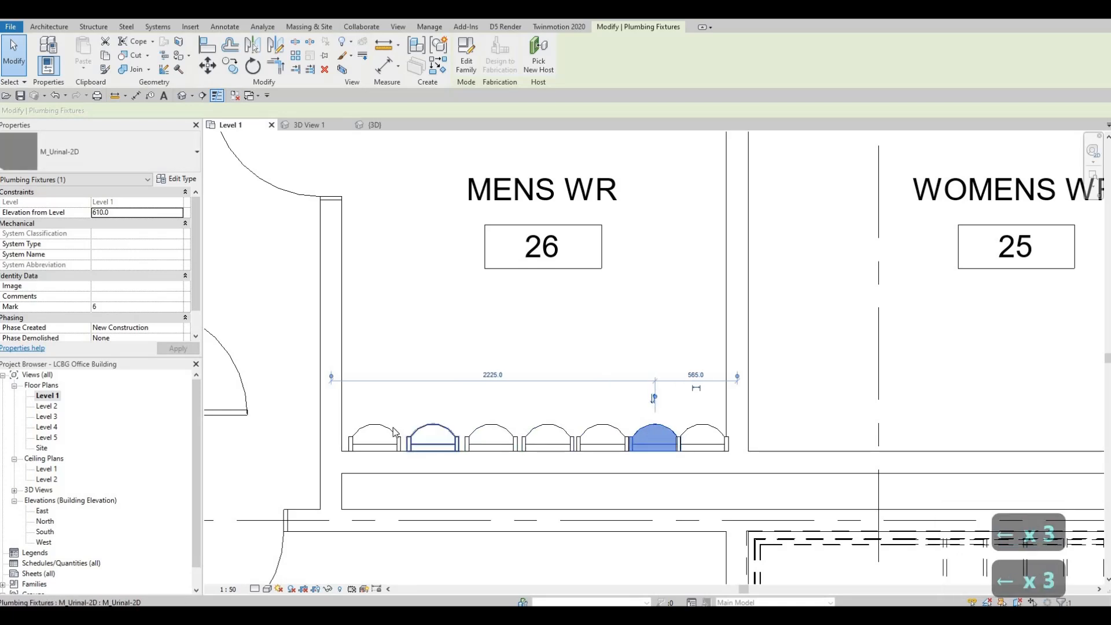
- Nudge the first, second and third urinals in the MENS WR row slightly toward the west wall
click(428, 439)
key(Left)
click(386, 431)
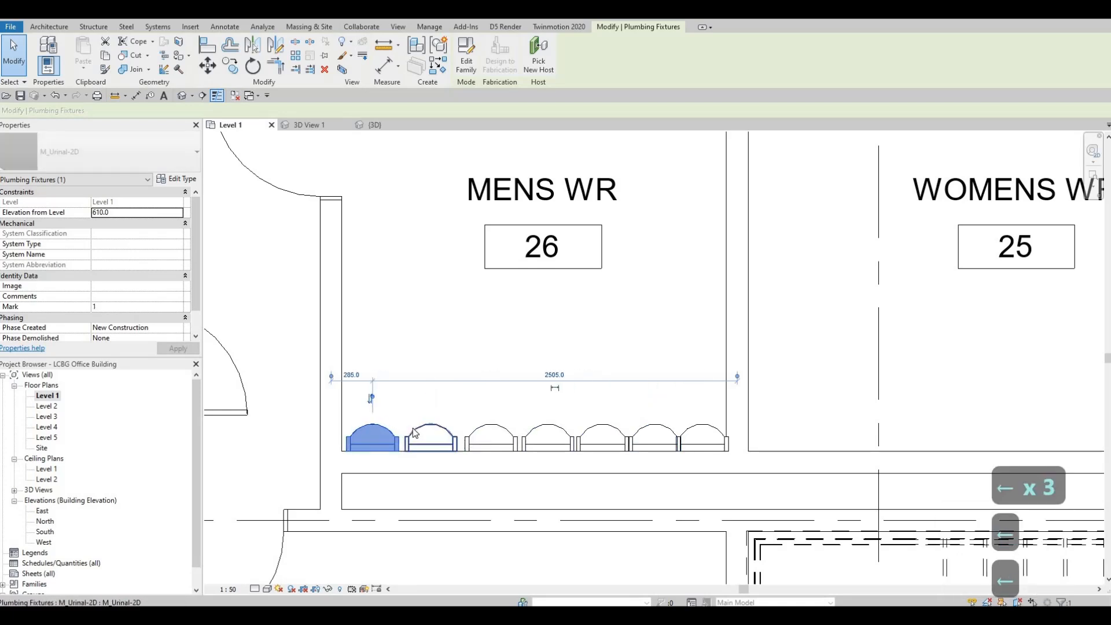
key(Left)
key(Left)
click(492, 437)
key(Left)
key(Left)
key(Left)
key(Left)
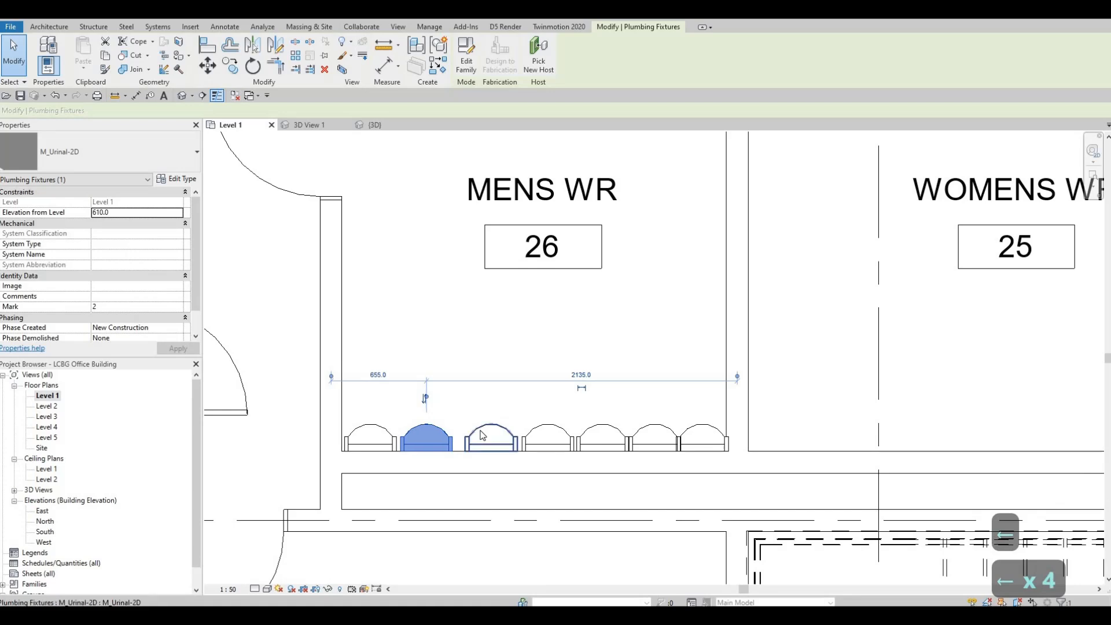
- Nudge the fourth, fifth and sixth urinals west to even out the gaps along the row
click(547, 439)
key(Left)
key(Left)
key(Left)
key(Left)
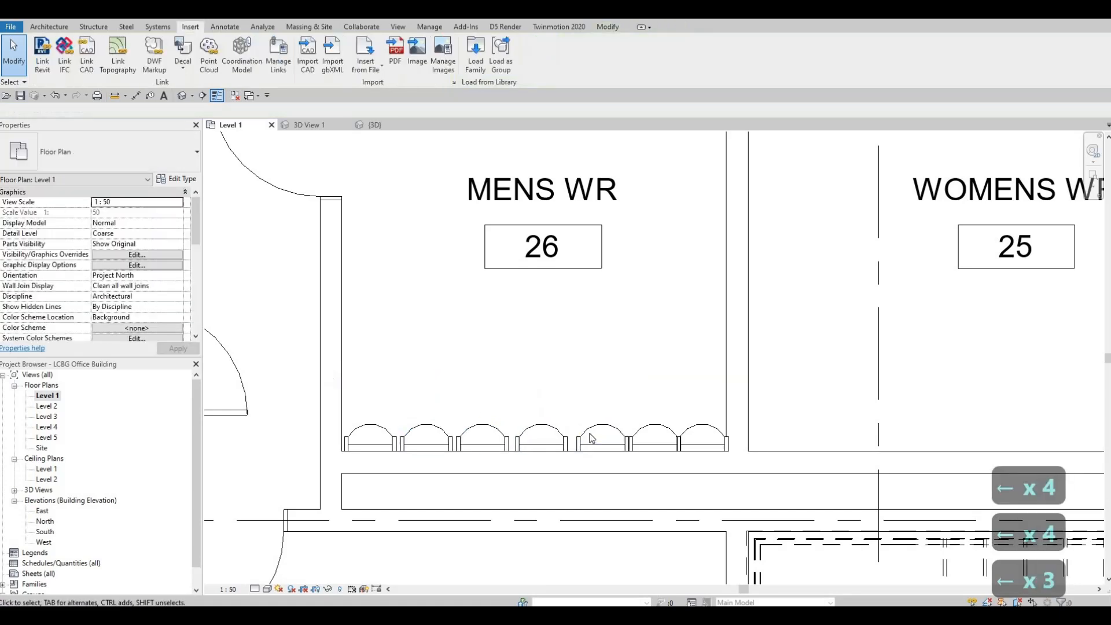
click(605, 439)
key(Left)
key(Left)
key(Left)
key(Left)
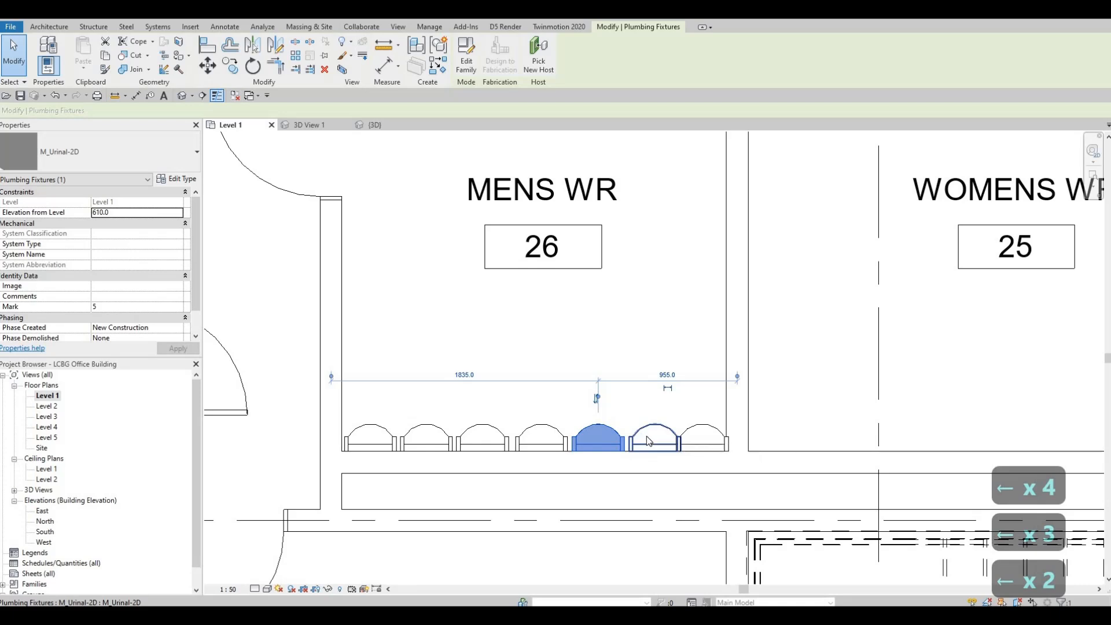
click(648, 441)
key(Left)
key(Left)
key(Left)
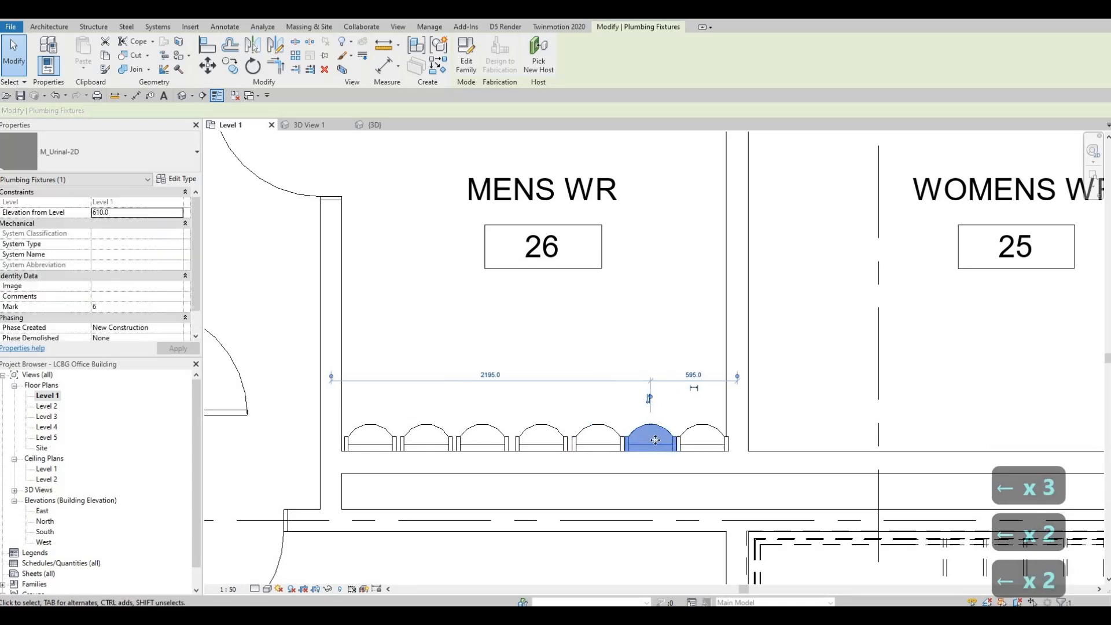
- Fine-tune the fourth through seventh urinals with small westward nudges to open small gaps near the WOMENS WR partition
click(532, 438)
key(Left)
key(Left)
click(587, 439)
key(Left)
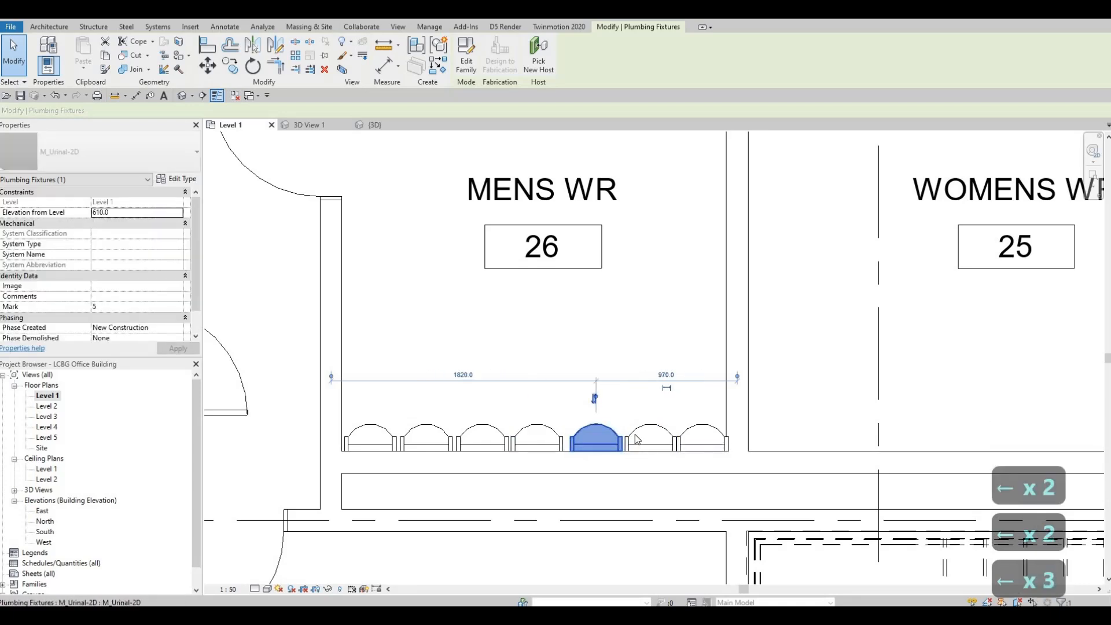
key(Left)
click(670, 437)
key(Left)
key(Left)
click(680, 434)
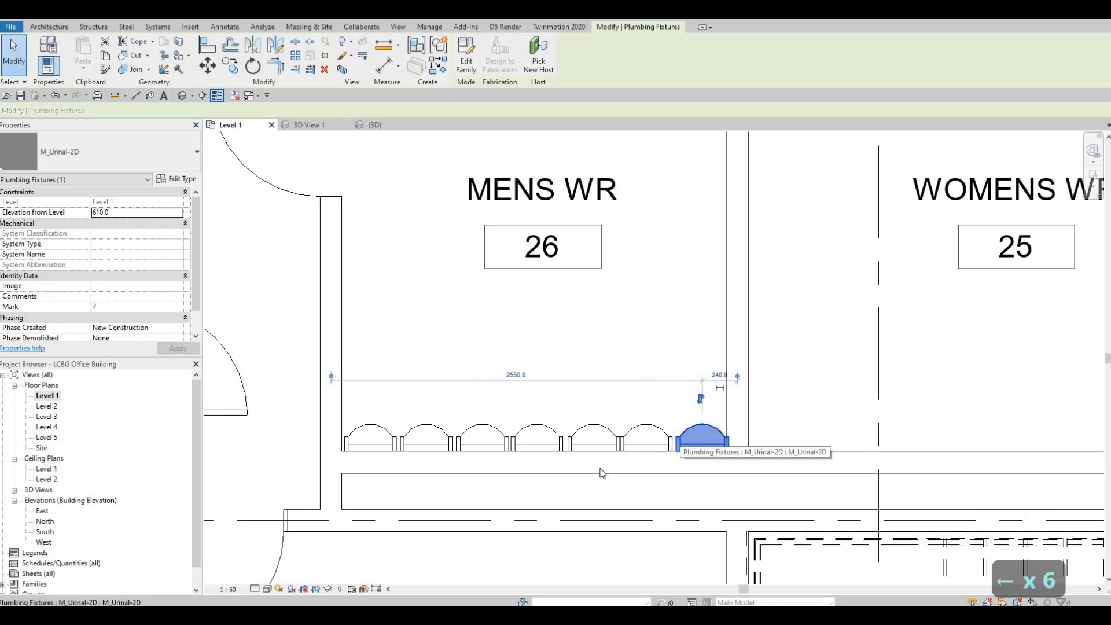
key(Left)
- Nudge the fifth urinal one more increment west to equalize its gaps with the neighbouring urinals
scroll(600, 461, down, 1)
key(Escape)
key(Escape)
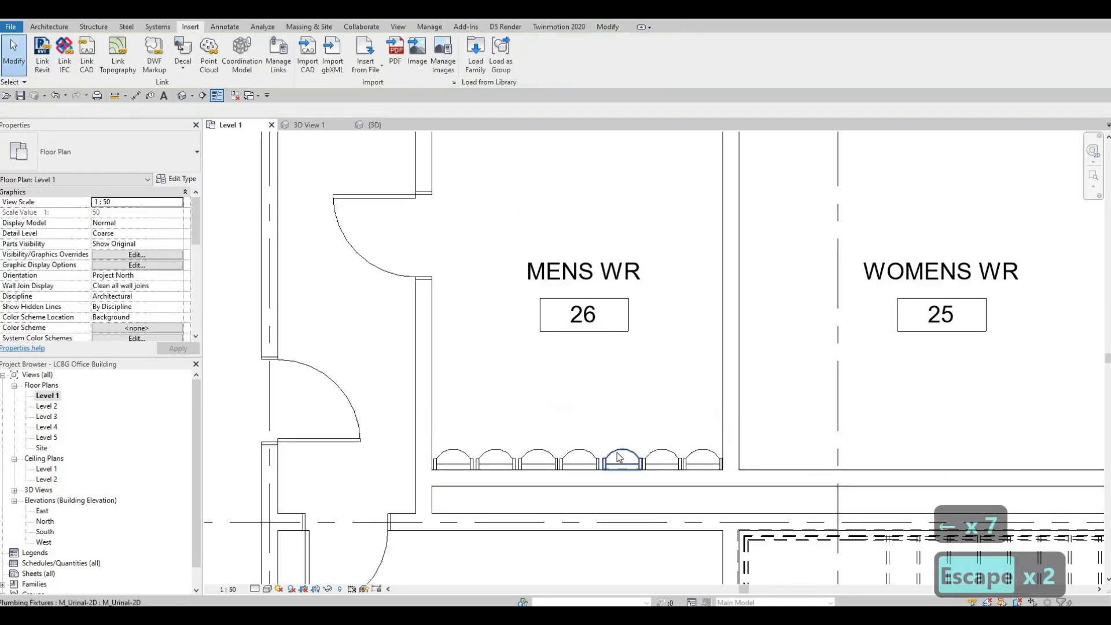
click(620, 457)
key(Left)
scroll(586, 449, up, 2)
key(Escape)
key(Escape)
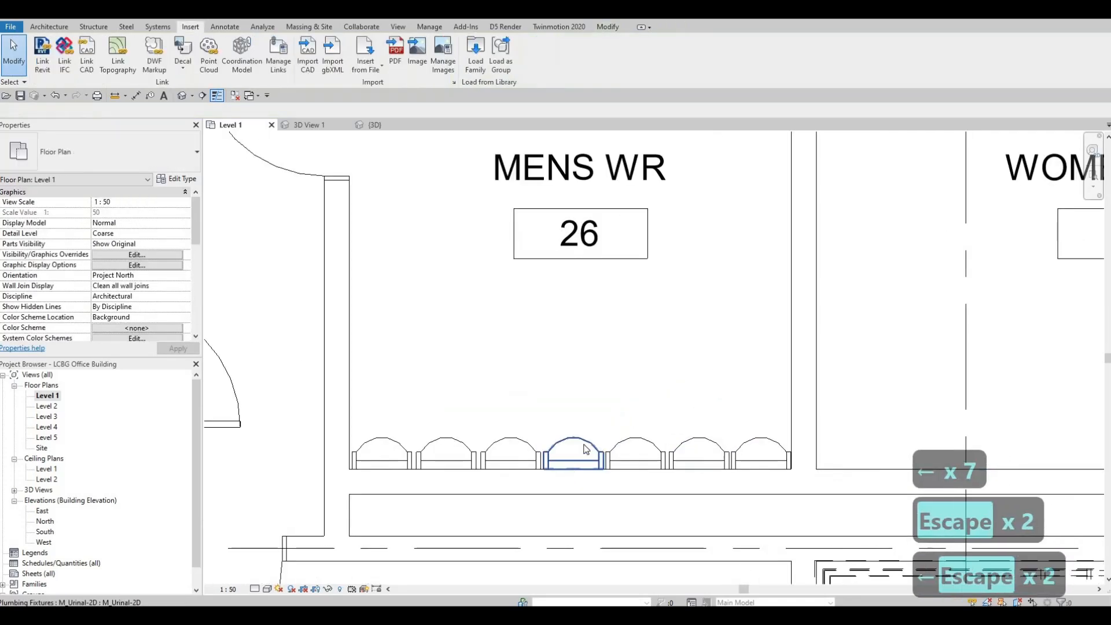
- Browse the family library from the Urinals folder up to Fixtures and into Water Closets for loading a toilet family
scroll(586, 448, down, 4)
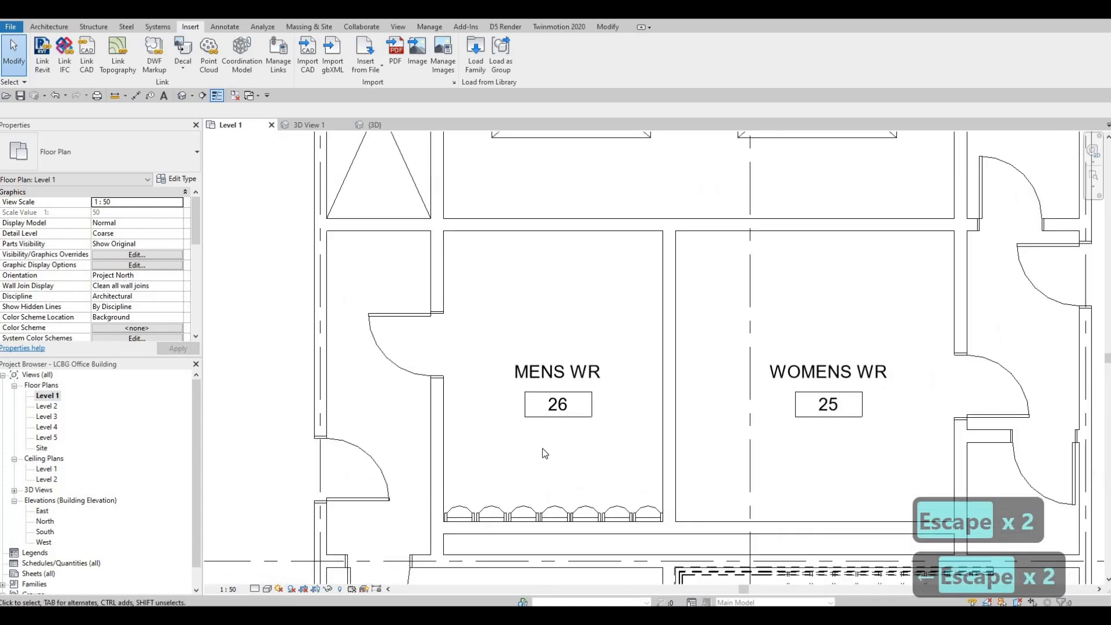
scroll(540, 283, down, 1)
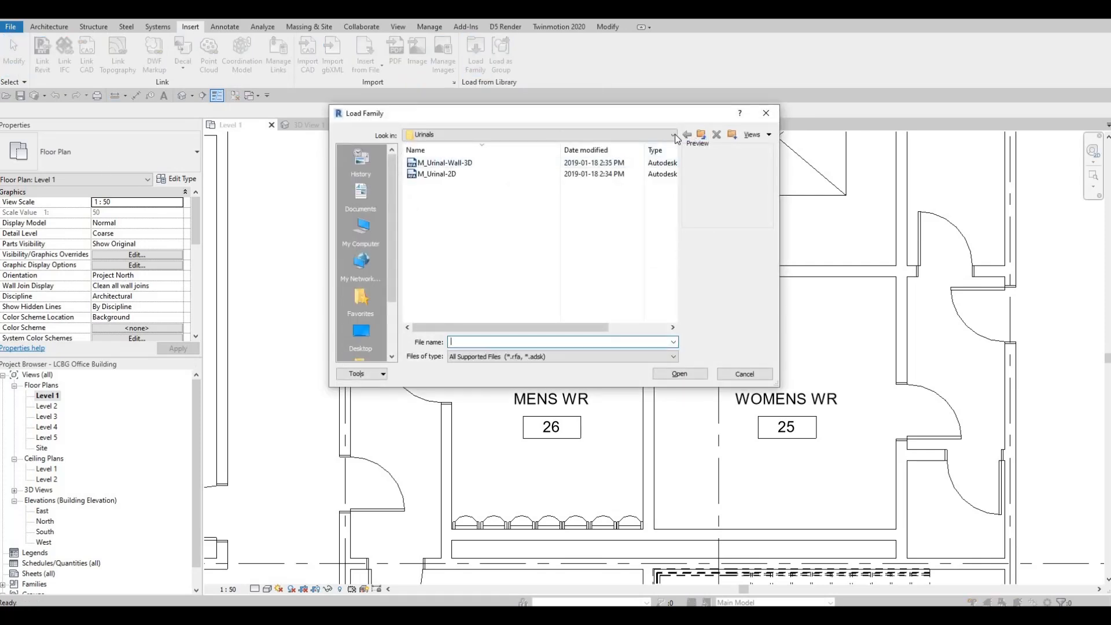
click(671, 134)
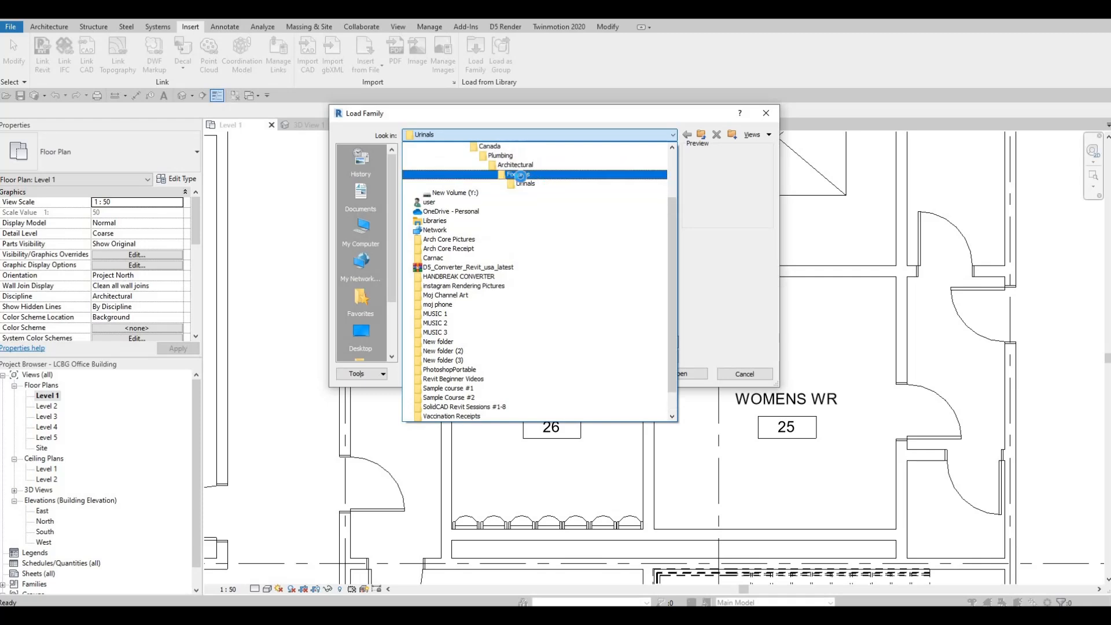
click(520, 174)
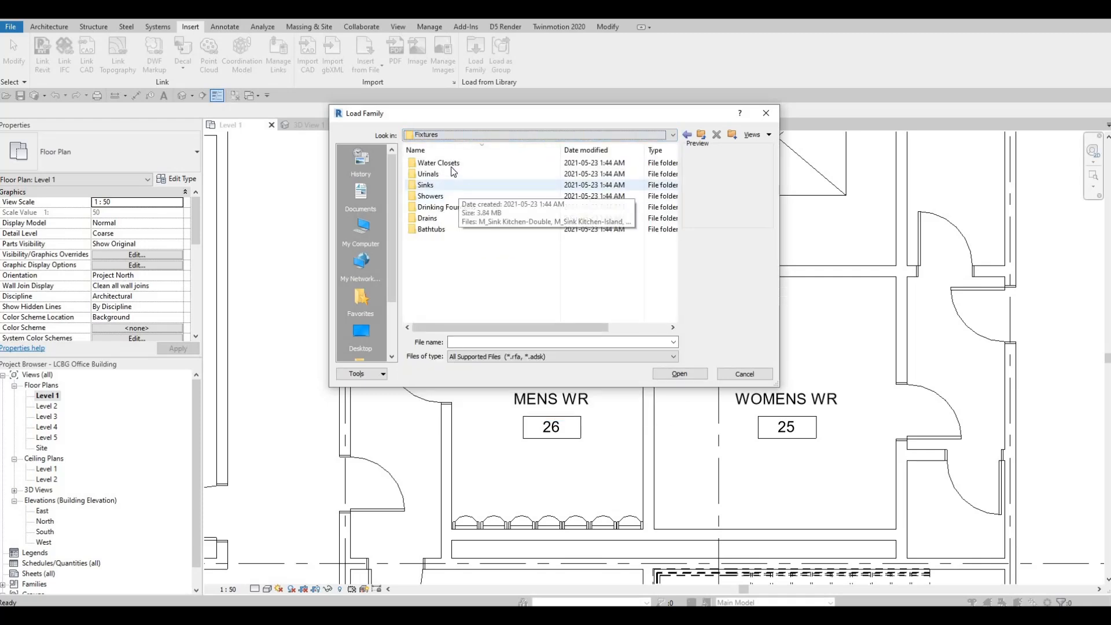
click(449, 164)
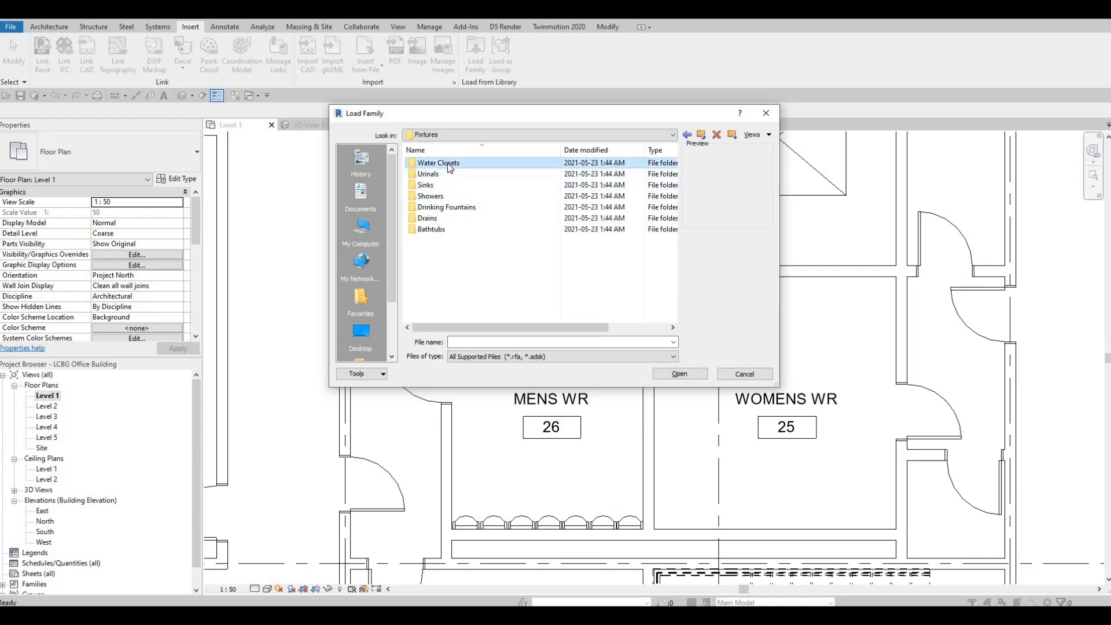
key(Escape)
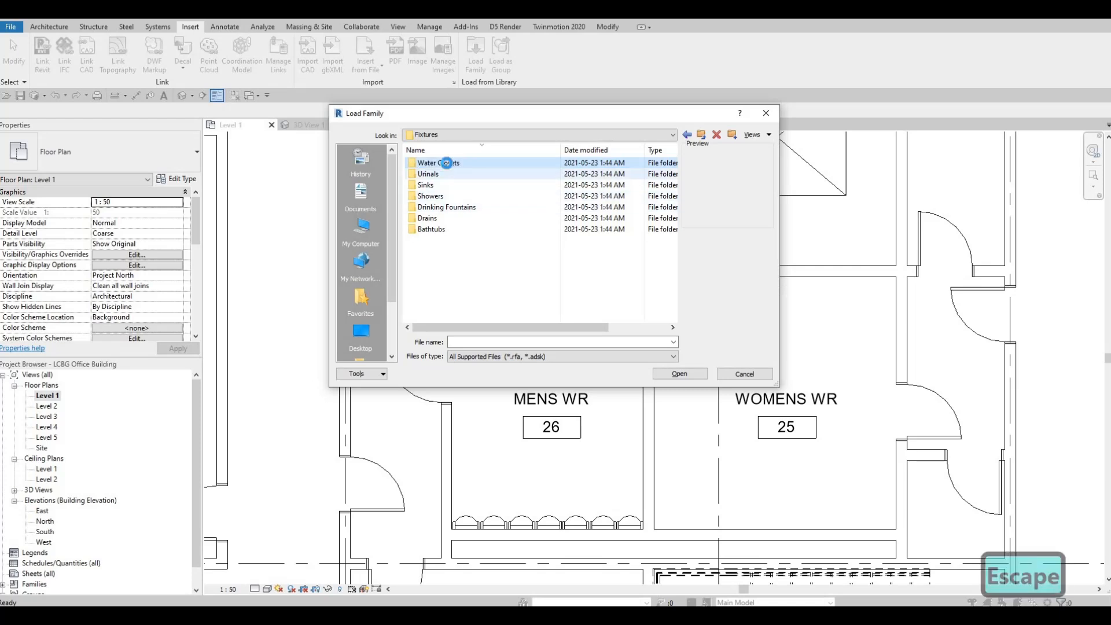
double_click(452, 165)
- Compare the domestic and commercial toilet family previews and load M_Toilet-Domestic-2D into the project
click(451, 164)
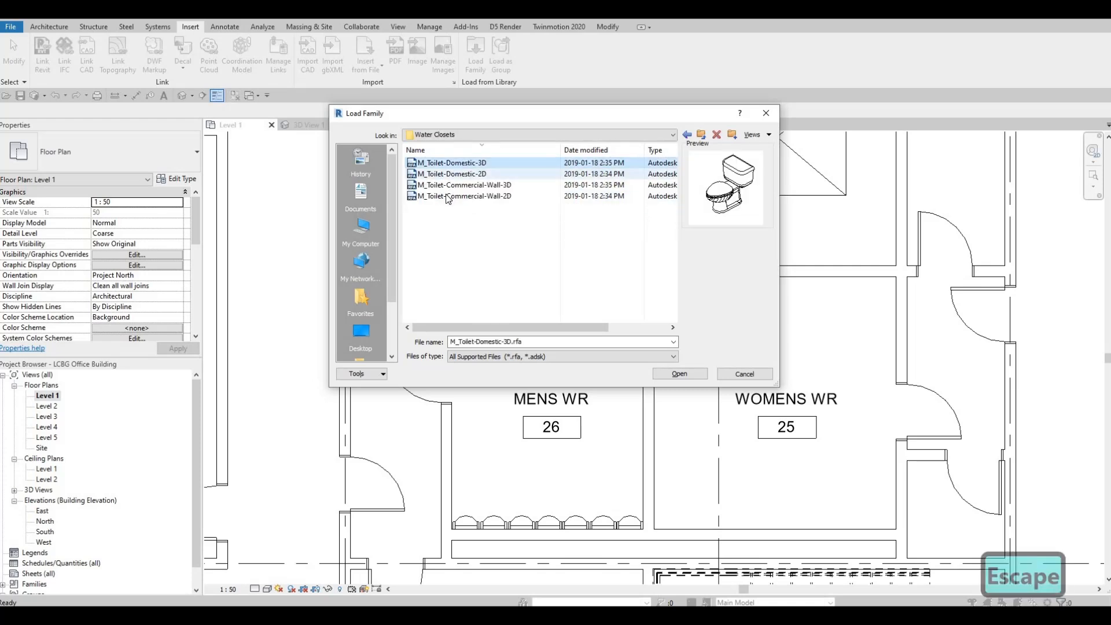
click(450, 174)
click(448, 197)
click(449, 179)
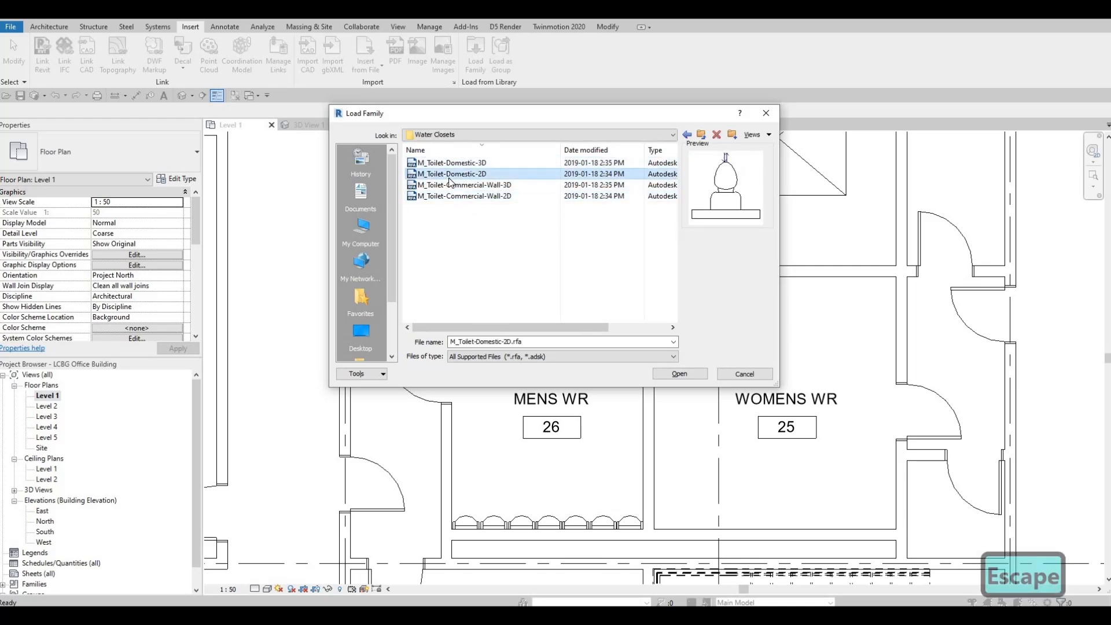
click(451, 174)
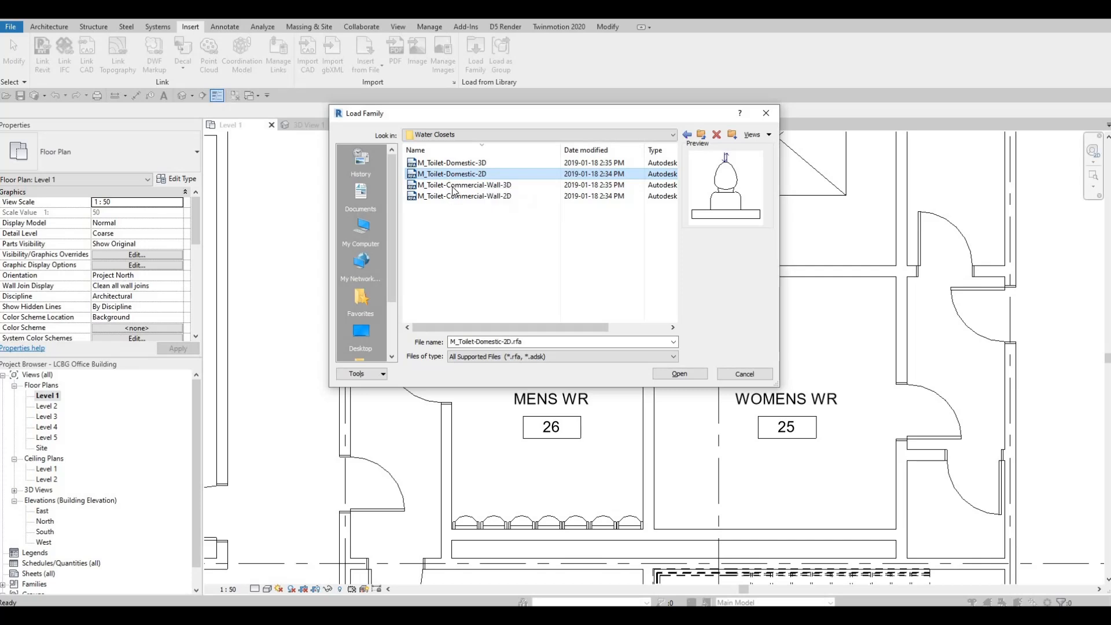
key(Escape)
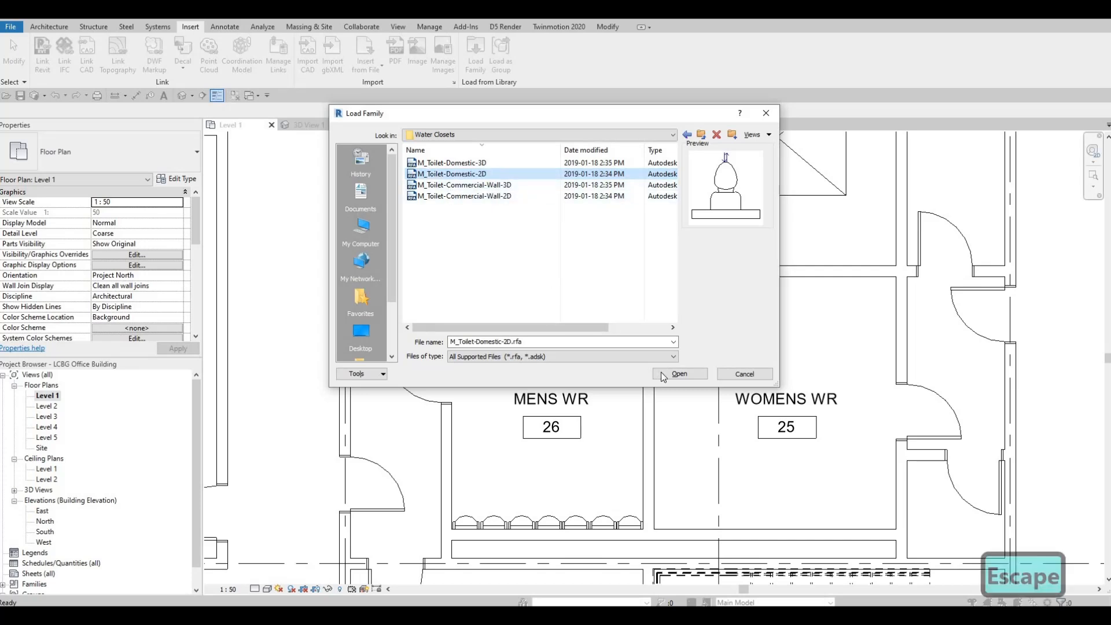
click(671, 376)
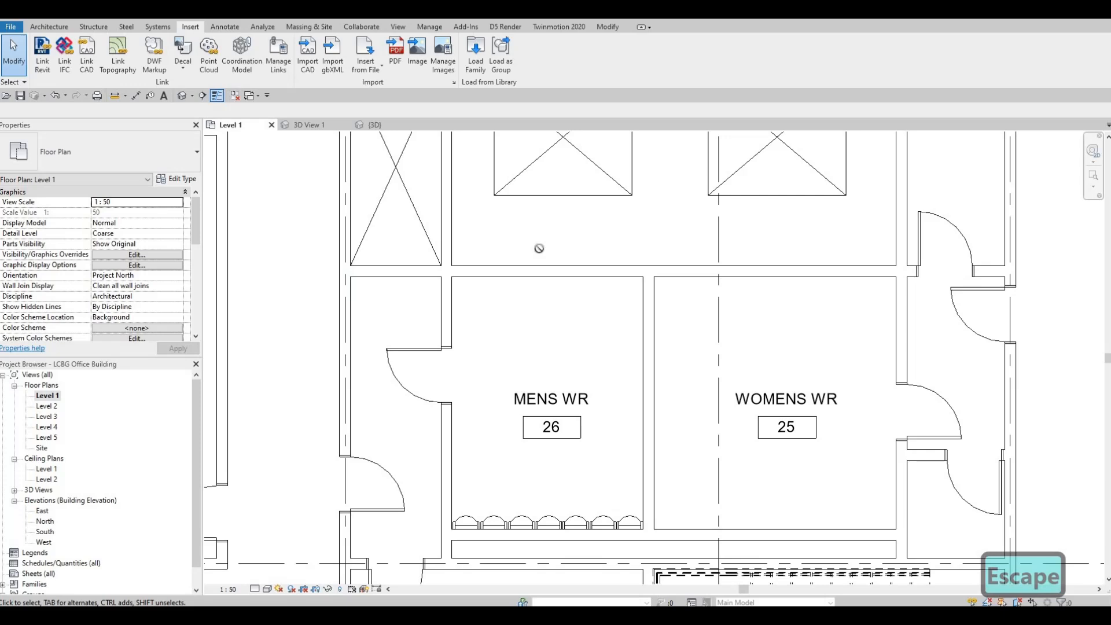
- Place three M_Toilet-Domestic-2D fixtures on the MENS WR side of the partition, about 600, 1300 and 2140 mm from the upper wall
key(c)
key(m)
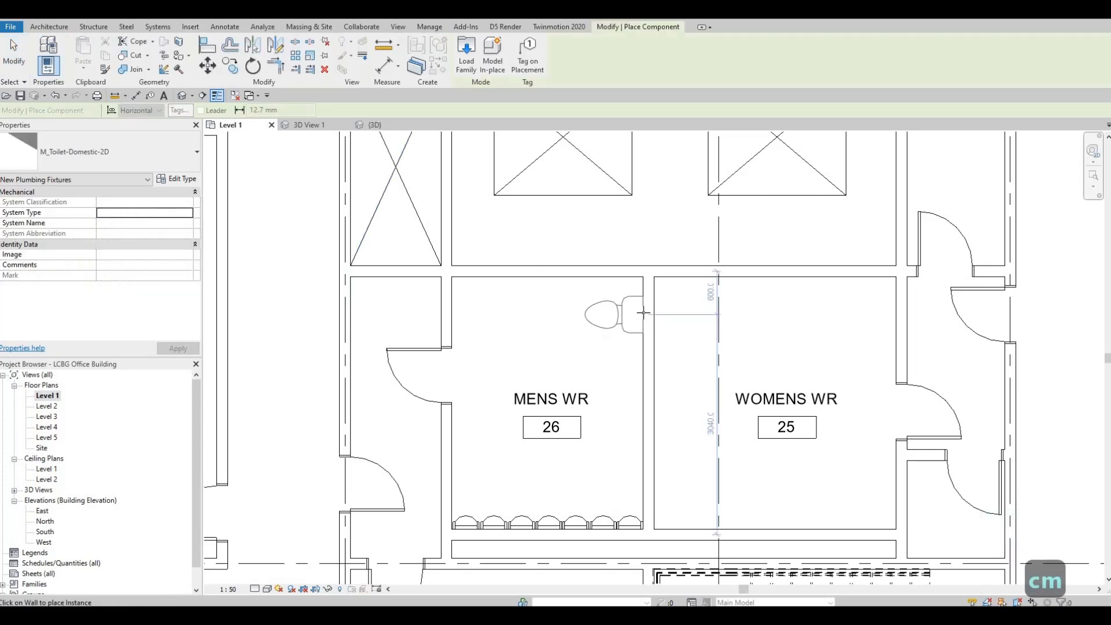
click(644, 313)
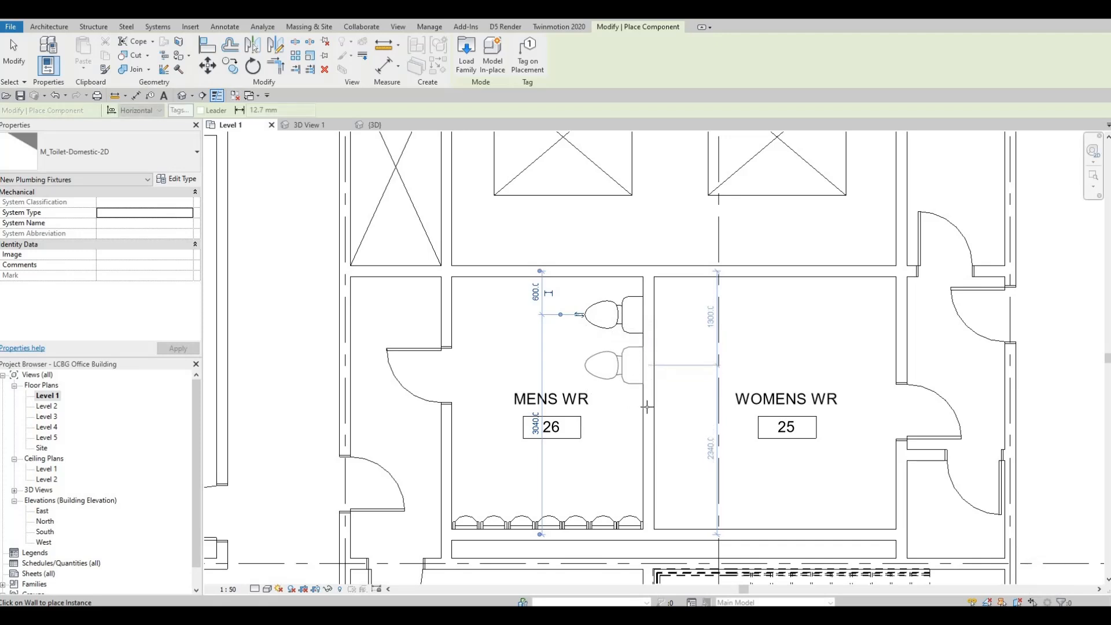
click(644, 365)
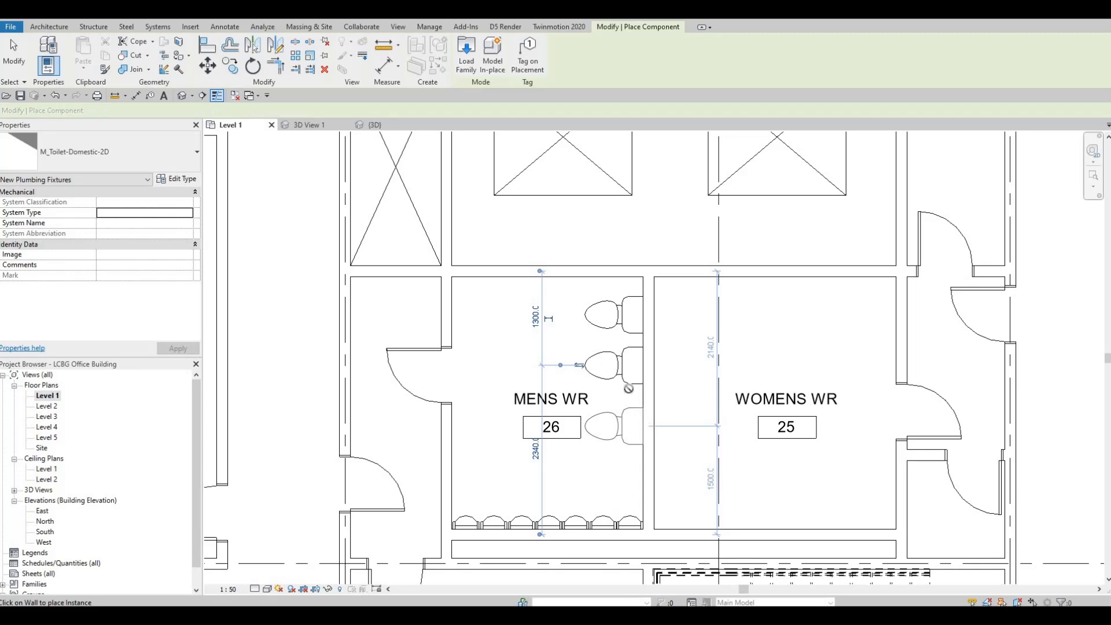
click(641, 413)
key(Escape)
key(Escape)
- Nudge the middle MENS WR toilet down to 1340 mm from the upper wall
click(623, 372)
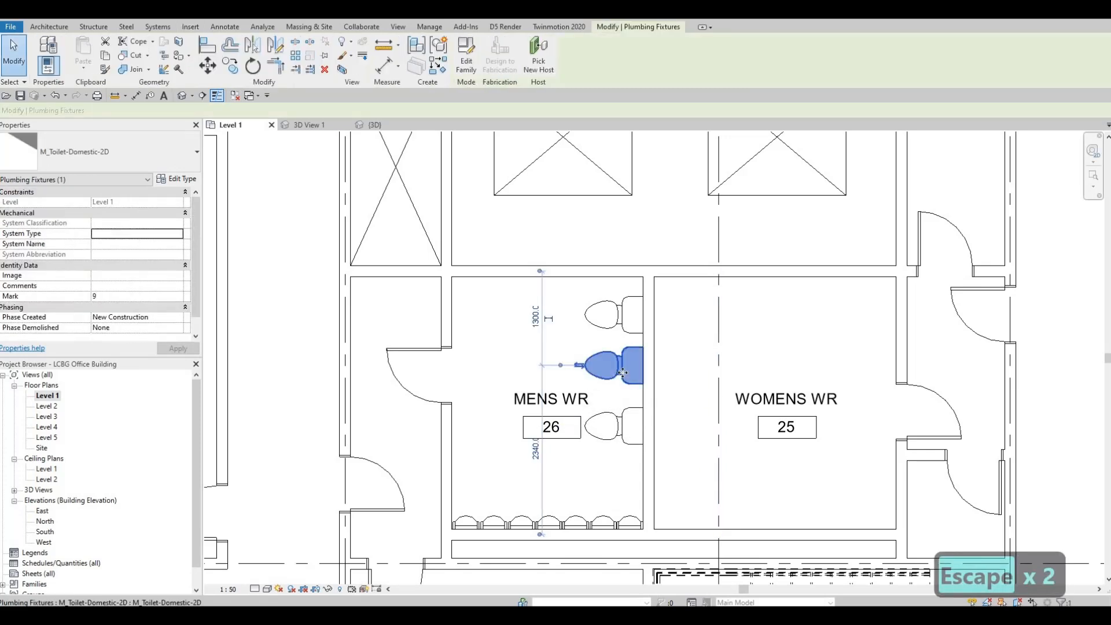
key(Down)
key(Down)
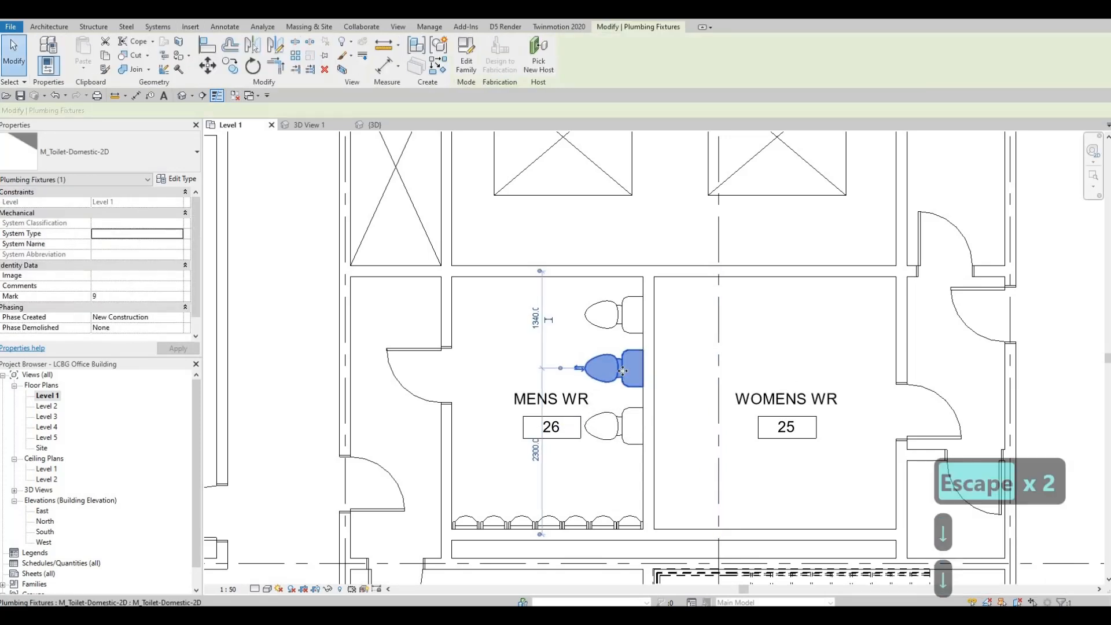
scroll(639, 368, down, 2)
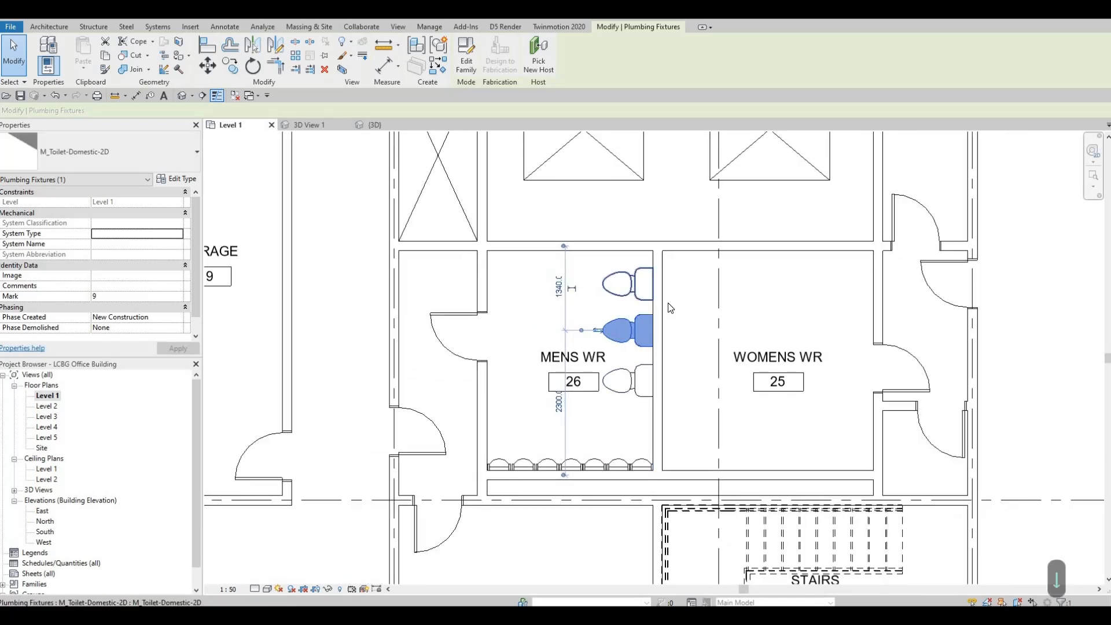
middle_drag(645, 322, 641, 335)
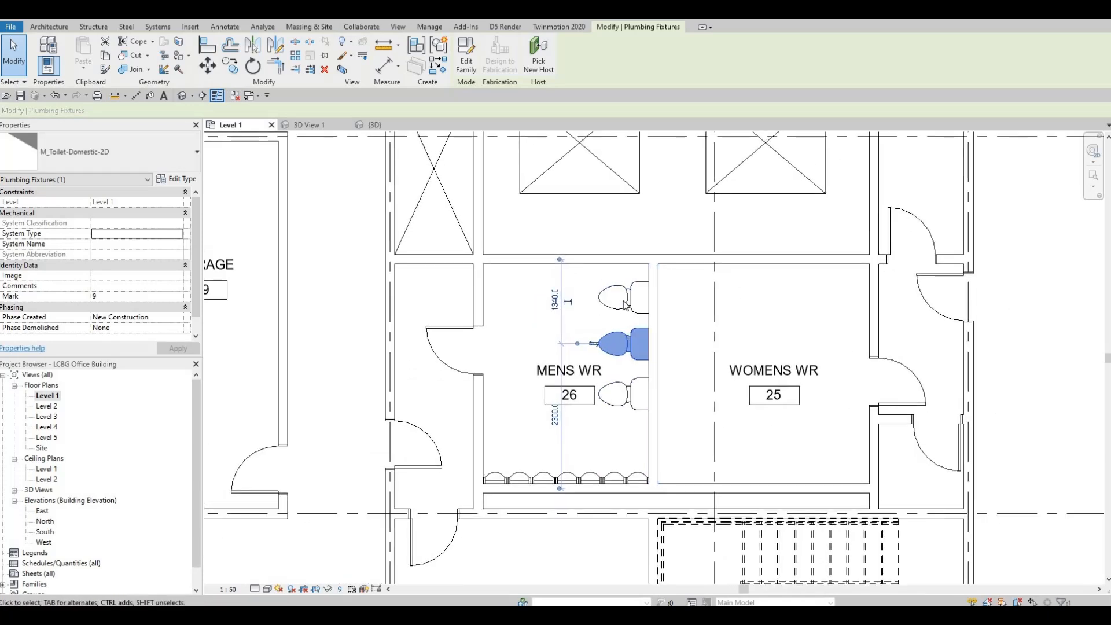
click(625, 305)
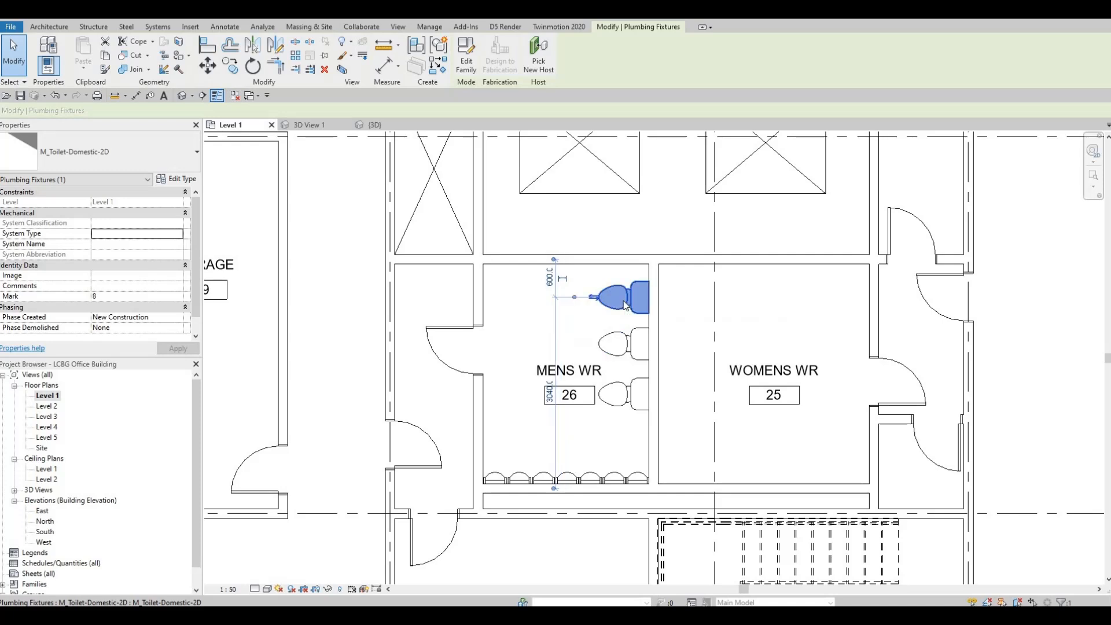
key(c)
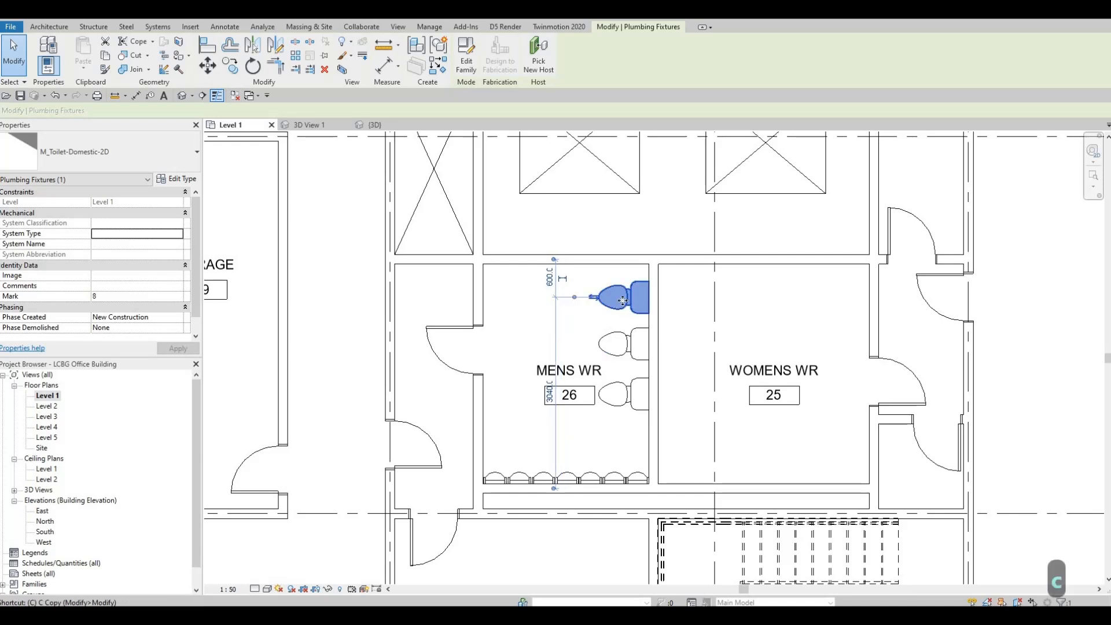
key(Escape)
key(Escape)
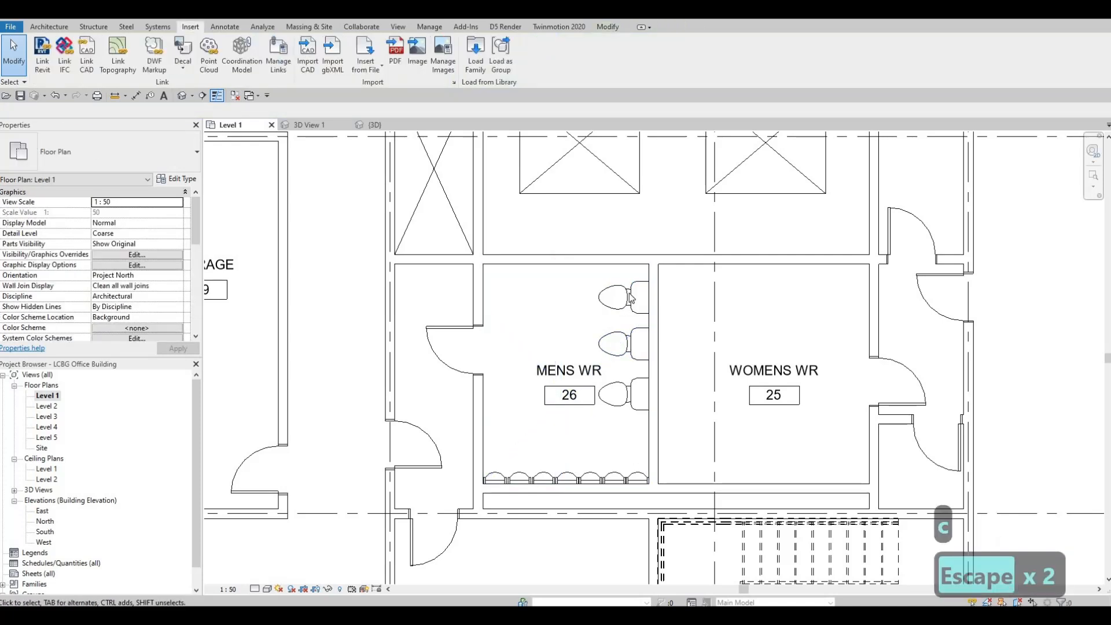
- Place four M_Toilet-Domestic-2D fixtures on the WOMENS WR side of the partition, the upper three about 600, 1340 and 2140 mm from the upper wall
click(631, 298)
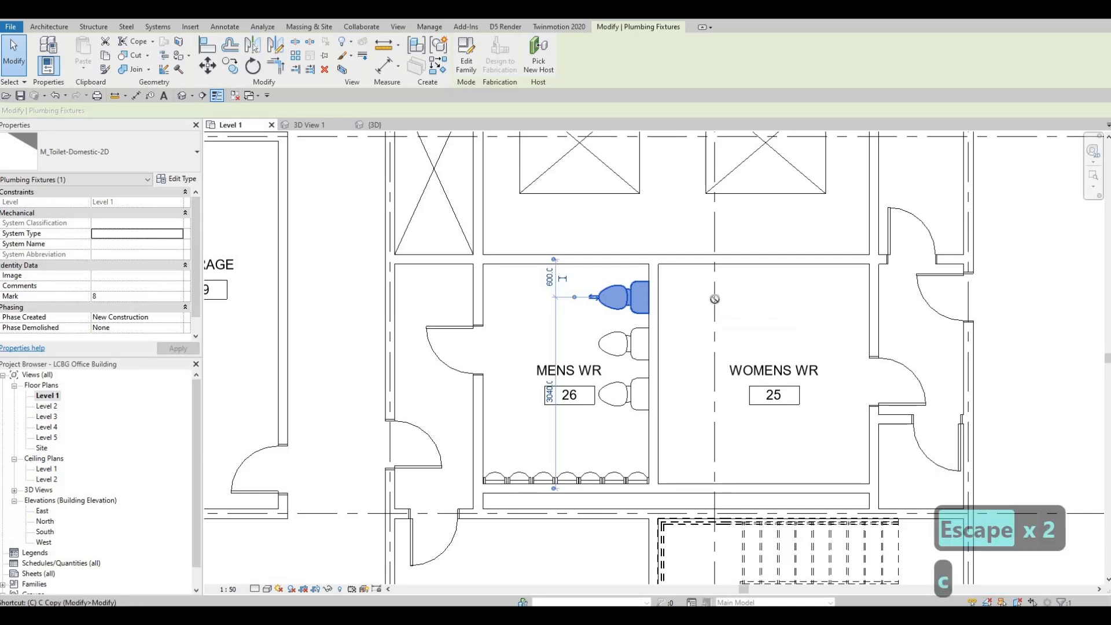
key(s)
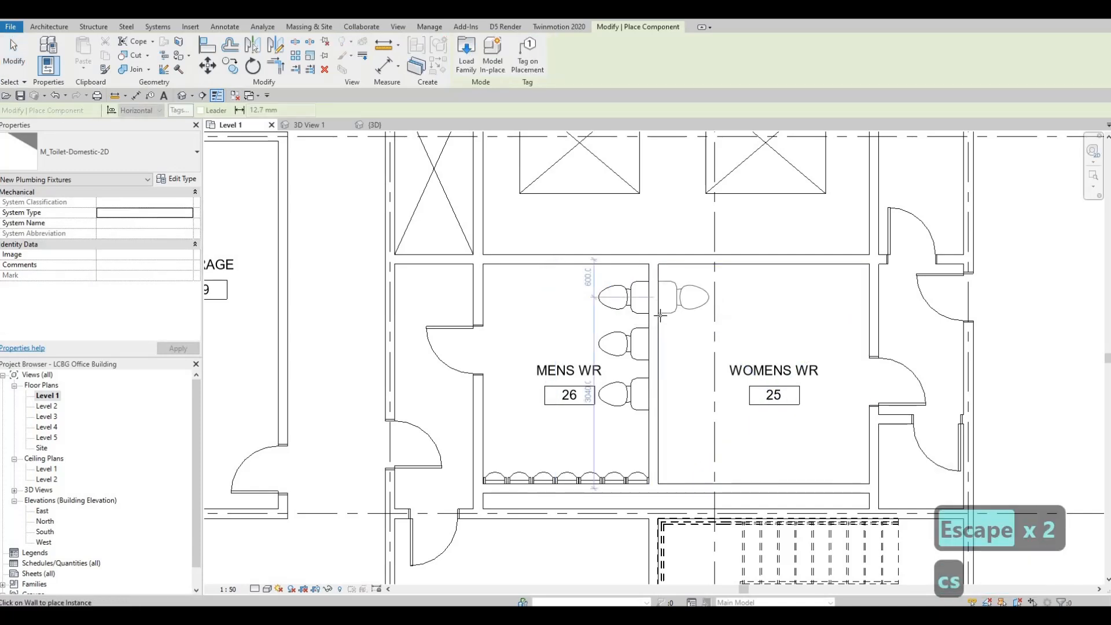
click(660, 306)
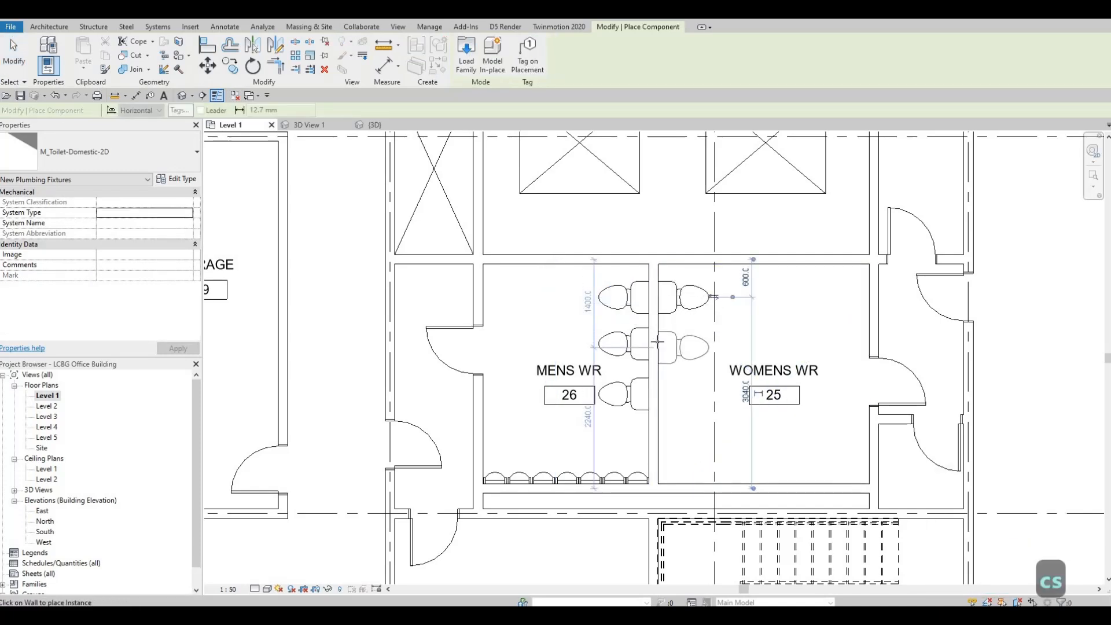
scroll(656, 343, up, 2)
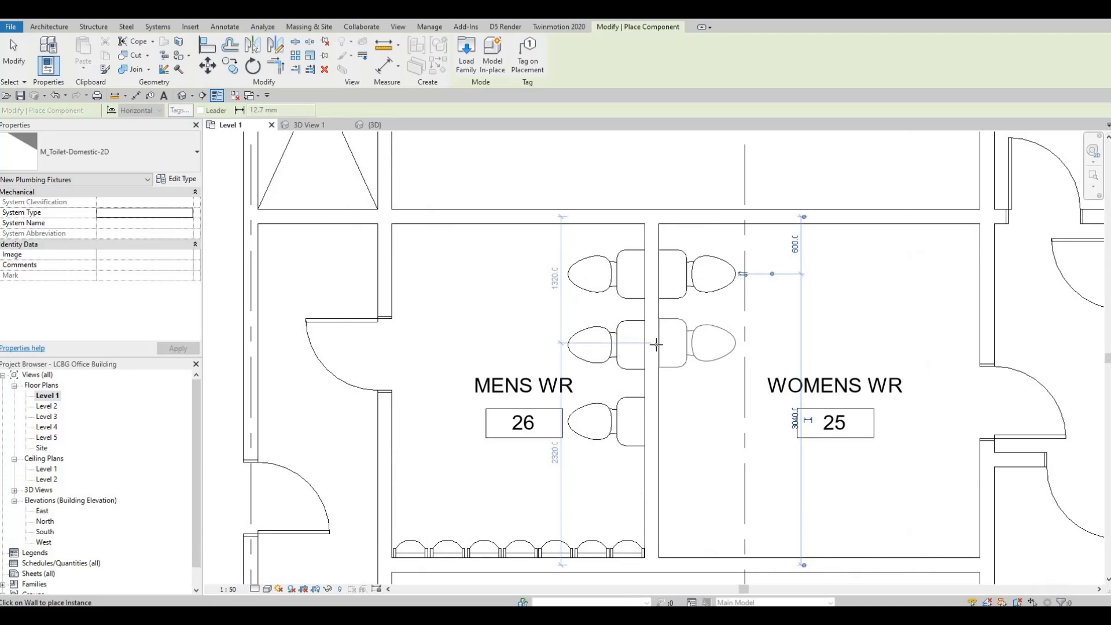
click(658, 345)
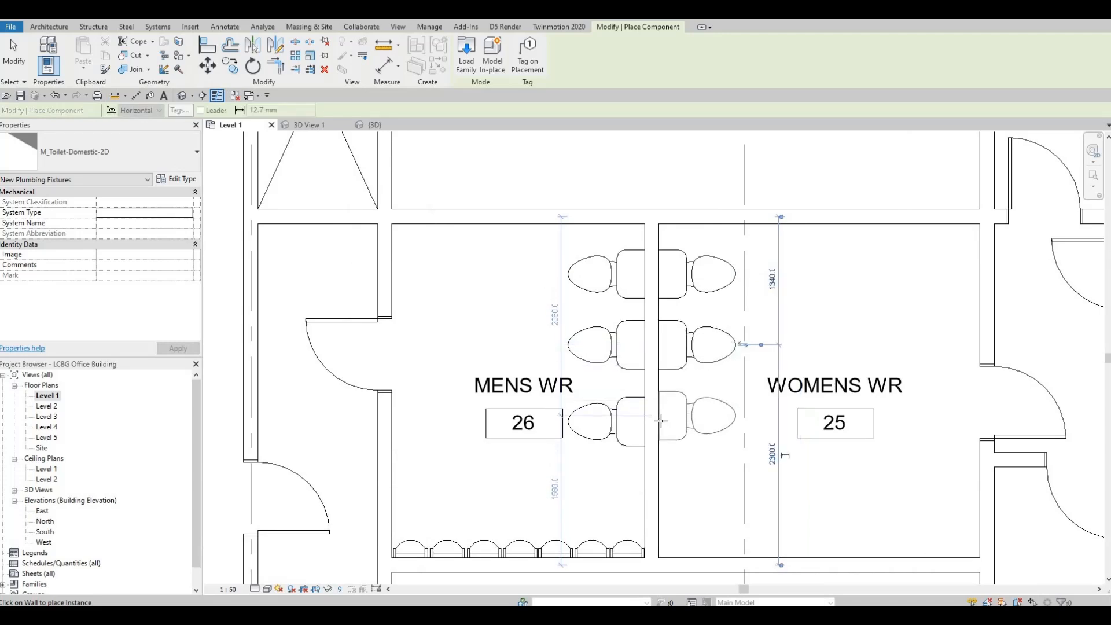
click(658, 421)
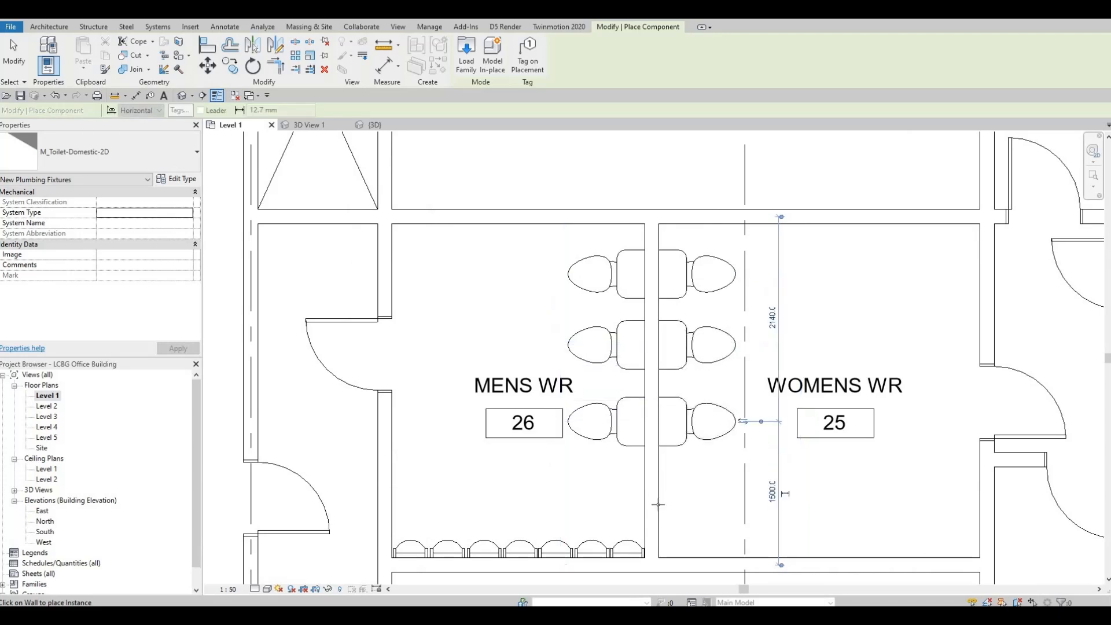
key(Escape)
key(Escape)
- Nudge the upper three toilets in both WOMENS WR and MENS WR slightly down along the partition
click(673, 437)
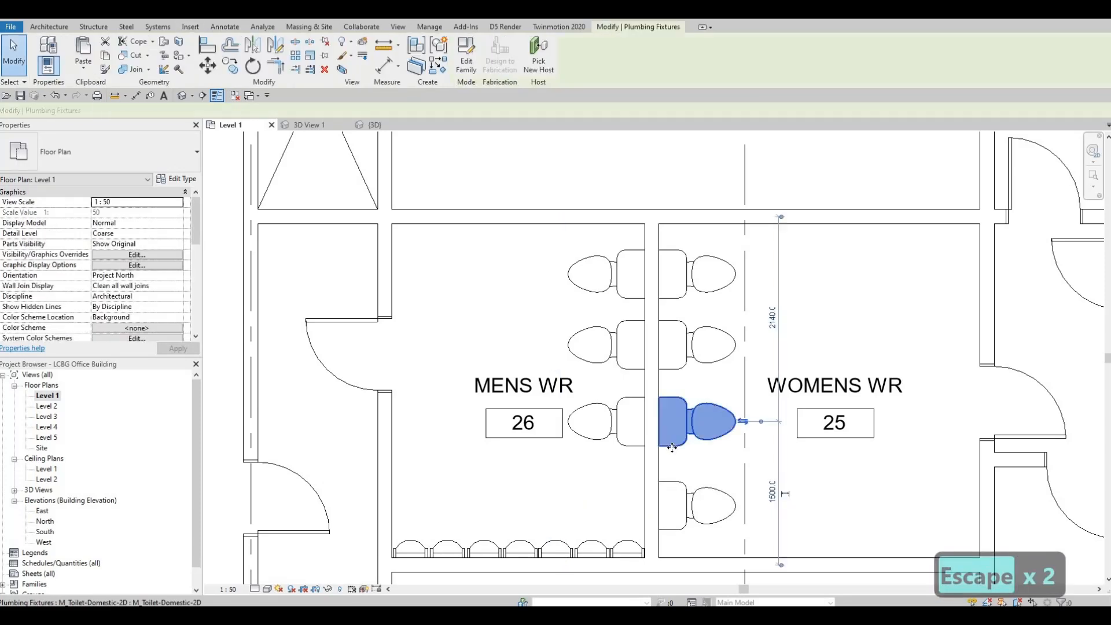
click(674, 353)
click(671, 283)
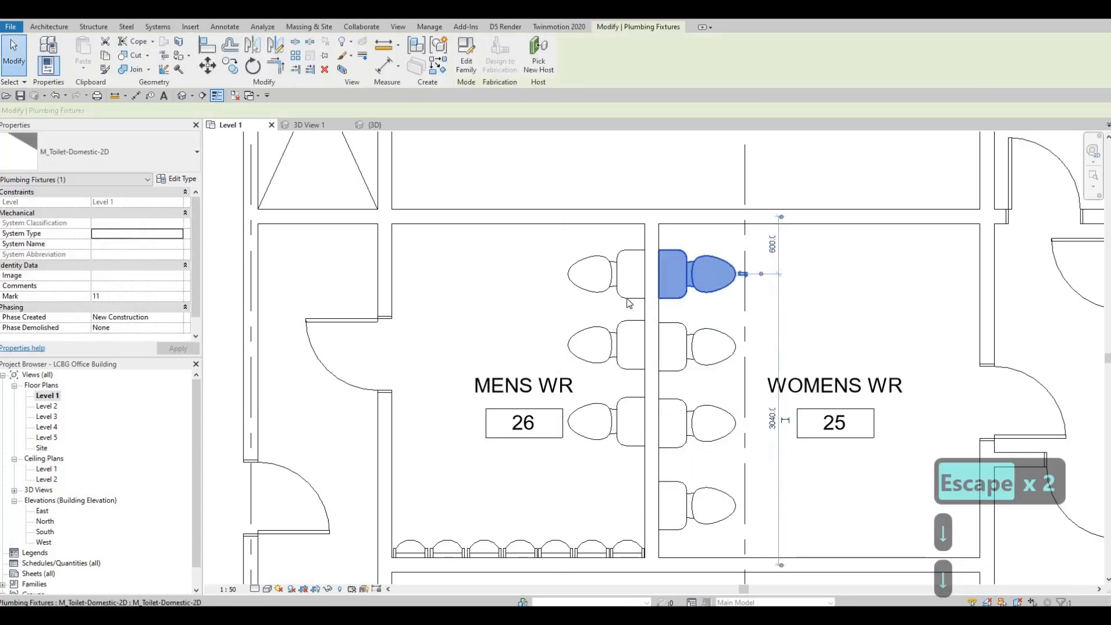
click(629, 300)
click(631, 356)
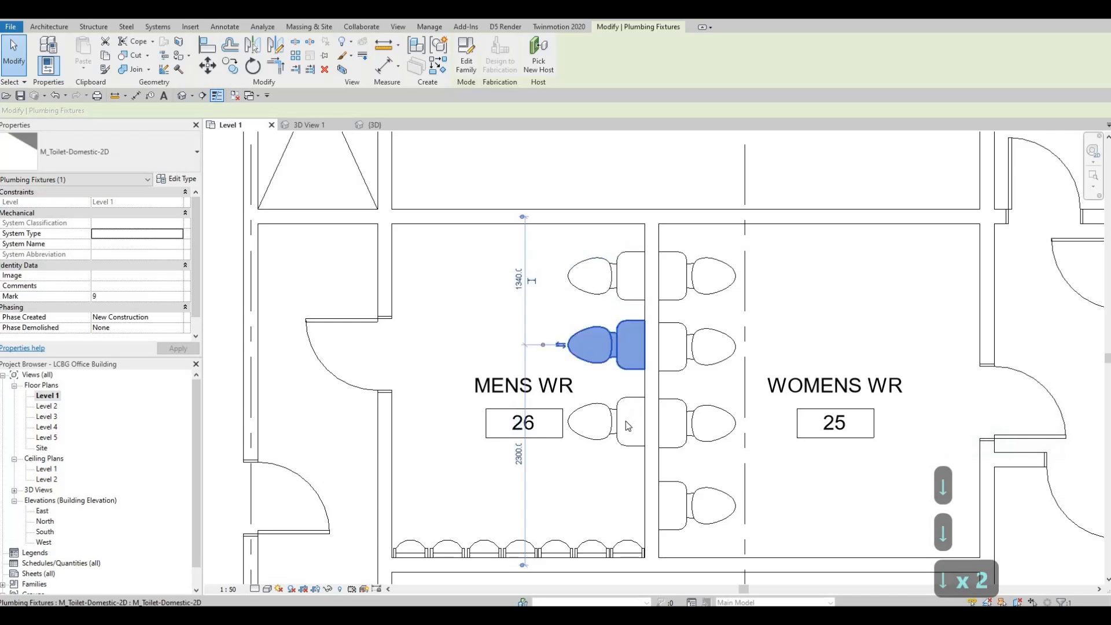
click(624, 444)
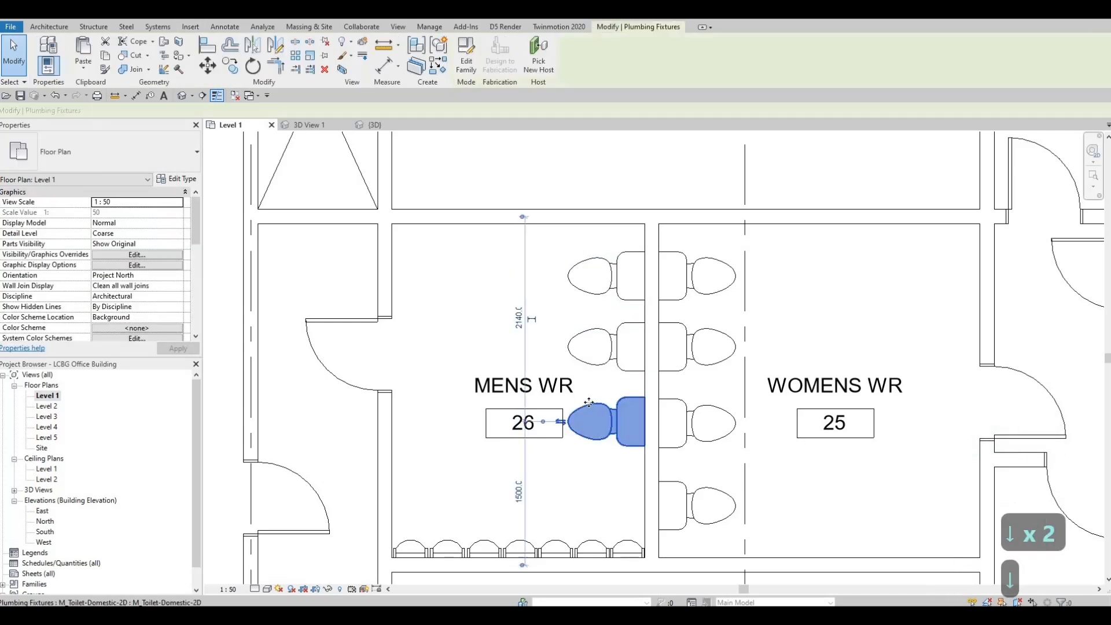
scroll(762, 379, down, 2)
key(Escape)
key(Escape)
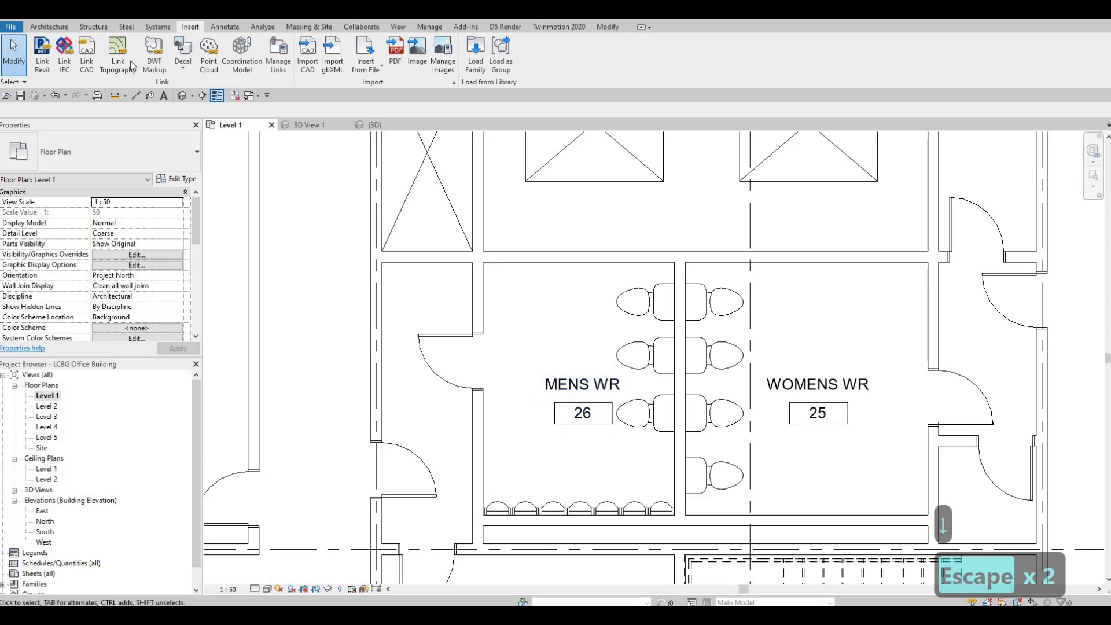
- Duplicate the INTERIOR WALL 1 basic wall type as a new wall type named STALLS
click(49, 27)
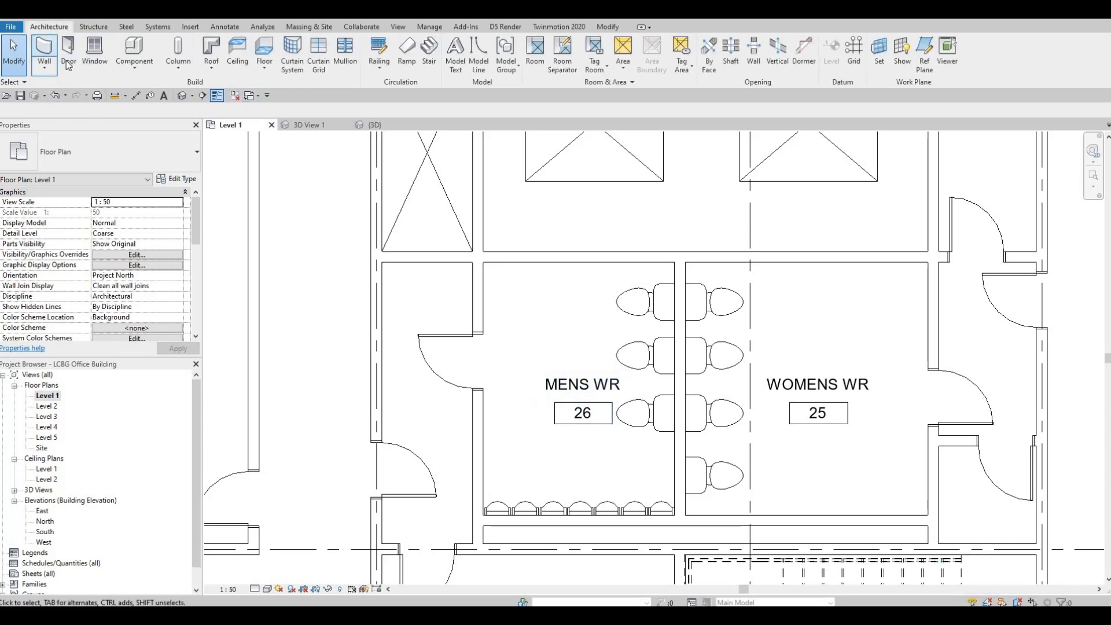
click(44, 49)
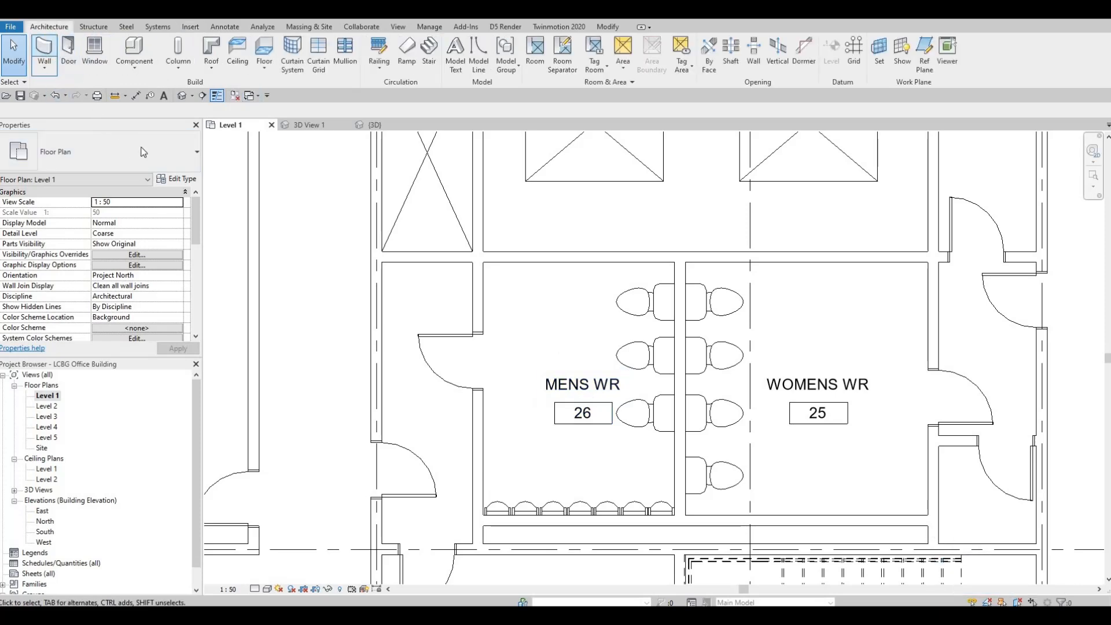
click(178, 180)
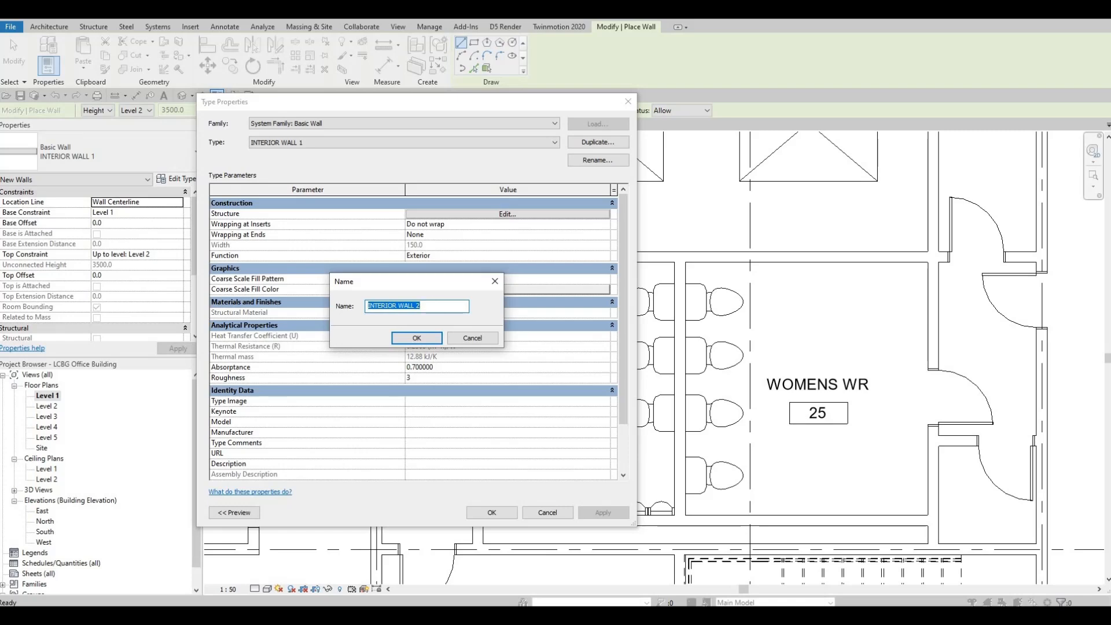
text(STALLS)
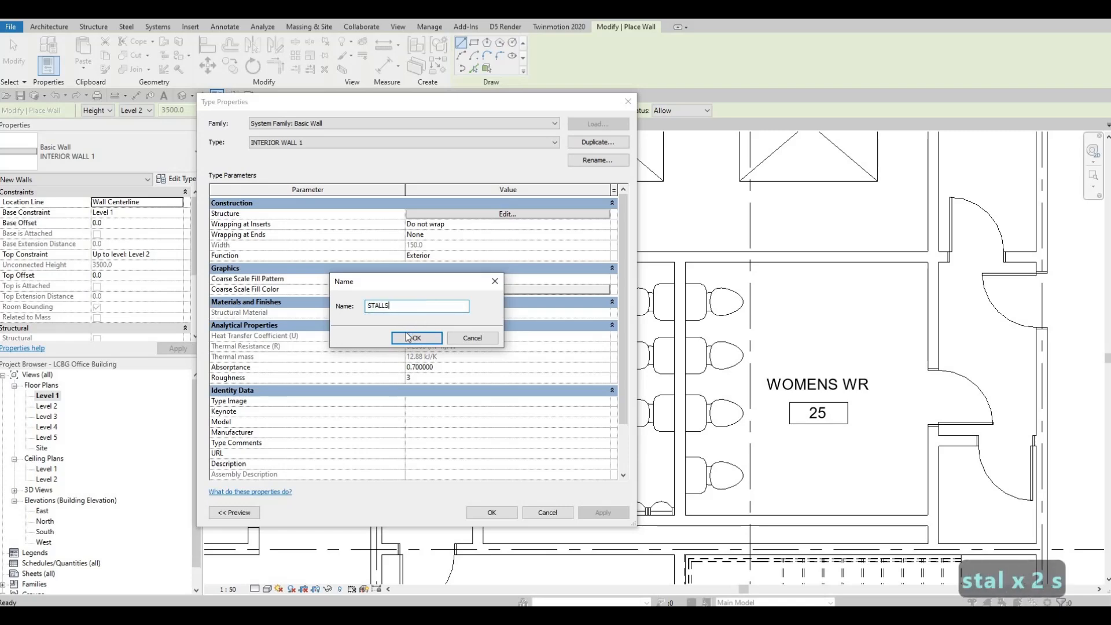
key(Return)
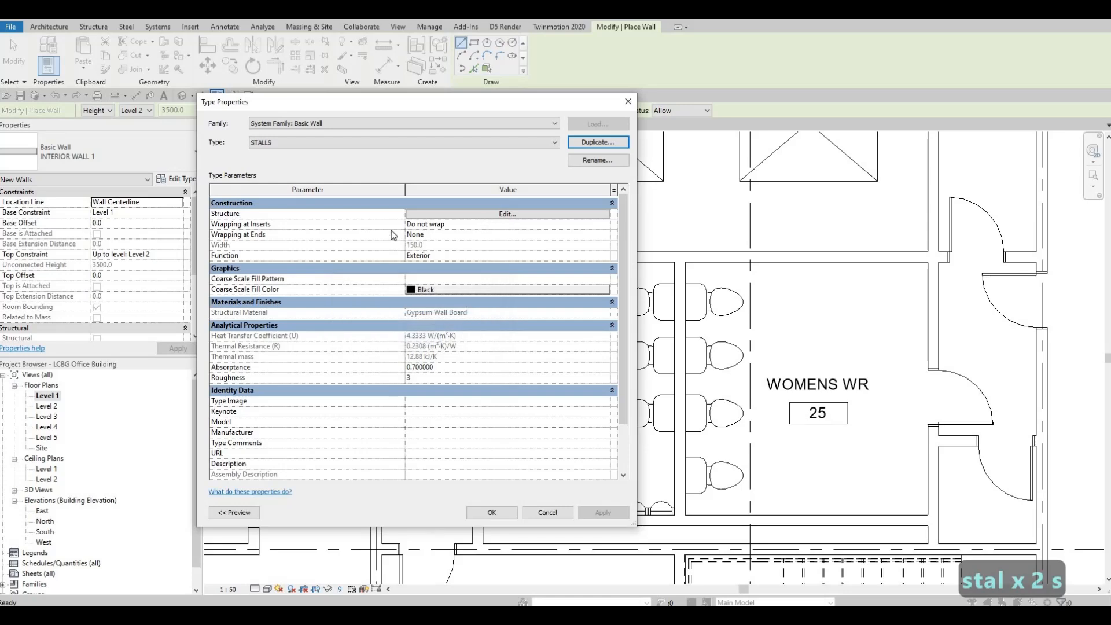
- Set the structure layer thickness of the STALLS wall type to 50 mm and accept the type
click(411, 214)
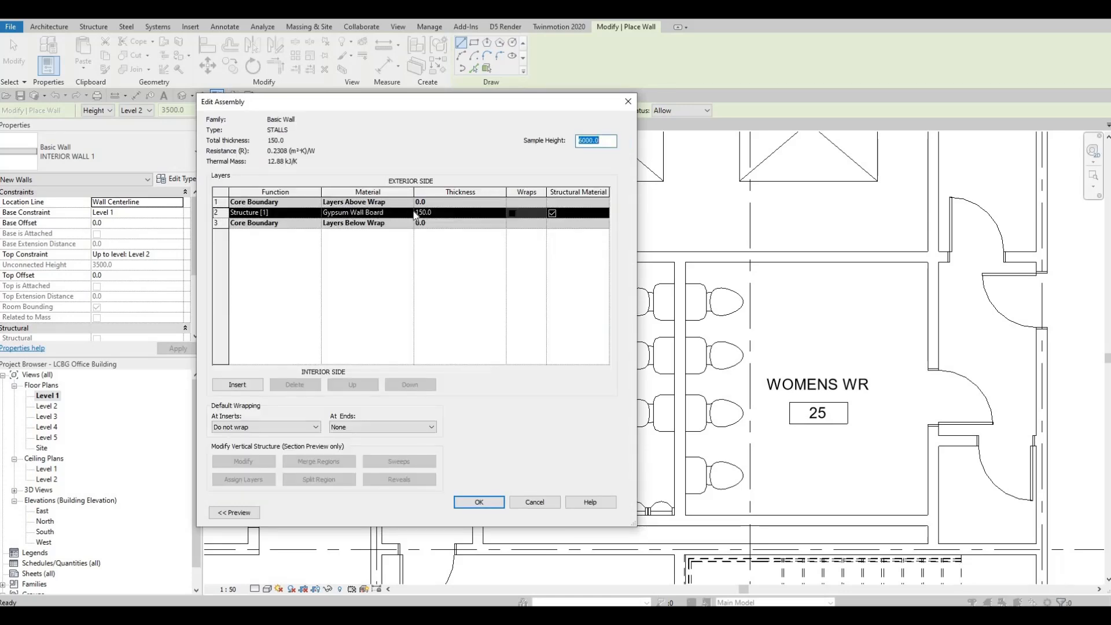
click(446, 215)
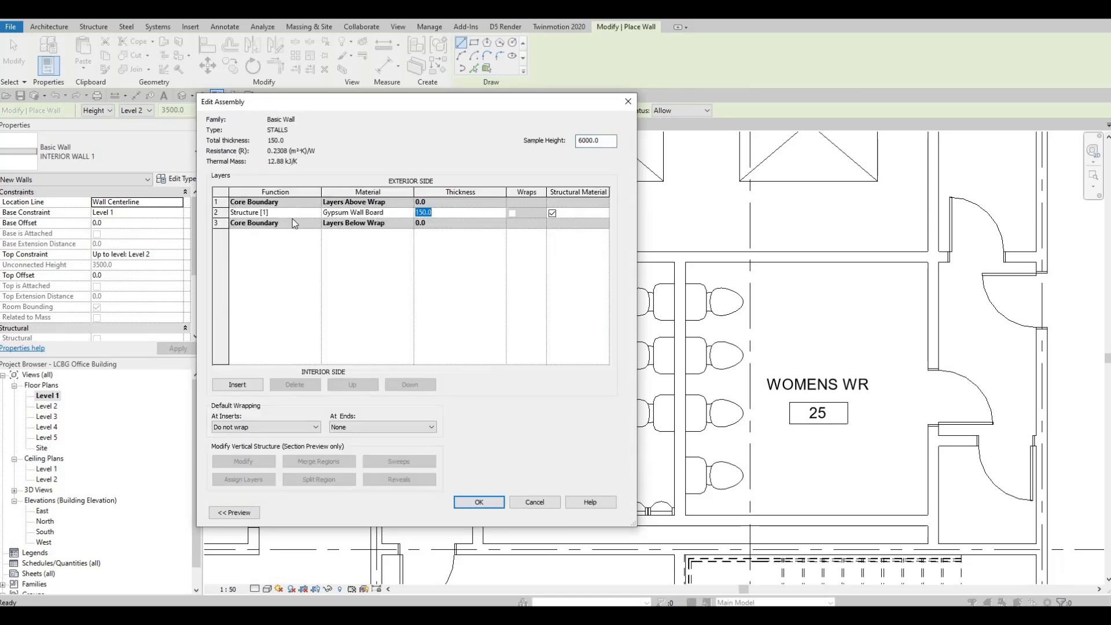
text(50)
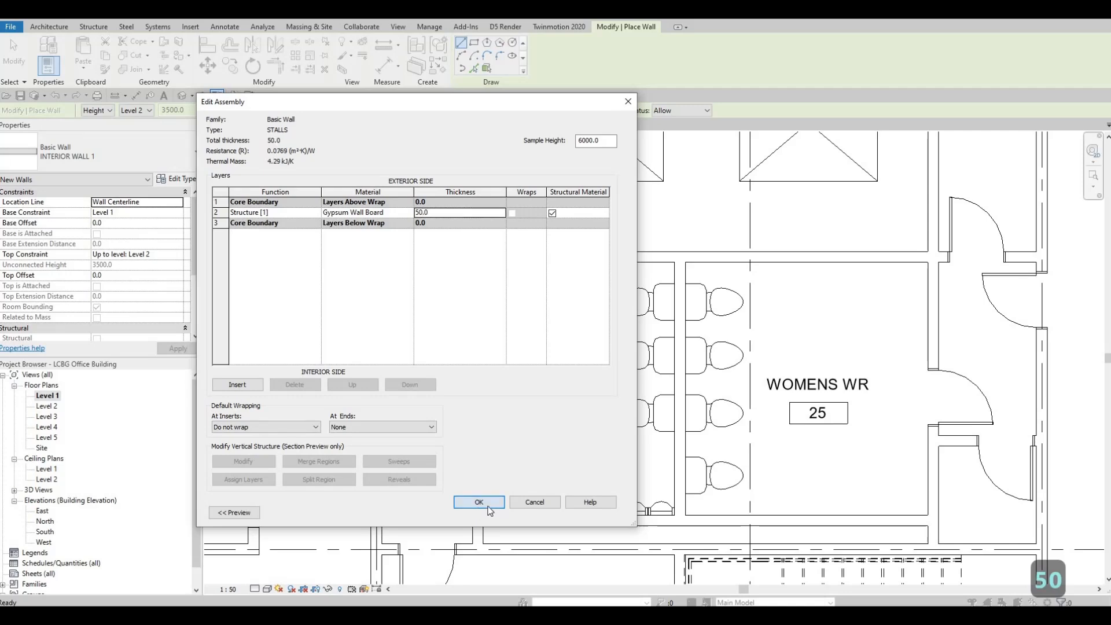
click(479, 502)
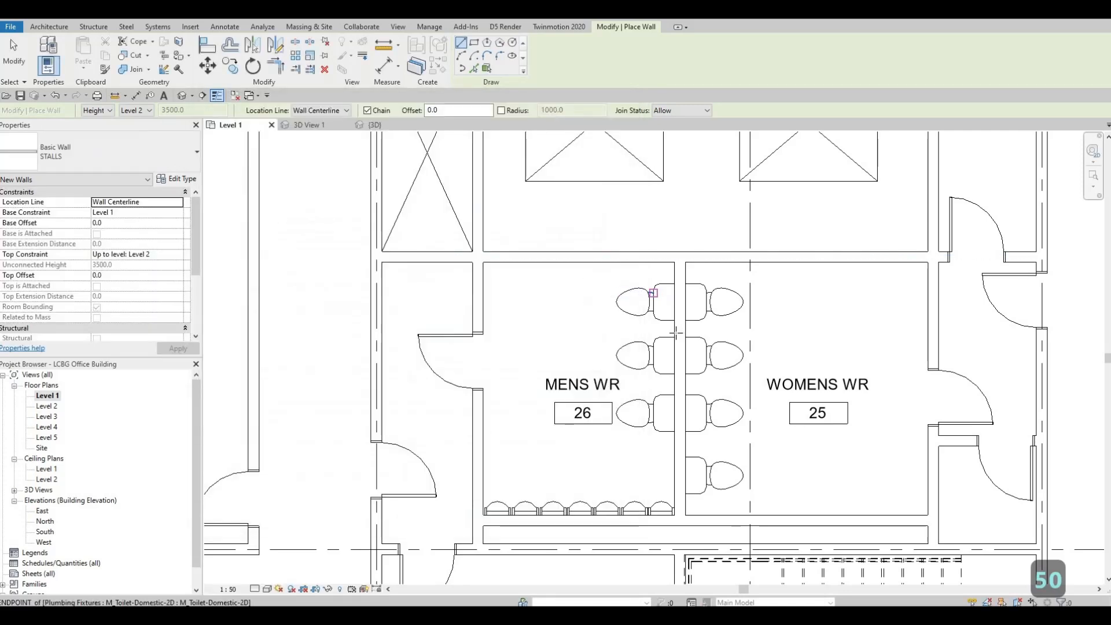
- Draw a STALLS partition about 1100 mm long below the uppermost MENS WR toilet, with a stall front running up to the upper wall
scroll(654, 294, up, 1)
click(586, 334)
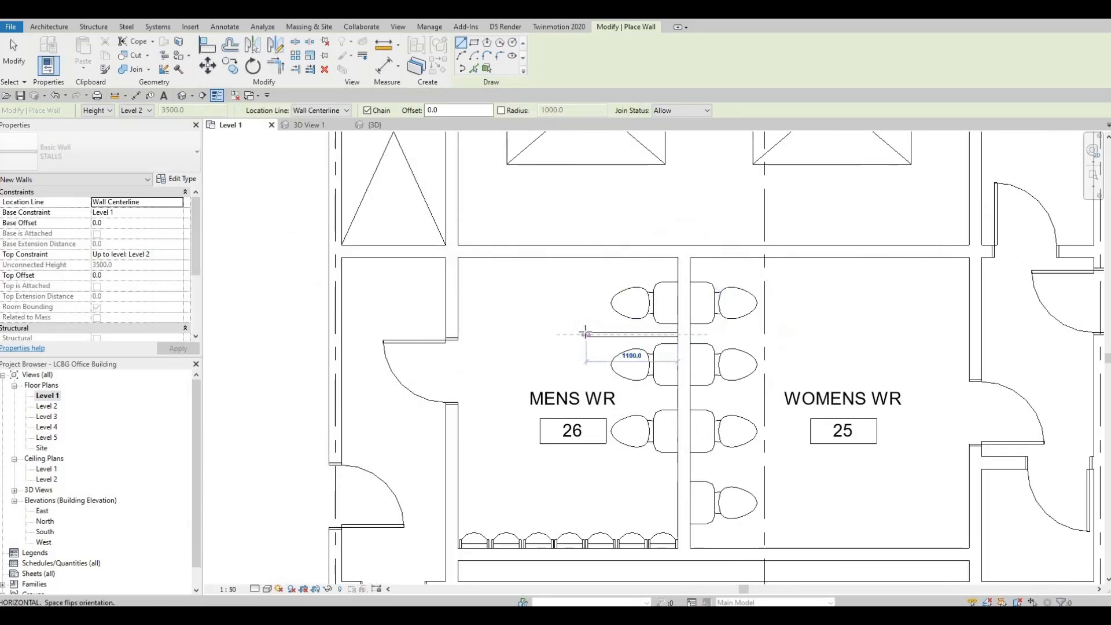
click(586, 334)
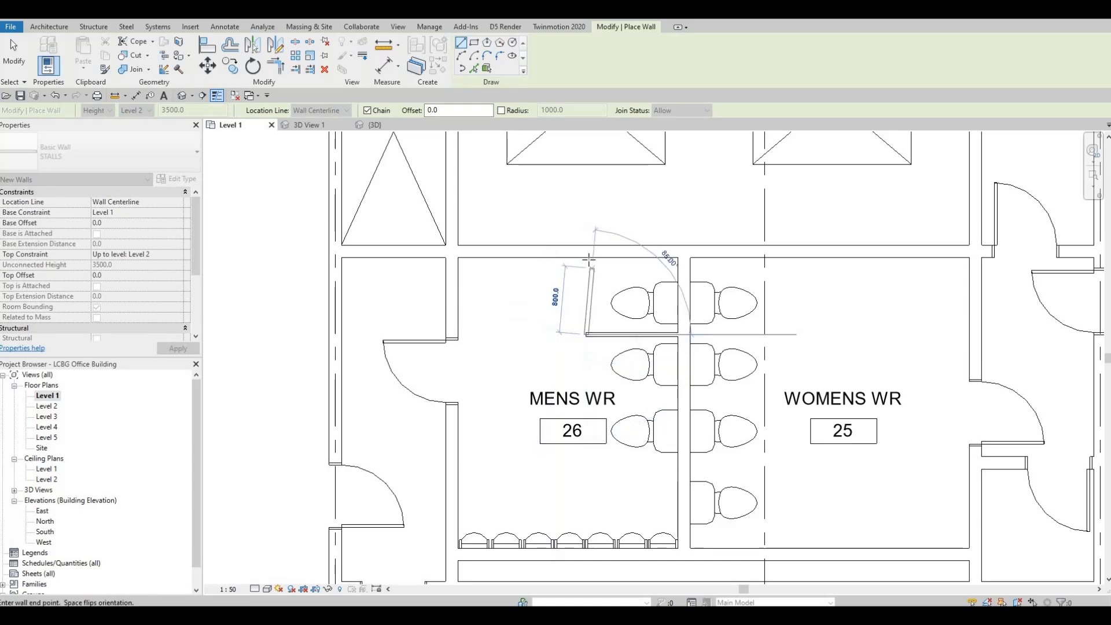
click(587, 258)
key(Escape)
key(Escape)
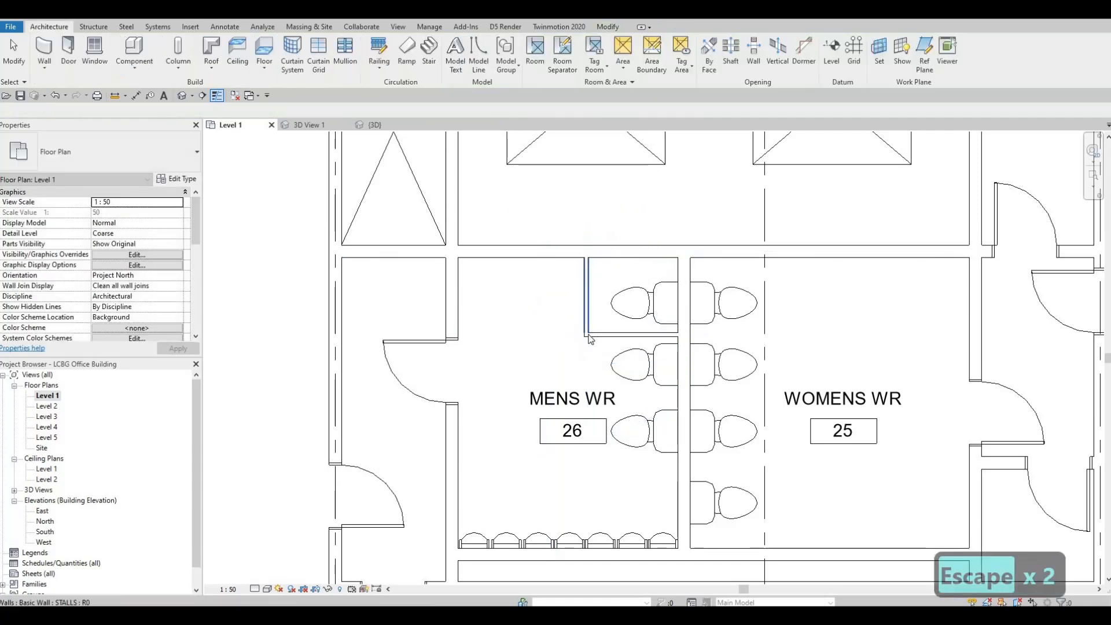
- Extend the stall front wall down past the third MENS WR toilet to a length of about 2800 mm
click(587, 295)
drag(589, 482, 587, 484)
key(Escape)
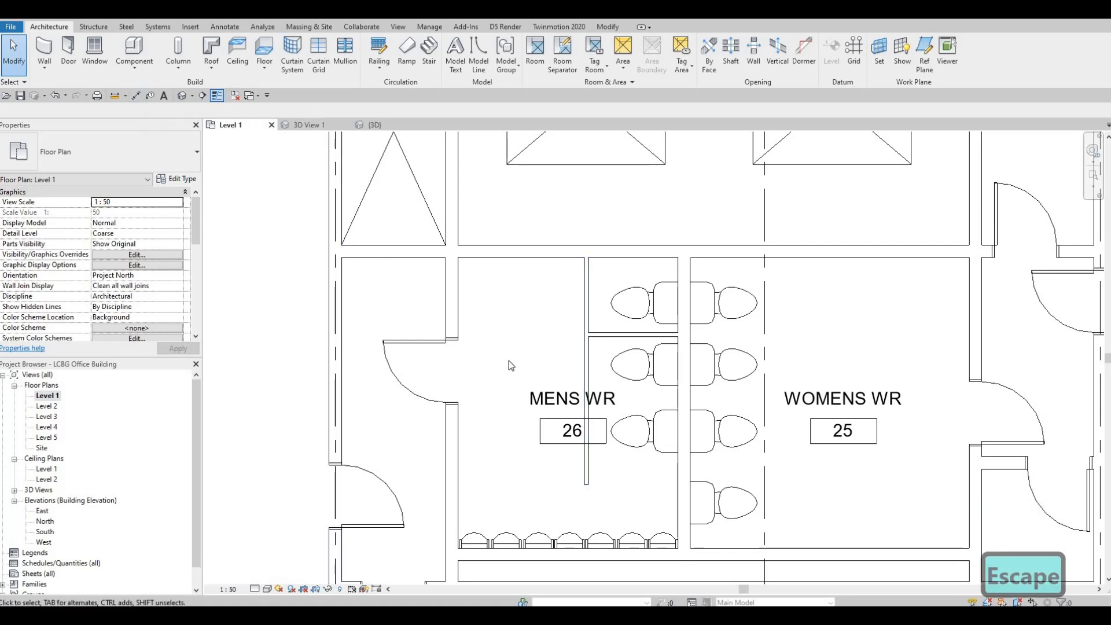
key(Escape)
key(Escape)
- Draw STALLS partitions between the second and third MENS WR toilets and from the stall front's lower end to the dividing wall
click(589, 370)
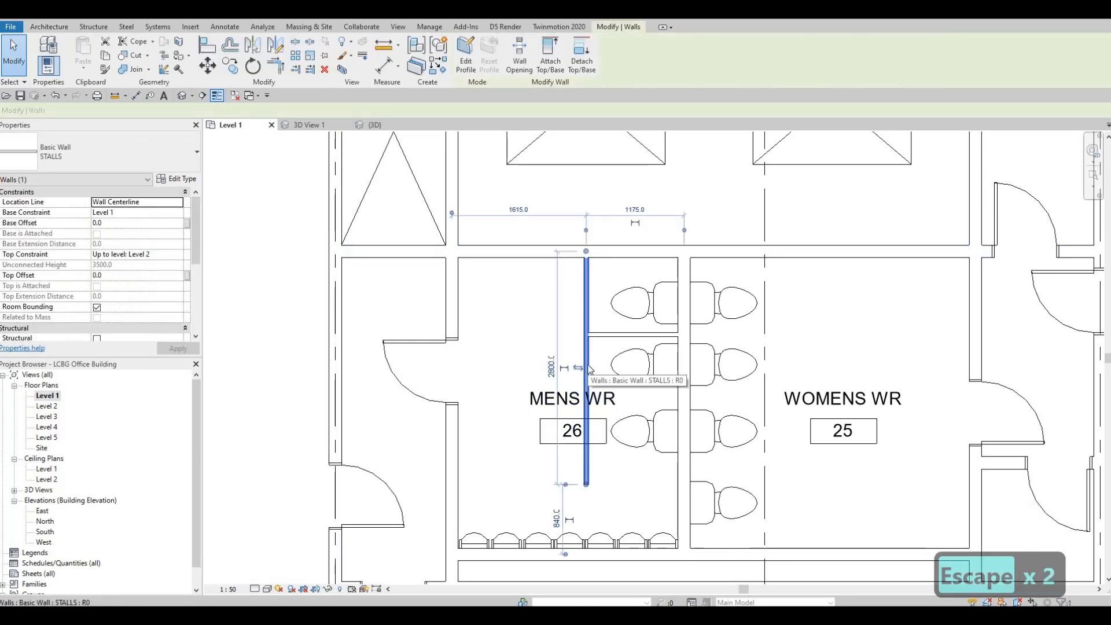
key(c)
key(s)
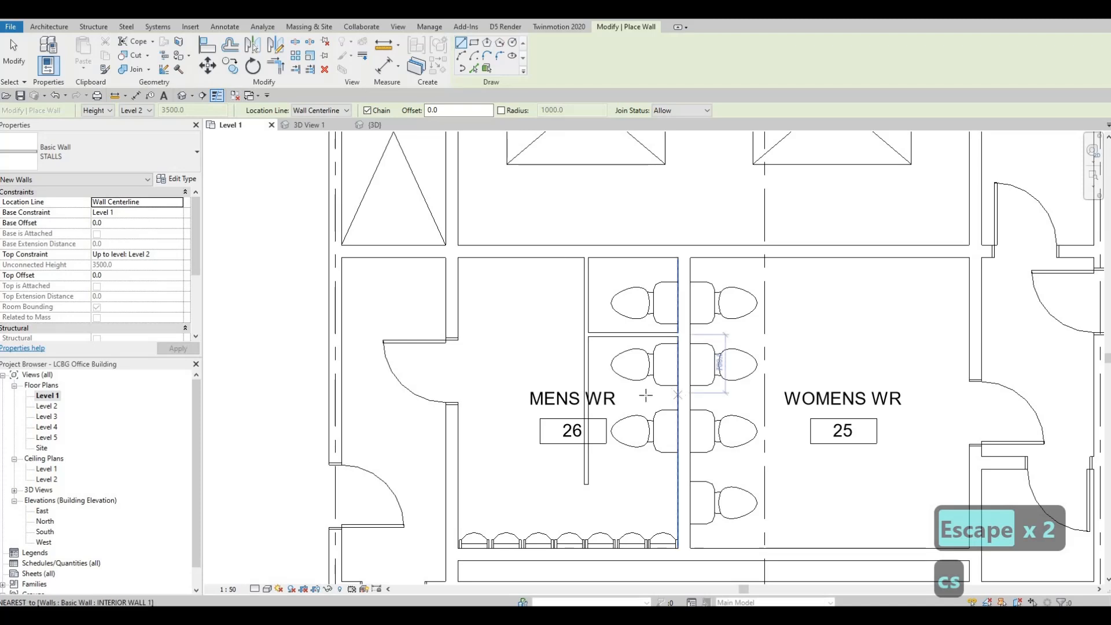
click(678, 396)
click(586, 397)
key(Escape)
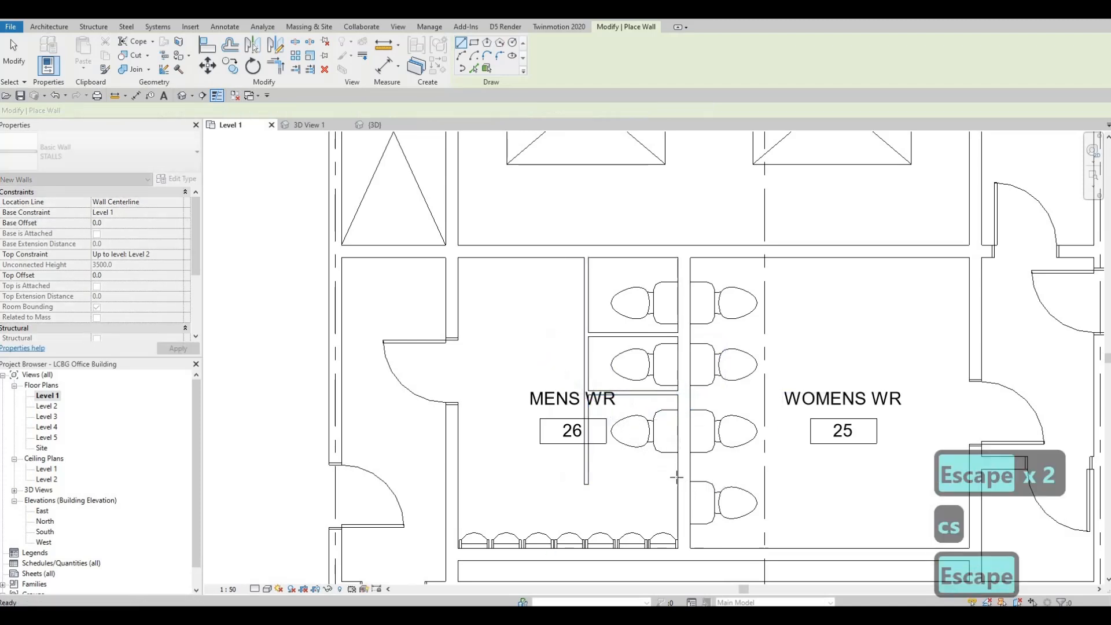
click(587, 484)
click(623, 486)
key(Escape)
key(Escape)
- Nudge the lowest stall partition up to about 1000 mm from the lower washroom wall
click(620, 484)
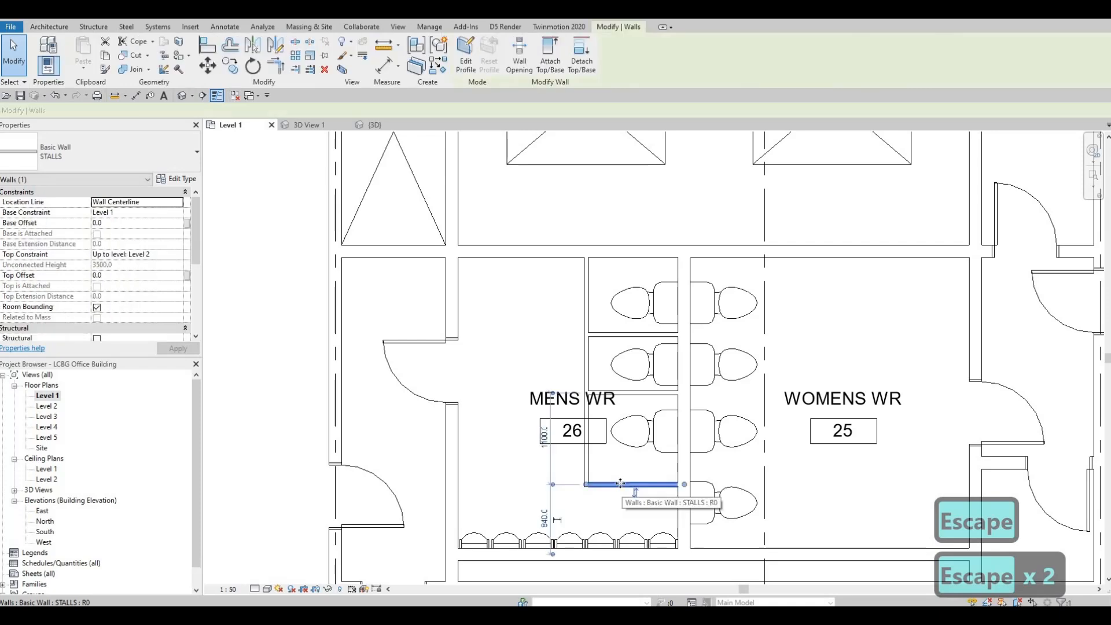
key(Up)
key(Up)
key(Up)
key(Up)
key(Up)
key(Up)
key(Up)
key(Up)
key(Up)
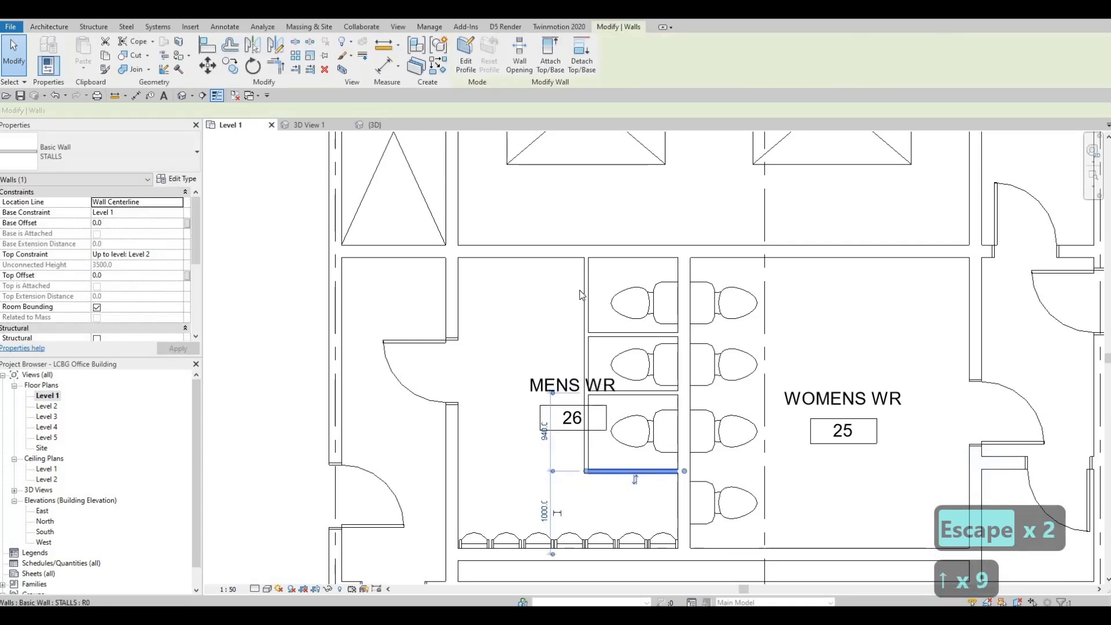
- Nudge the stall front wall away from the toilets to 1315 mm from the wall dividing the washrooms
click(584, 289)
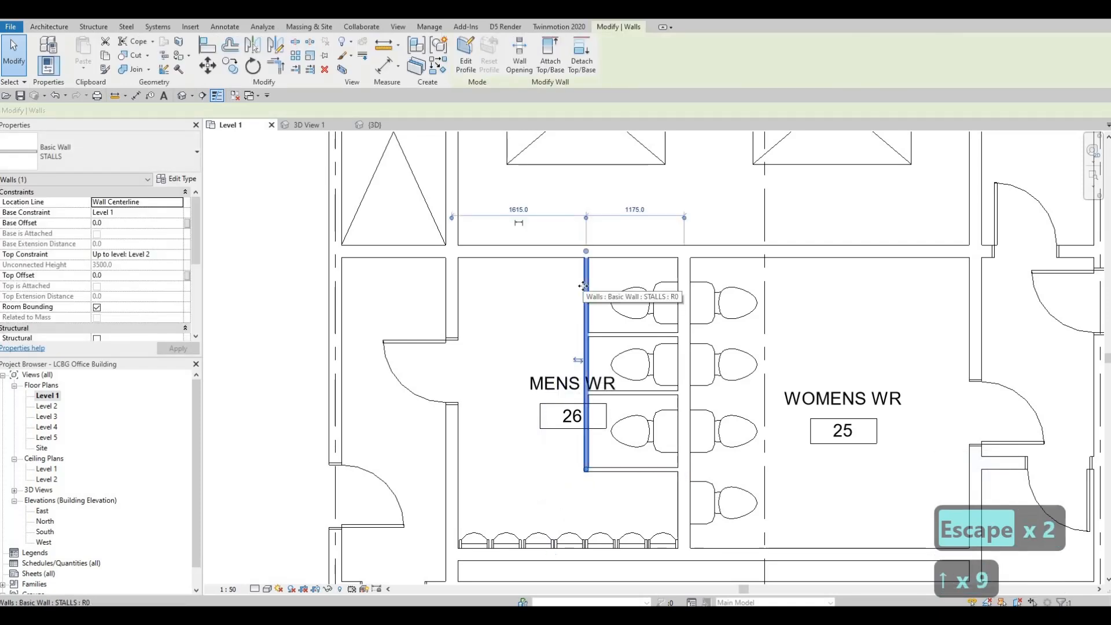
key(Left)
key(Left)
key(Left)
key(Left)
key(Left)
key(Left)
key(Left)
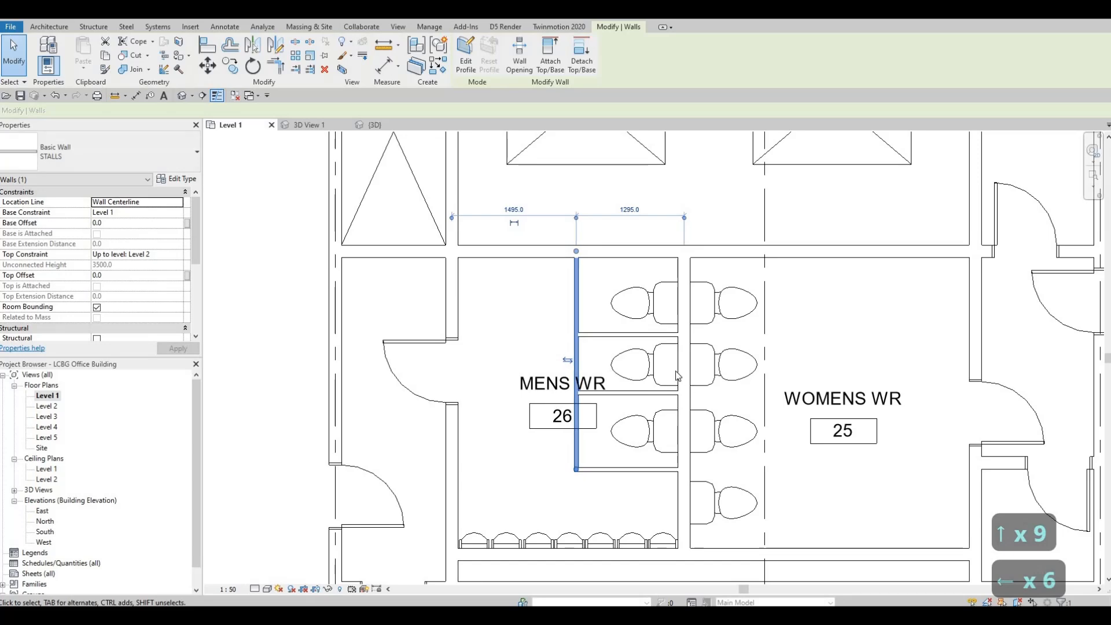
scroll(554, 280, down, 2)
key(Escape)
key(Escape)
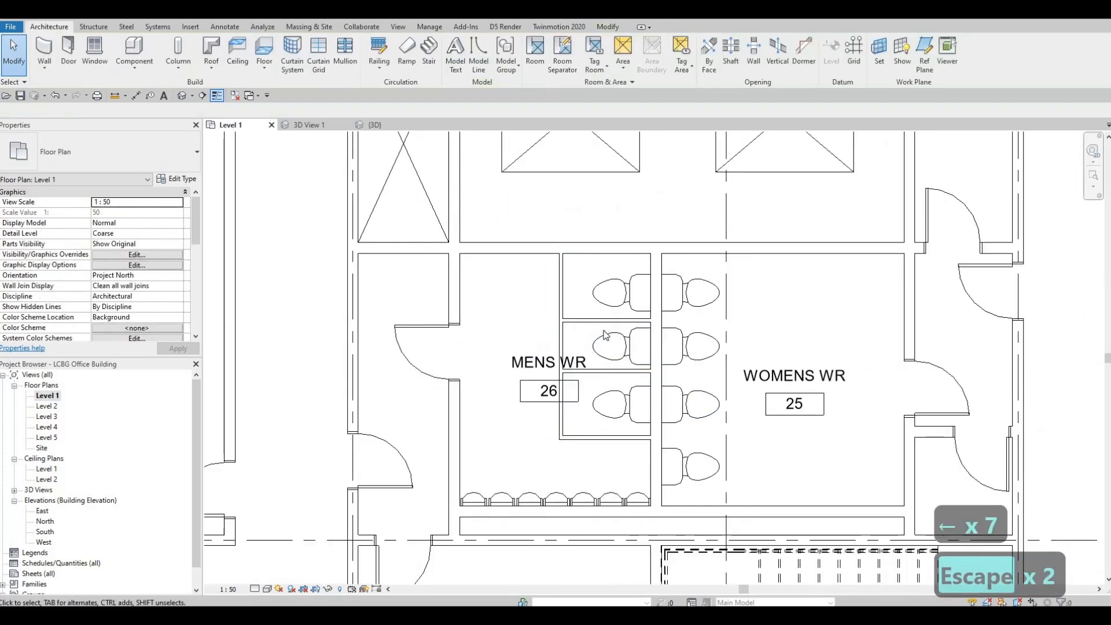
- Adjust the upper end of the MENS WR stall front where it meets the upper wall
click(546, 252)
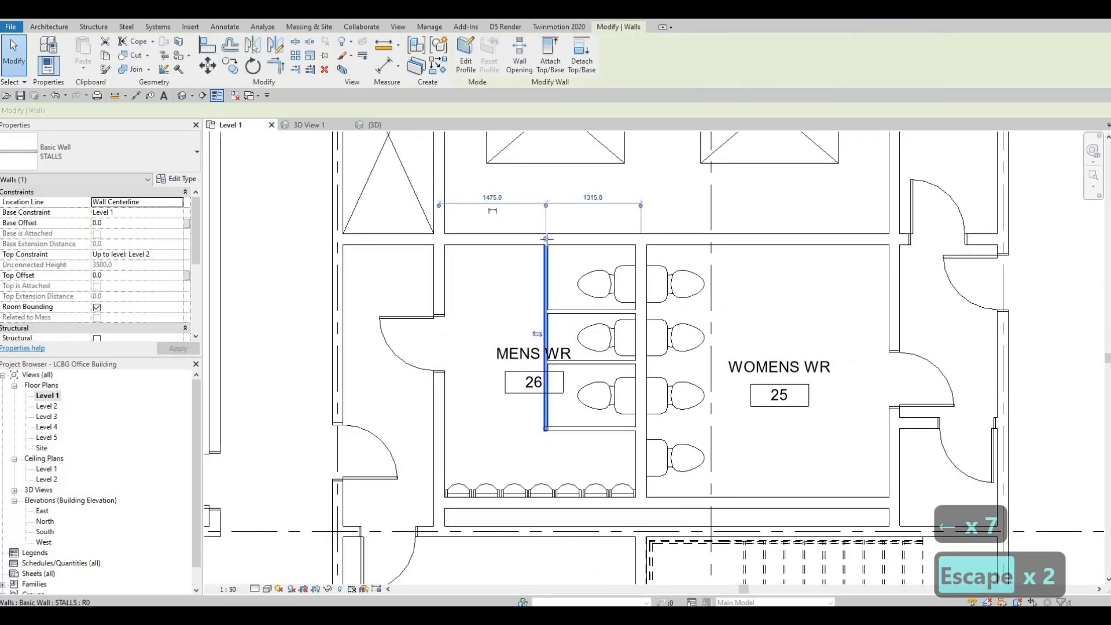
drag(546, 238, 550, 237)
key(Escape)
key(Escape)
scroll(567, 307, down, 2)
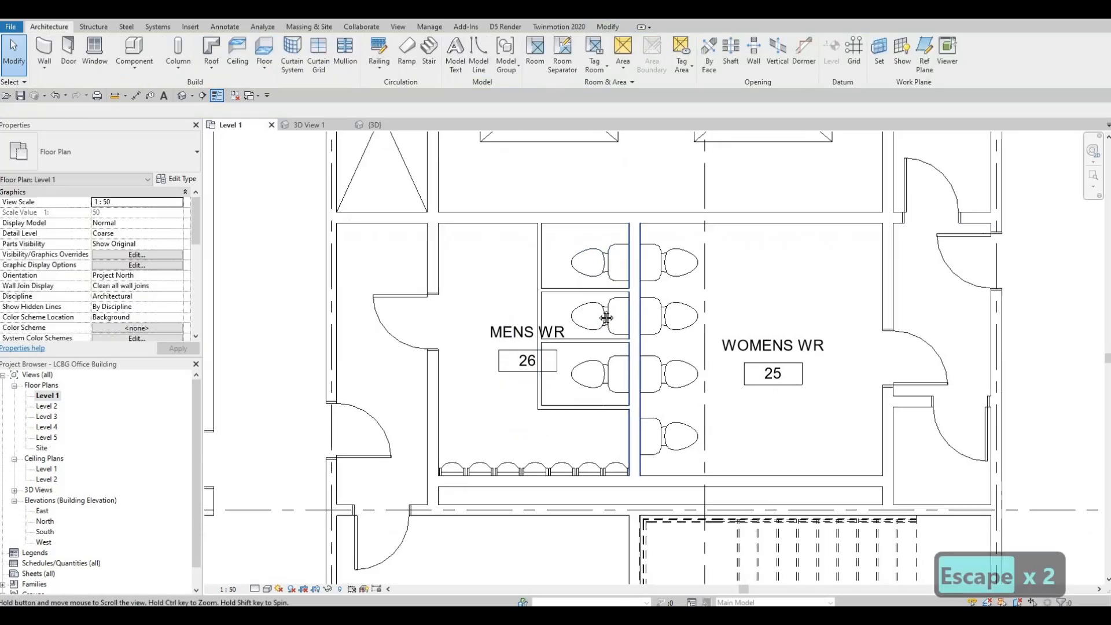
middle_drag(568, 275, 564, 307)
click(571, 310)
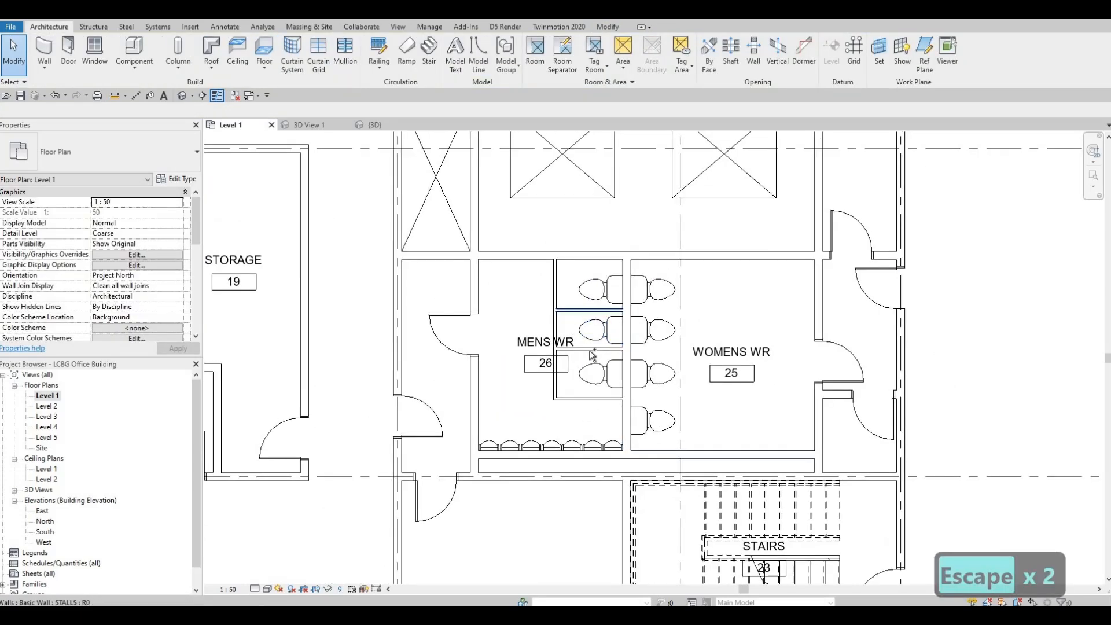
- Mirror the MENS WR stall front and its three partitions across the dividing wall into the WOMENS WR
ctrl+click(592, 348)
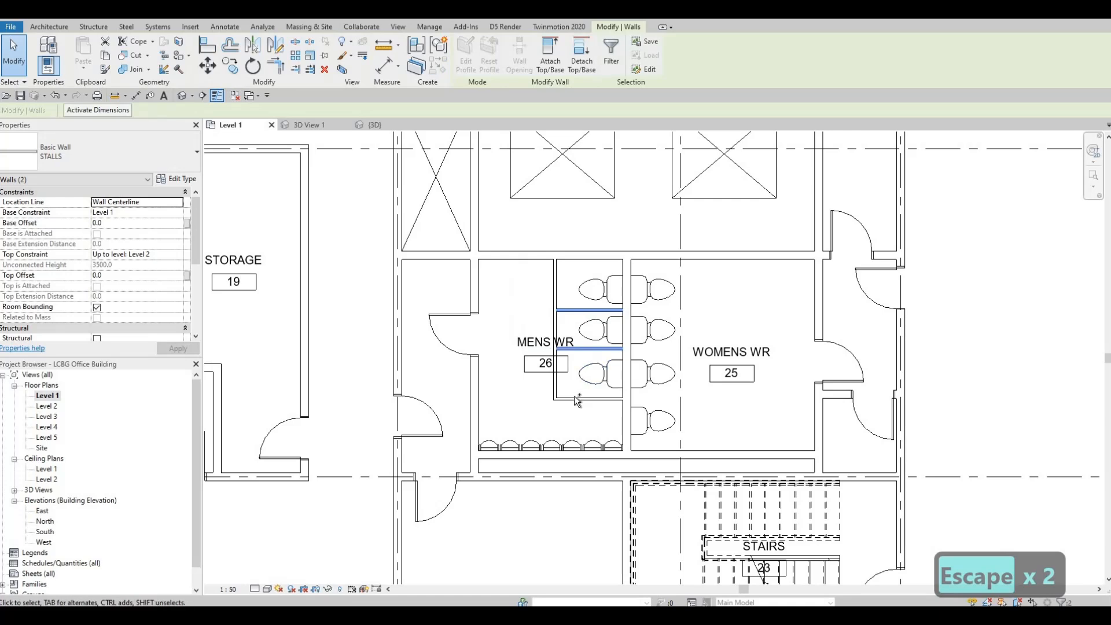
ctrl+click(586, 399)
ctrl+click(556, 297)
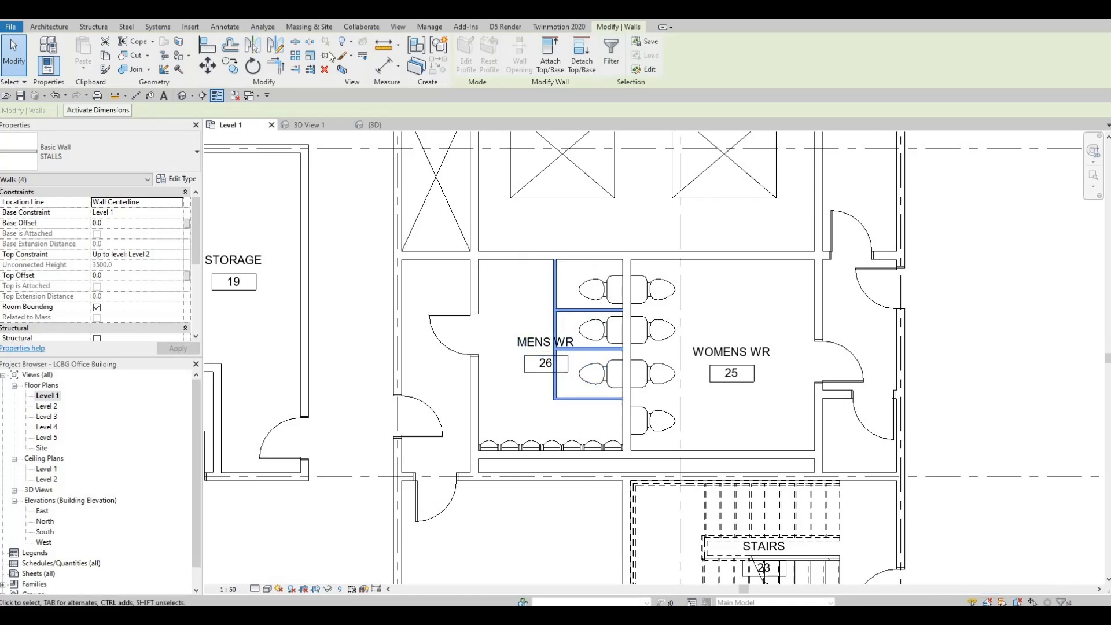
click(279, 45)
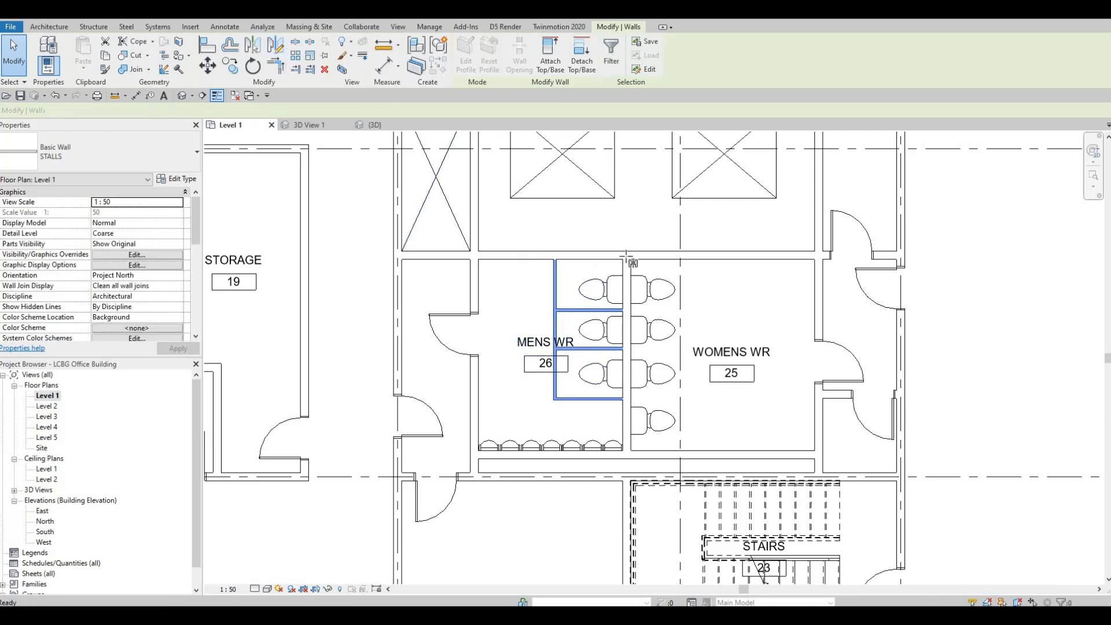
scroll(636, 285, up, 2)
click(625, 316)
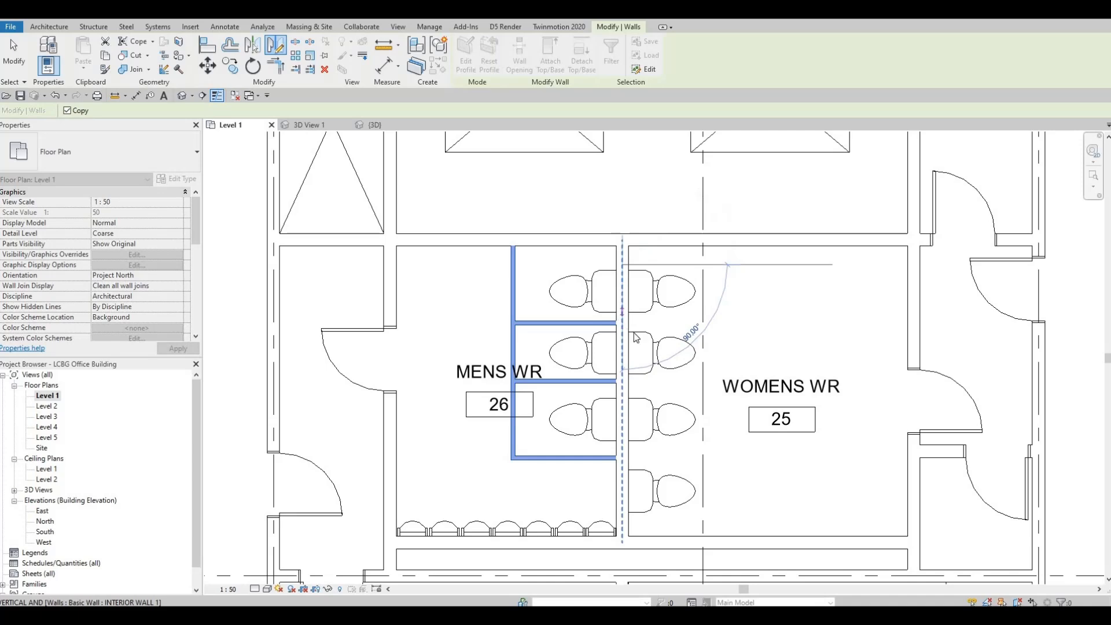
click(636, 337)
key(Escape)
key(Escape)
key(Escape)
- Extend the WOMENS WR stall front down to the lower washroom wall to enclose the fourth toilet
middle_drag(733, 461, 699, 373)
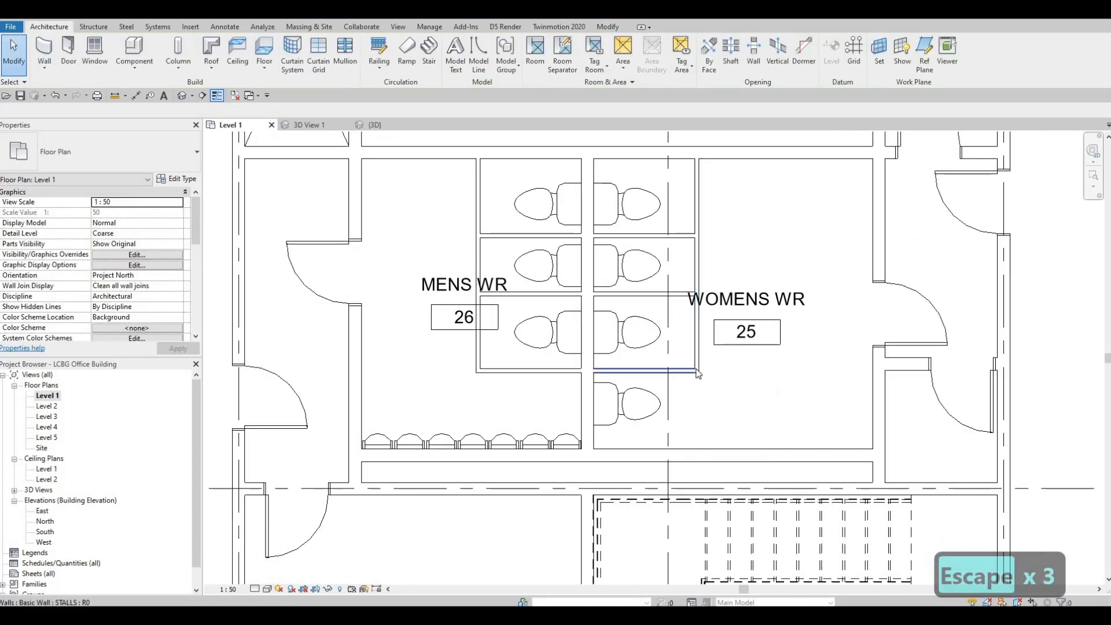
click(699, 354)
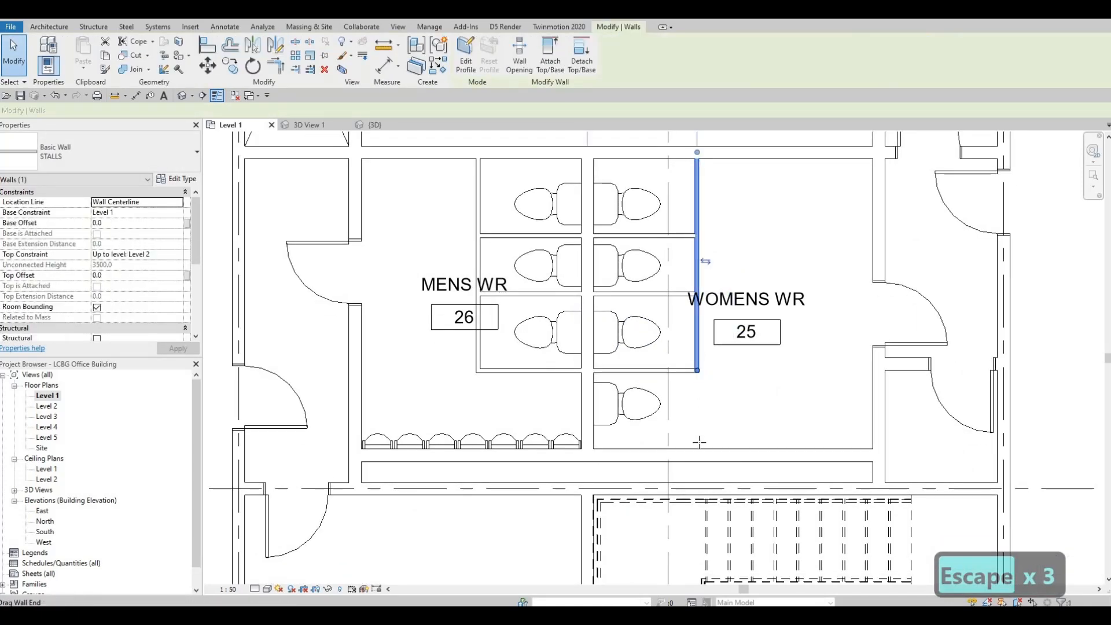
drag(699, 442, 698, 448)
key(Escape)
key(Escape)
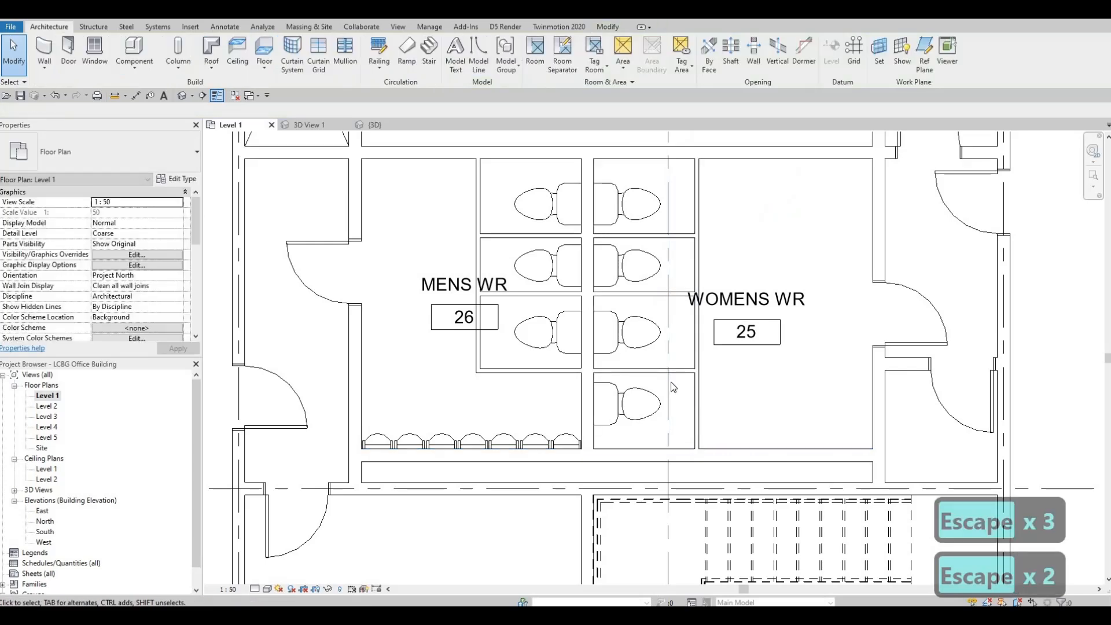
- Nudge the lowest WOMENS WR toilet slightly down towards the middle of its stall
scroll(627, 414, up, 1)
middle_drag(626, 412, 632, 442)
scroll(632, 442, down, 1)
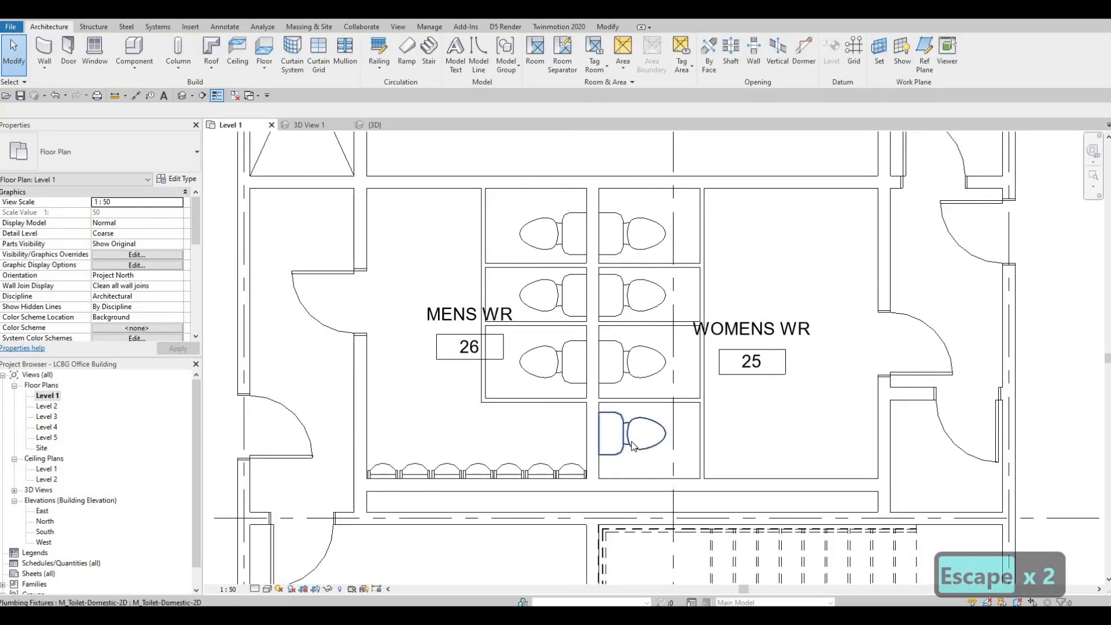
click(633, 445)
key(Down)
key(Down)
key(Down)
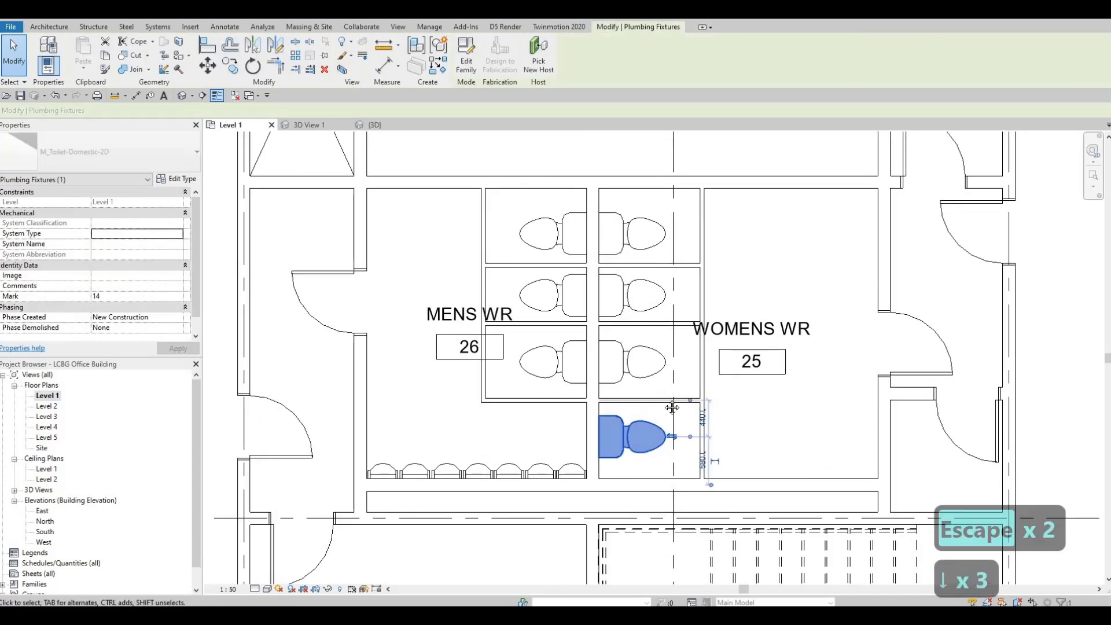
key(Escape)
key(Escape)
- Move the WOMENS WR stall front away from the toilets and set its distance from the dividing wall to 1400 mm
scroll(700, 334, down, 1)
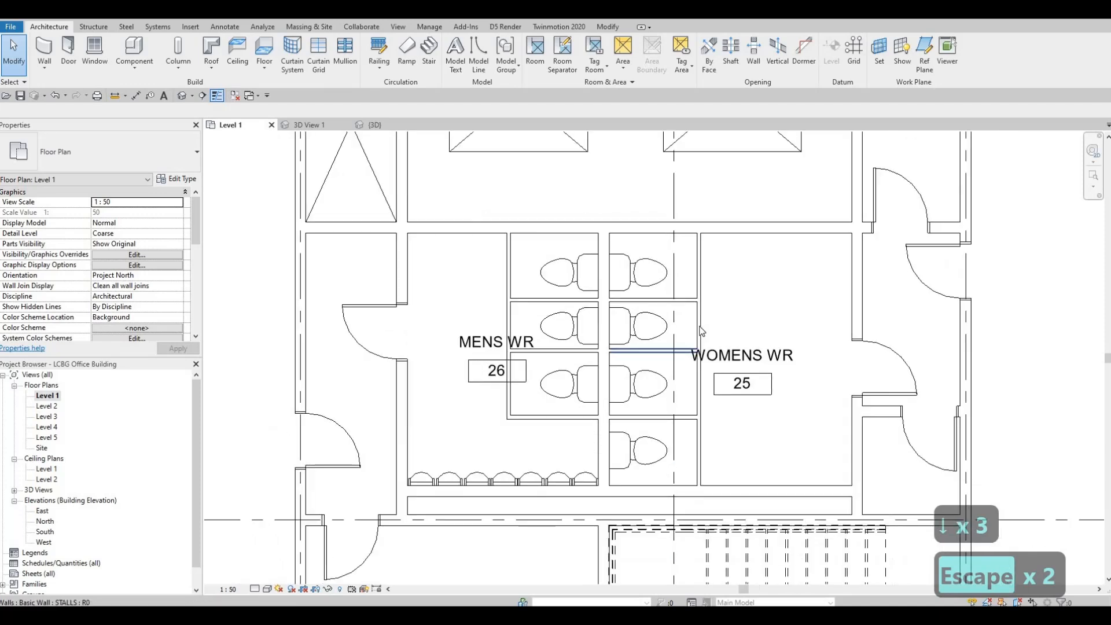
click(699, 327)
key(Right)
key(Right)
key(Right)
key(Right)
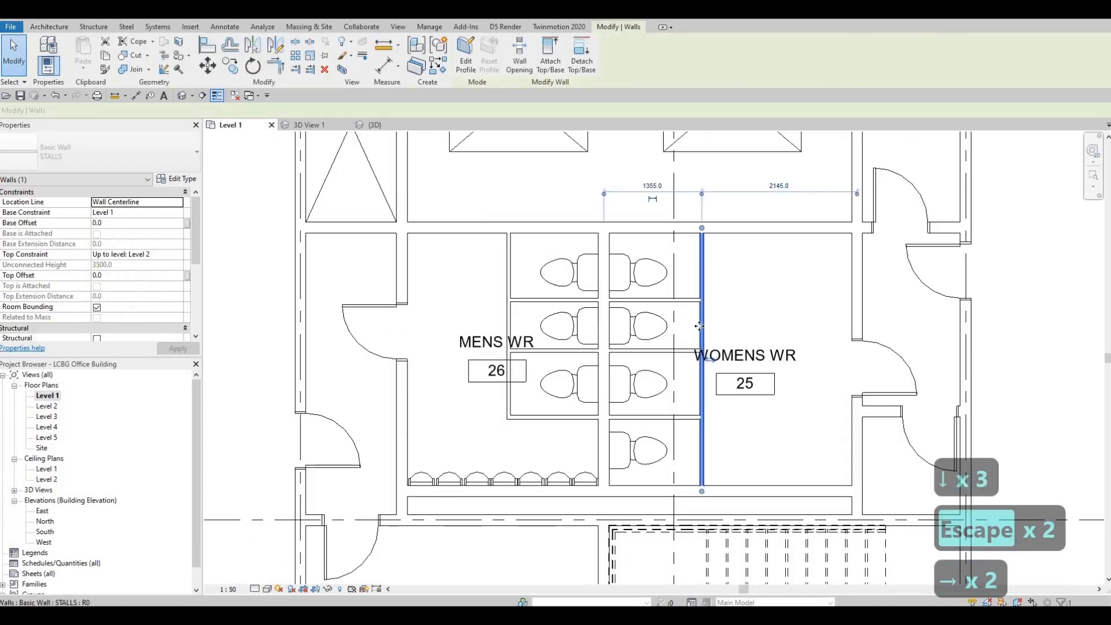
click(654, 186)
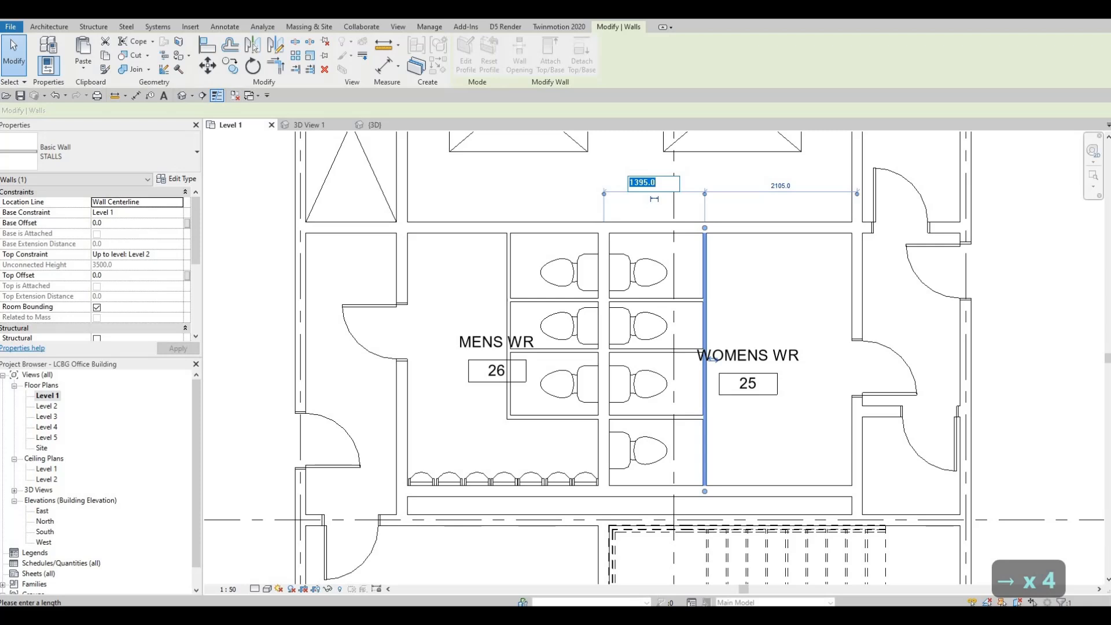
text(1400)
key(Return)
key(Escape)
key(Escape)
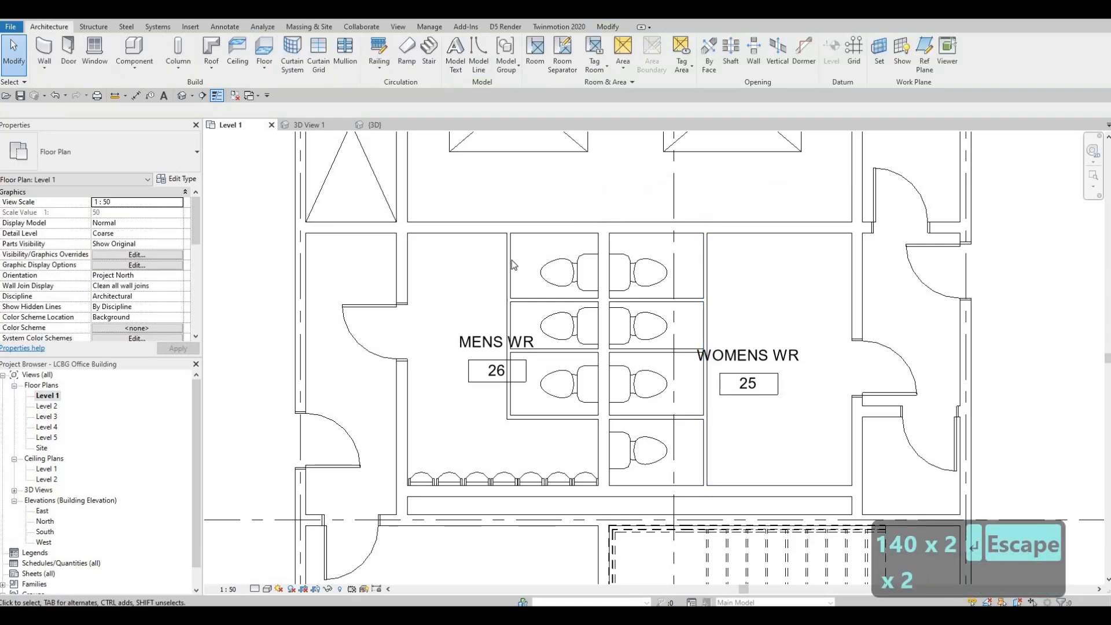
- Set the MENS WR stall front's distance from the dividing wall to 1400 mm
click(509, 265)
click(546, 183)
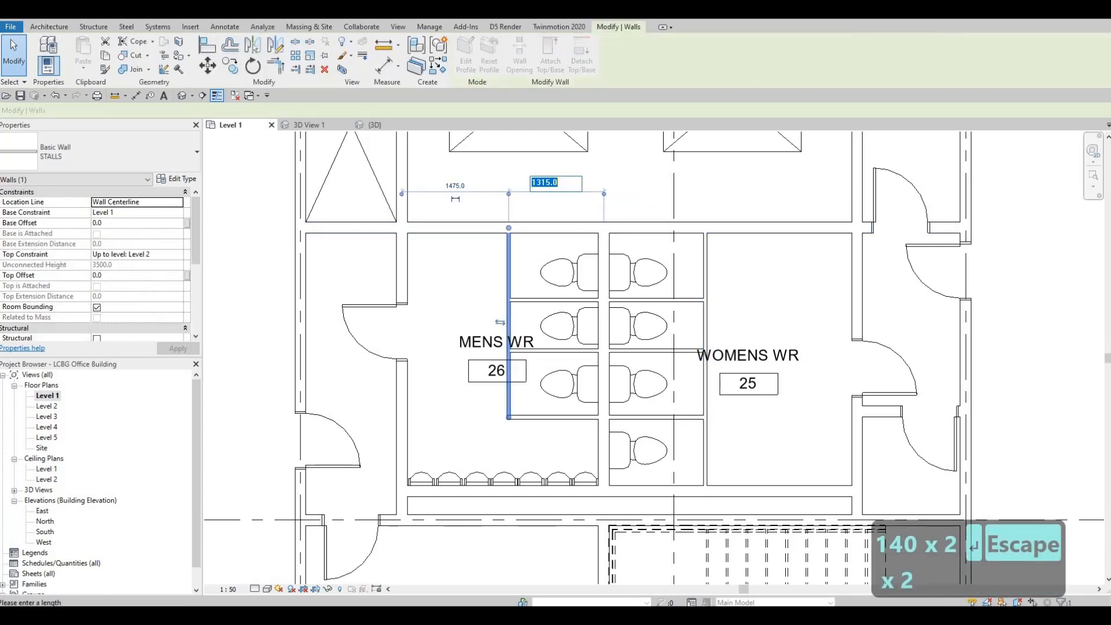
text(1400)
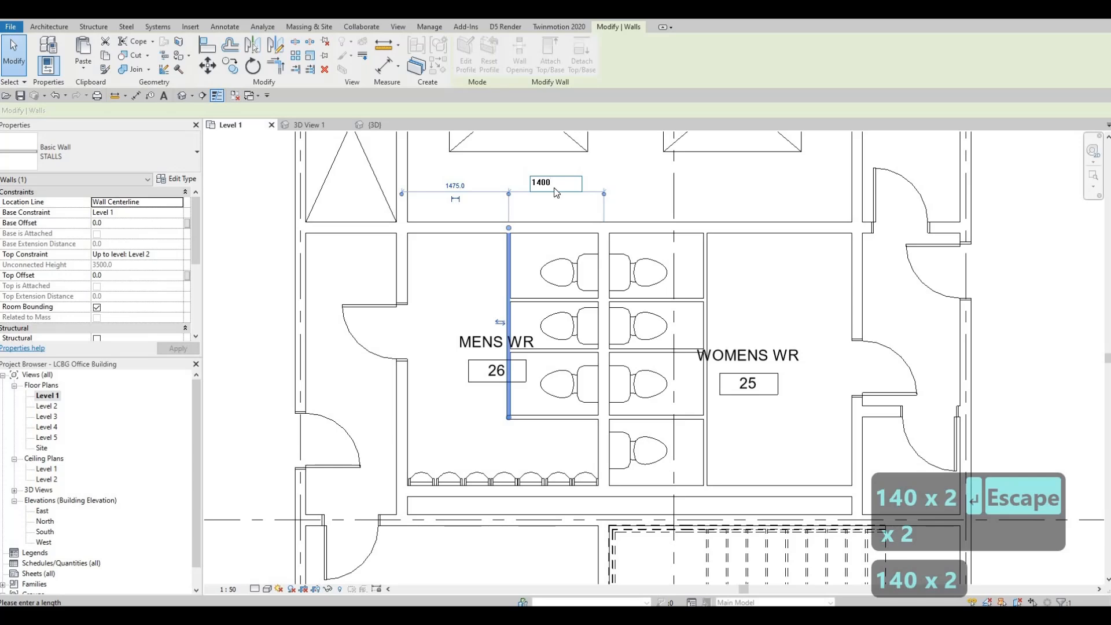
key(Return)
key(Escape)
key(Escape)
key(Escape)
middle_drag(484, 387, 499, 325)
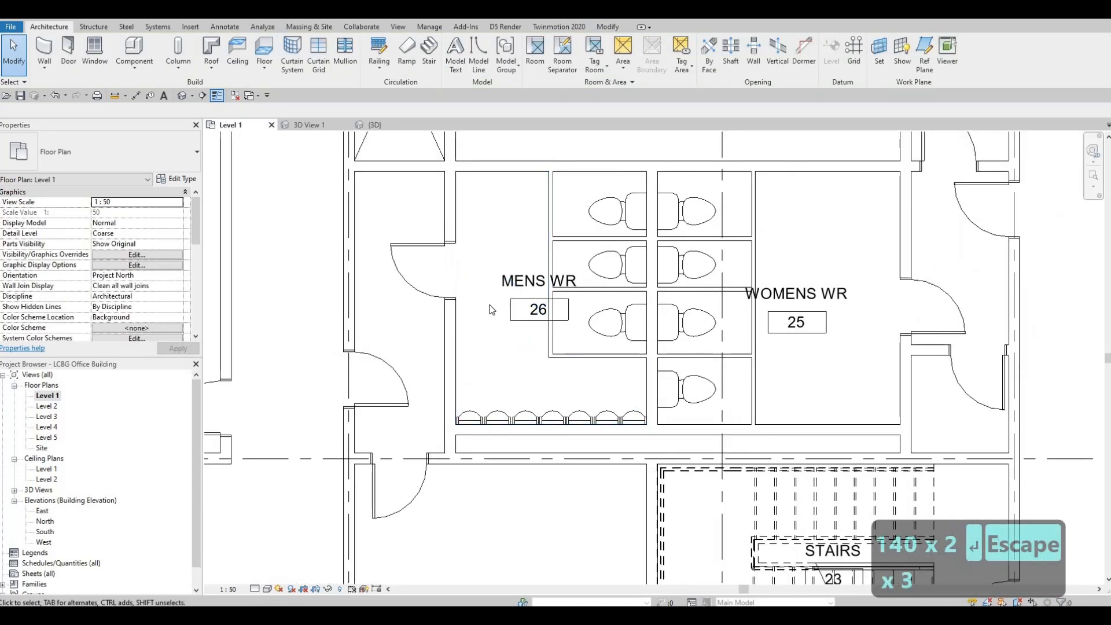
middle_drag(474, 402, 491, 347)
middle_drag(489, 305, 491, 346)
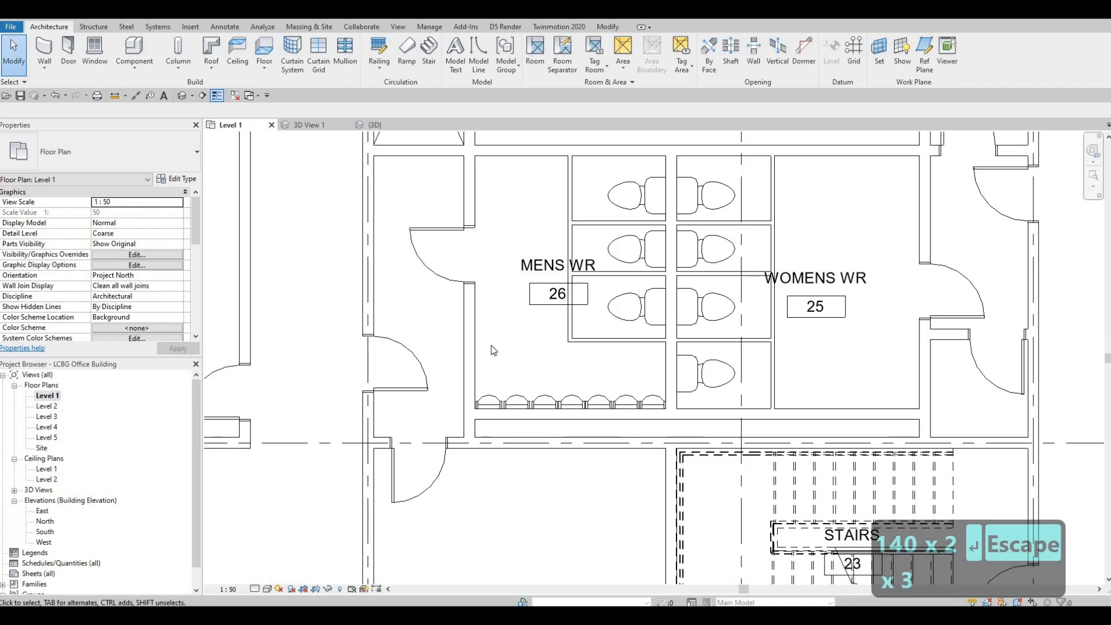
middle_drag(840, 321, 817, 348)
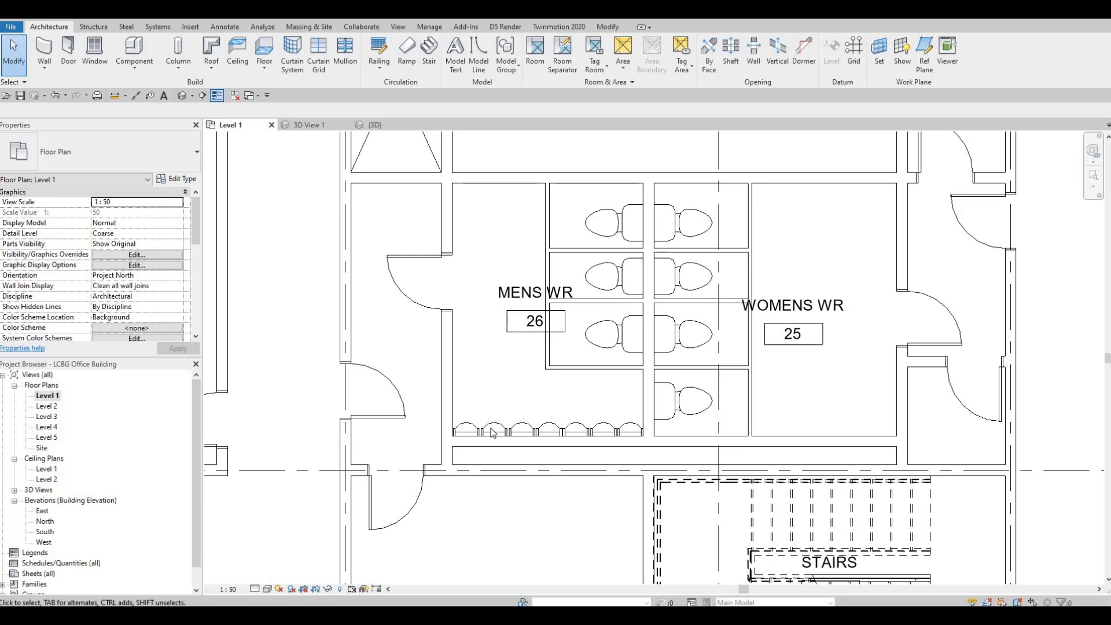
- Place three M_Urinal-2D urinals along the upper MENS WR wall, between the entrance-side wall and the stall front
click(493, 432)
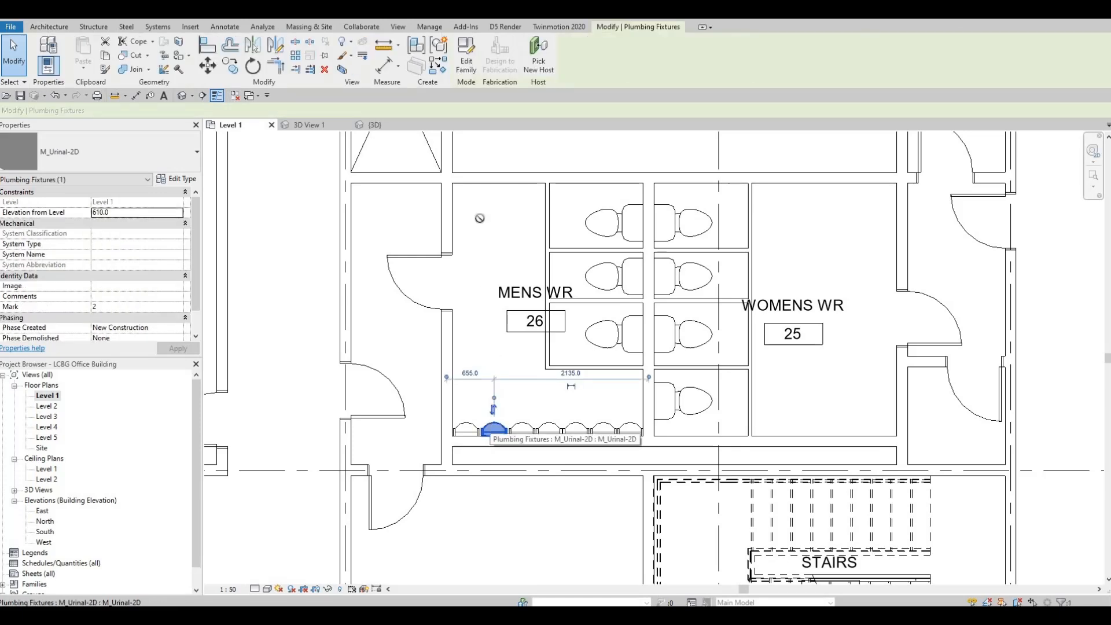
key(c)
key(s)
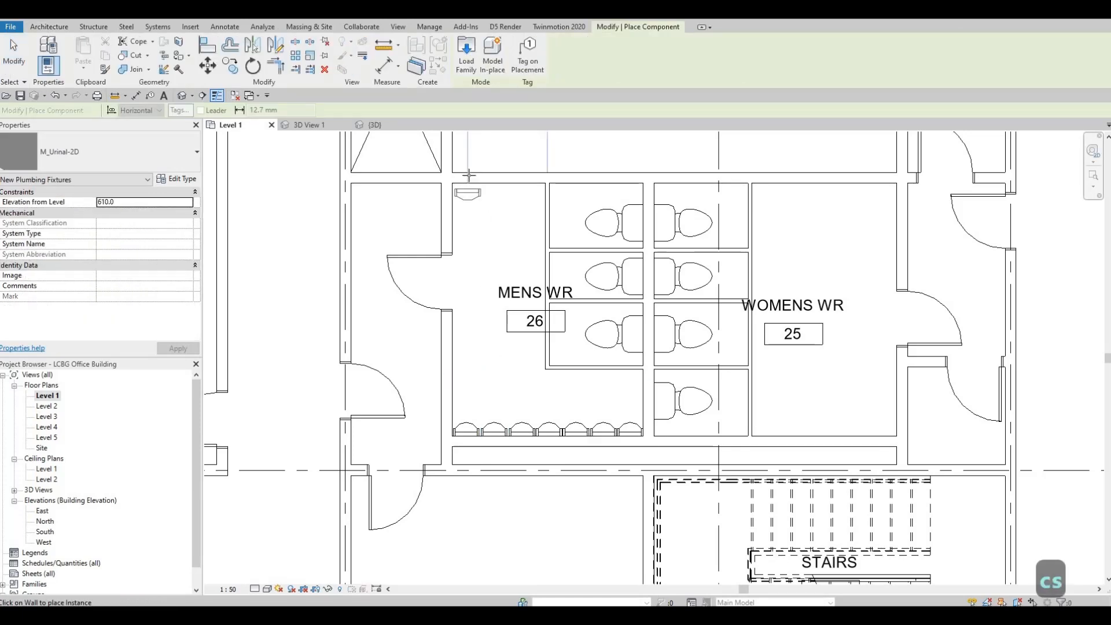
click(468, 184)
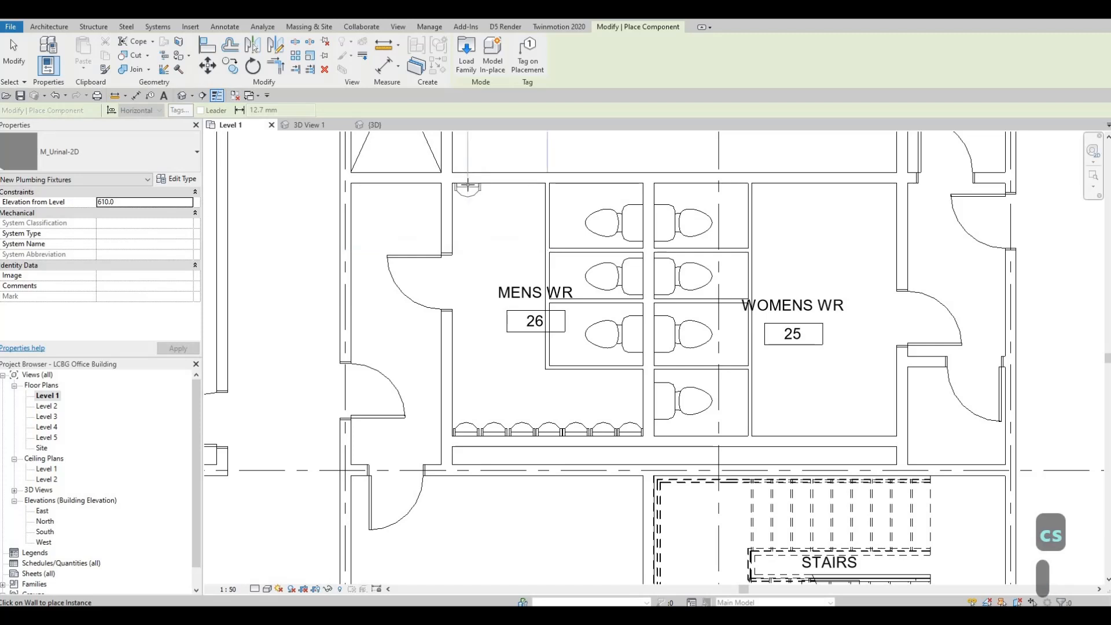
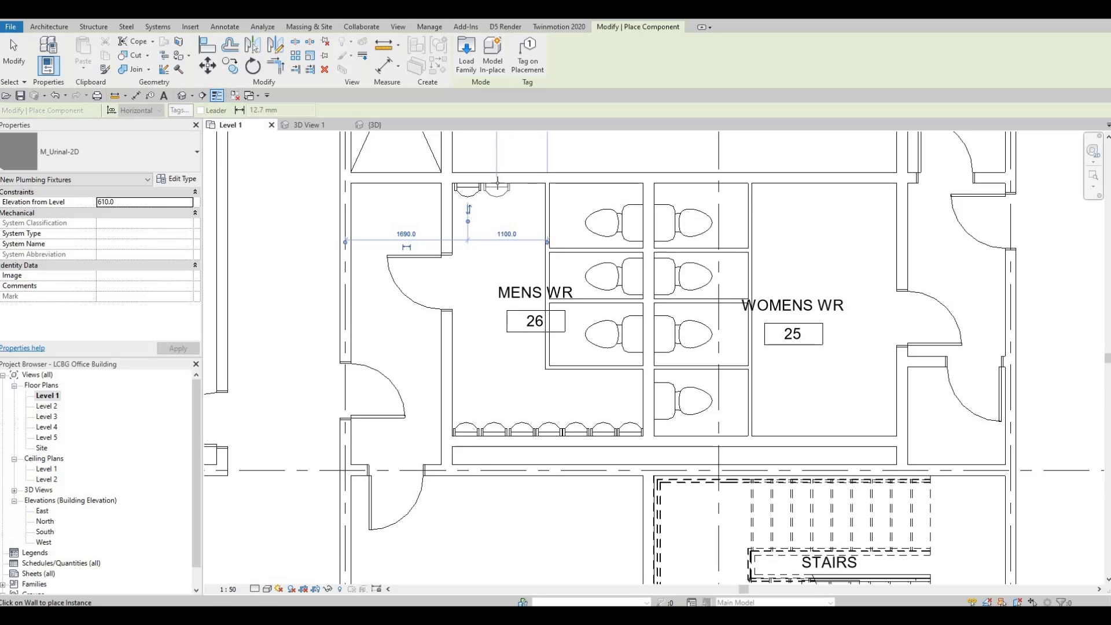
click(523, 183)
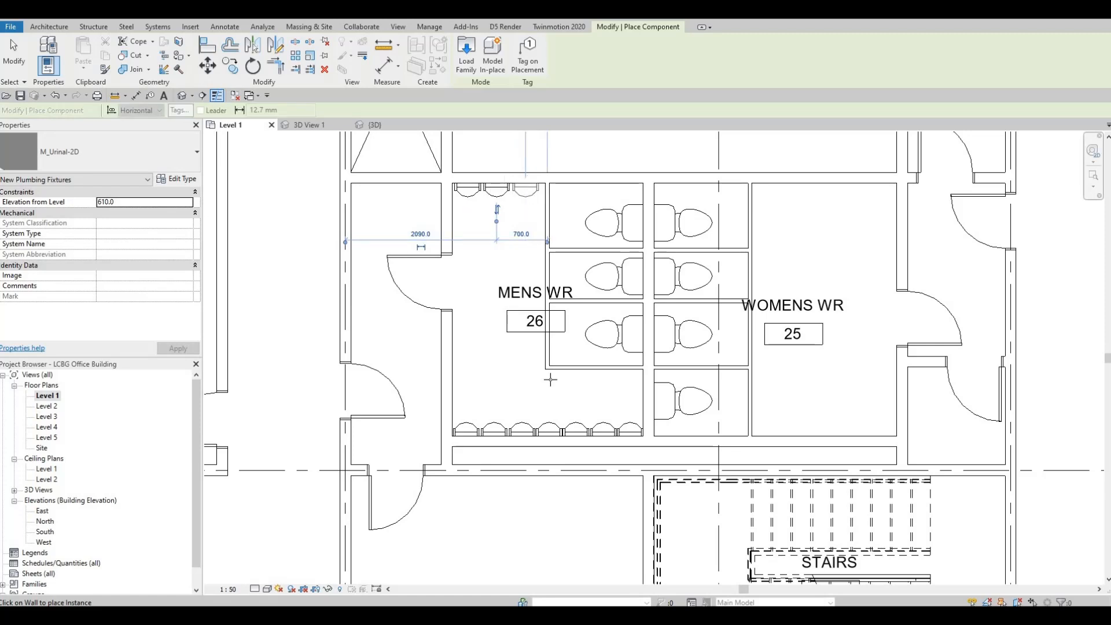
key(Escape)
key(Escape)
key(Escape)
- Delete the three urinals nearest the entrance-side wall from the row on the lower MENS WR wall
click(519, 425)
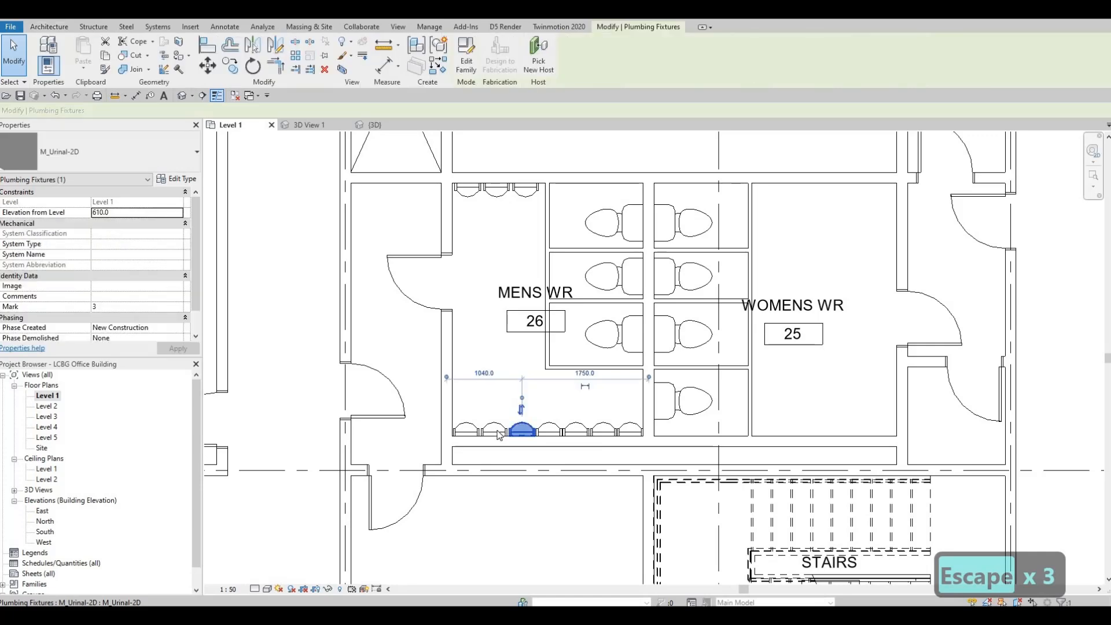
key(Delete)
click(492, 429)
key(Delete)
click(475, 431)
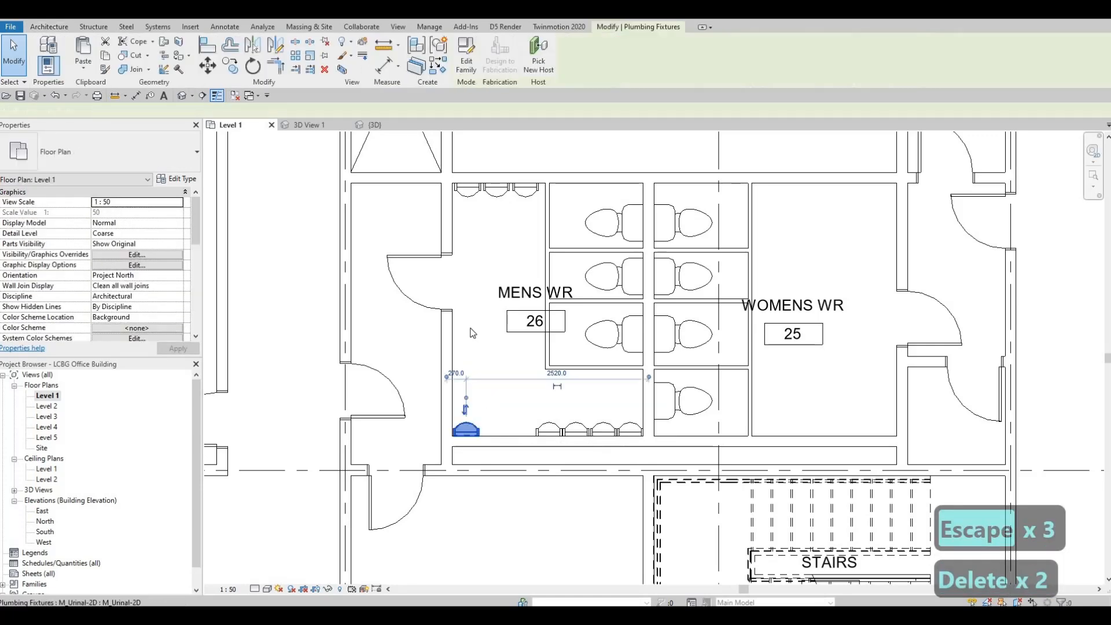
key(Delete)
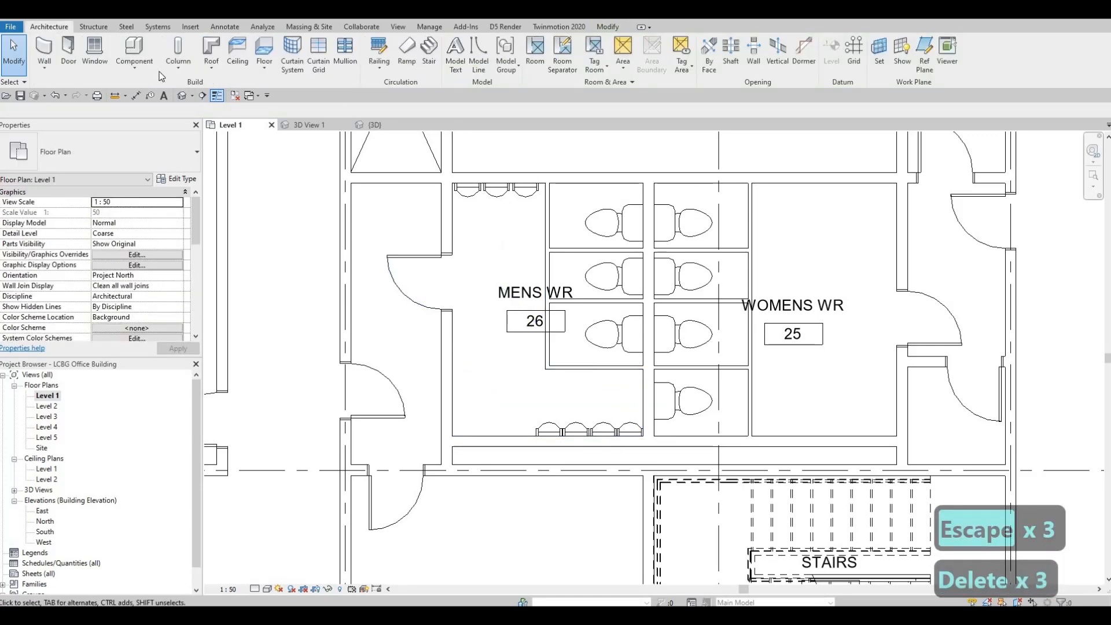
- Preview the sink families in the Fixtures library's Sinks folder and load M_Sink Vanity-Round into the project
click(191, 27)
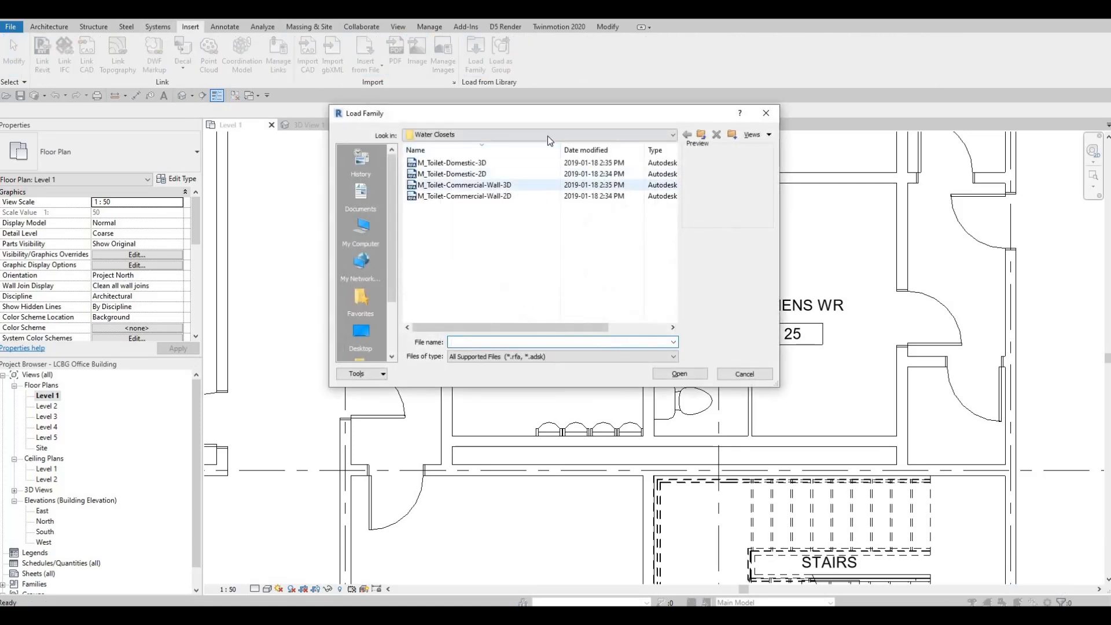
click(532, 140)
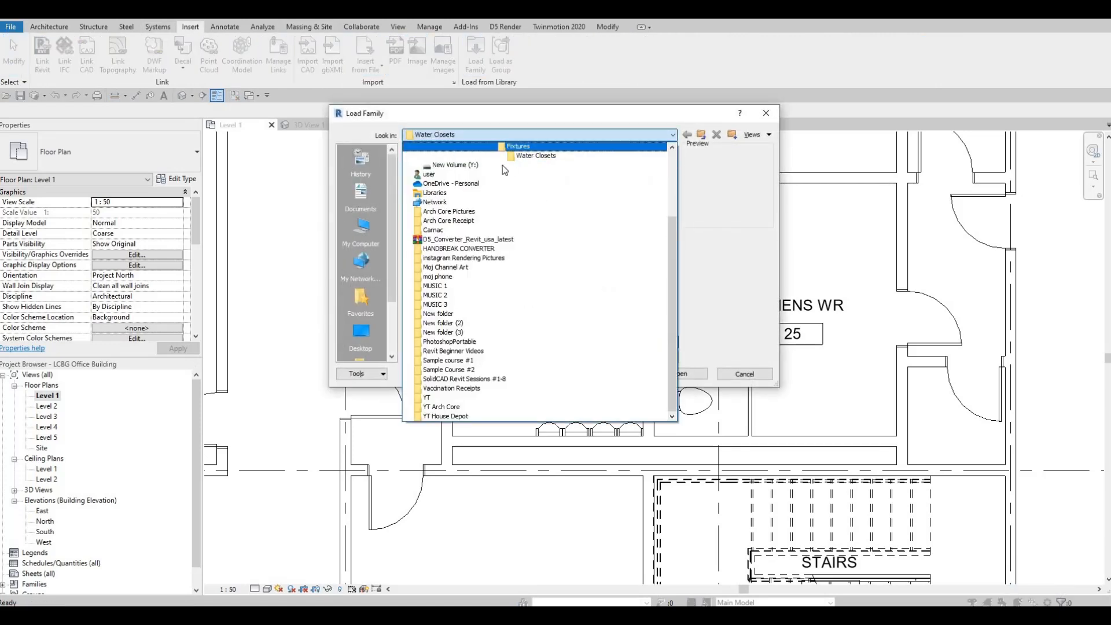
click(528, 146)
double_click(453, 180)
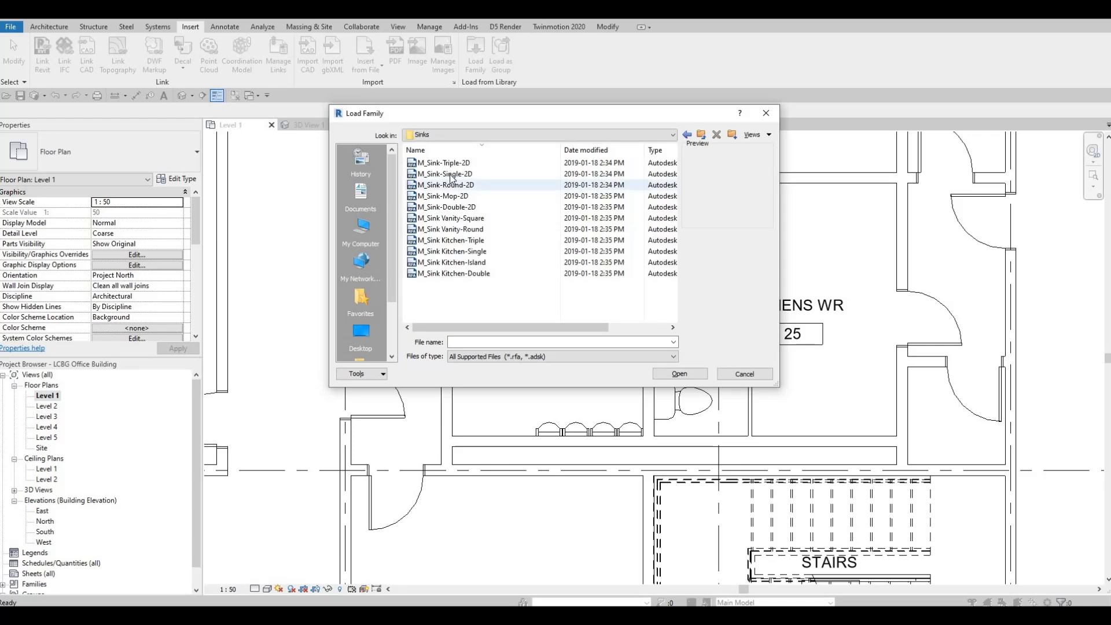
click(451, 175)
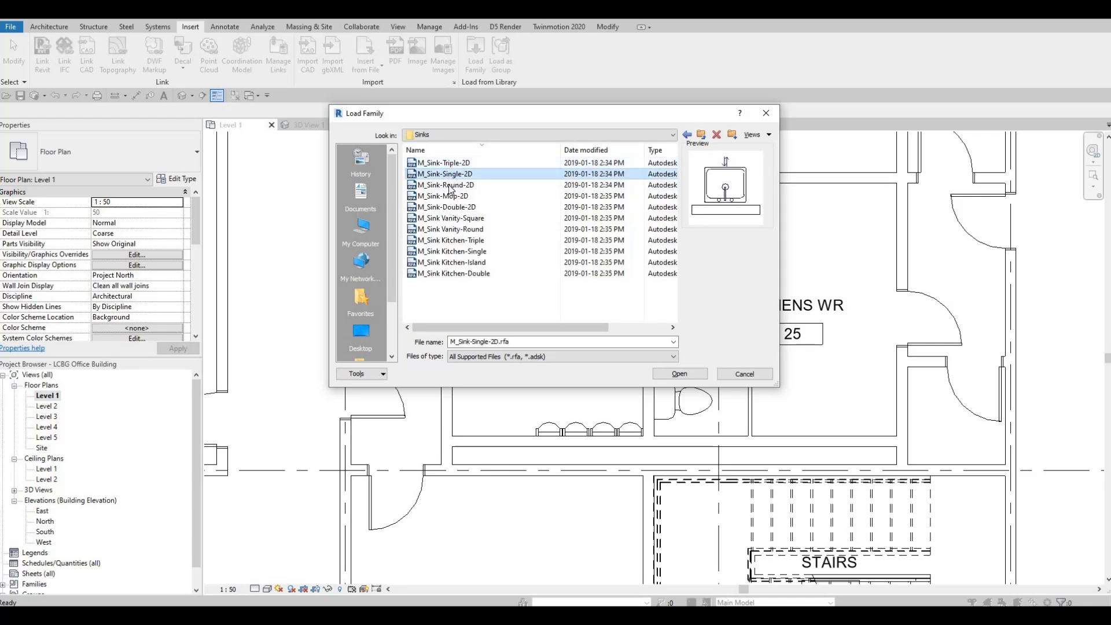
click(450, 185)
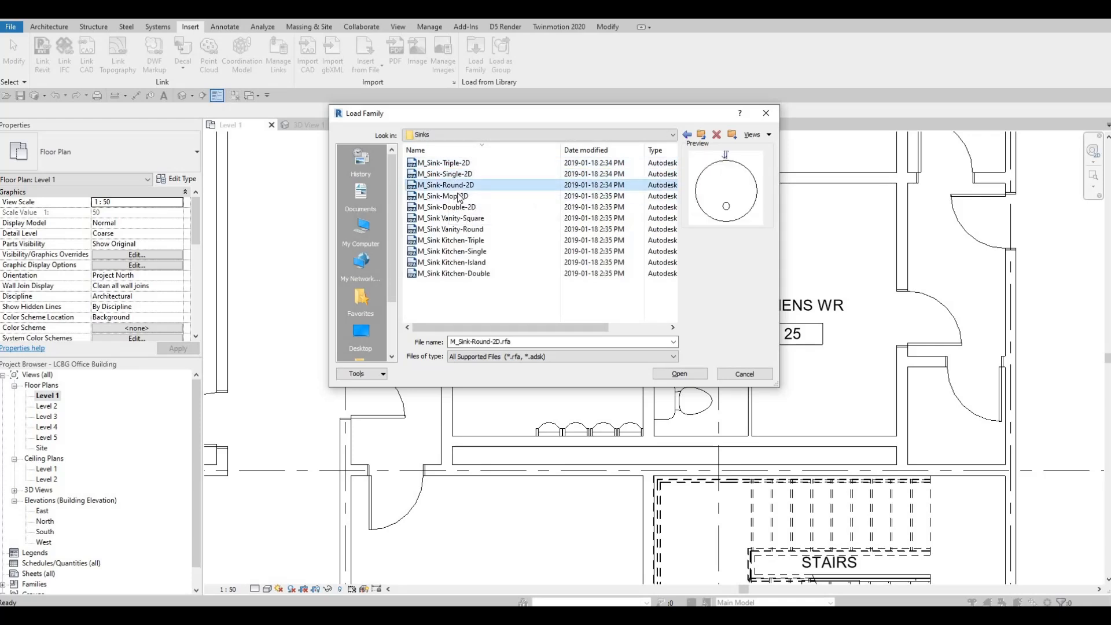
click(451, 196)
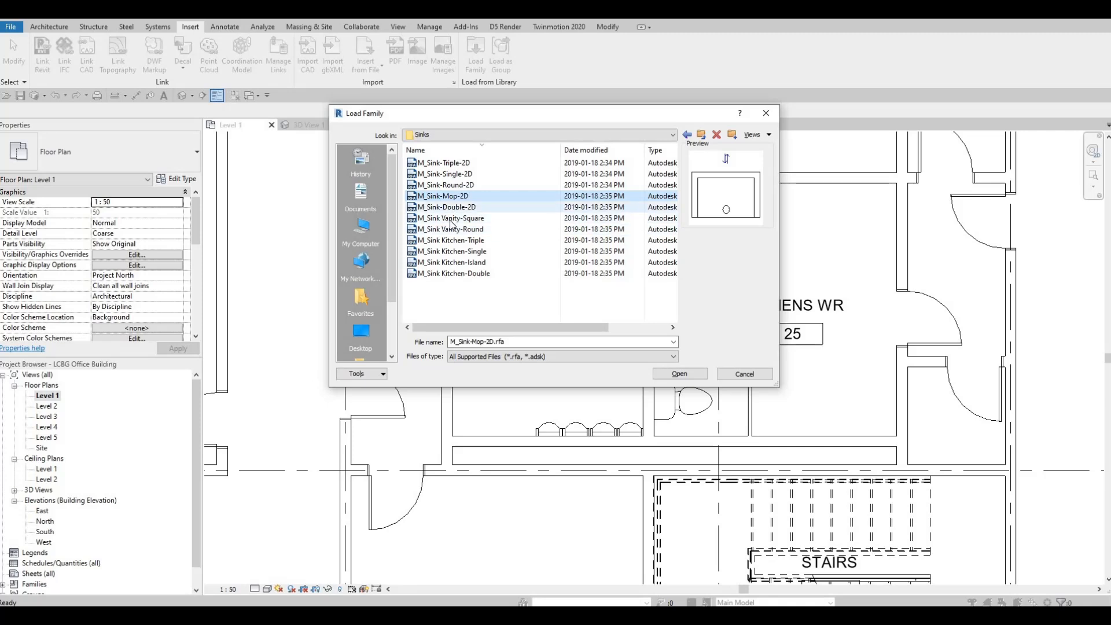
click(451, 207)
click(451, 218)
click(451, 240)
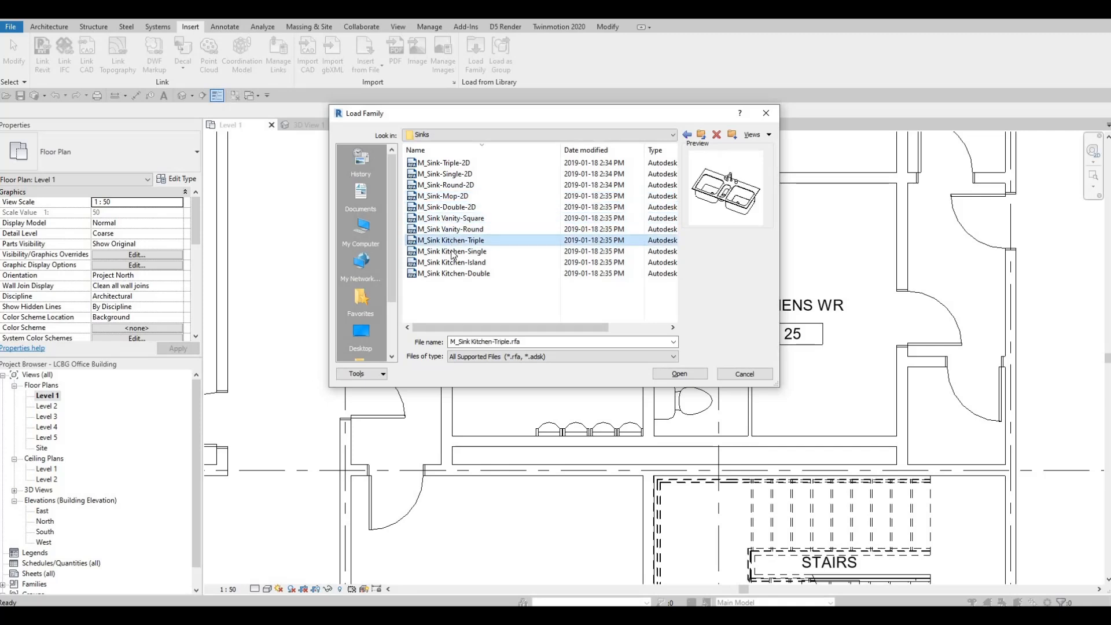
key(Up)
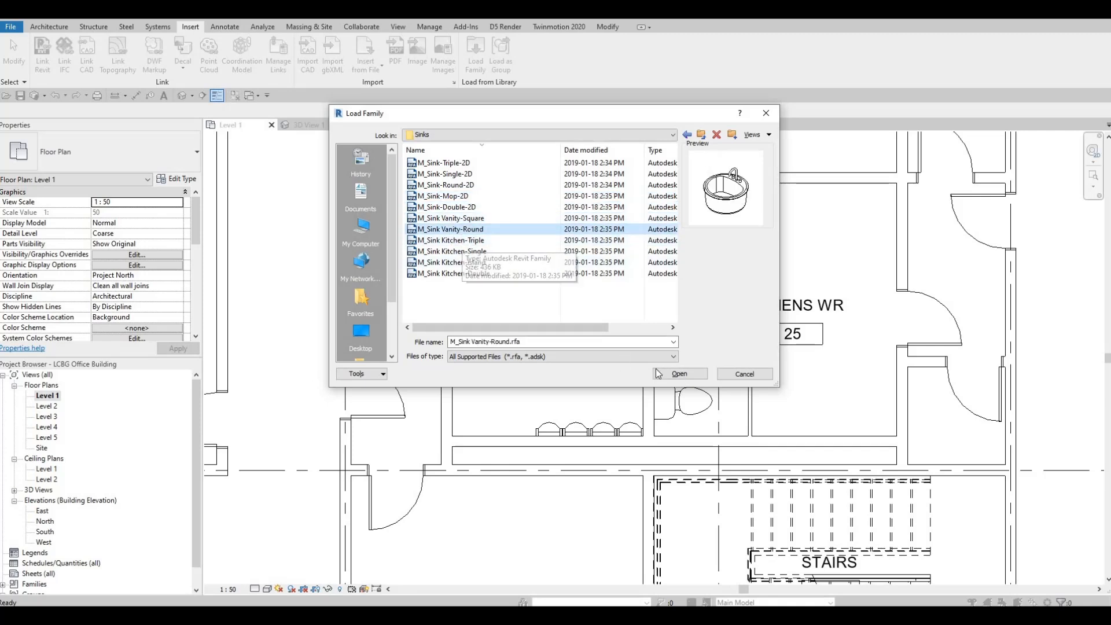
click(683, 374)
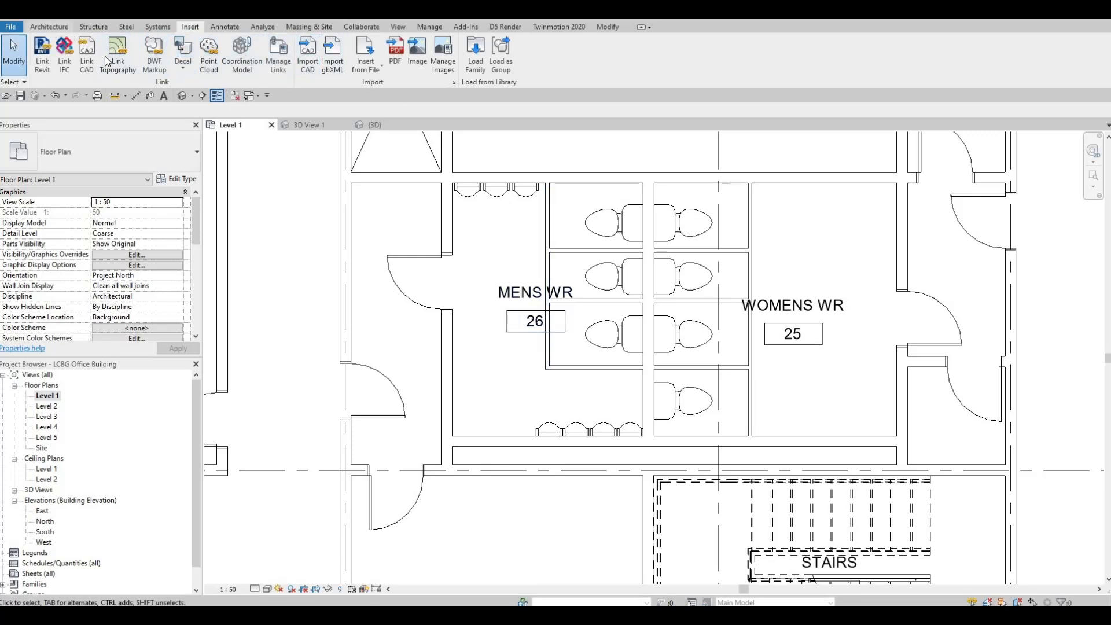
- Place three M_Sink Vanity-Round sinks in a column along the MENS WR entrance-side wall, below the door, with their faucets facing the wall
key(c)
key(m)
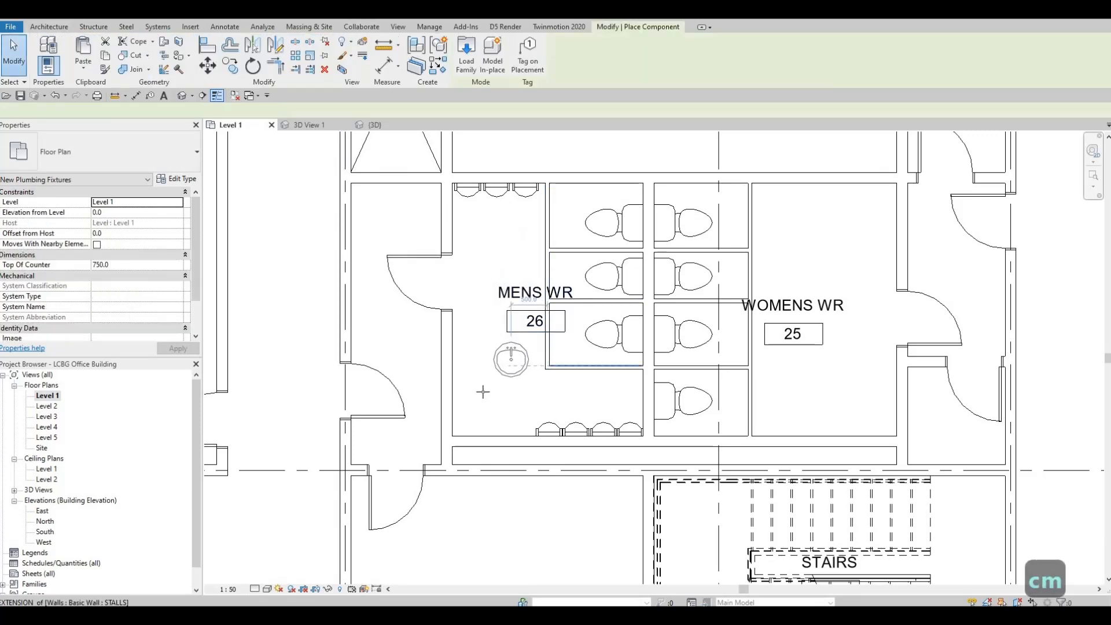
key(space)
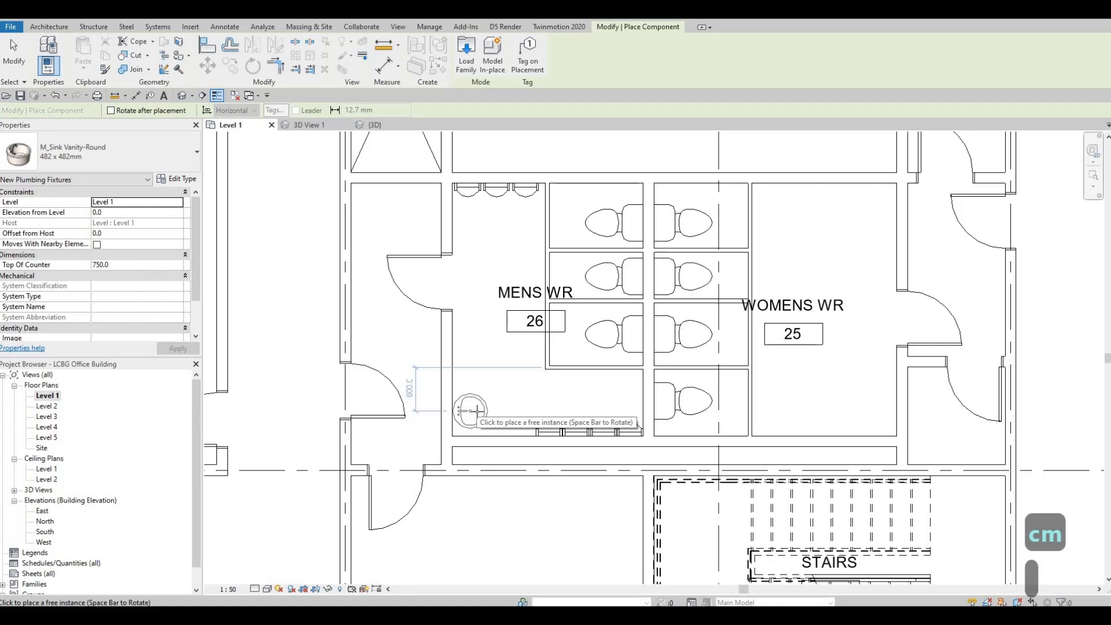
click(483, 380)
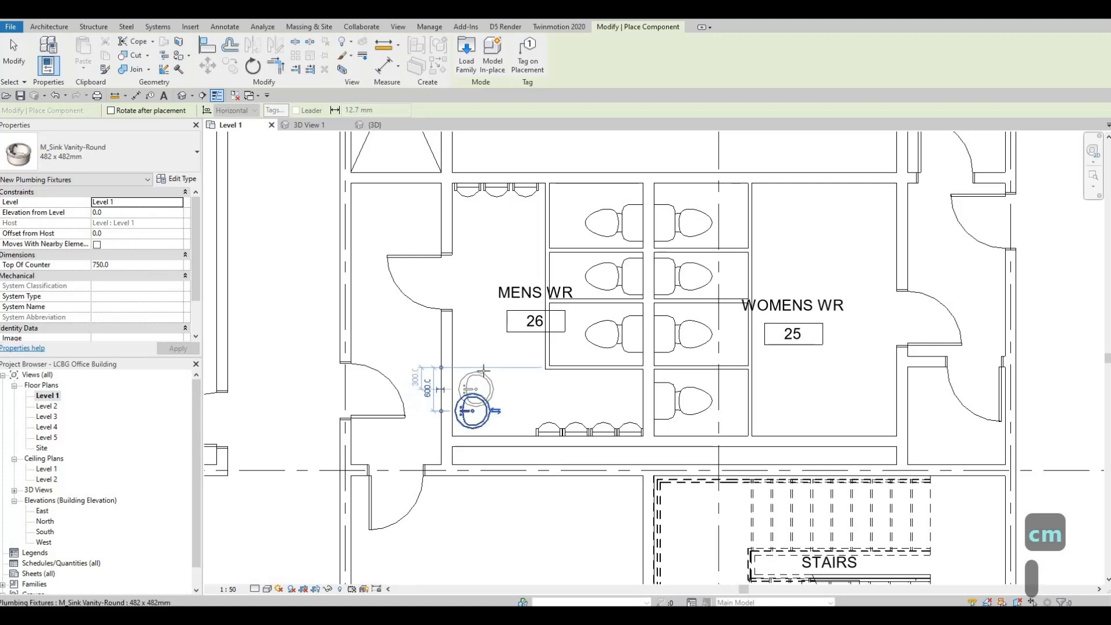
click(486, 332)
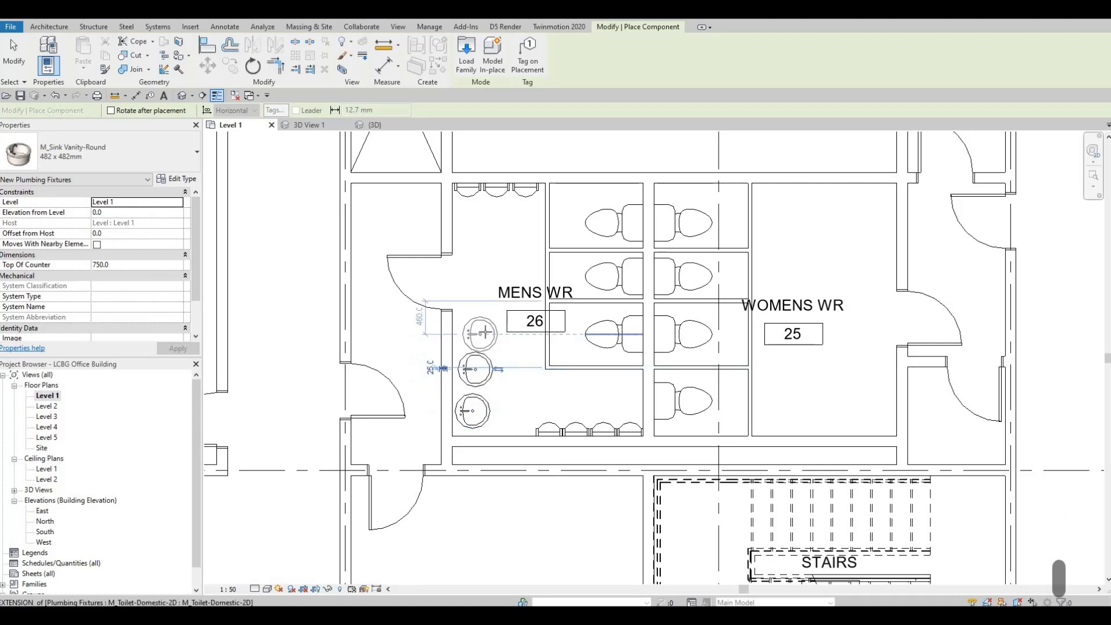
click(519, 333)
- Place two M_Sink Vanity-Round sinks side by side on the lower WOMENS WR wall near the entrance-side corner, rotated with faucets against the wall
middle_drag(536, 340, 545, 286)
middle_drag(737, 385, 713, 409)
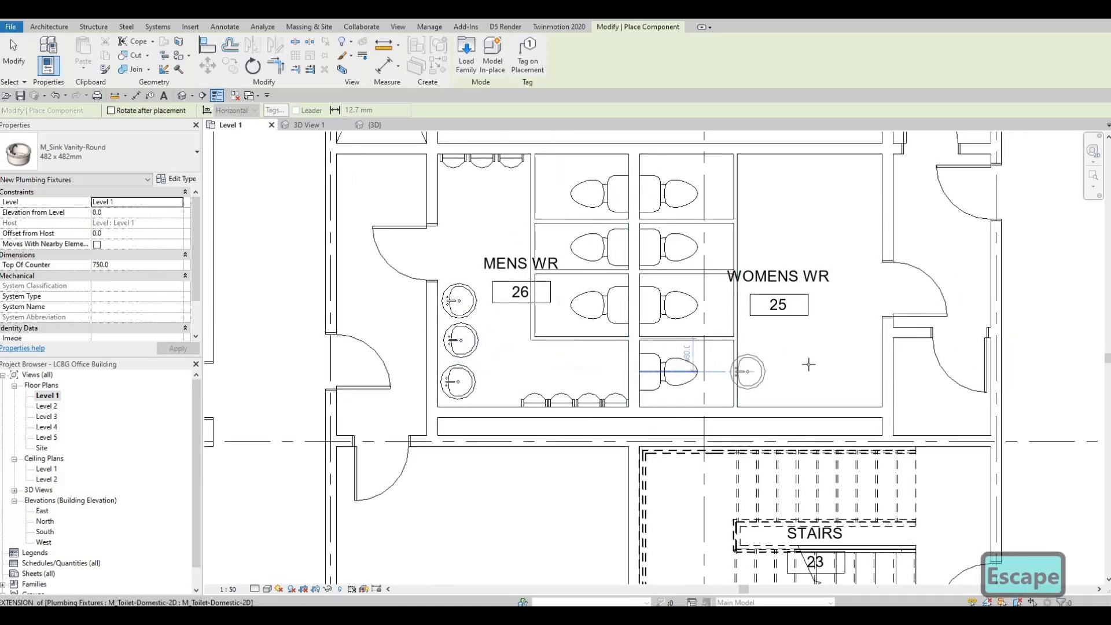
middle_drag(809, 365, 797, 372)
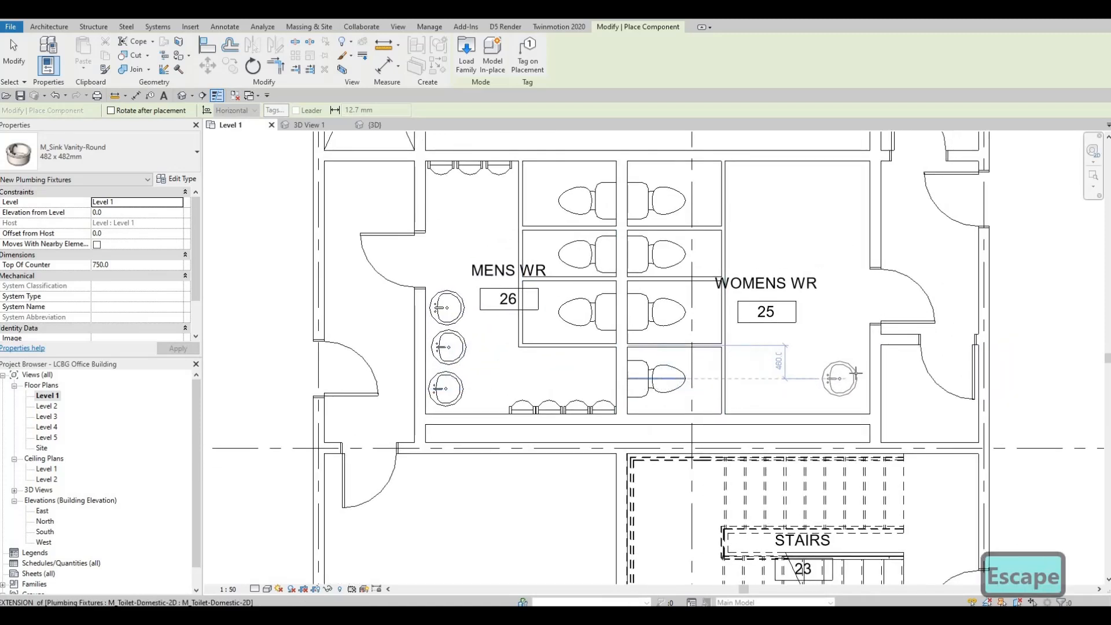
key(Escape)
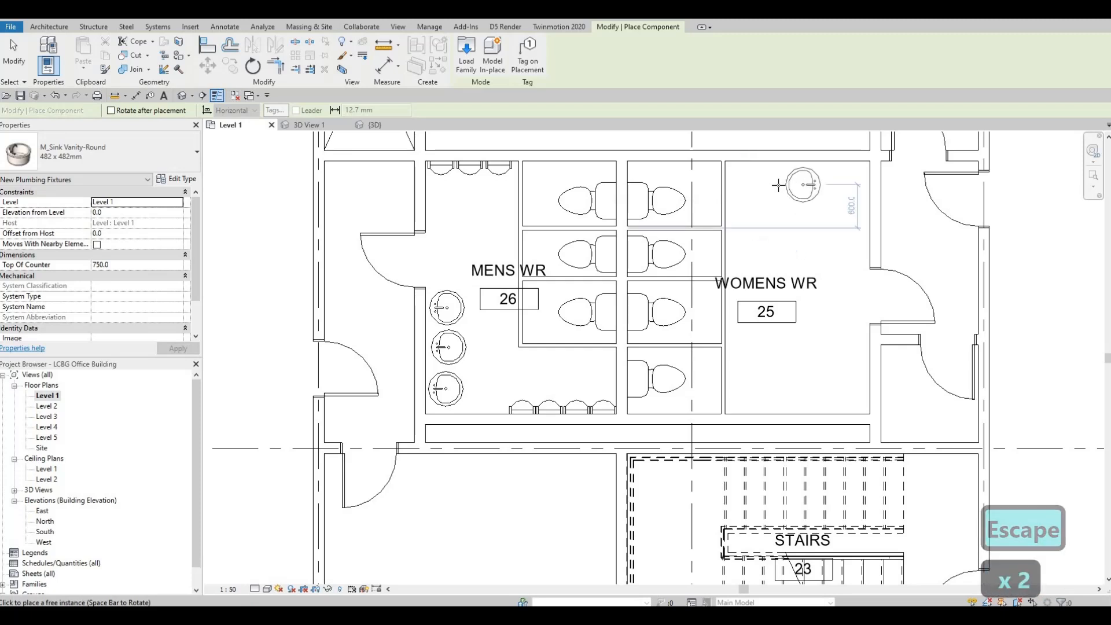
key(Escape)
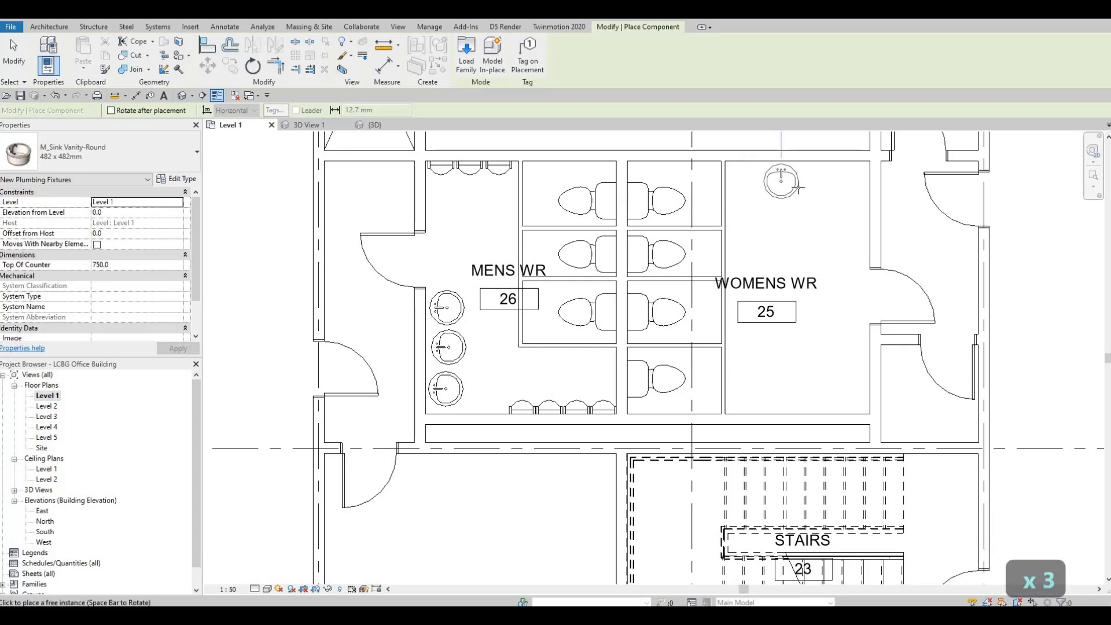
key(space)
key(space)
key(space)
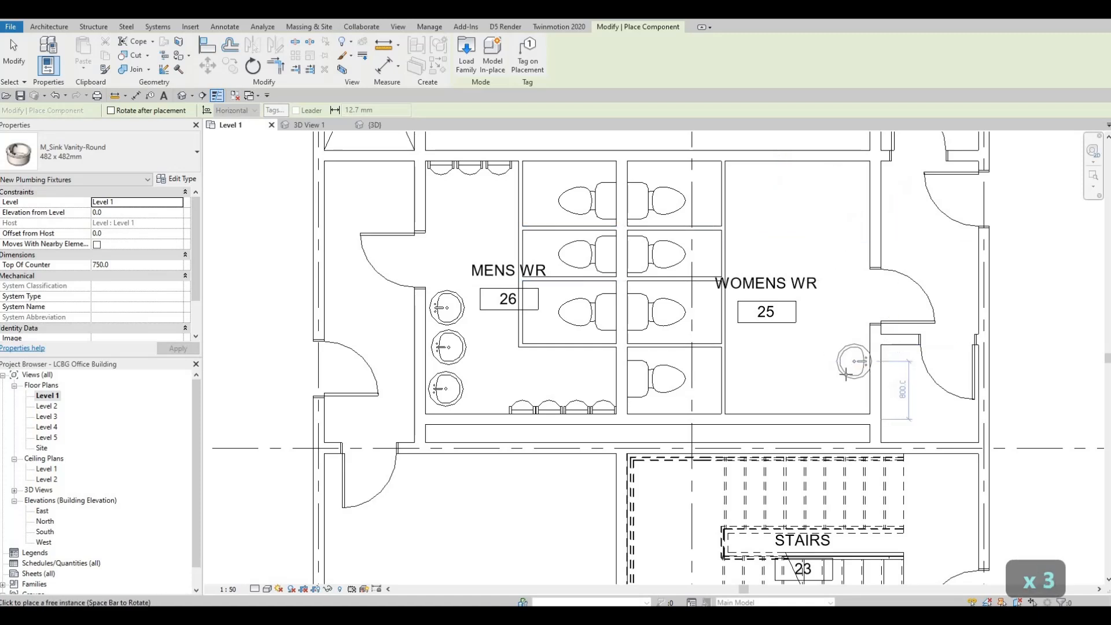
key(space)
key(space)
key(space)
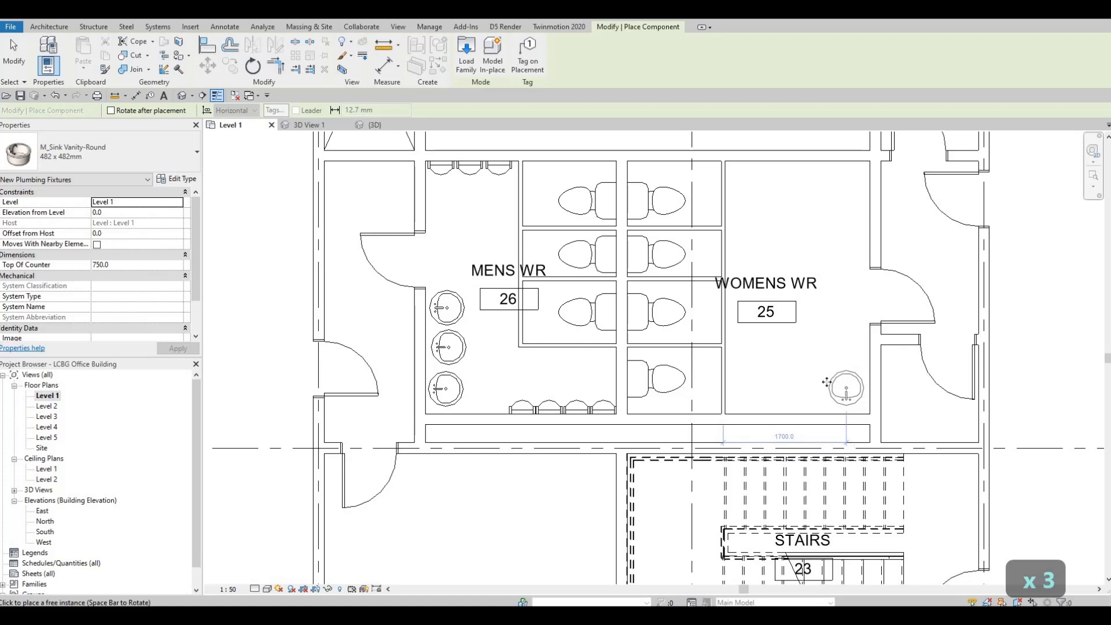
click(806, 383)
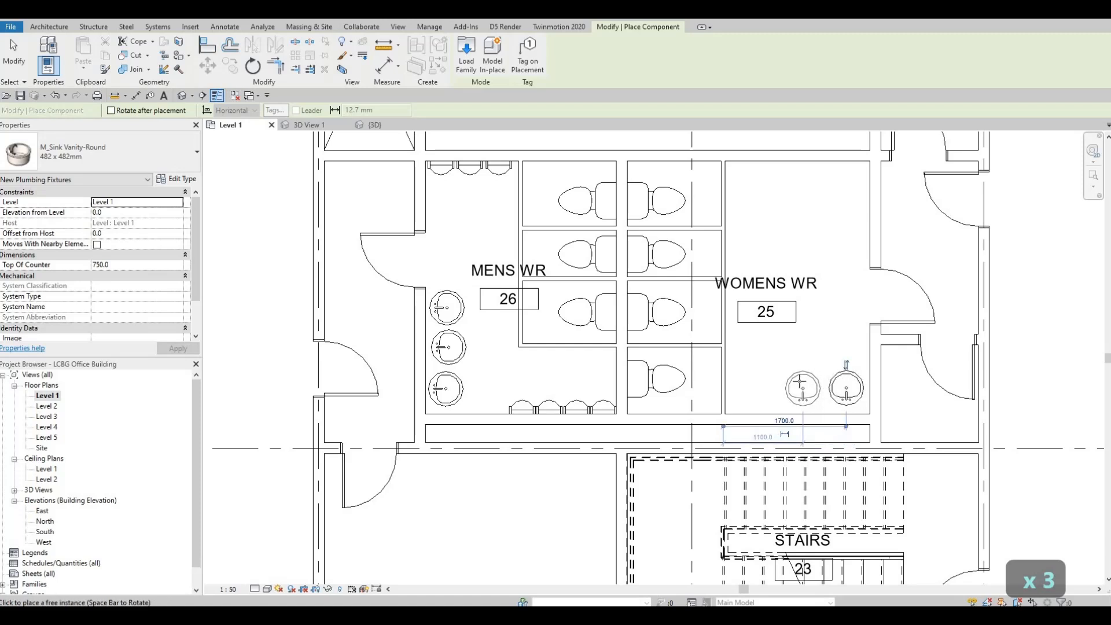
click(803, 387)
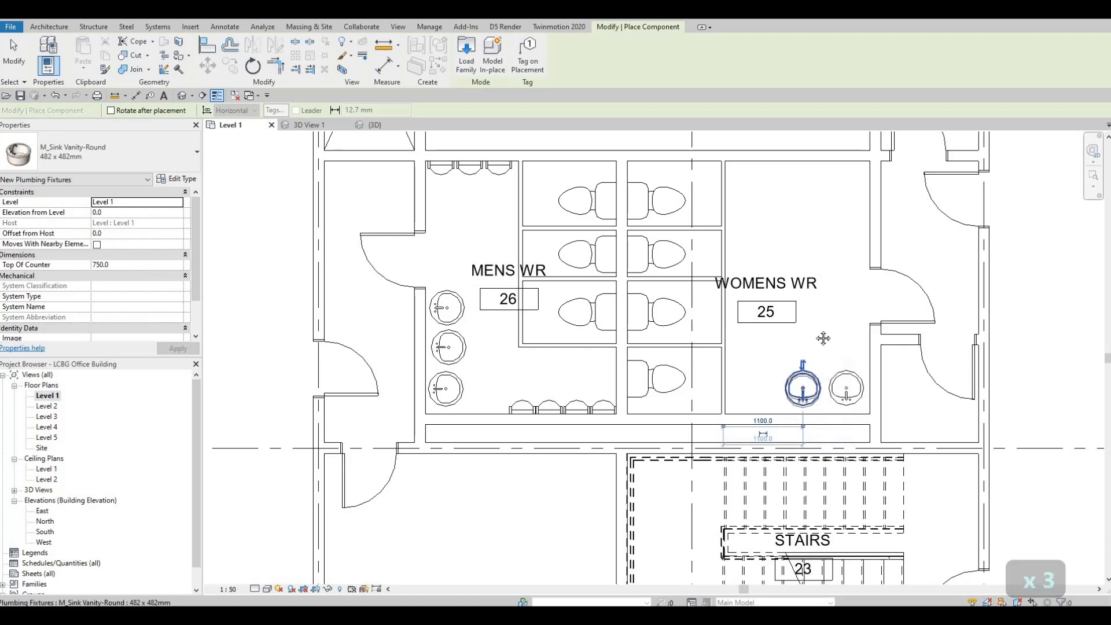
- Place two more M_Sink Vanity-Round sinks on the upper WOMENS WR wall, facing the lower pair, with faucets against the wall
middle_drag(810, 297, 792, 368)
scroll(793, 368, down, 2)
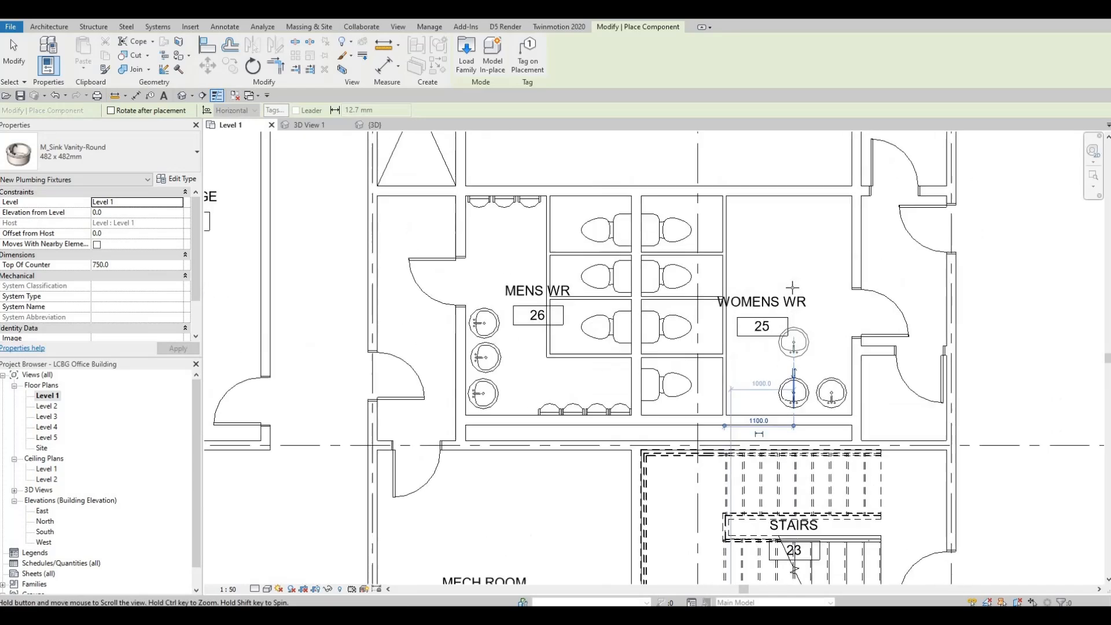
middle_drag(790, 382, 789, 364)
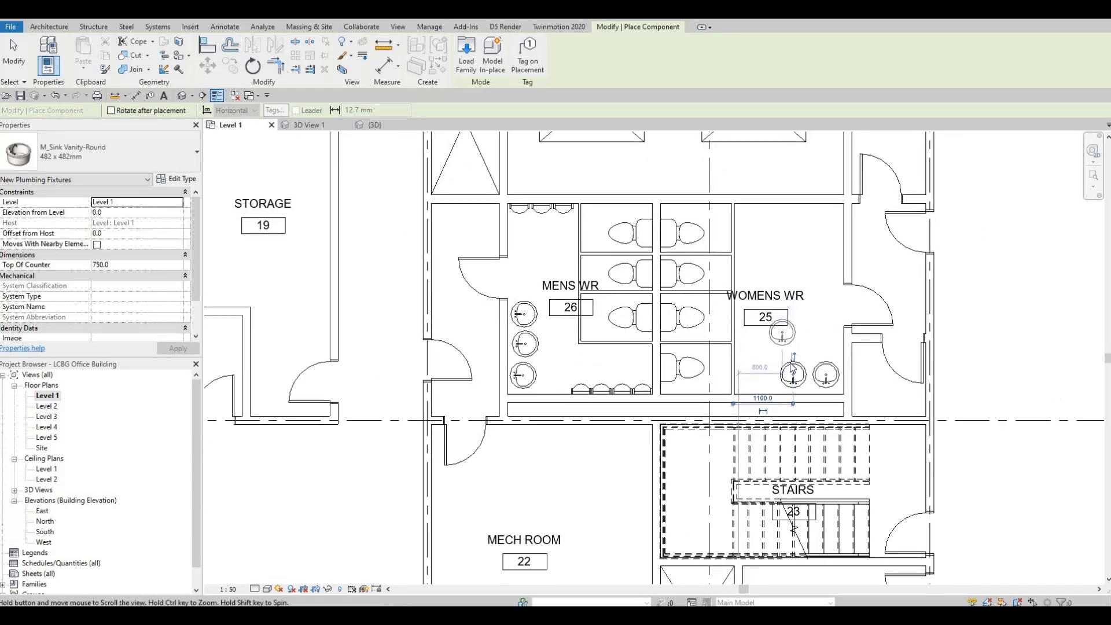
scroll(787, 368, up, 1)
middle_drag(791, 246, 791, 330)
scroll(791, 237, up, 2)
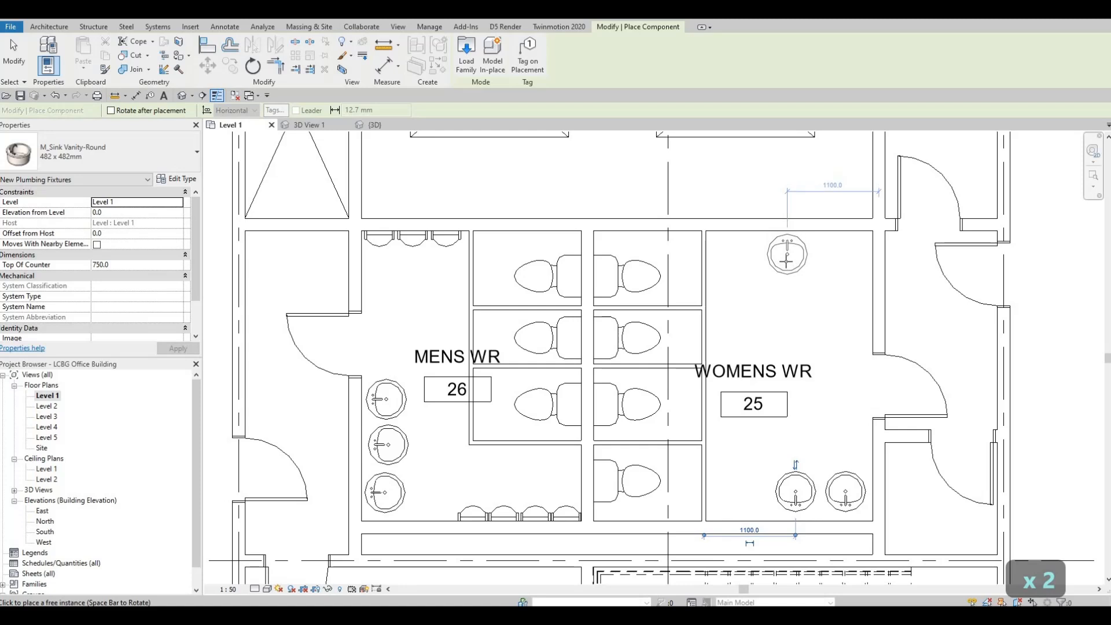
click(827, 263)
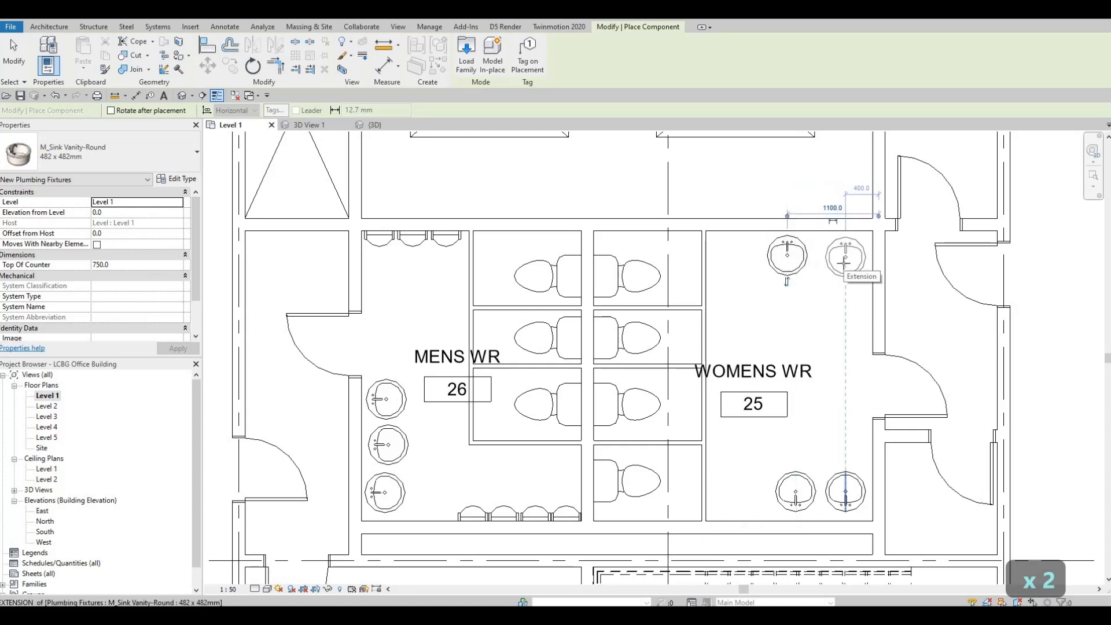
click(844, 261)
key(Escape)
key(Escape)
key(Escape)
key(Escape)
- Nudge the three MENS WR sinks until they line up along the entrance-side wall with roughly even spacing
scroll(801, 271, down, 2)
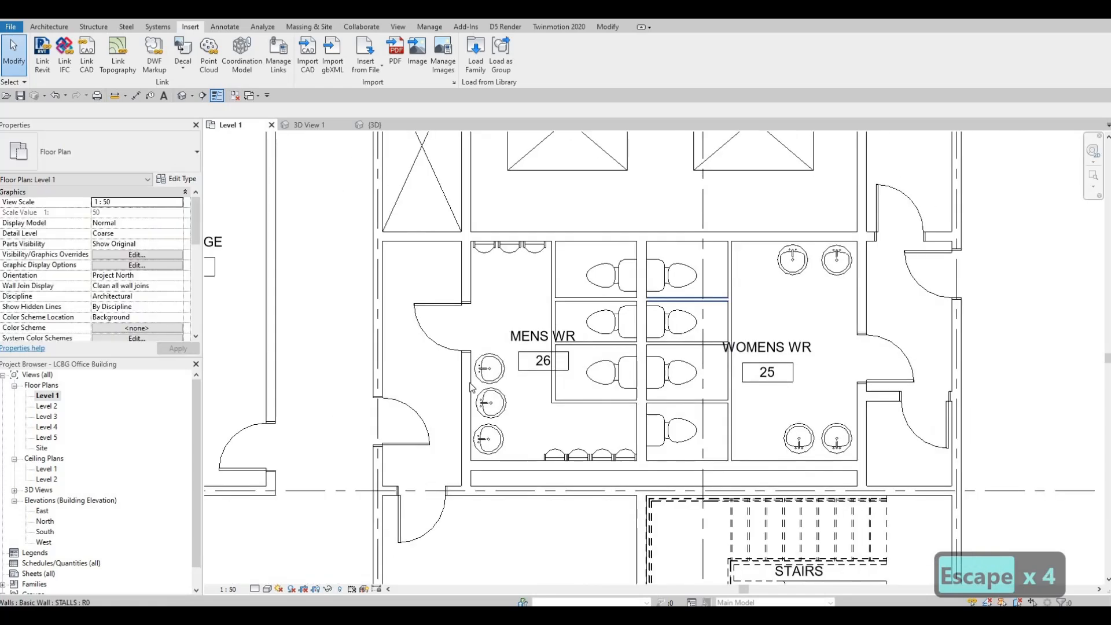
scroll(471, 387, up, 3)
click(496, 398)
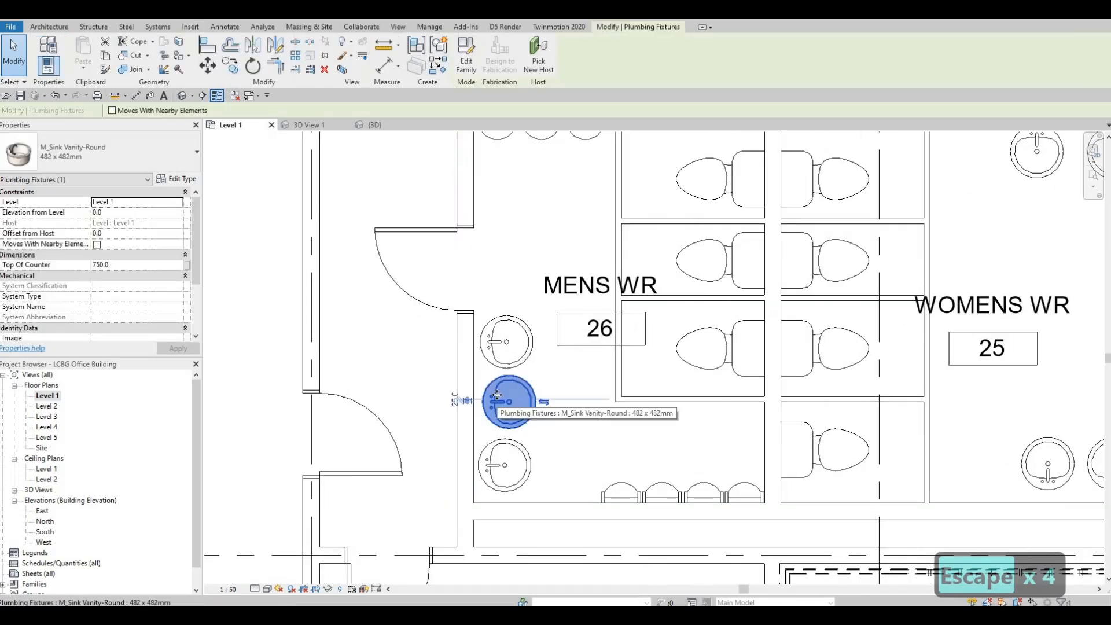
click(523, 483)
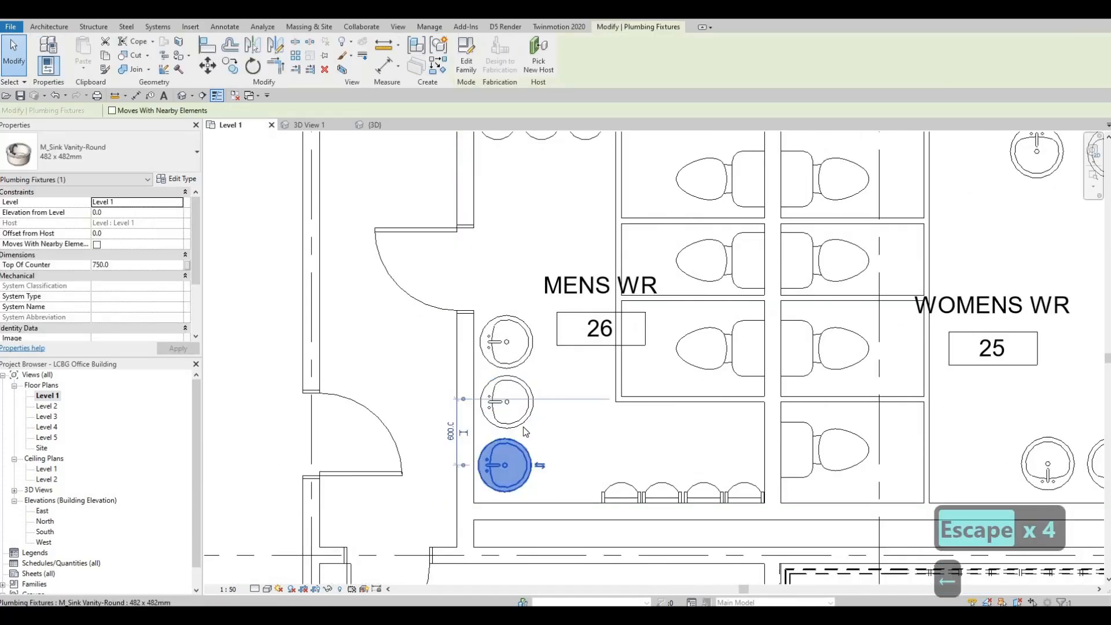
click(513, 362)
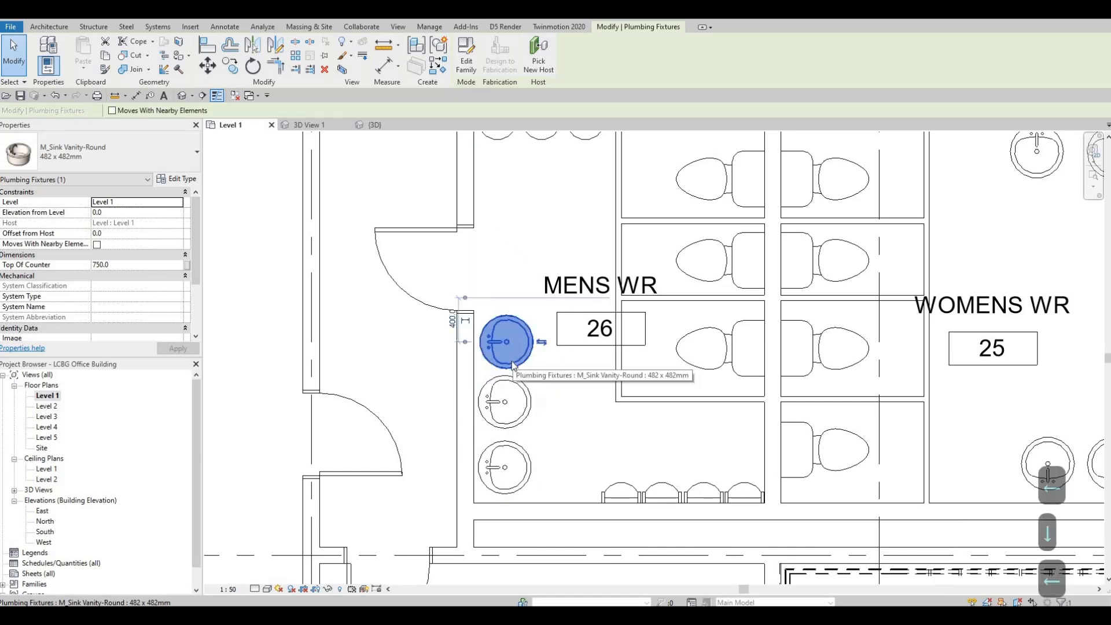
click(524, 431)
key(Down)
key(Down)
key(Down)
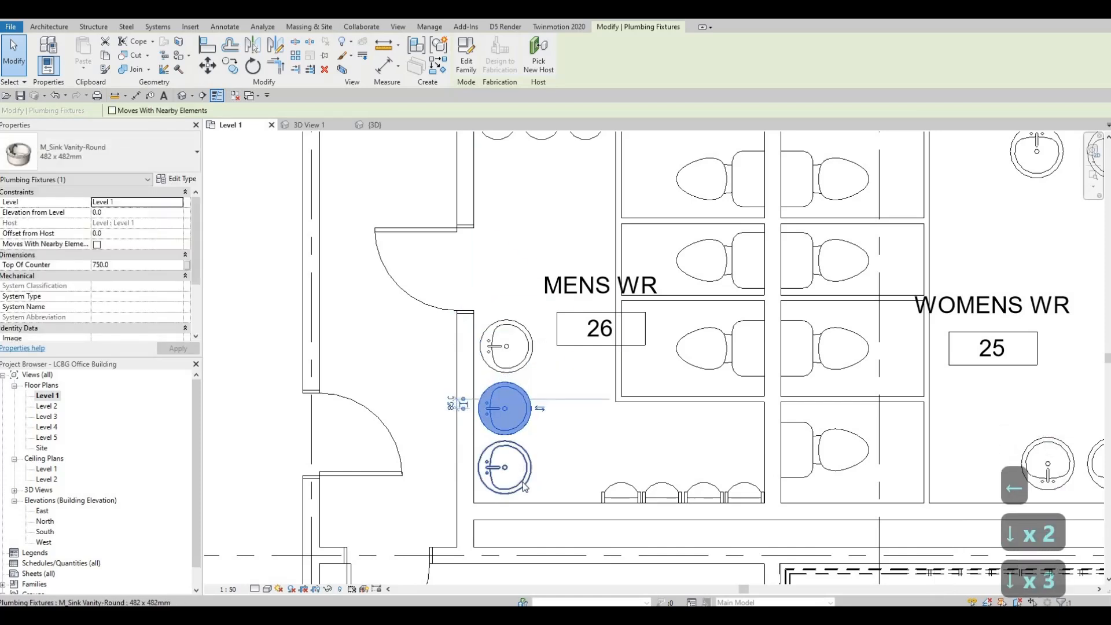
click(528, 477)
key(Down)
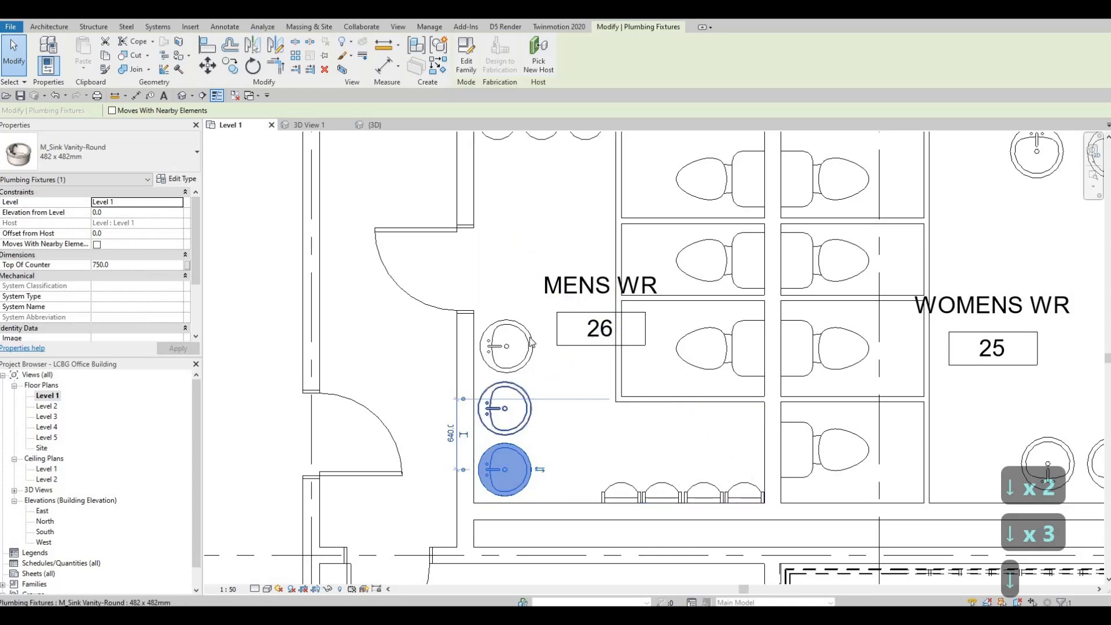
key(Escape)
scroll(529, 318, down, 2)
key(Escape)
key(Escape)
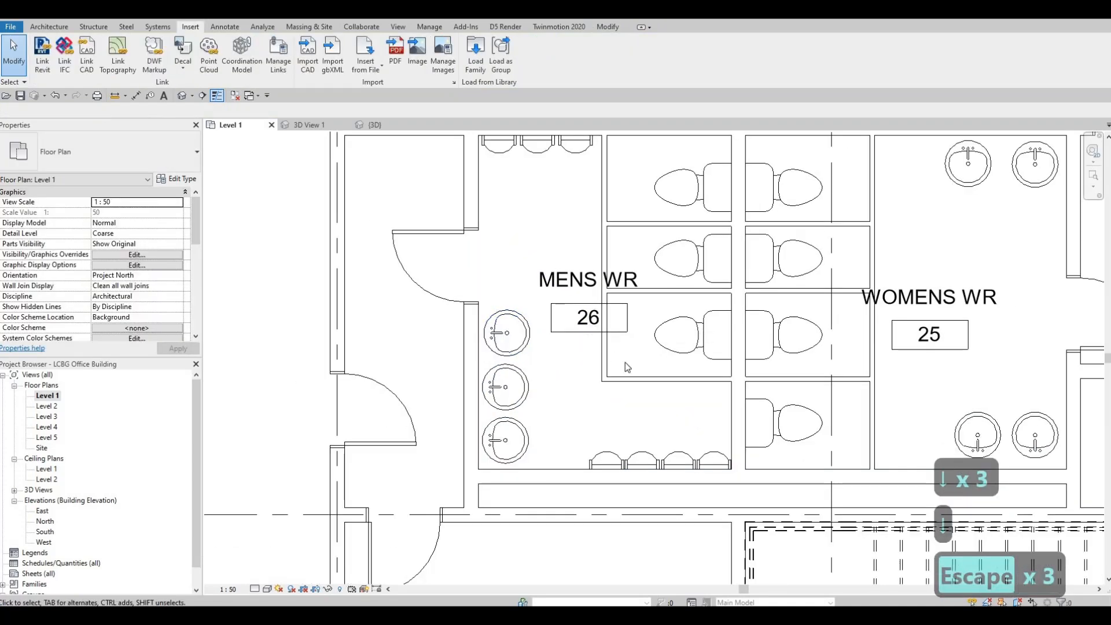
middle_drag(625, 363, 625, 386)
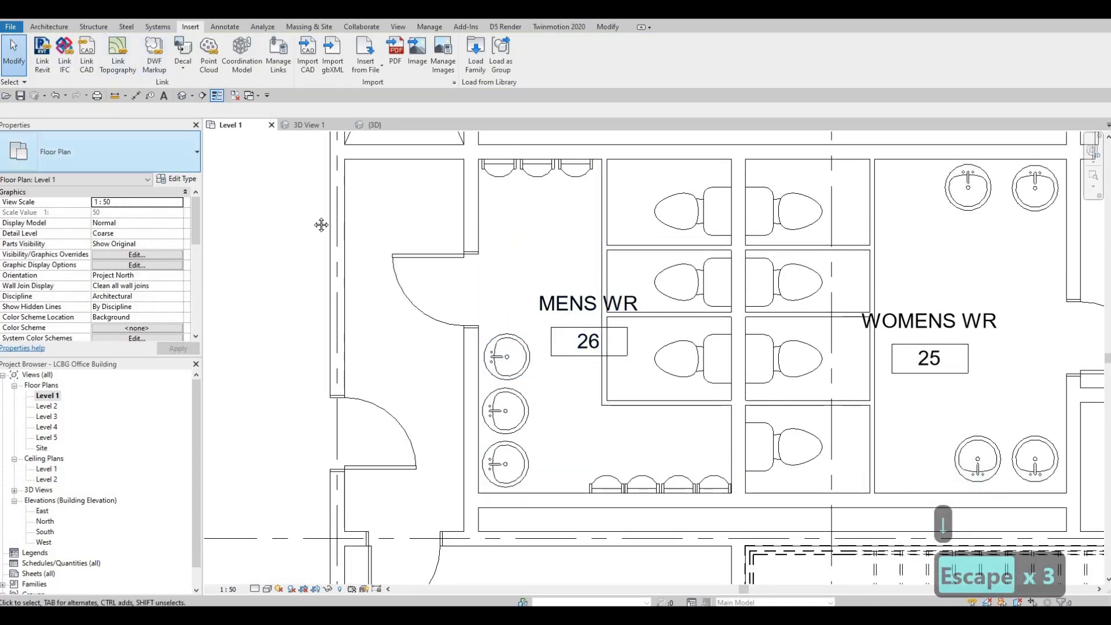
scroll(474, 454, down, 2)
middle_drag(432, 545, 474, 454)
key(Escape)
click(474, 453)
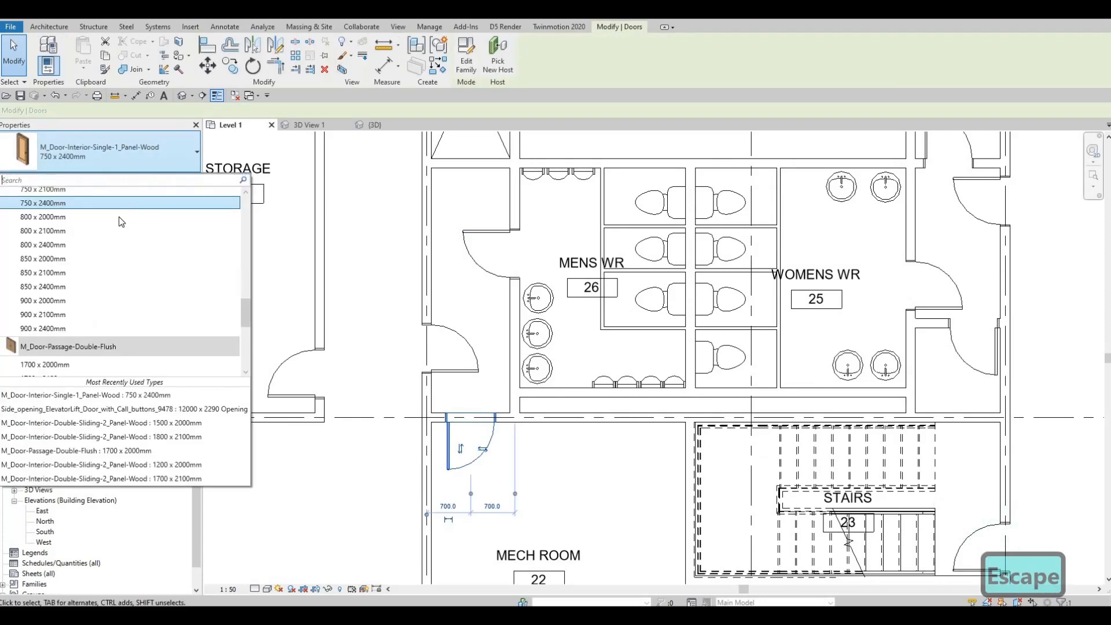
click(157, 164)
scroll(101, 231, up, 6)
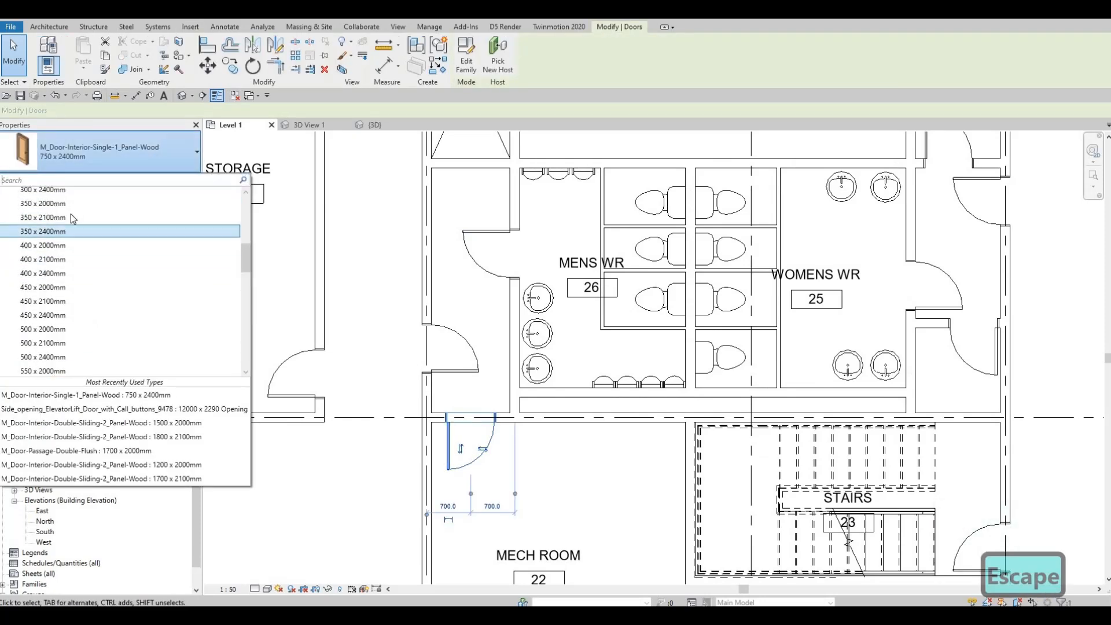
key(Escape)
key(Escape)
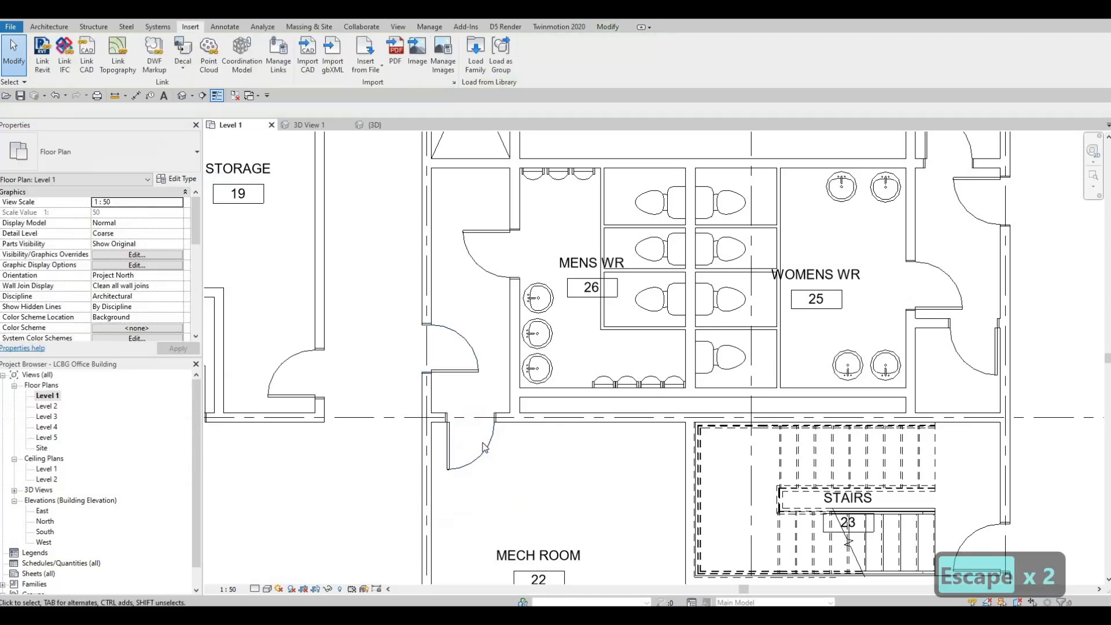
- Create a door similar to the MECH ROOM door in the front wall of the uppermost MENS WR stall
click(488, 451)
key(c)
key(s)
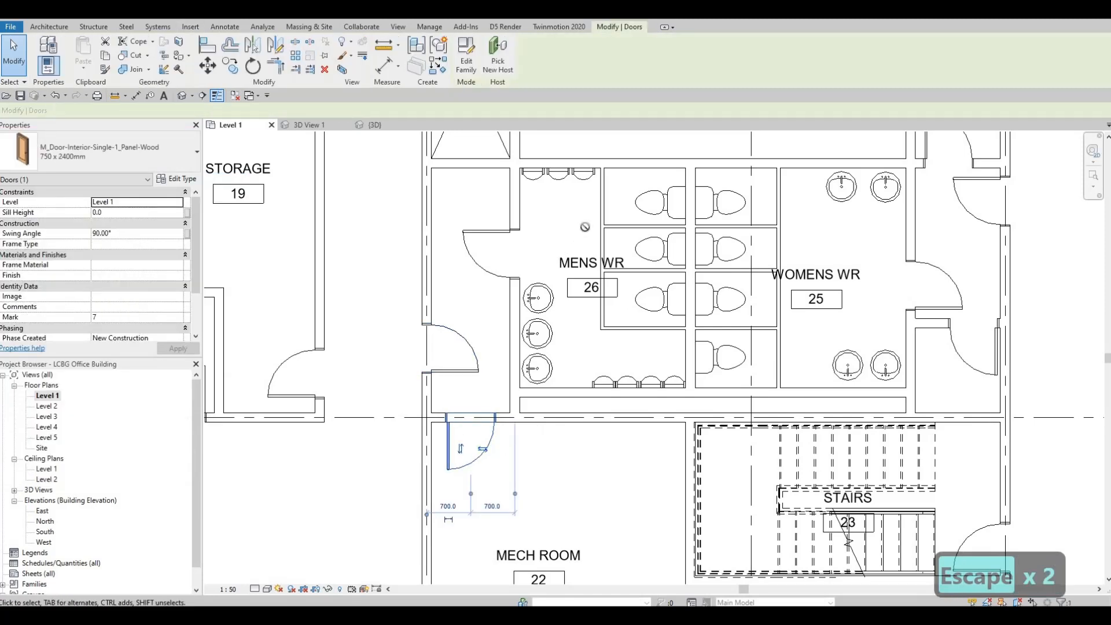
click(595, 196)
key(Escape)
key(Escape)
key(Escape)
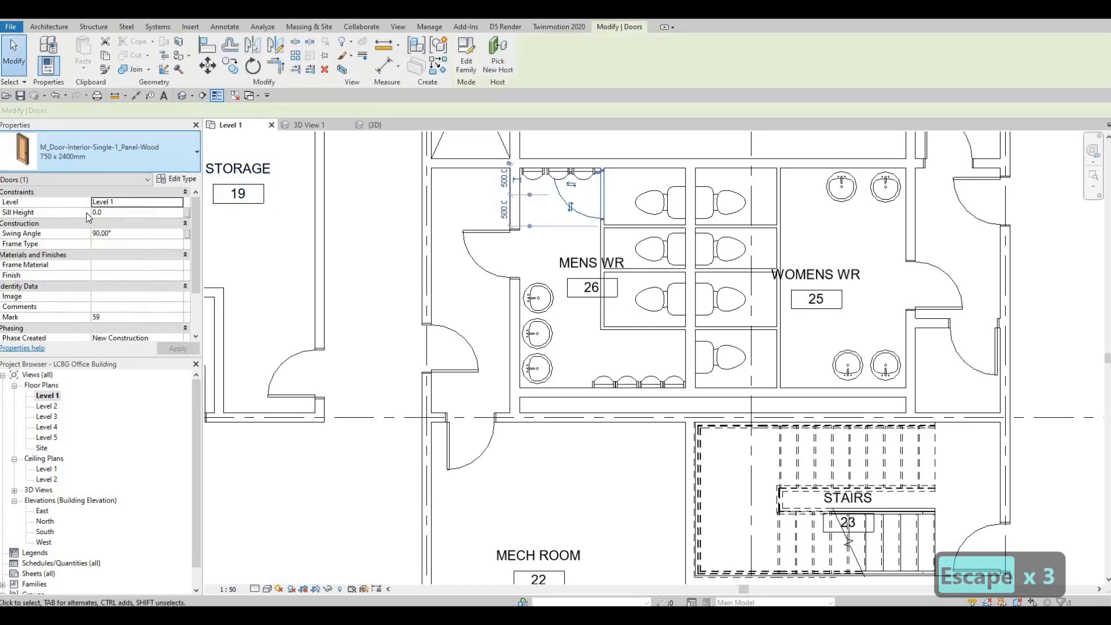
- Change the new stall door's type to the 300 x 2100mm size of M_Door-Interior-Single-1_Panel-Wood
click(105, 152)
scroll(48, 260, up, 6)
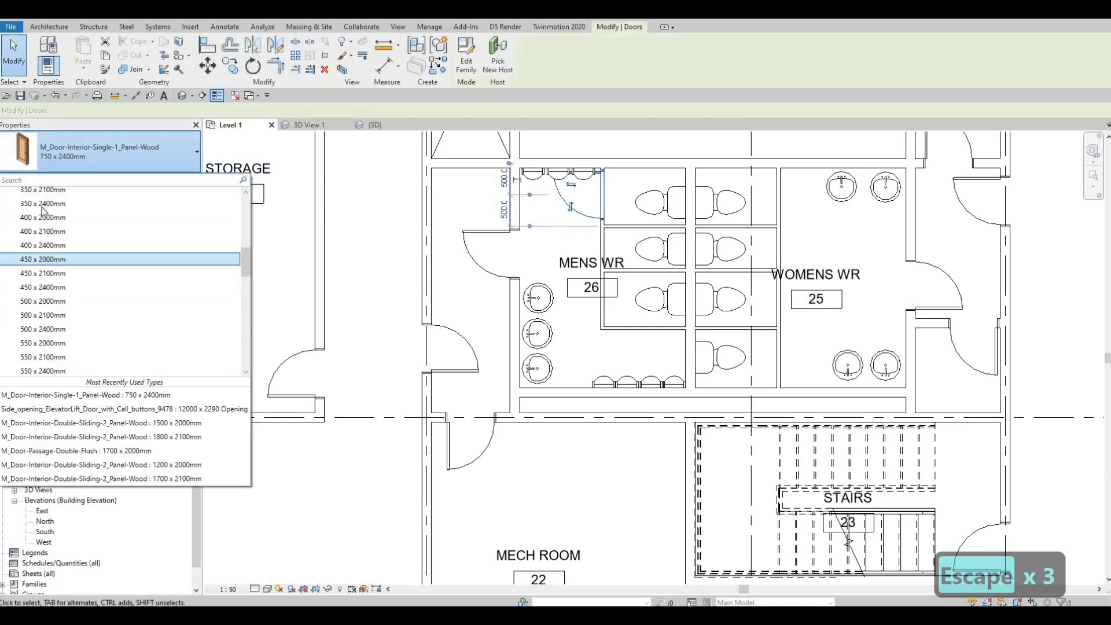
scroll(72, 215, up, 1)
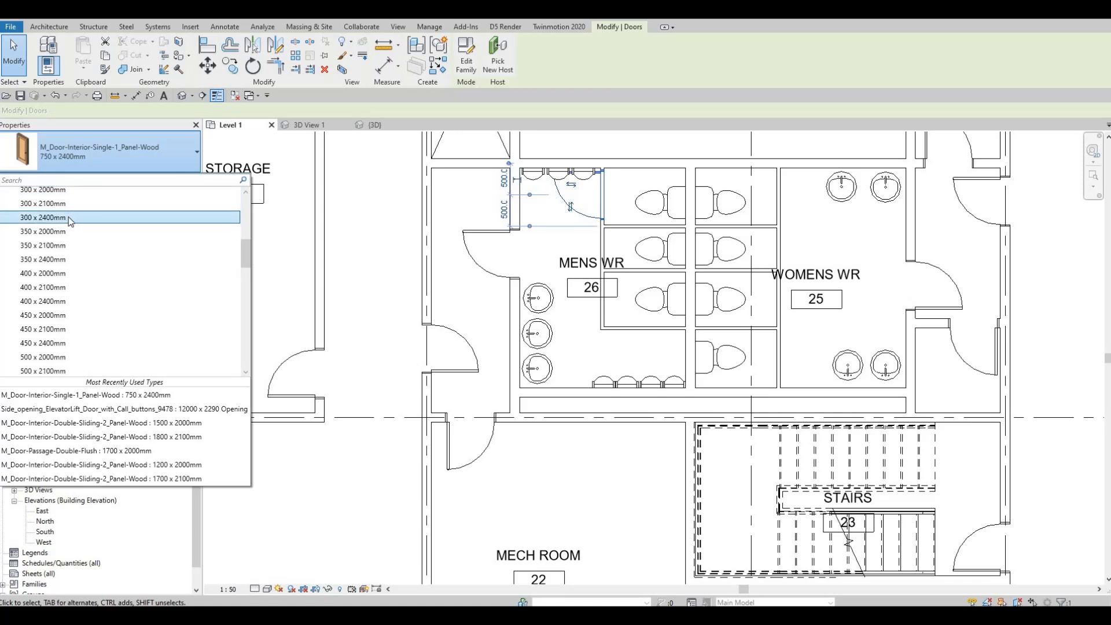
scroll(51, 260, up, 1)
key(Escape)
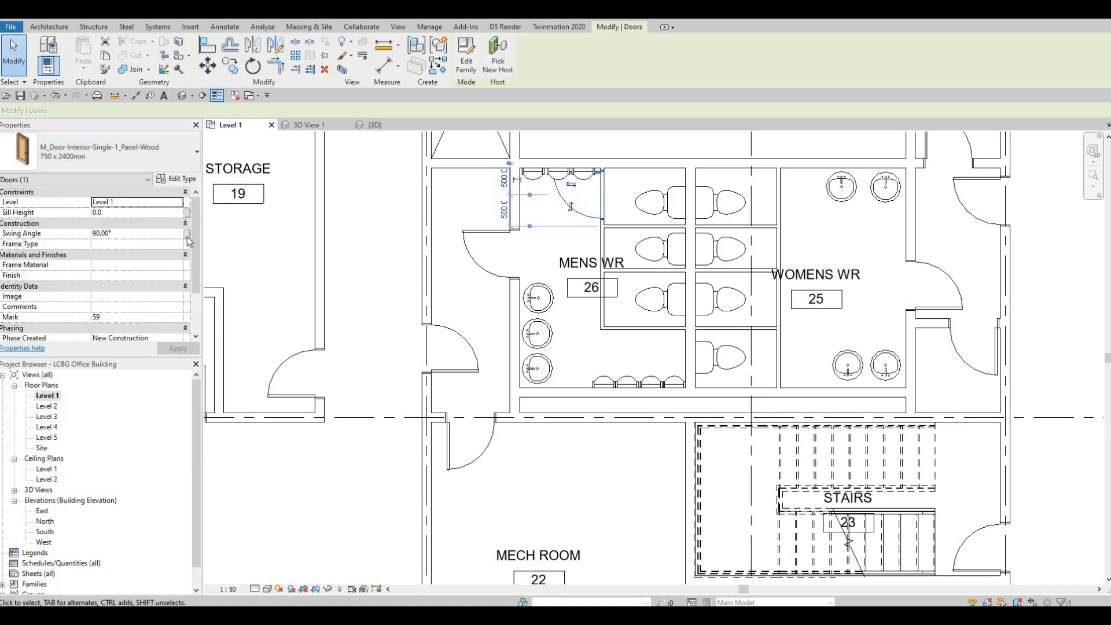
click(114, 154)
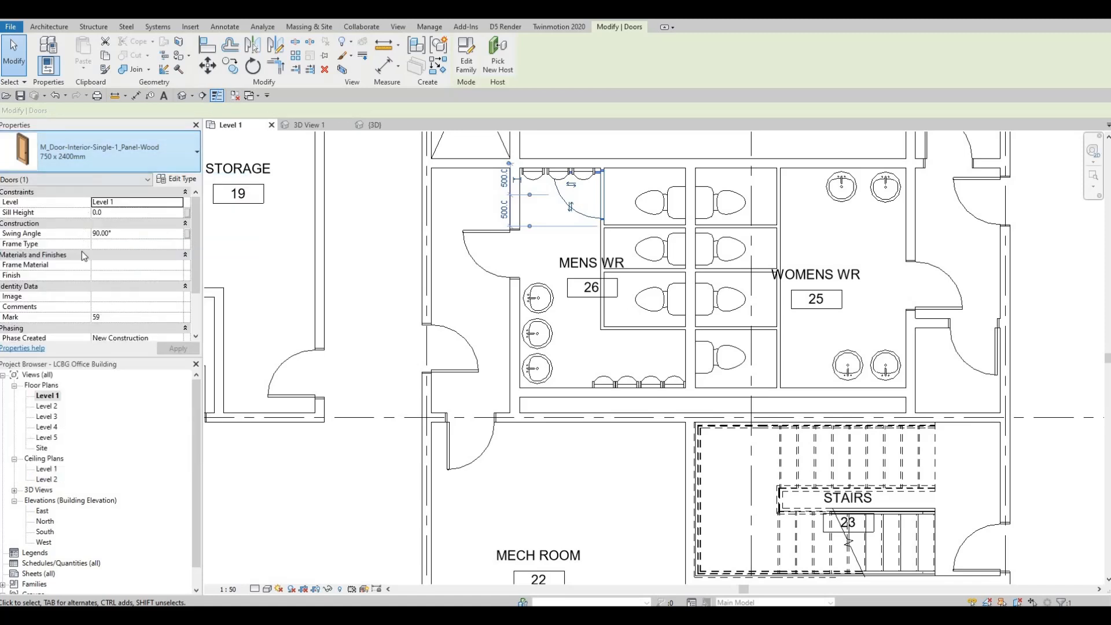
scroll(68, 243, up, 1)
scroll(67, 243, up, 3)
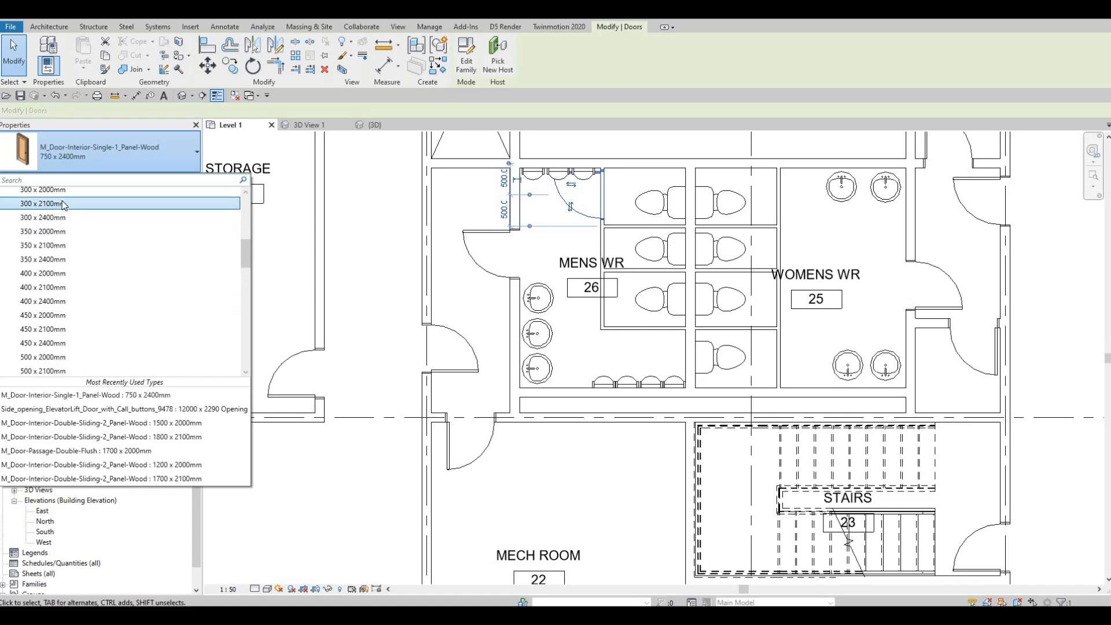
key(Escape)
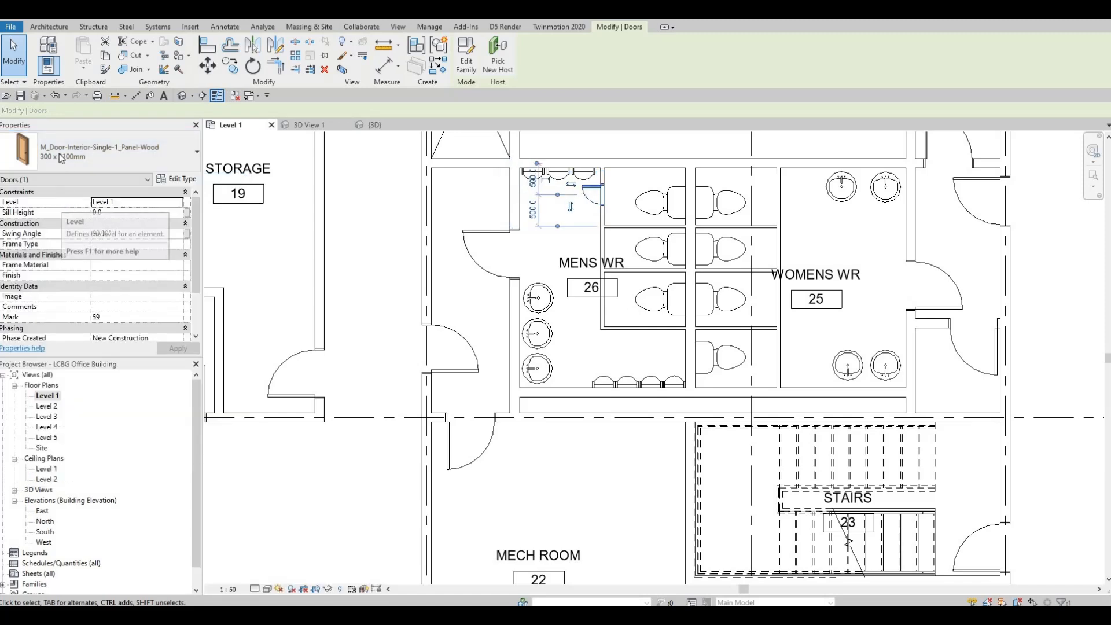
- Change the uppermost MENS WR stall door to the 500 x 2000mm type and flip it to swing into the stall
click(50, 167)
scroll(50, 265, down, 1)
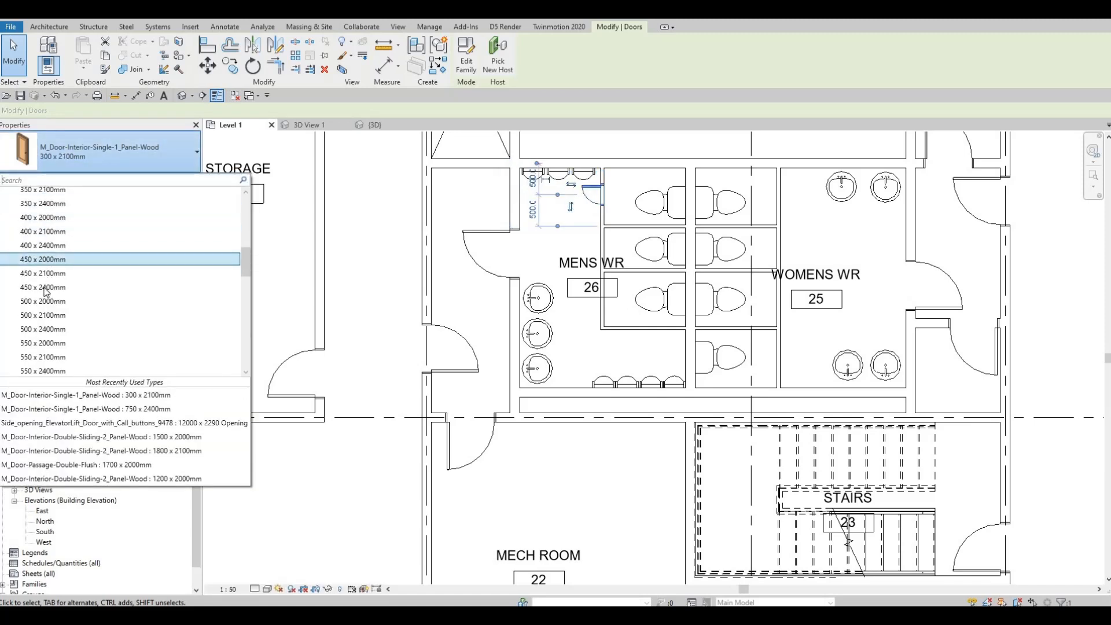
click(41, 301)
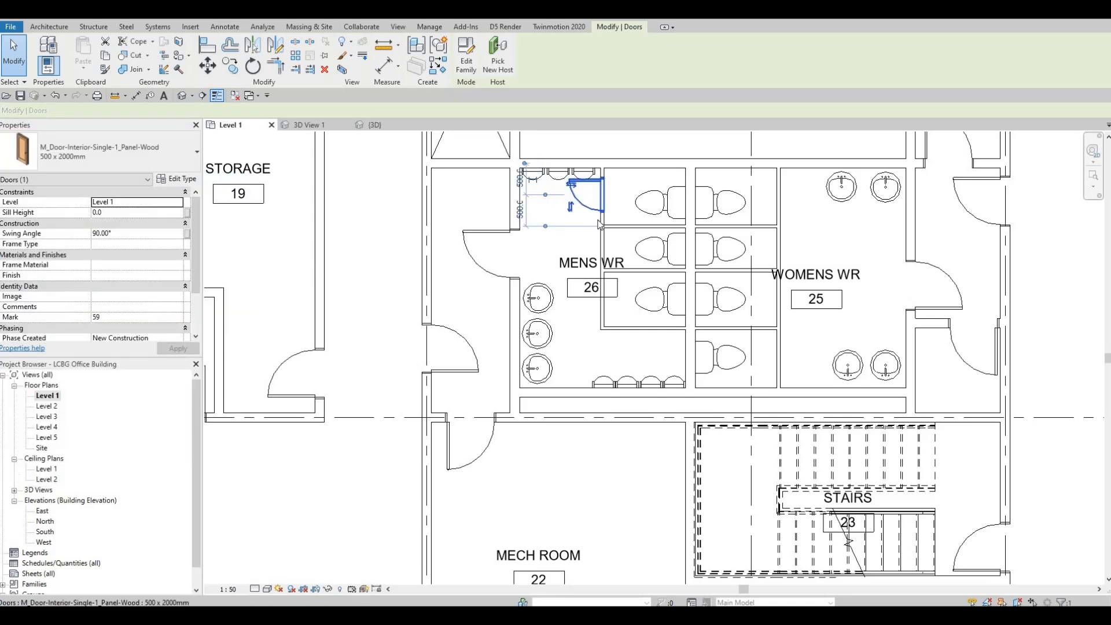
key(Escape)
key(Escape)
click(601, 197)
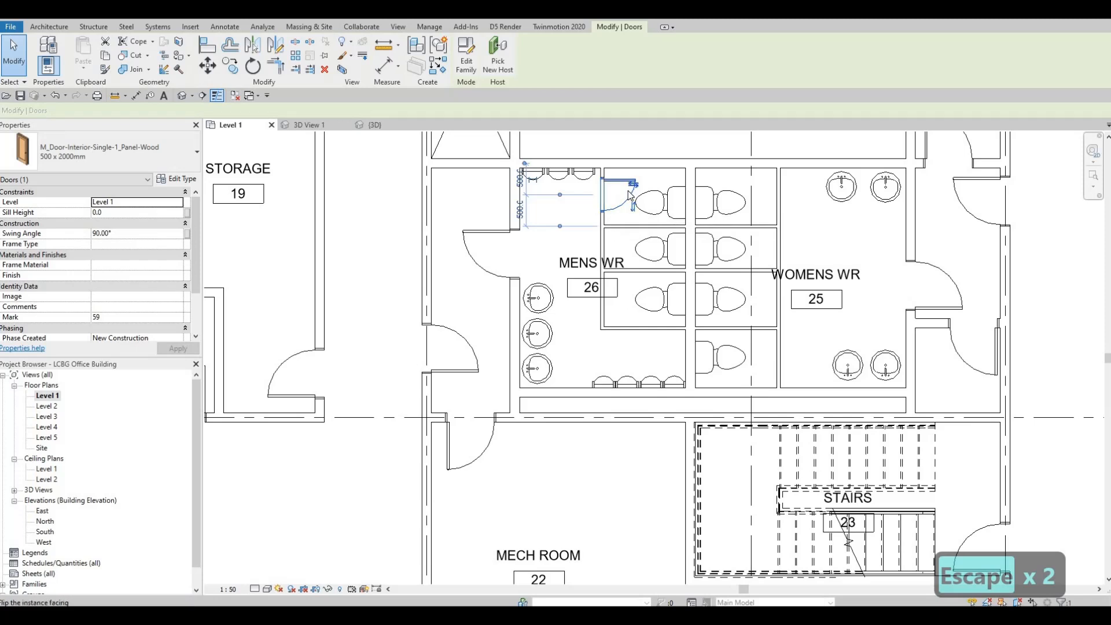
key(Escape)
key(Escape)
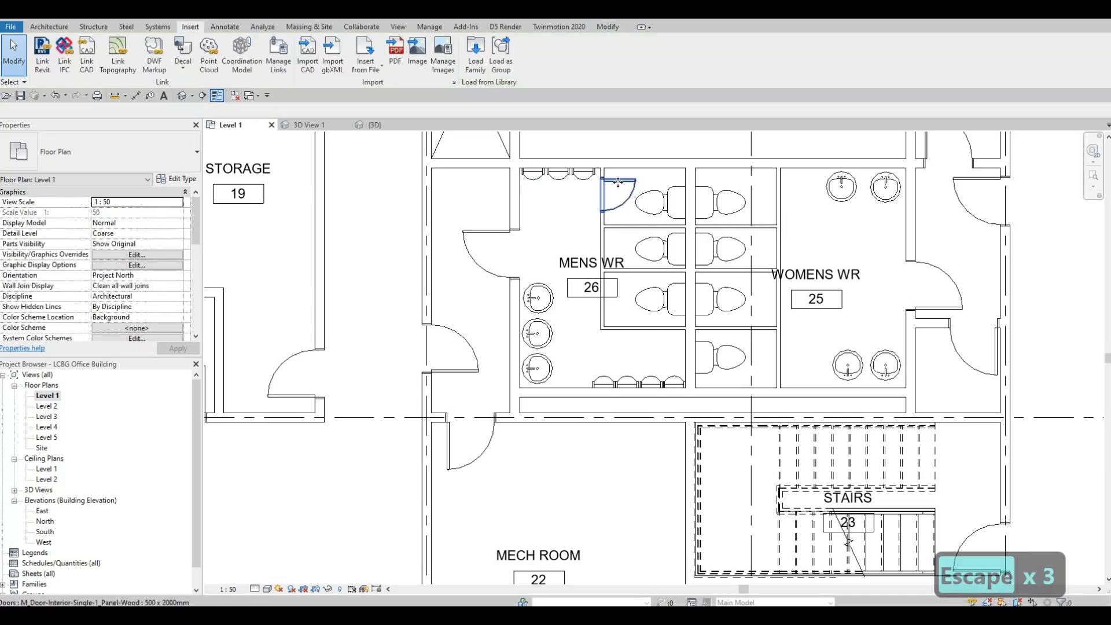
- Create similar 500 x 2000mm doors in the front wall of the other two MENS WR stalls, swinging inward
click(619, 185)
key(c)
key(s)
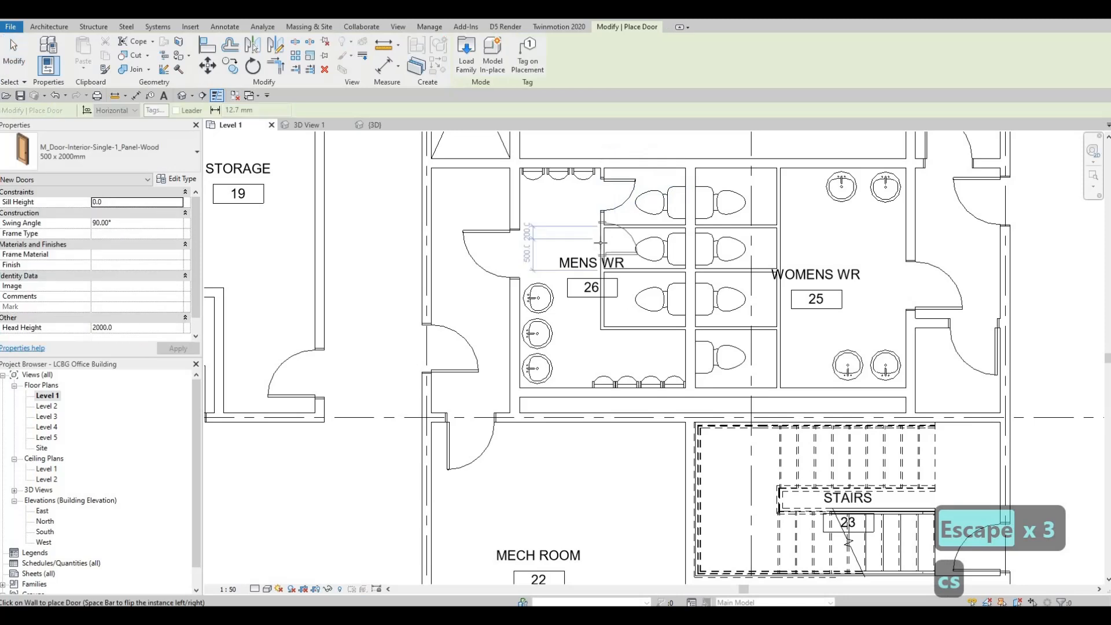
scroll(606, 244, up, 2)
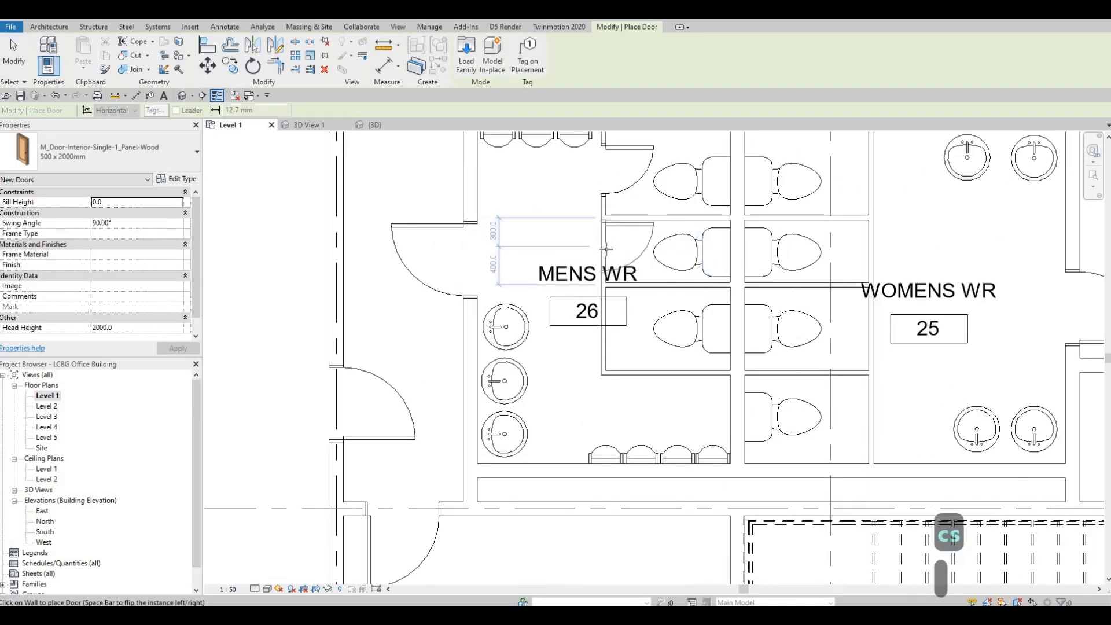
click(606, 312)
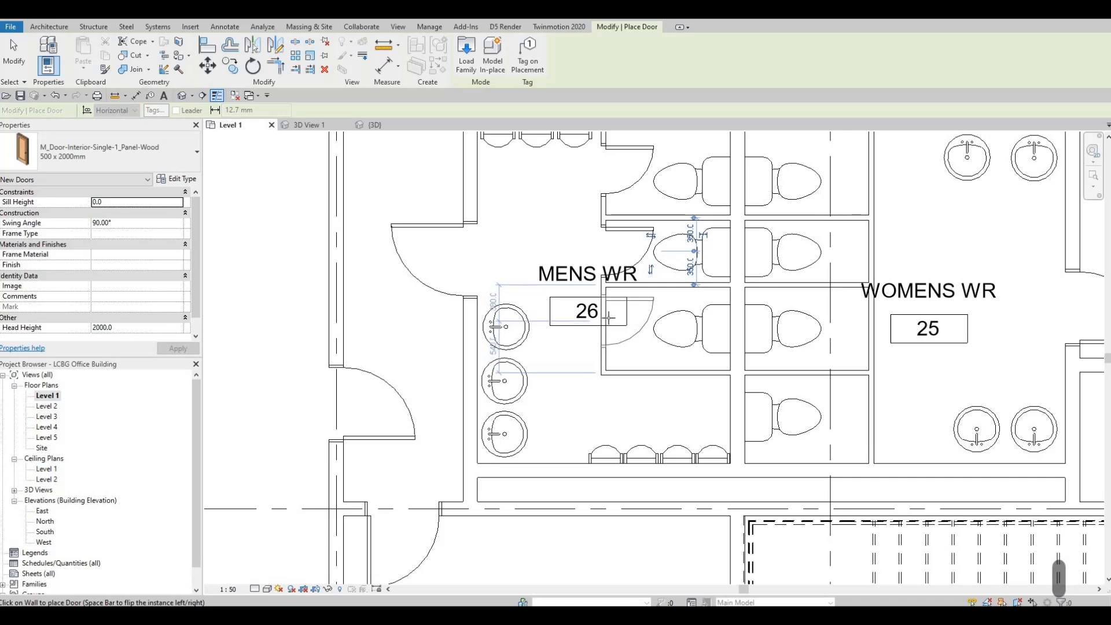
key(Escape)
key(Escape)
key(Escape)
key(Escape)
- Nudge the front wall of the MENS WR stalls away from the toilets, to 1460 mm from the shared washroom wall
scroll(596, 282, up, 3)
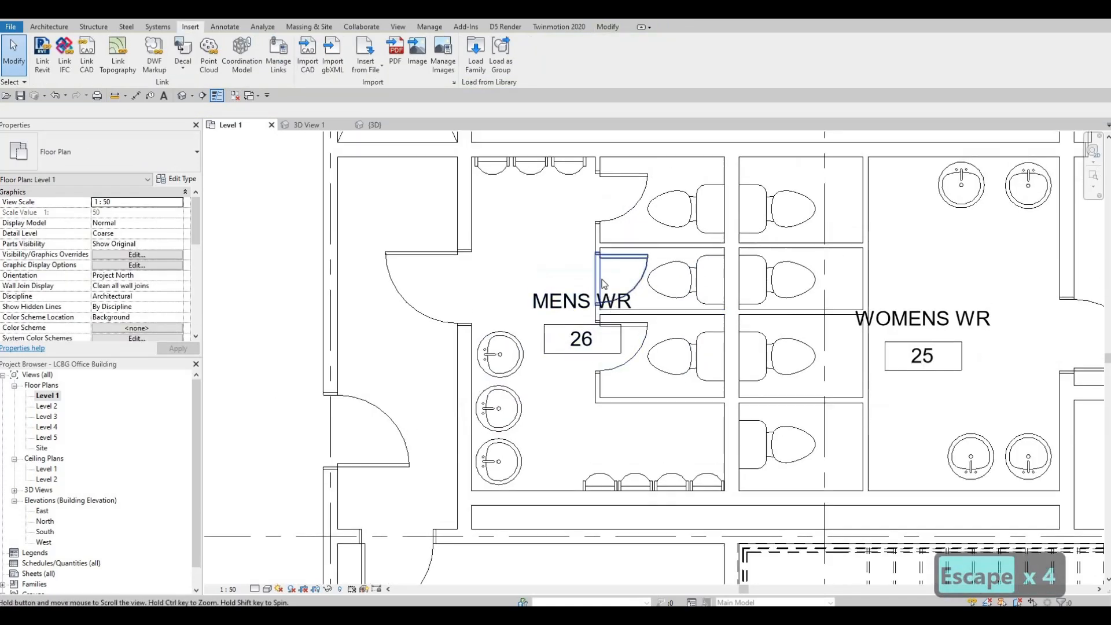
click(594, 276)
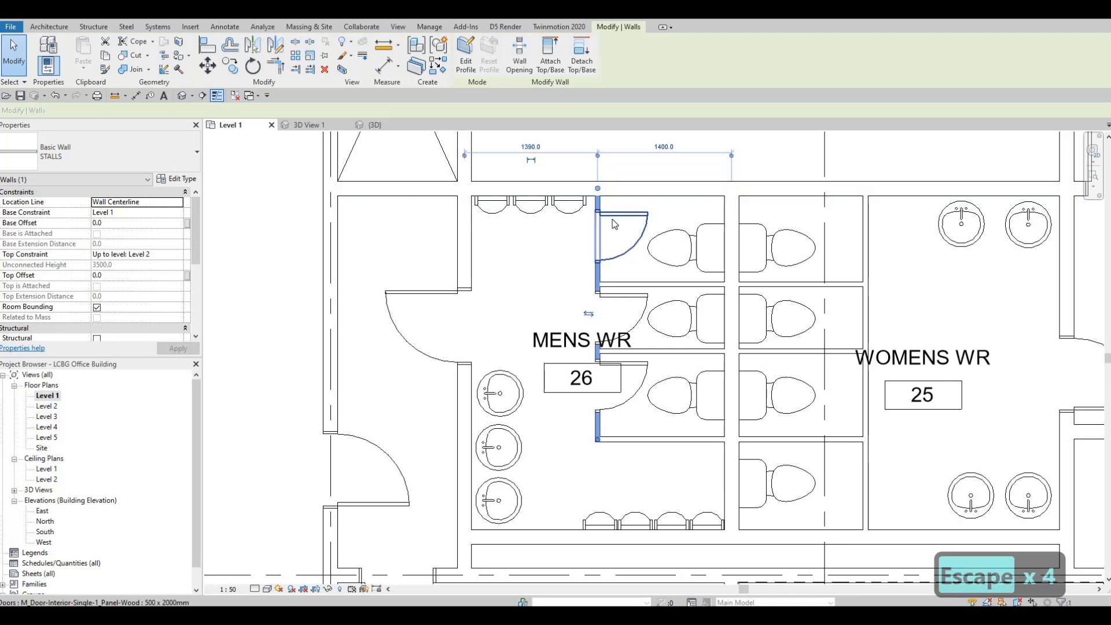
key(Left)
key(Left)
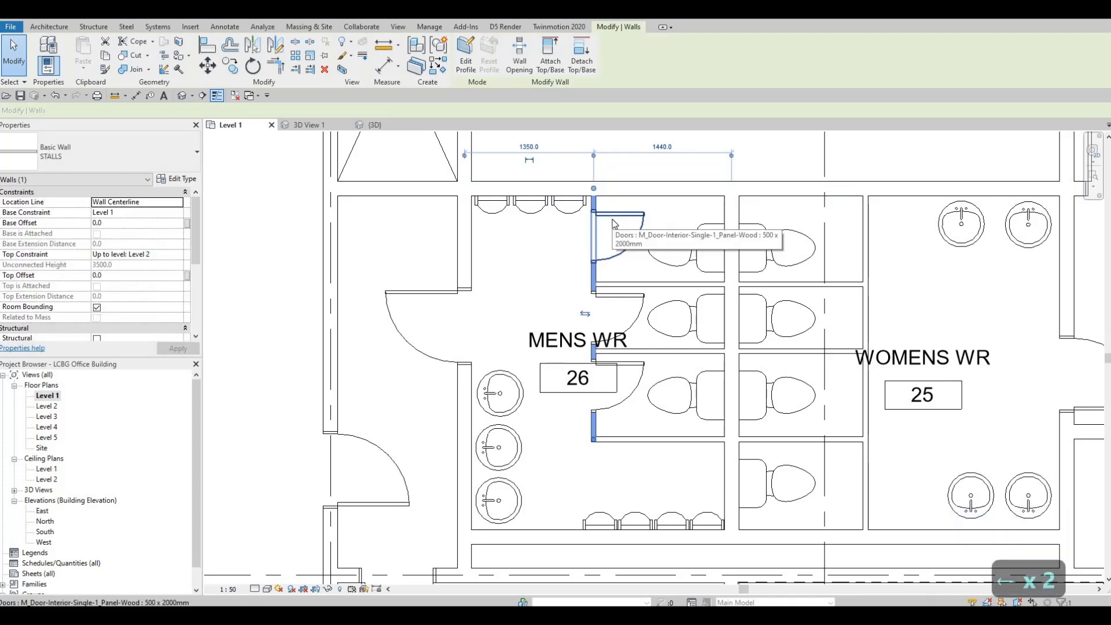
key(Left)
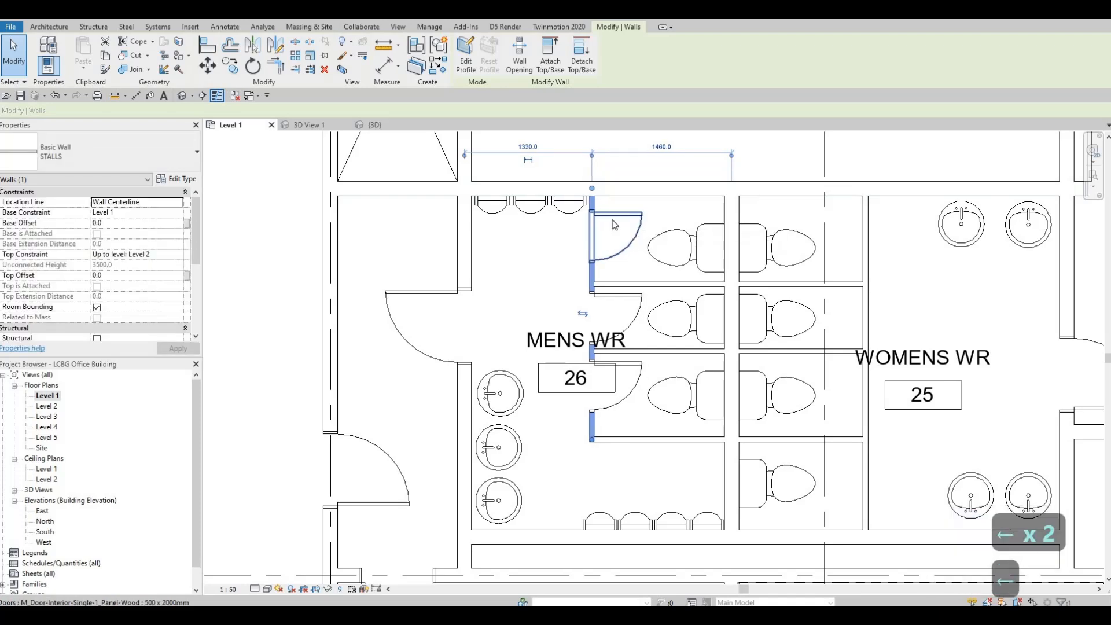
key(Escape)
key(Escape)
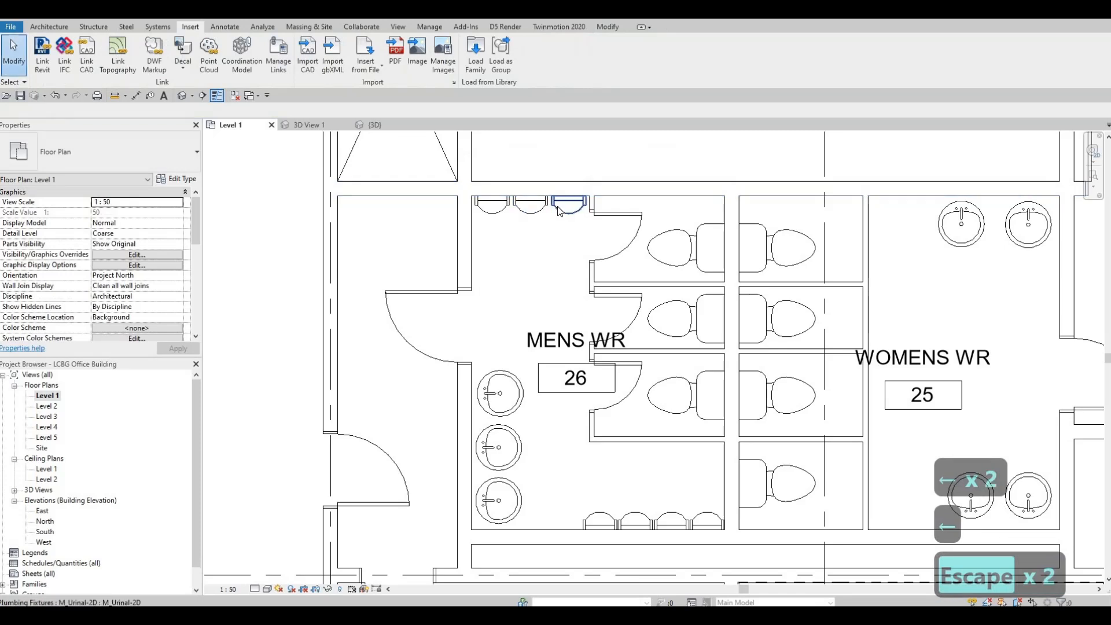
- Delete the upper-wall urinal nearest the MENS WR stalls and nudge the uppermost stall door 100 mm down along its wall
click(559, 207)
key(Delete)
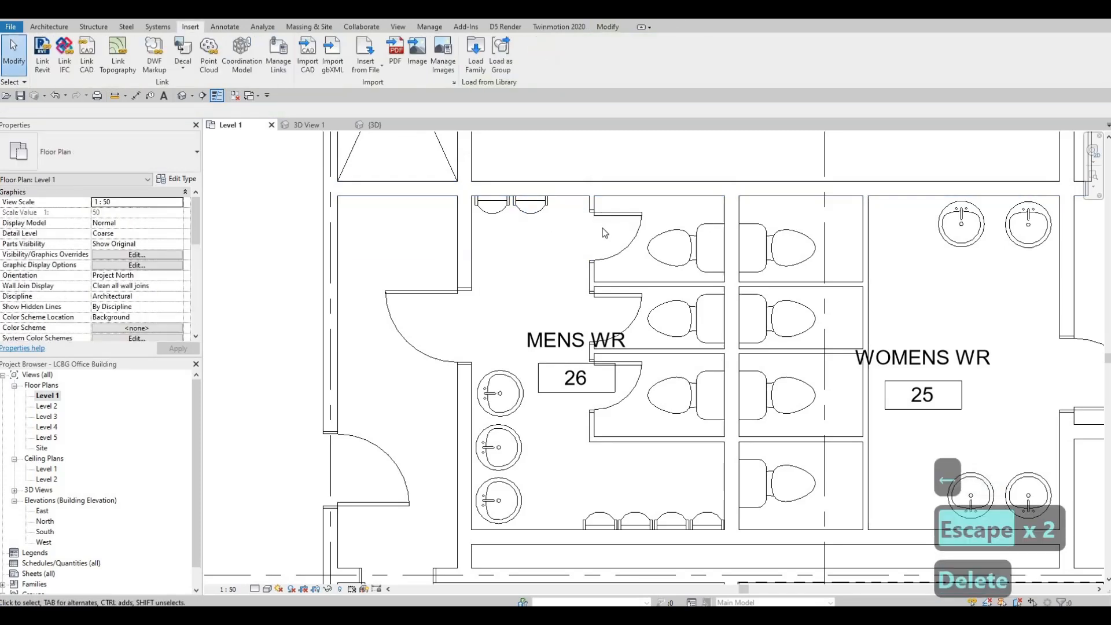
click(616, 258)
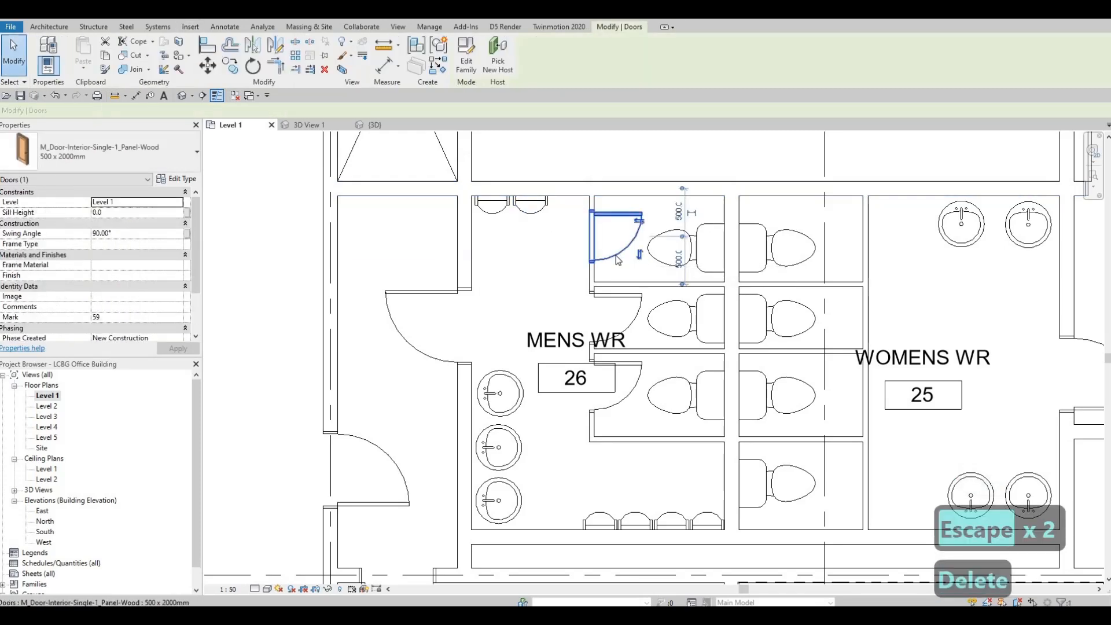
key(Down)
key(Down)
key(Down)
key(Down)
key(Down)
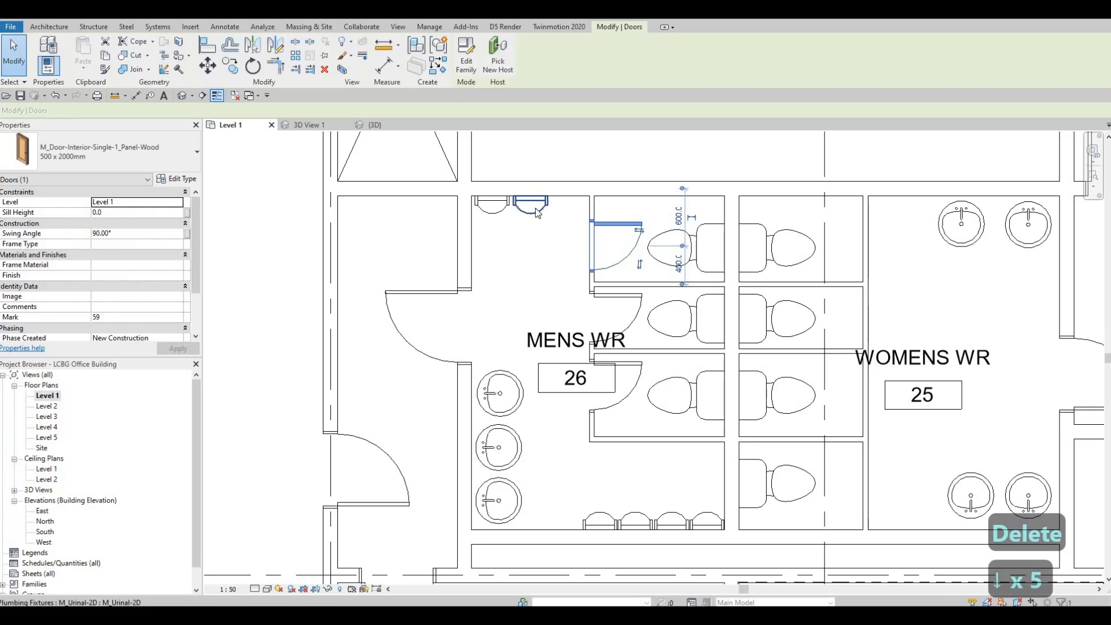
- Nudge the two remaining upper-wall urinals in MENS WR toward the stalls so they are spread more evenly along the wall
click(537, 213)
key(Right)
key(Right)
key(Right)
key(Right)
key(Right)
key(Right)
key(Right)
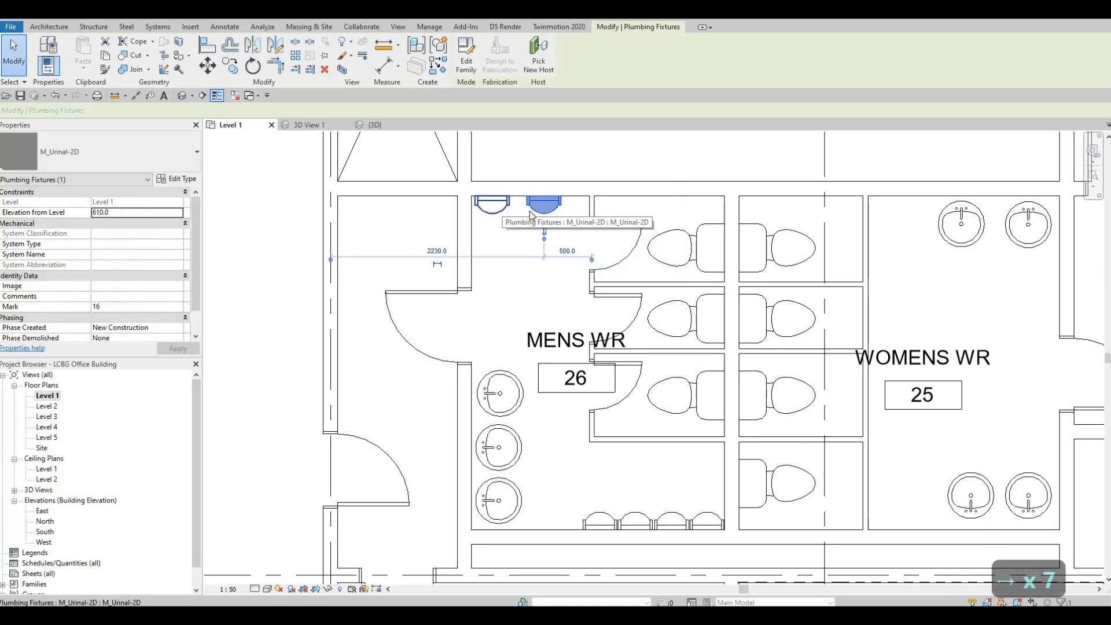
click(503, 209)
key(Right)
key(Right)
key(Right)
key(Right)
click(553, 206)
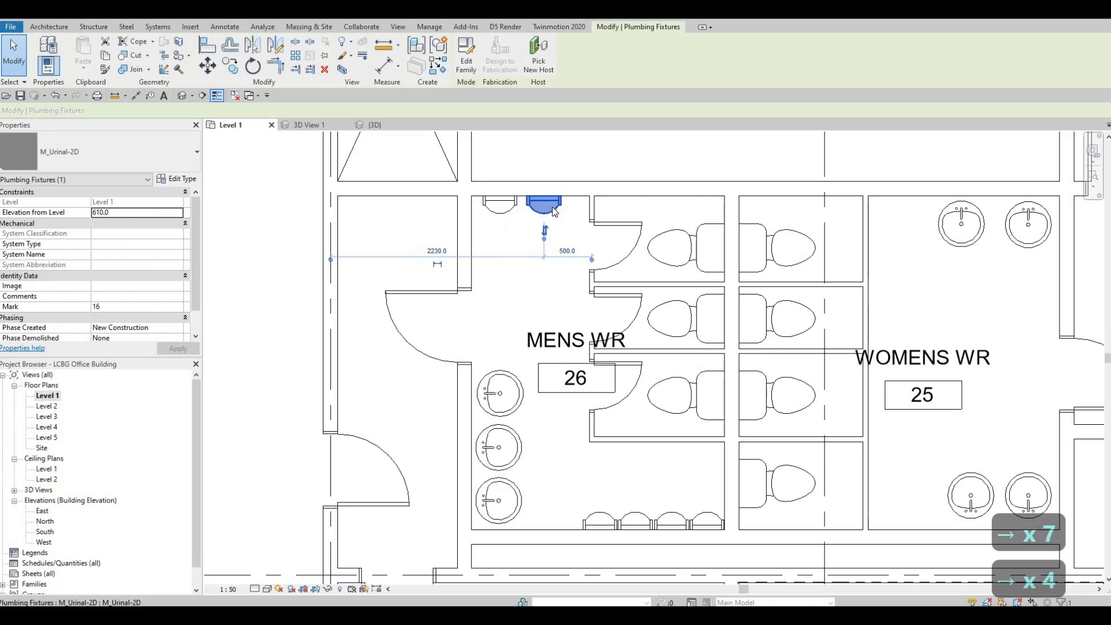
key(Right)
key(Right)
key(Right)
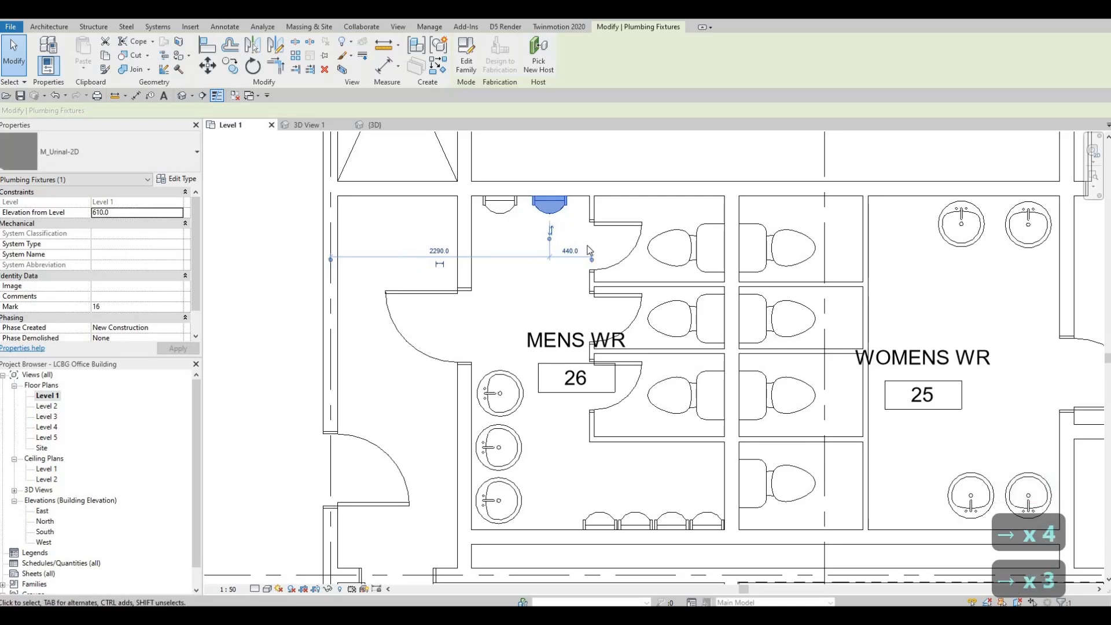
middle_drag(597, 257, 598, 260)
key(Escape)
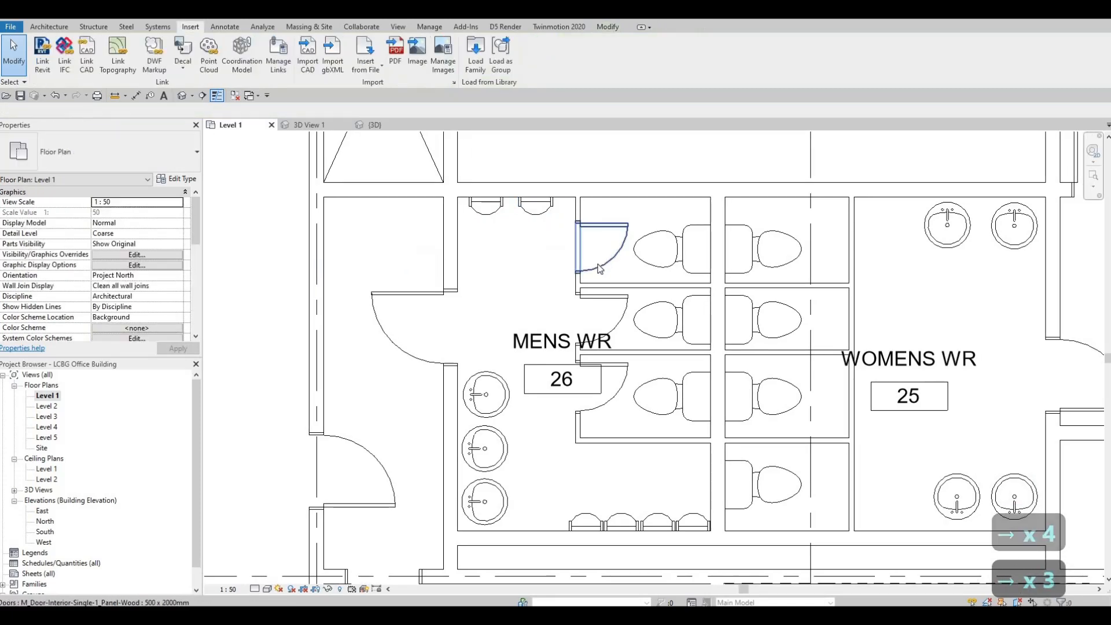
- Nudge the uppermost MENS WR stall door slightly farther down along the stall's front wall
click(598, 268)
key(Down)
key(Down)
key(Down)
key(Down)
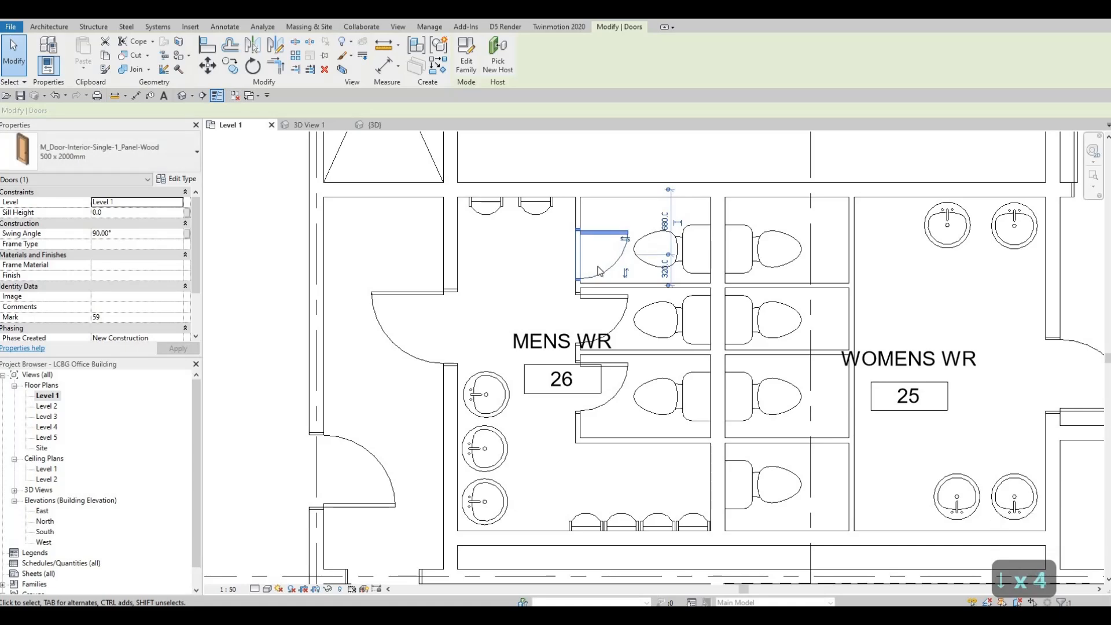
key(Up)
key(Escape)
middle_drag(714, 382, 674, 327)
key(Escape)
- Set the front wall of the WOMENS WR stalls 1460 mm from the shared washroom wall, matching the men's side
scroll(717, 306, down, 1)
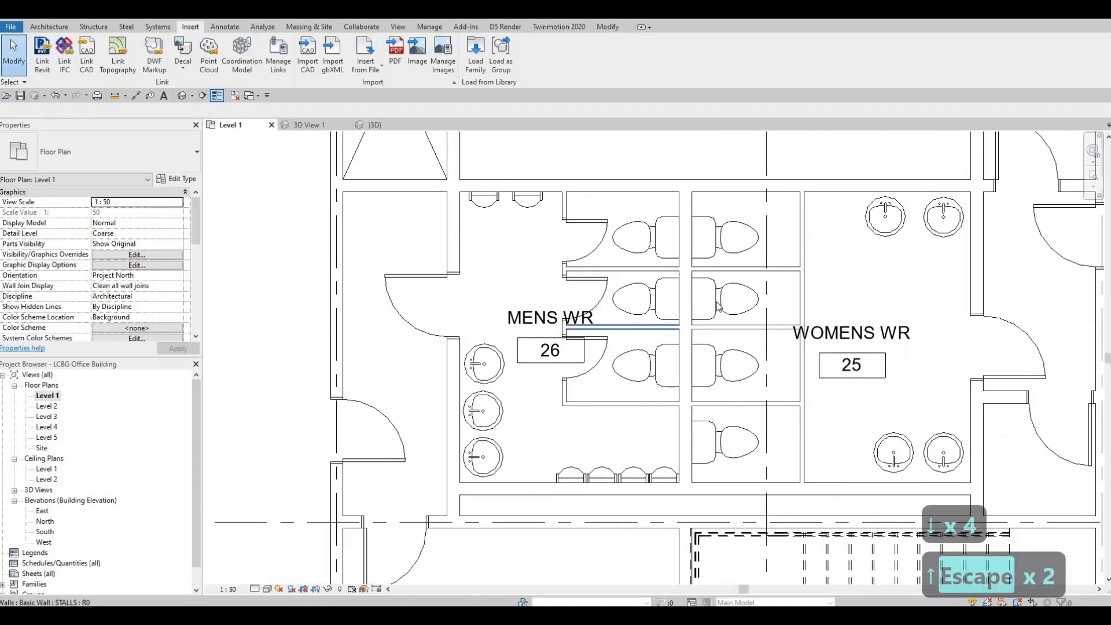
middle_drag(795, 259, 765, 268)
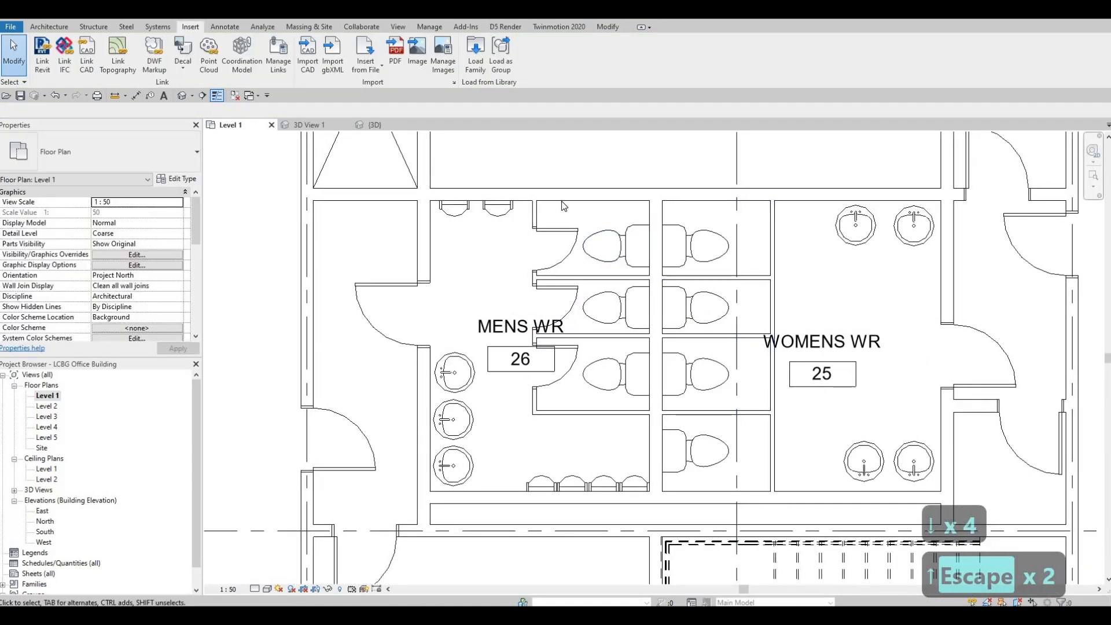
click(603, 186)
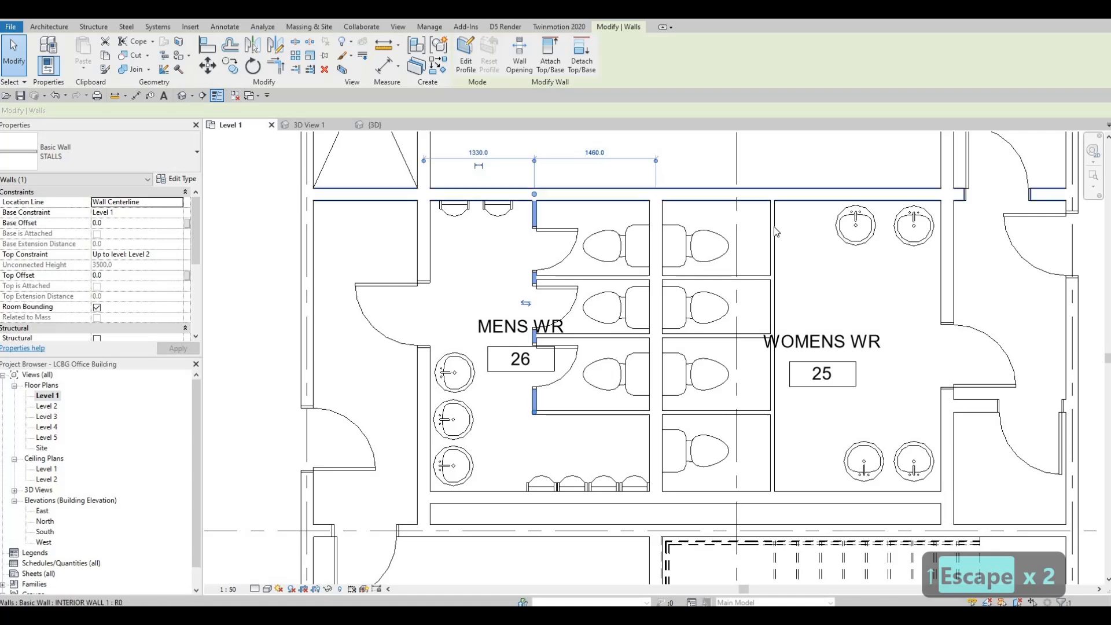
key(Escape)
click(773, 208)
click(702, 150)
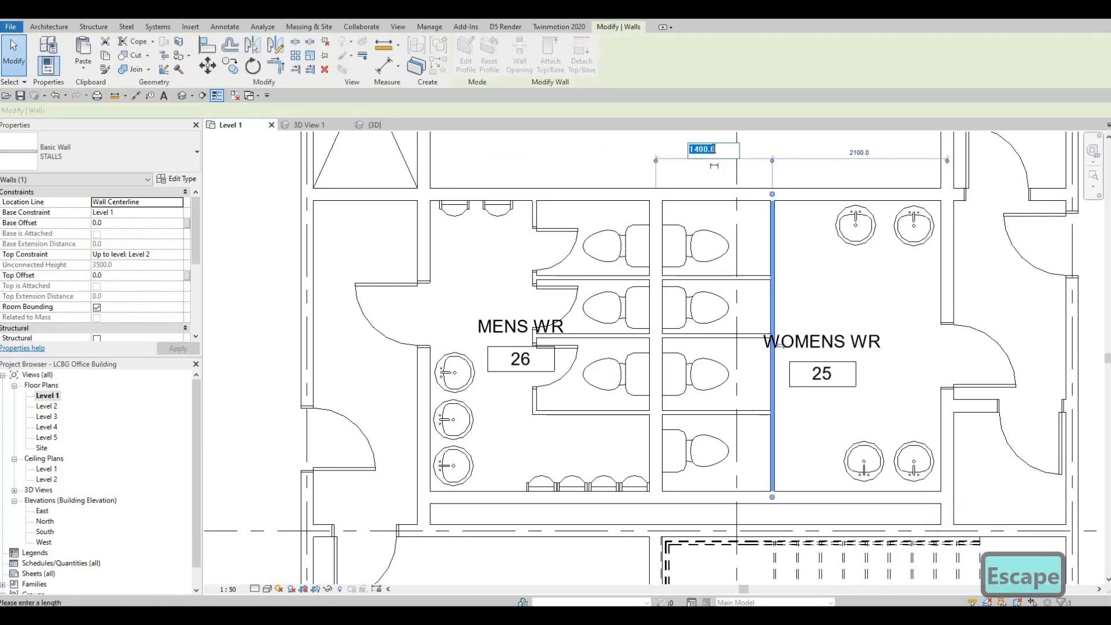
text(1460)
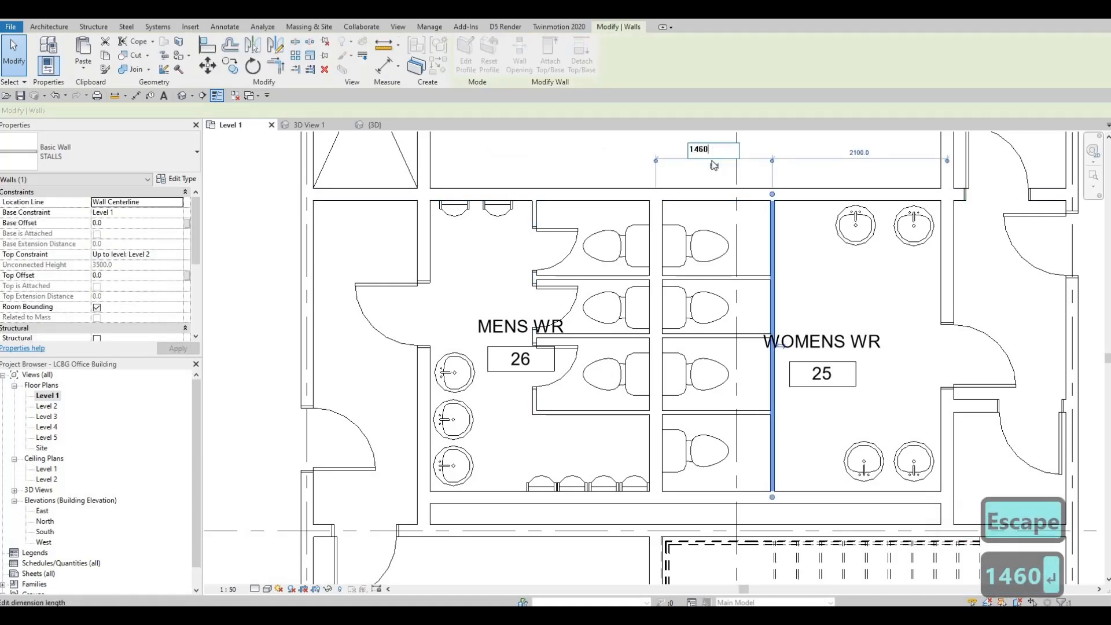
key(Return)
key(Escape)
key(Escape)
key(Escape)
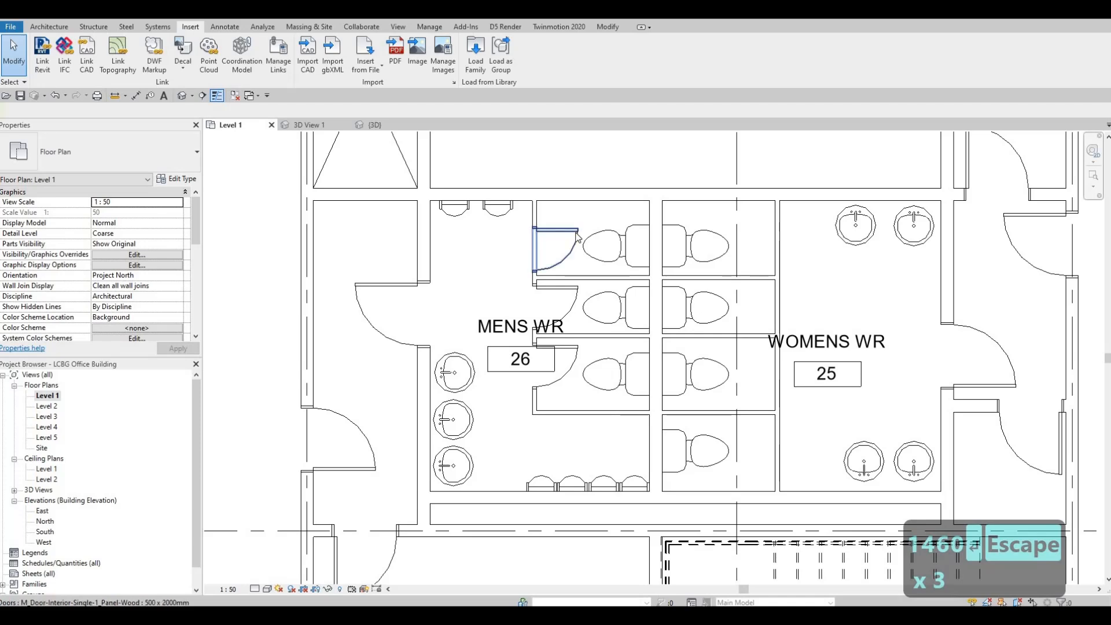
- Create a similar 500 x 2000mm door in the front wall of each of the four WOMENS WR stalls, swinging inward
click(577, 236)
key(c)
key(s)
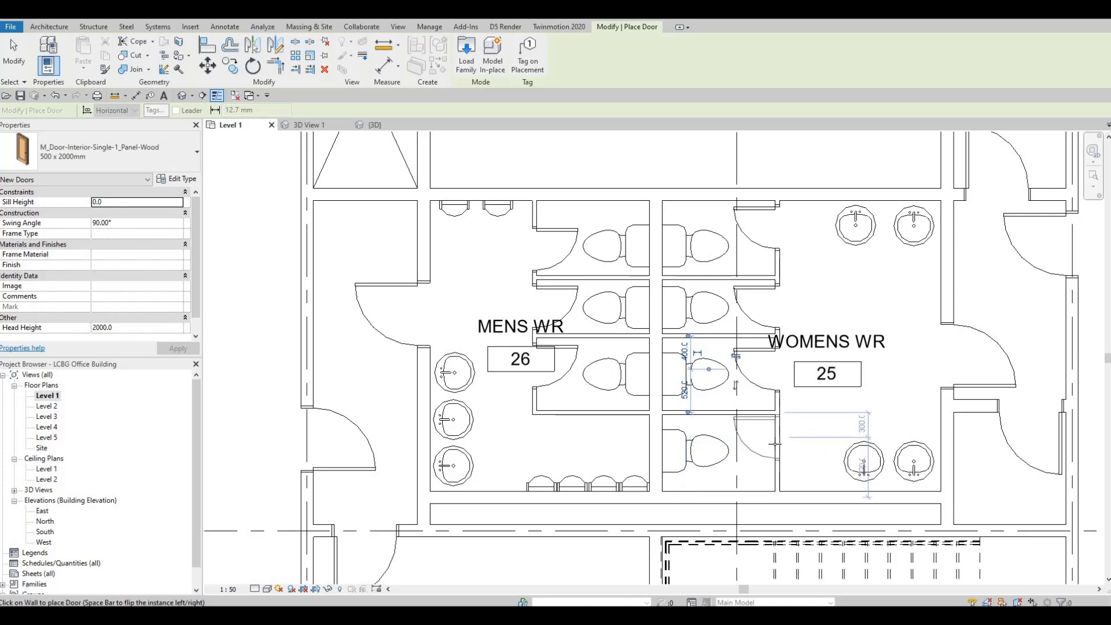
key(Escape)
key(Escape)
key(Escape)
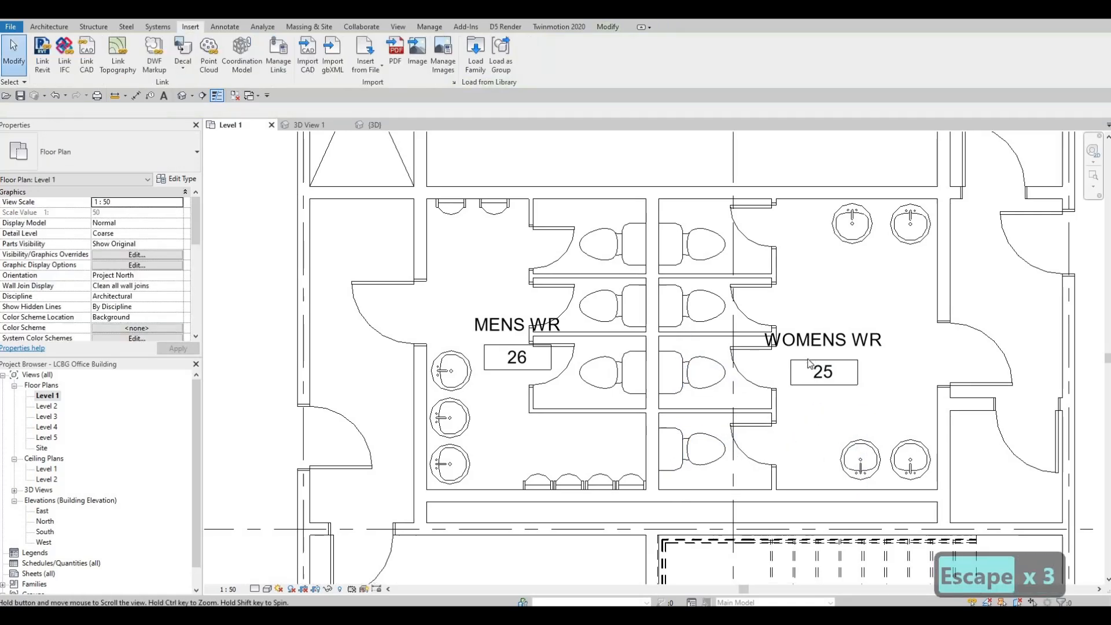
- Outline the counter around the three MENS WR sinks with Thin Lines detail lines, its front edge about 1679 mm long
scroll(799, 440, down, 2)
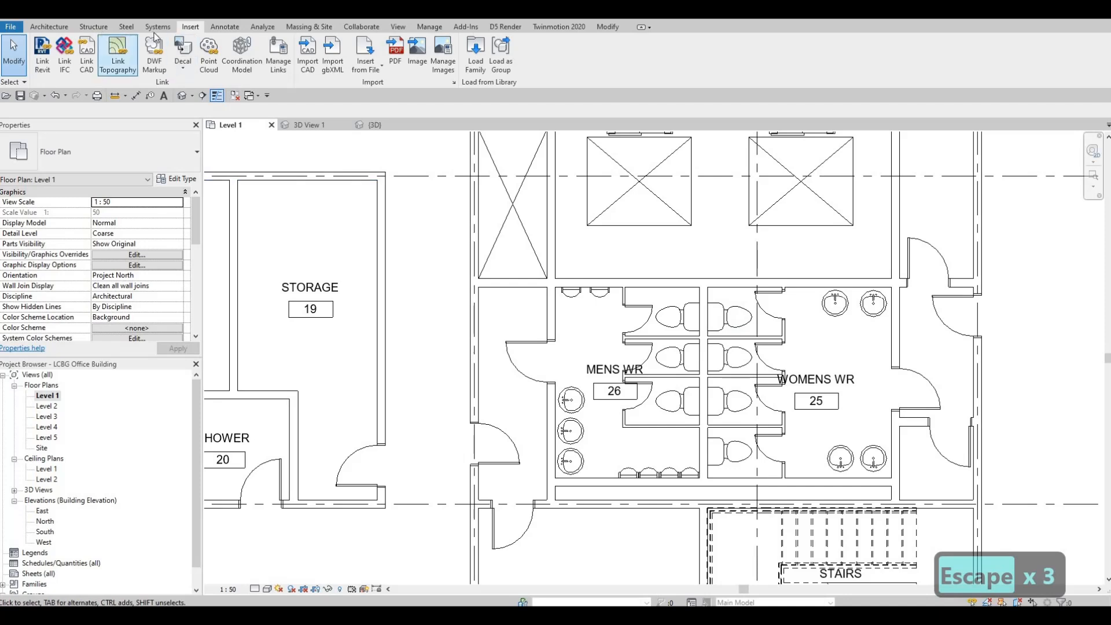
scroll(408, 75, down, 1)
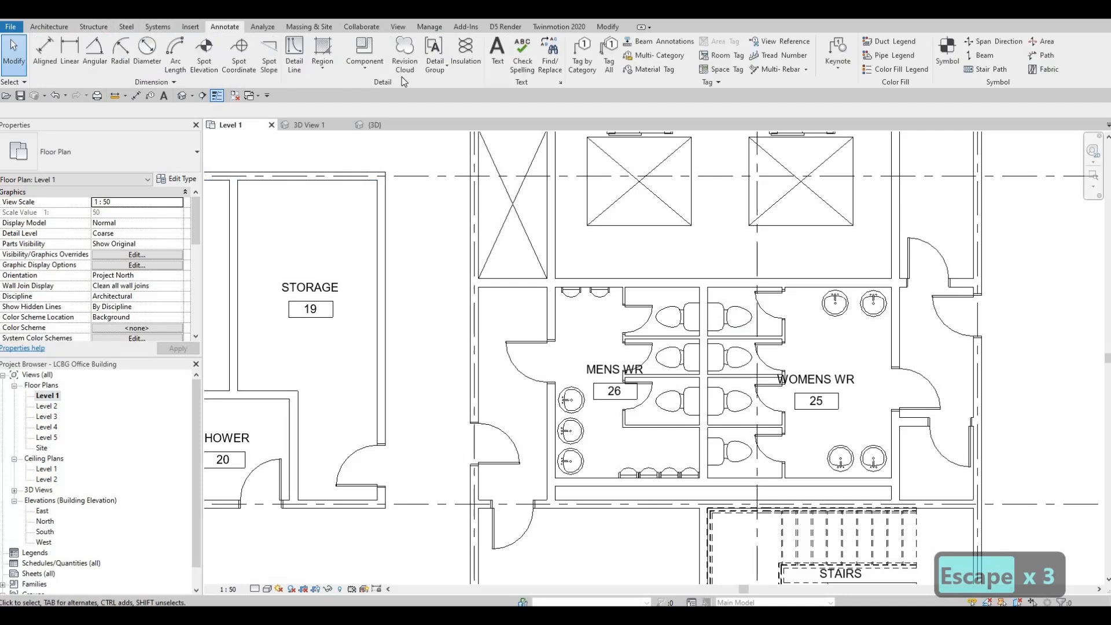
click(293, 64)
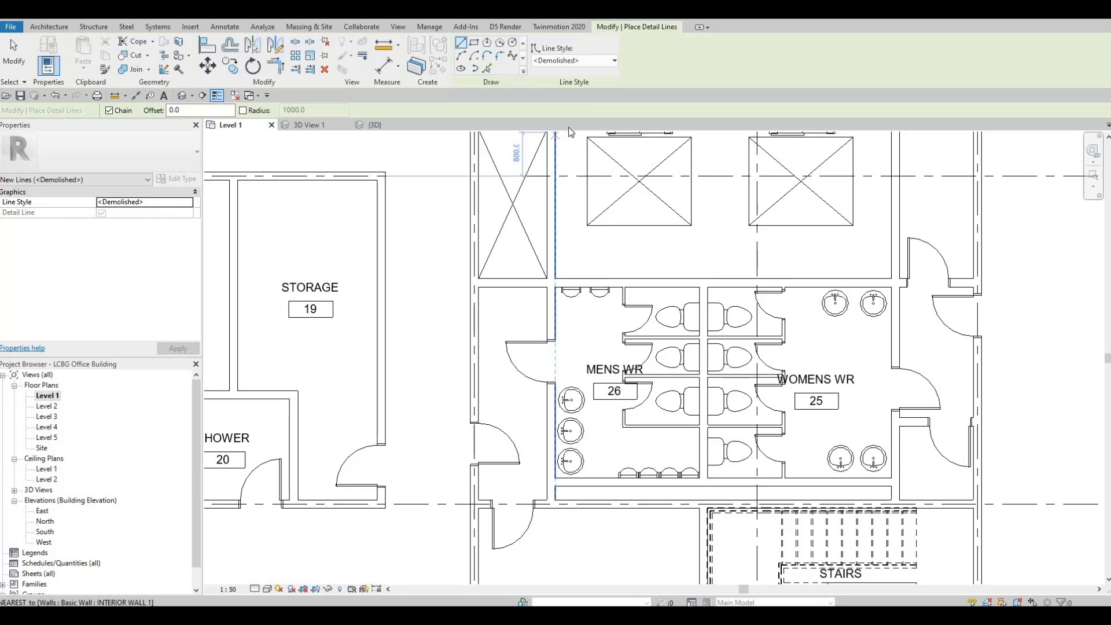
click(573, 60)
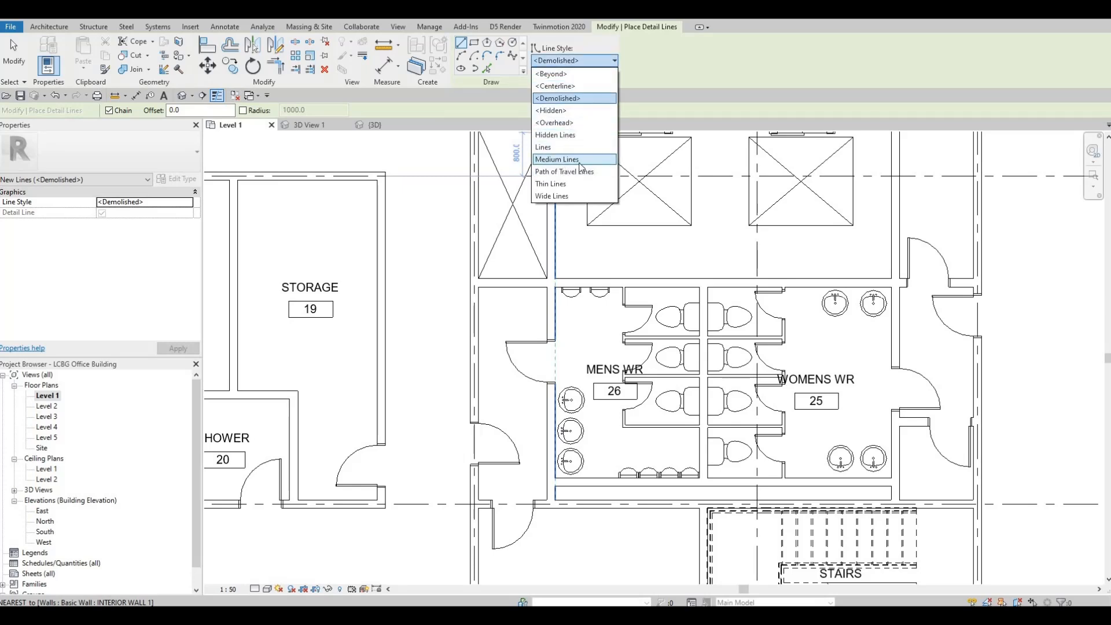
click(555, 184)
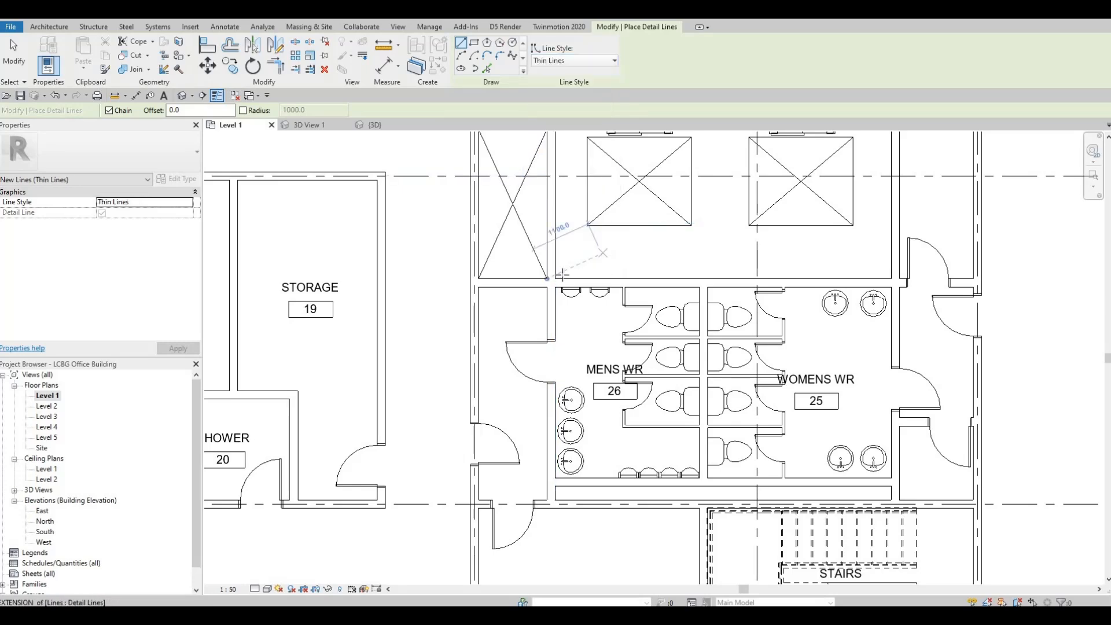
scroll(562, 274, up, 5)
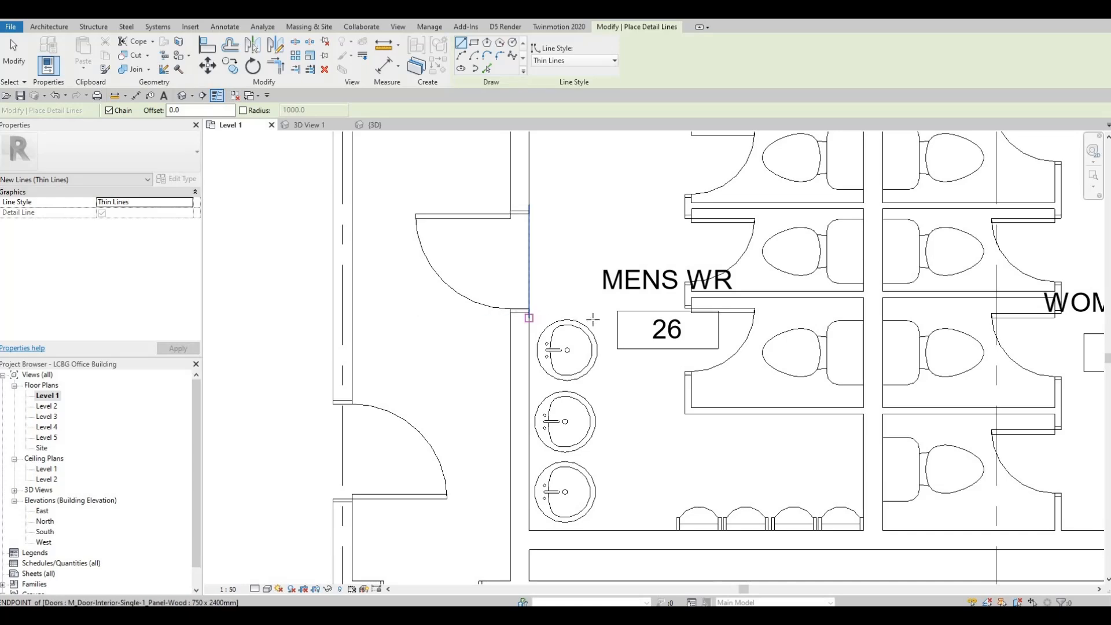
click(593, 319)
click(600, 318)
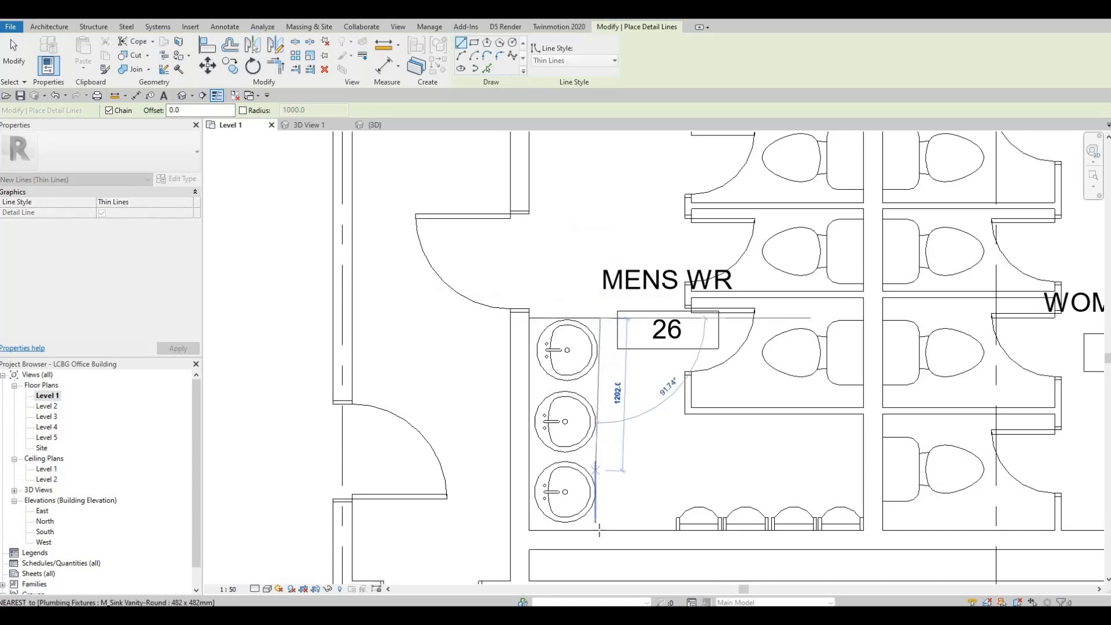
click(600, 530)
key(Escape)
key(Escape)
scroll(602, 353, down, 2)
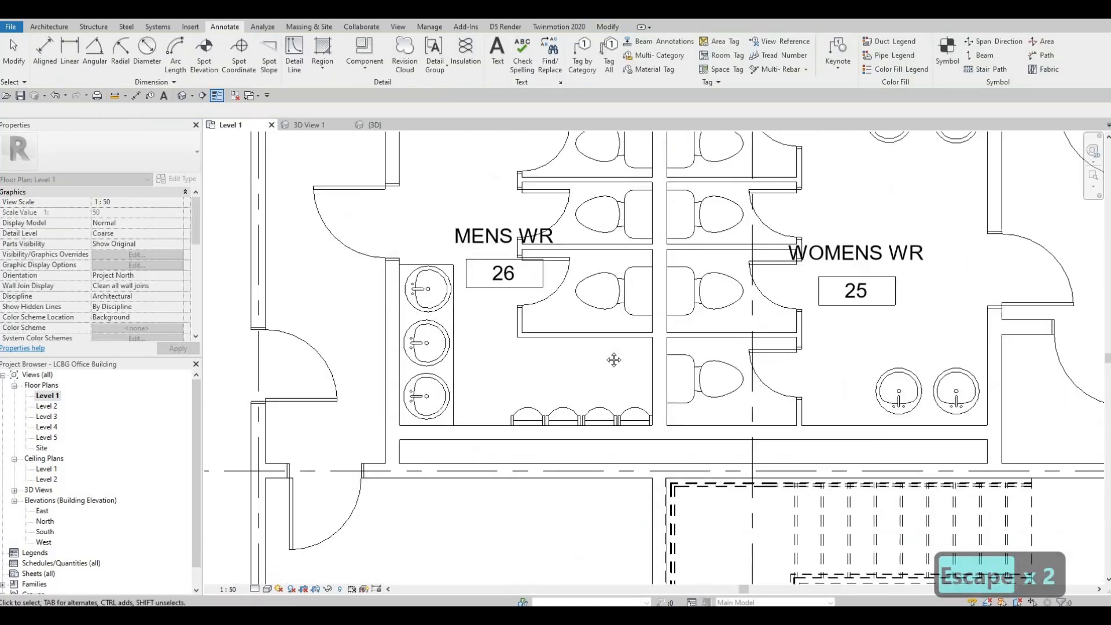
- Outline a counter about 1320 mm long and 685 mm deep around the lower pair of WOMENS WR sinks with thin detail lines
middle_drag(963, 368, 822, 402)
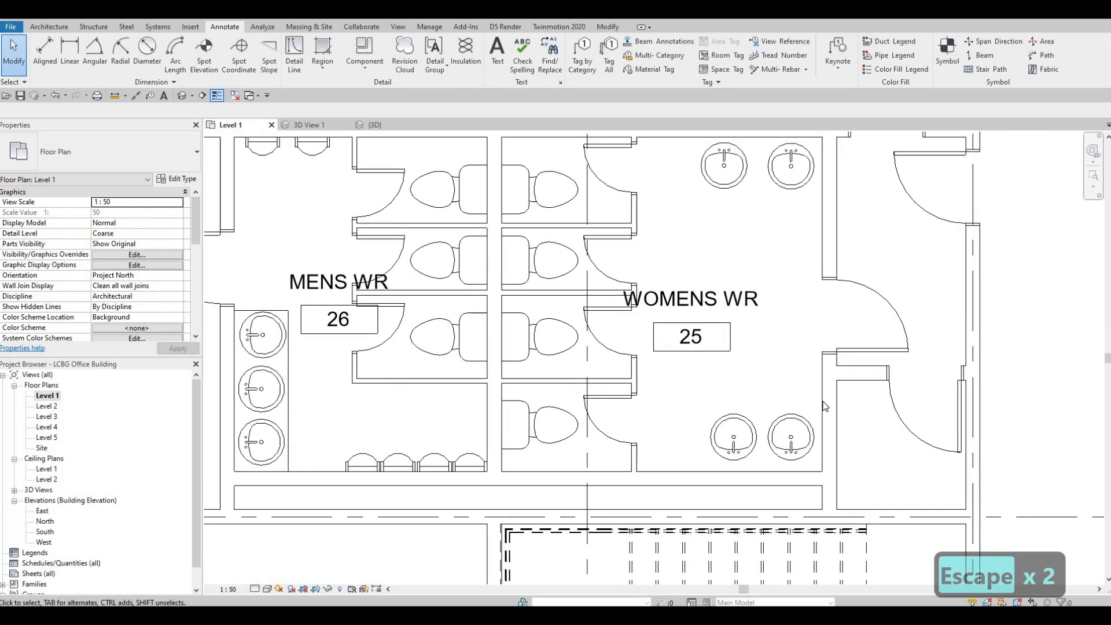
key(Escape)
click(291, 395)
key(c)
key(s)
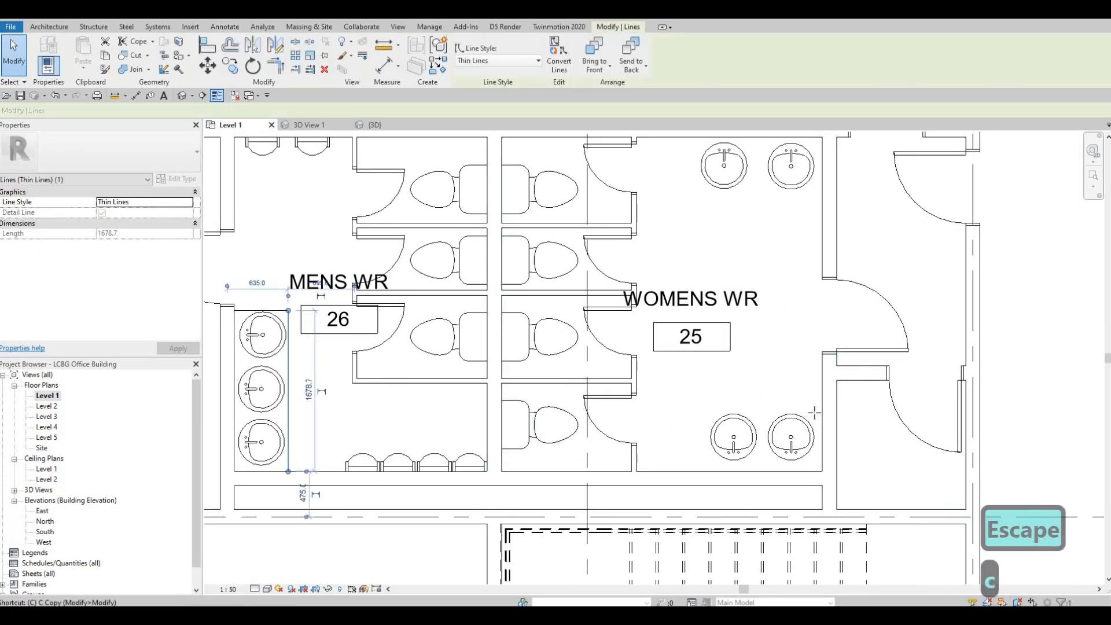
click(823, 406)
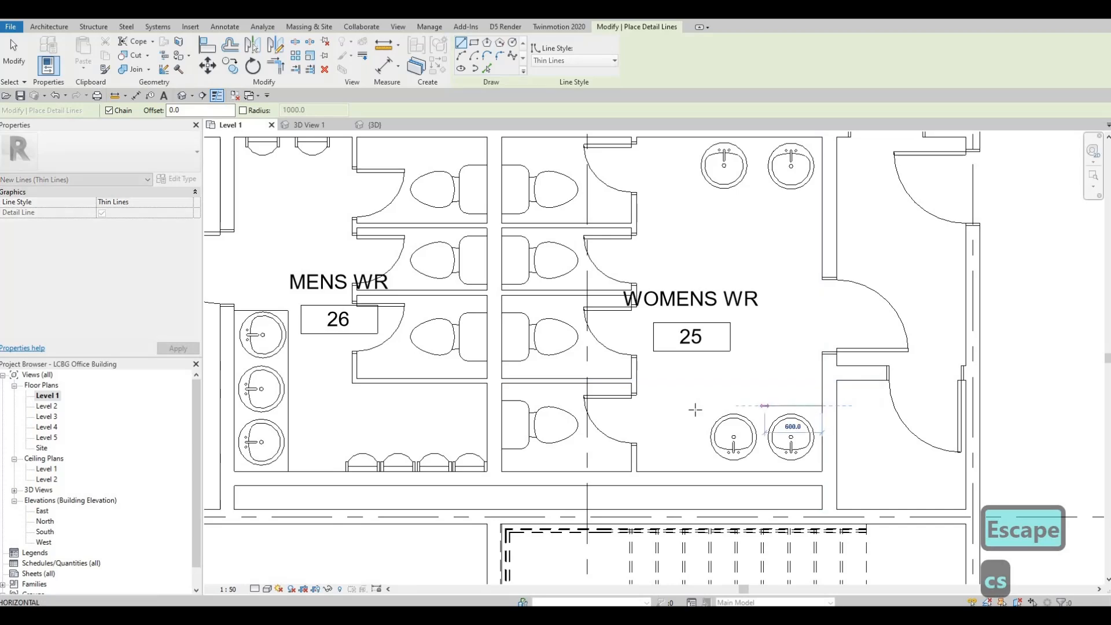
click(696, 406)
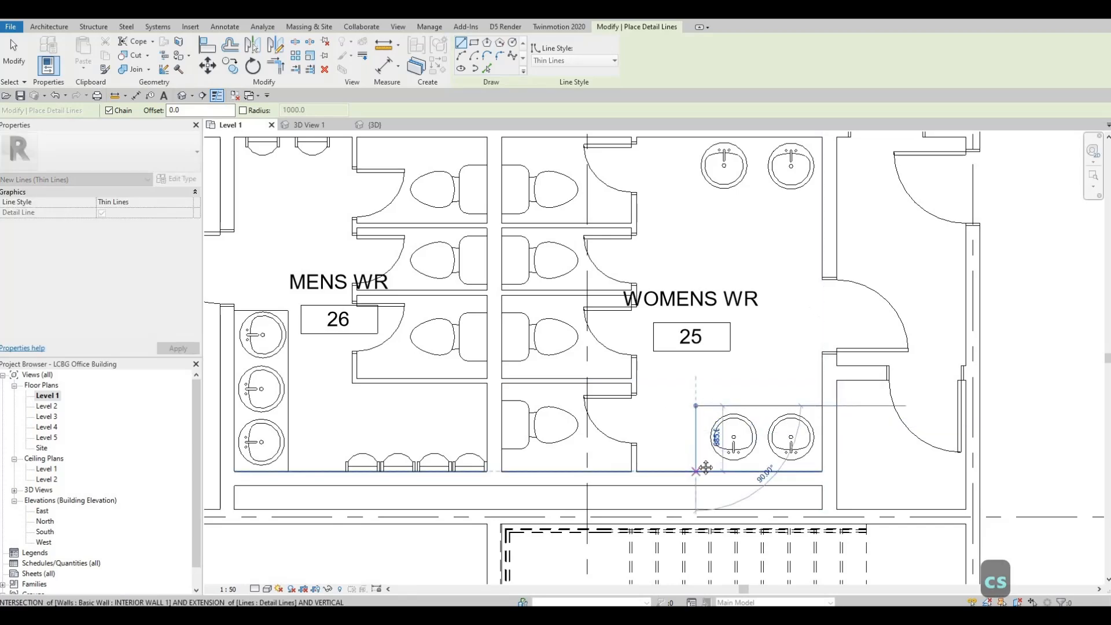
click(695, 472)
key(Escape)
- Outline a matching counter about 1320 mm long around the upper pair of WOMENS WR sinks, aligned with the lower counter
middle_drag(692, 144, 689, 261)
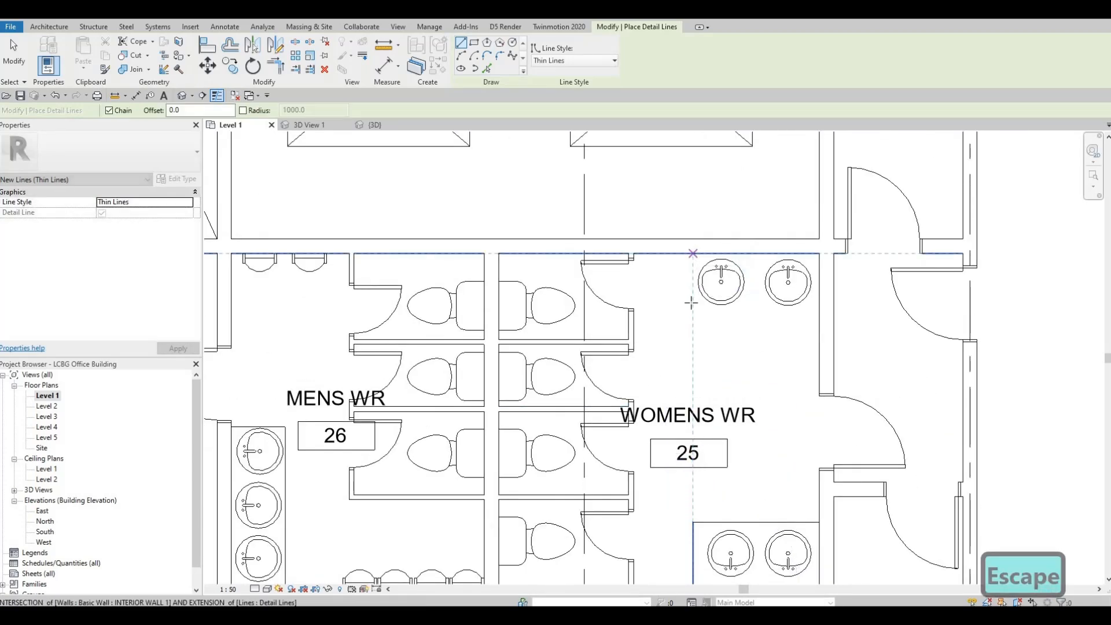
click(693, 253)
click(820, 317)
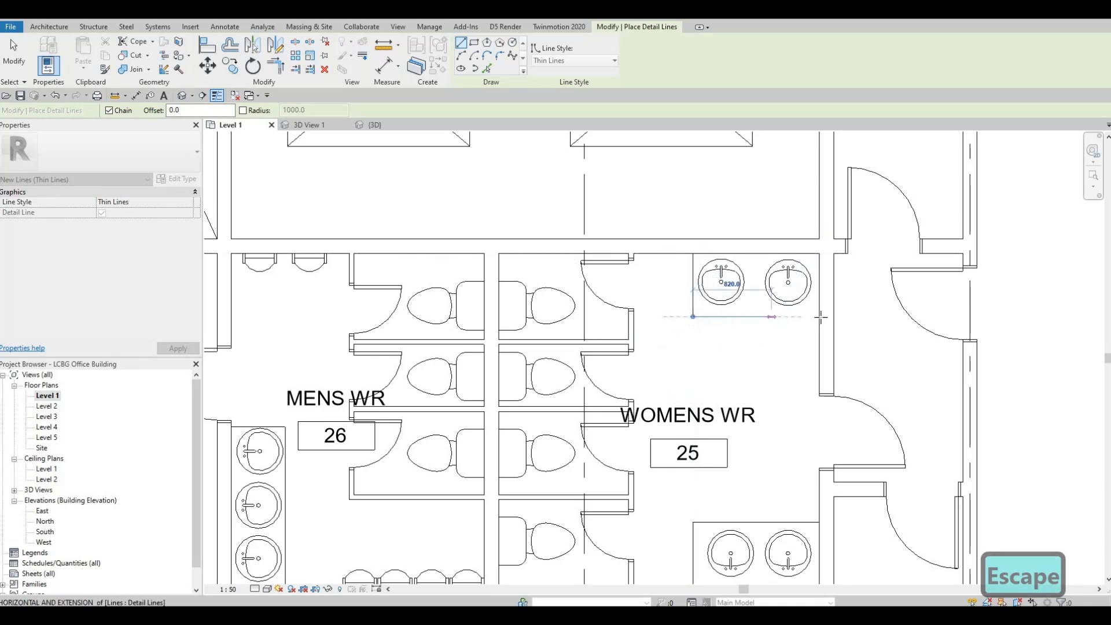
key(Escape)
key(Escape)
key(Escape)
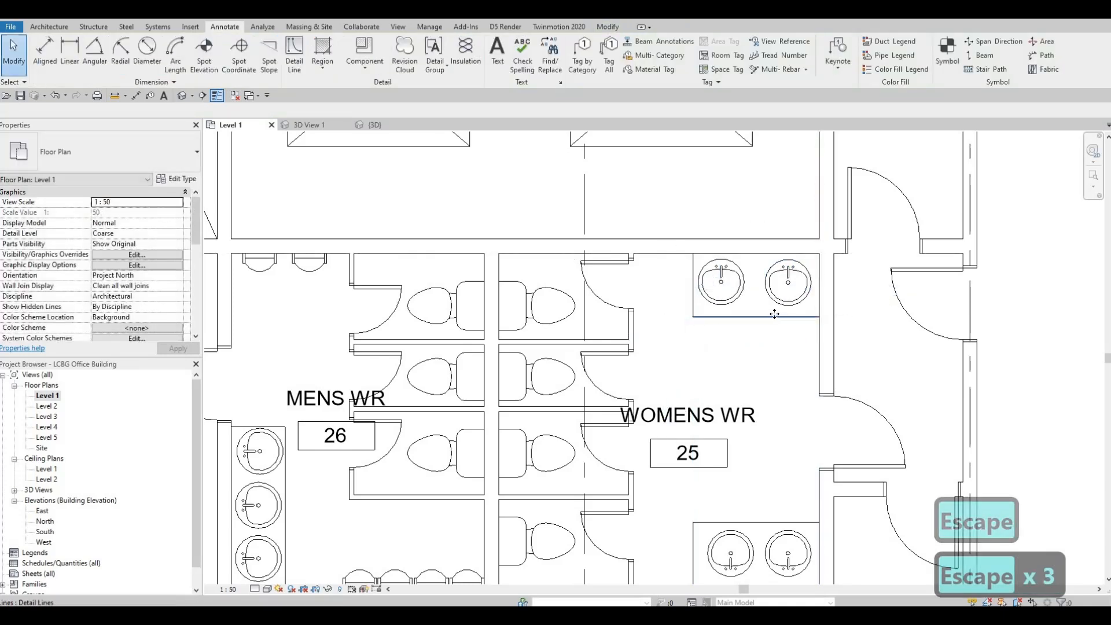
- Nudge the front line of the upper WOMENS WR counter toward the wall to make the counter shallower
click(775, 316)
key(Up)
key(Up)
key(Up)
key(Up)
key(Up)
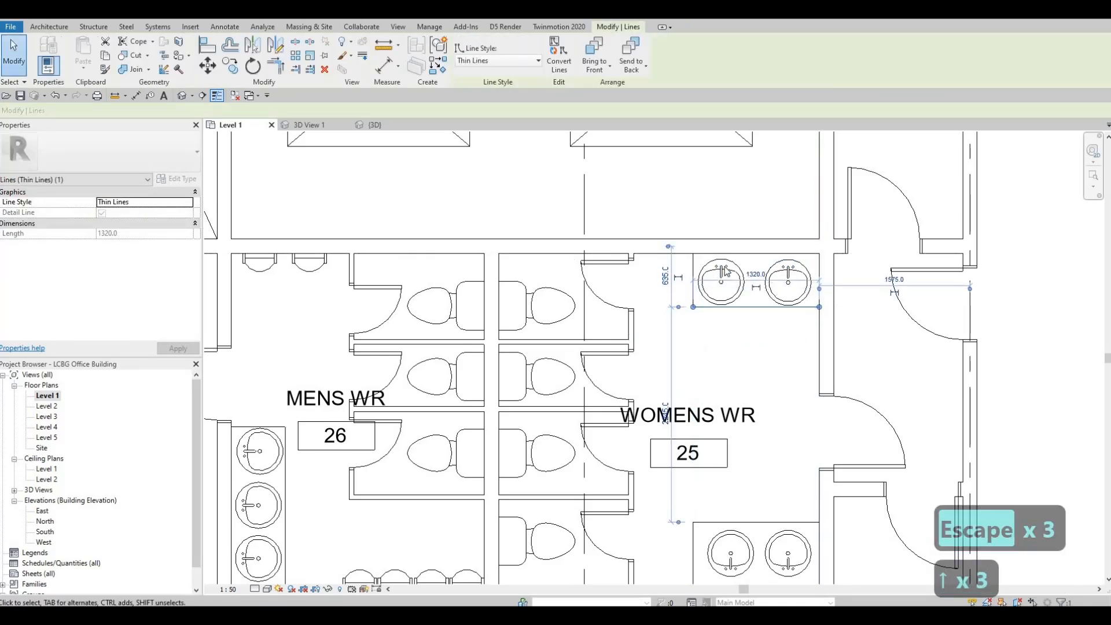
- Nudge both upper WOMENS WR sinks slightly toward the wall so they sit centred in the counter
click(742, 274)
click(774, 270)
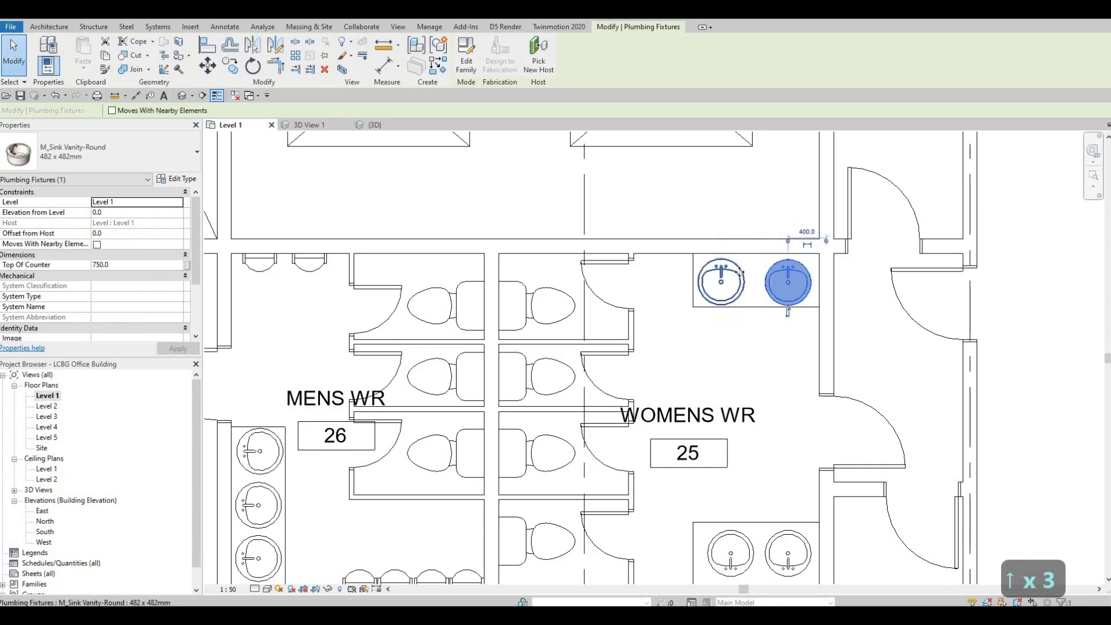
ctrl+click(740, 272)
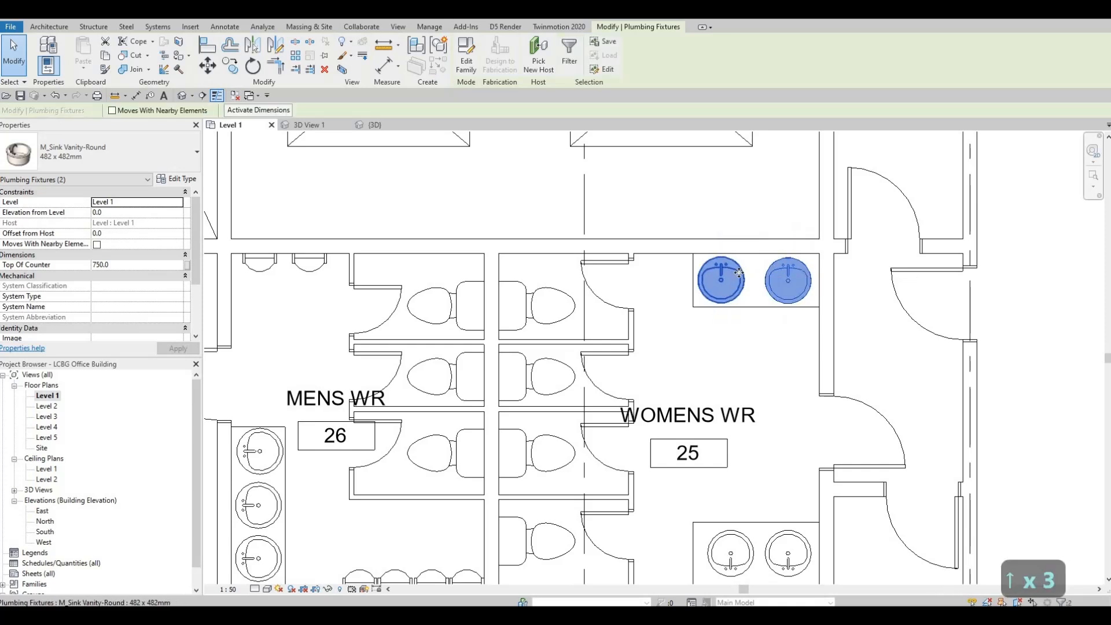
key(Escape)
key(Escape)
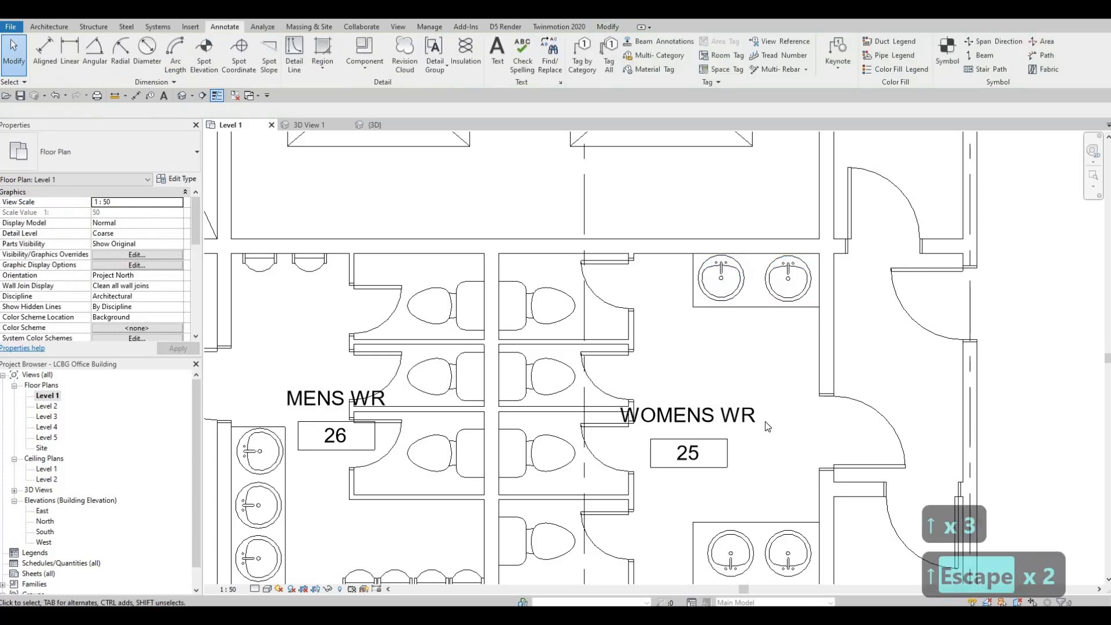
- Nudge the front line of the lower WOMENS WR counter toward its wall to reduce the counter's depth
scroll(759, 381, down, 3)
click(759, 377)
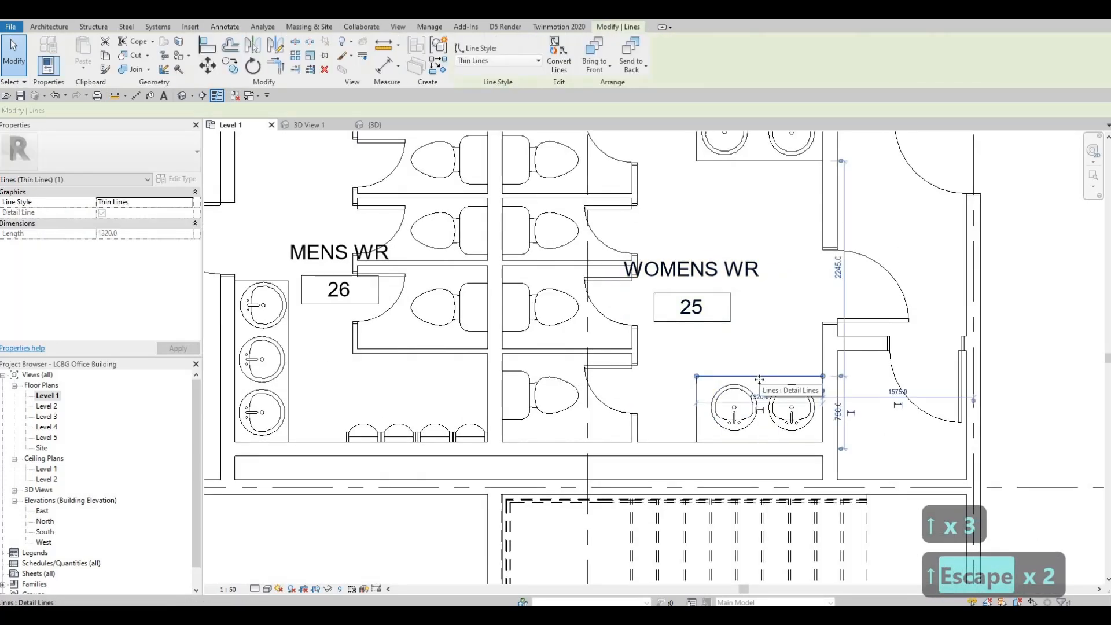
key(Down)
key(Down)
key(Down)
key(Down)
key(Down)
key(Escape)
key(Escape)
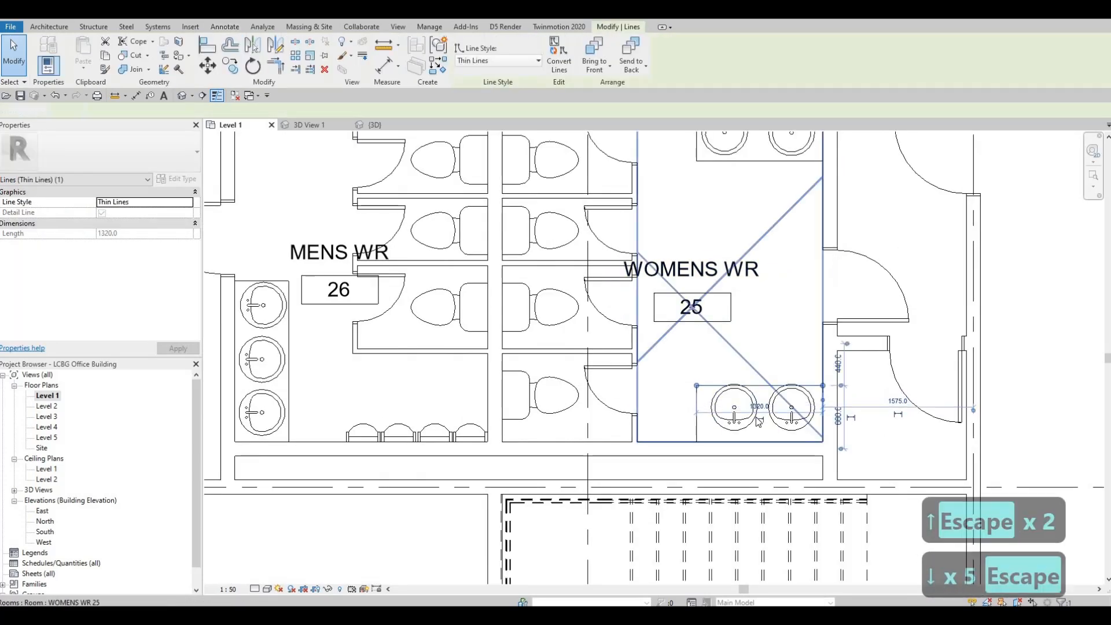
- Nudge both lower WOMENS WR sinks toward the wall so they fit inside the counter outline
click(734, 407)
ctrl+click(781, 415)
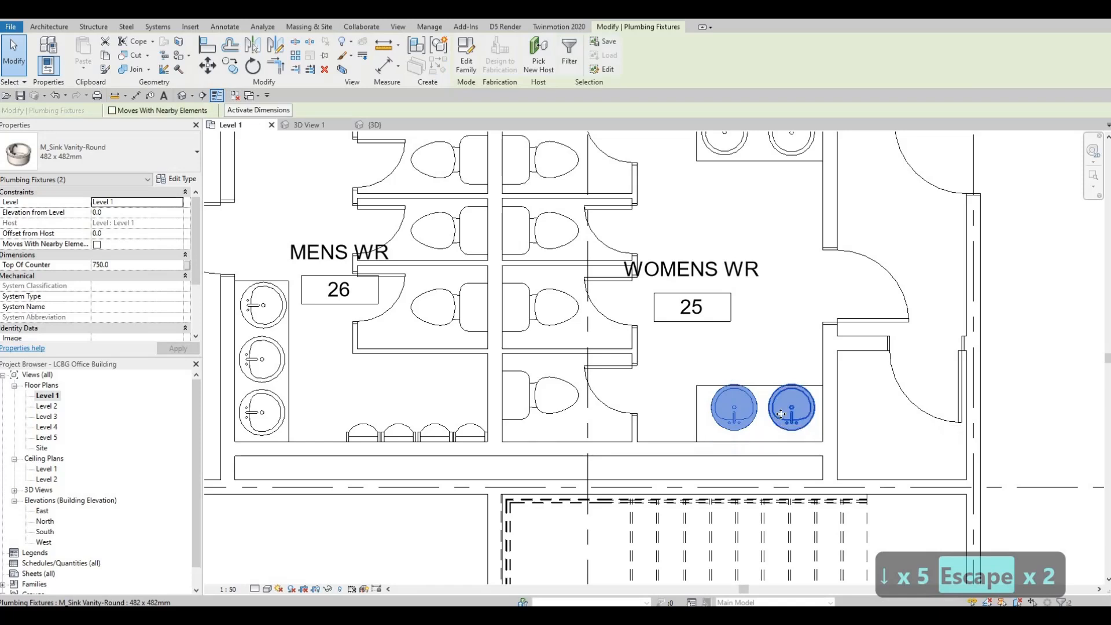
key(Down)
key(Down)
key(Escape)
key(Escape)
key(Escape)
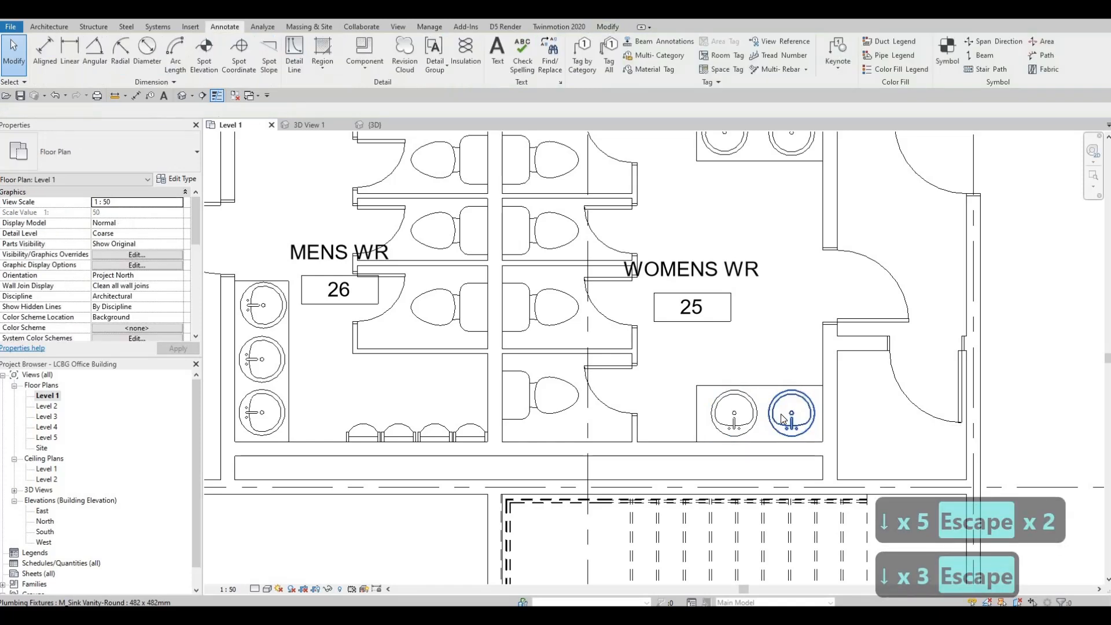
click(751, 419)
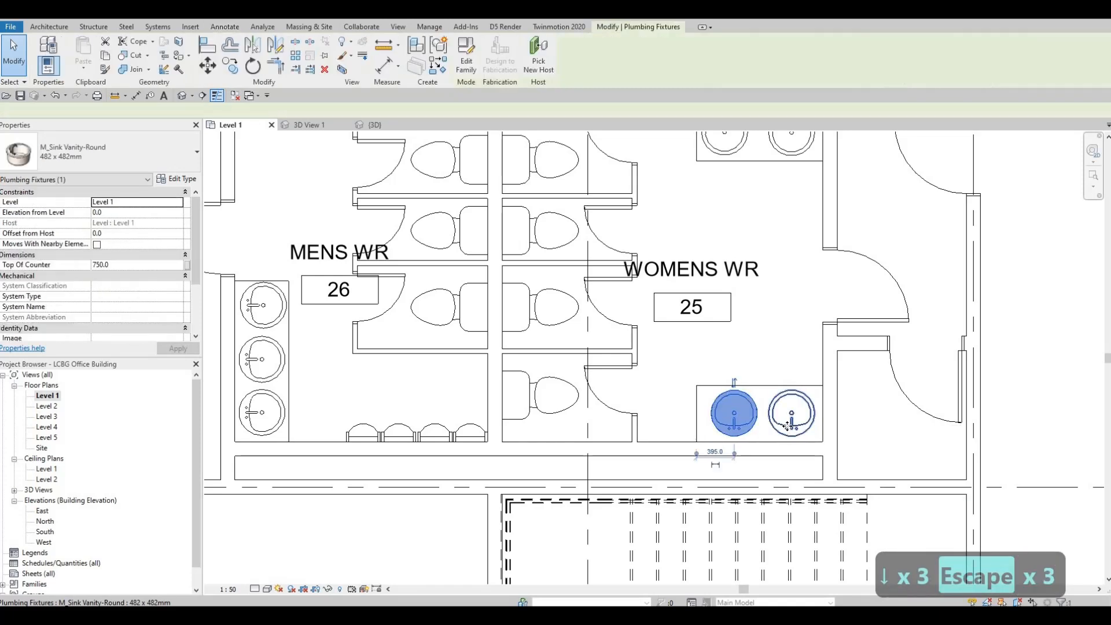
ctrl+click(788, 427)
key(Down)
key(Down)
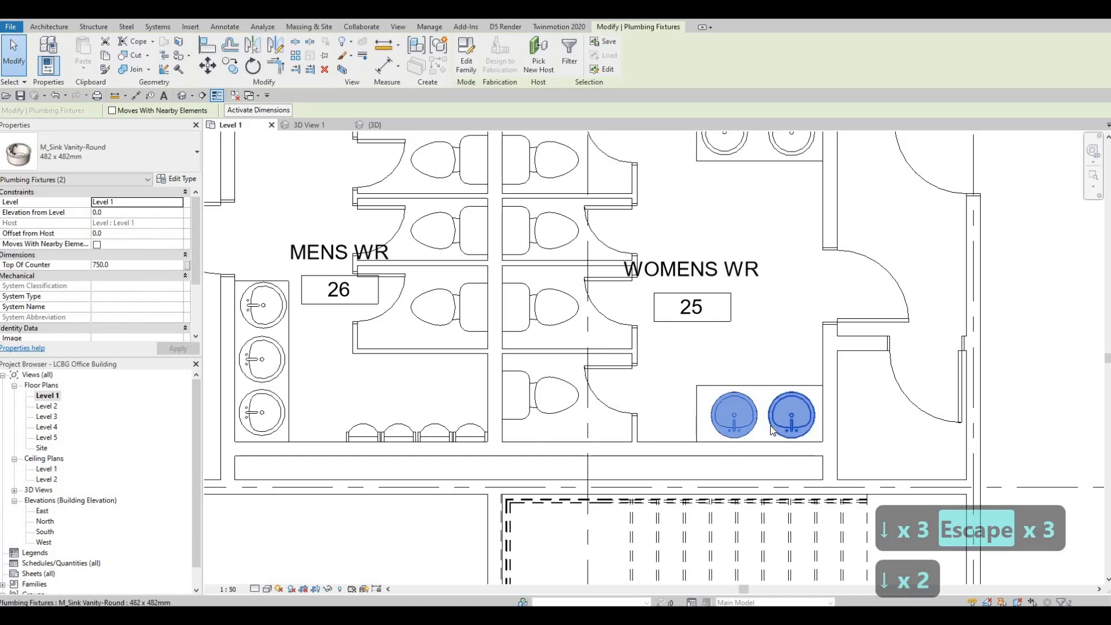
key(Escape)
key(Escape)
- Nudge the lower WOMENS WR counter's front line slightly closer to the sinks
click(774, 386)
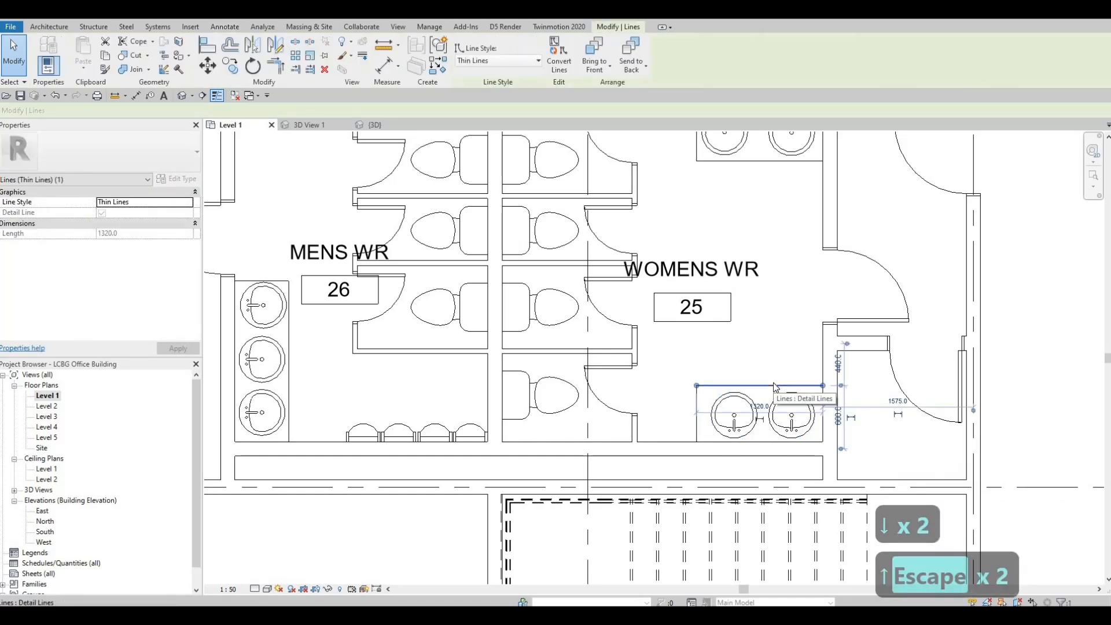
key(Down)
key(Down)
key(Escape)
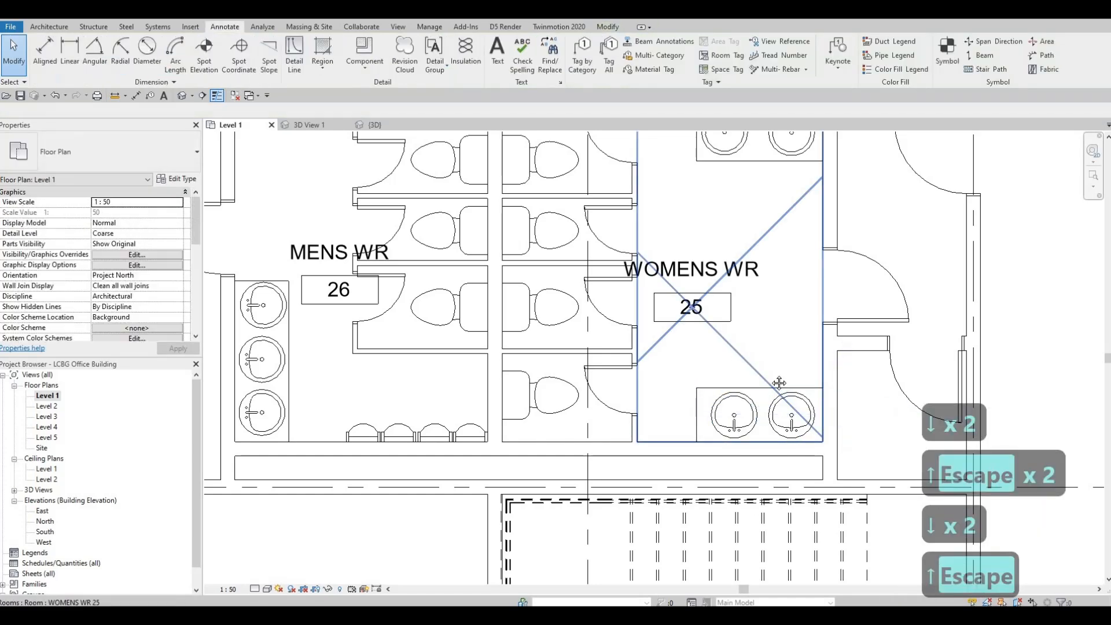
- Move the WOMENS WR and MENS WR room tags away from the stall fronts into the open floor area
scroll(776, 371, down, 3)
click(781, 369)
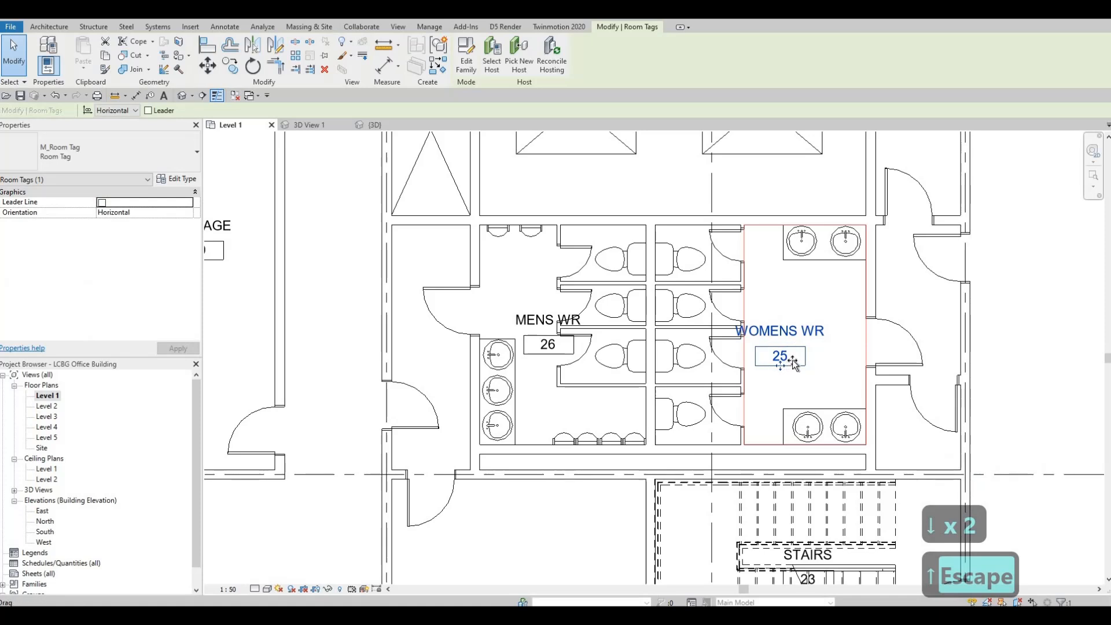
drag(780, 361, 829, 365)
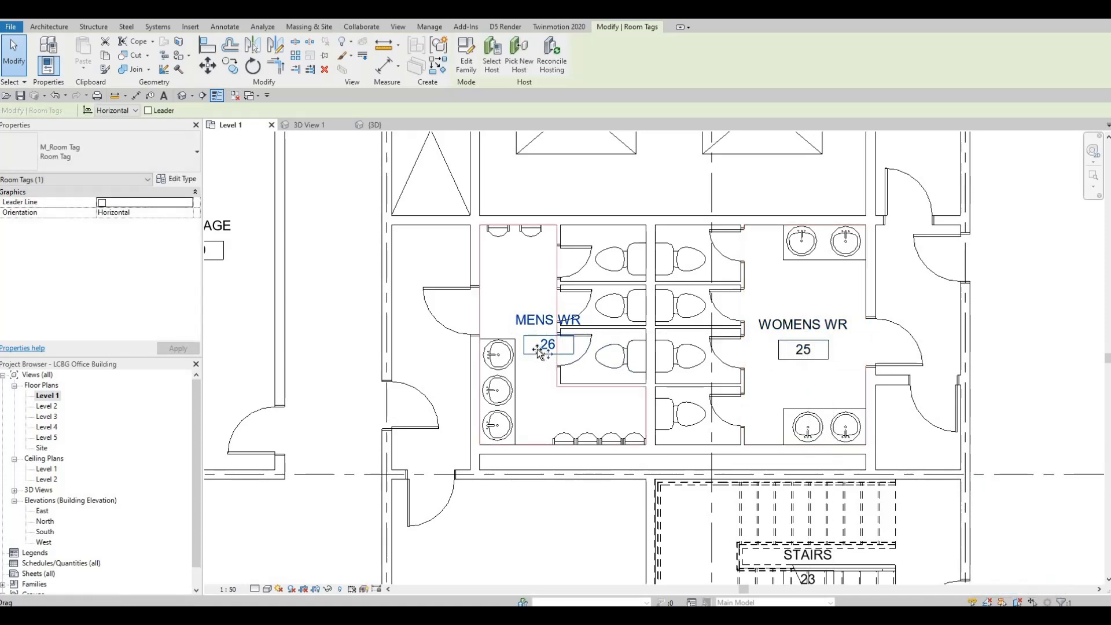
drag(546, 353, 534, 364)
key(Escape)
key(Escape)
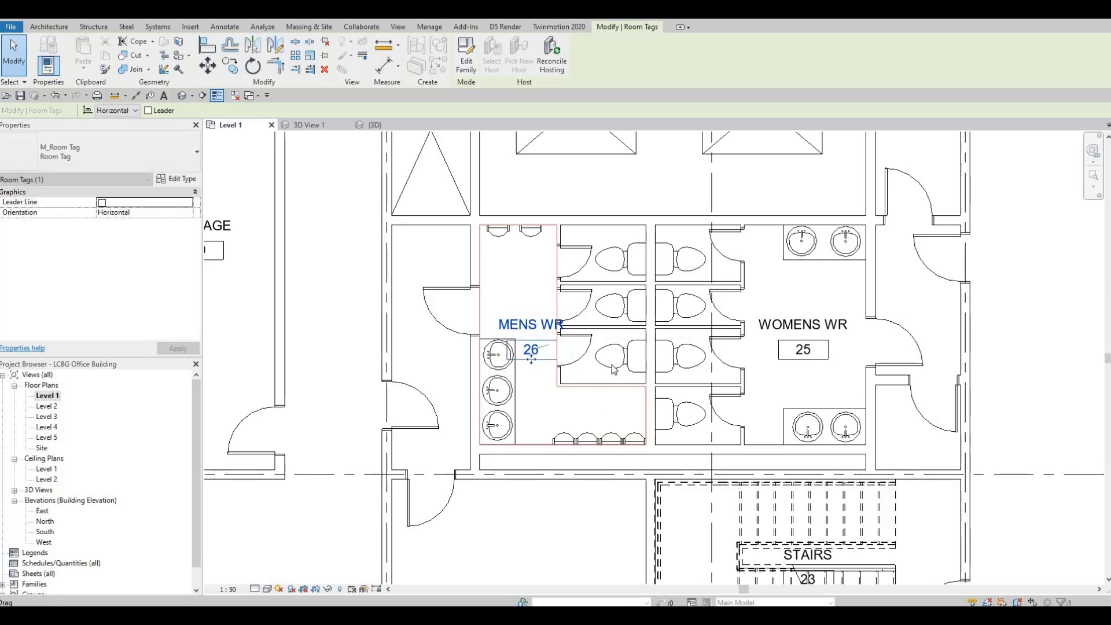
- Delete the urinal nearest the sinks from the row of four on the lower wall of MENS WR
scroll(554, 472, down, 2)
scroll(554, 472, down, 2)
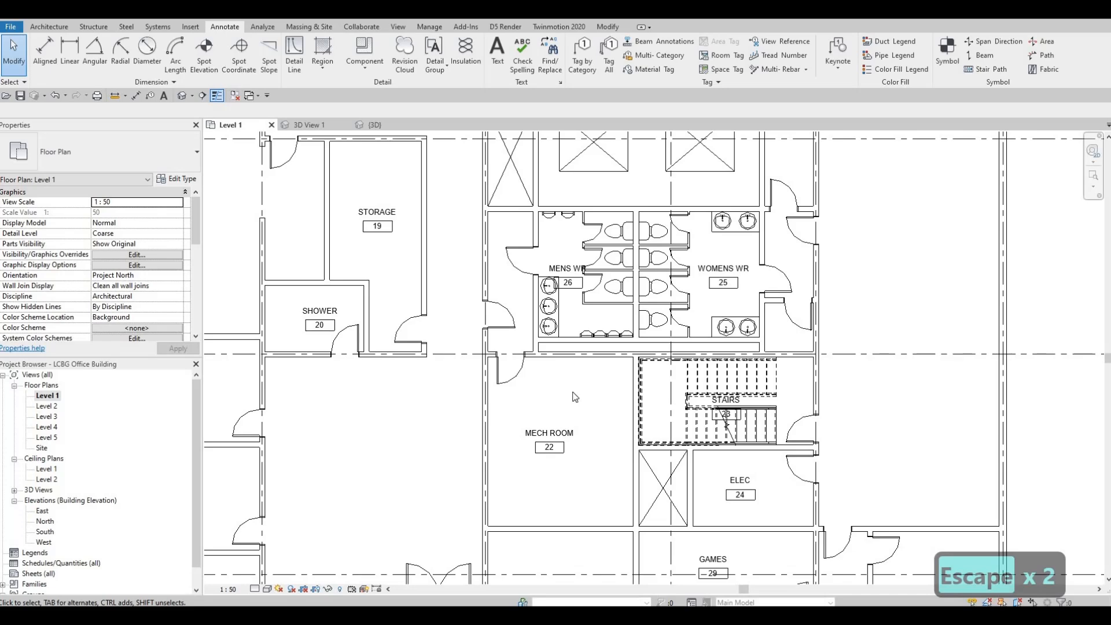
scroll(583, 348, up, 2)
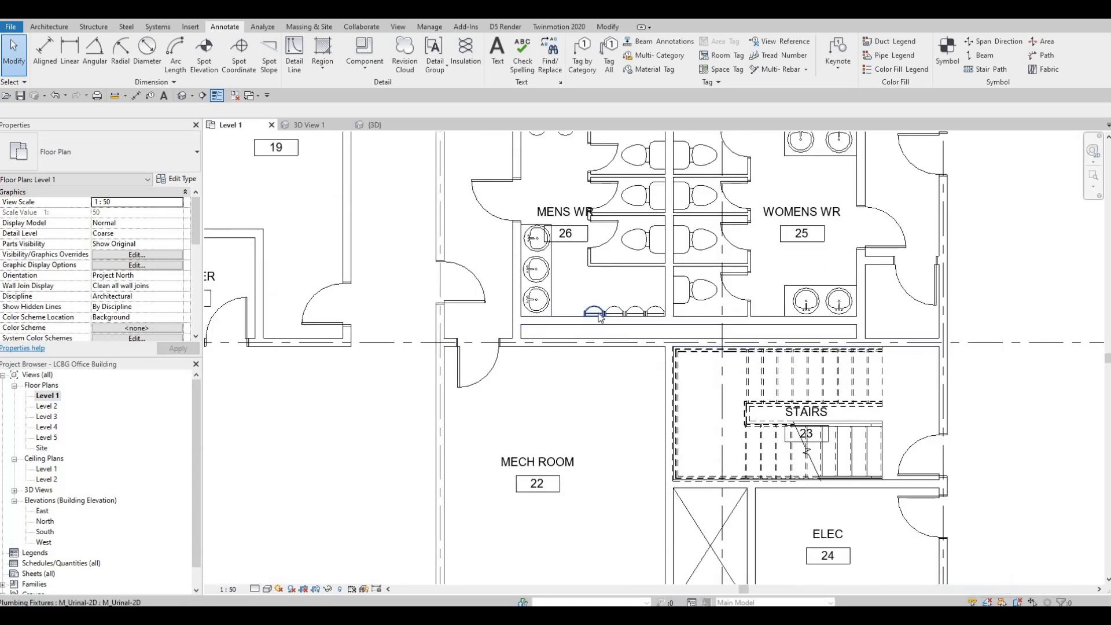
click(594, 310)
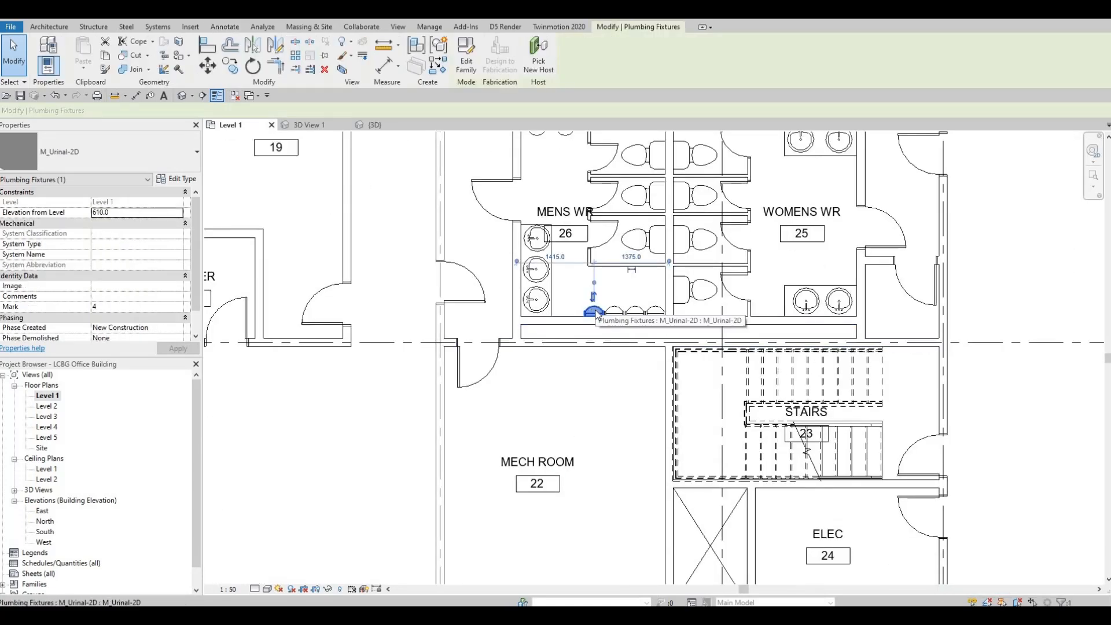
key(Delete)
key(Escape)
- Nudge the two lower-wall urinals nearest the sinks in MENS WR toward the sinks to widen their spacing
click(613, 313)
key(Left)
key(Left)
key(Left)
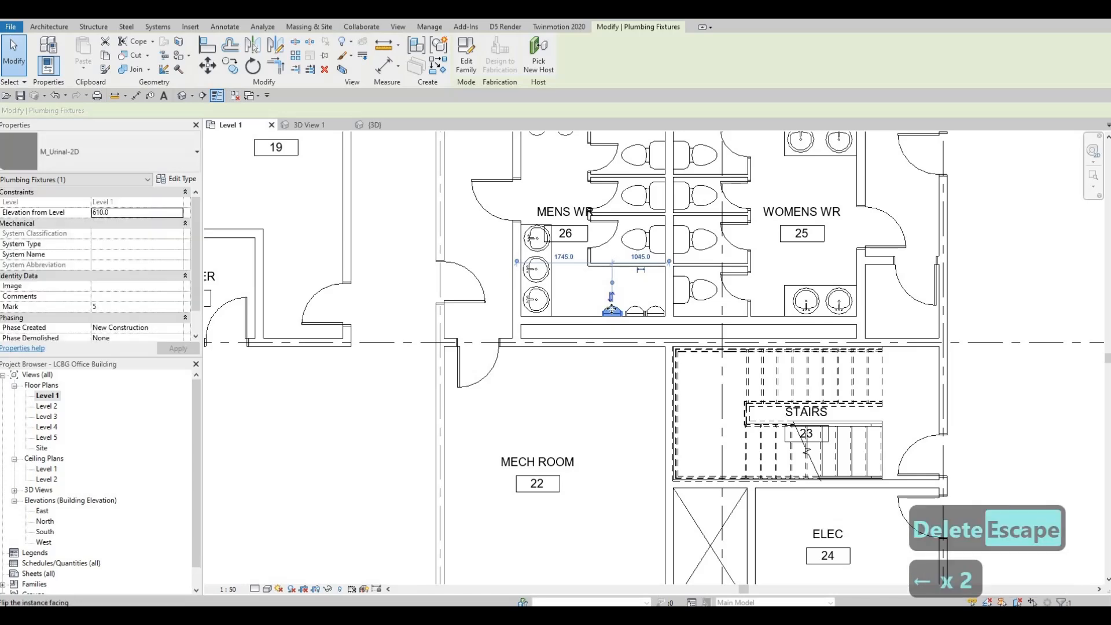
key(Escape)
click(636, 313)
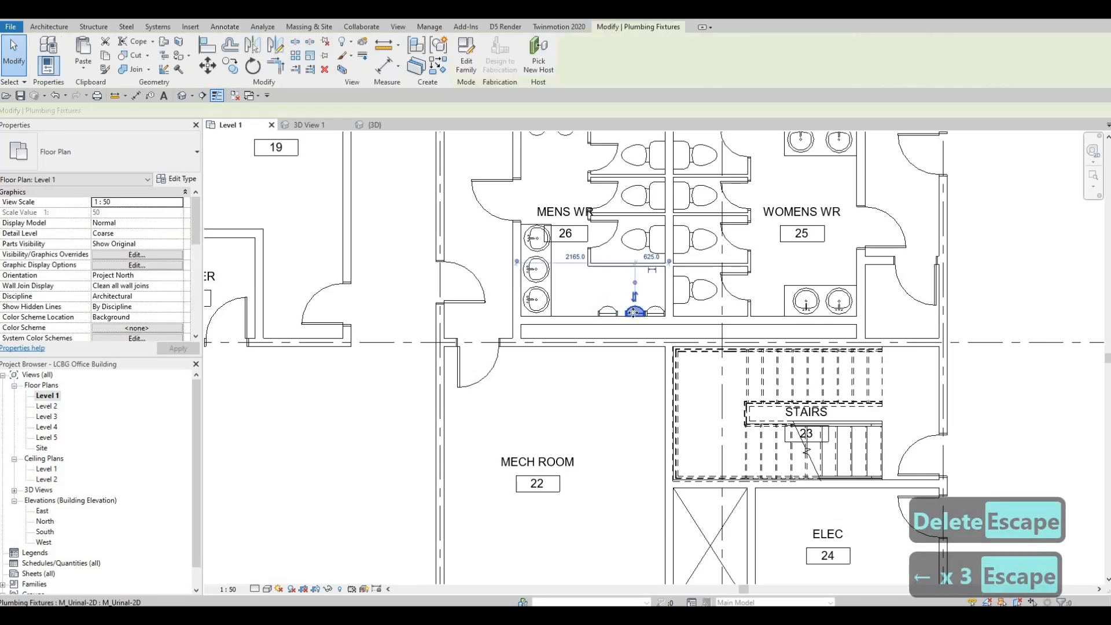
key(Left)
key(Left)
key(Escape)
- Nudge the lower-wall urinal beside the plumbing wall in MENS WR slightly toward the sinks
scroll(648, 315, up, 2)
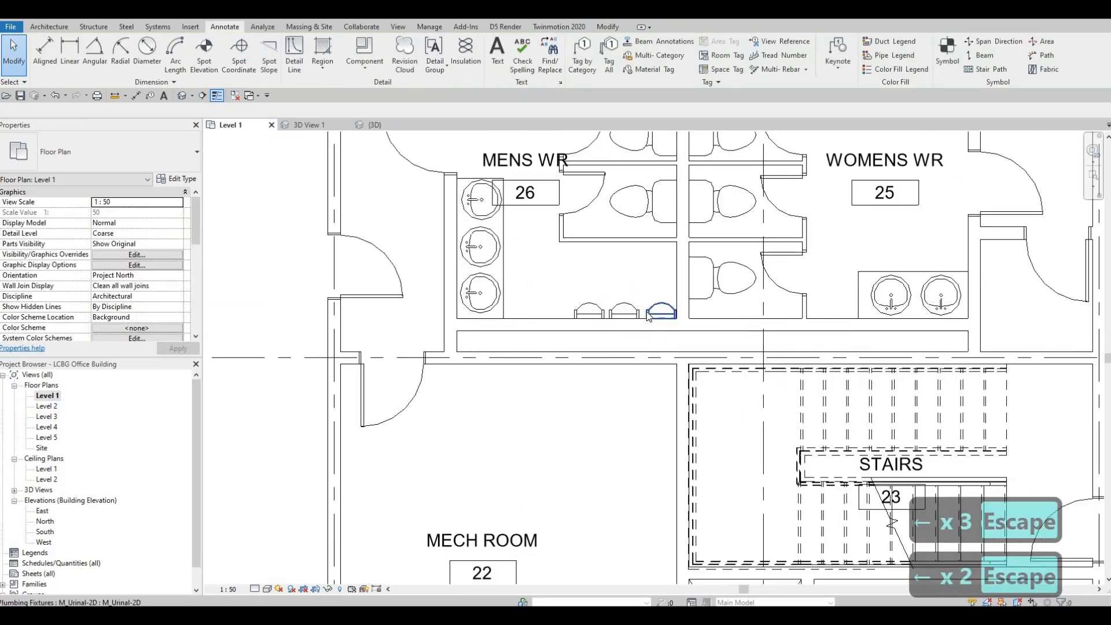
click(648, 315)
key(Left)
key(Escape)
key(Escape)
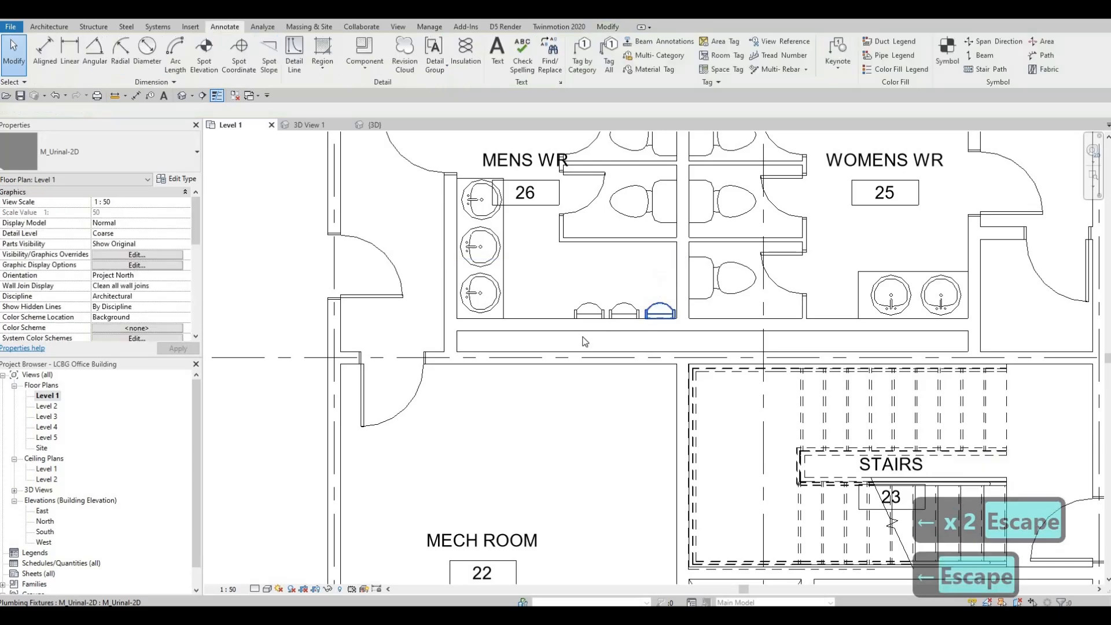
- Draw a STALLS privacy wall about 260 mm long beside the MENS WR urinals, up from the lower wall in line with the stall fronts
scroll(608, 332, down, 2)
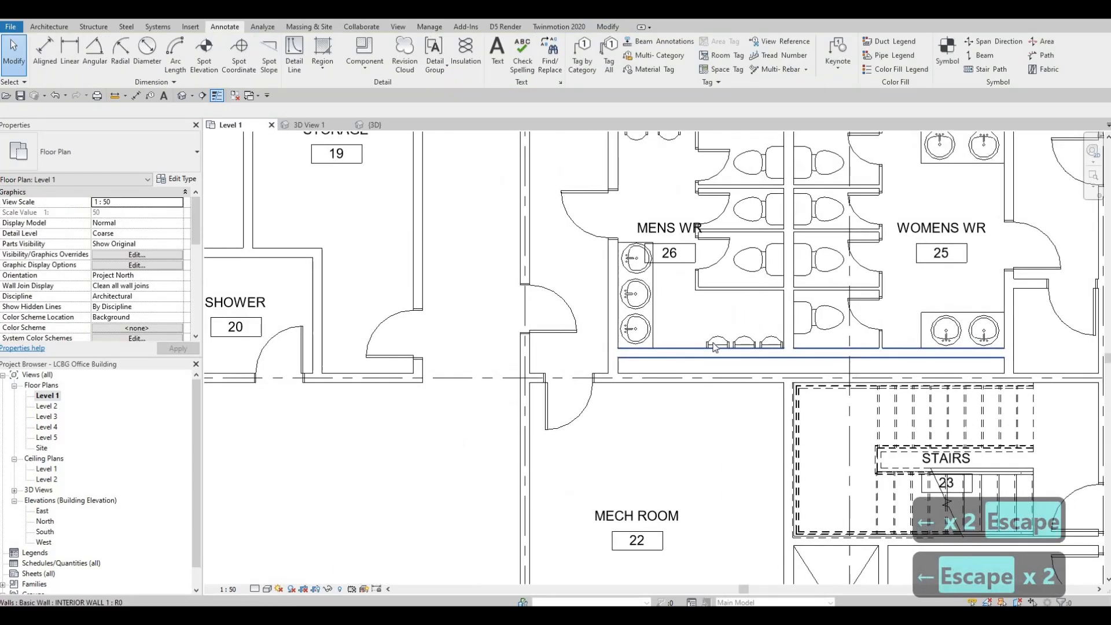
scroll(726, 348, down, 2)
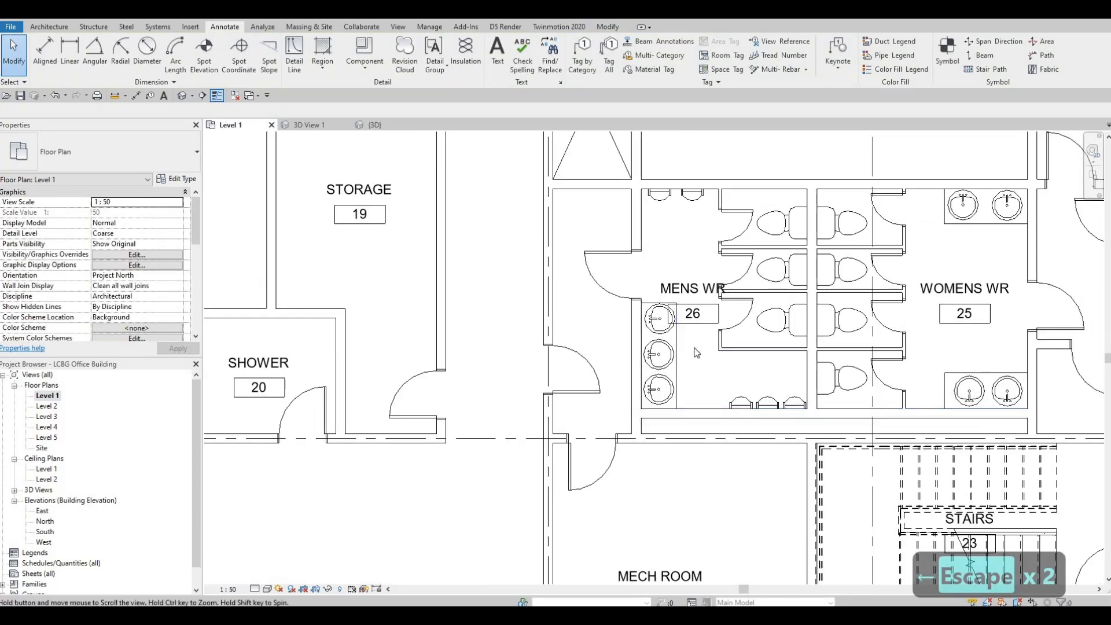
key(w)
key(a)
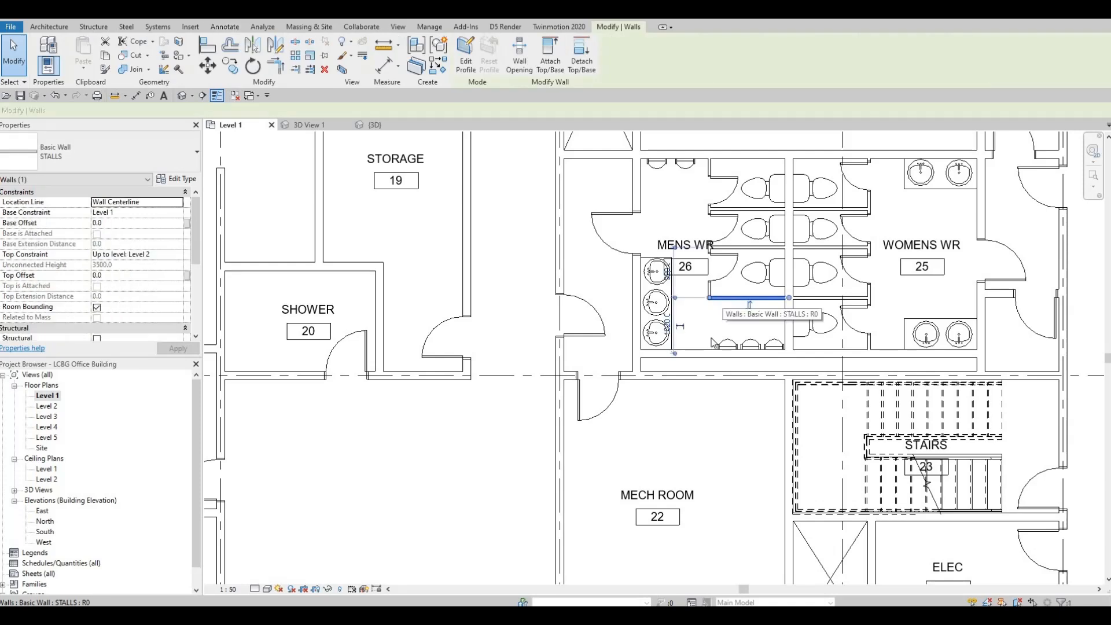
scroll(701, 357, up, 3)
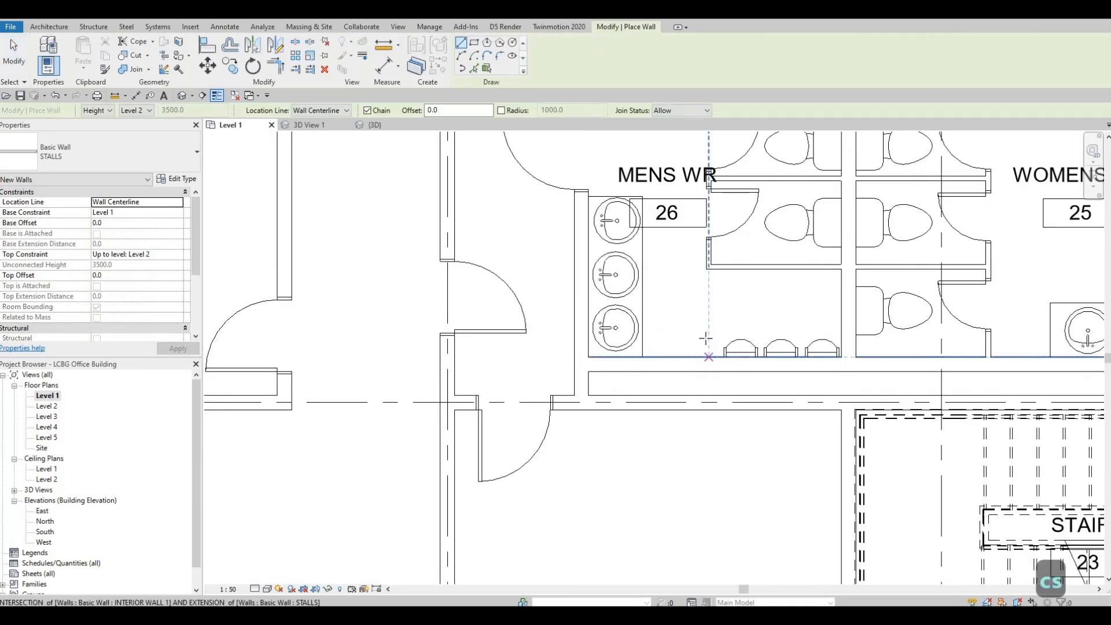
click(706, 356)
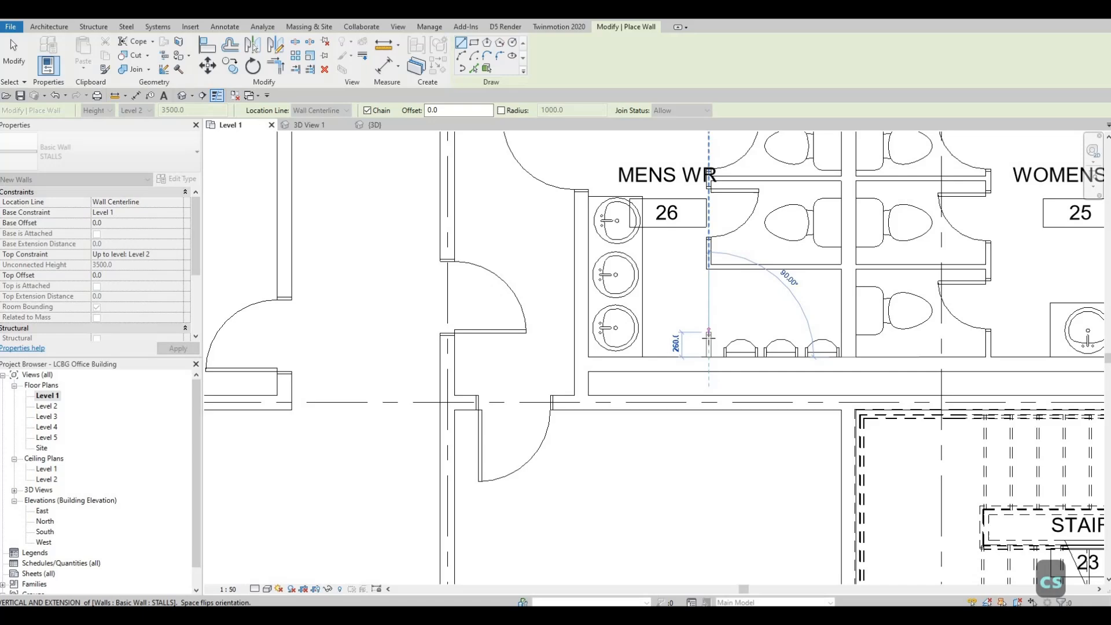
key(Escape)
key(Escape)
key(Escape)
- Nudge the first two lower-wall urinals toward the new privacy wall to even out the spacing of all three
click(720, 349)
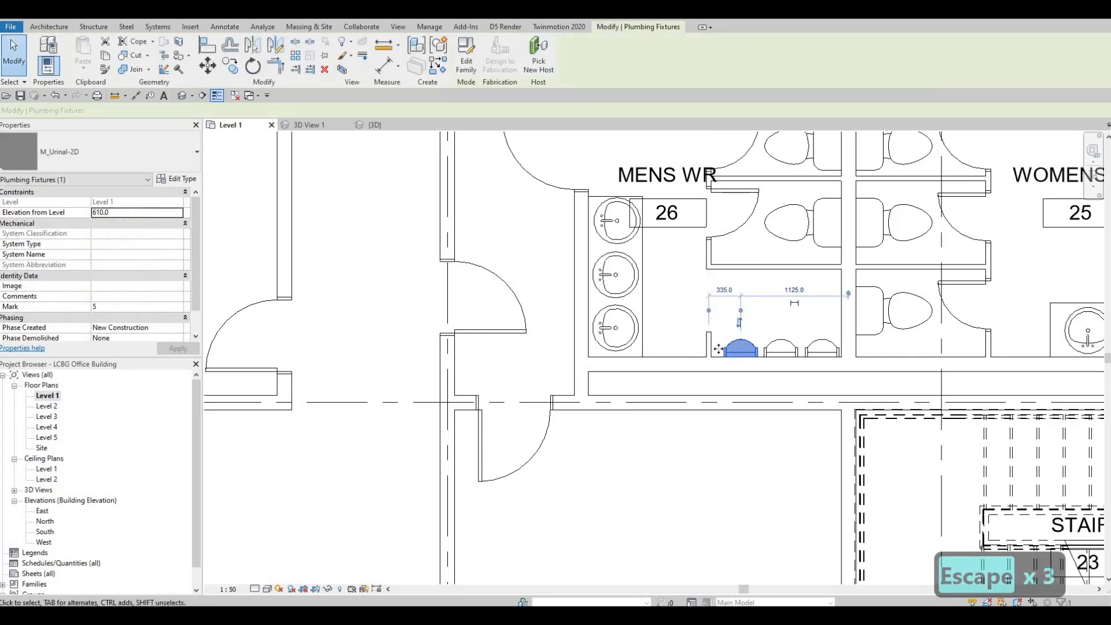
key(Left)
key(Left)
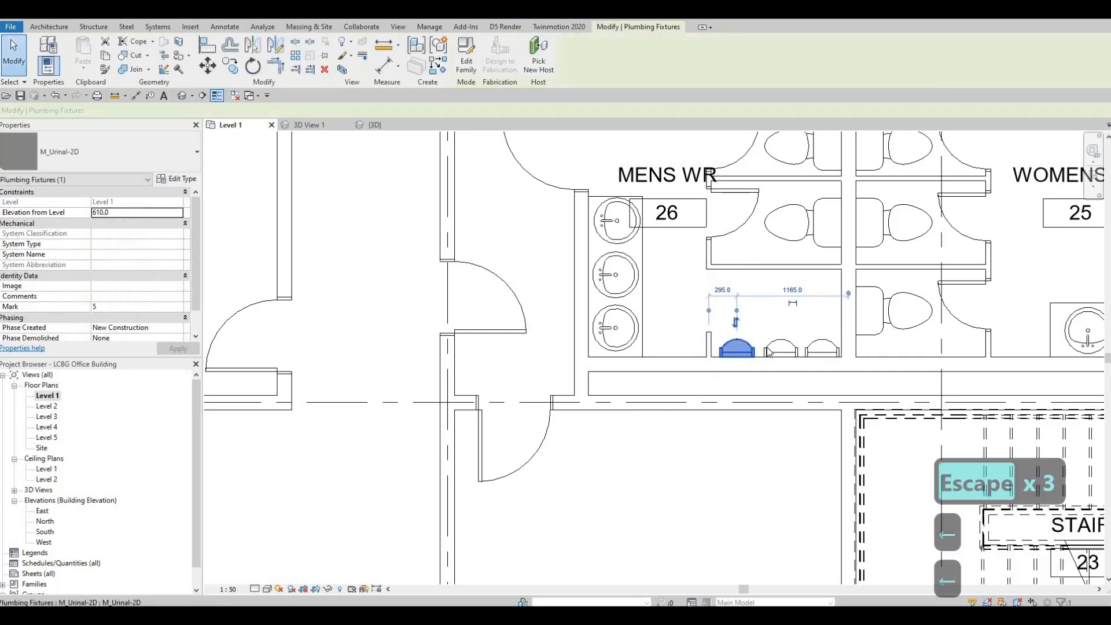
key(Escape)
click(768, 348)
key(Left)
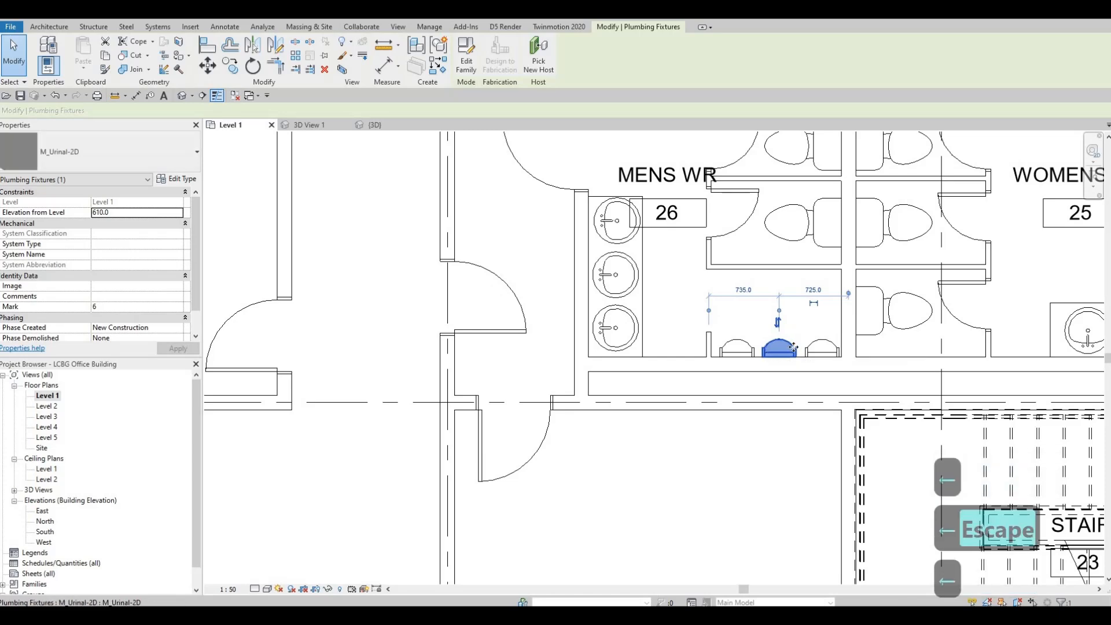
click(810, 352)
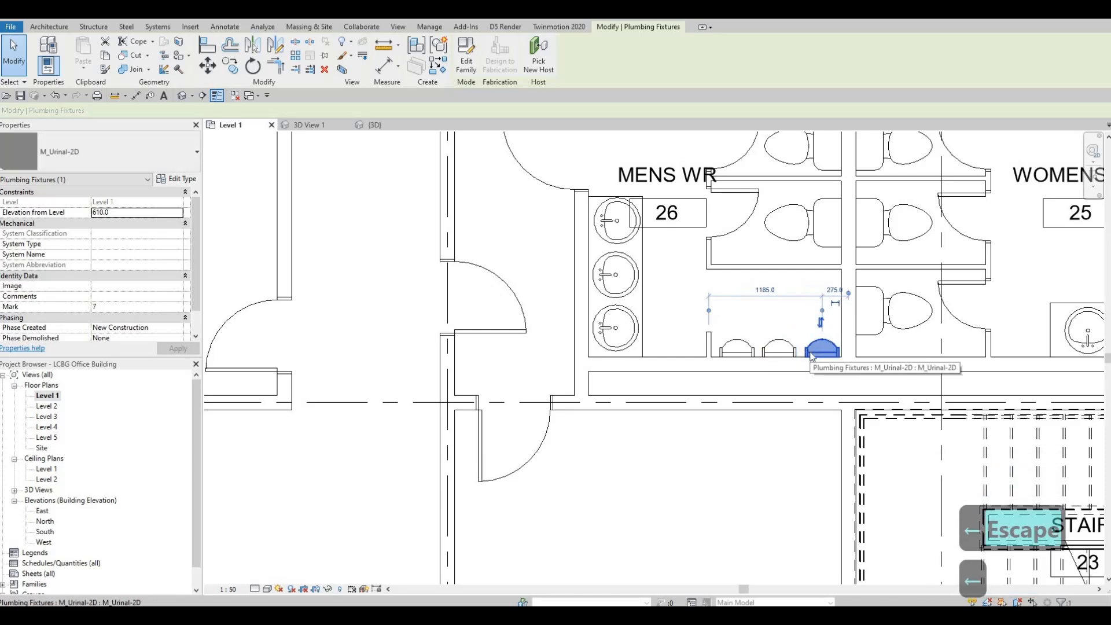
key(Escape)
key(Escape)
- Examine the fixture, stall and counter layout of both washrooms and the WOMENS WR entrance
scroll(777, 391, down, 4)
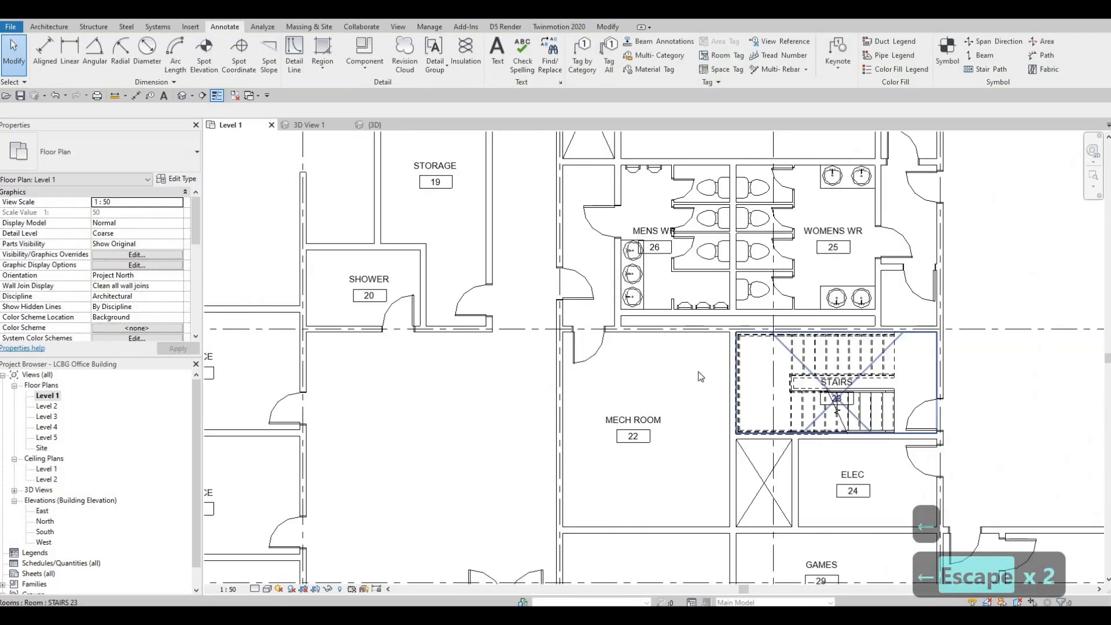
scroll(701, 377, down, 1)
scroll(724, 376, up, 4)
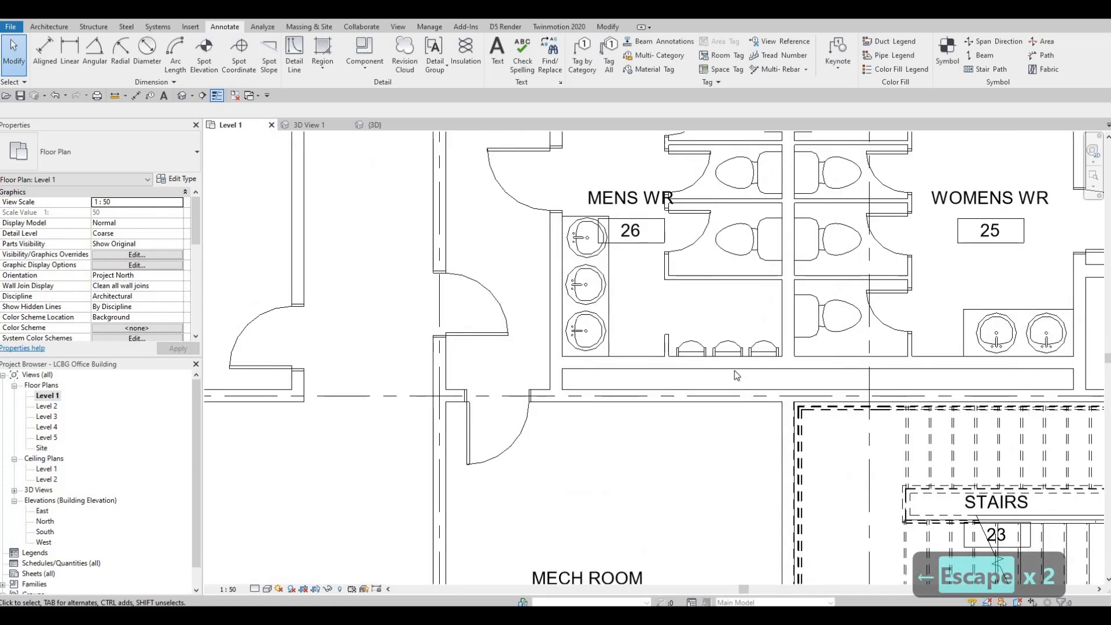
scroll(737, 375, down, 2)
scroll(719, 355, down, 1)
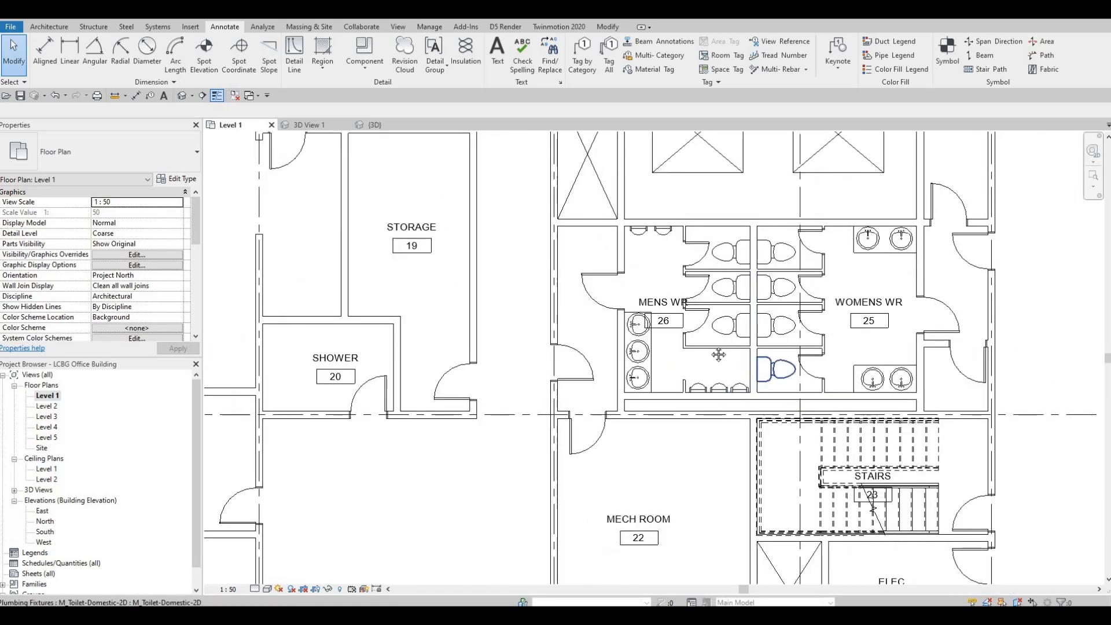
scroll(631, 290, up, 2)
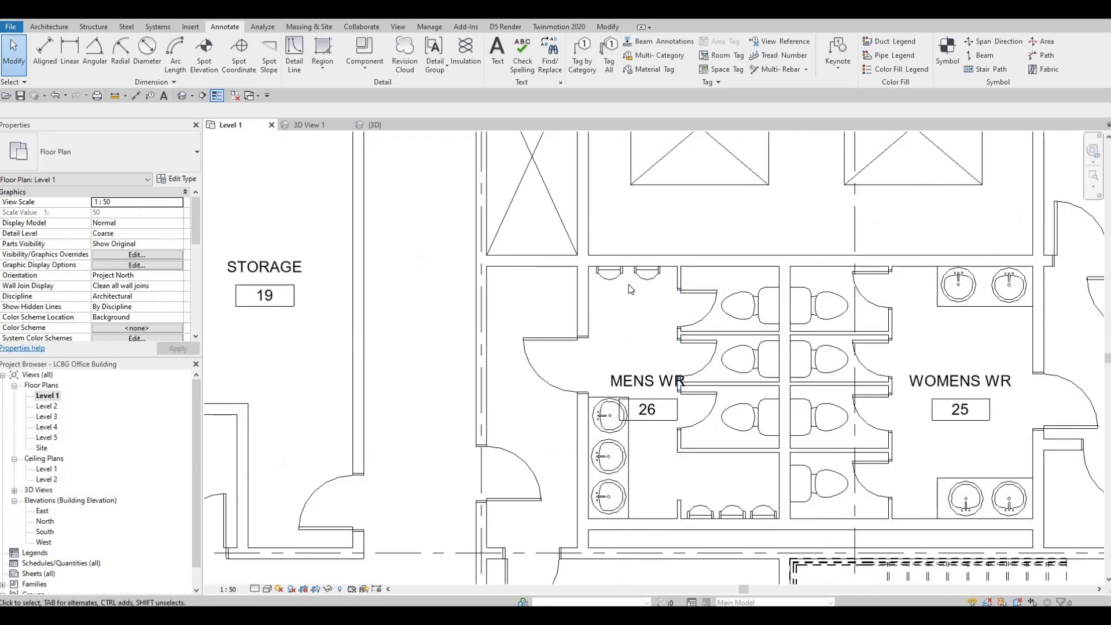
middle_drag(627, 280, 610, 270)
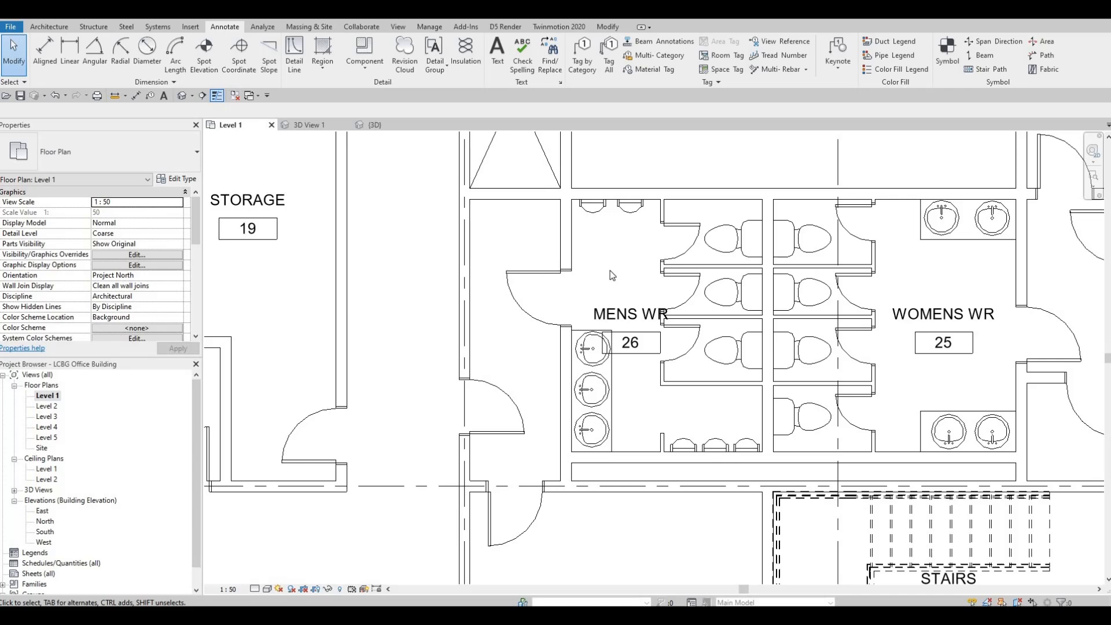
middle_drag(817, 268, 707, 250)
scroll(709, 252, down, 1)
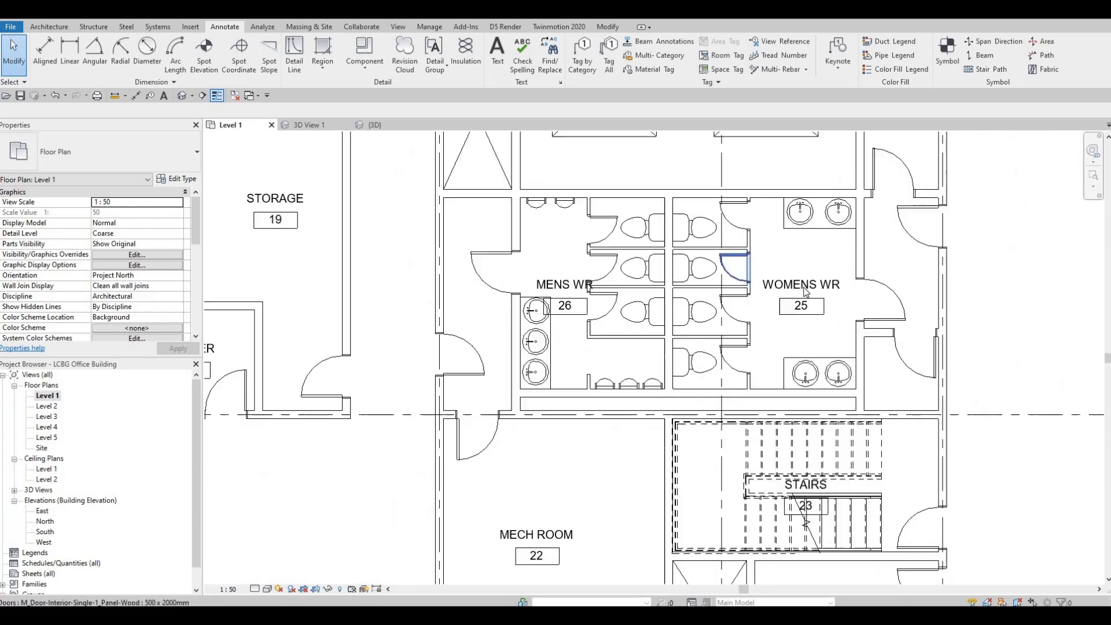
middle_drag(777, 276, 779, 291)
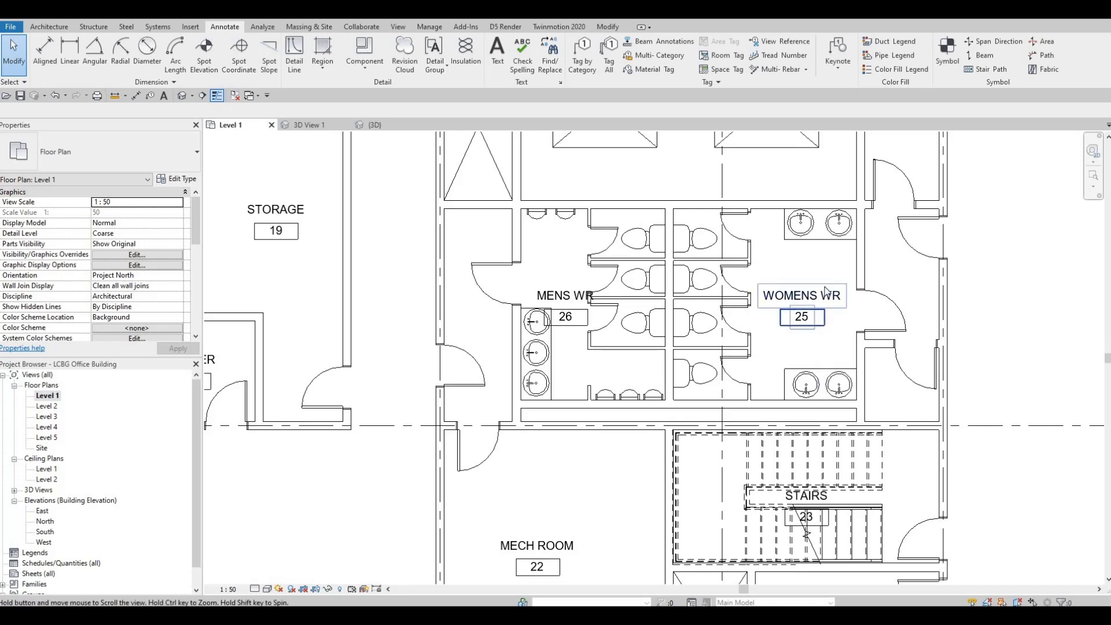
middle_drag(816, 239, 816, 271)
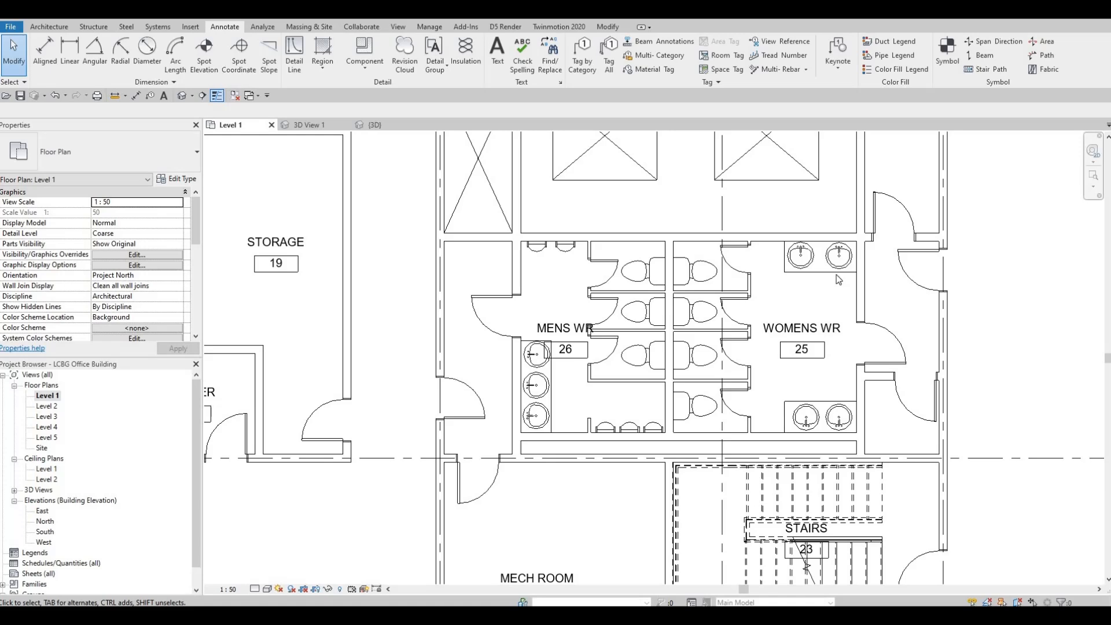
key(Escape)
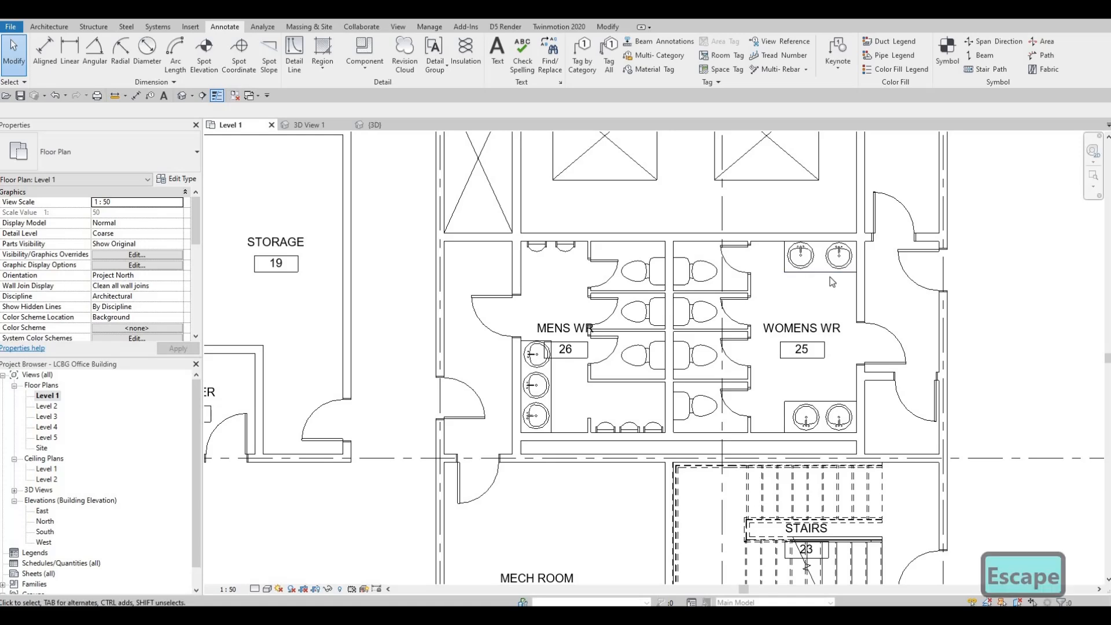
- Delete the two upper sinks and their counter outline in WOMENS WR
click(792, 265)
key(Delete)
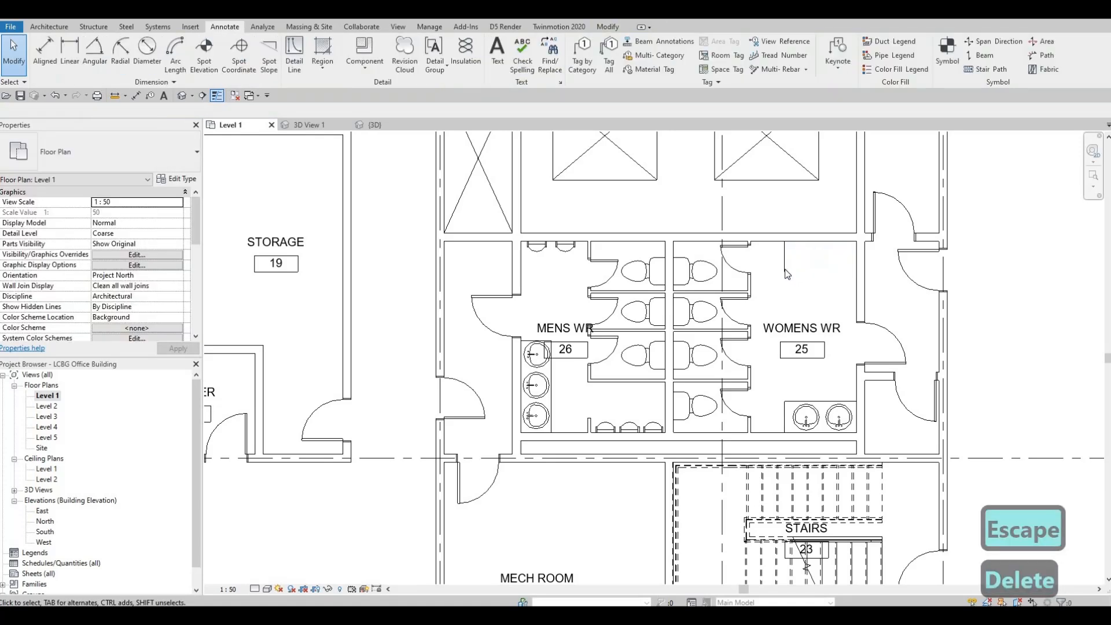
key(Delete)
- Delete the two lower sinks and both counter lines around them in WOMENS WR
scroll(835, 410, up, 1)
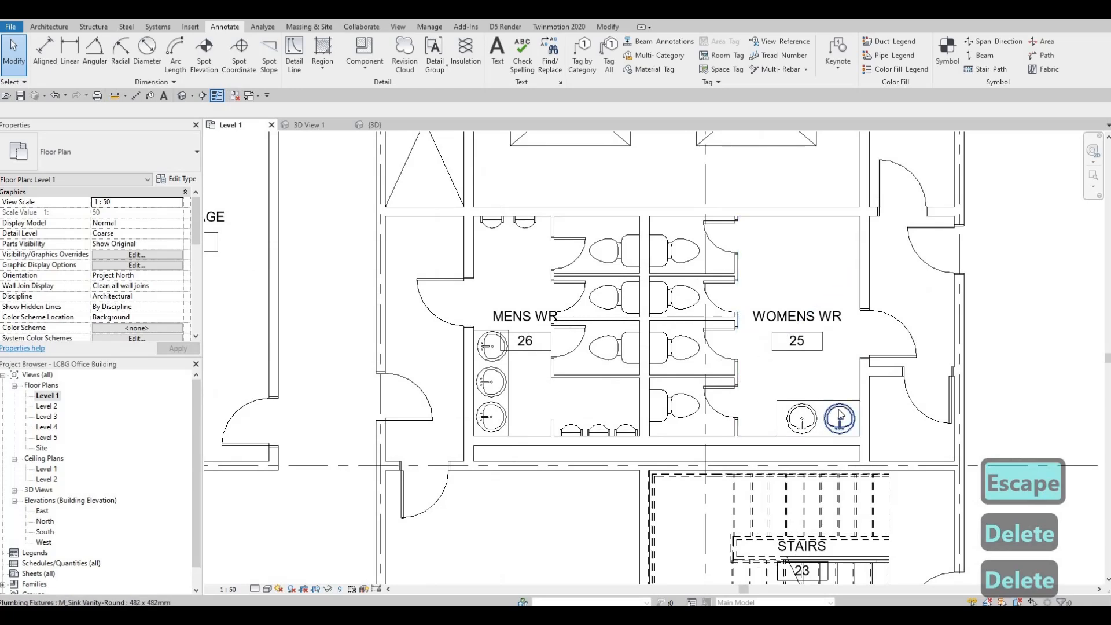
scroll(800, 401, up, 2)
click(799, 401)
key(Delete)
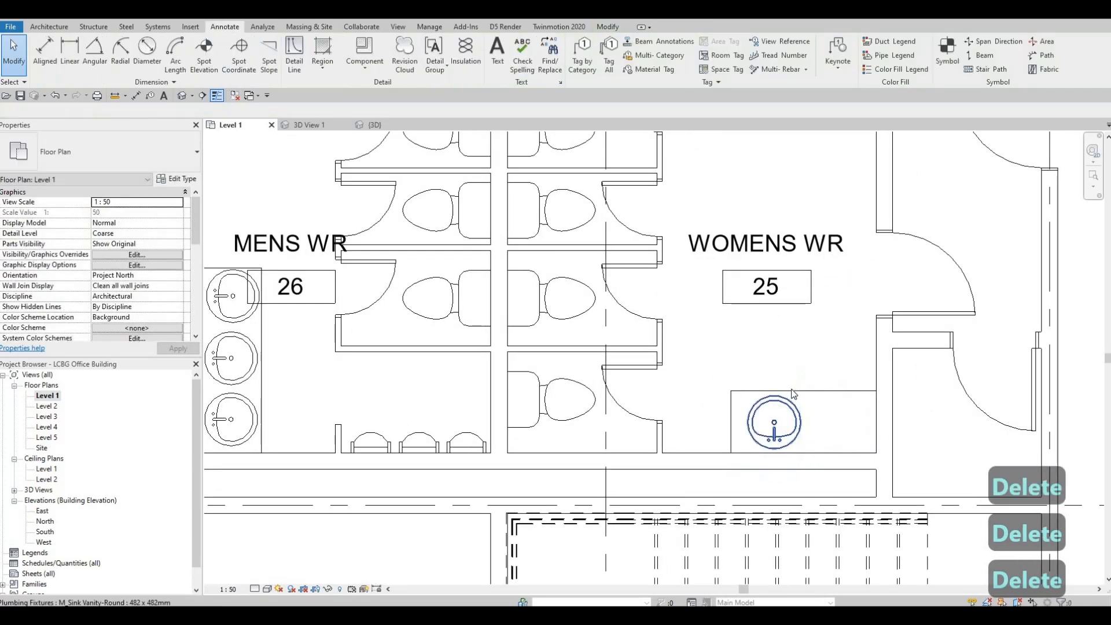
click(752, 412)
key(Delete)
click(743, 392)
key(Delete)
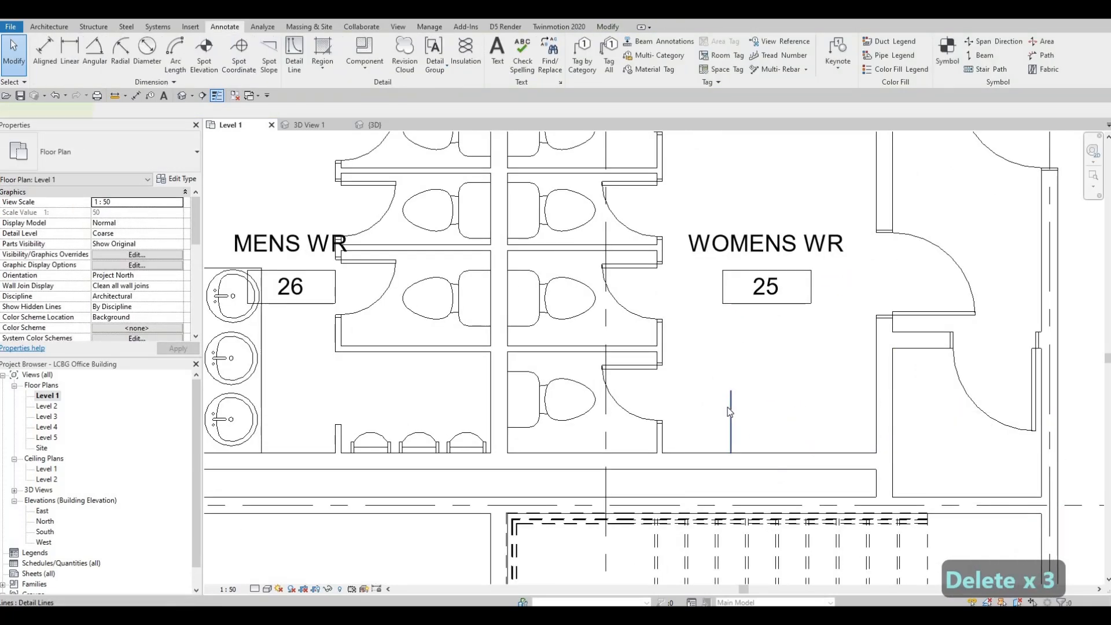
click(730, 408)
key(Delete)
- Flip the WOMENS WR entry door to swing into the room, hinged on its upper side, and move it to the upper end of its wall
click(934, 258)
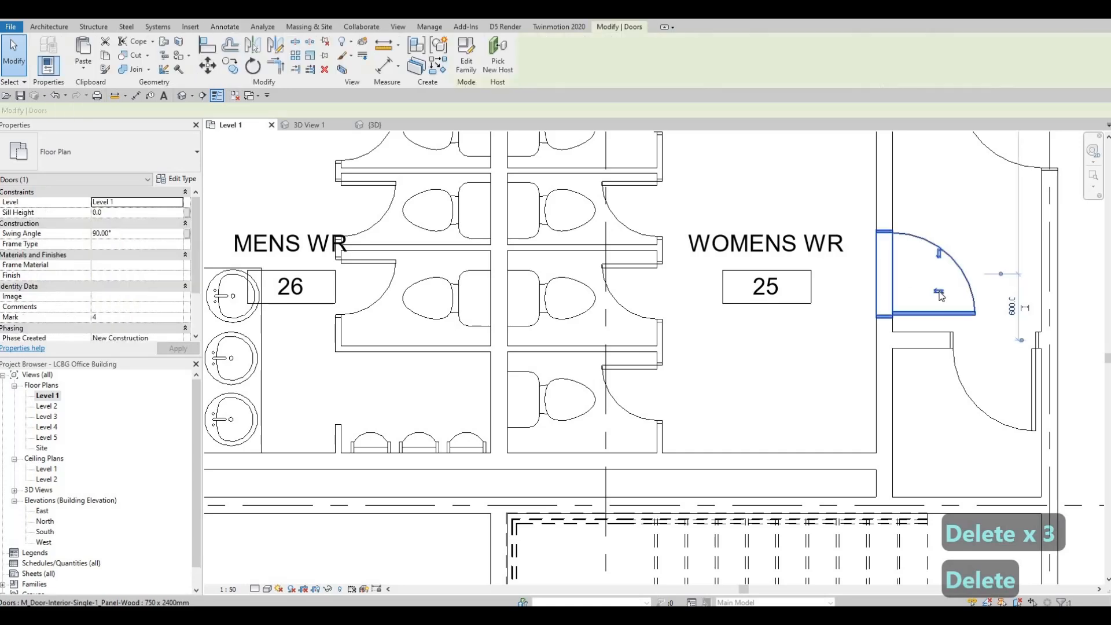
click(938, 290)
middle_drag(868, 325, 868, 396)
scroll(869, 396, down, 1)
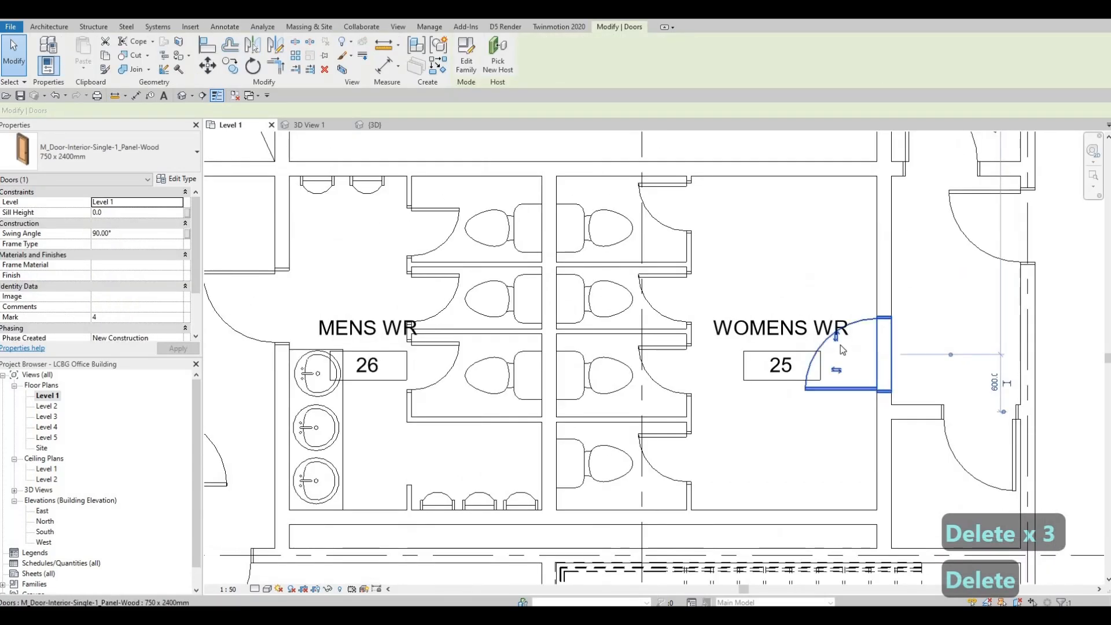
drag(852, 355, 870, 191)
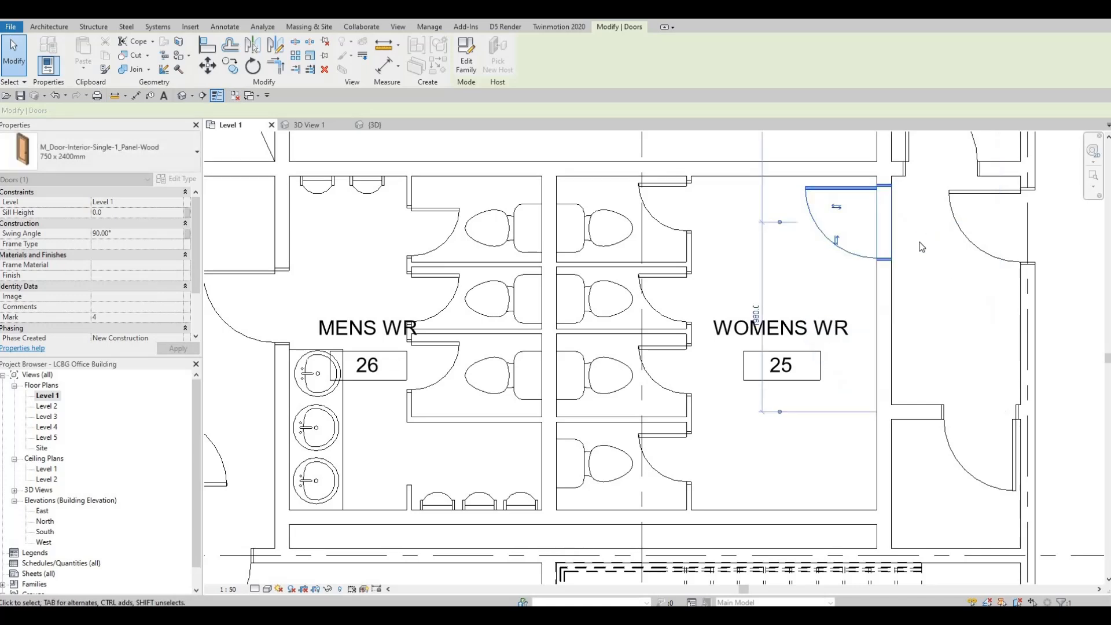
middle_drag(940, 306, 920, 250)
scroll(920, 250, down, 1)
scroll(921, 250, down, 1)
key(Escape)
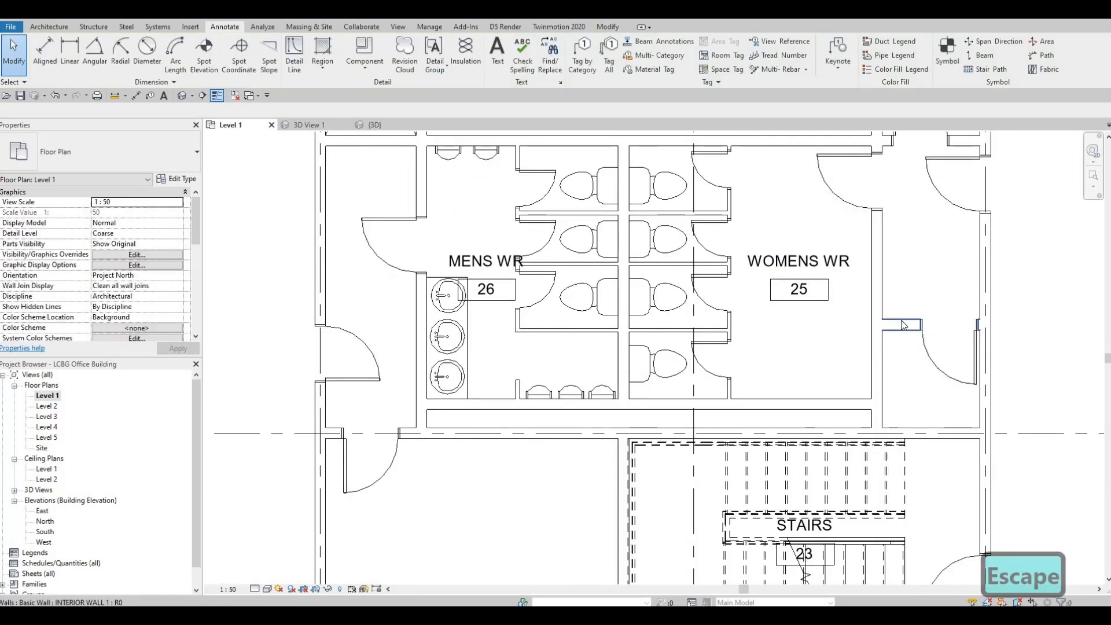
- Shift the closet's upper wall beside WOMENS WR upward by nine nudges to enlarge the closet
click(902, 322)
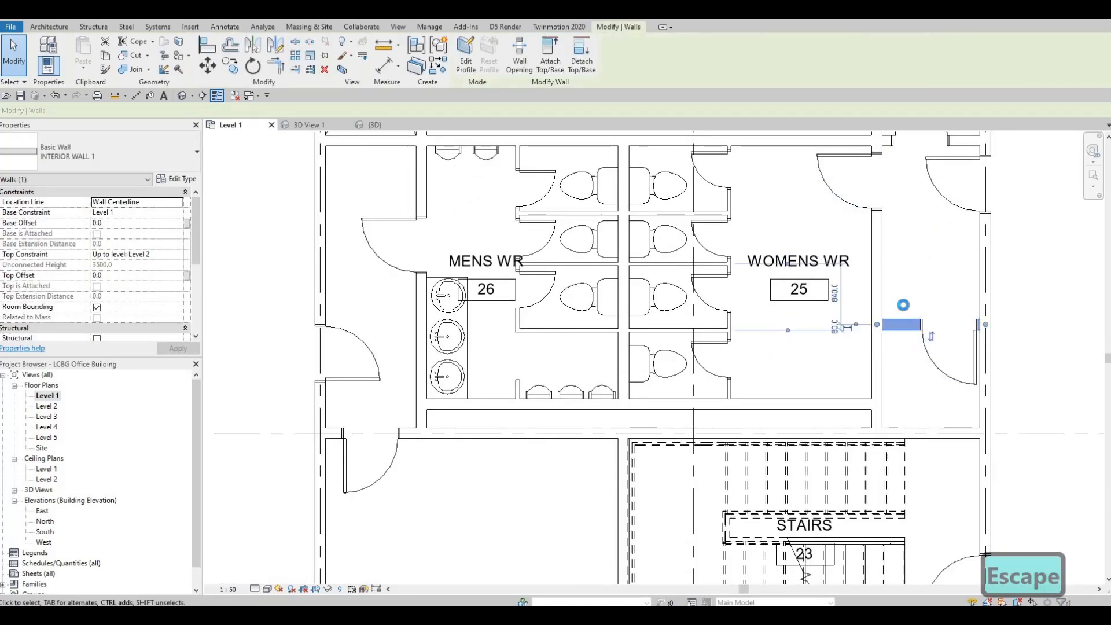
key(Up)
key(Up)
key(Up)
key(Up)
key(Up)
key(Up)
key(Up)
key(Up)
key(Up)
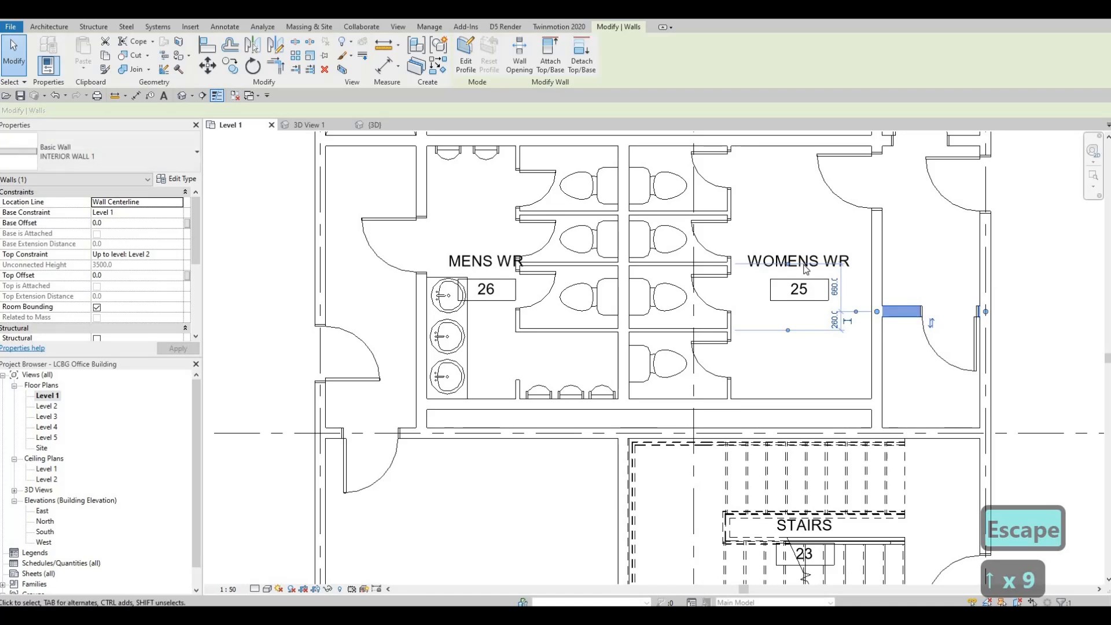
key(Escape)
click(804, 266)
key(c)
key(s)
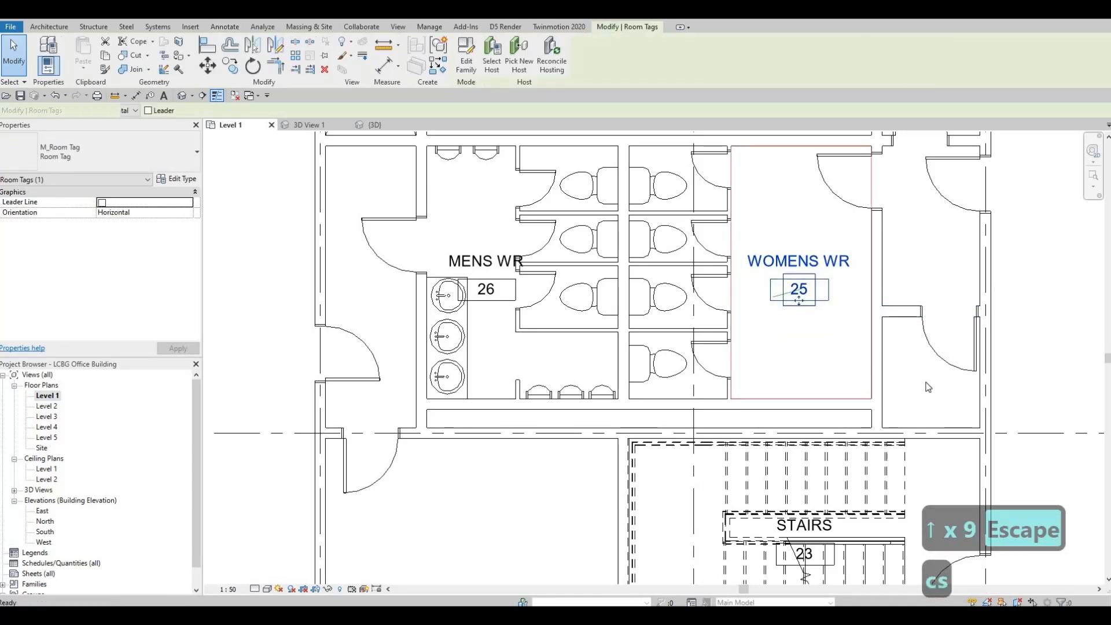
key(Escape)
key(Escape)
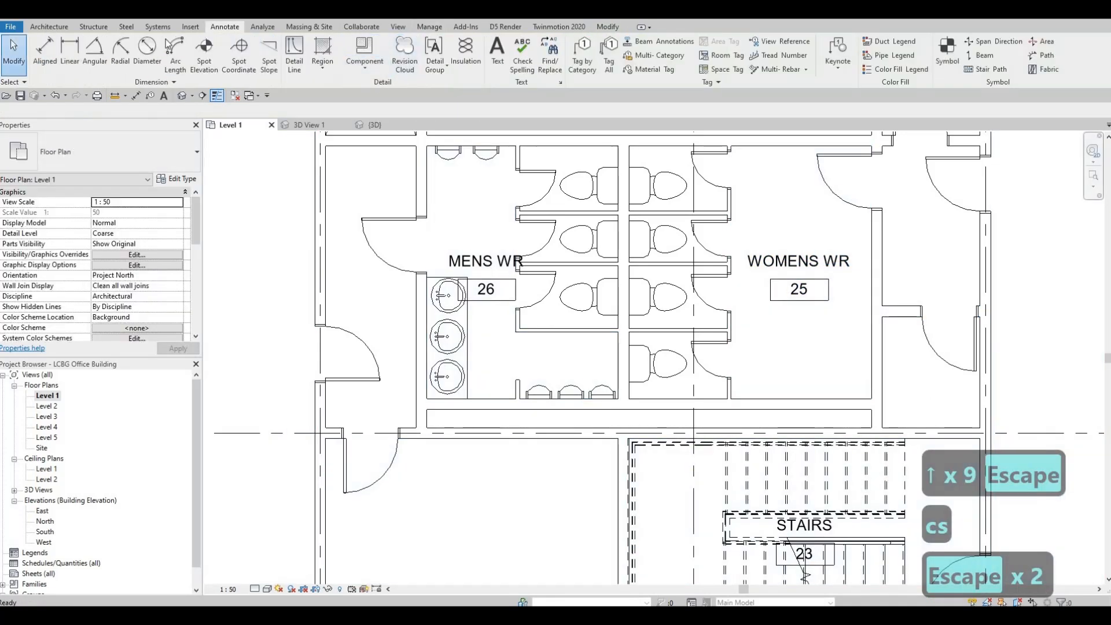
- Place a tagged room in the closet beside WOMENS WR
click(49, 26)
click(531, 56)
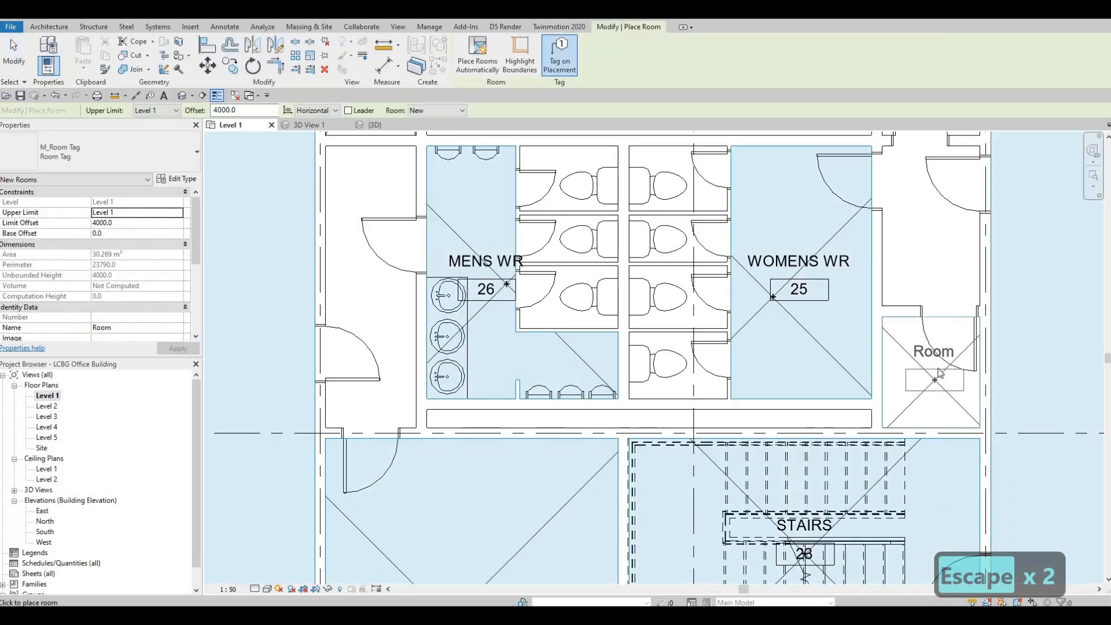
key(Escape)
key(Escape)
key(Escape)
- Rename the new closet room JANITOR through its room tag
click(931, 353)
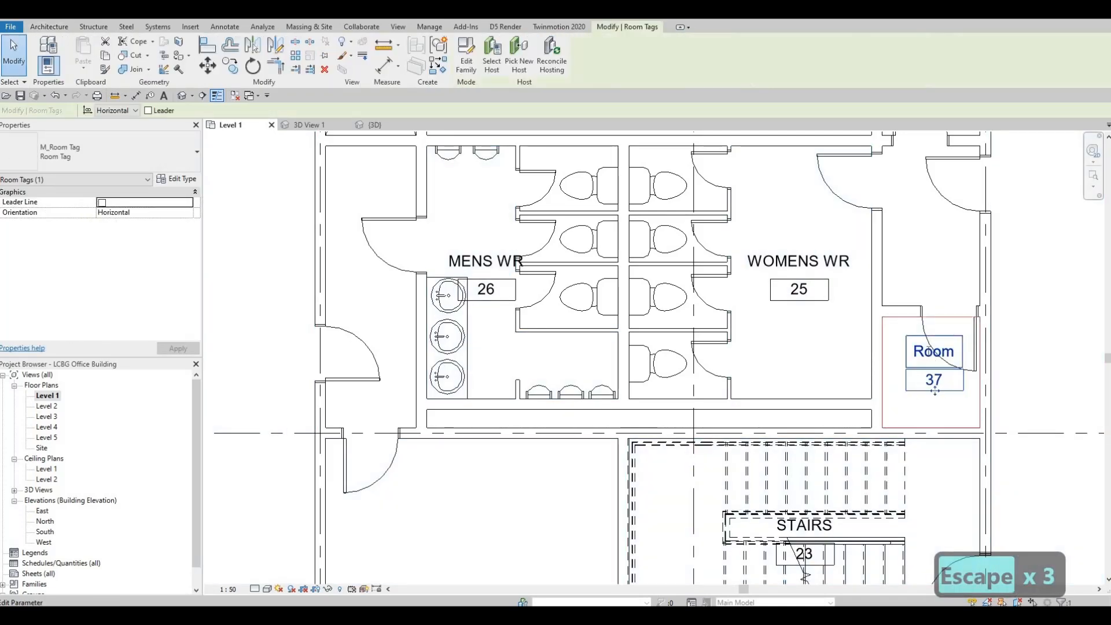
click(926, 352)
text(janito)
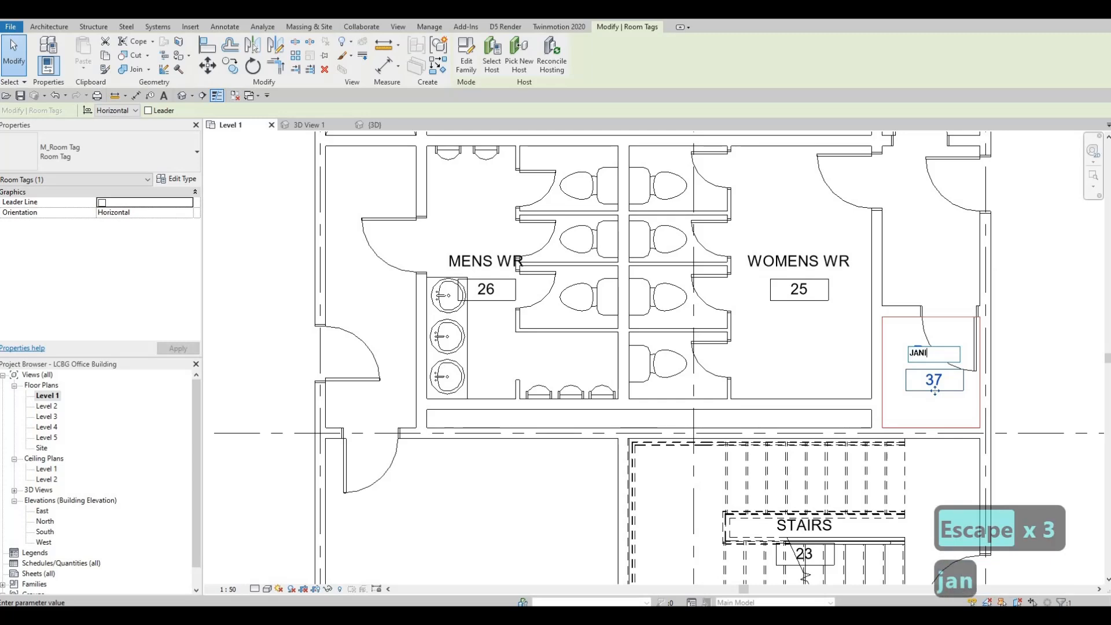
click(944, 269)
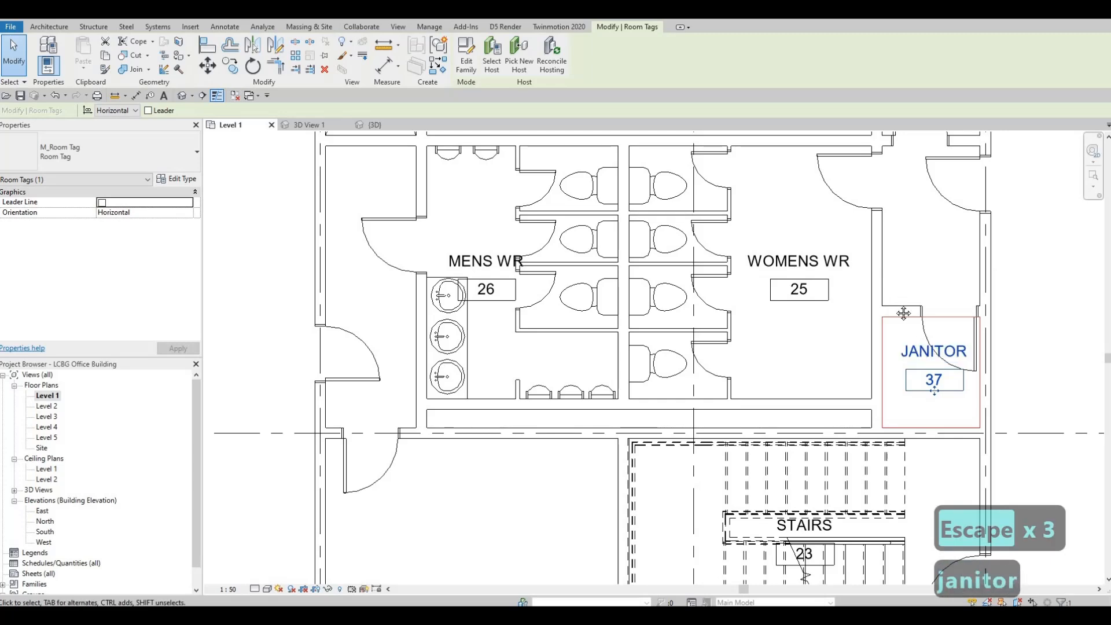
key(Escape)
key(Escape)
- Nudge the JANITOR room's upper wall and its door farther upward, toward the WOMENS WR entry door, to enlarge the room
scroll(920, 354, down, 2)
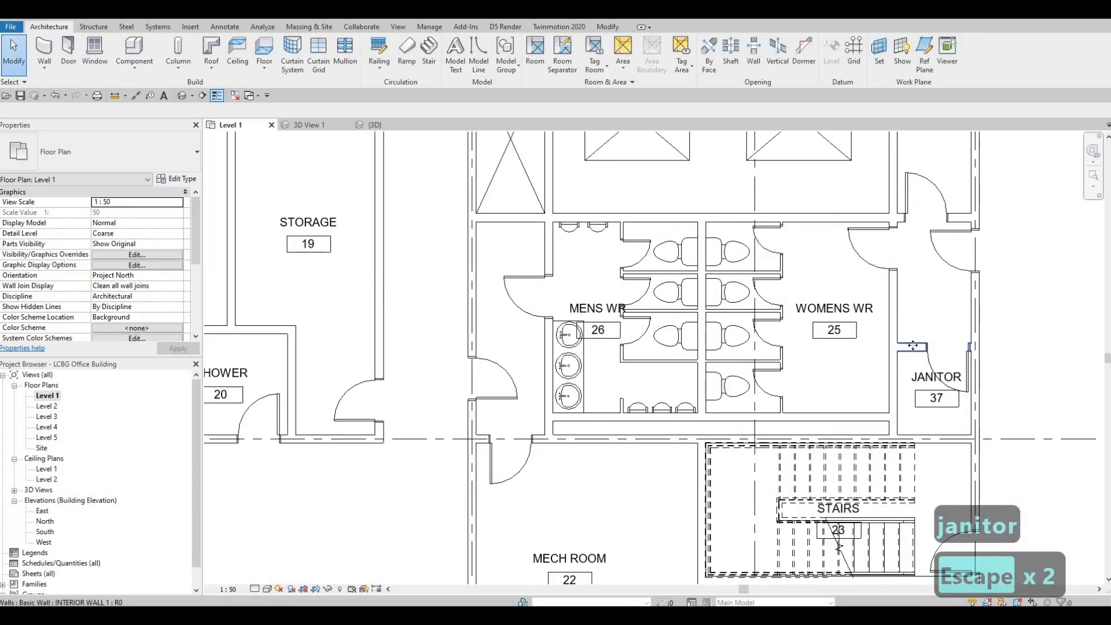
click(916, 350)
key(Escape)
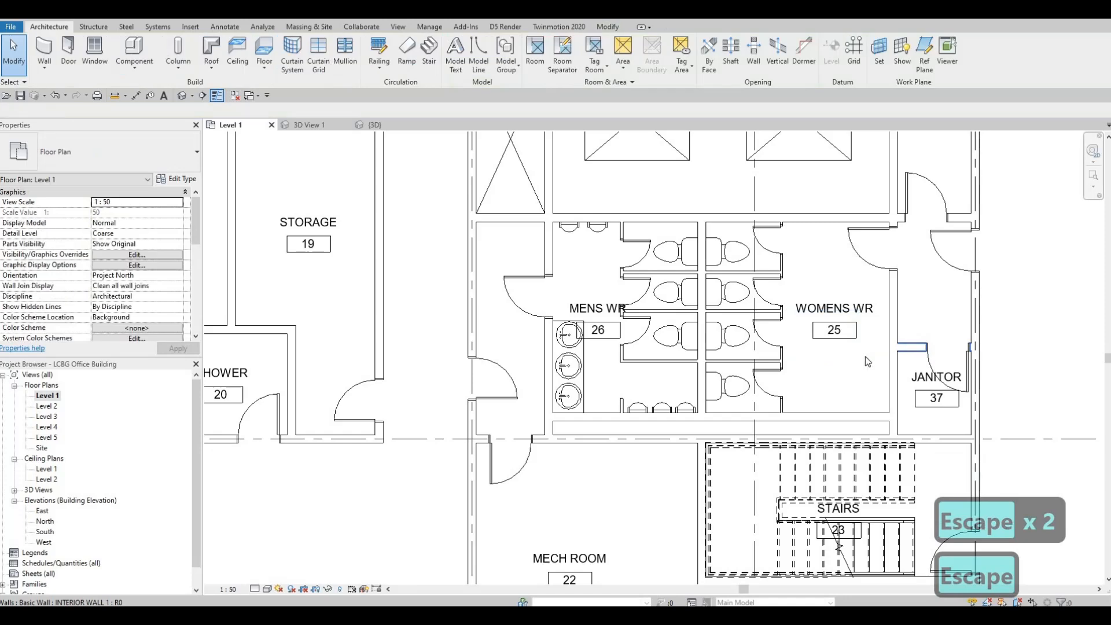
click(916, 349)
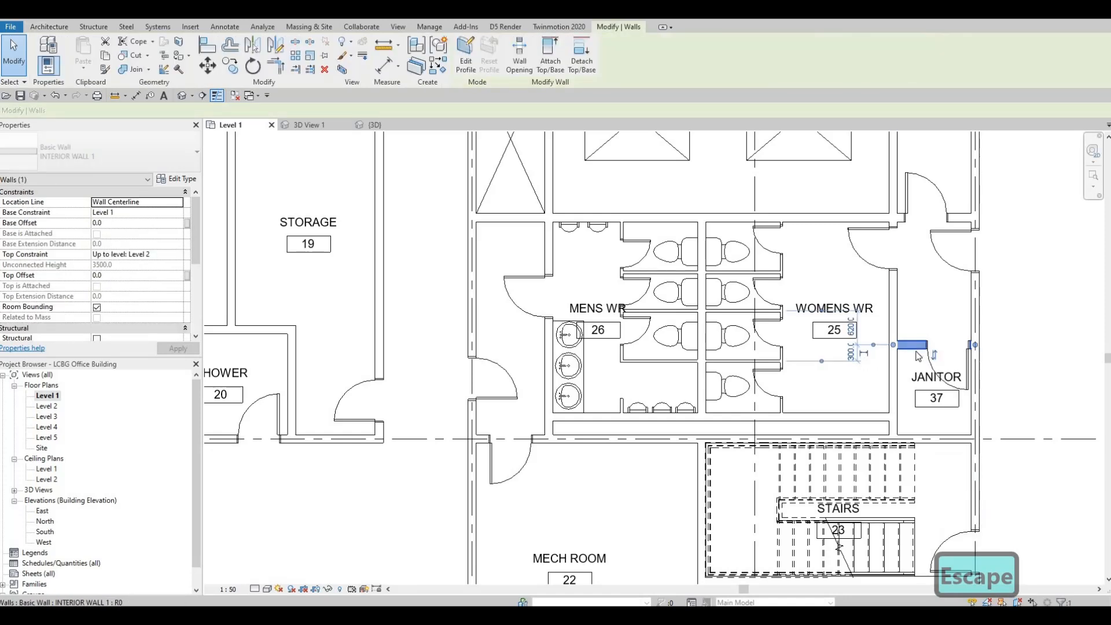
key(Up)
key(Up)
key(Up)
key(Up)
key(Up)
key(Up)
key(Up)
key(Up)
key(Up)
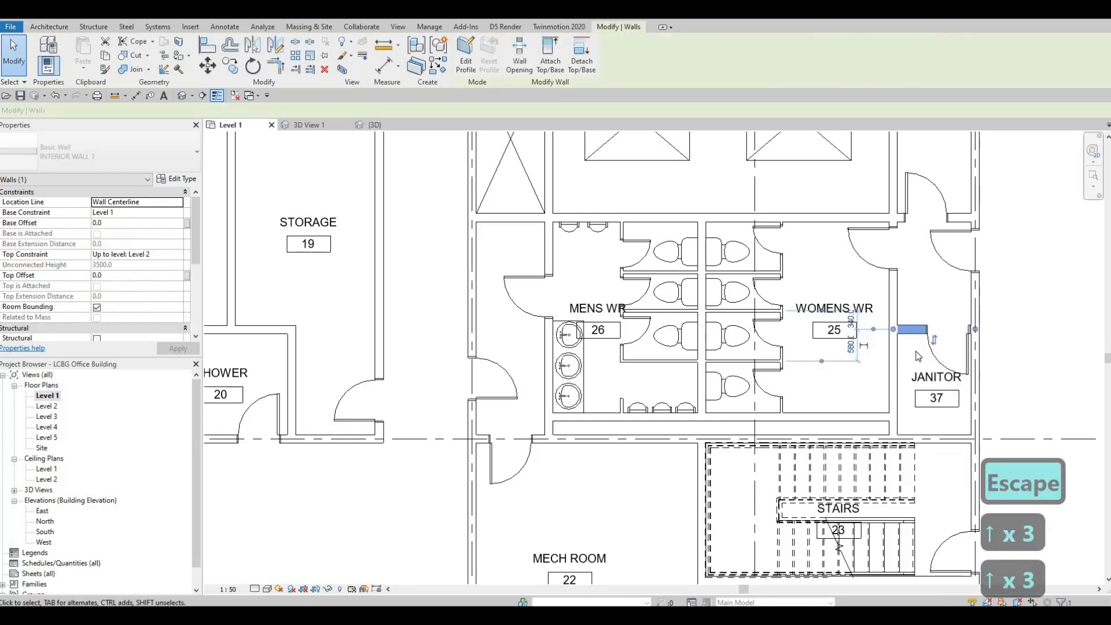
key(Up)
key(Up)
key(Up)
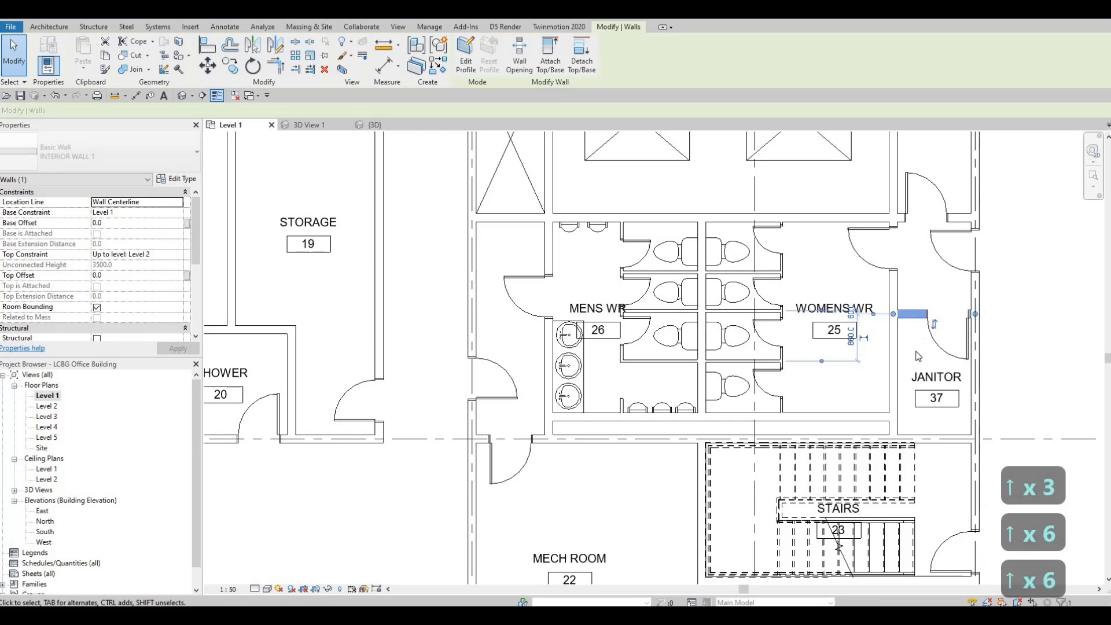
key(Up)
key(Up)
key(Up)
key(Up)
key(Up)
key(Up)
key(Up)
key(Up)
key(Up)
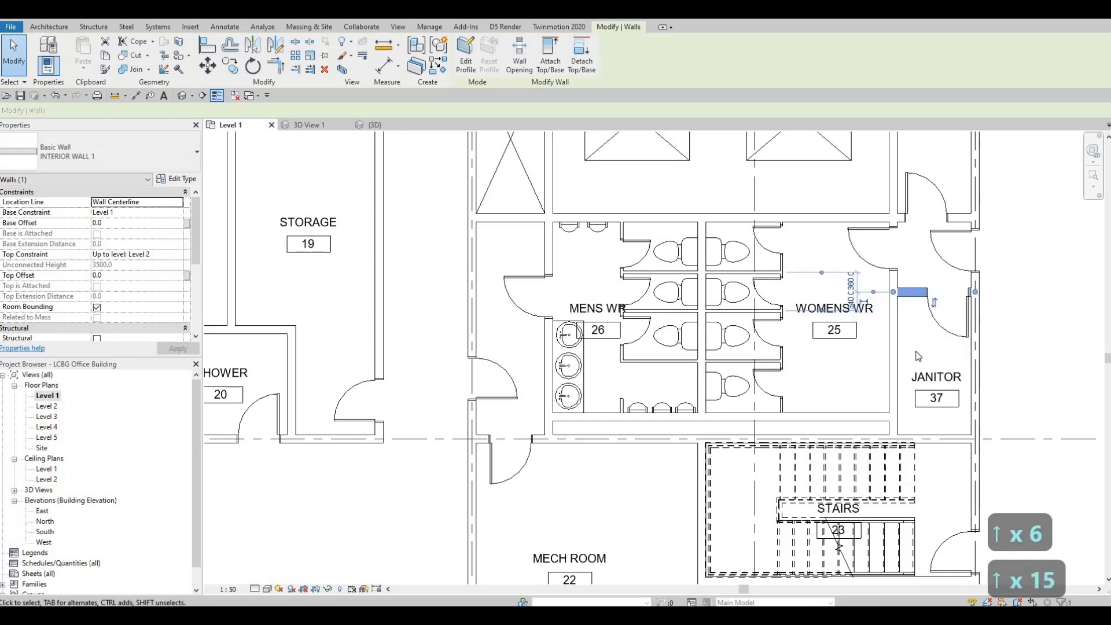
key(Escape)
key(Escape)
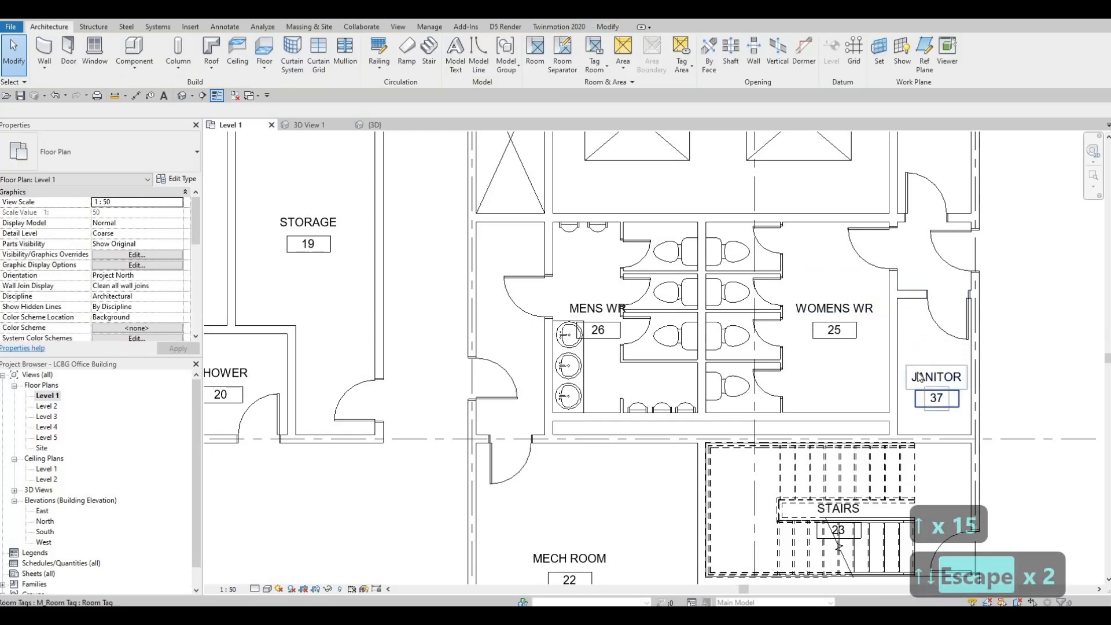
- Shift the JANITOR room tag upward by twelve nudges toward the middle of the enlarged room
click(921, 377)
key(Up)
key(Up)
key(Up)
key(Up)
key(Up)
key(Up)
key(Up)
key(Up)
key(Up)
key(Up)
key(Up)
key(Up)
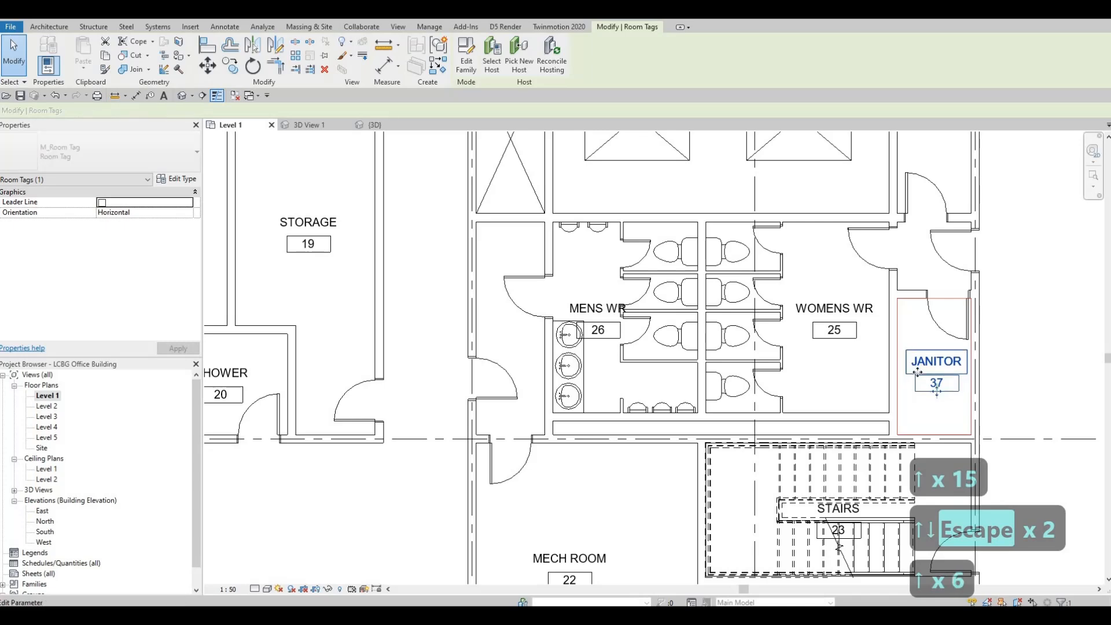
key(Escape)
key(Escape)
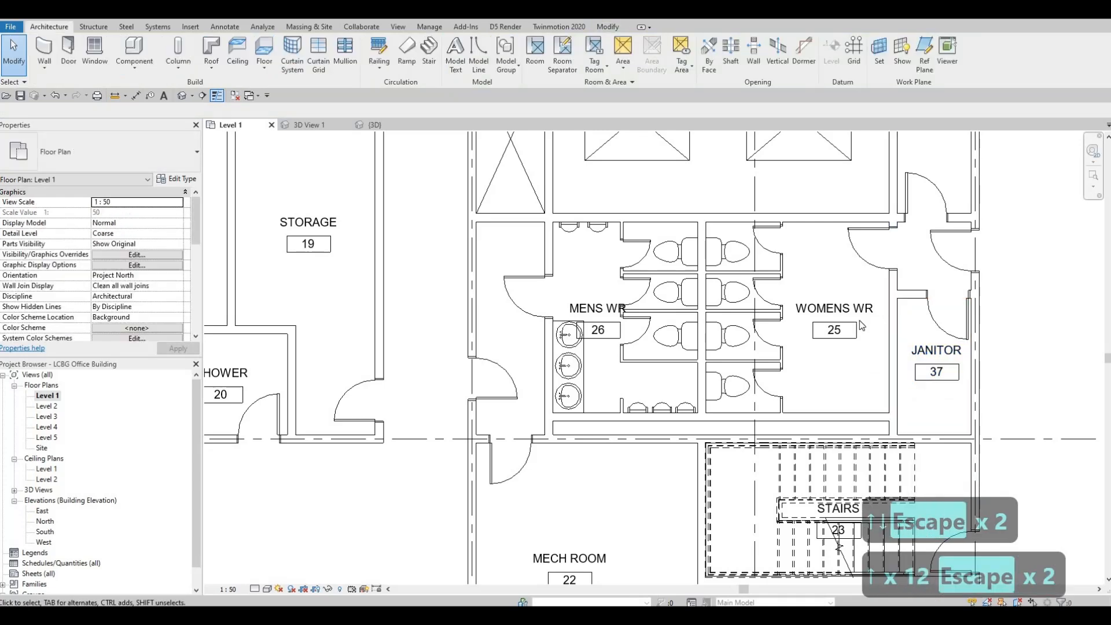
- Move the WOMENS WR room tag slightly toward the toilet stalls to clear space along the JANITOR-side wall
middle_drag(859, 321, 874, 361)
click(883, 366)
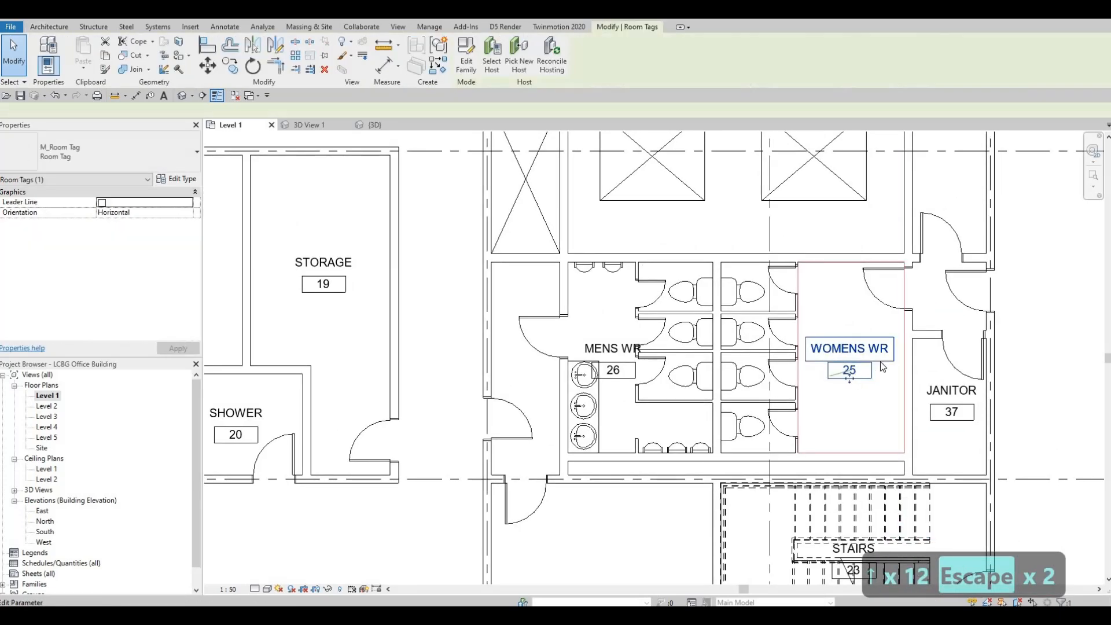
drag(836, 379, 818, 379)
key(Escape)
key(Escape)
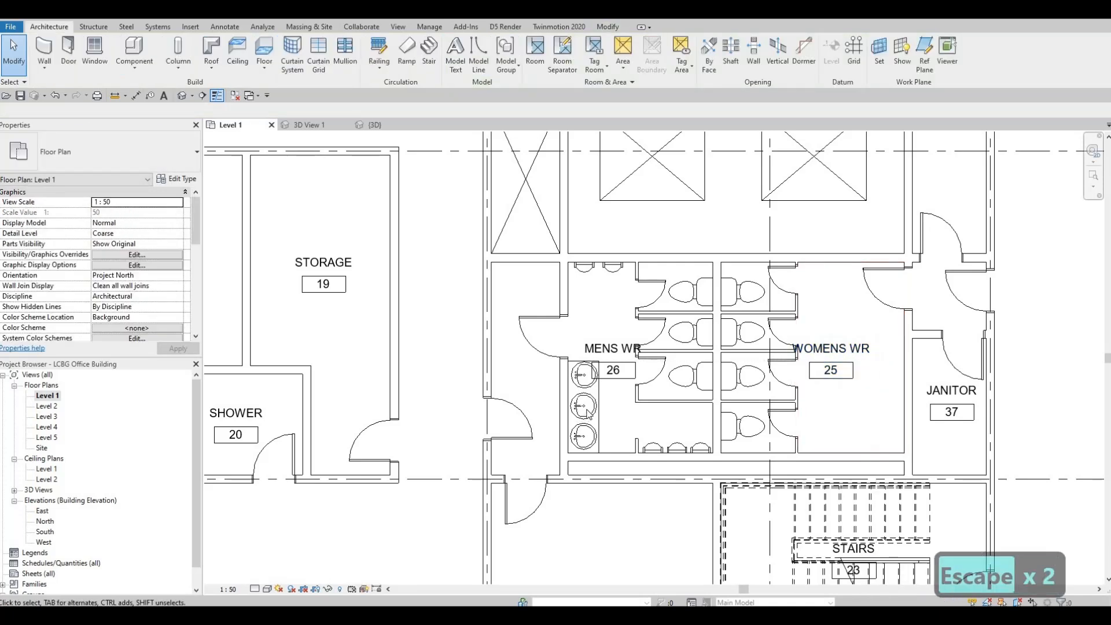
- Place four M_Sink Vanity-Round 482 x 482mm sinks like those in MENS WR along the JANITOR-side wall of WOMENS WR, rotated to face the room
click(584, 408)
key(c)
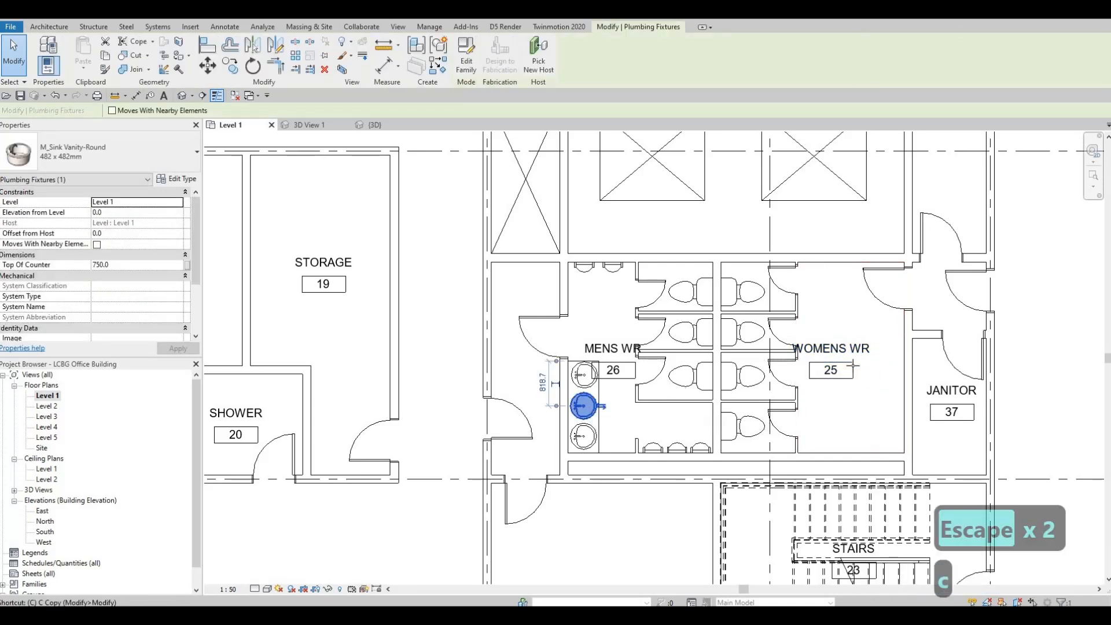
key(s)
key(space)
key(space)
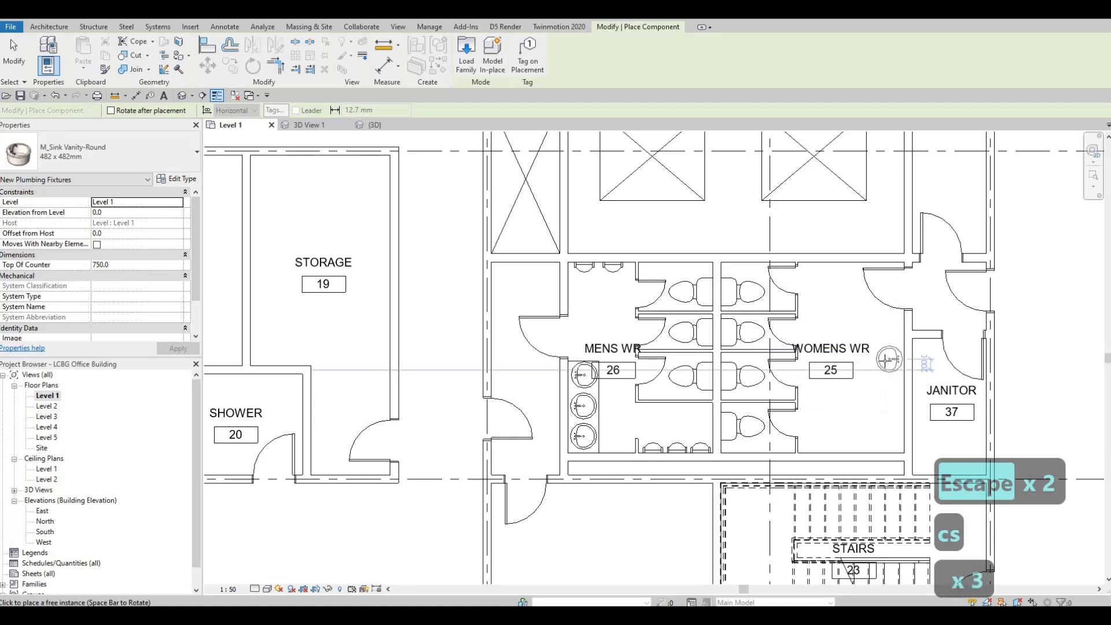
click(890, 350)
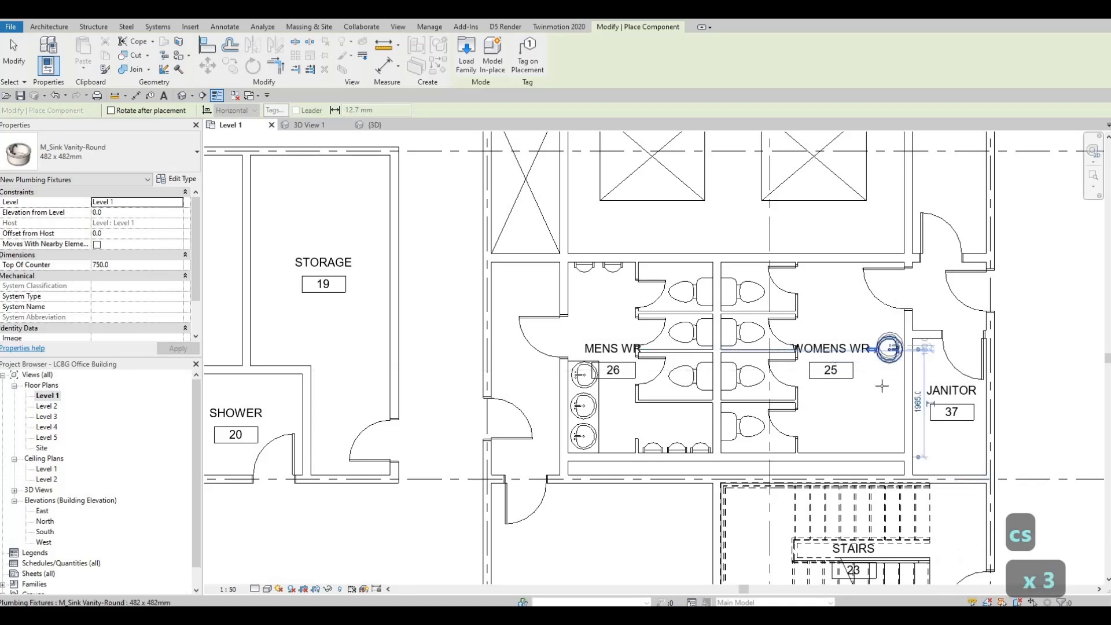
click(880, 418)
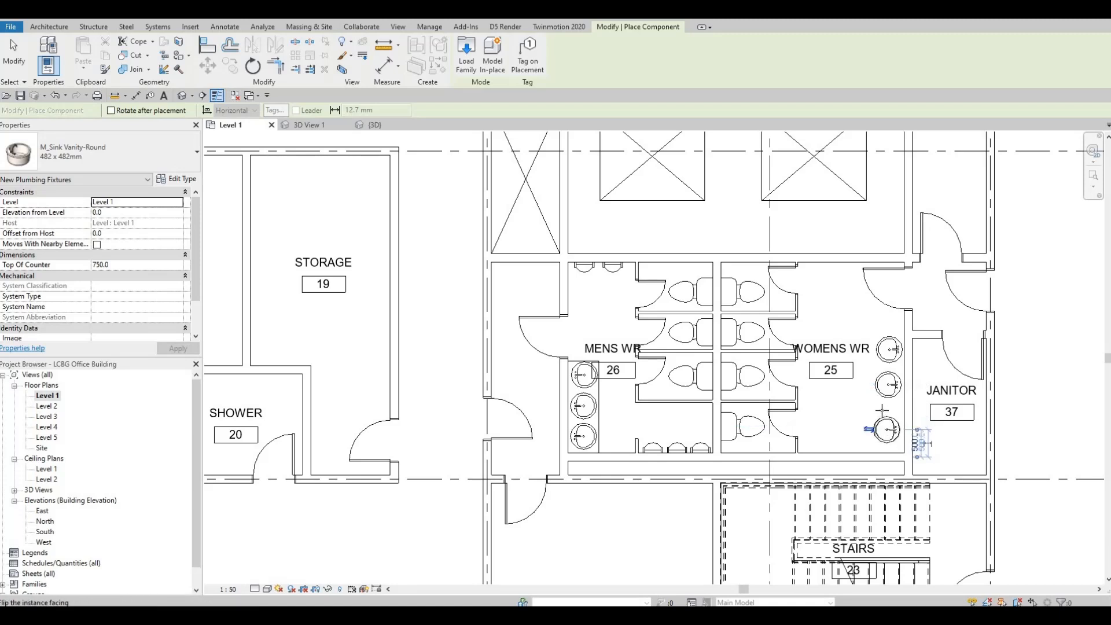
click(885, 430)
key(Escape)
key(Escape)
- Shift the lowest sink in WOMENS WR downward by three nudges
scroll(892, 446, up, 3)
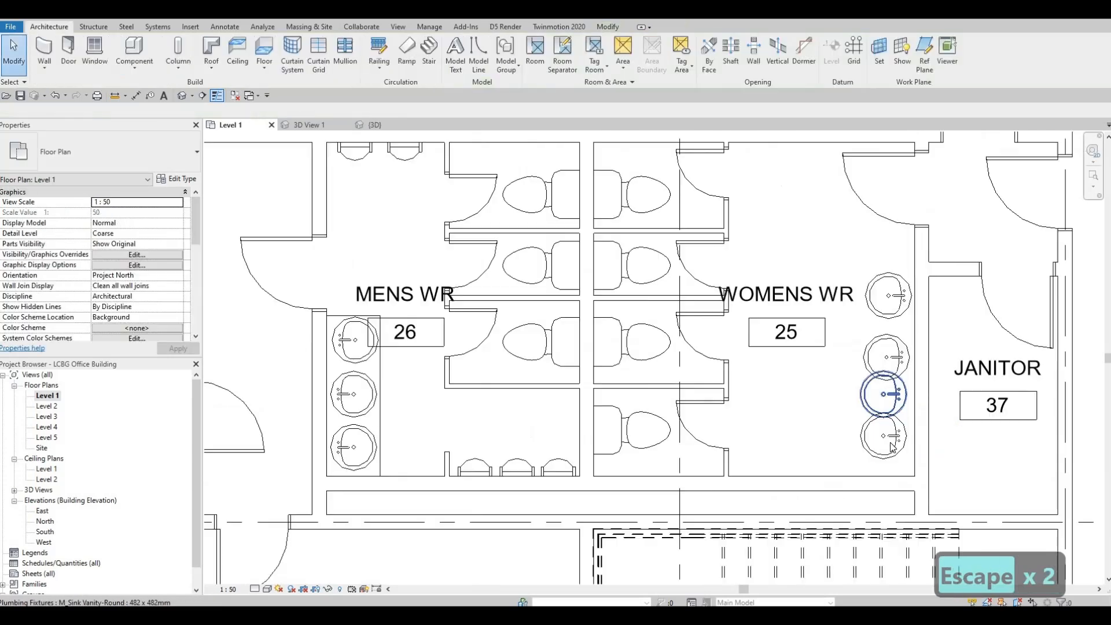
click(890, 442)
key(Down)
key(Down)
key(Down)
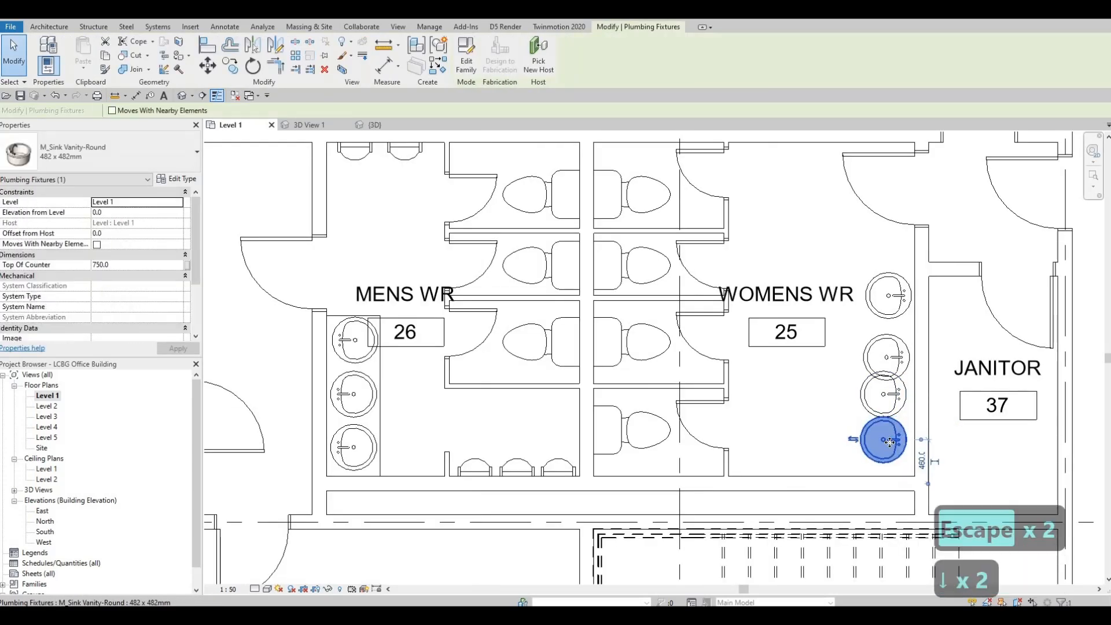
key(Escape)
- Shift the second sink from the top in WOMENS WR upward by six nudges to separate it from the sink below
click(894, 344)
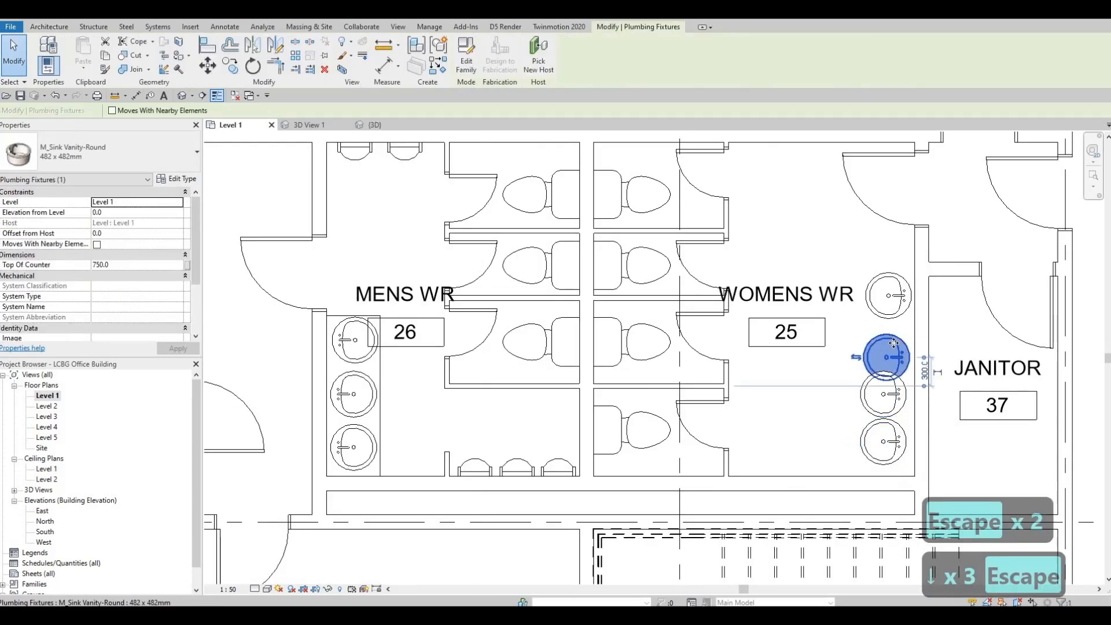
key(Up)
key(Up)
key(Up)
key(Up)
key(Up)
key(Up)
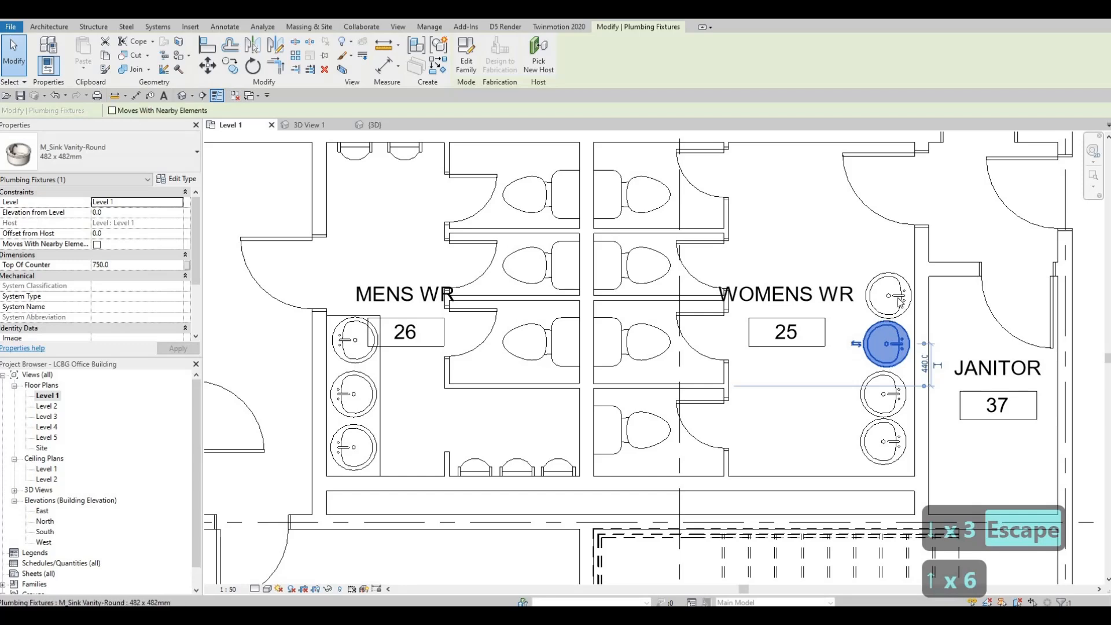
key(Escape)
- Shift the top sink in WOMENS WR upward by four nudges
click(884, 282)
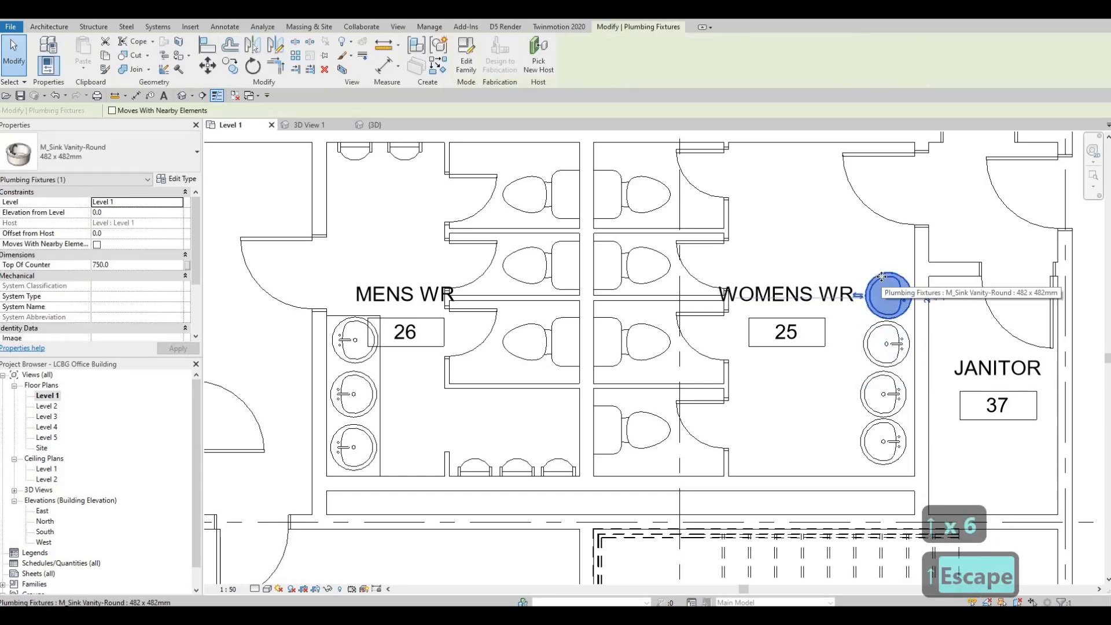
key(Up)
key(Up)
key(Up)
key(Up)
key(Escape)
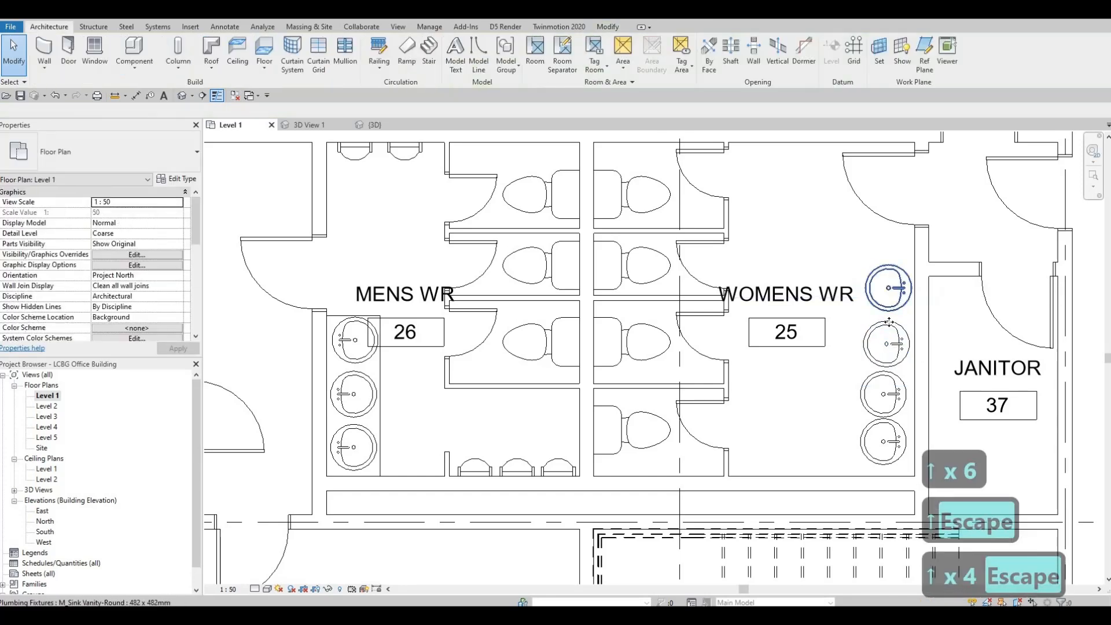
- Shift the second and third sinks in WOMENS WR upward by three nudges each to even out the row's spacing
click(886, 347)
key(Up)
key(Up)
key(Up)
key(Escape)
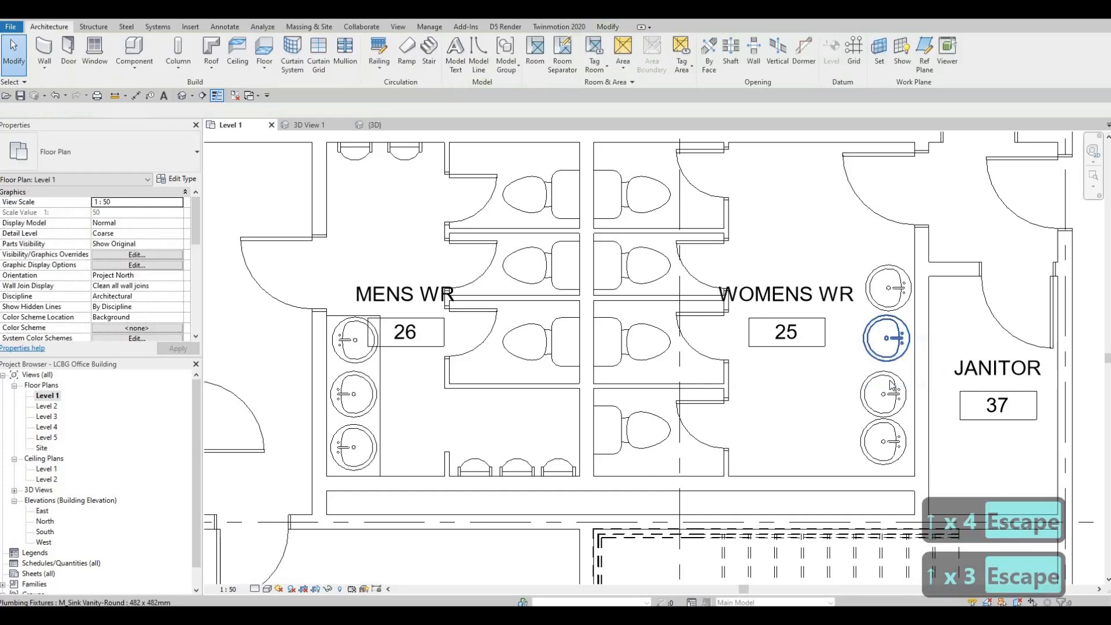
click(888, 382)
key(Up)
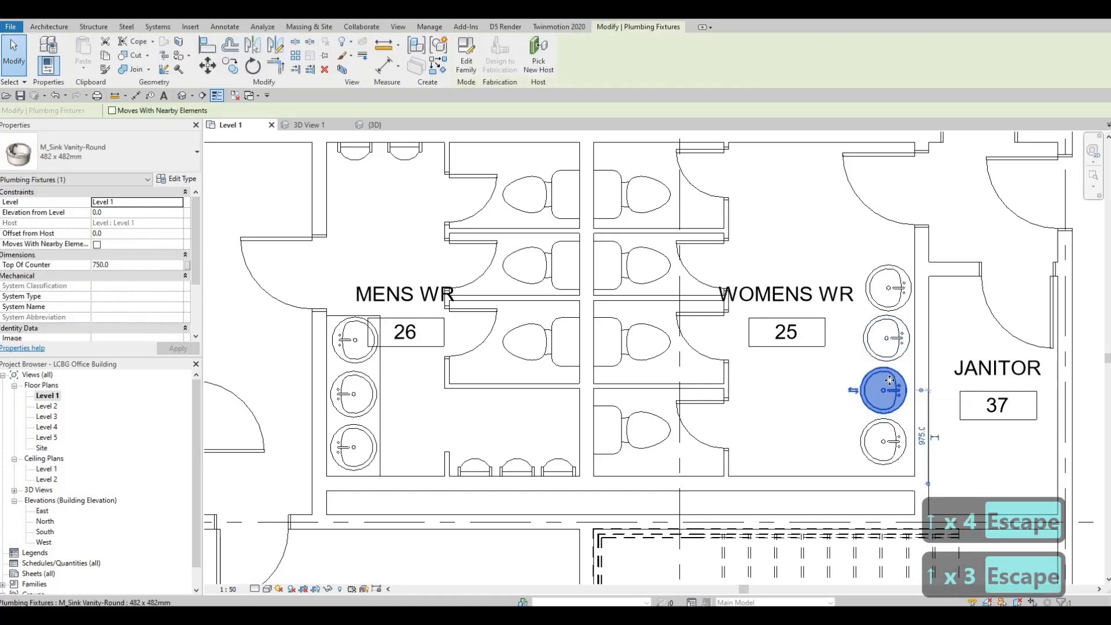
key(Escape)
key(Escape)
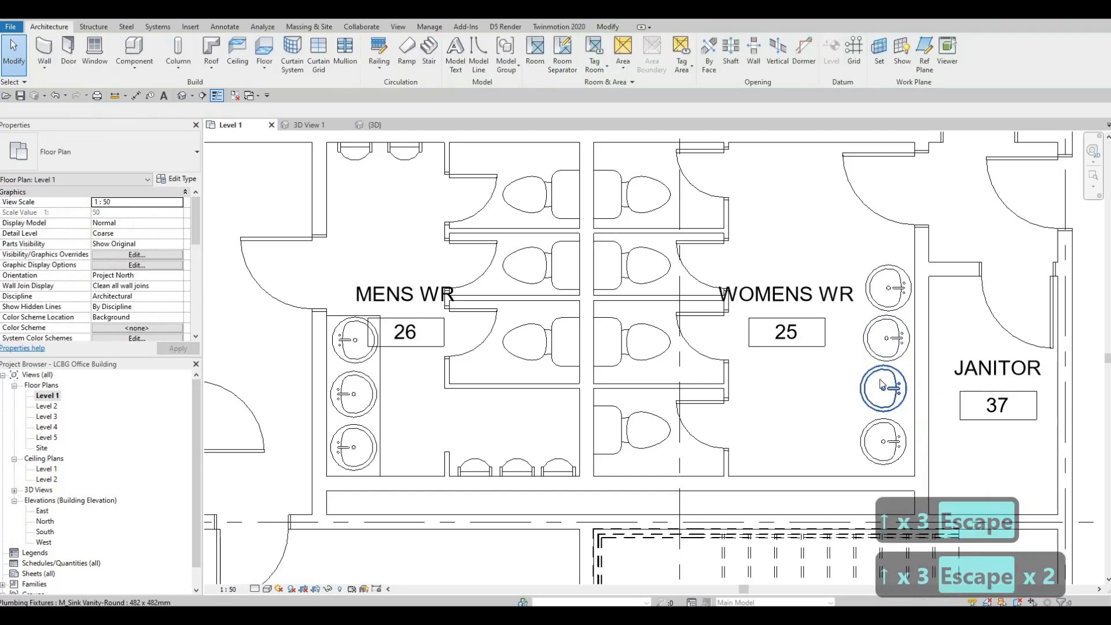
- Outline a counter around the four WOMENS WR sinks with Thin Lines detail lines, about 2260 mm long and 625 mm deep
scroll(497, 363, down, 1)
middle_drag(497, 362, 590, 348)
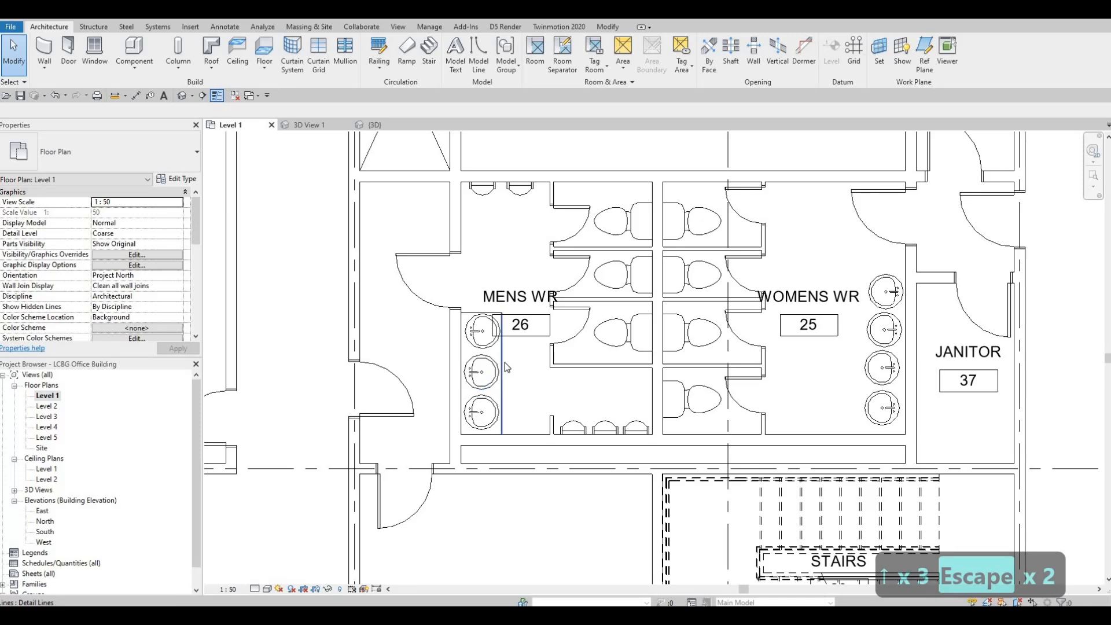
click(502, 363)
key(c)
key(s)
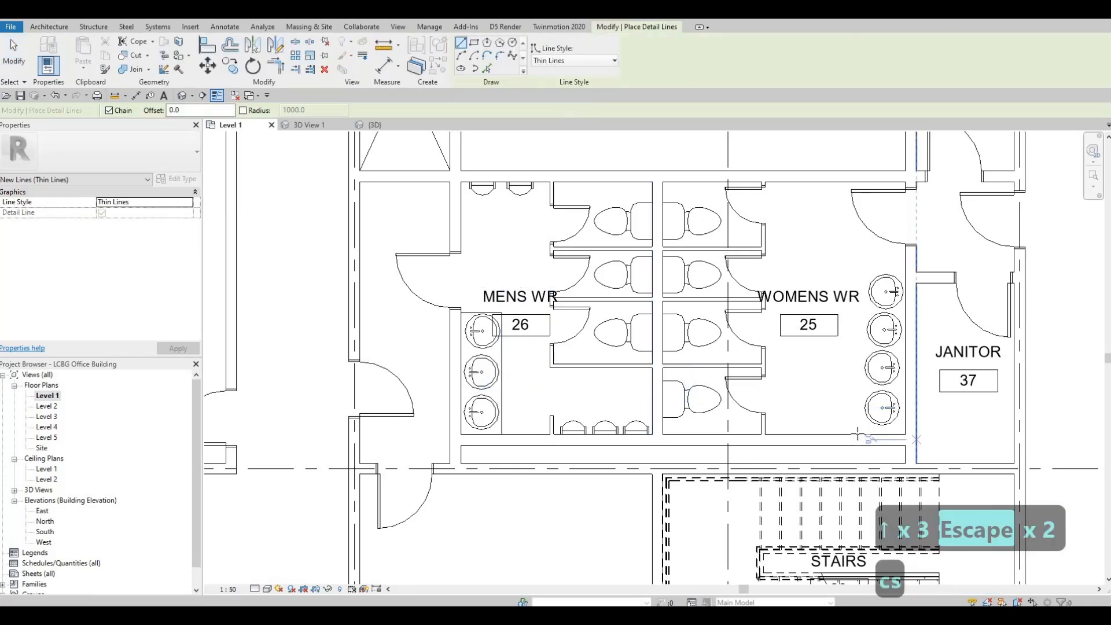
click(860, 434)
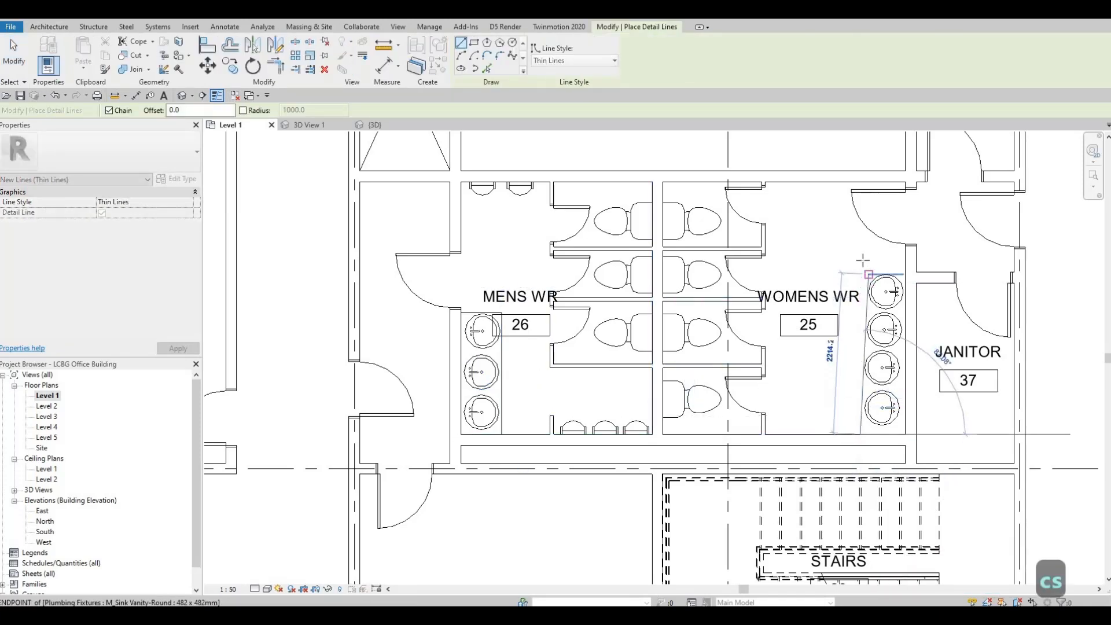
click(895, 269)
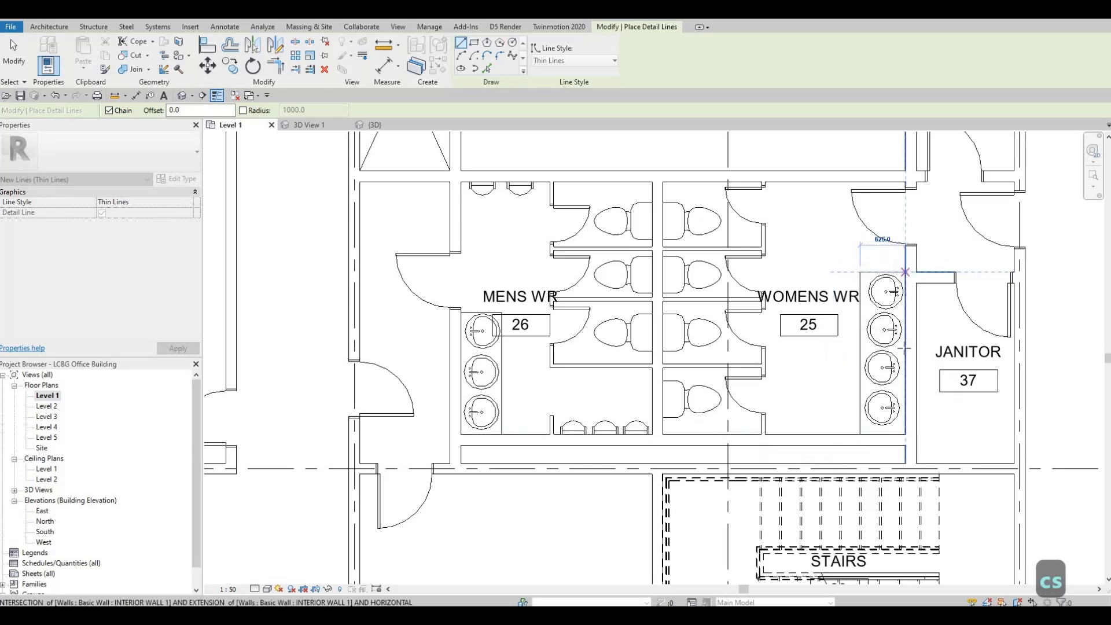
click(905, 272)
key(Escape)
key(Escape)
- Nudge the long front line of the WOMENS WR sink counter twice toward the sinks
middle_drag(904, 364, 929, 320)
scroll(932, 266, down, 3)
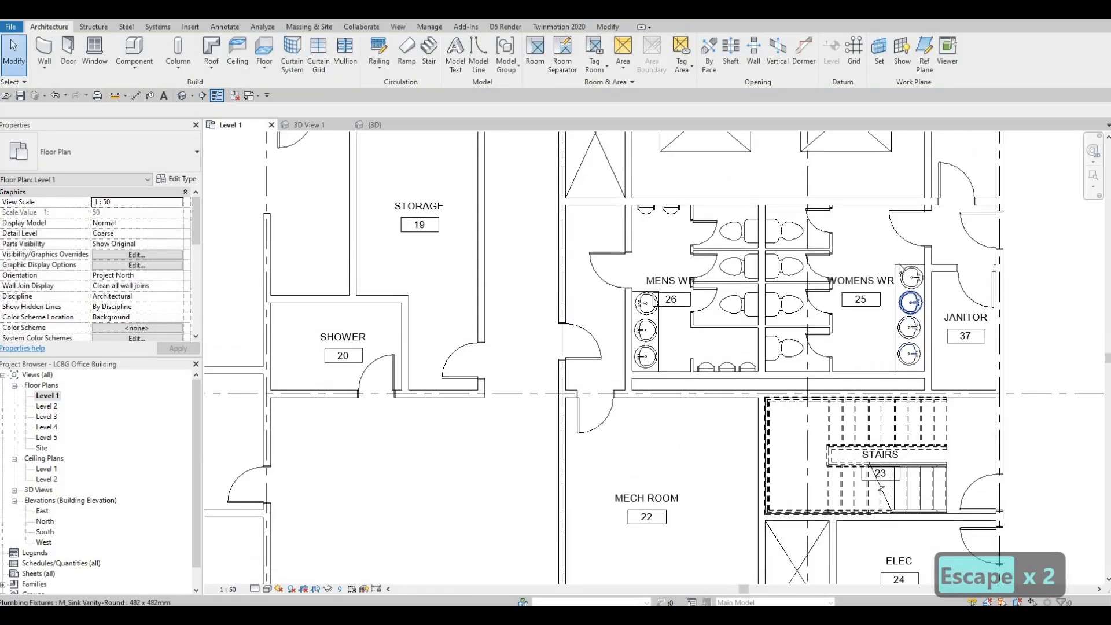
scroll(894, 277, up, 4)
click(903, 257)
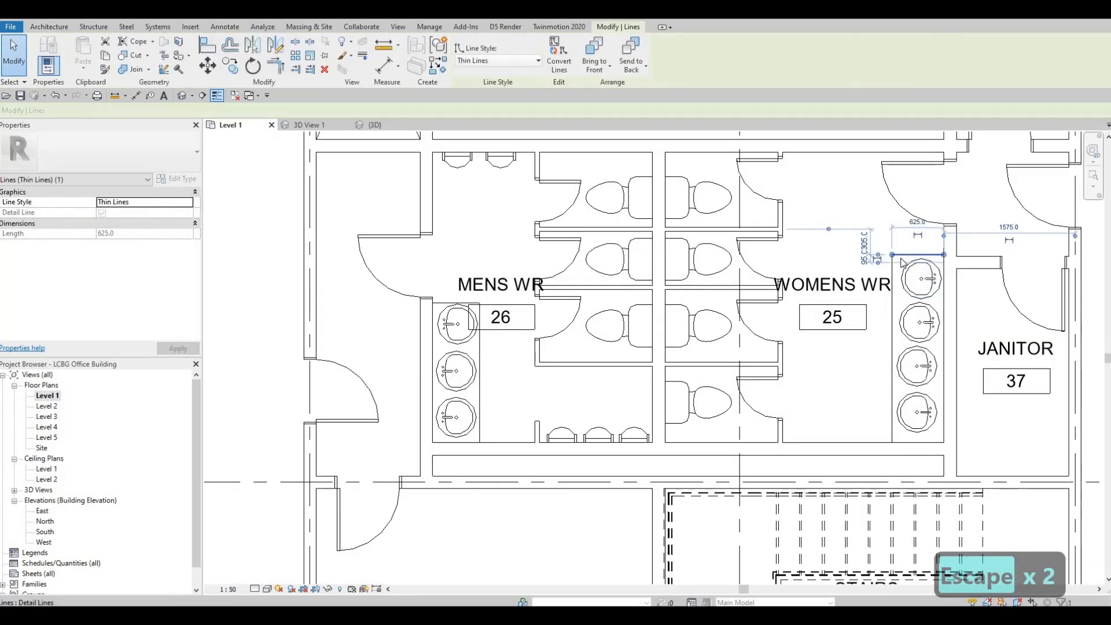
key(Escape)
key(Escape)
click(893, 271)
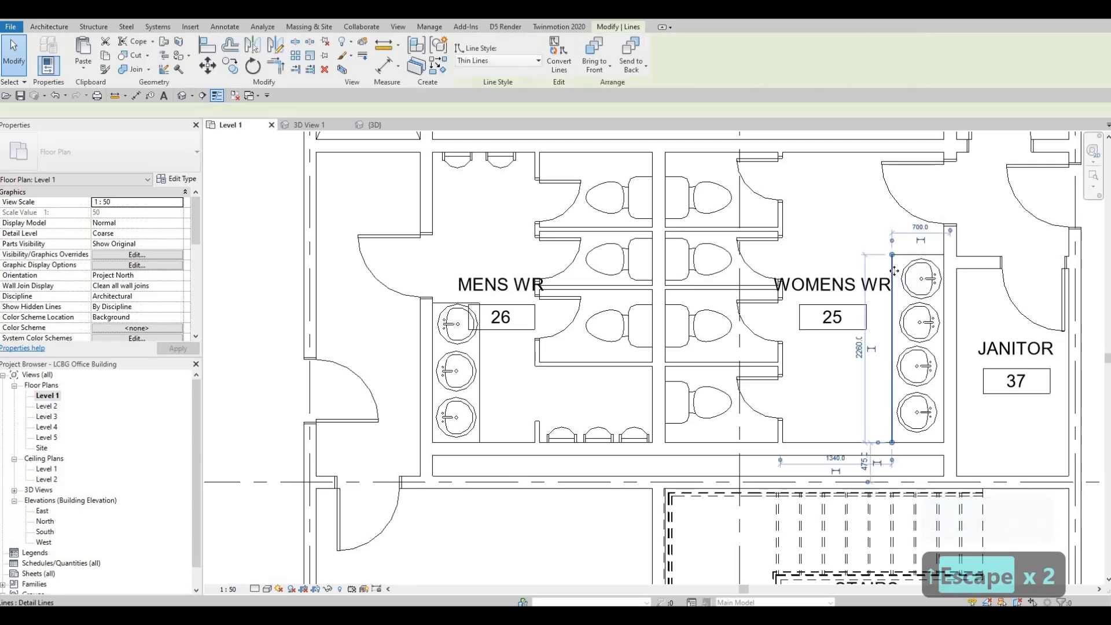
key(Right)
key(Right)
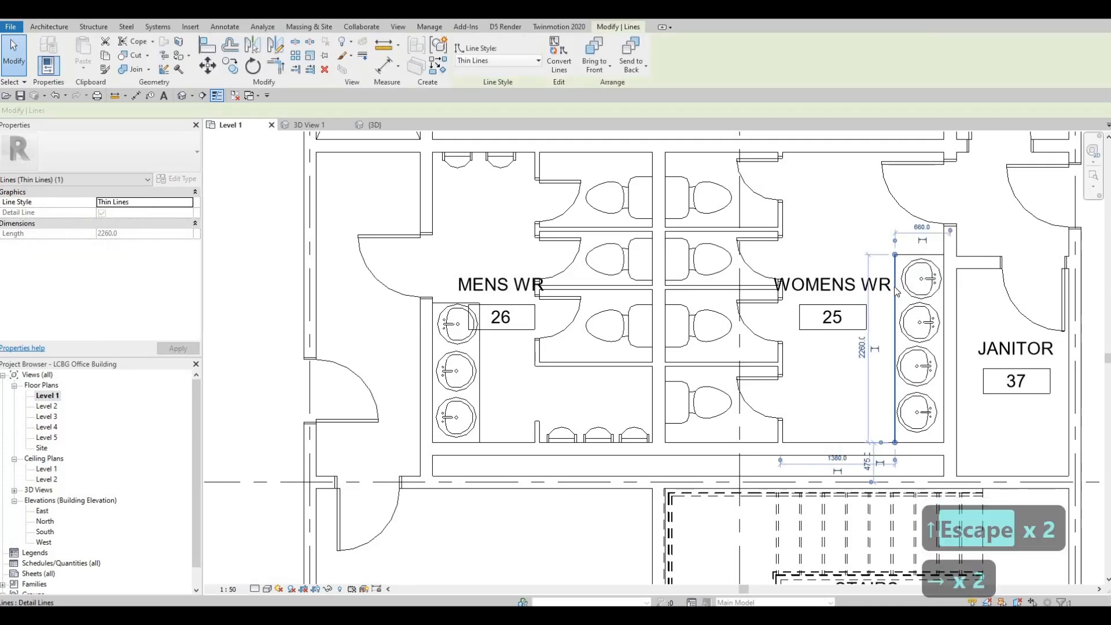
key(Escape)
key(Escape)
scroll(879, 312, down, 5)
key(Escape)
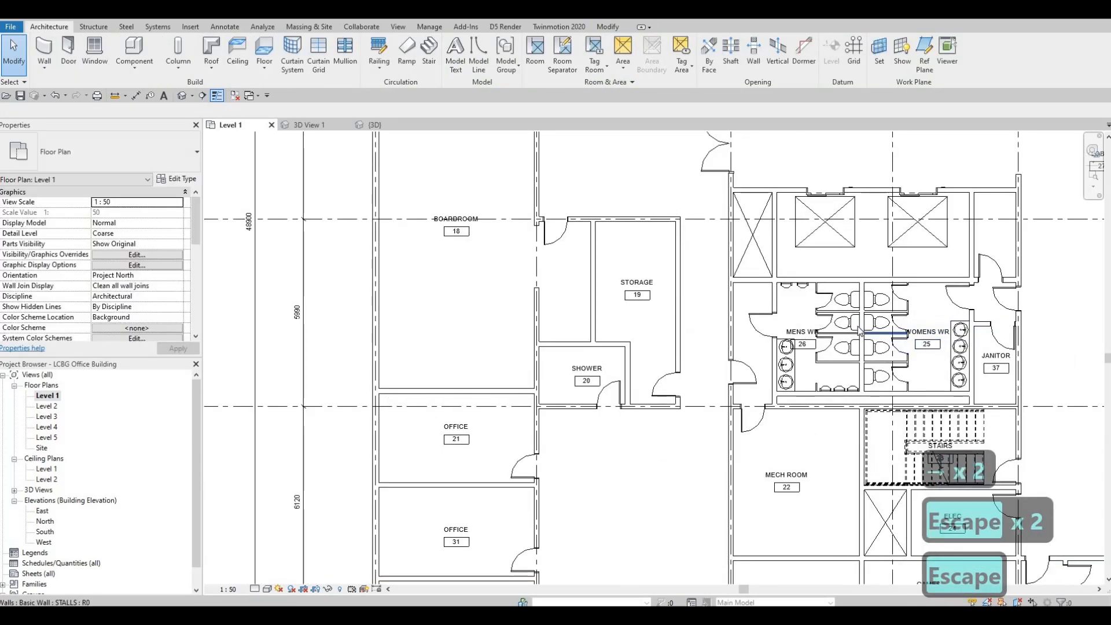
- Dismiss the save reminder and delete the two urinals on the upper wall of MENS WR
scroll(861, 331, down, 3)
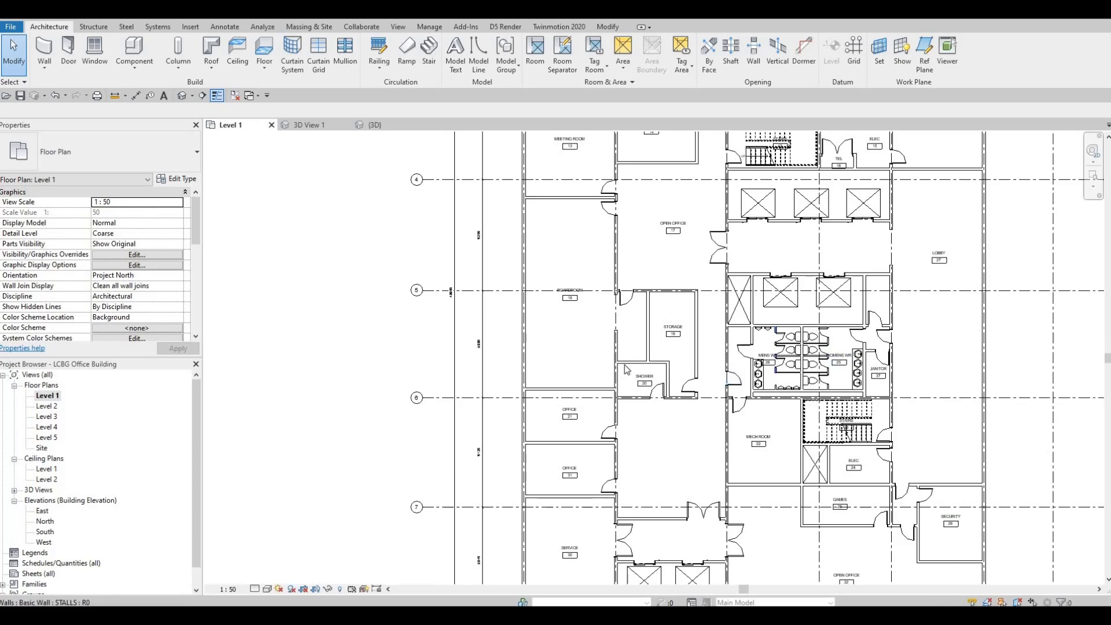
scroll(627, 369, up, 5)
key(Escape)
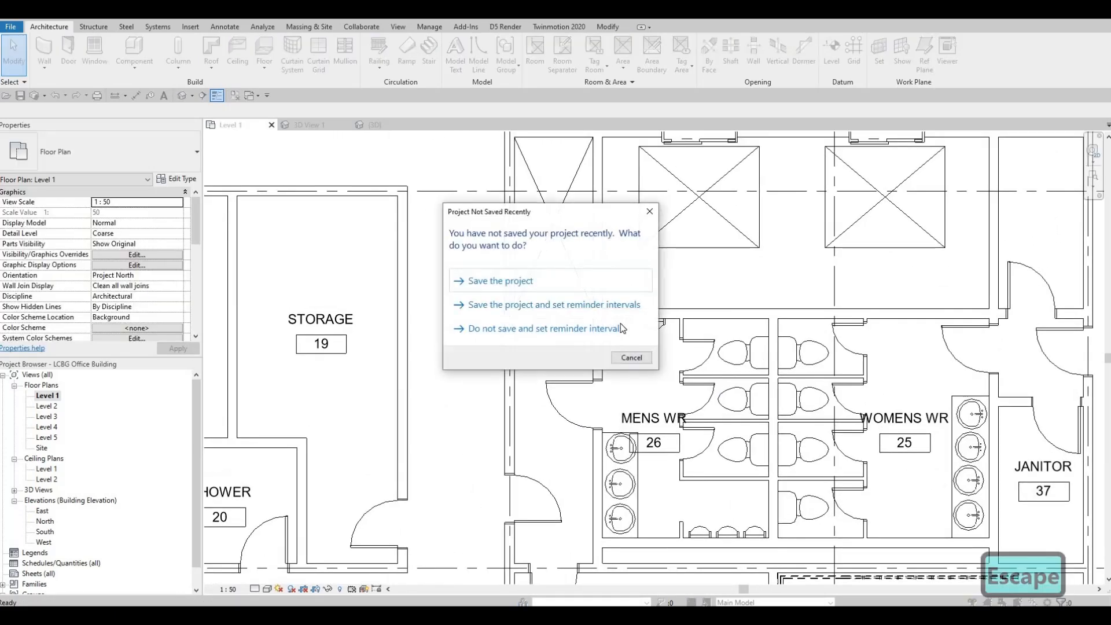
key(Escape)
click(625, 342)
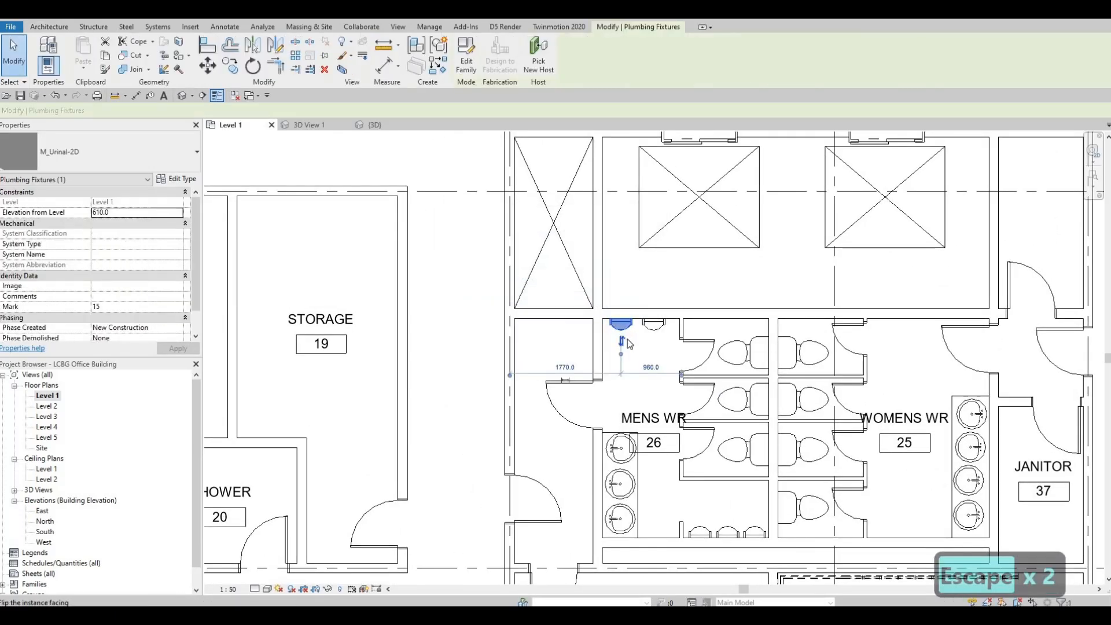
key(Delete)
click(656, 329)
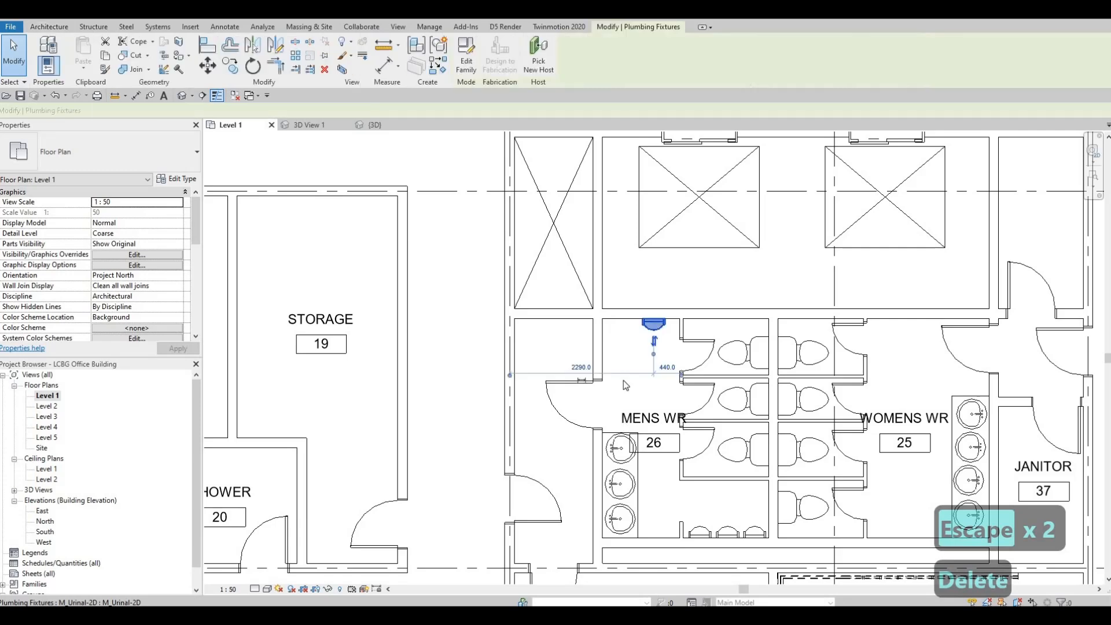
key(Delete)
- Move the MENS WR entrance door down to the lower end of its wall and flip it to swing into the washroom
middle_drag(649, 432, 649, 389)
scroll(649, 392, up, 1)
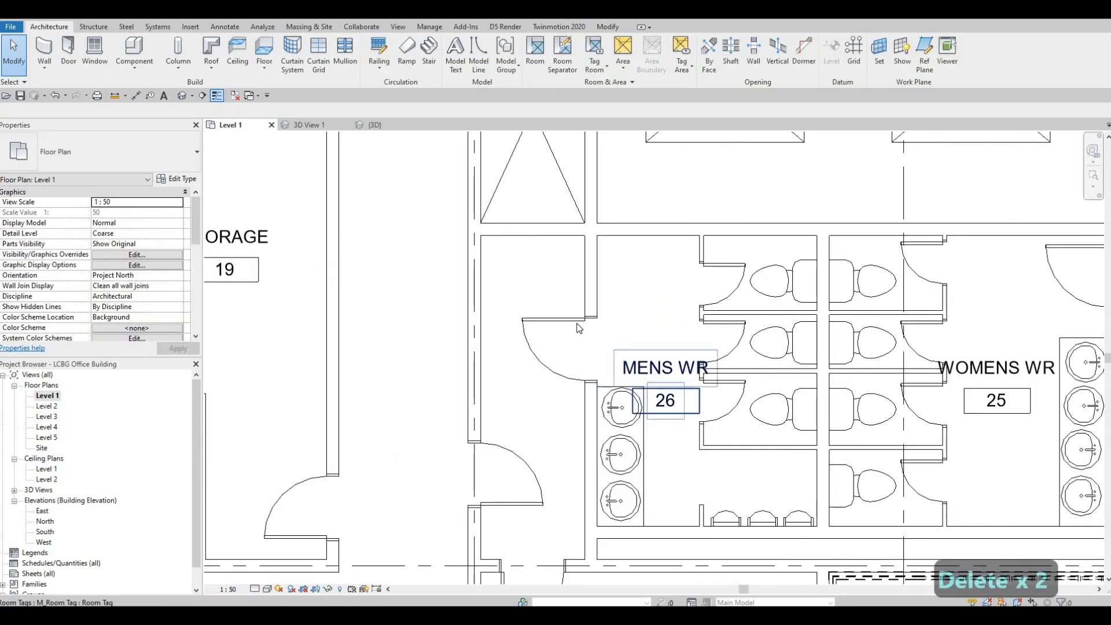
click(564, 381)
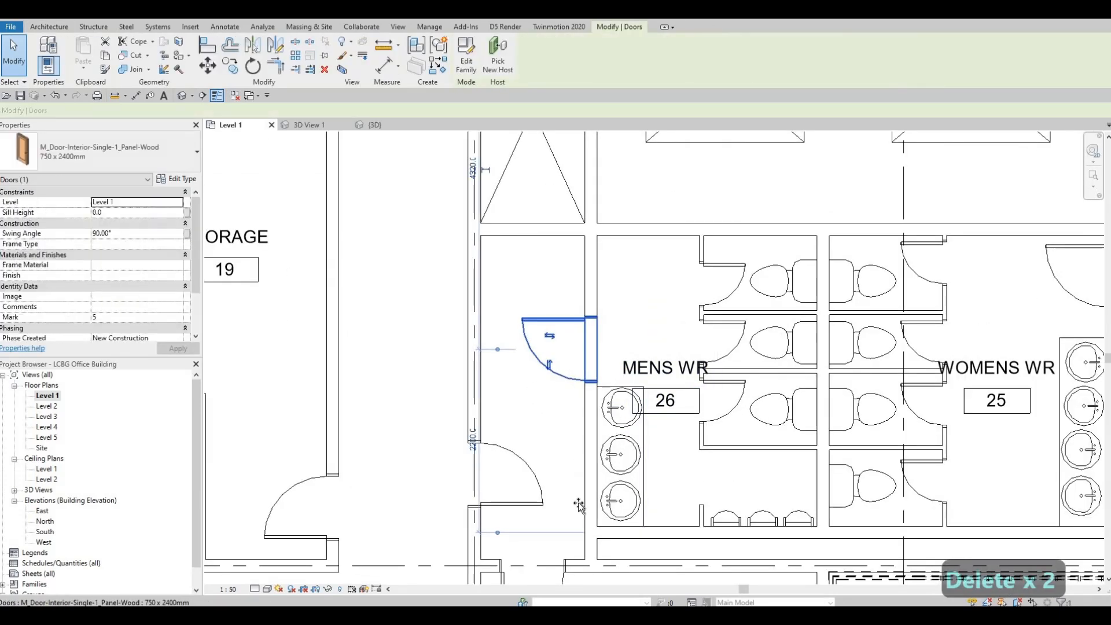
drag(578, 502, 555, 486)
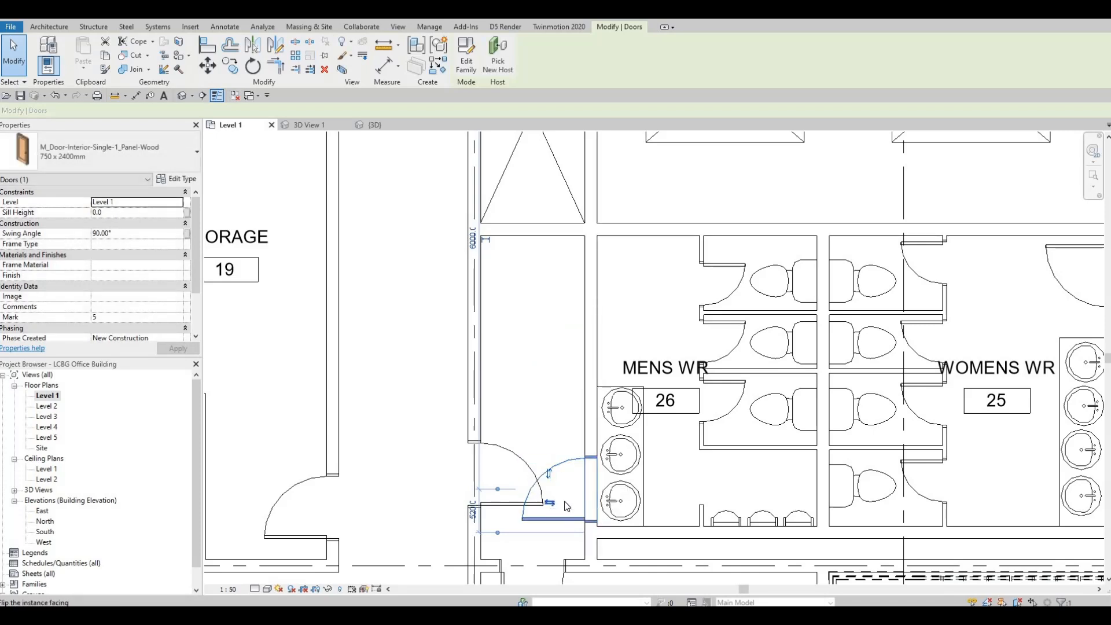
click(565, 502)
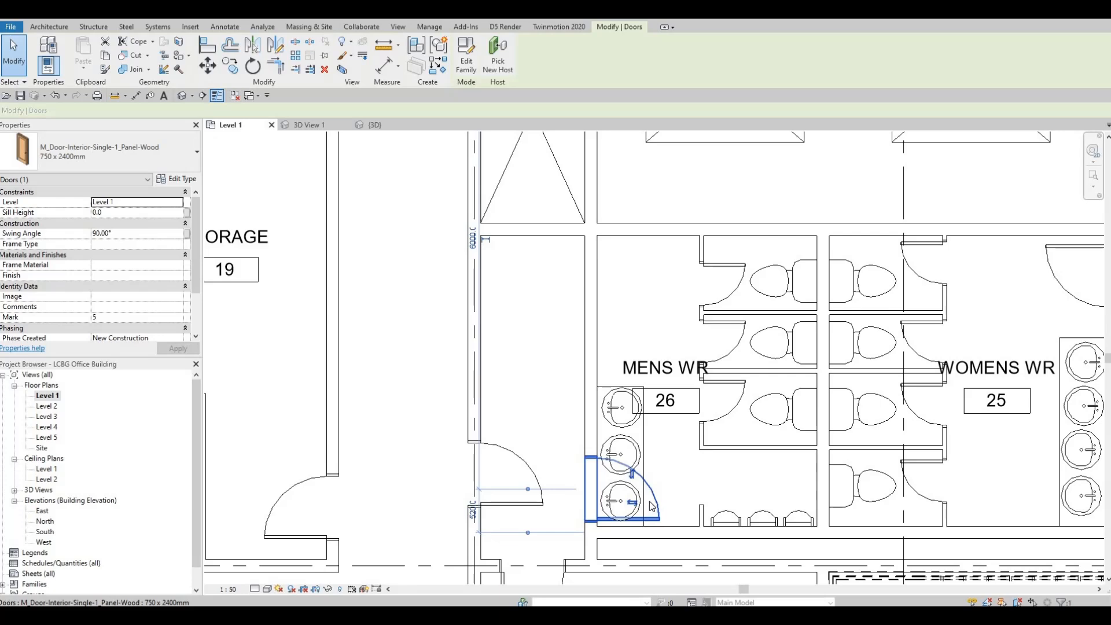
- Delete the short upper end line of the MENS WR sink counter
middle_drag(652, 507, 611, 493)
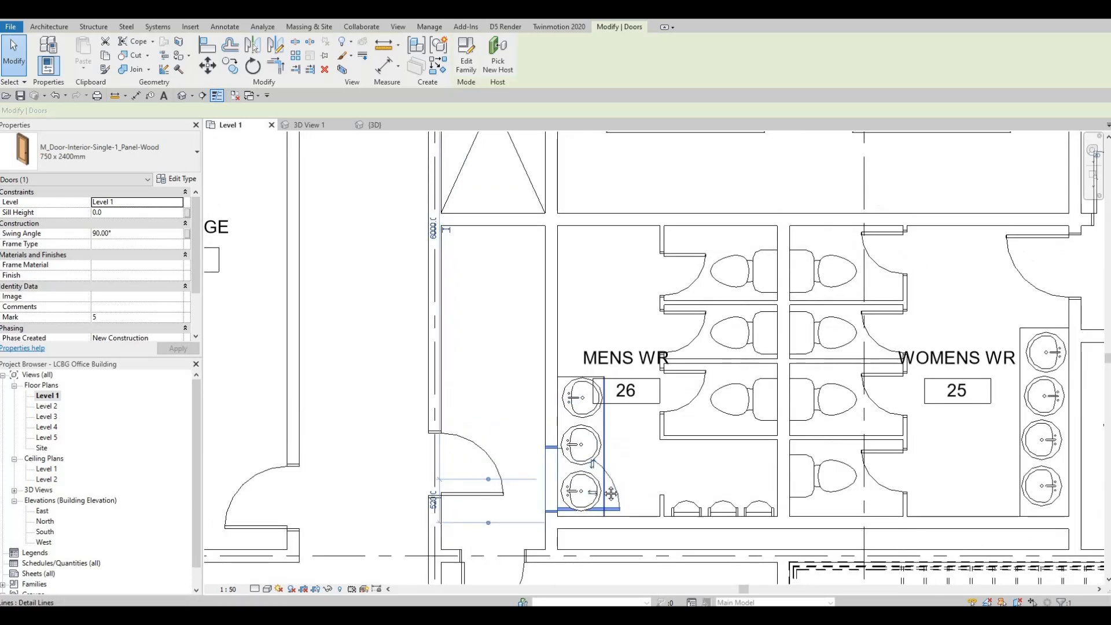
scroll(607, 440, up, 2)
middle_drag(607, 440, 602, 485)
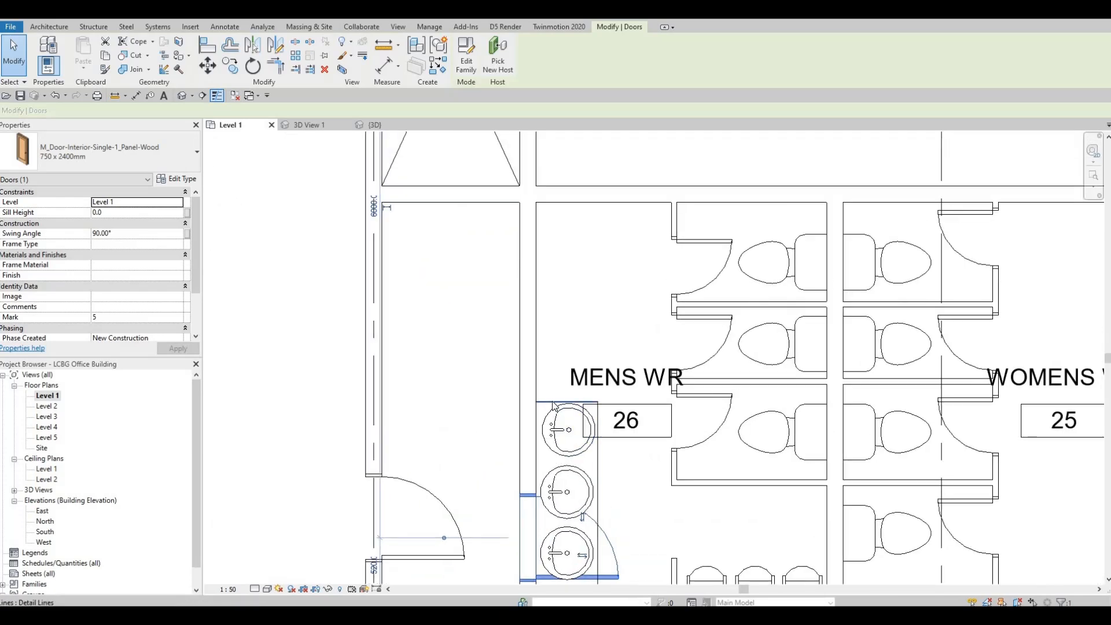
click(554, 405)
key(Delete)
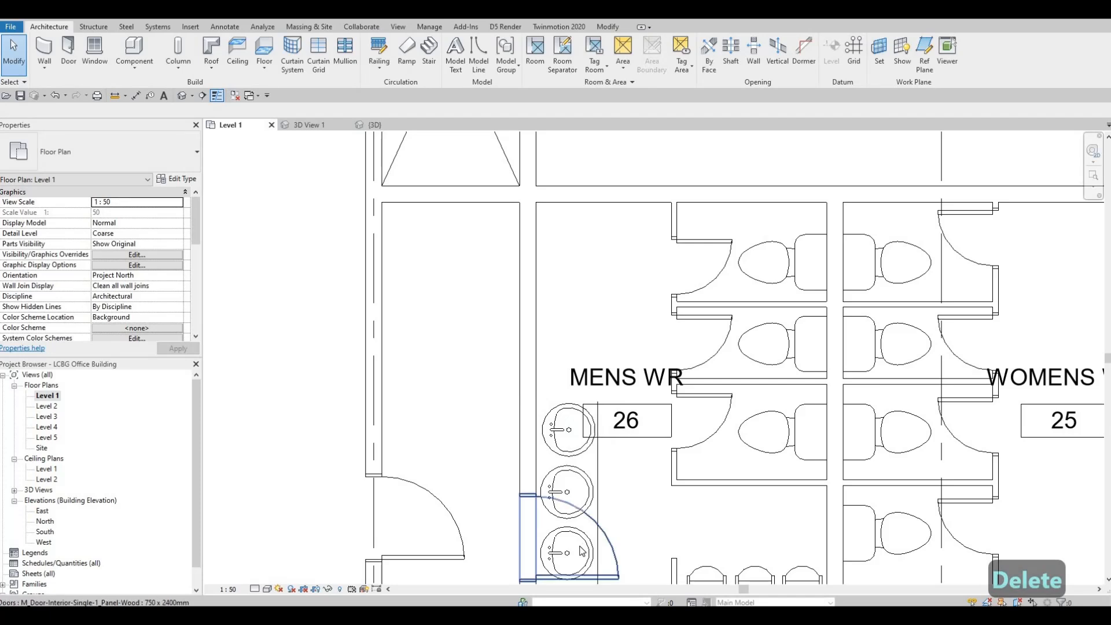
- Move the three MENS WR sinks and their counter front line up against the room's upper wall, clear of the relocated door
click(587, 539)
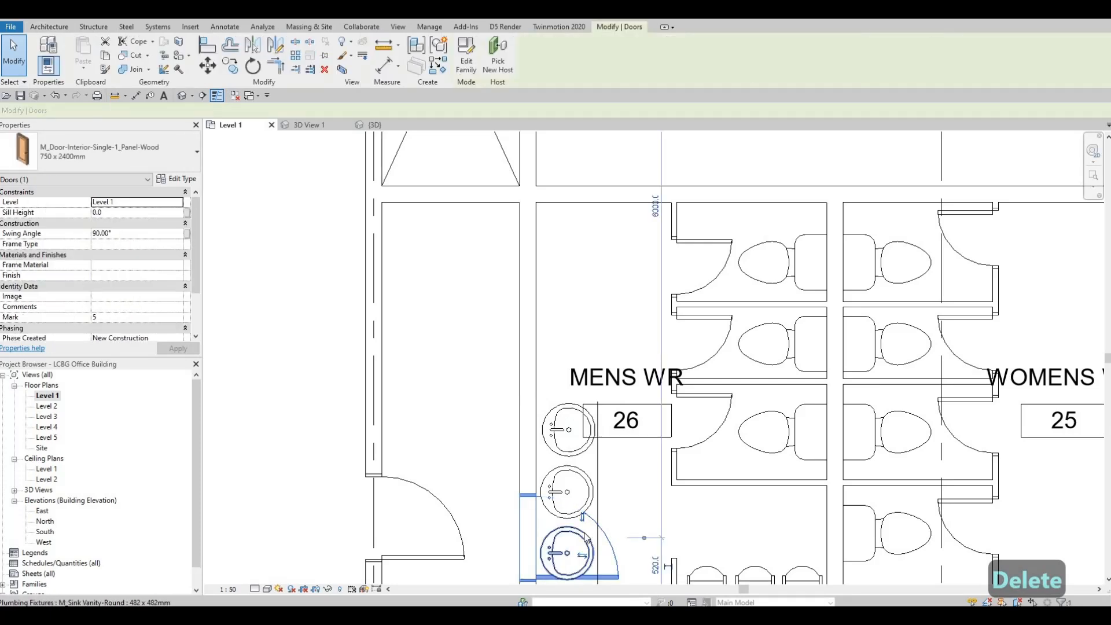
key(Escape)
click(579, 547)
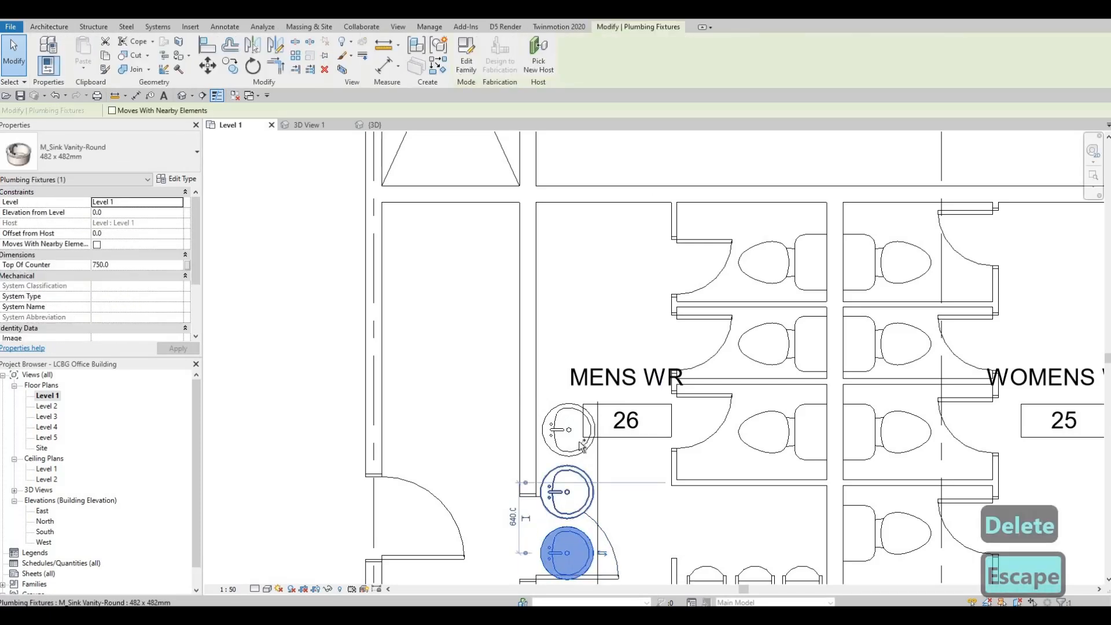
ctrl+click(581, 443)
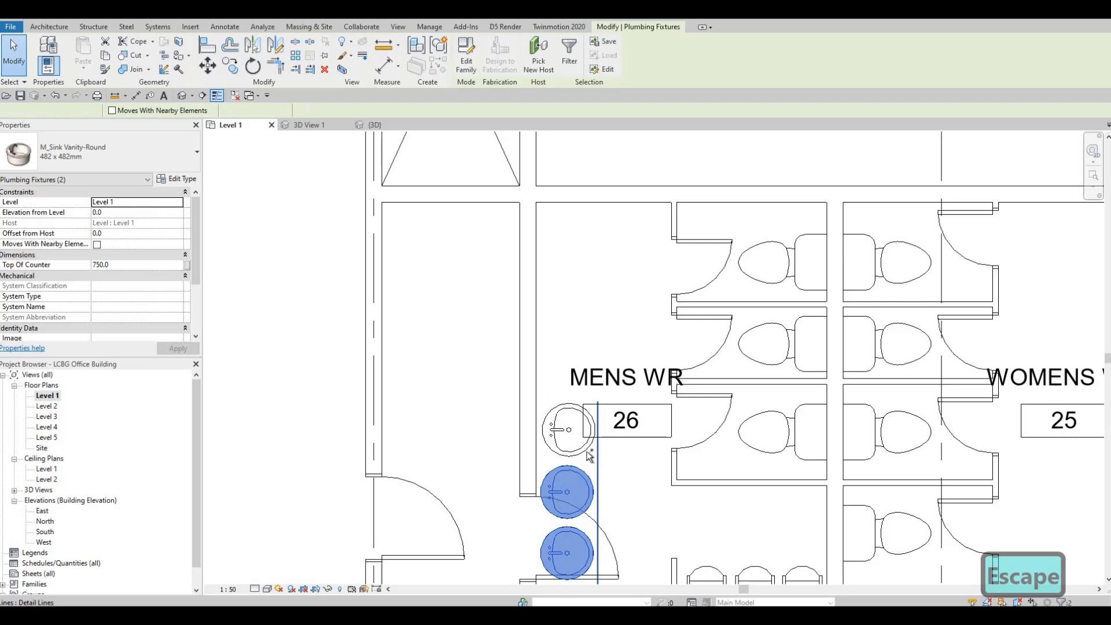
ctrl+click(596, 457)
ctrl+click(593, 457)
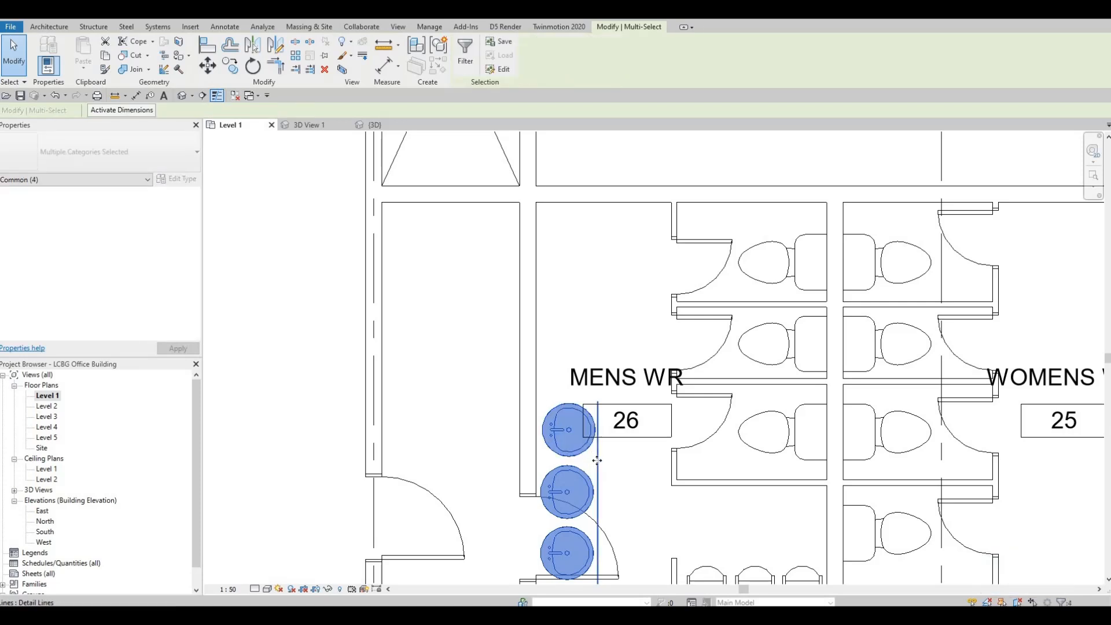
ctrl+drag(600, 462, 596, 280)
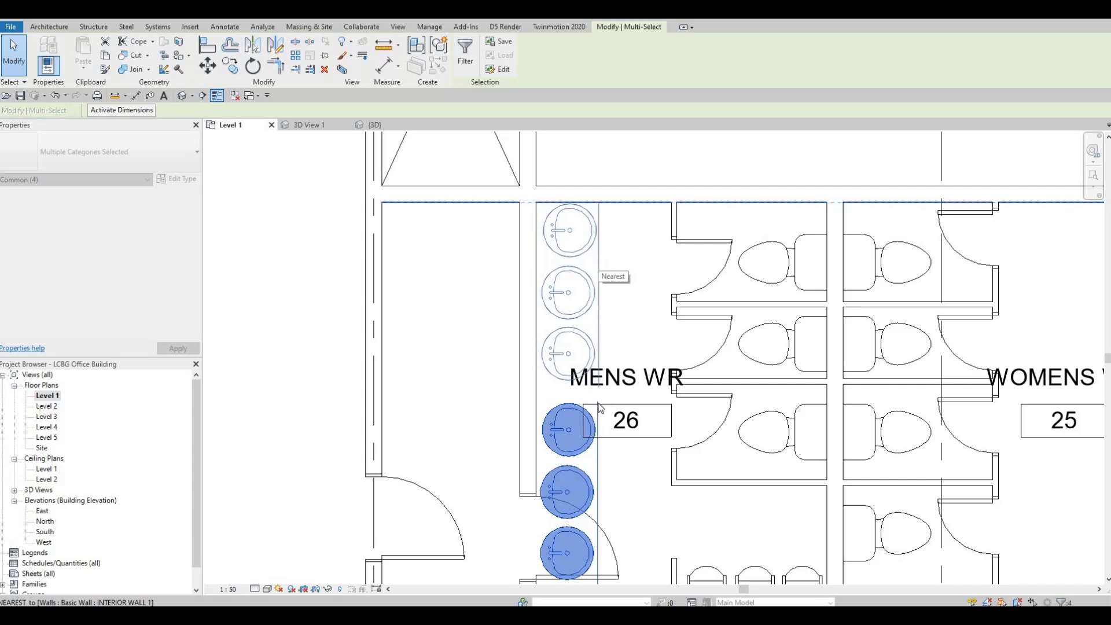
key(Escape)
key(Escape)
- Close the lower end of the MENS WR counter with a Thin Lines detail line about 571 mm long, running to the wall
click(597, 329)
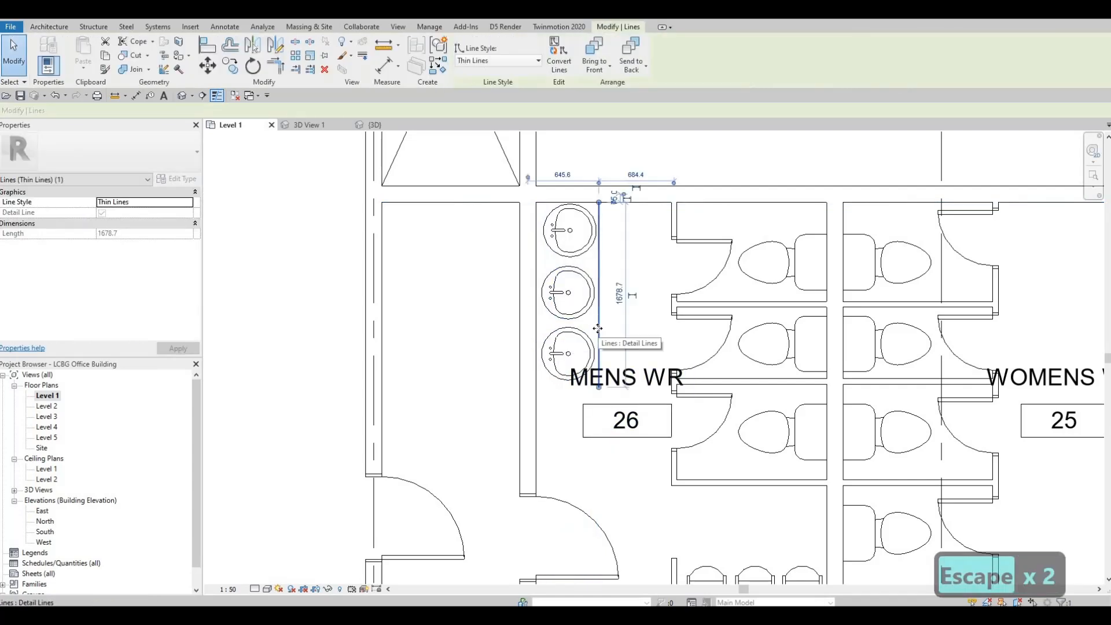
key(c)
key(s)
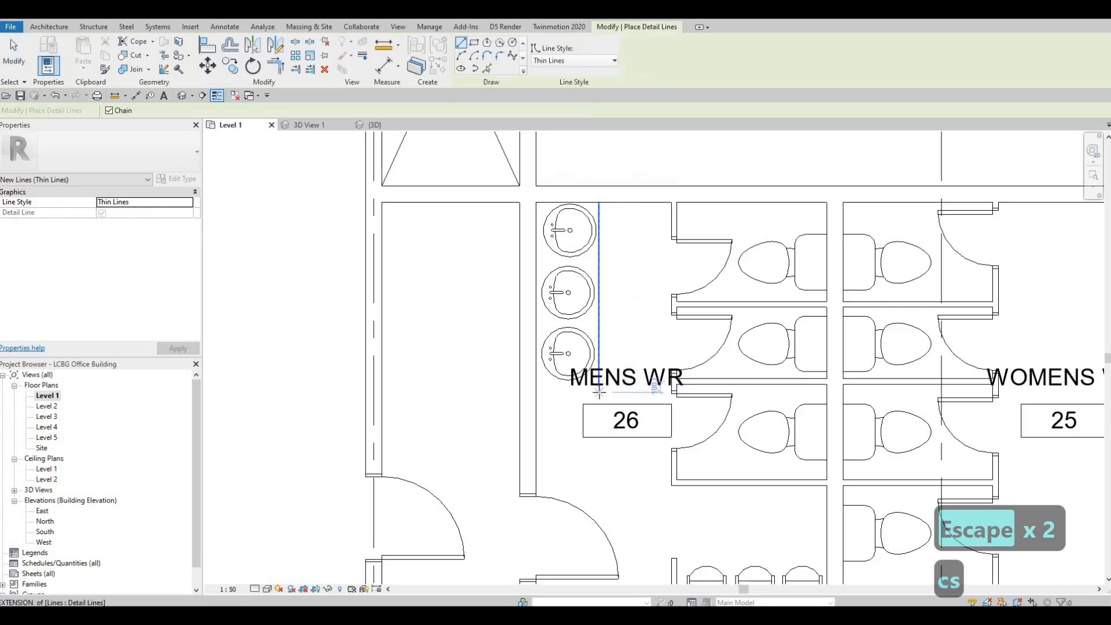
click(596, 386)
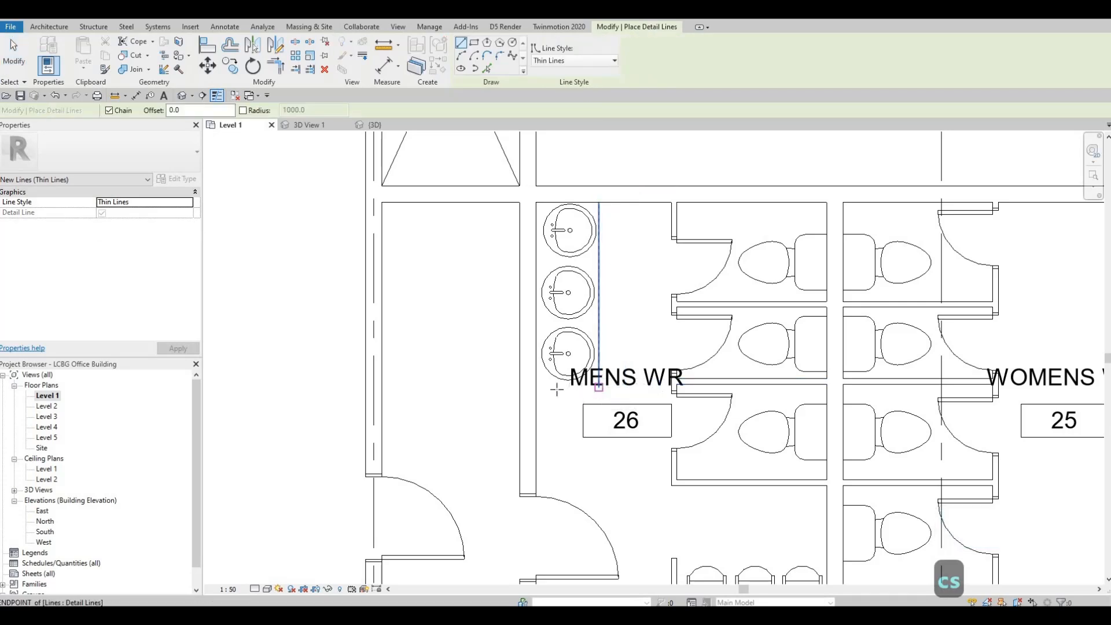
click(537, 387)
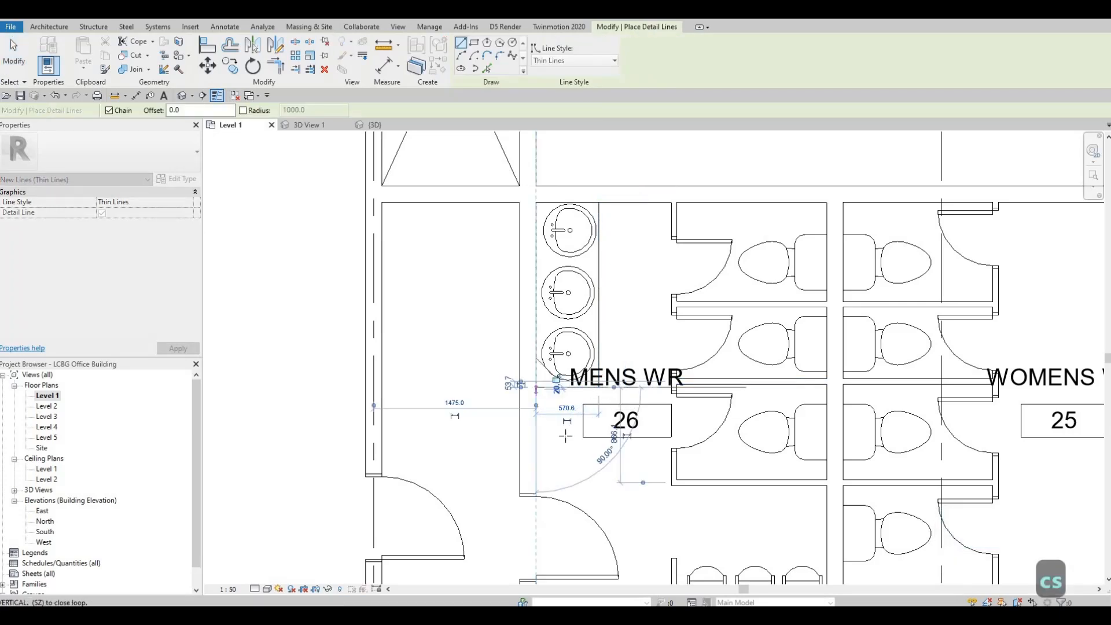
key(Escape)
key(Escape)
- Move the vestibule door outside MENS WR down its wall, closer to the MECH ROOM wall
scroll(554, 426, down, 4)
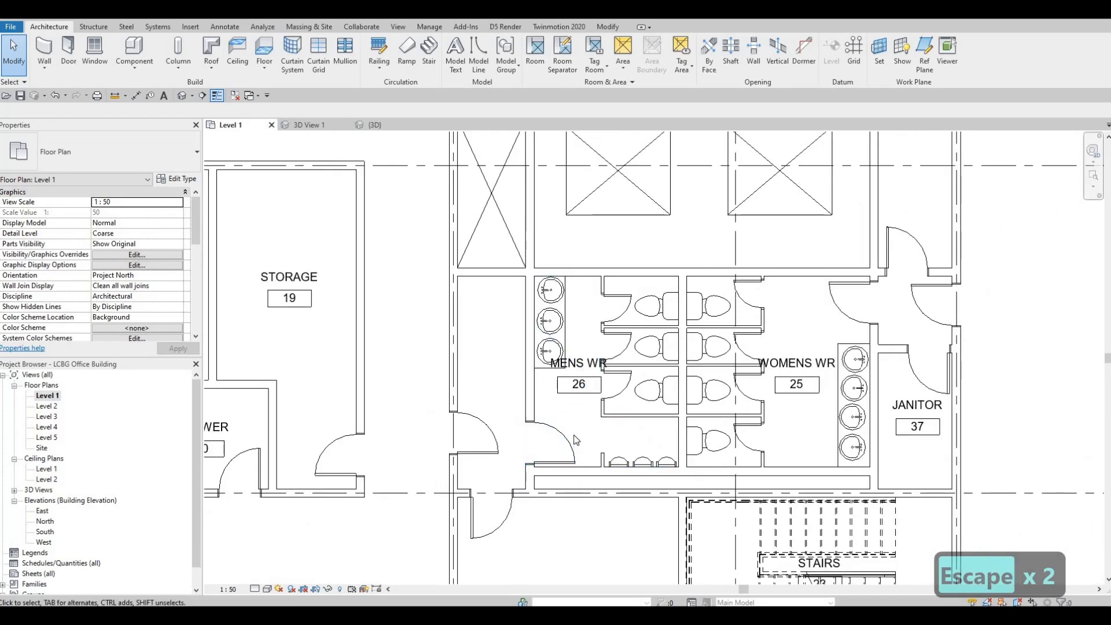
mouse_move(560, 415)
middle_down()
mouse_move(539, 376)
mouse_move(542, 403)
mouse_move(556, 403)
middle_up()
scroll(516, 306, up, 1)
scroll(543, 403, down, 1)
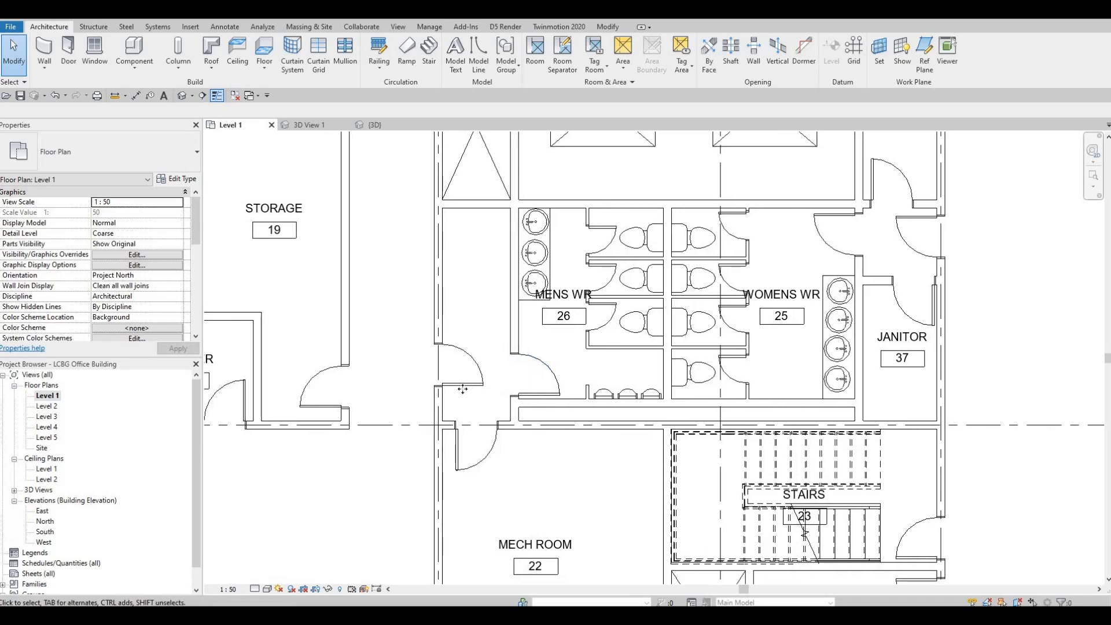
click(463, 376)
drag(461, 404, 503, 421)
key(Escape)
key(Escape)
scroll(452, 373, down, 2)
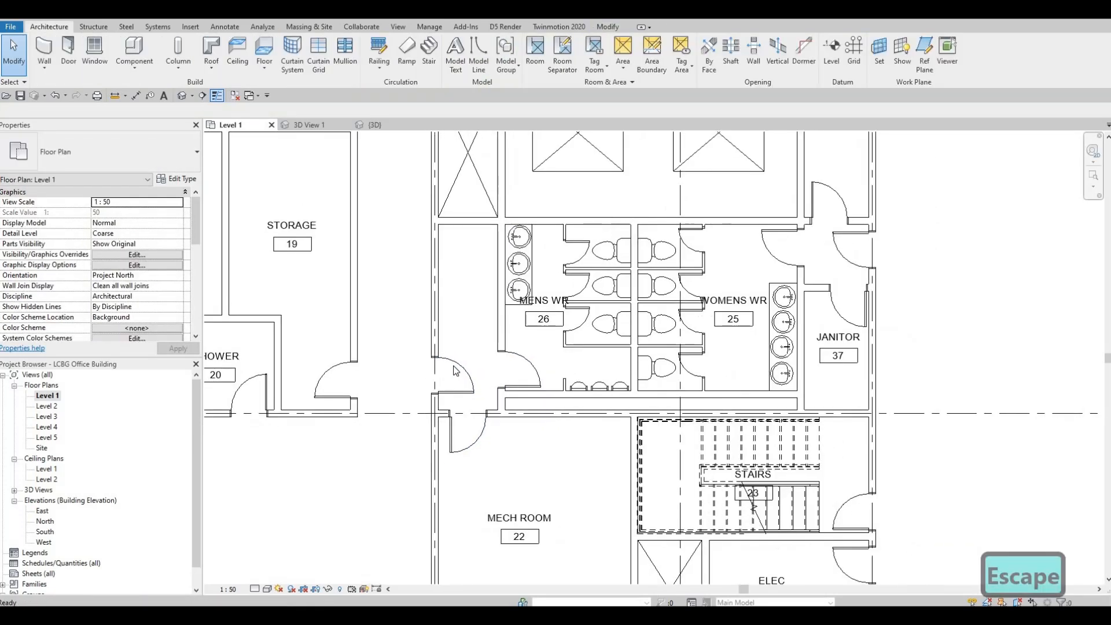
click(461, 374)
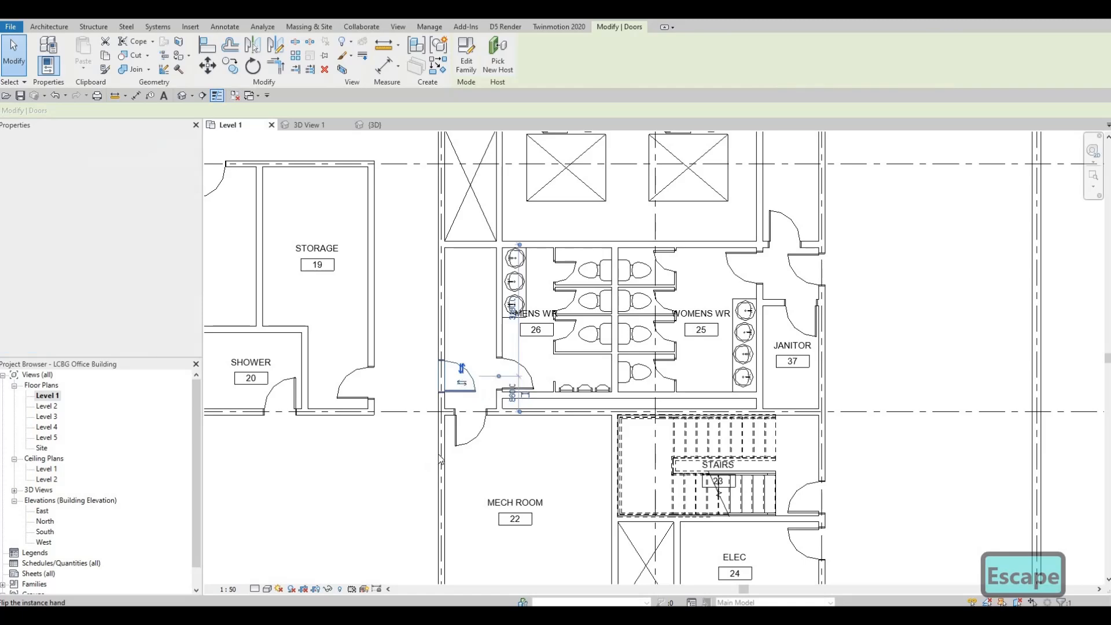
middle_drag(467, 406, 415, 469)
scroll(414, 469, down, 1)
key(Escape)
key(Escape)
middle_drag(553, 421, 554, 433)
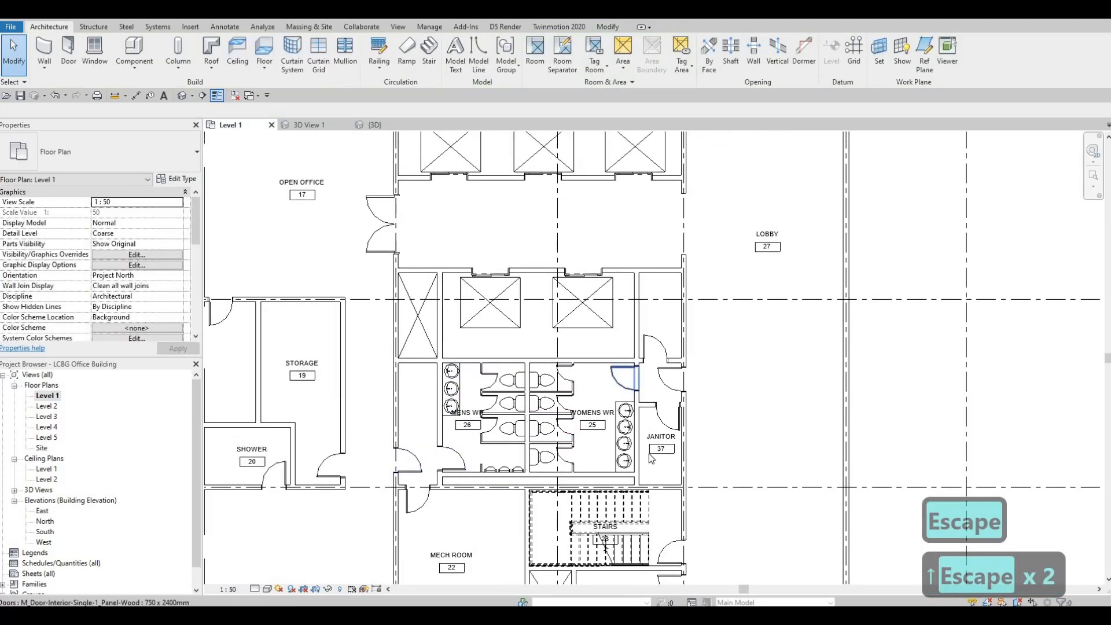
- Place a tagged room in the empty enclosed space between the elevators and LOBBY, above the women's washroom vestibule
scroll(635, 377, up, 1)
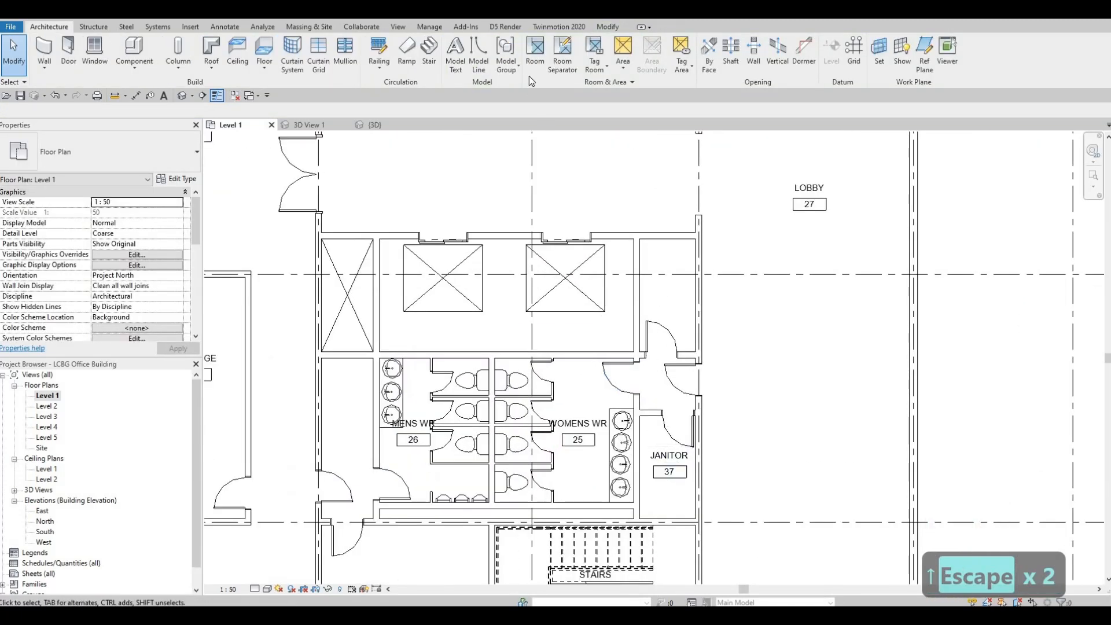
key(r)
key(m)
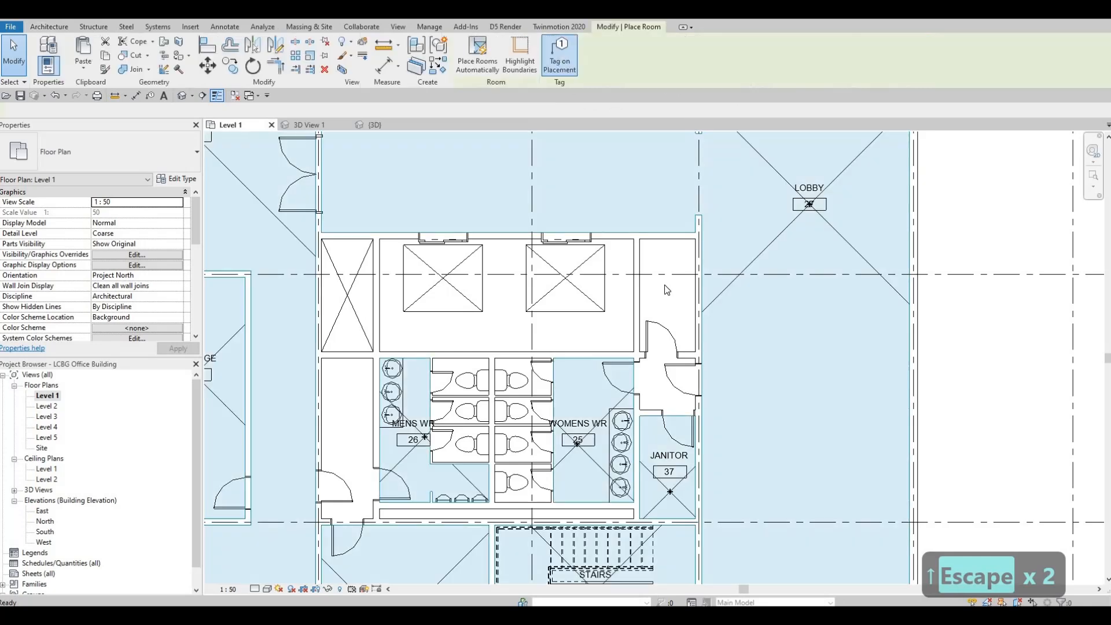
click(668, 287)
key(Escape)
key(Escape)
key(Escape)
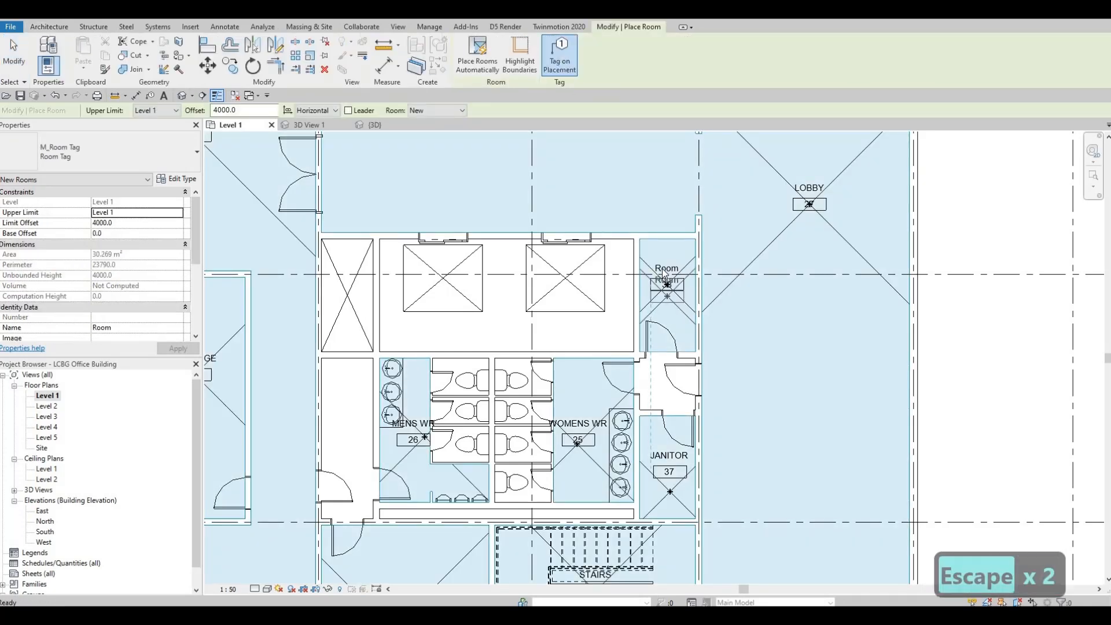
- Rename the newly placed room between the elevators and LOBBY as STORAGE through its tag
click(664, 267)
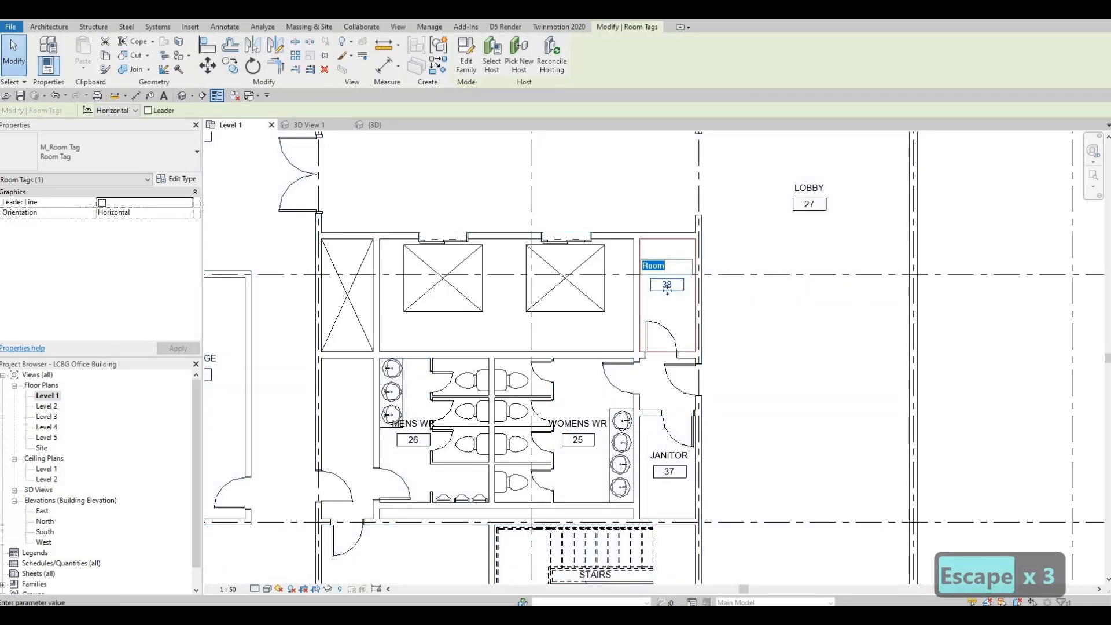
text(S)
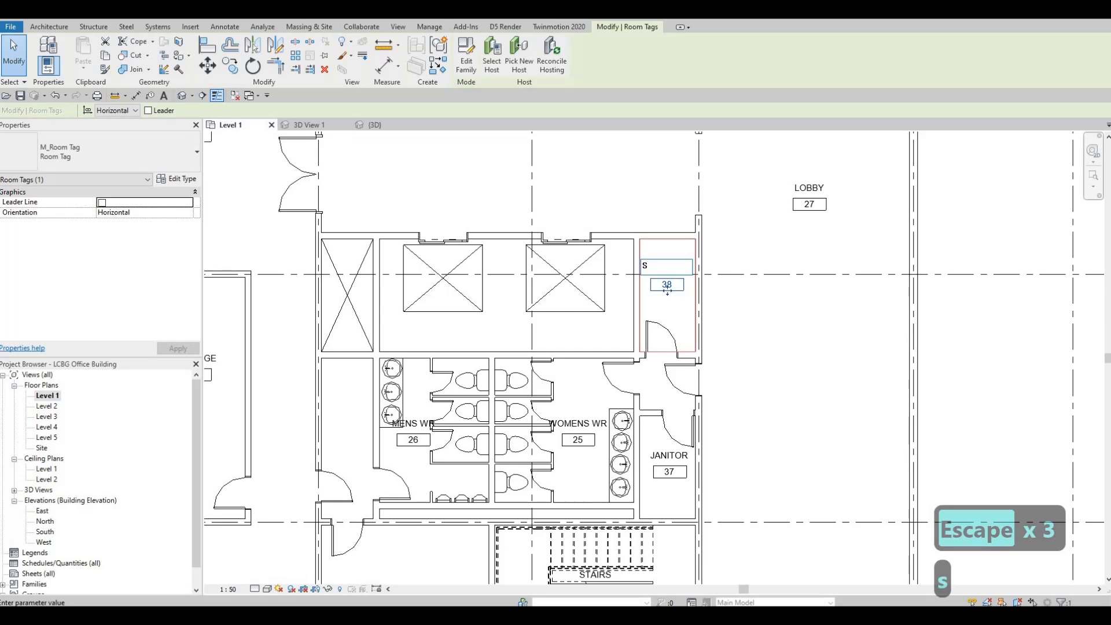
text(TORAGE)
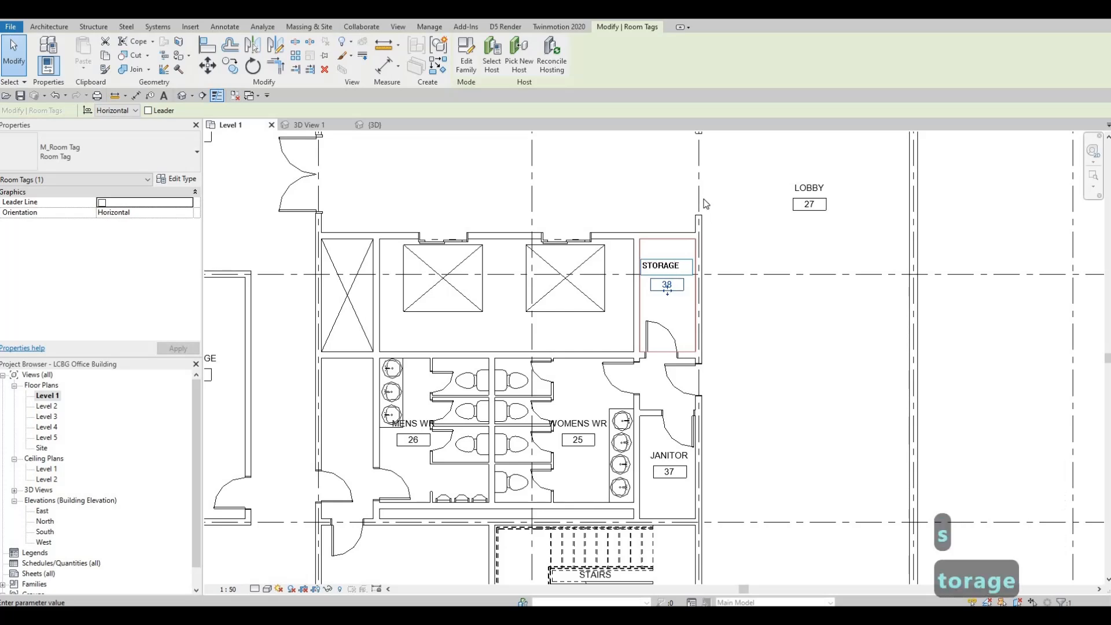
key(Escape)
key(Escape)
- Examine the Level 1 plan around the washrooms, MECH ROOM, OPEN OFFICE and elevator core, ending with the whole floor layout
middle_drag(702, 358, 775, 270)
scroll(775, 271, down, 3)
middle_drag(745, 382, 742, 377)
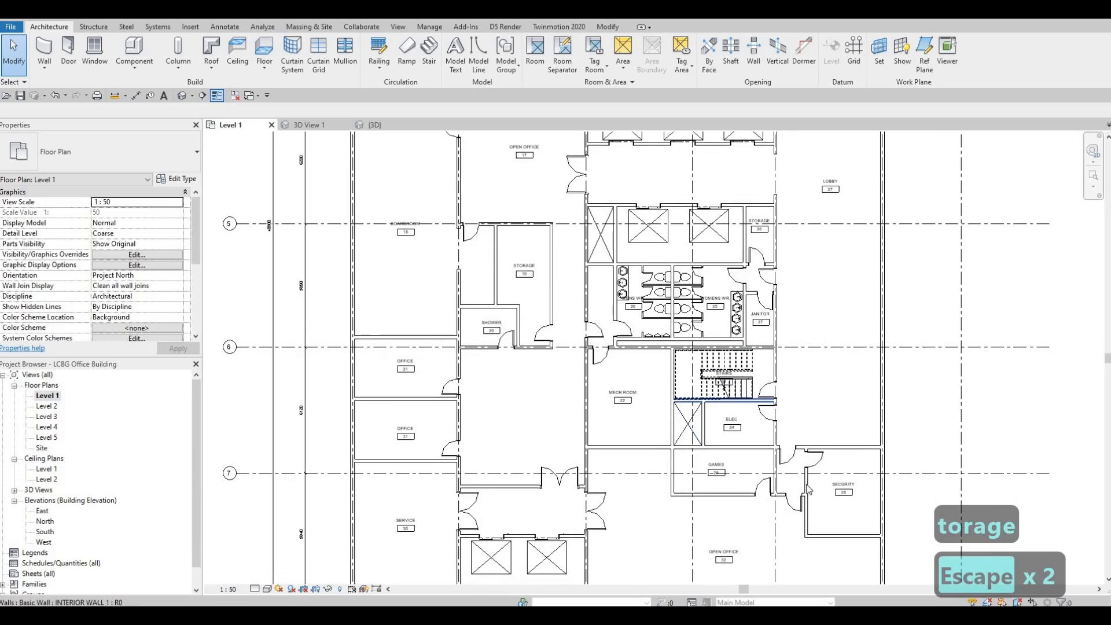
middle_drag(749, 520, 678, 382)
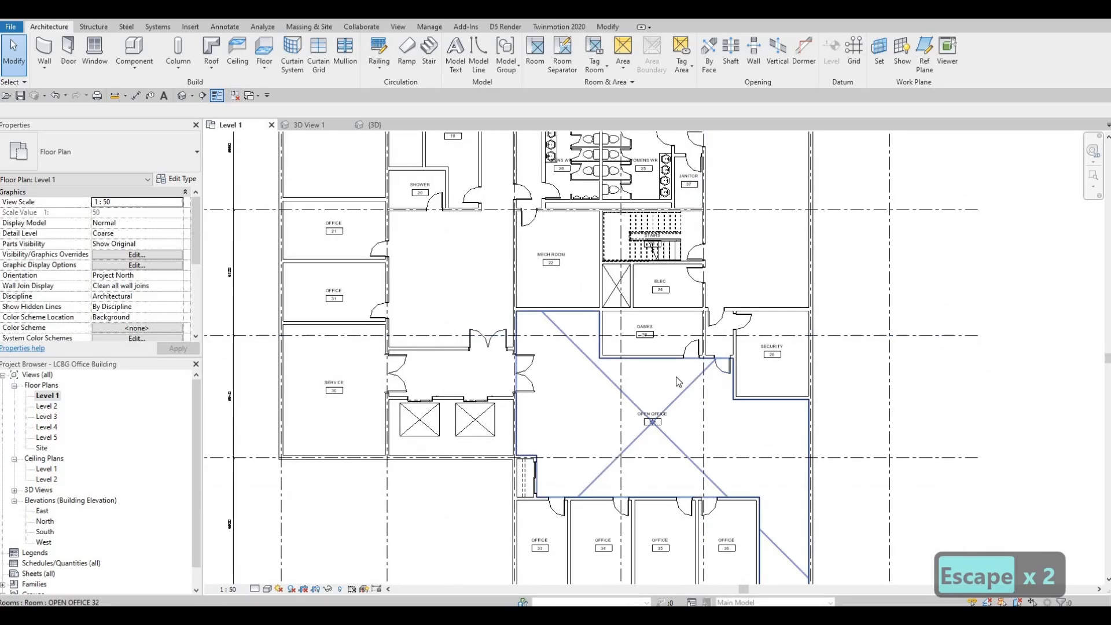
middle_drag(577, 333, 593, 434)
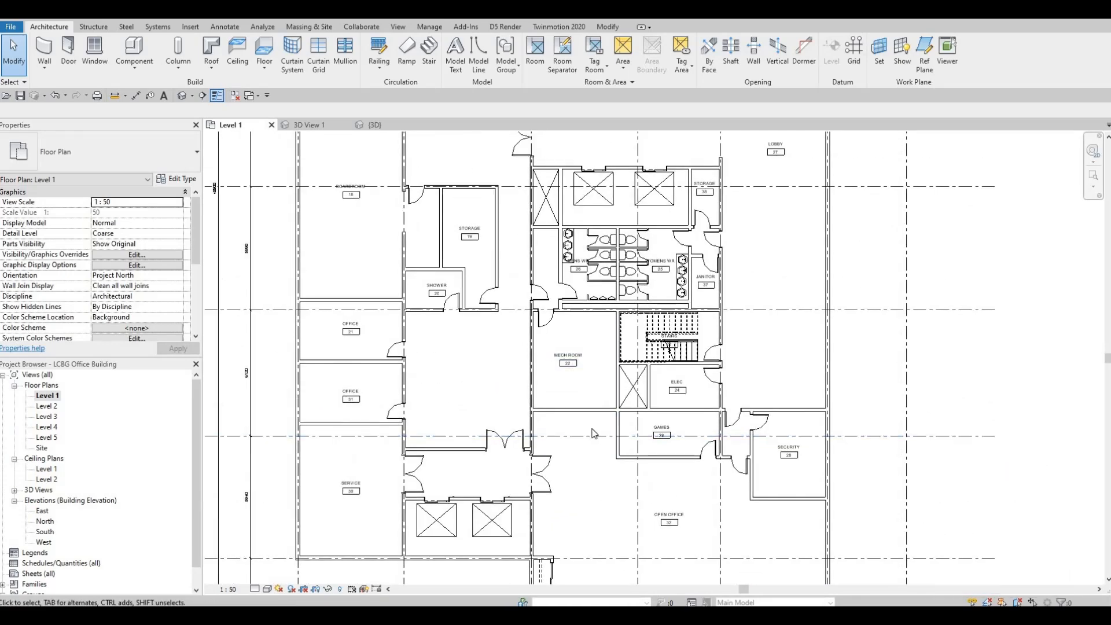
middle_drag(601, 322, 596, 364)
middle_drag(600, 449, 582, 396)
middle_drag(567, 302, 568, 355)
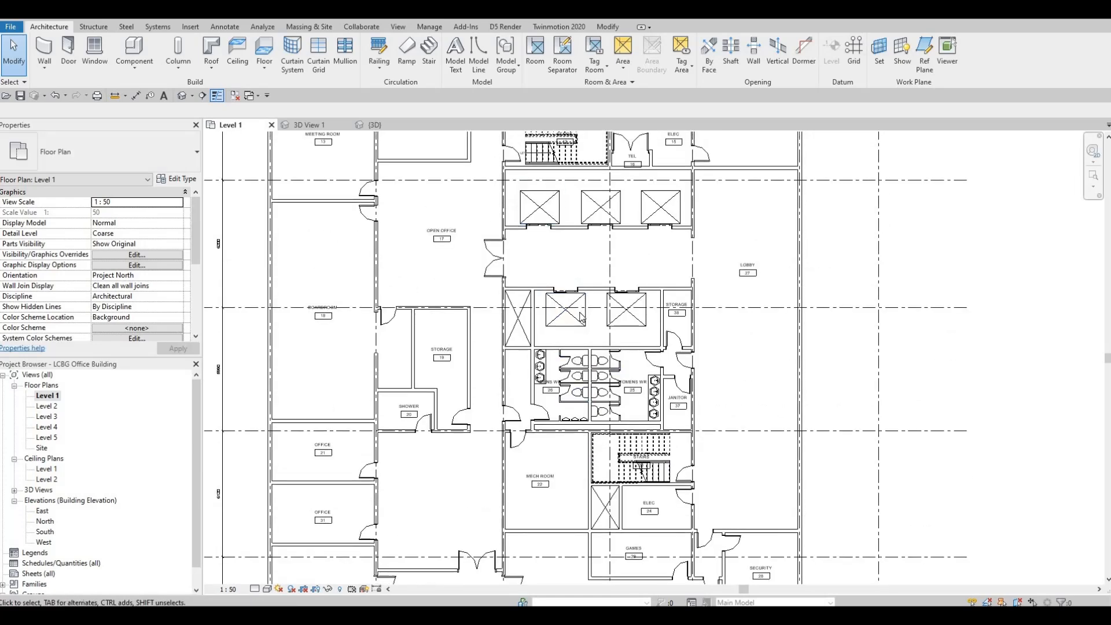
middle_drag(580, 313, 575, 381)
scroll(591, 359, down, 3)
scroll(594, 363, down, 2)
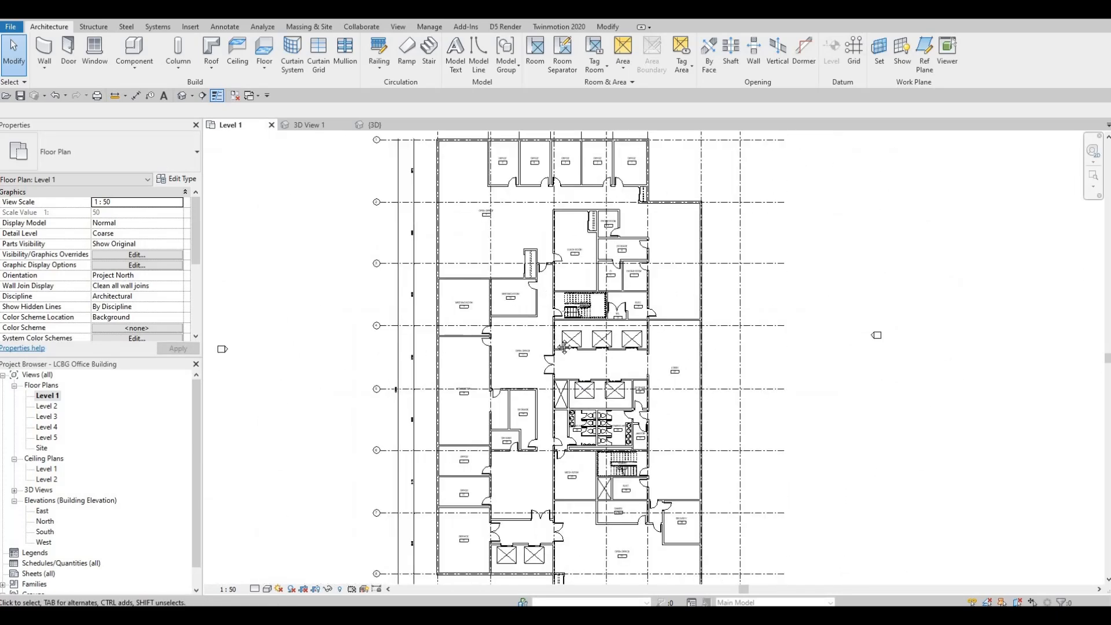
scroll(584, 353, down, 1)
scroll(601, 359, down, 2)
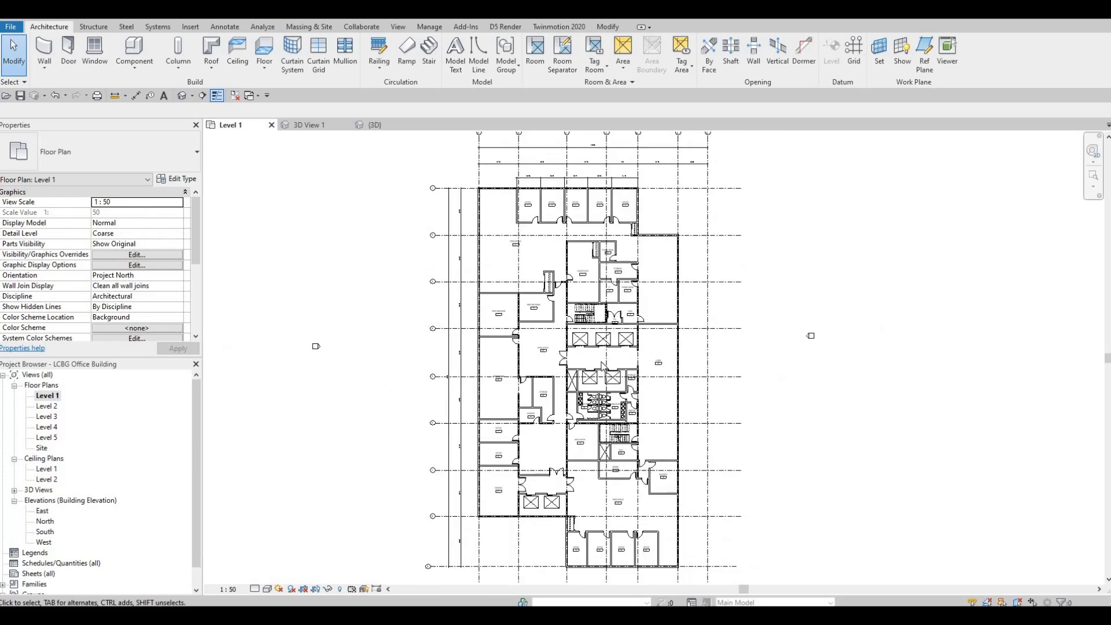
scroll(603, 365, down, 1)
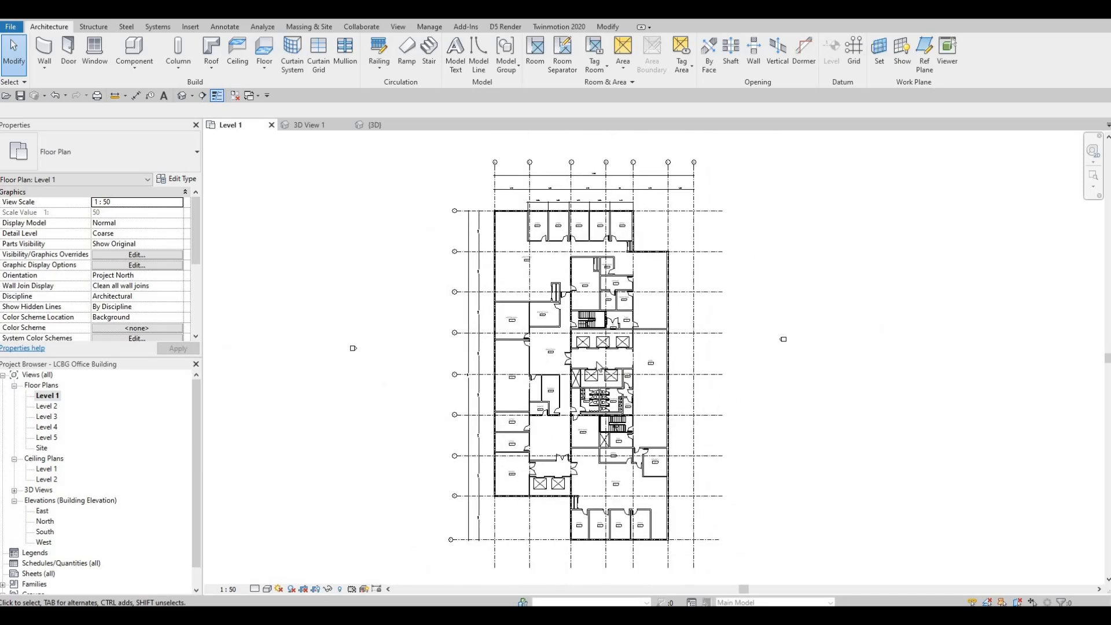